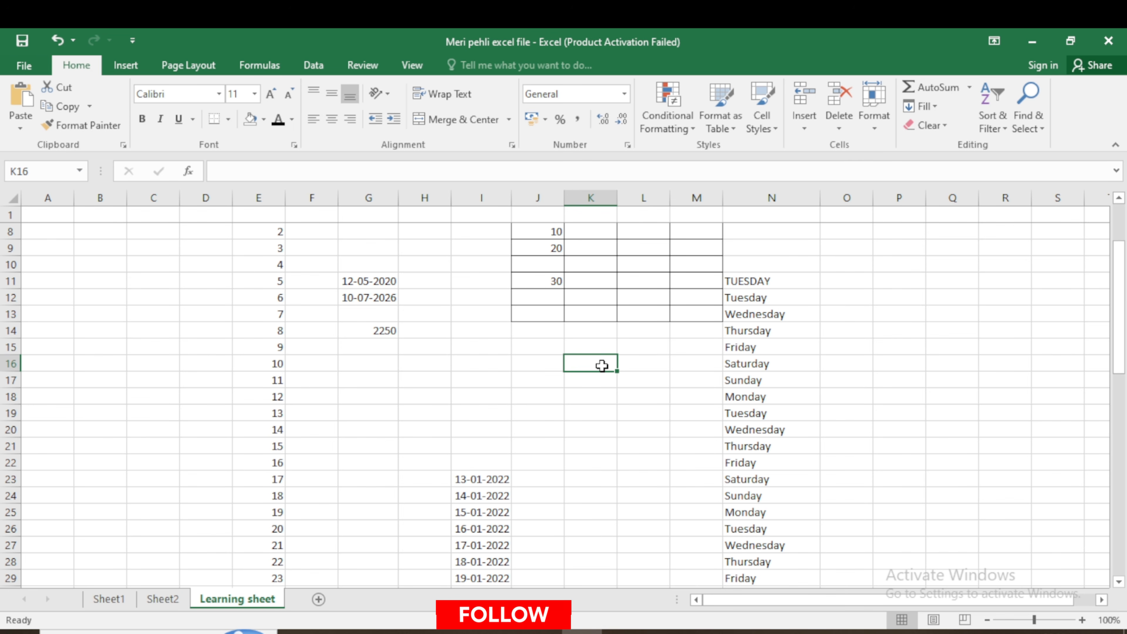
# - Format the weekday names in N11:N28 in Arial Black at size 12
pyautogui.moveTo(754, 288); pyautogui.dragTo(763, 561)
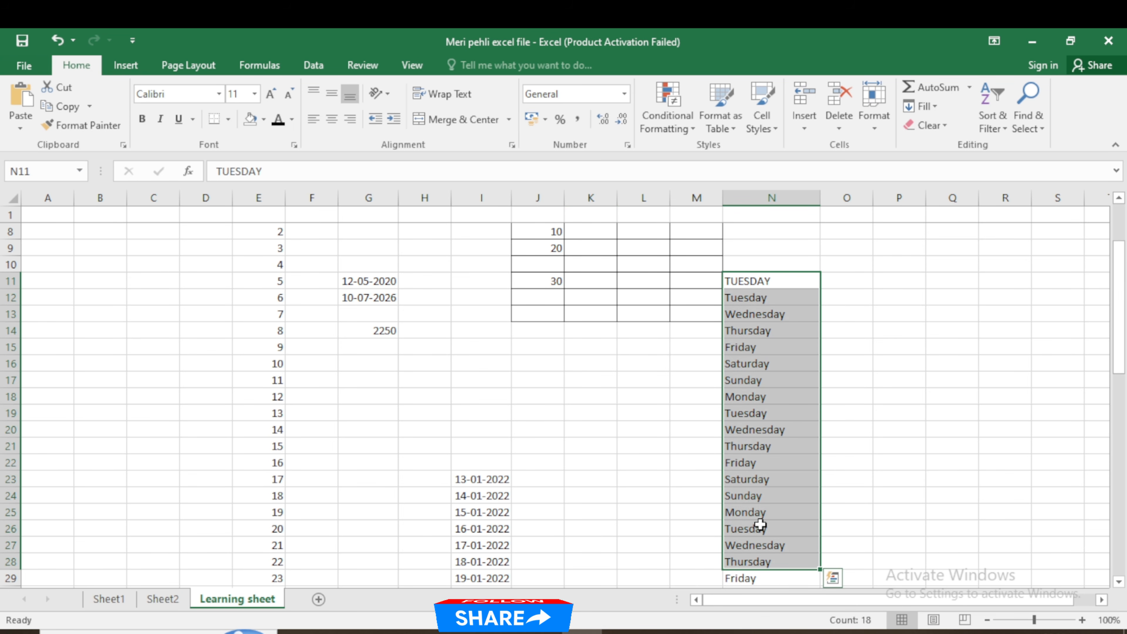
pyautogui.click(220, 94)
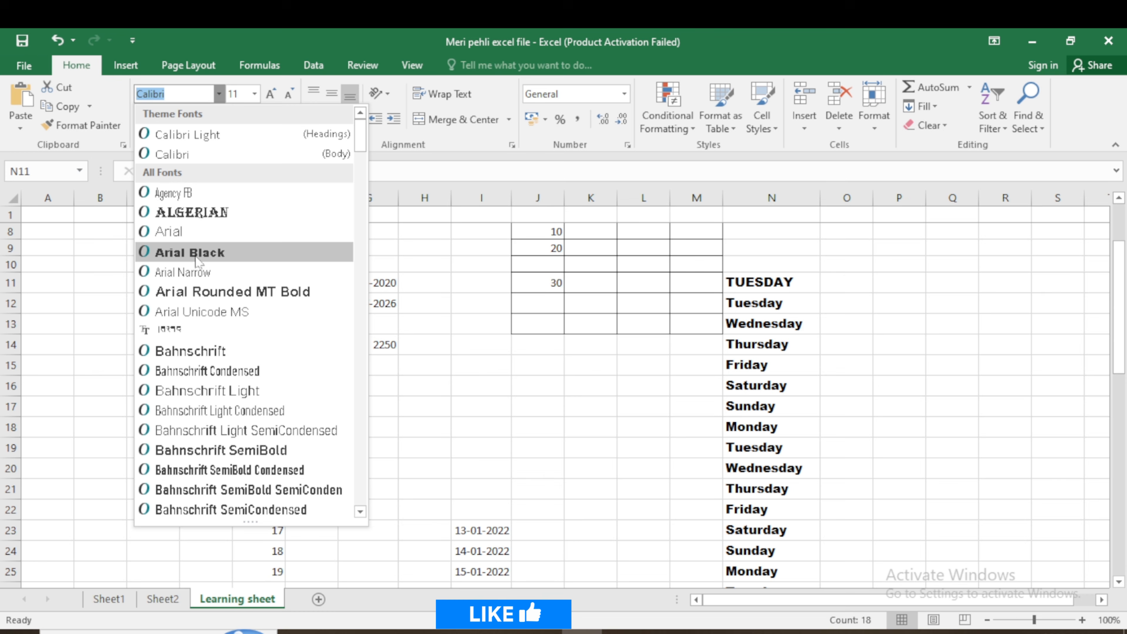
pyautogui.click(214, 254)
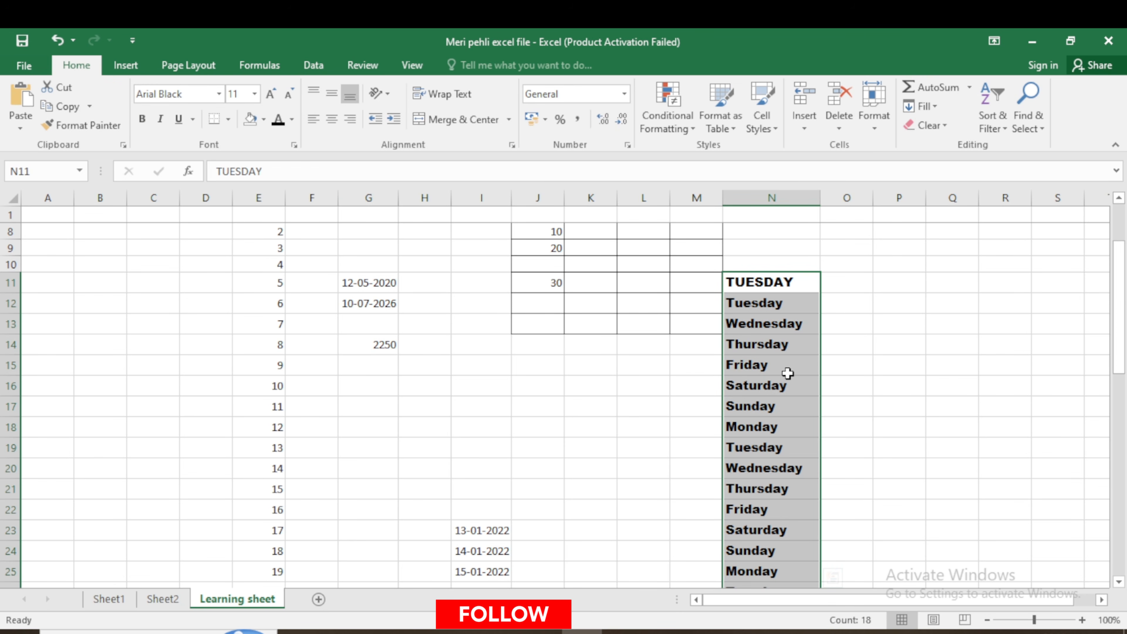
pyautogui.click(255, 93)
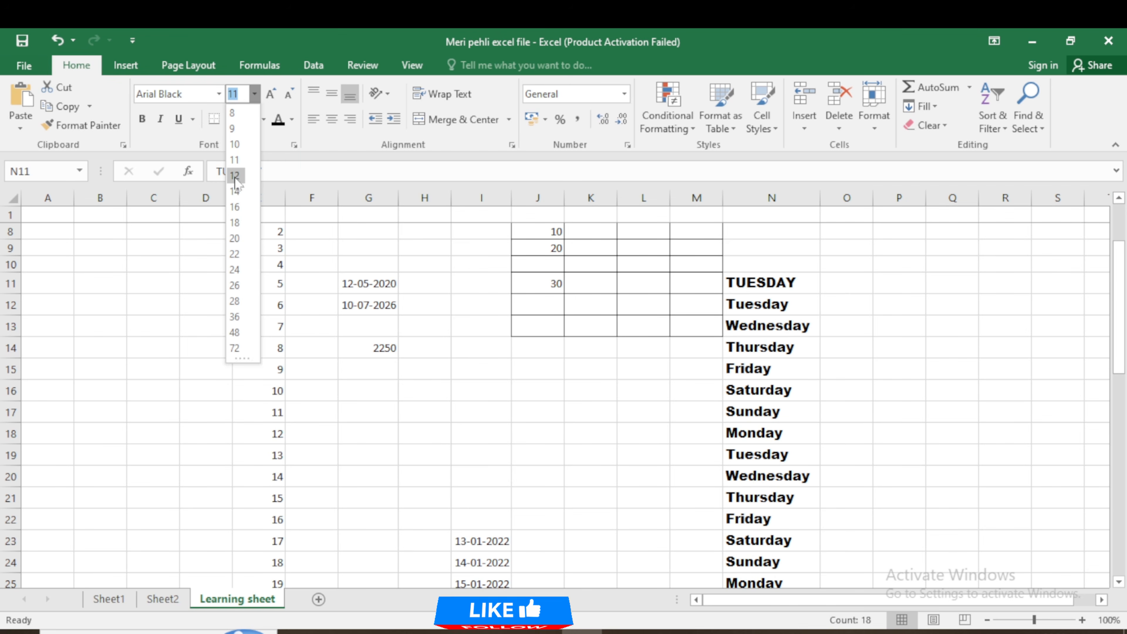
pyautogui.click(236, 176)
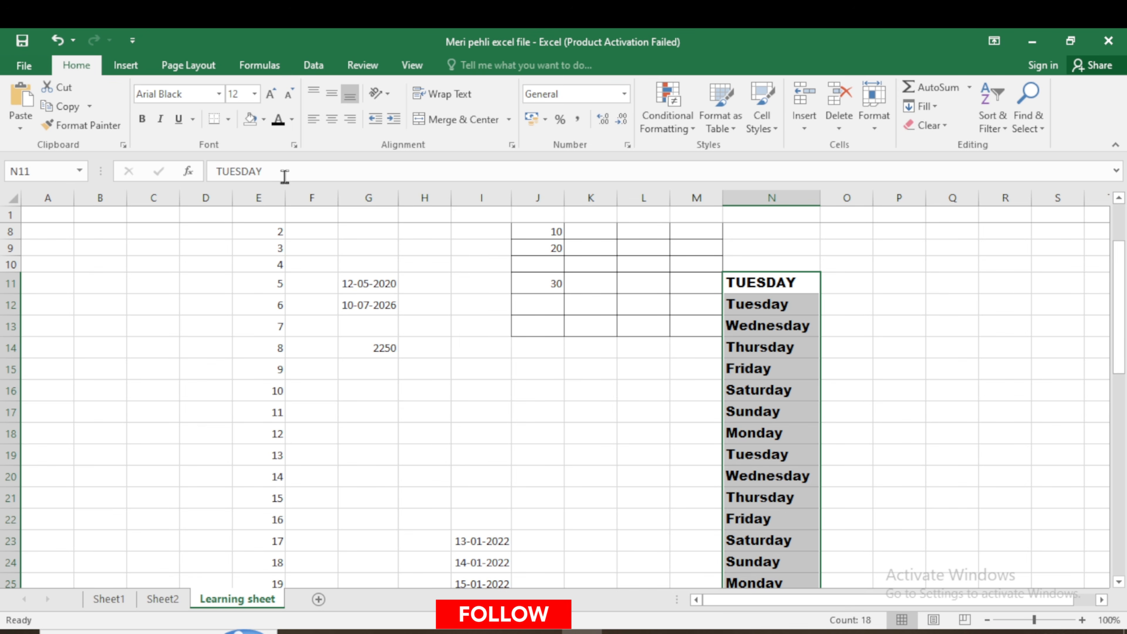
# - Enlarge the font of the weekday names in N11:N28 incrementally, and reduce it stepwise to size 10
pyautogui.click(269, 95)
pyautogui.click(270, 94)
pyautogui.click(270, 94)
pyautogui.click(271, 95)
pyautogui.click(292, 97)
pyautogui.click(292, 97)
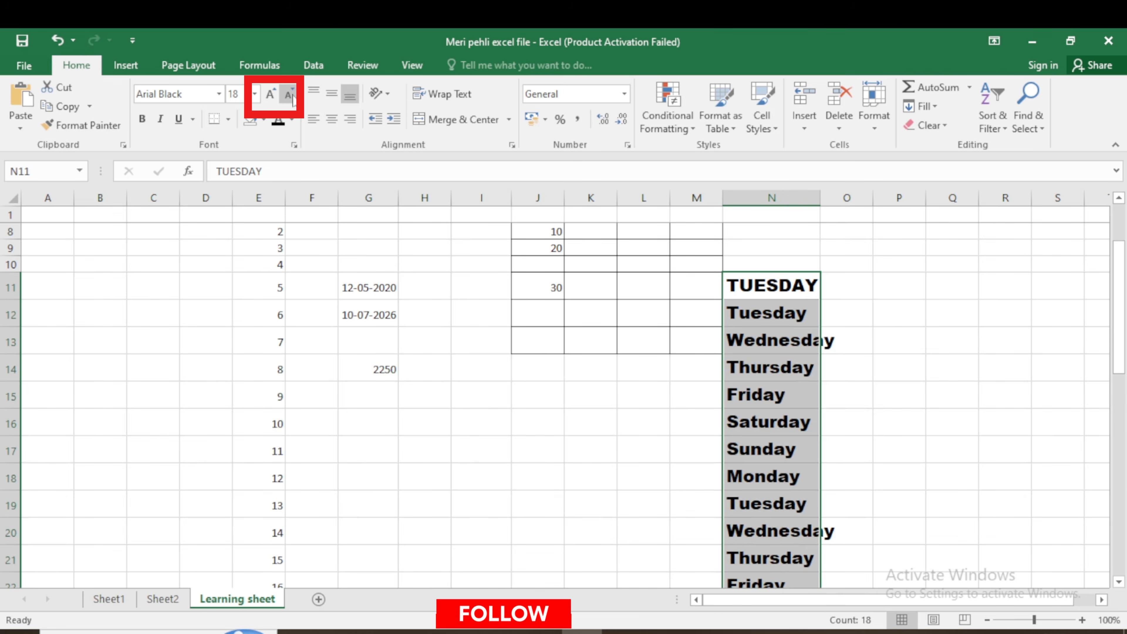
pyautogui.click(293, 97)
pyautogui.click(292, 97)
pyautogui.click(294, 99)
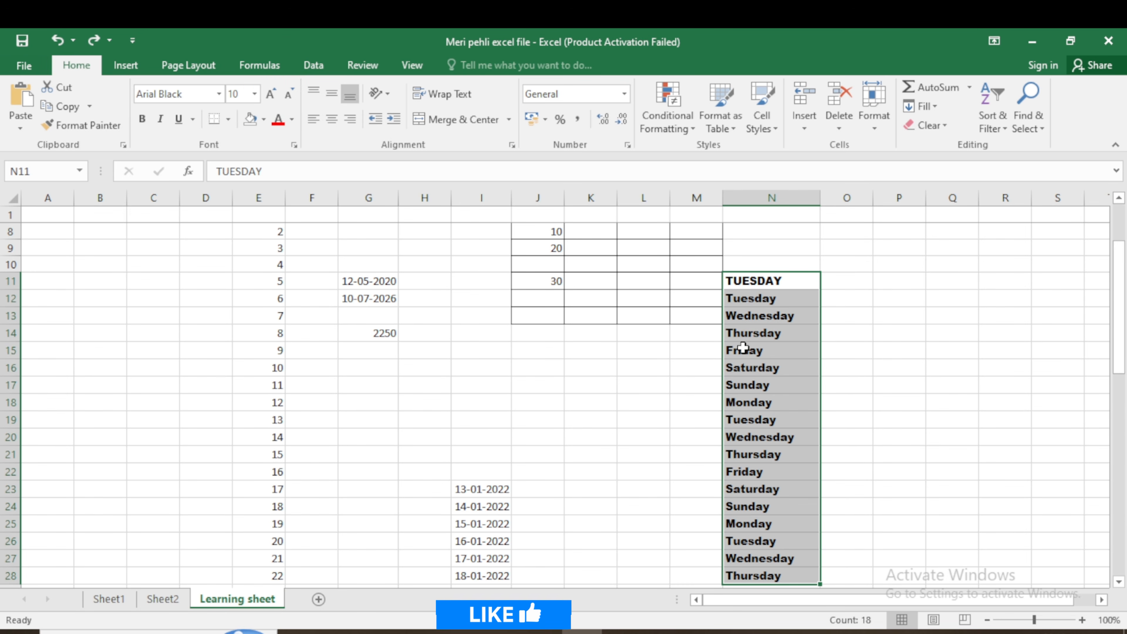
# - Give the weekday names in N11:N28 a red font colour and a yellow cell fill
pyautogui.click(292, 119)
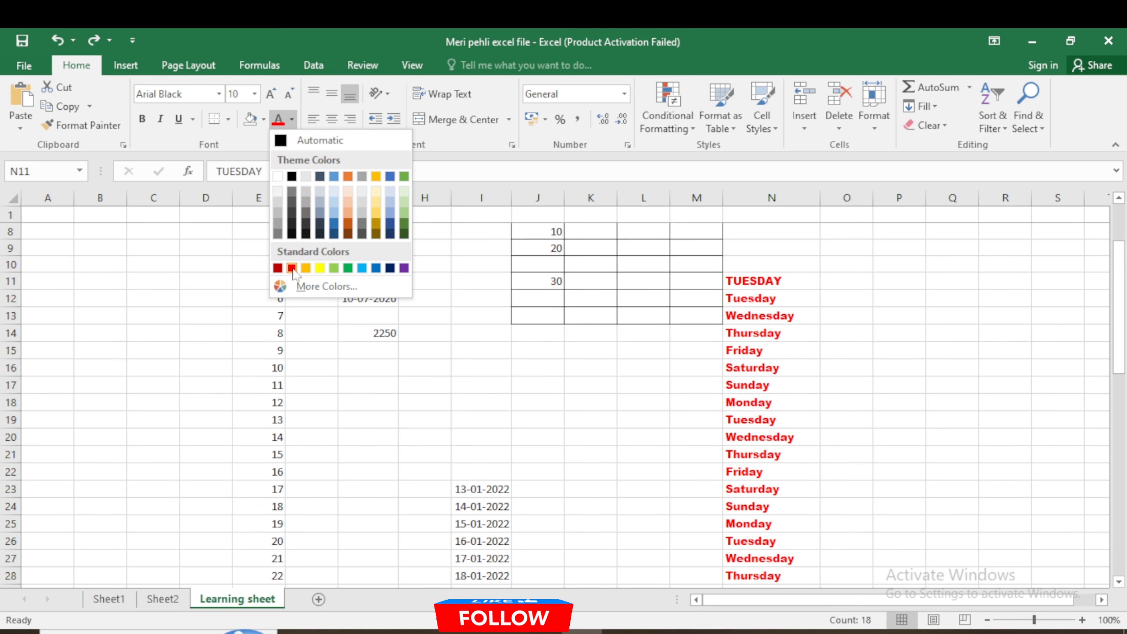
pyautogui.click(292, 267)
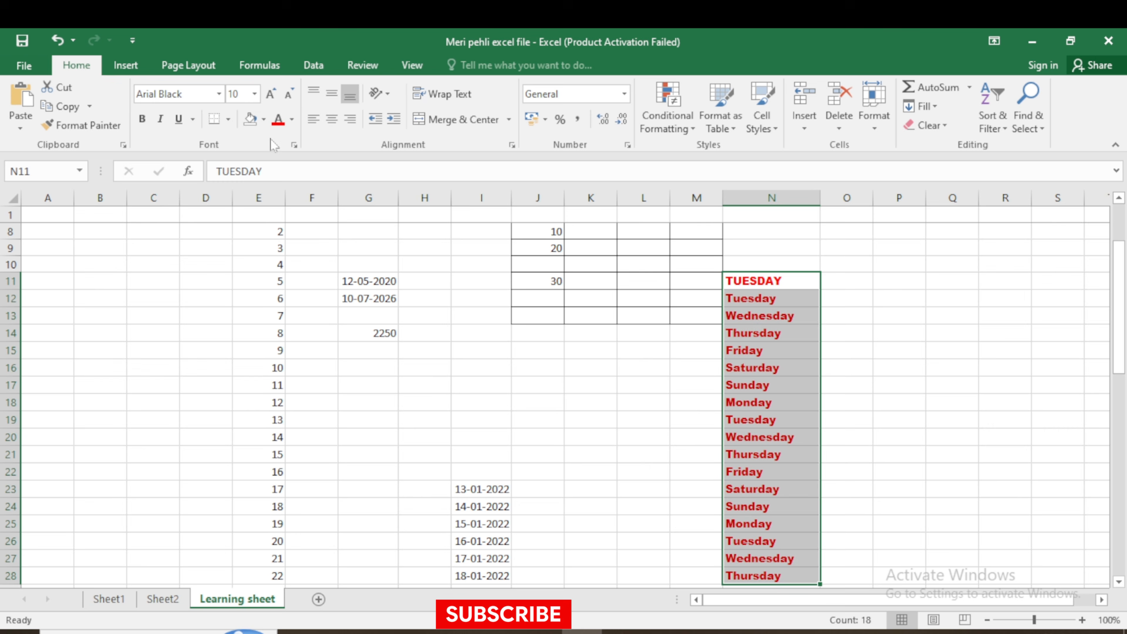
pyautogui.click(264, 119)
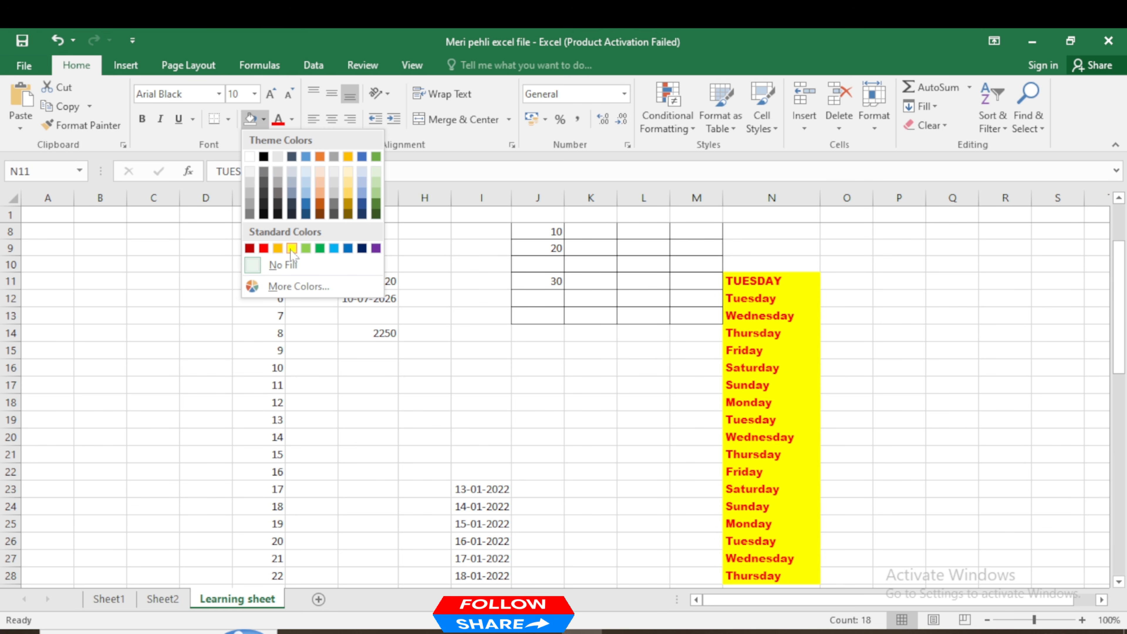
pyautogui.click(290, 248)
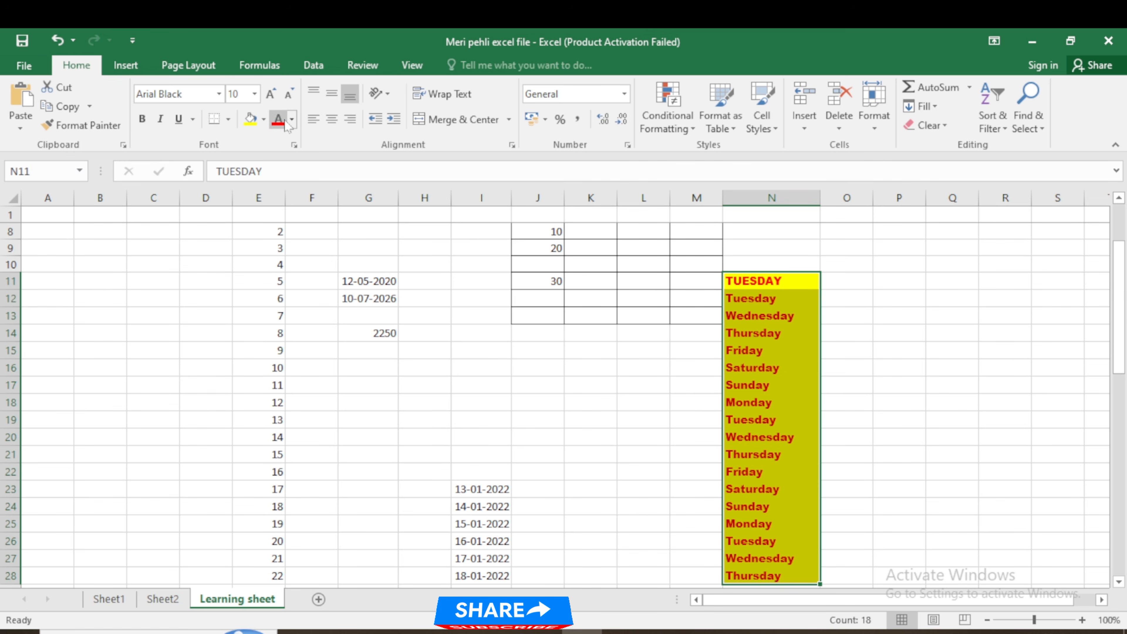
# - Apply All Borders to the weekday cells N11:N28, plus a Bottom Border on the range
pyautogui.click(229, 119)
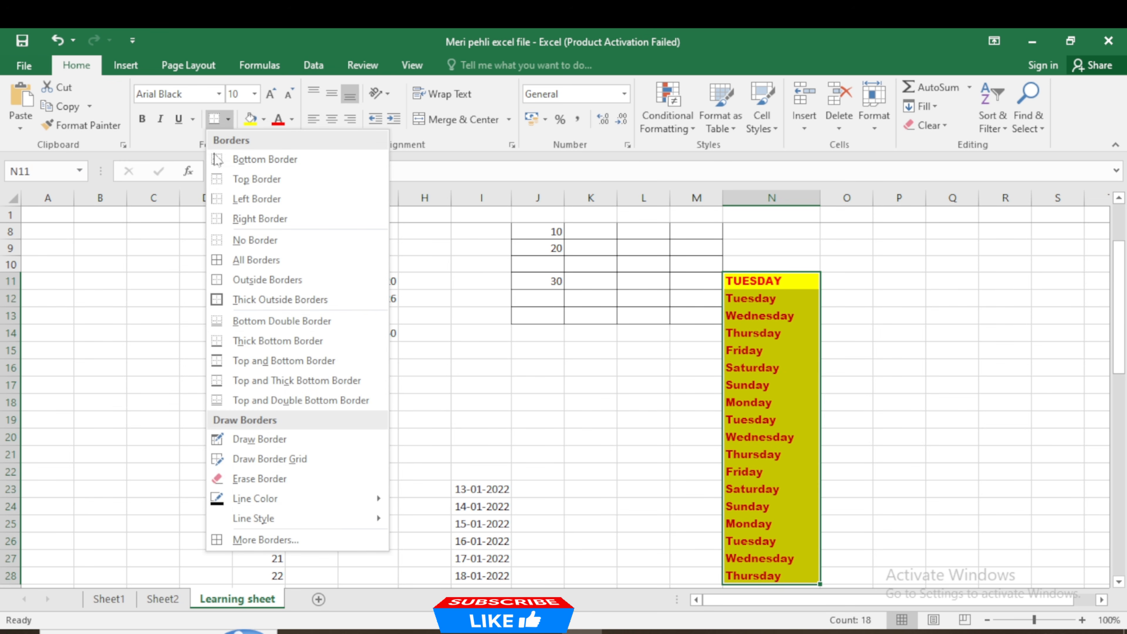
pyautogui.click(257, 258)
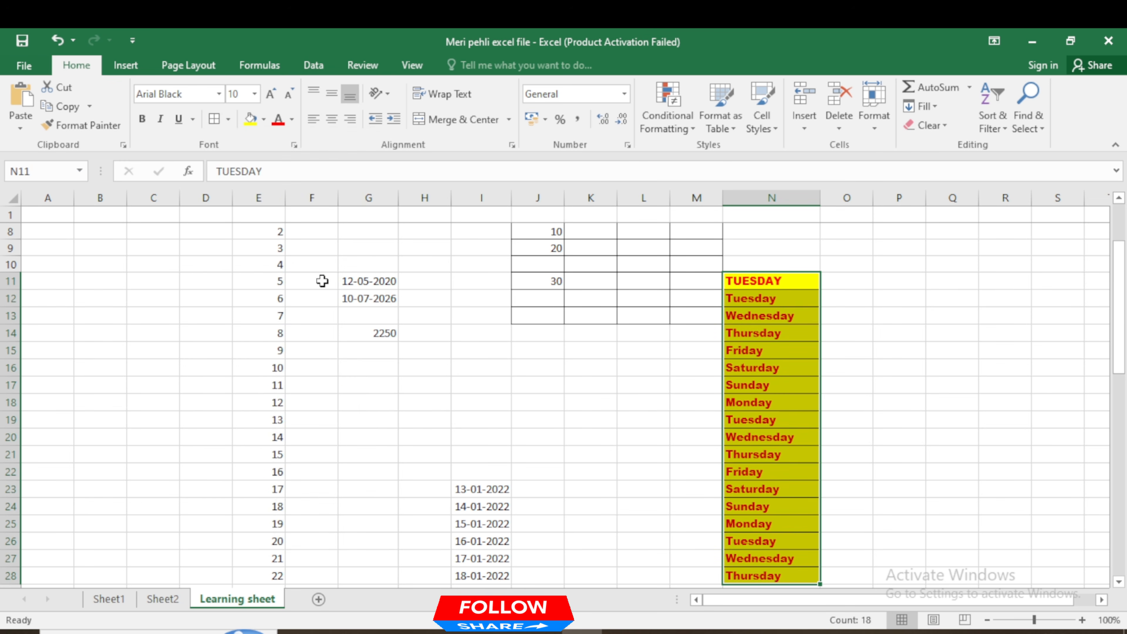
pyautogui.click(227, 119)
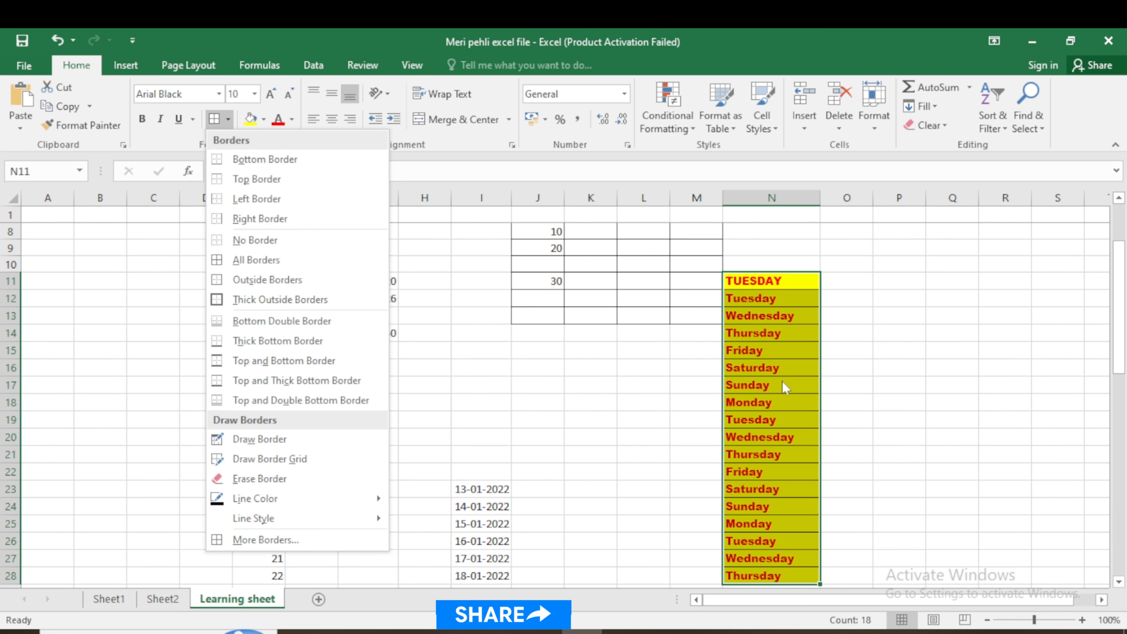
pyautogui.click(264, 161)
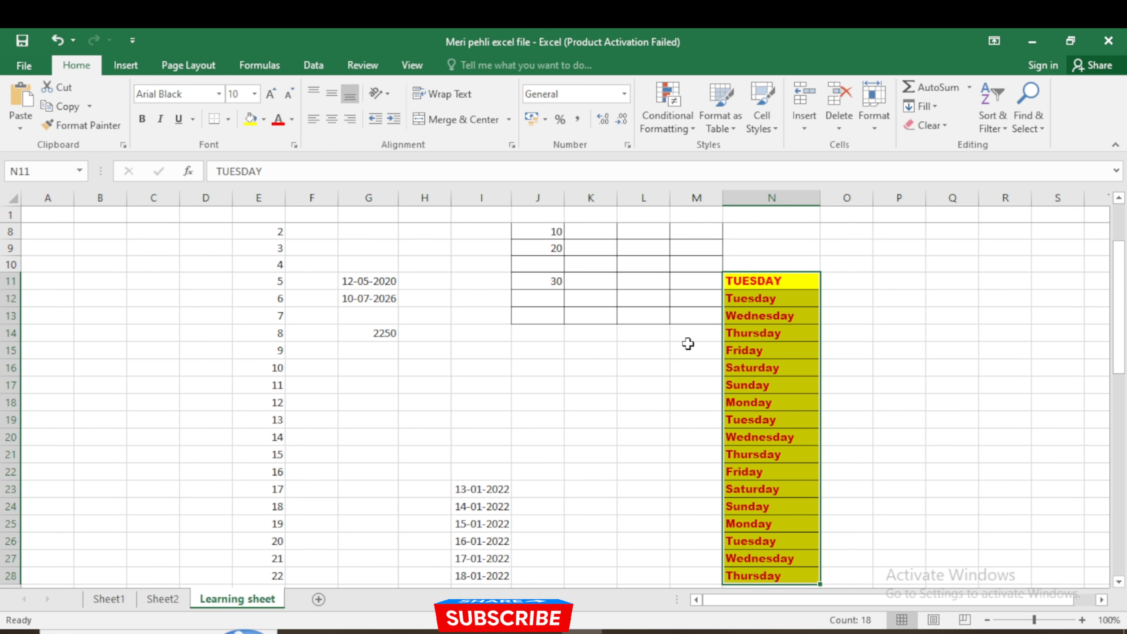
pyautogui.click(893, 313)
pyautogui.moveTo(772, 289); pyautogui.dragTo(813, 560)
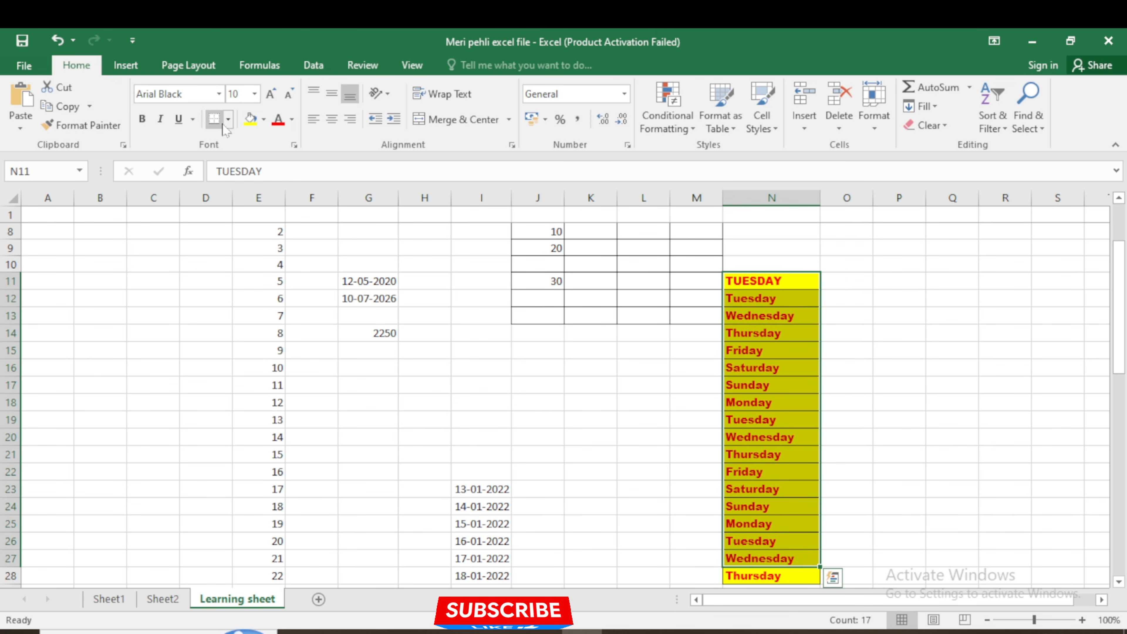
pyautogui.click(228, 119)
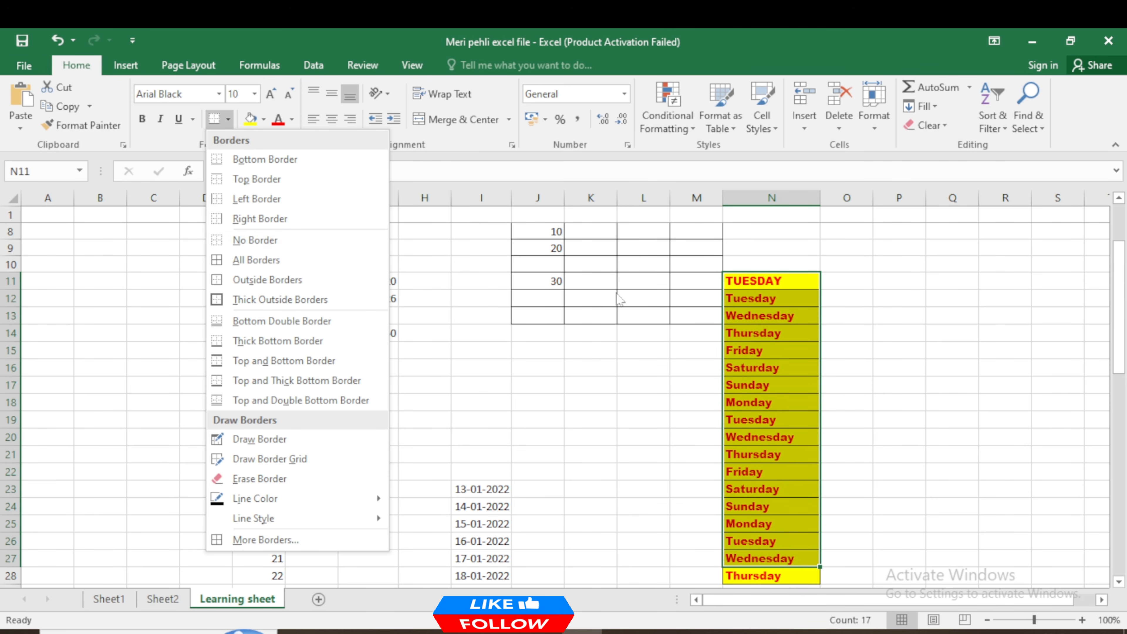
pyautogui.click(566, 239)
# - Remove all borders from the range J8:M13 with No Border
pyautogui.moveTo(541, 235); pyautogui.dragTo(710, 319)
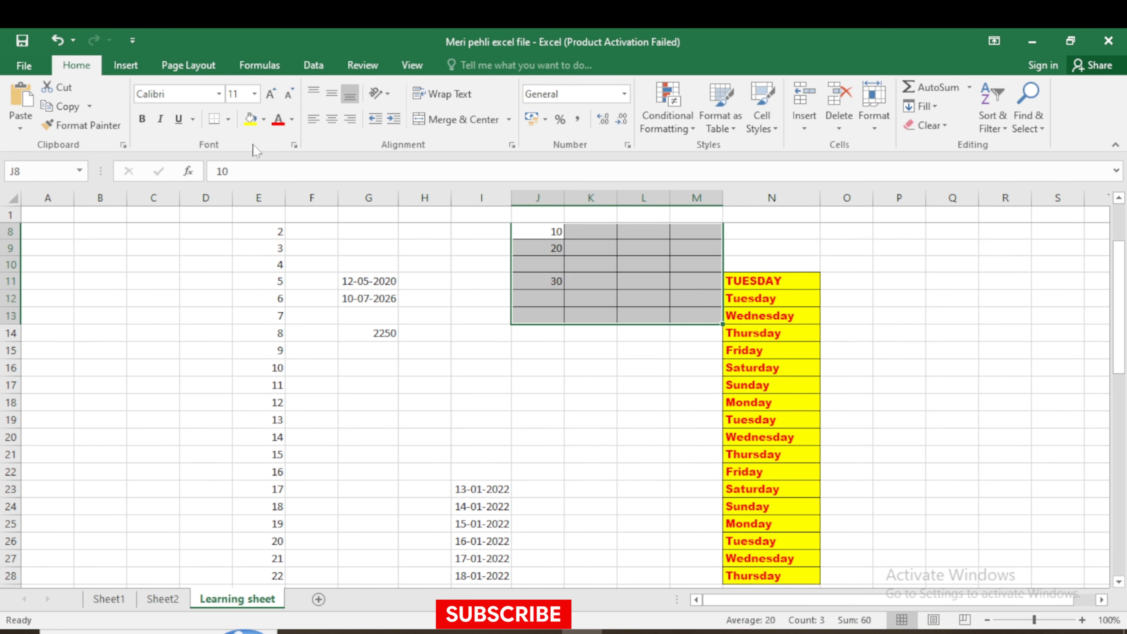
pyautogui.click(228, 119)
pyautogui.click(256, 239)
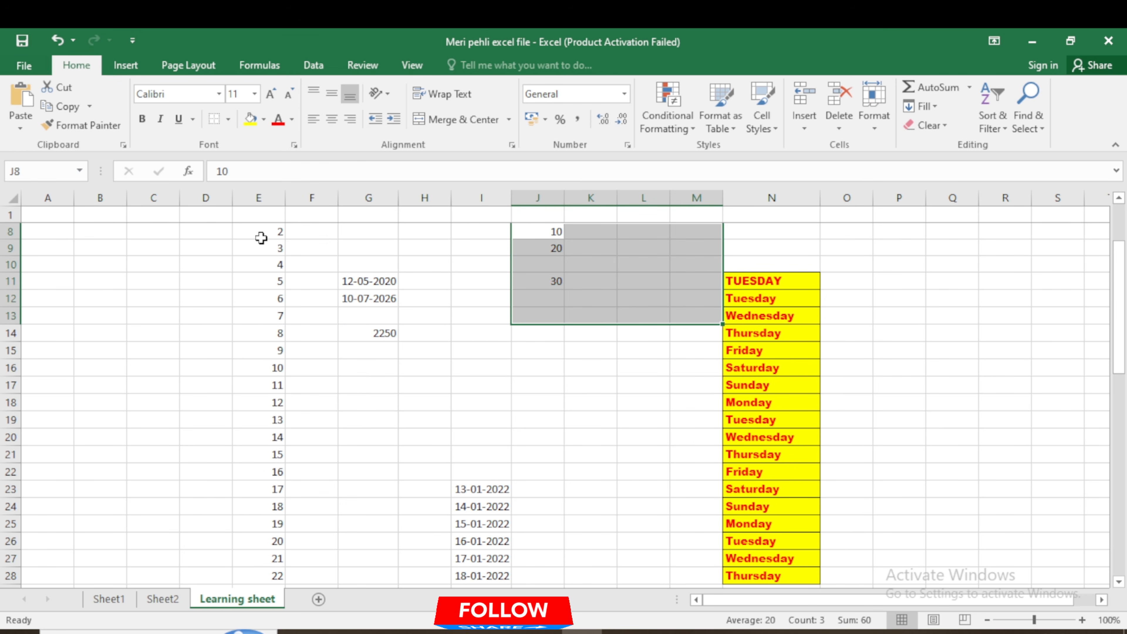
pyautogui.click(750, 368)
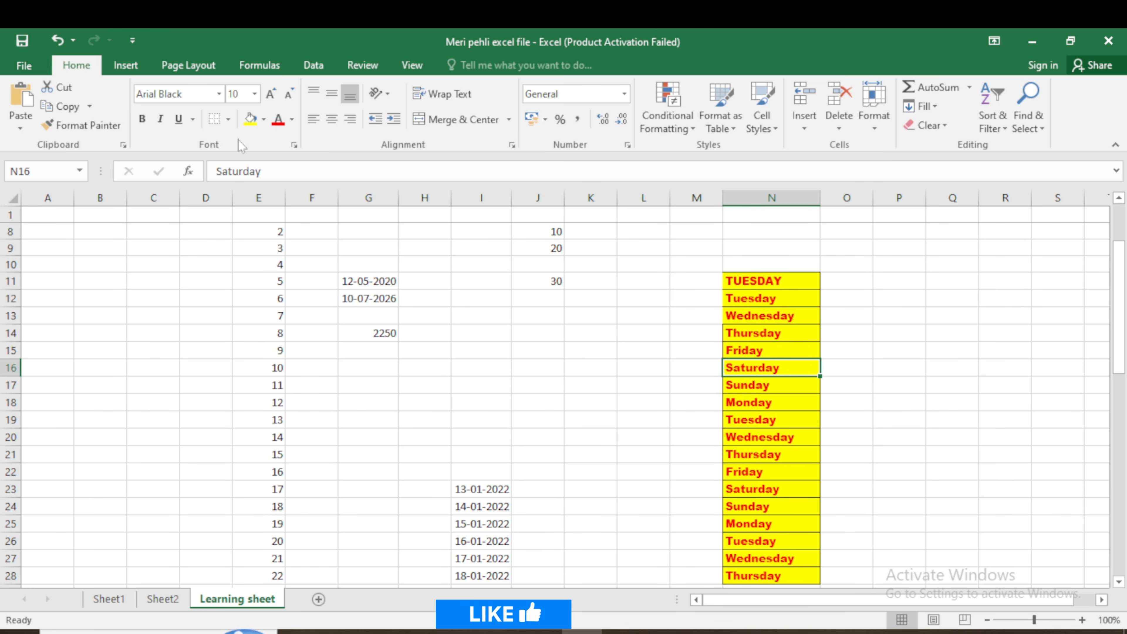
pyautogui.click(228, 124)
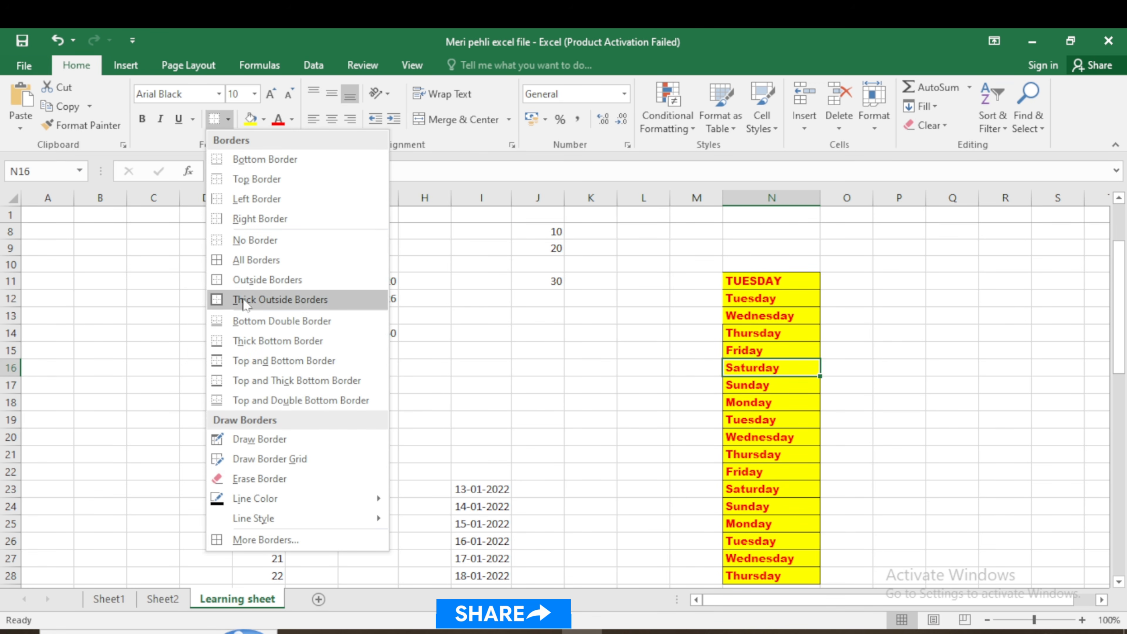
pyautogui.click(606, 335)
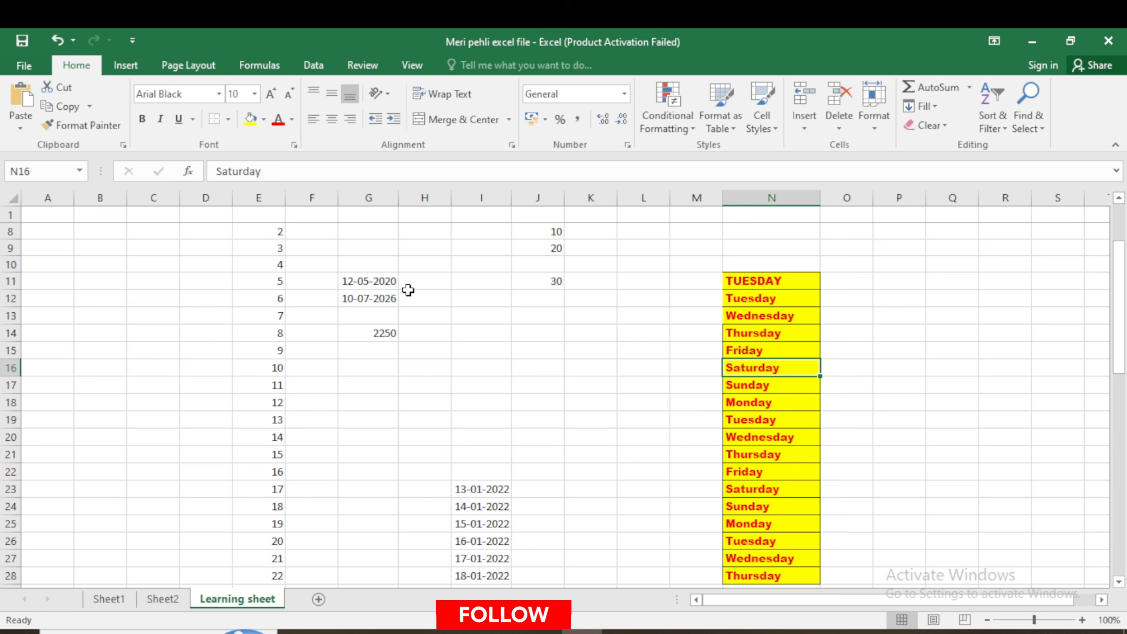
# - Apply Thick Outside Borders around the empty range I13:K18 and around cell M16
pyautogui.moveTo(488, 320); pyautogui.dragTo(604, 402)
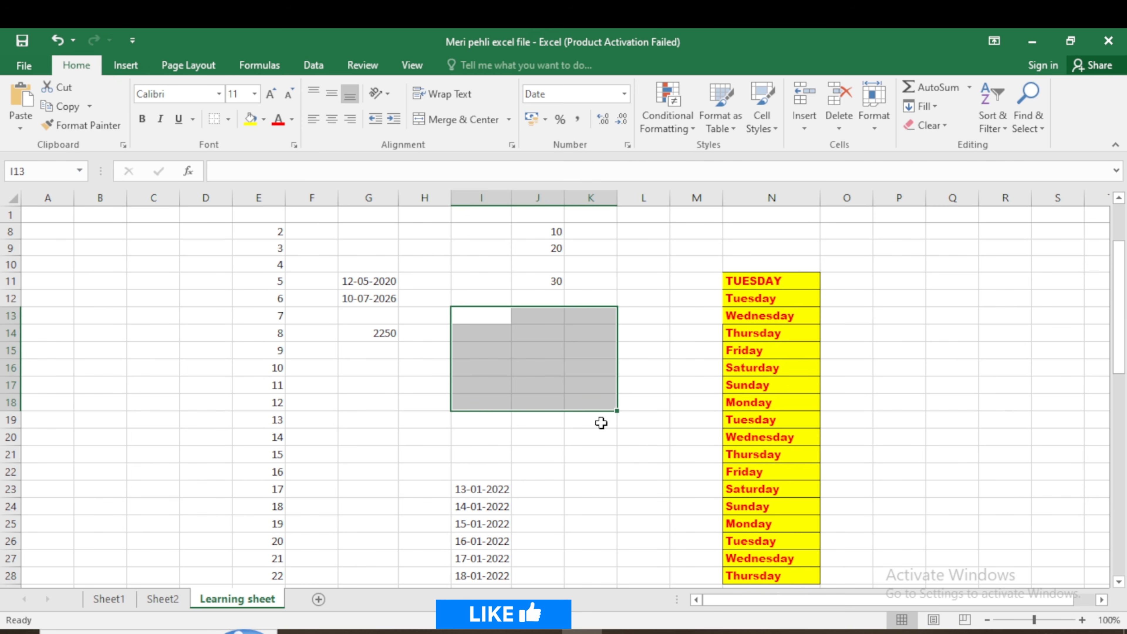
pyautogui.click(228, 120)
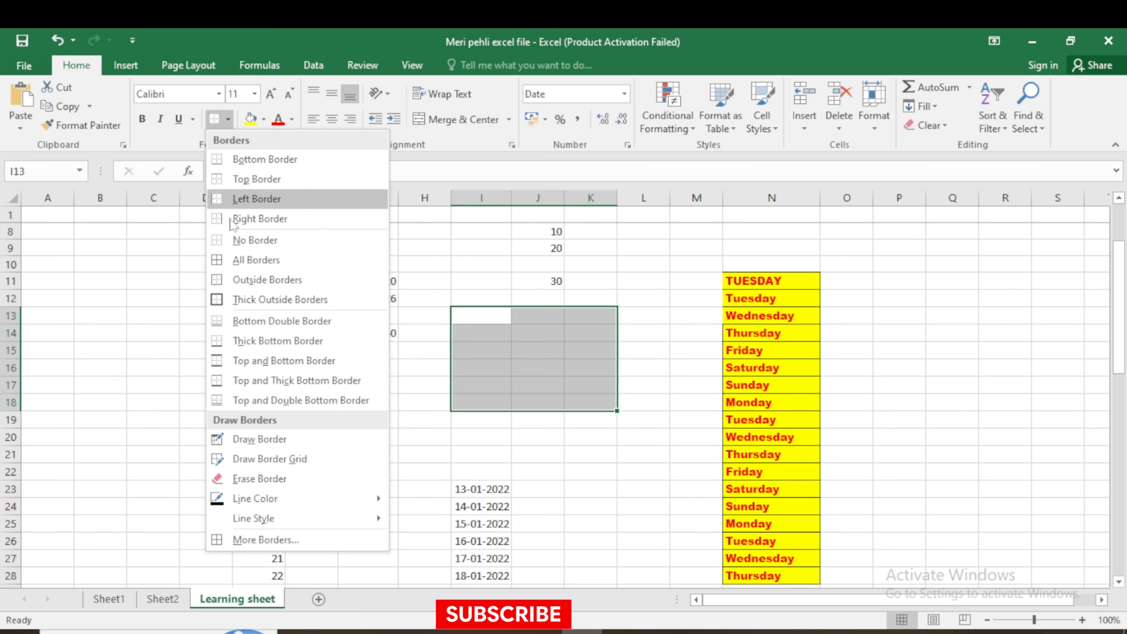
pyautogui.click(250, 299)
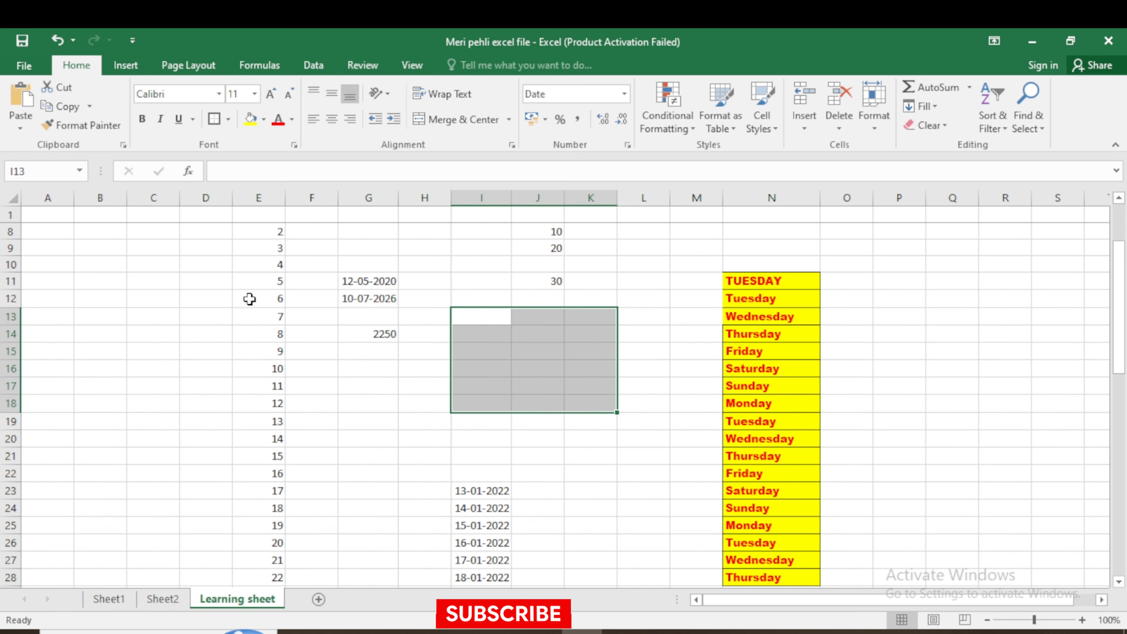
pyautogui.click(680, 365)
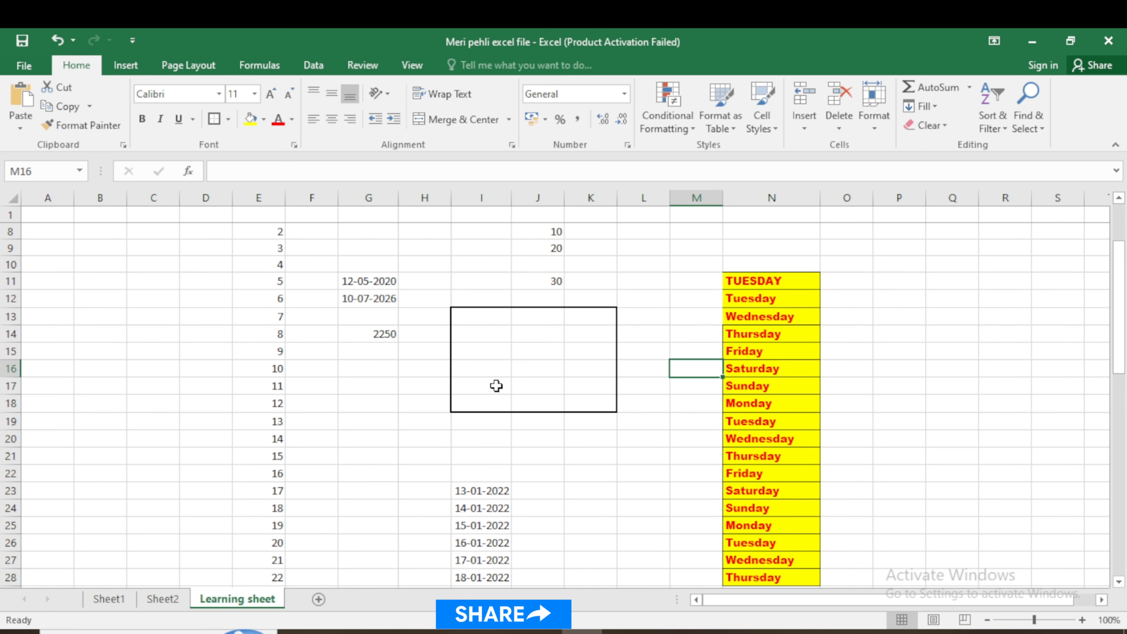
pyautogui.click(229, 119)
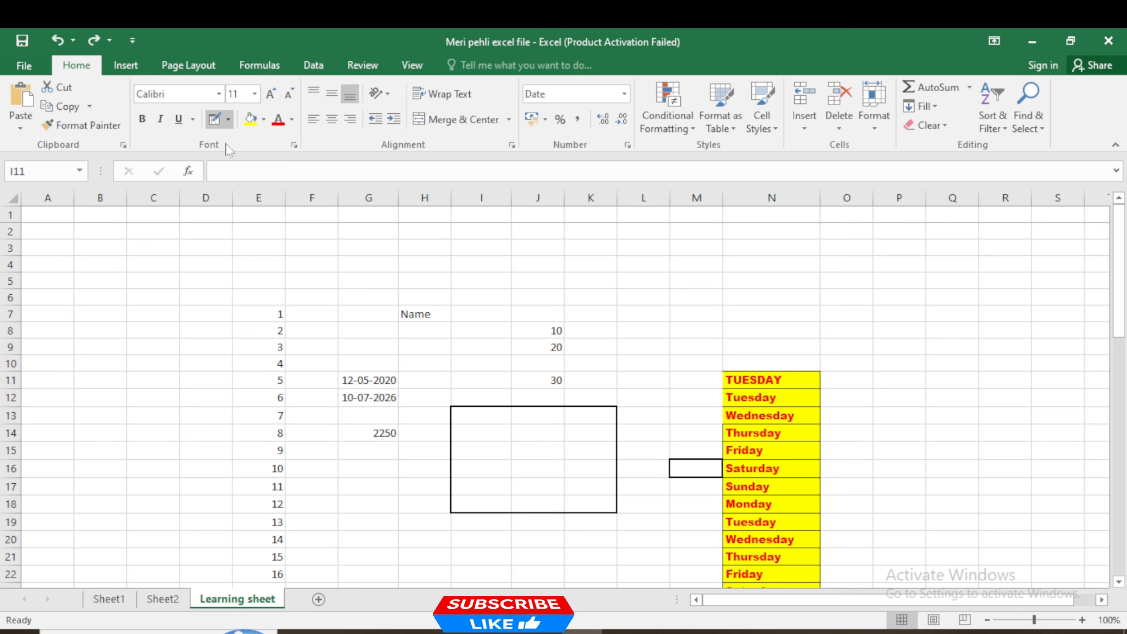
# - Use Draw Border to outline the ranges B4:D15 and I4:S10
pyautogui.click(227, 119)
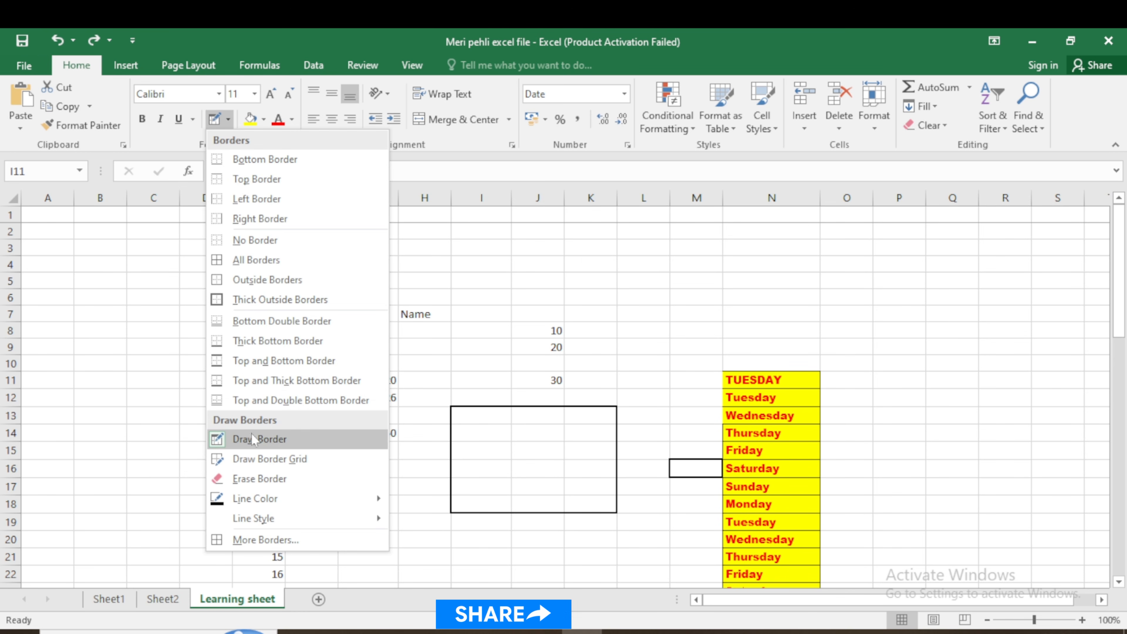
pyautogui.click(259, 439)
pyautogui.moveTo(93, 279); pyautogui.dragTo(168, 364)
pyautogui.click(228, 119)
pyautogui.click(266, 437)
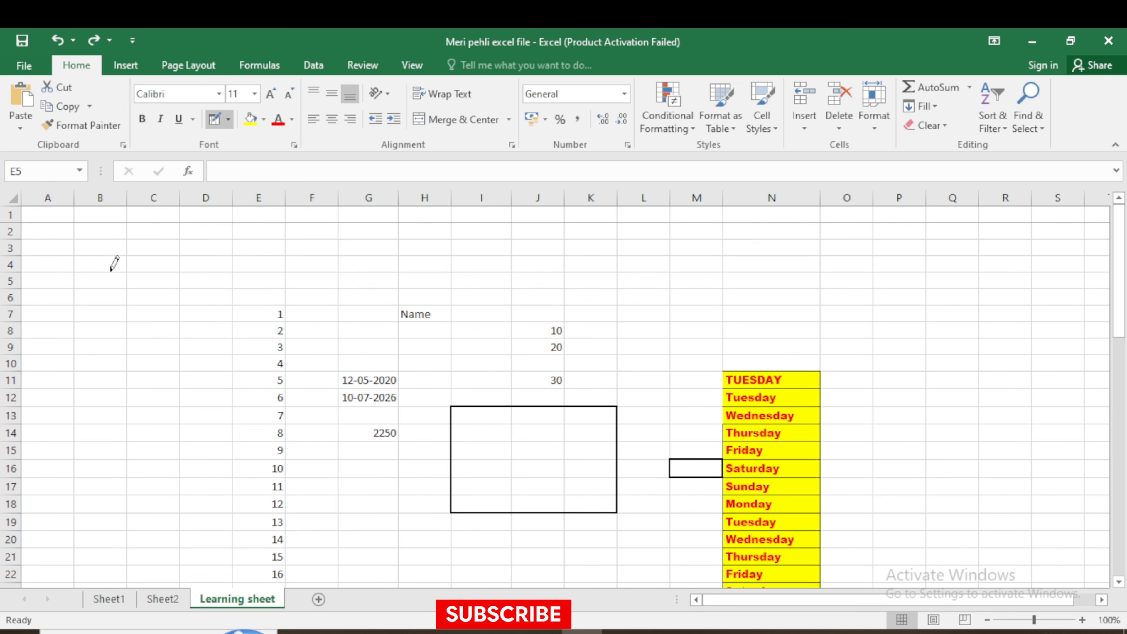
pyautogui.moveTo(115, 263)
pyautogui.mouseDown()
pyautogui.moveTo(163, 370)
pyautogui.moveTo(217, 443)
pyautogui.mouseUp()
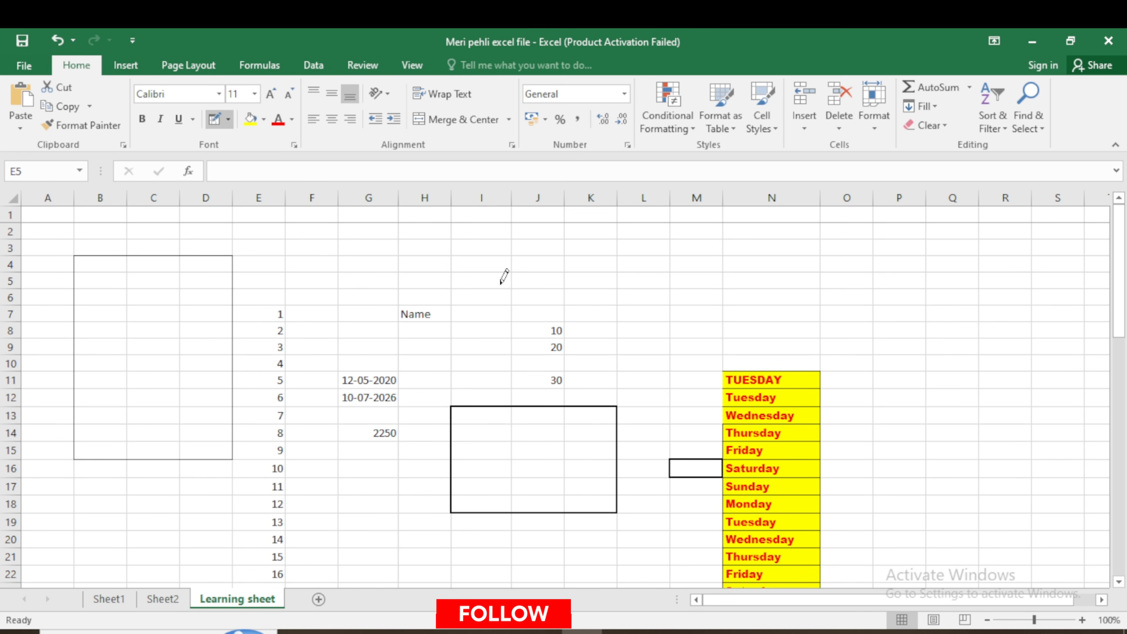
pyautogui.moveTo(503, 258); pyautogui.dragTo(1043, 368)
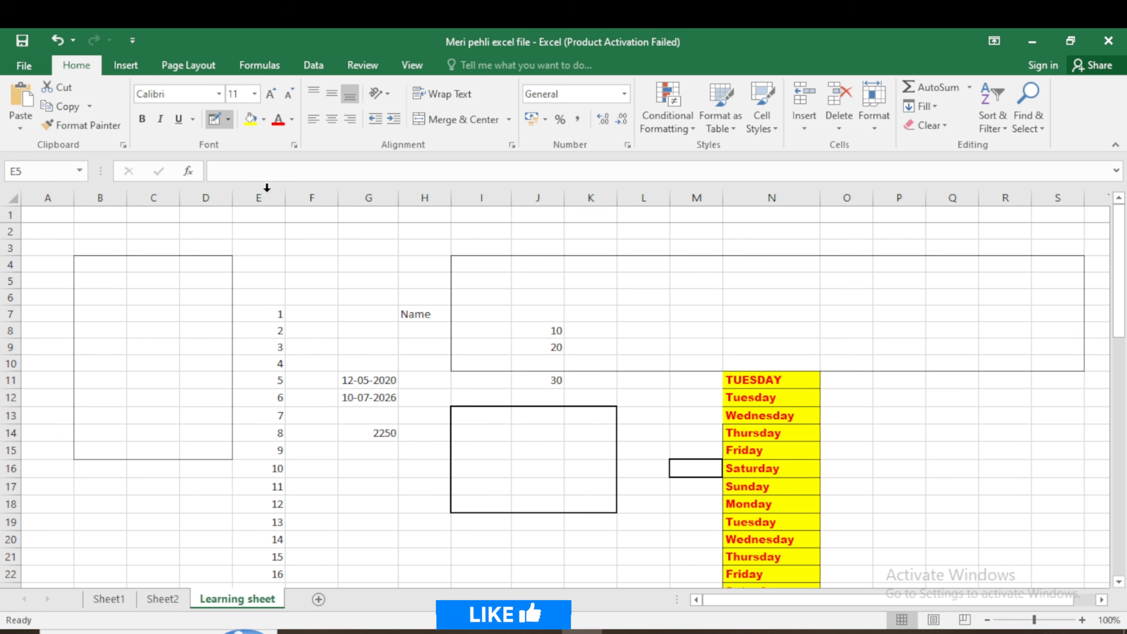
# - Use Draw Border Grid to draw a cell grid across columns F to M from row 16 down beyond row 35
pyautogui.click(229, 119)
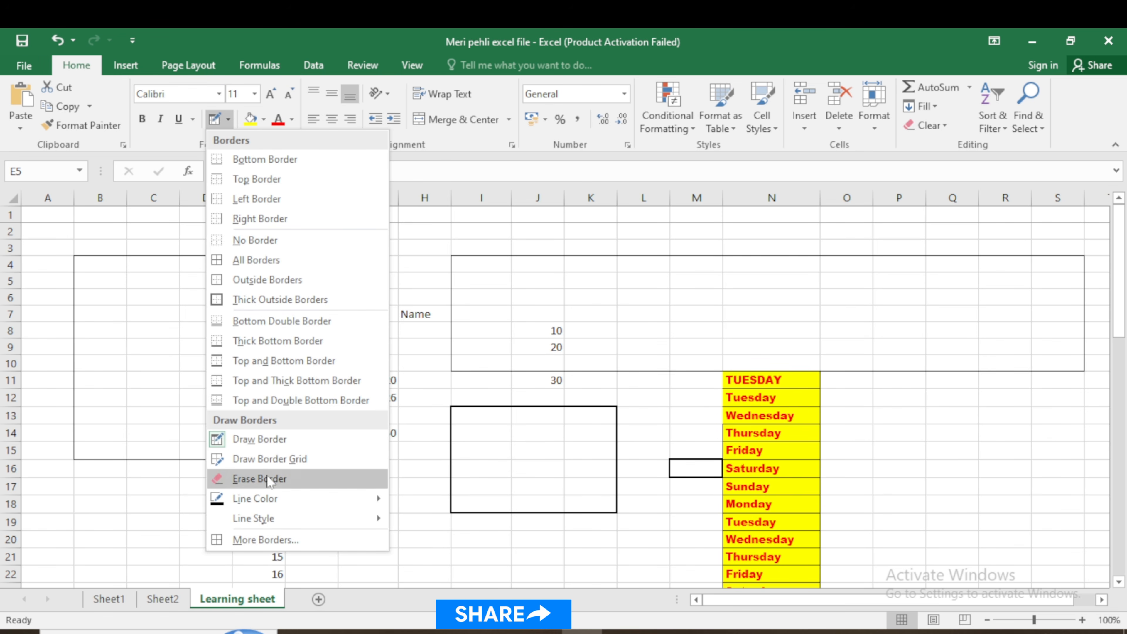
pyautogui.click(273, 460)
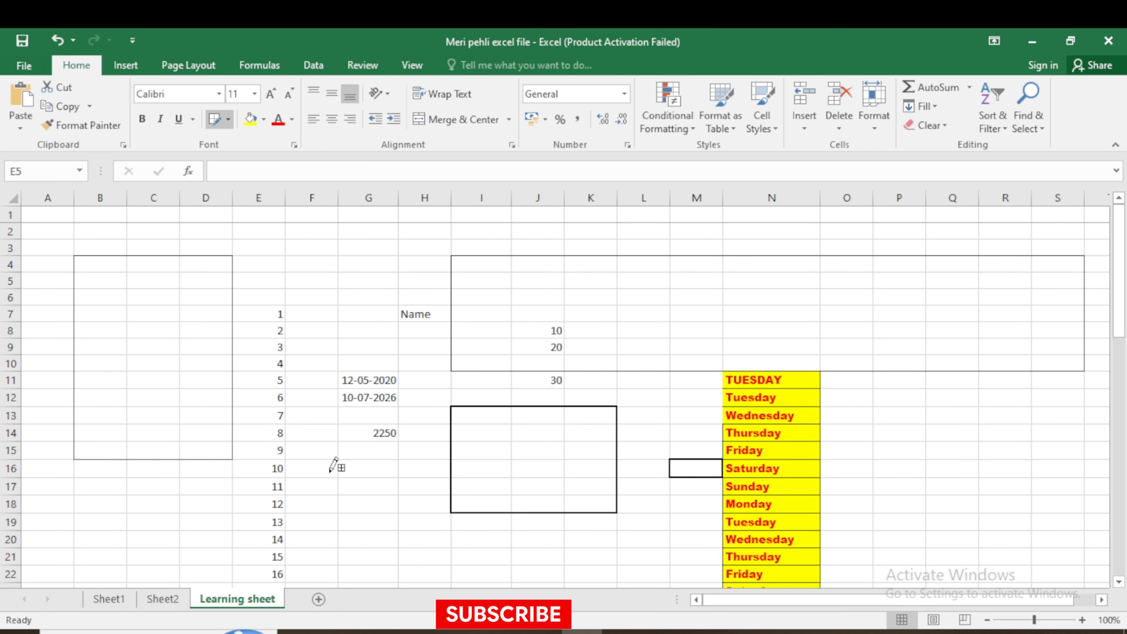
pyautogui.moveTo(329, 472)
pyautogui.mouseDown()
pyautogui.moveTo(377, 582)
pyautogui.moveTo(716, 560)
pyautogui.moveTo(697, 518)
pyautogui.mouseUp()
pyautogui.scroll(7, 689, 512)
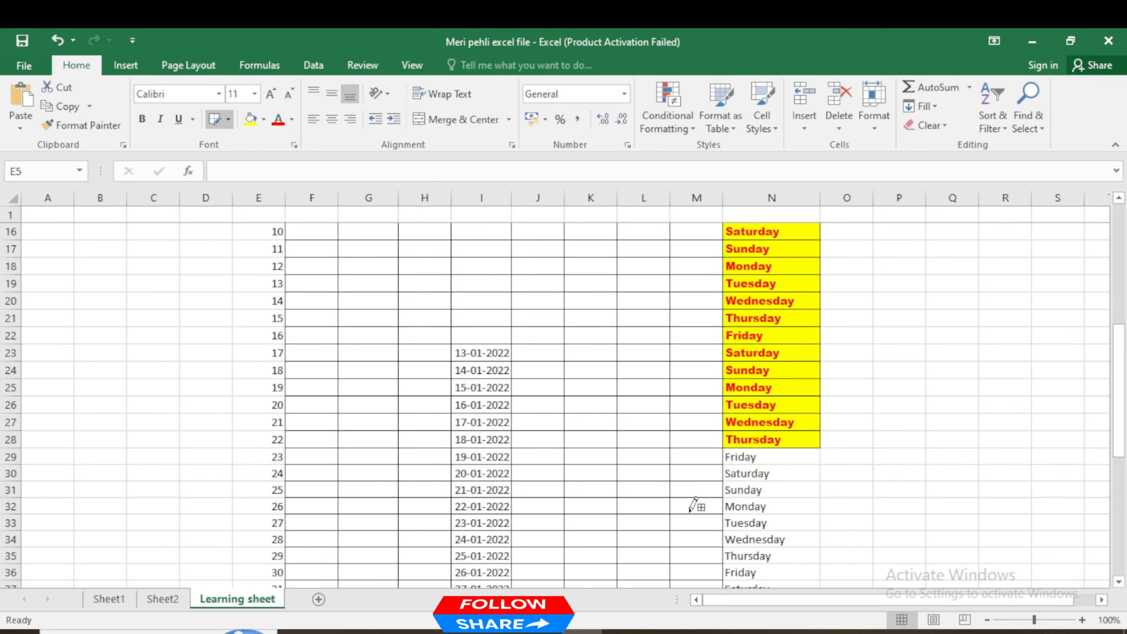
pyautogui.scroll(5, 505, 420)
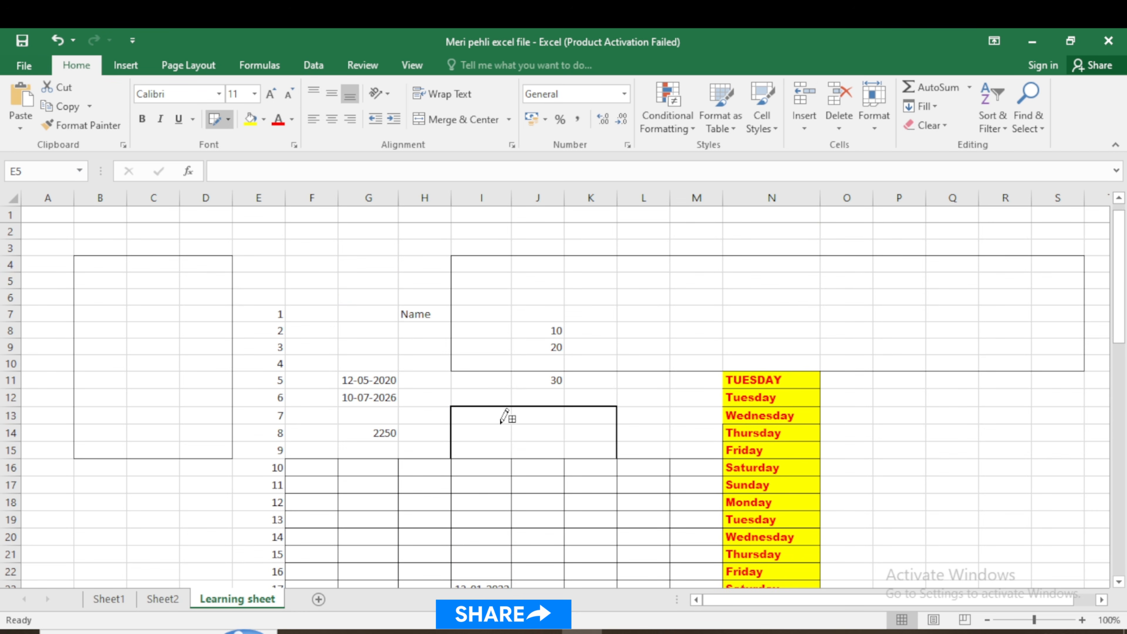
# - Use Erase Border to clear the grid lines across G17:L21 and the upper outline edge from K4 to O4
pyautogui.click(226, 119)
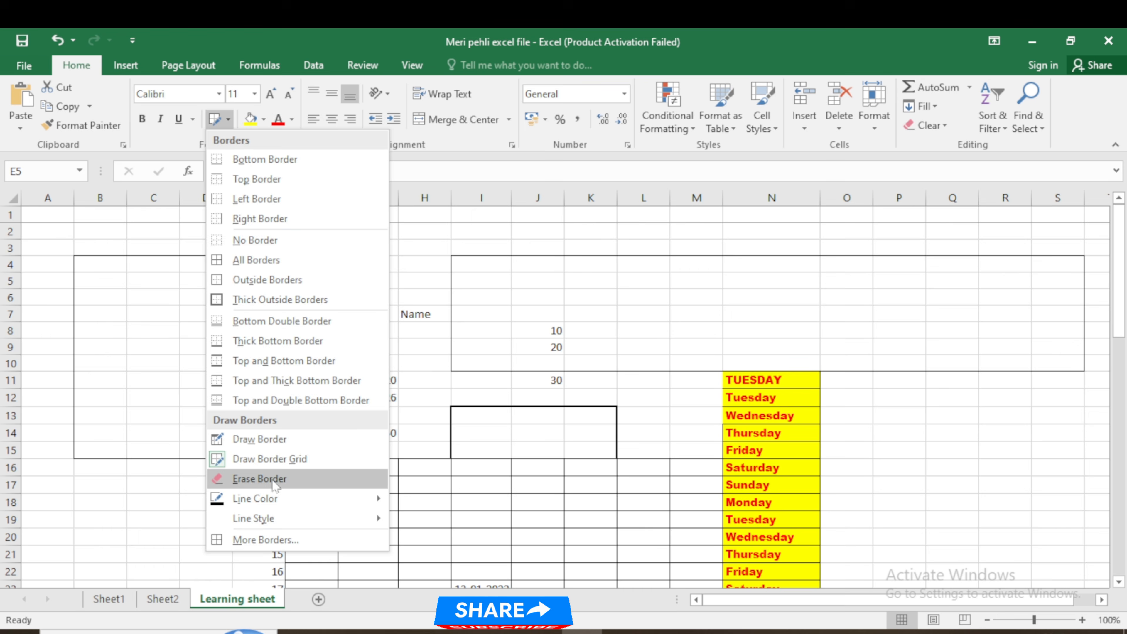
pyautogui.click(259, 479)
pyautogui.moveTo(344, 483); pyautogui.dragTo(614, 533)
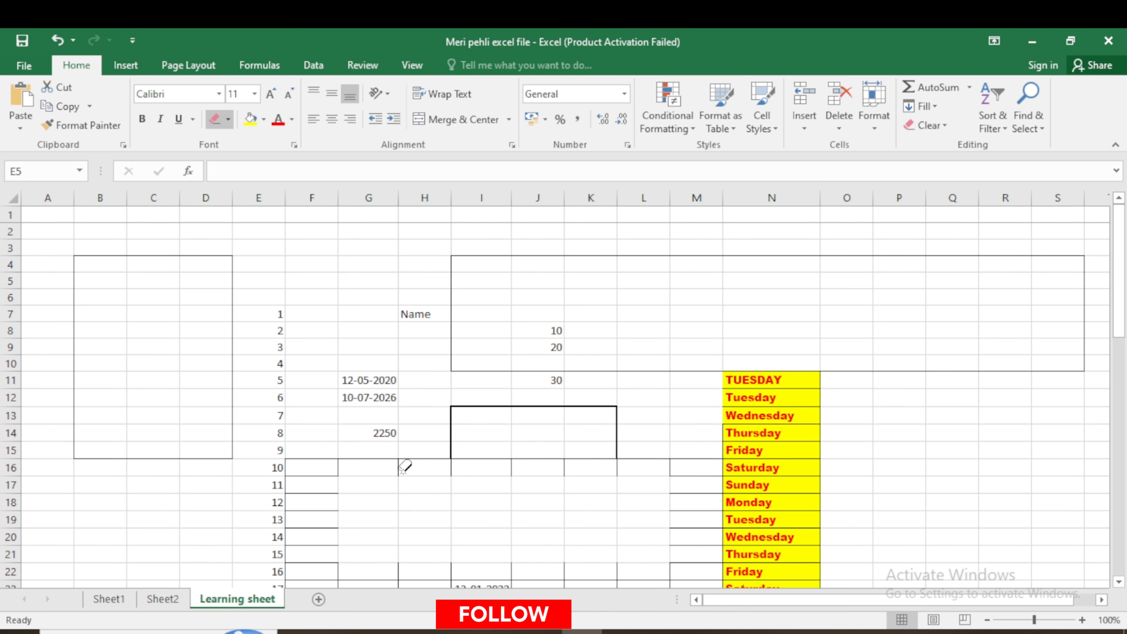
pyautogui.moveTo(609, 248); pyautogui.dragTo(817, 282)
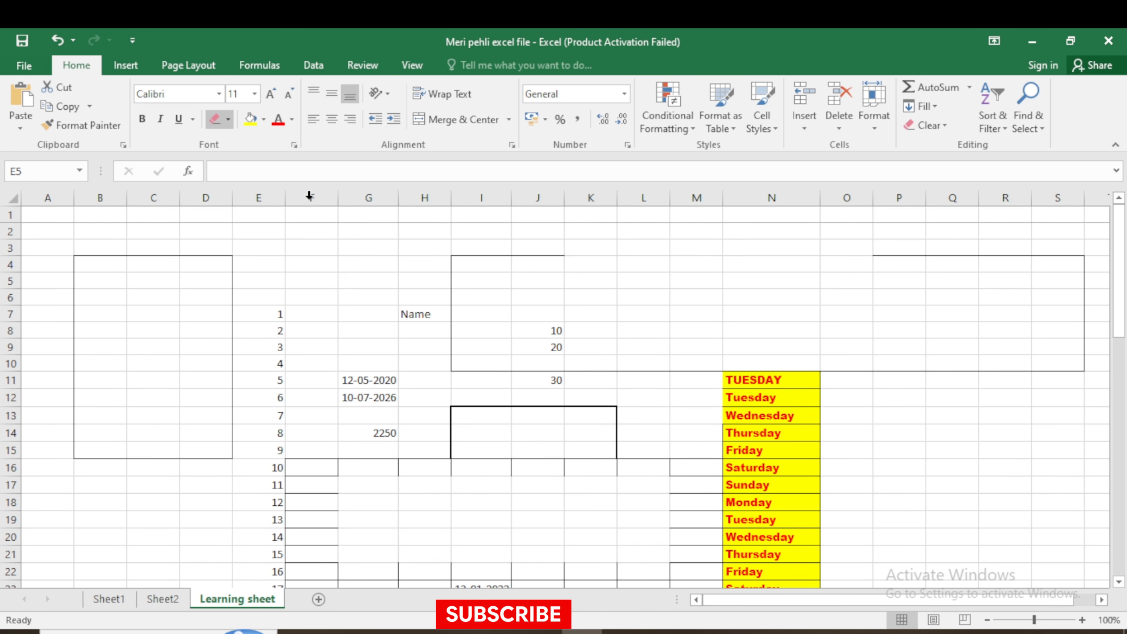
# - Set the border line color to a dark theme blue and draw a cell grid over E3:I10
pyautogui.click(228, 118)
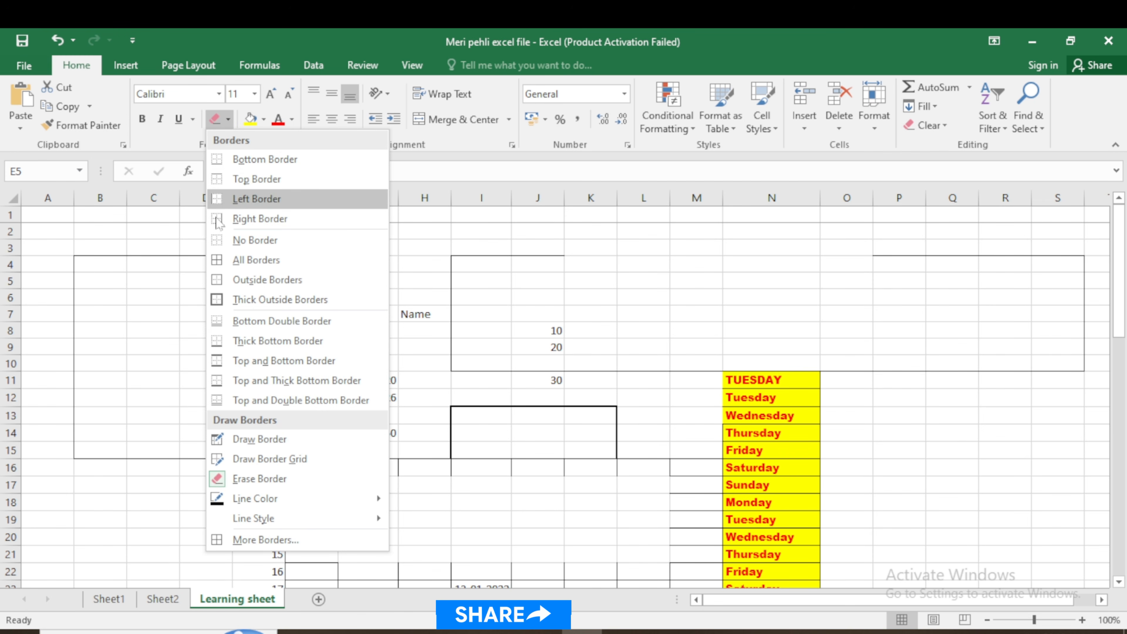
pyautogui.moveTo(282, 504)
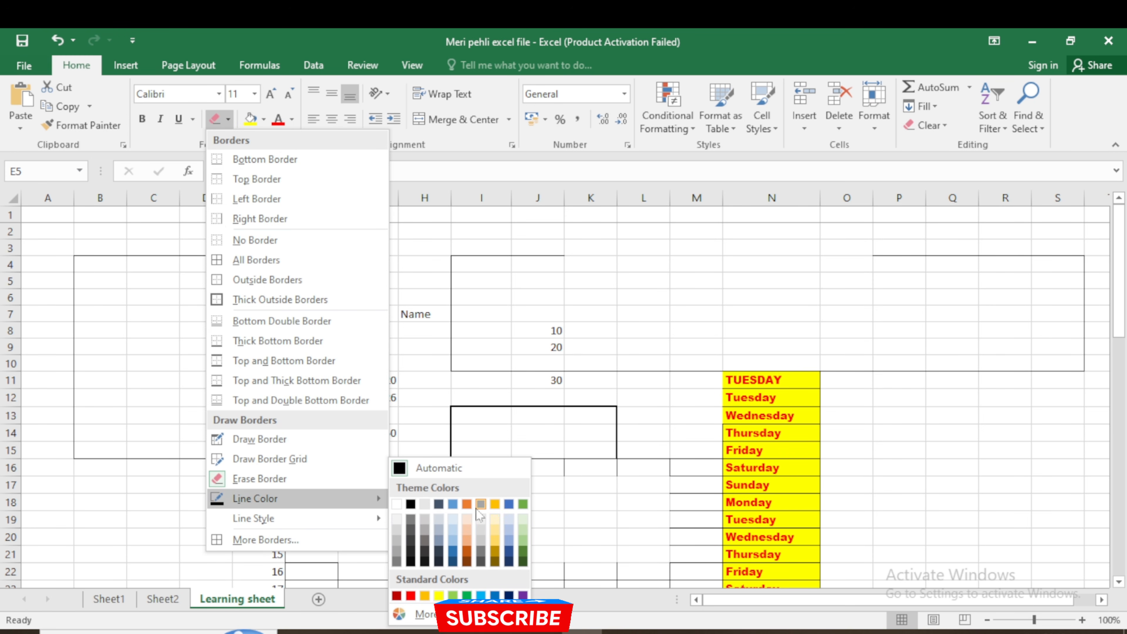
pyautogui.click(453, 552)
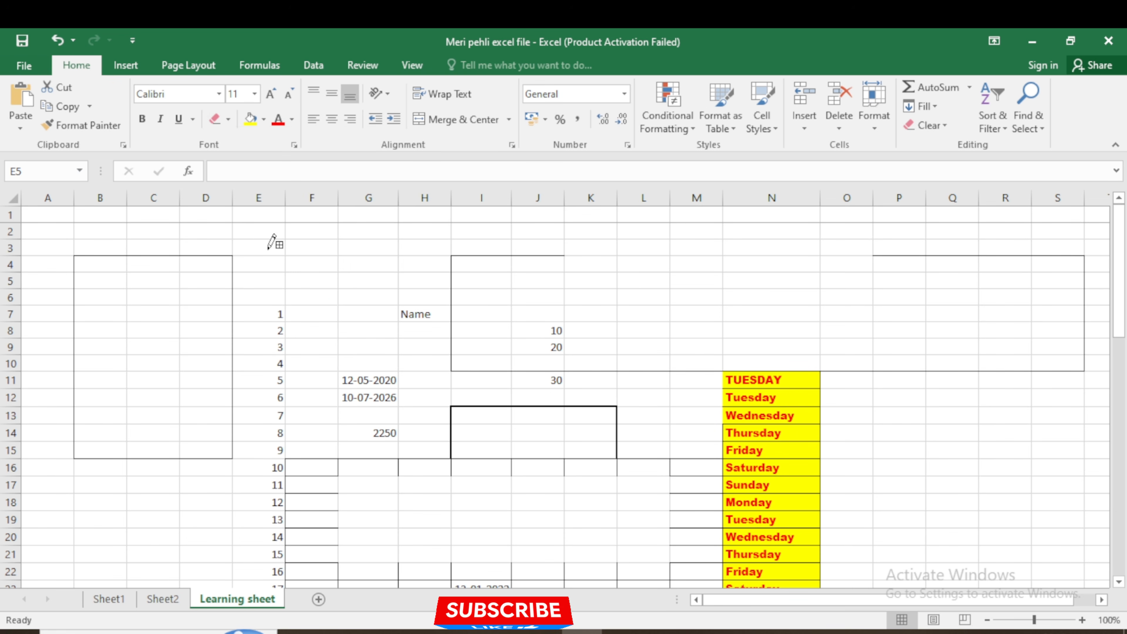
pyautogui.moveTo(268, 249)
pyautogui.mouseDown()
pyautogui.moveTo(382, 322)
pyautogui.moveTo(473, 361)
pyautogui.mouseUp()
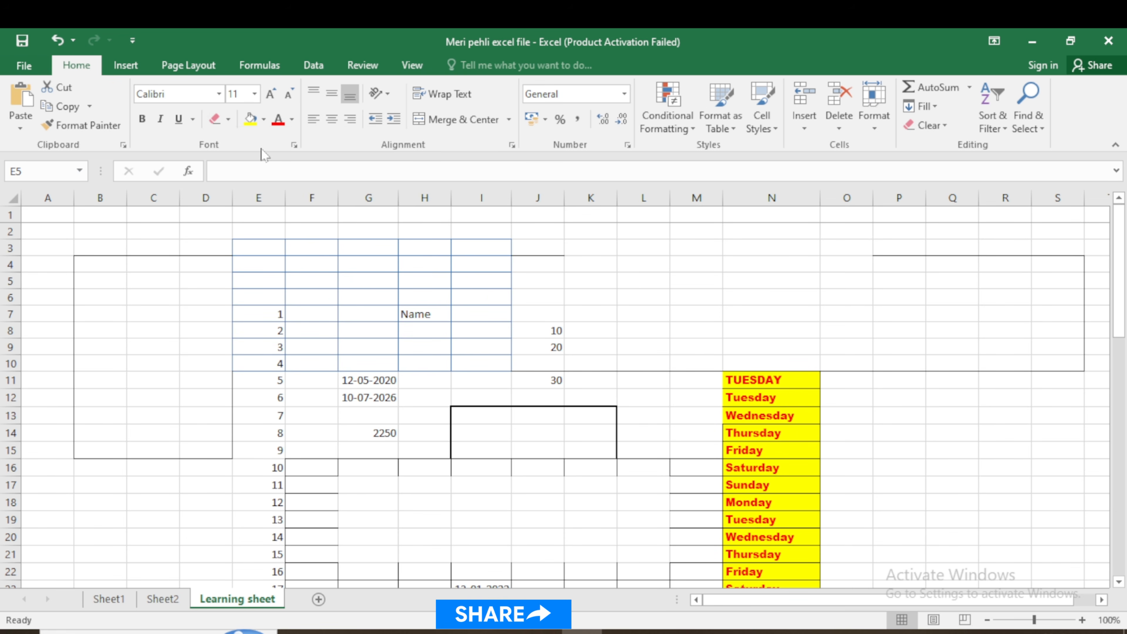
# - Set the border line color to red and draw cell grids over B6:D17 and K5:S12
pyautogui.click(228, 119)
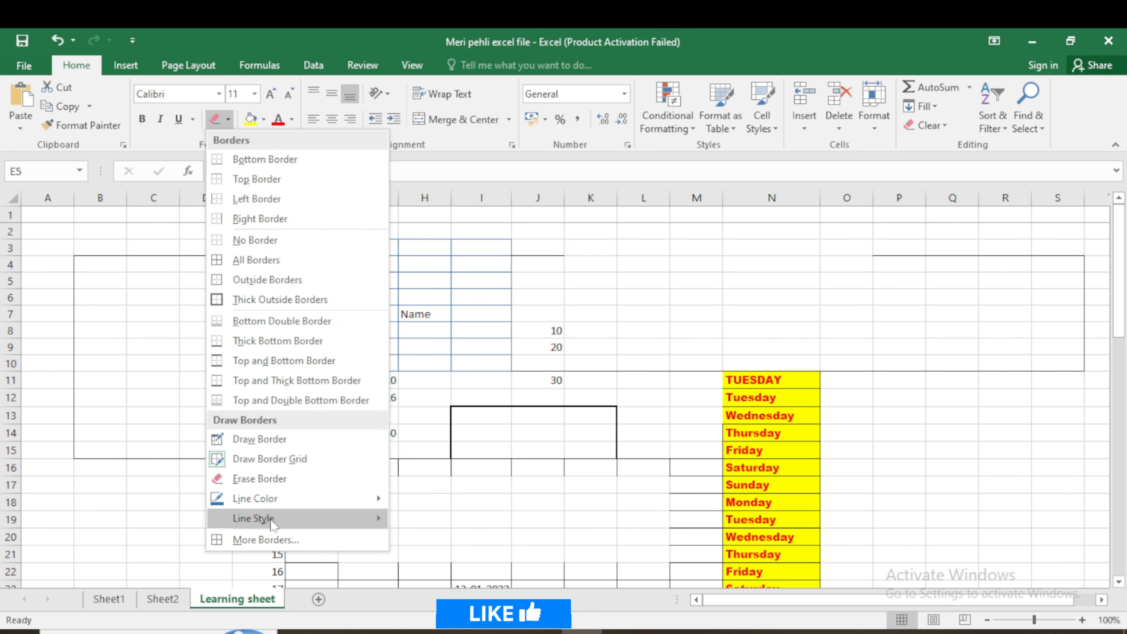
pyautogui.moveTo(275, 498)
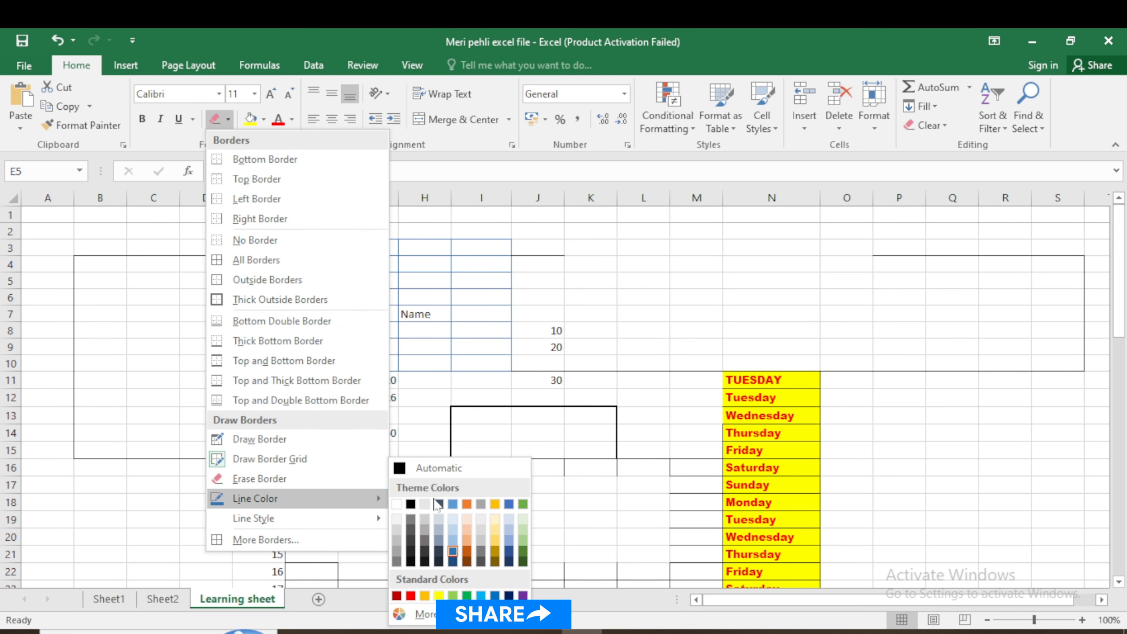
pyautogui.click(457, 550)
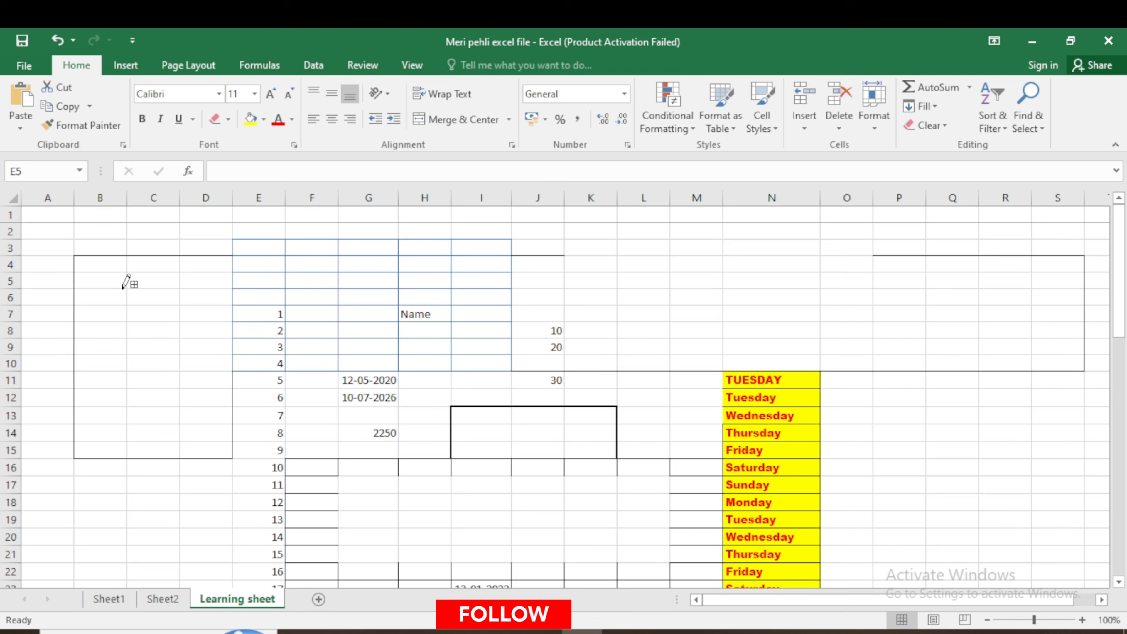
pyautogui.moveTo(123, 289); pyautogui.dragTo(232, 490)
pyautogui.moveTo(612, 272); pyautogui.dragTo(986, 402)
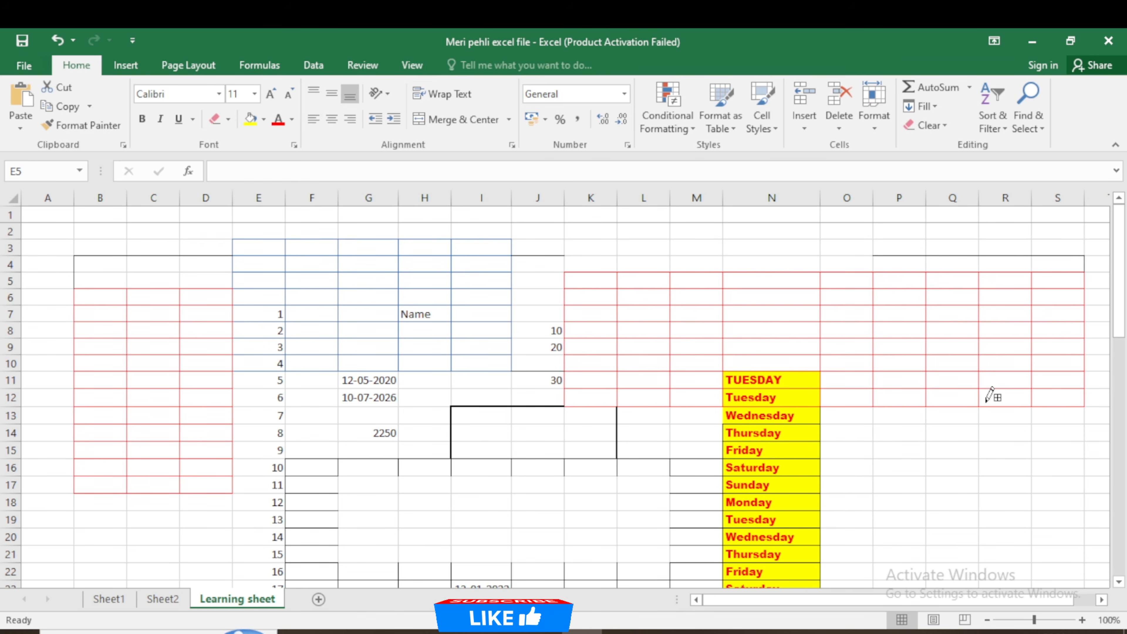
# - Set the line style to thick dash-dot, draw a red cell grid over E5:O22, and open the More Borders settings
pyautogui.click(228, 118)
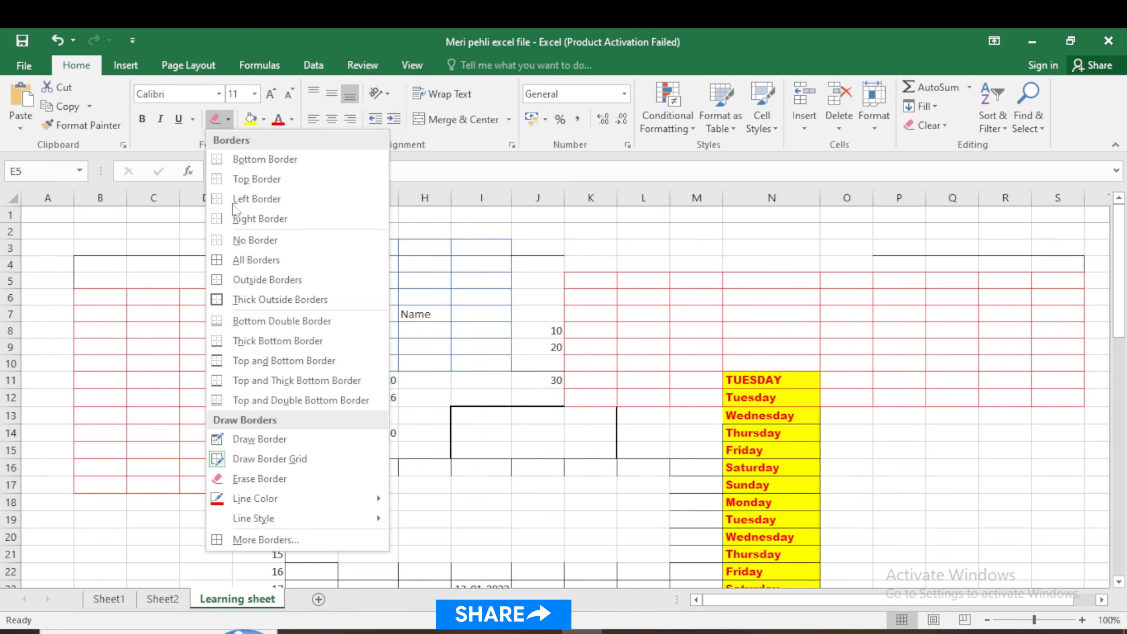
pyautogui.moveTo(280, 520)
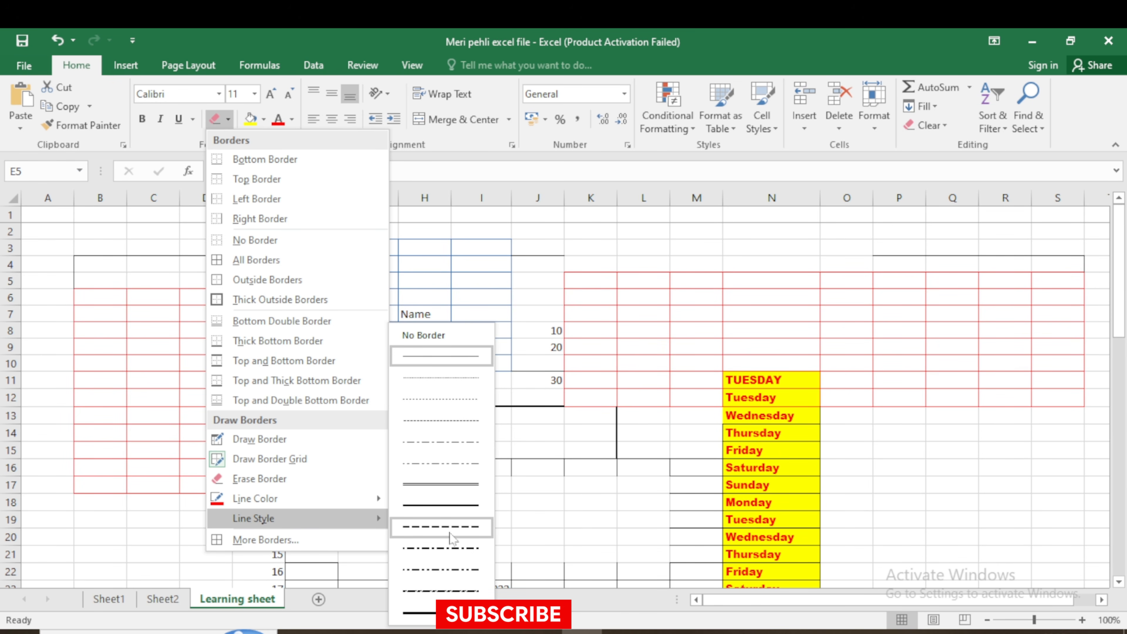
pyautogui.click(434, 551)
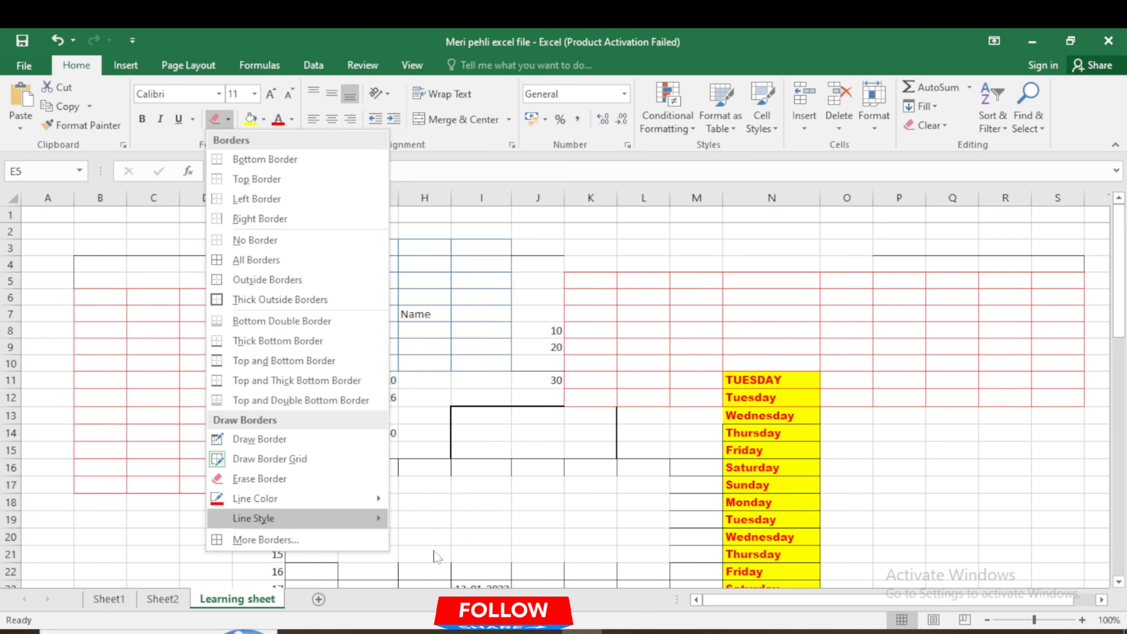
pyautogui.moveTo(251, 280); pyautogui.dragTo(861, 576)
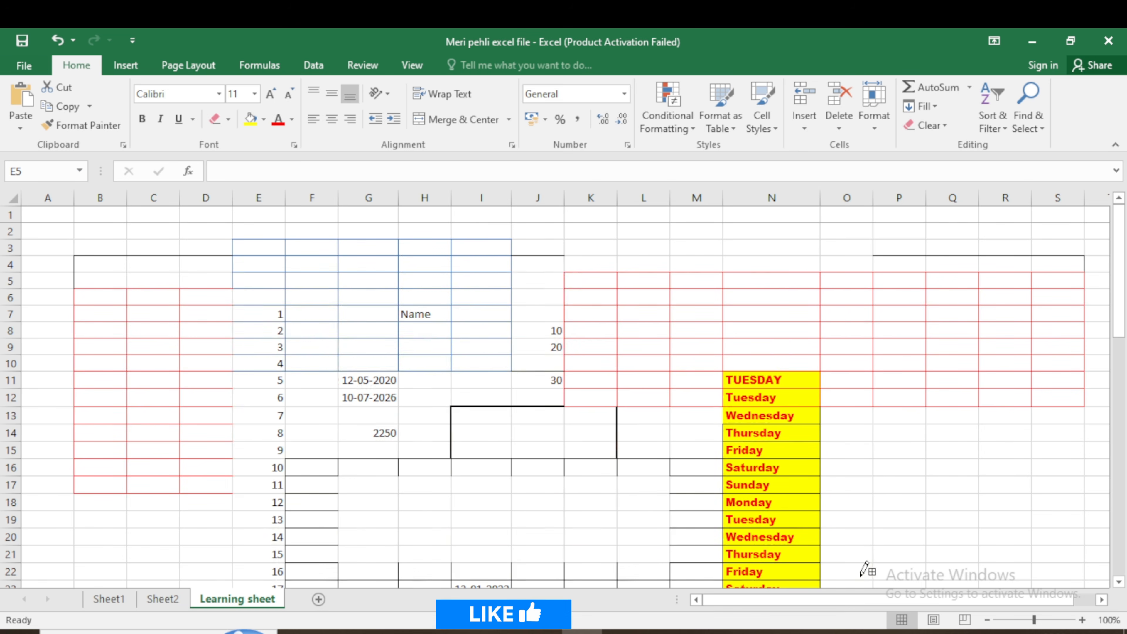
pyautogui.click(228, 119)
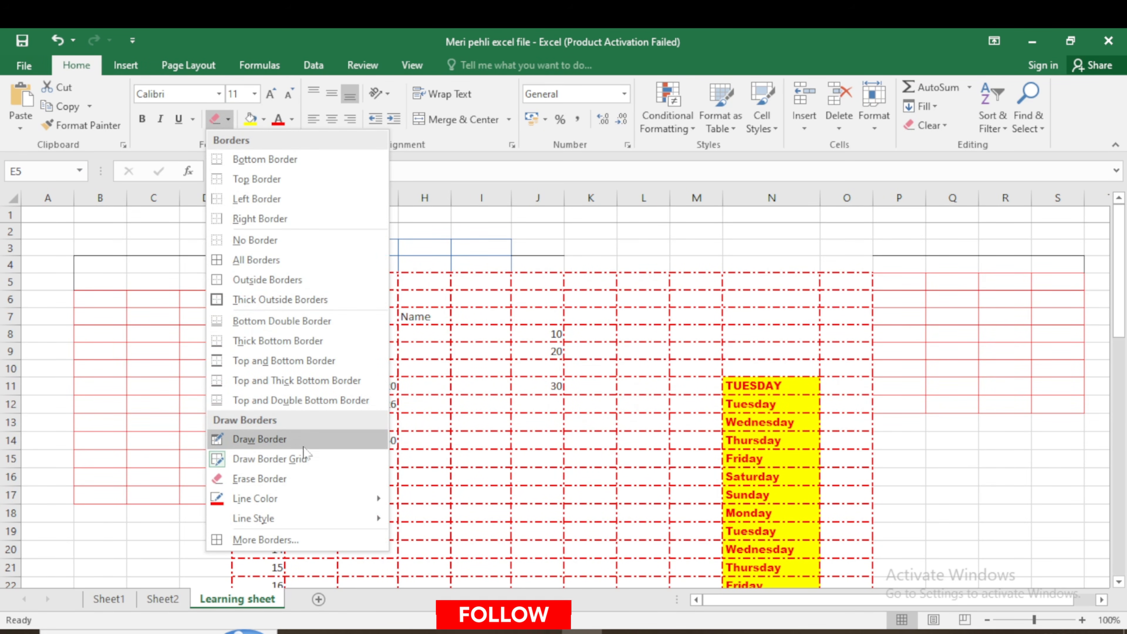
pyautogui.click(254, 540)
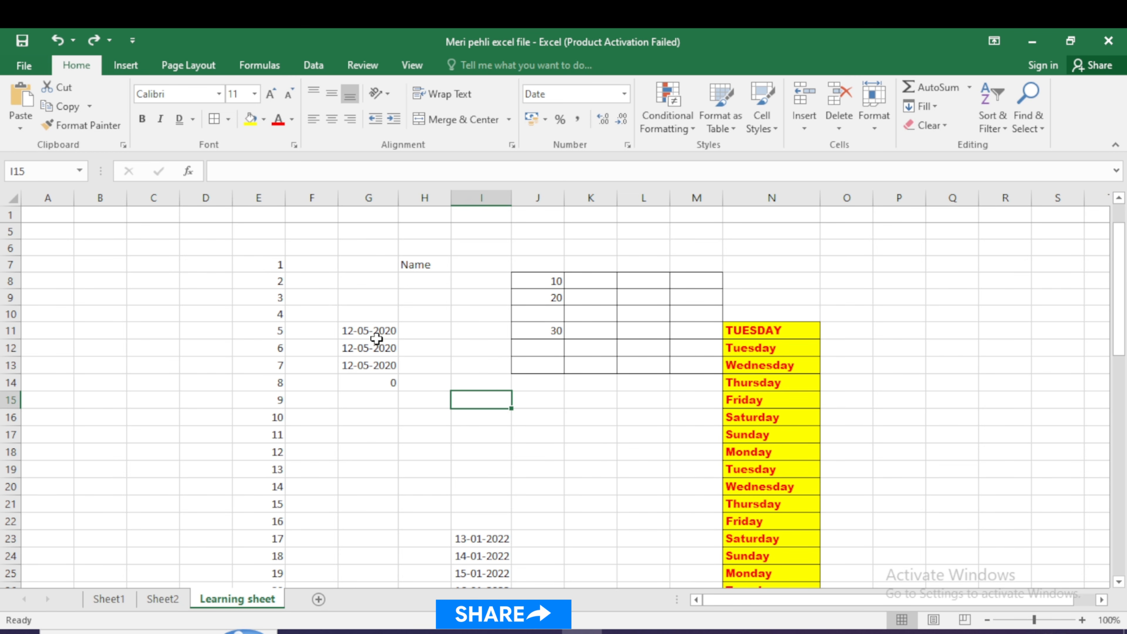
# - Toggle single underline on and off for the dates in G11:G13
pyautogui.moveTo(373, 333); pyautogui.dragTo(366, 364)
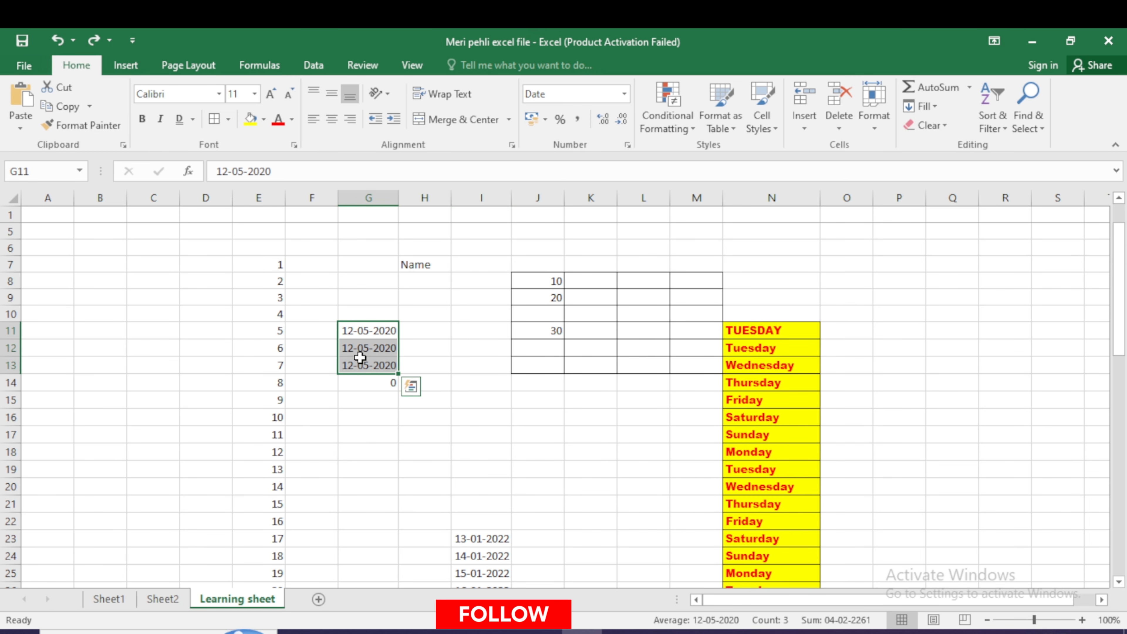
pyautogui.click(193, 119)
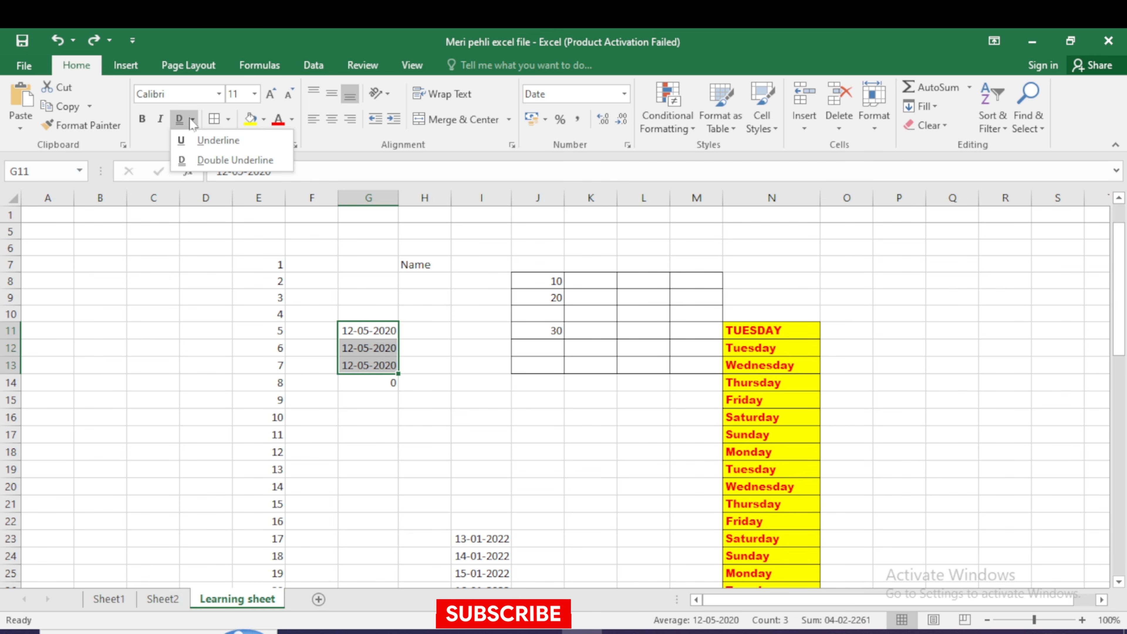
pyautogui.hotkey('ctrl', 'u')
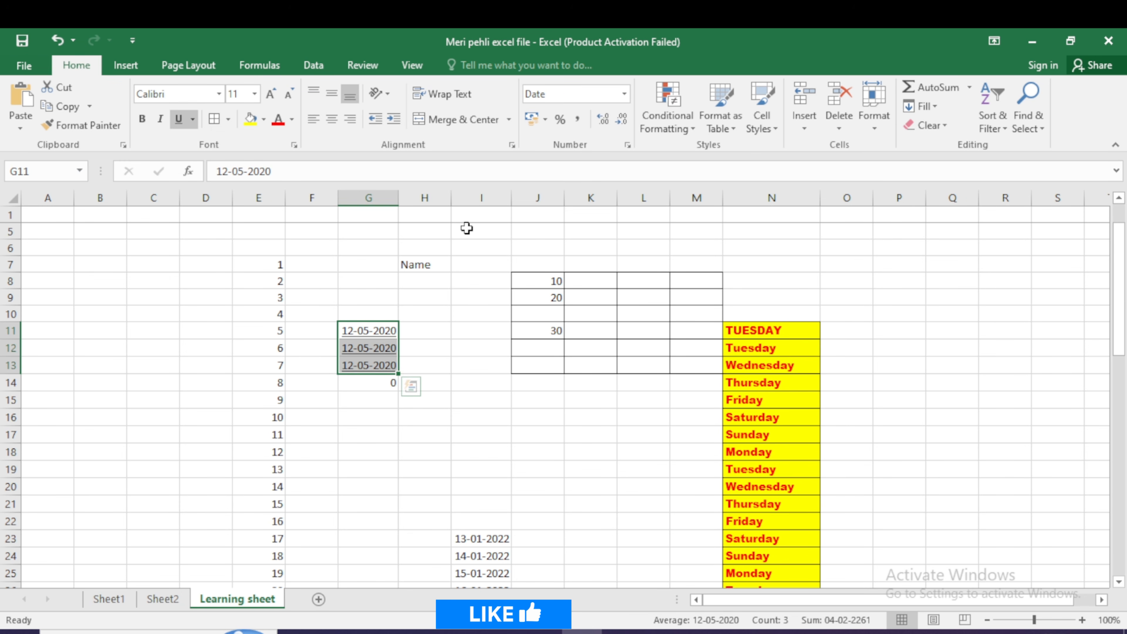
pyautogui.hotkey('ctrl', 'u')
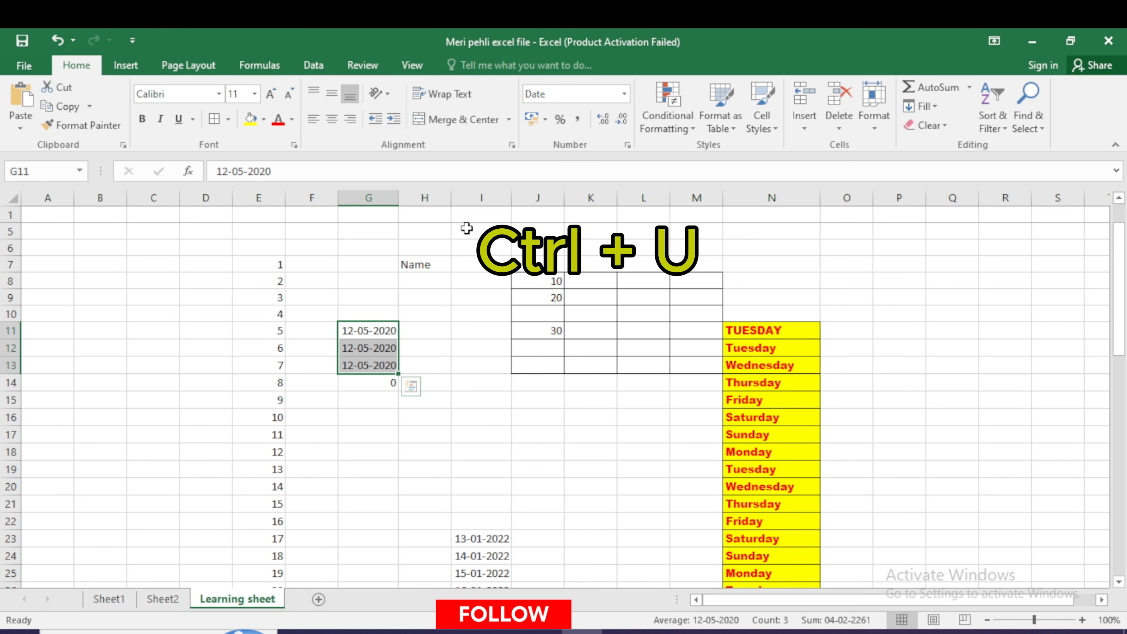
pyautogui.hotkey('ctrl', 'u')
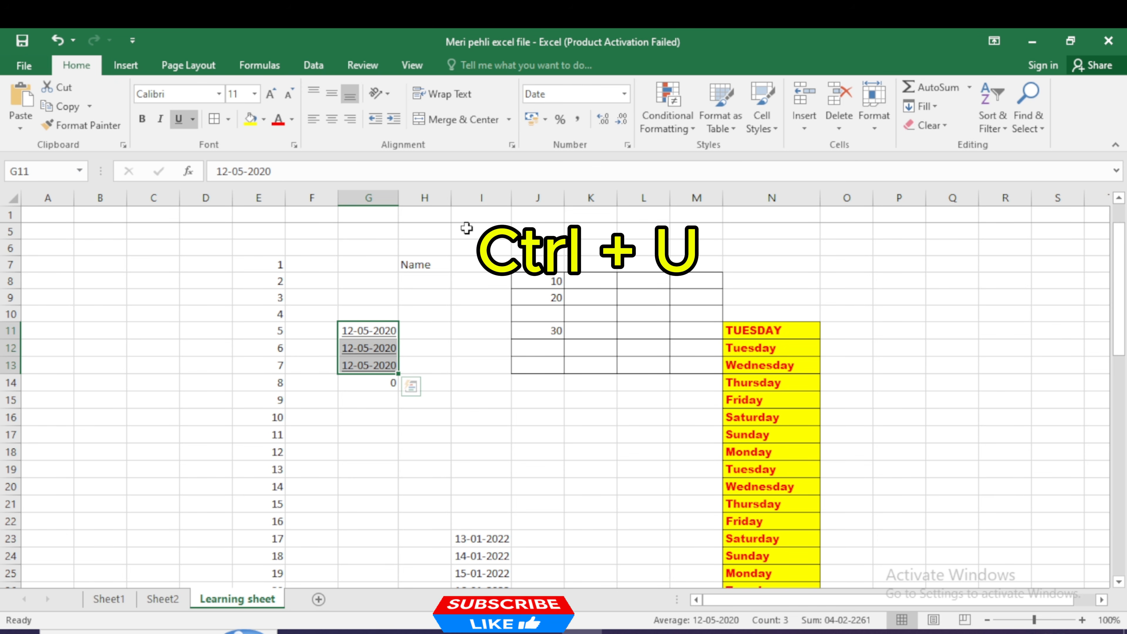
pyautogui.hotkey('ctrl', 'u')
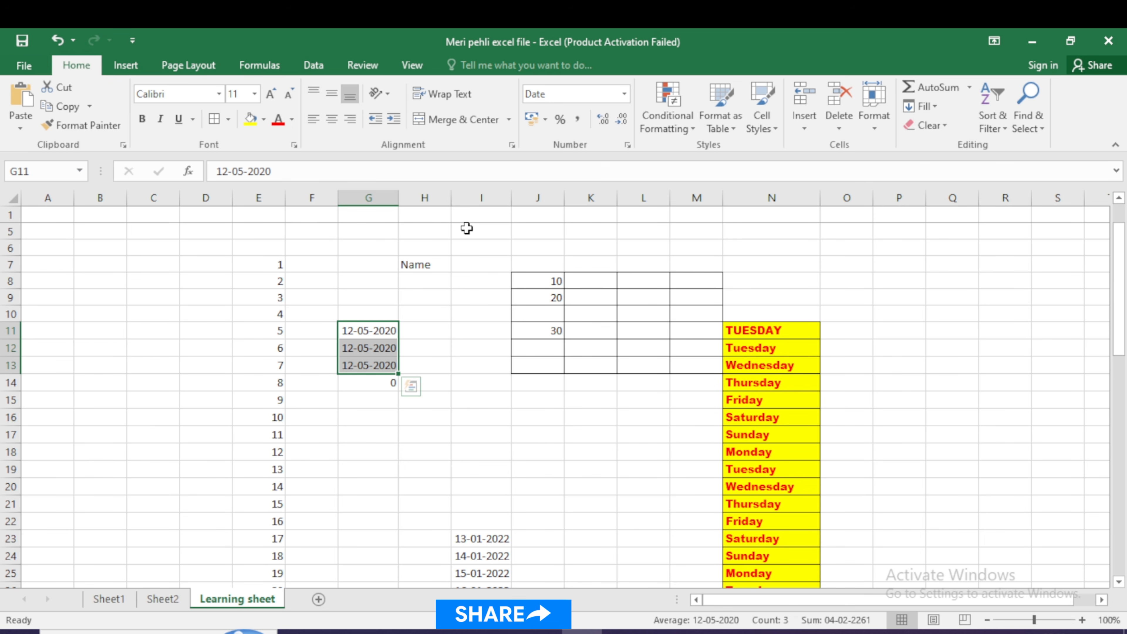
# - Apply Double Underline to the dates in G11:G13
pyautogui.hotkey('ctrl', 'q')
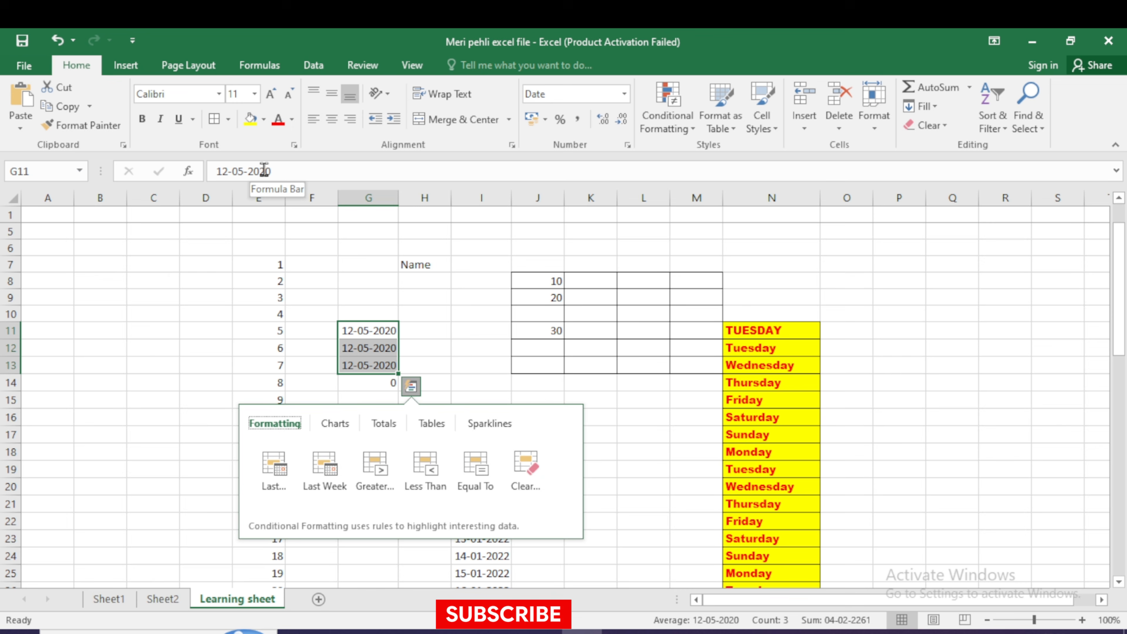
pyautogui.hotkey('ctrl', 'u')
pyautogui.click(192, 119)
pyautogui.click(230, 162)
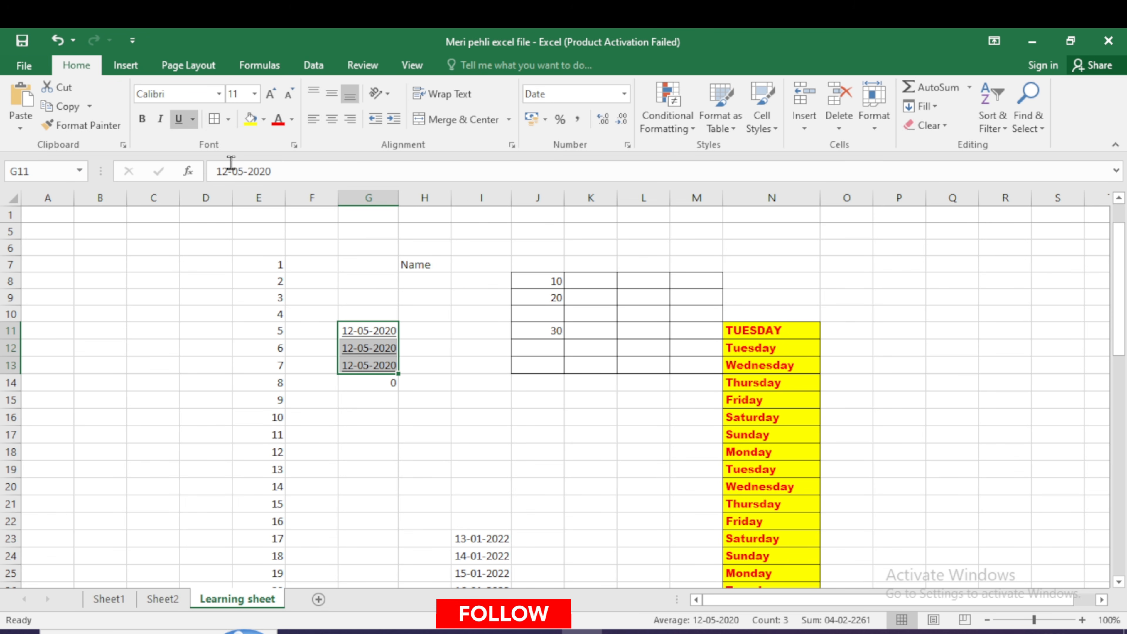
pyautogui.click(380, 415)
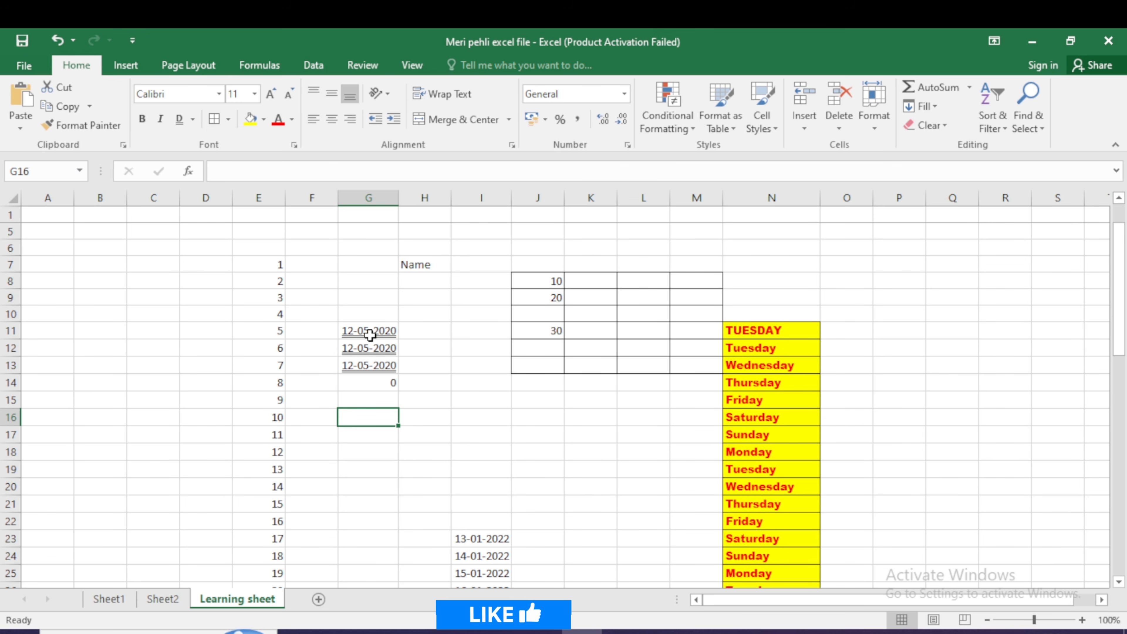
# - Italicize the dates in G11:G13, toggling italic off and on again
pyautogui.moveTo(373, 330); pyautogui.dragTo(370, 364)
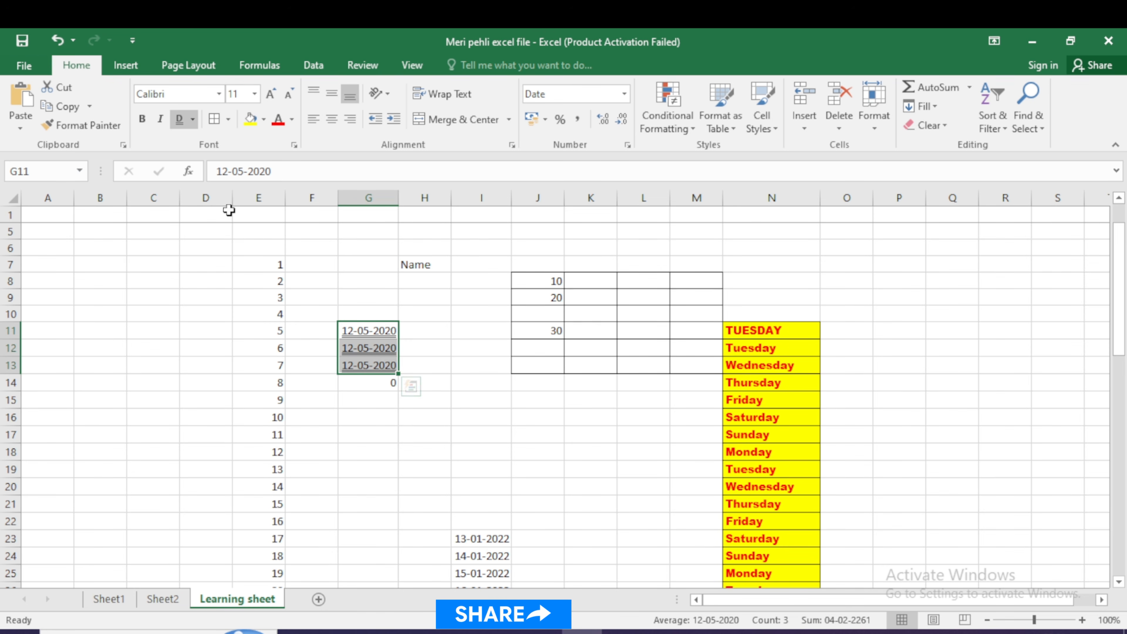
pyautogui.click(160, 120)
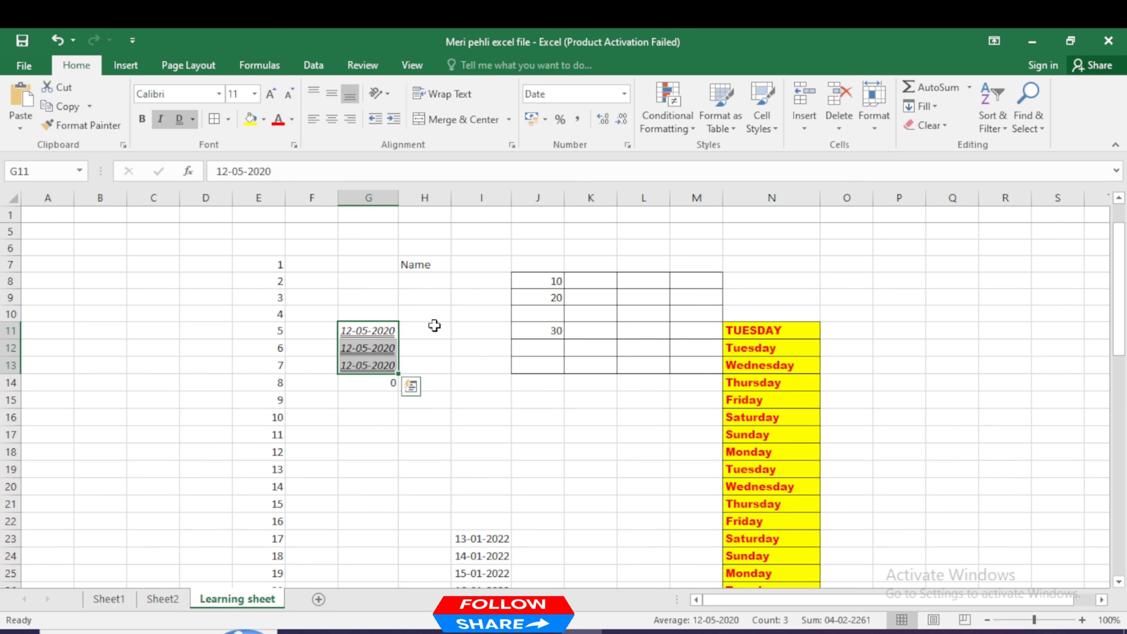
pyautogui.hotkey('ctrl', 'q')
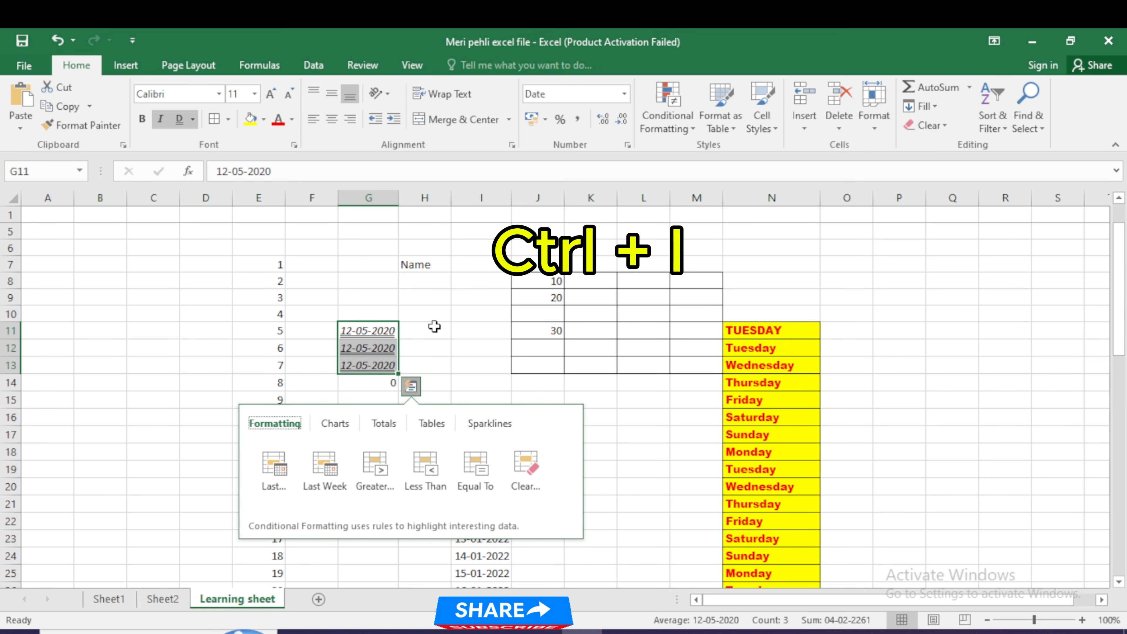
pyautogui.press('Escape')
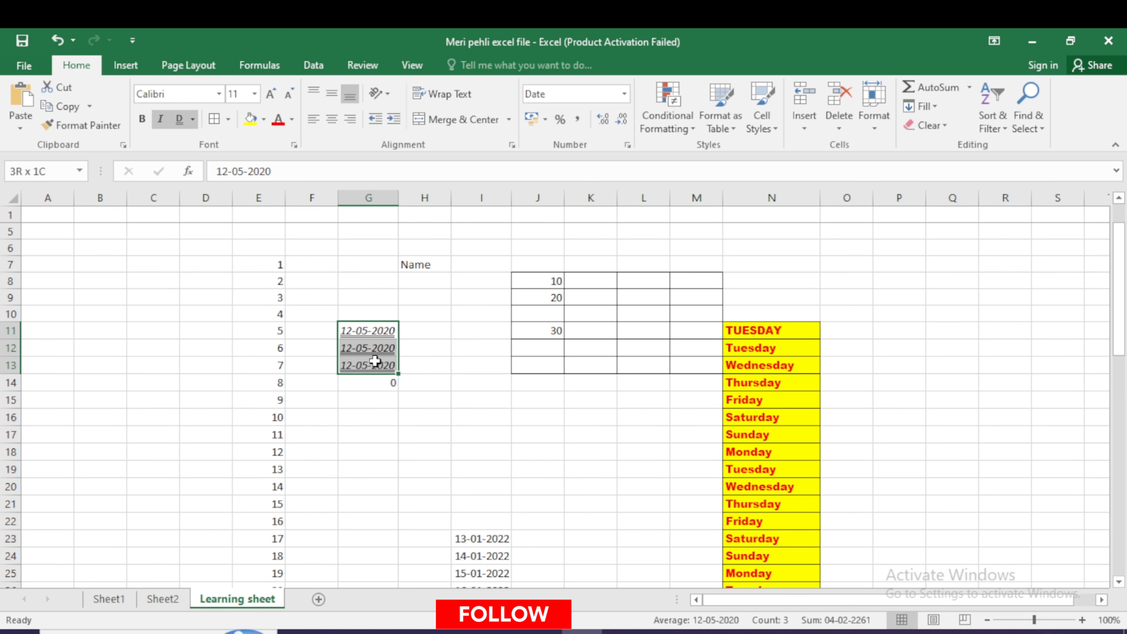
pyautogui.hotkey('ctrl', 'i')
pyautogui.hotkey('ctrl', 'i')
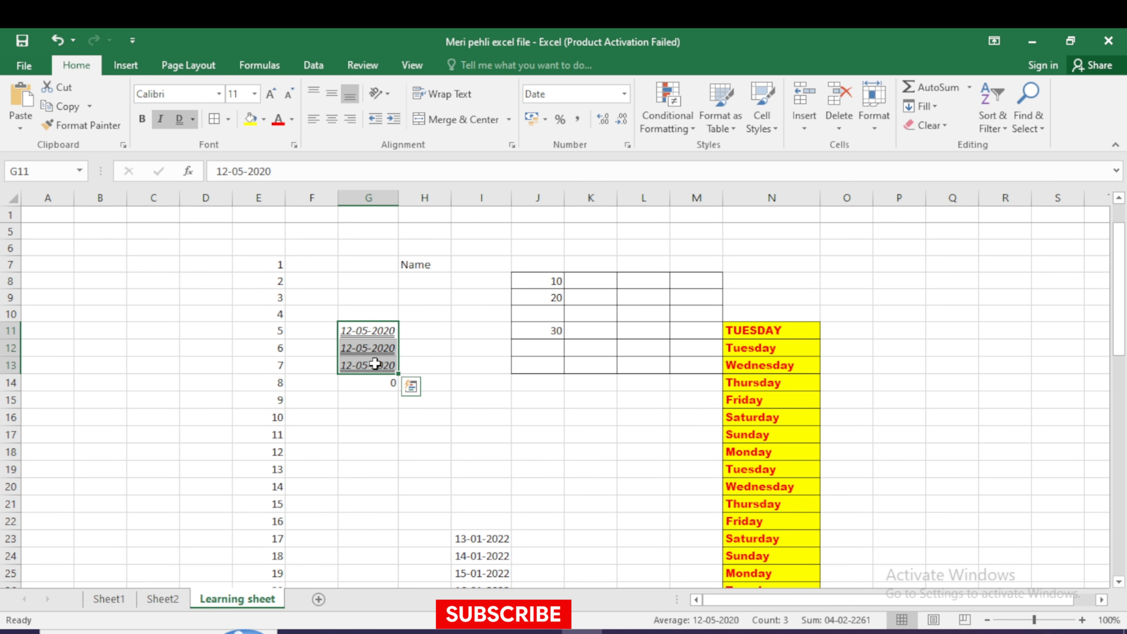
# - Make the dates in G11:G13 bold, toggling bold off and on several times and leaving it applied
pyautogui.click(141, 120)
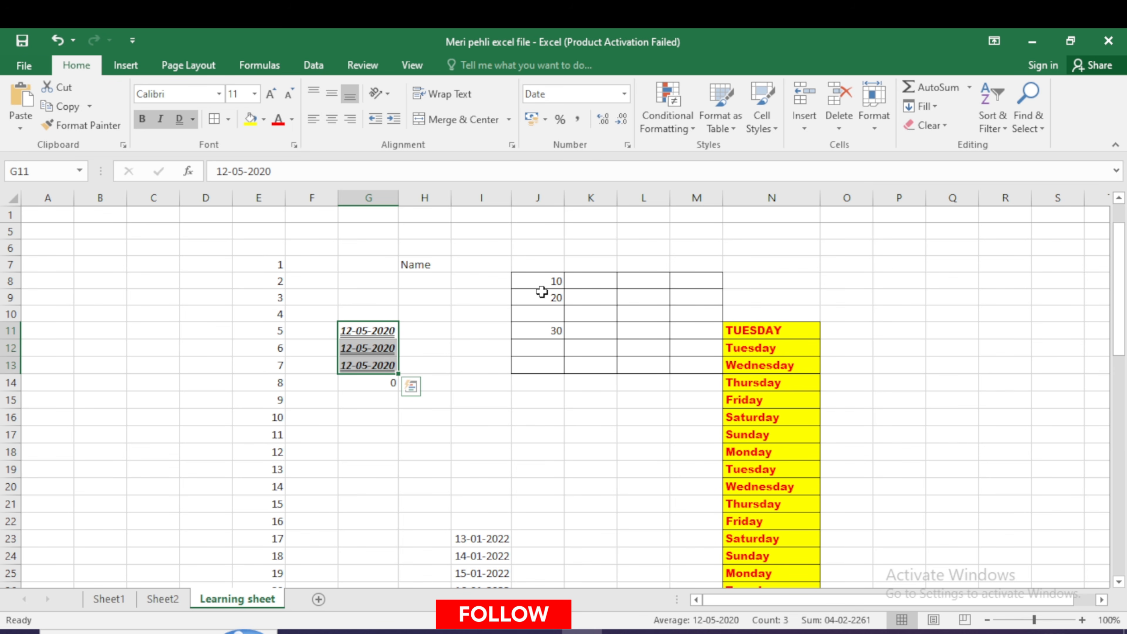
pyautogui.hotkey('ctrl', 'b')
pyautogui.hotkey('ctrl', 'b')
pyautogui.hotkey('ctrl', 'b')
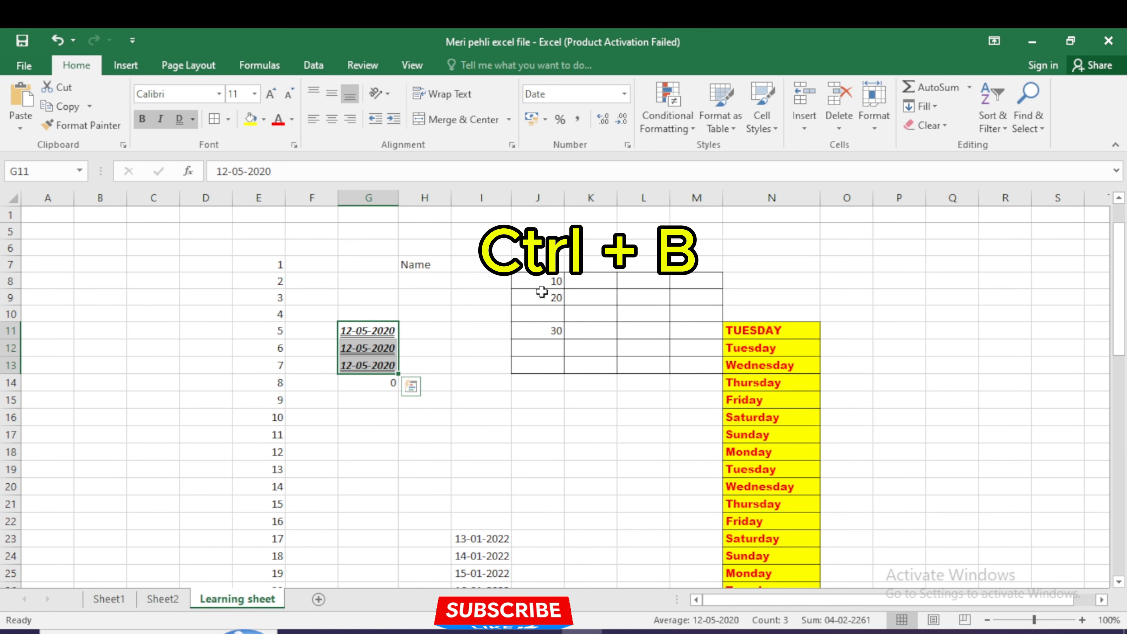
pyautogui.hotkey('ctrl', 'b')
pyautogui.hotkey('ctrl', 'b')
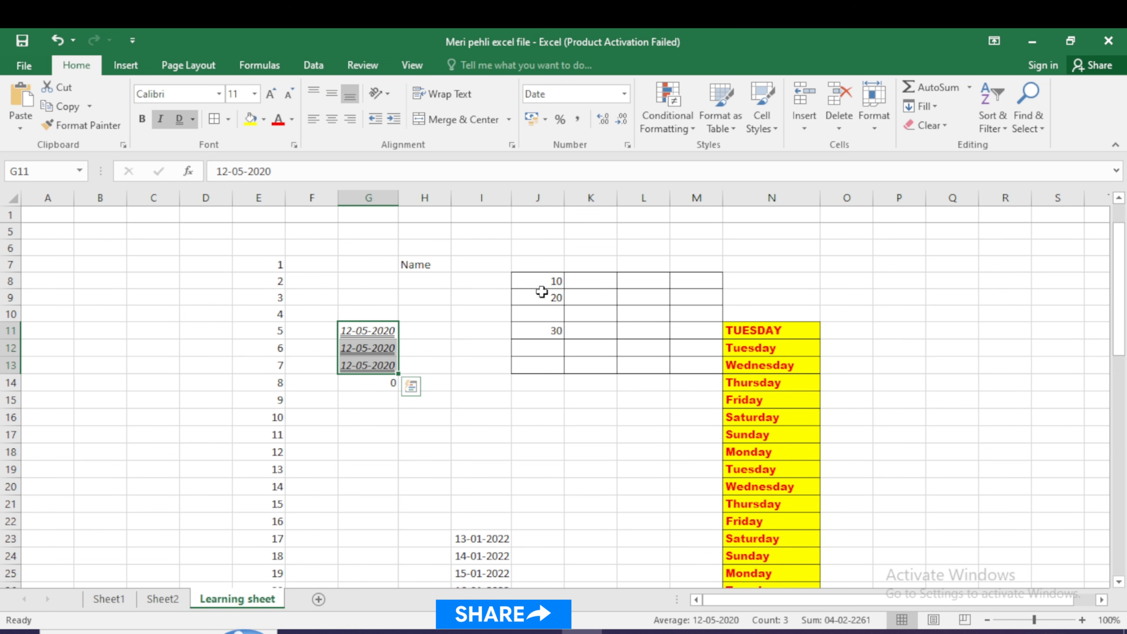
pyautogui.hotkey('ctrl', 'b')
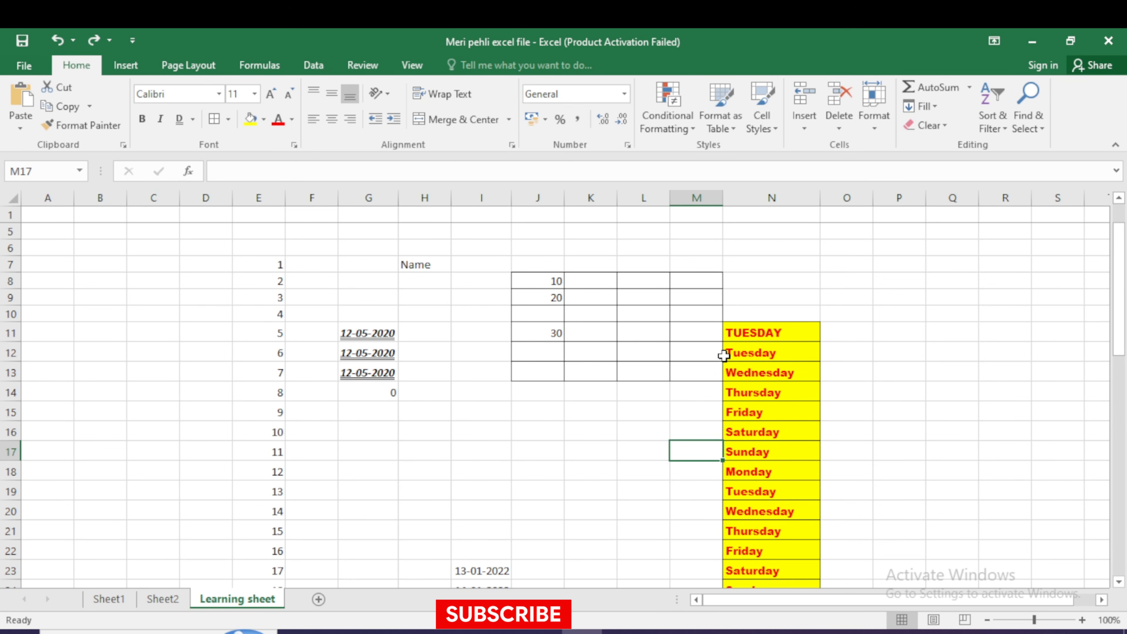
# - Select the weekday names in N11:N23 and increase the height of rows 11 to 23
pyautogui.moveTo(749, 342); pyautogui.dragTo(745, 577)
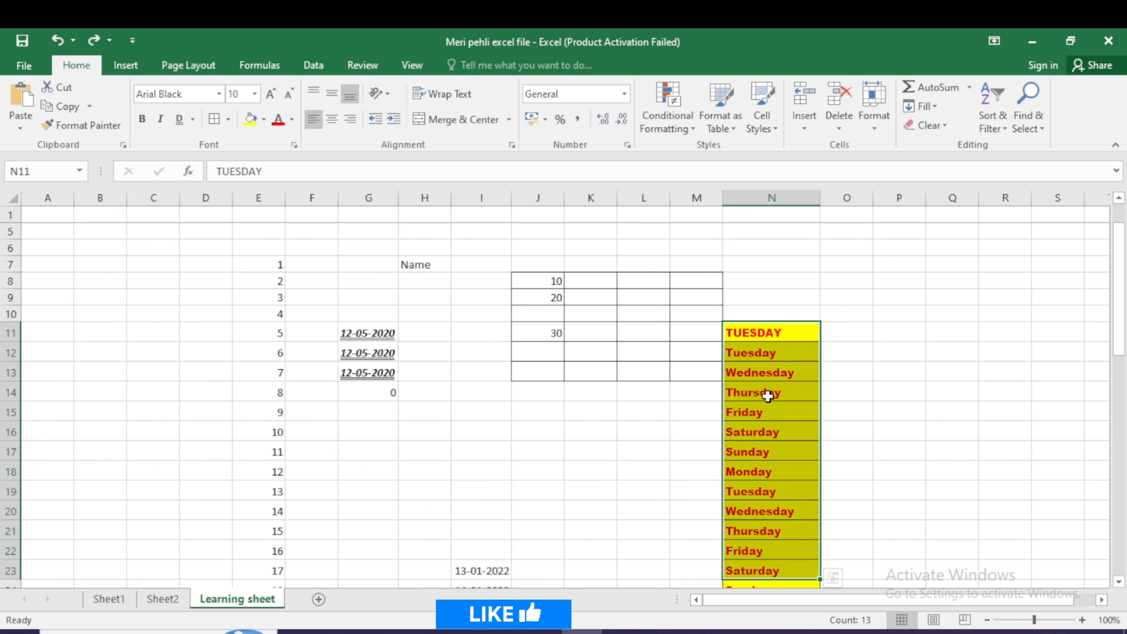
pyautogui.click(874, 122)
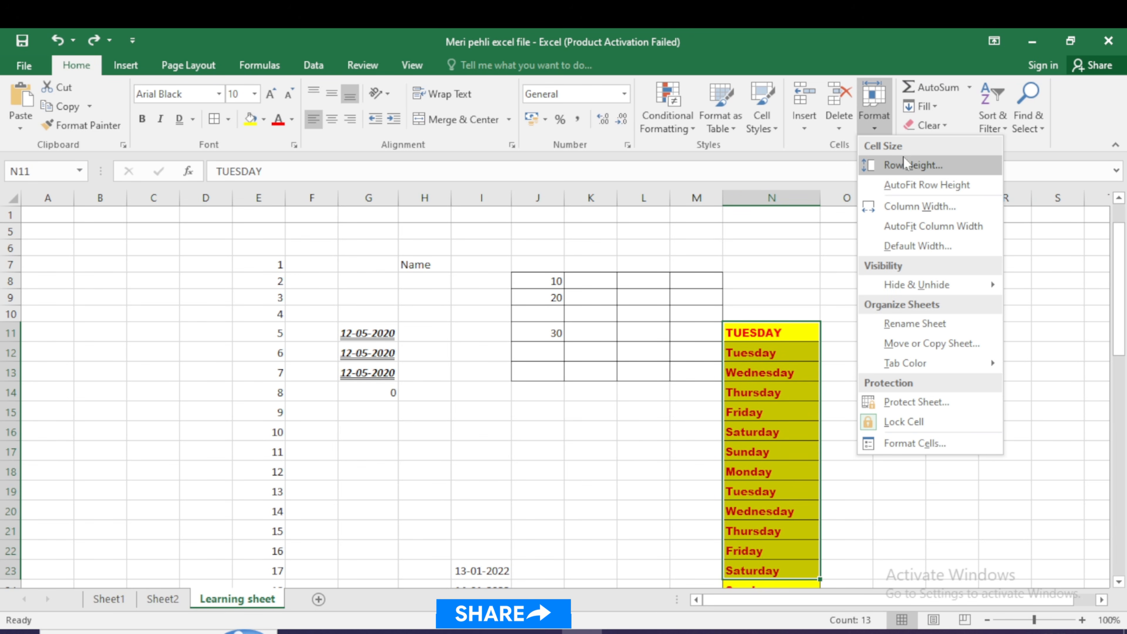
pyautogui.click(913, 167)
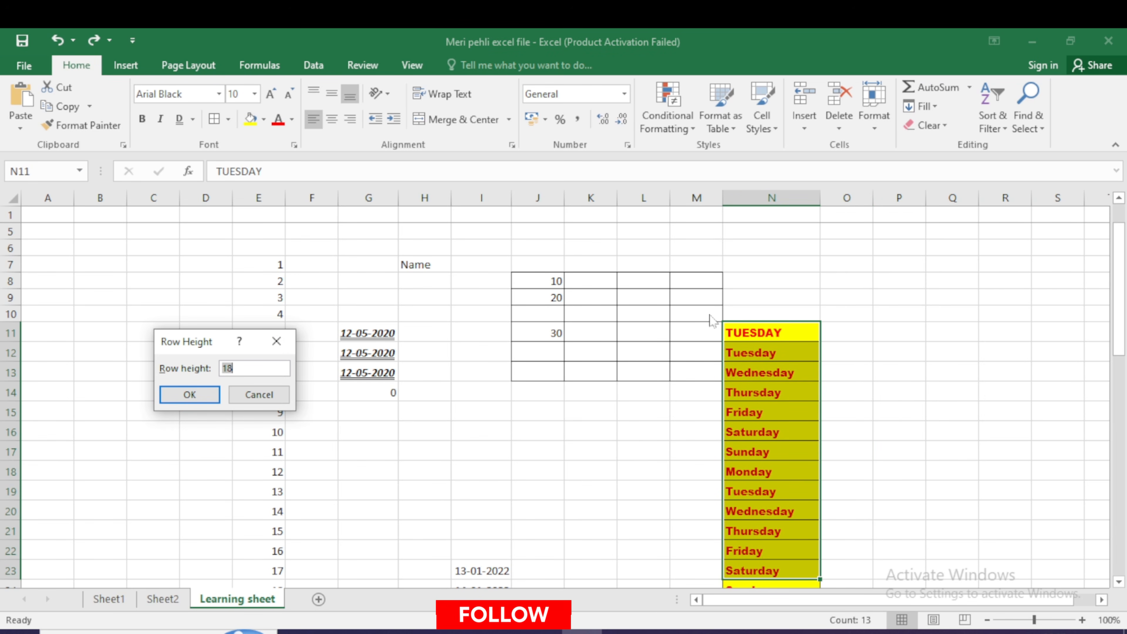
pyautogui.press('Return')
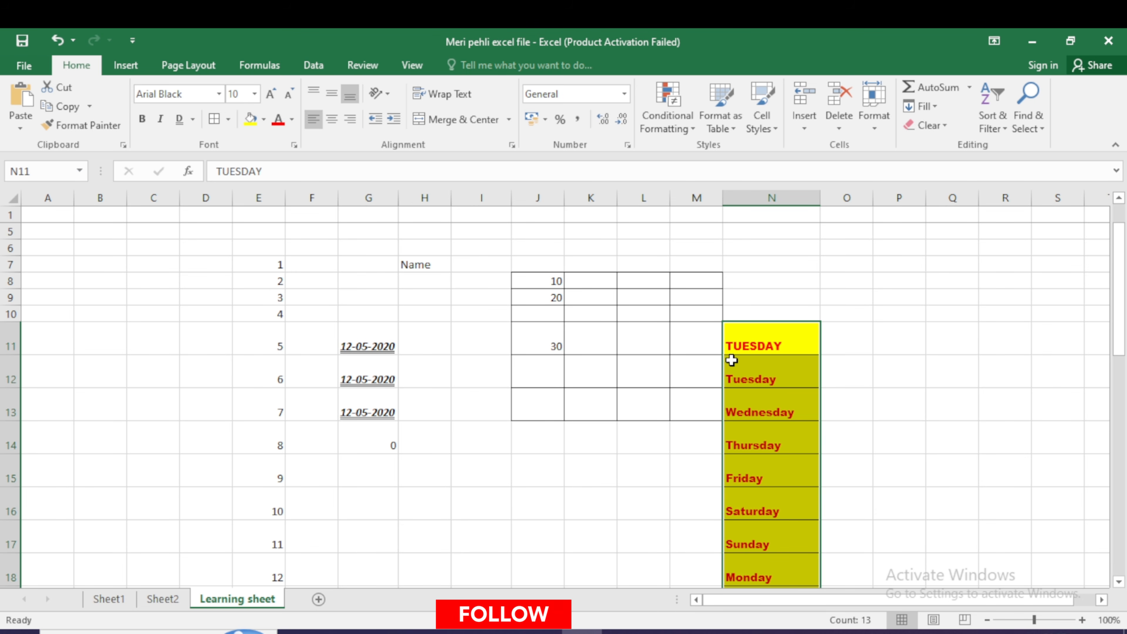
# - Set the vertical alignment of the weekday names in N11:N23 to top, middle and bottom in turn
pyautogui.click(314, 99)
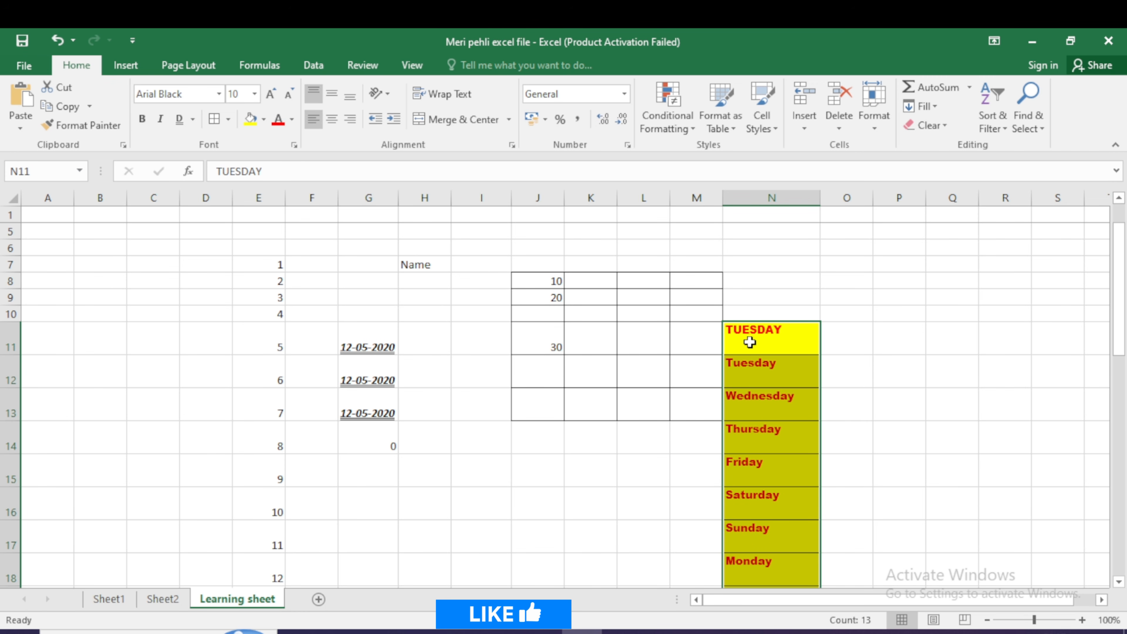
pyautogui.click(331, 96)
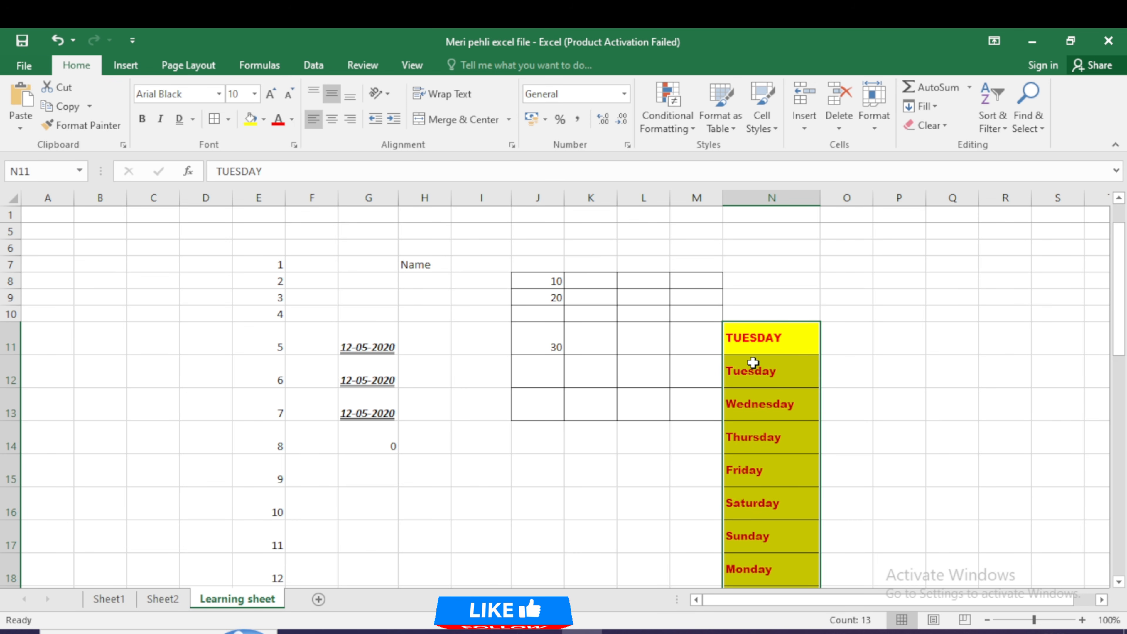
pyautogui.click(353, 100)
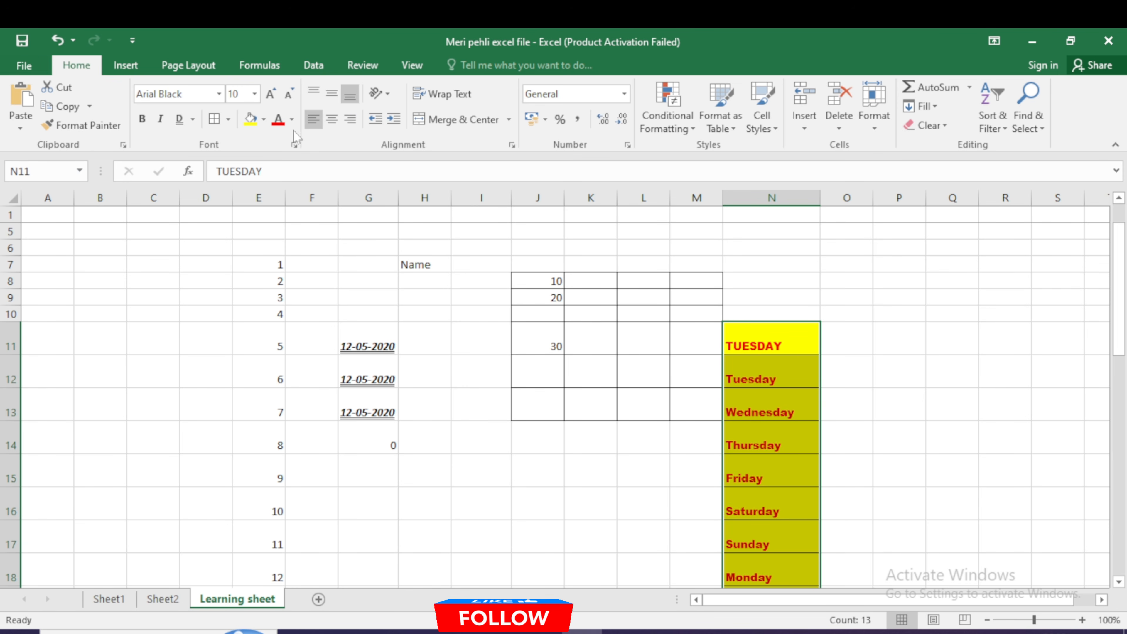
# - Centre the weekday names in N11:N23 horizontally, trying middle and bottom vertical alignment
pyautogui.click(315, 123)
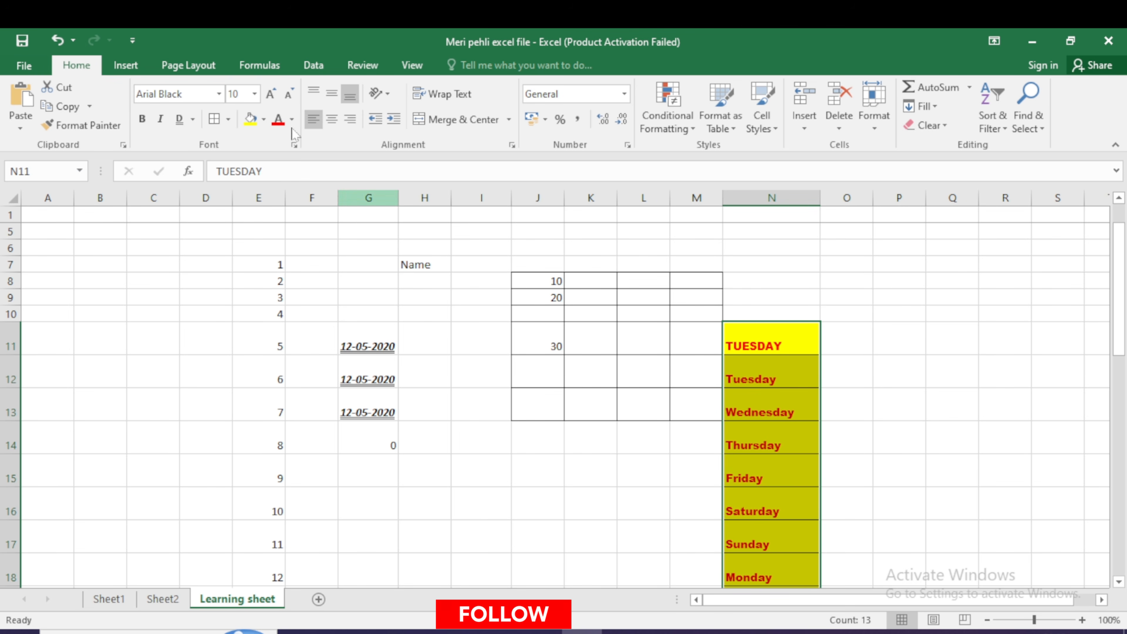
pyautogui.click(331, 122)
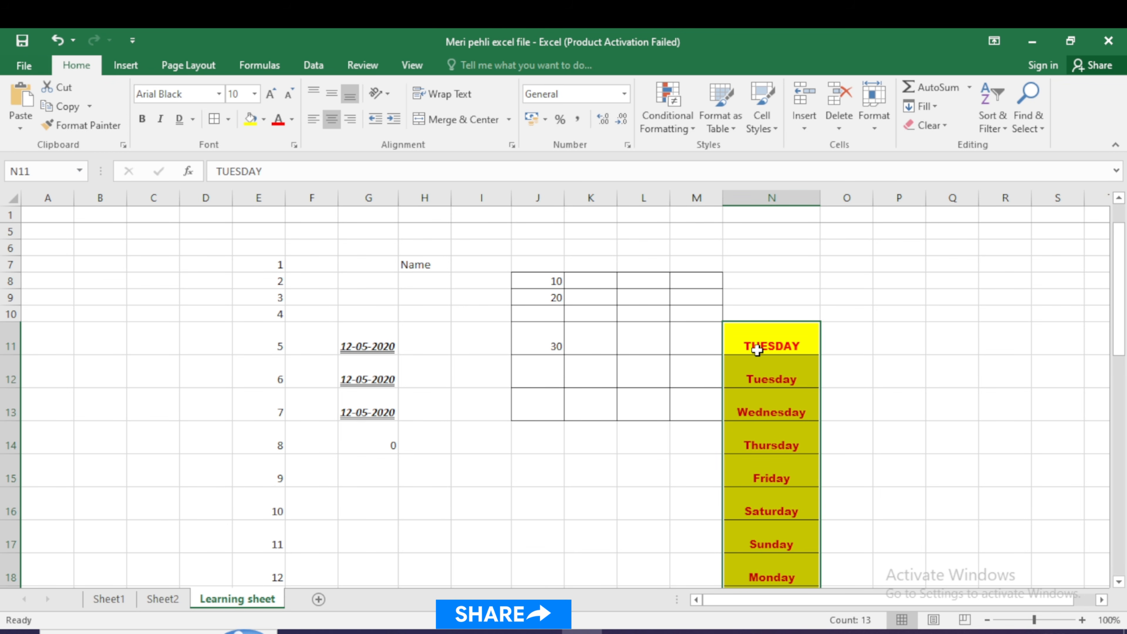
pyautogui.click(331, 94)
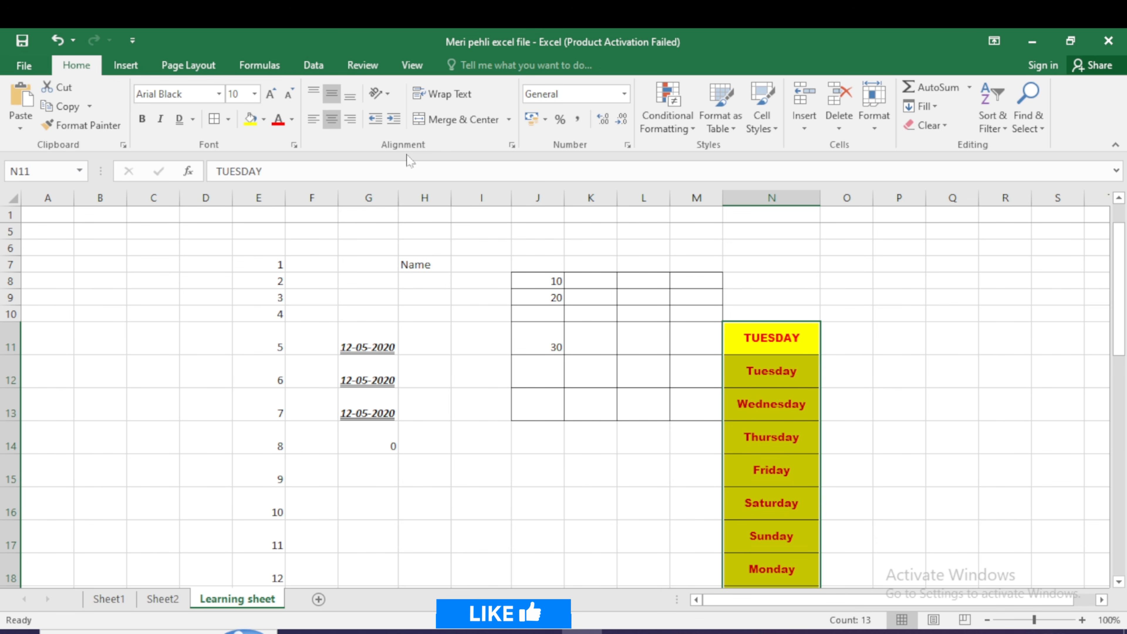
pyautogui.click(355, 98)
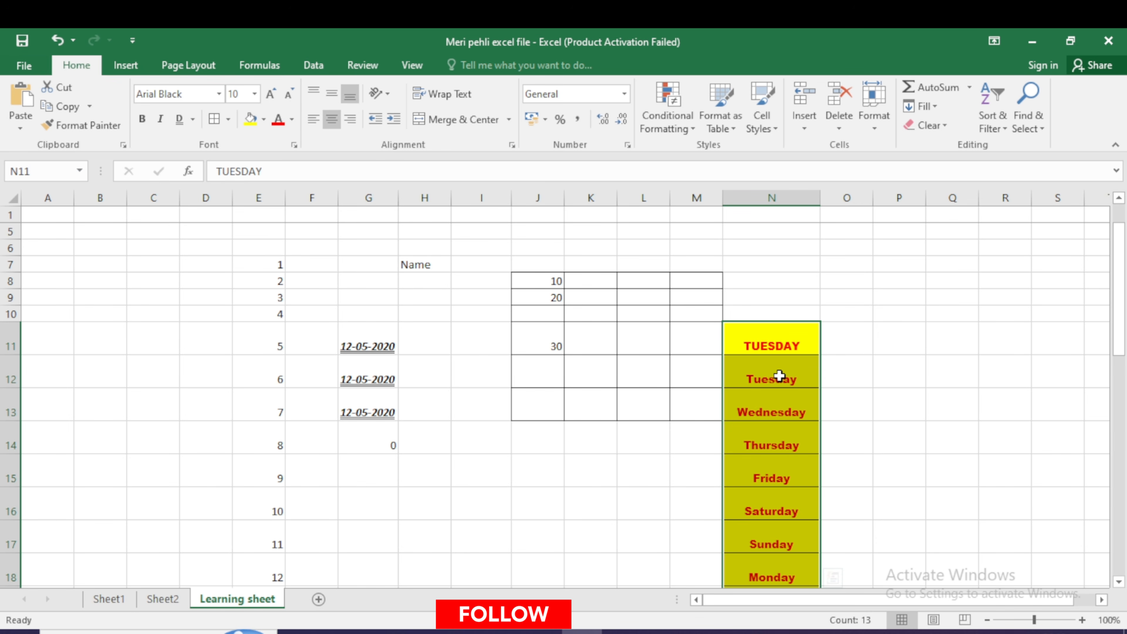
# - Right-align the weekday names in N11:N23, trying middle and top vertical alignment
pyautogui.click(350, 121)
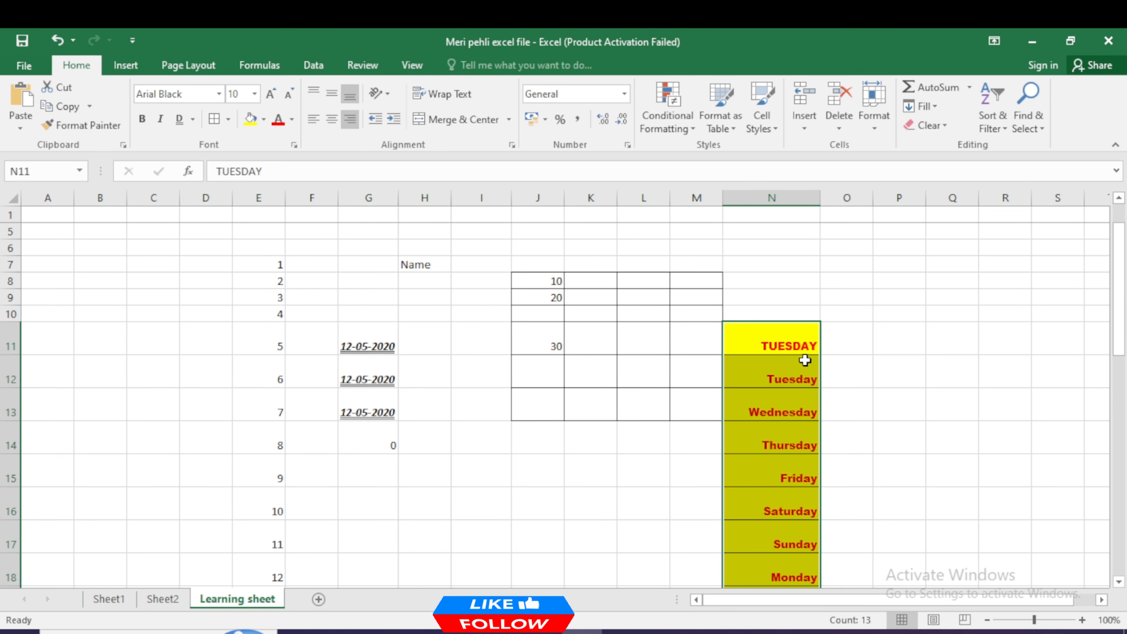
pyautogui.click(332, 96)
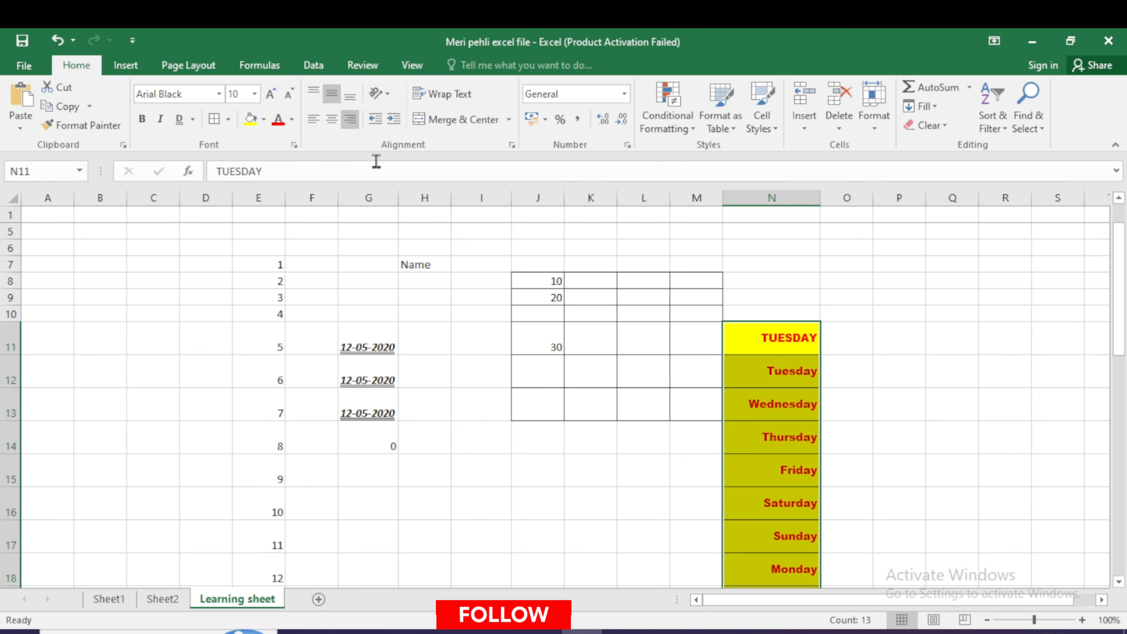
pyautogui.click(312, 98)
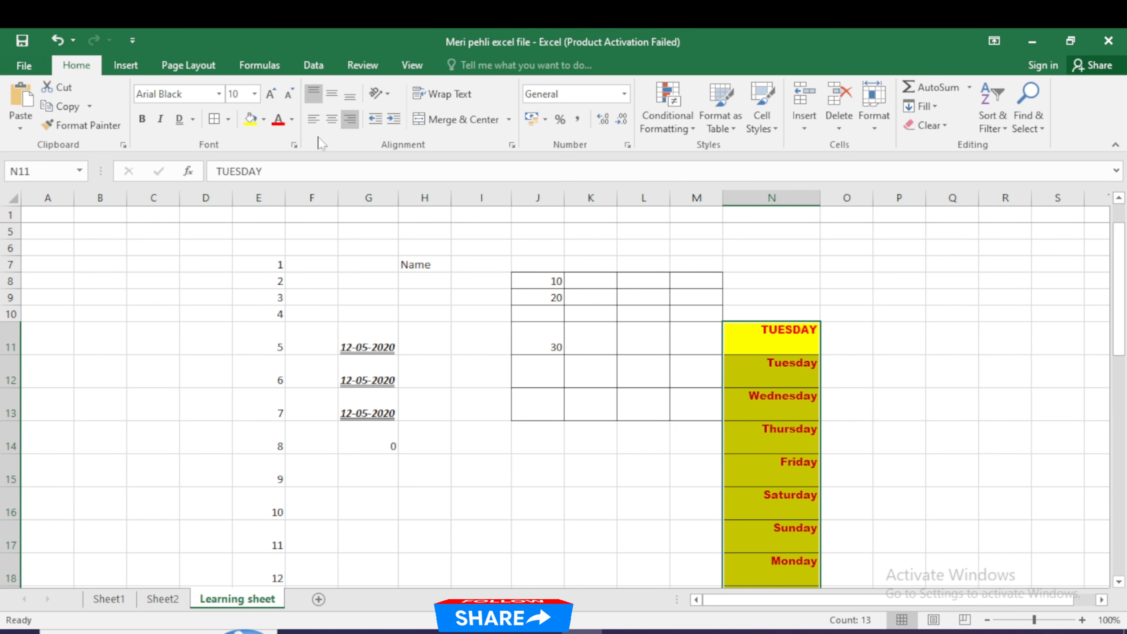
# - Left-align the weekday names in N11:N23, trying middle vertical alignment before settling on bottom alignment
pyautogui.click(309, 125)
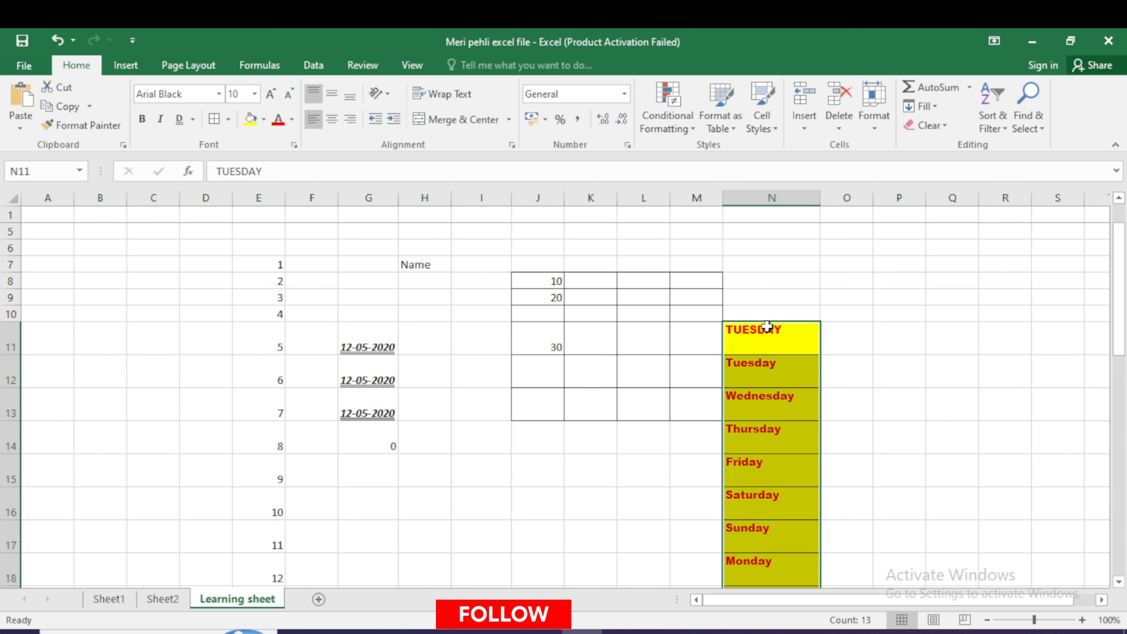
pyautogui.click(334, 95)
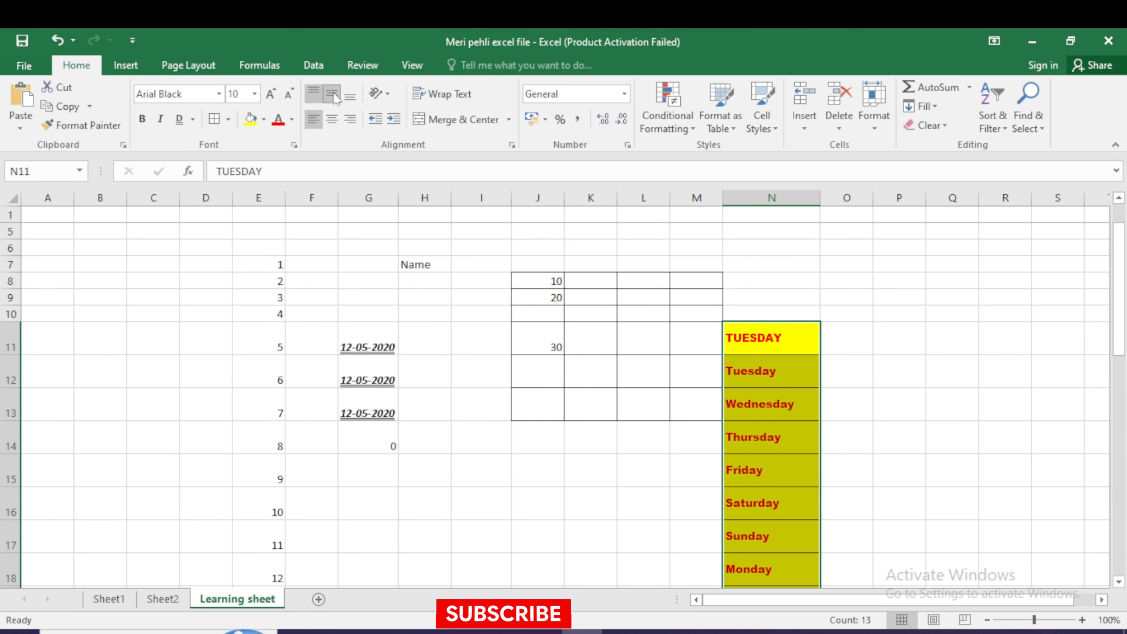
pyautogui.click(347, 100)
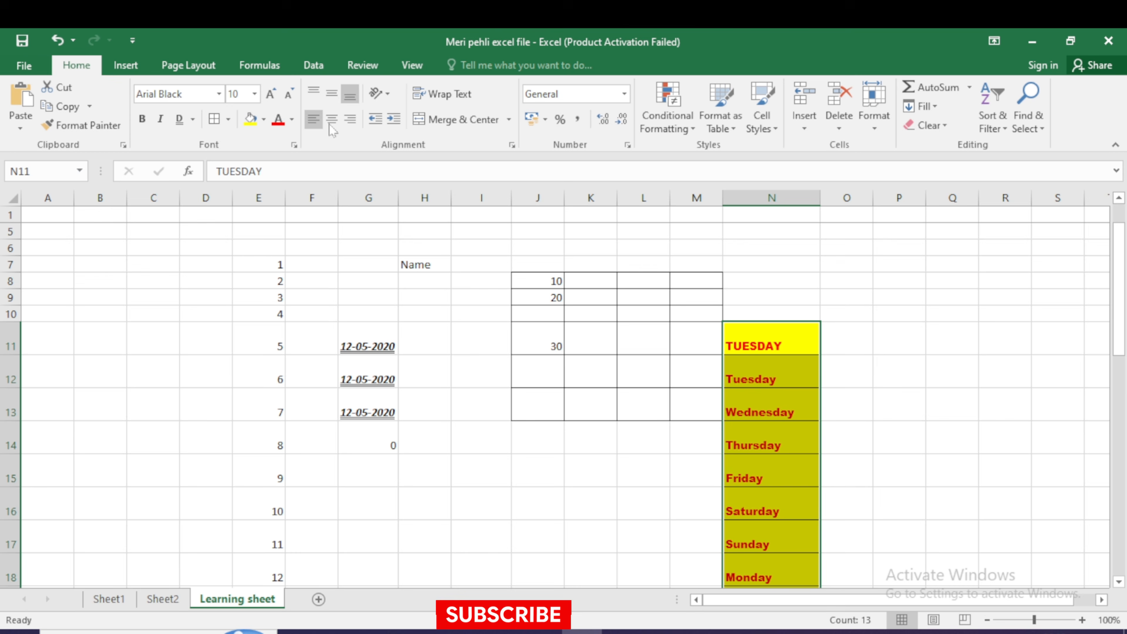
# - Apply Angle Counterclockwise to the weekday names in N11:N23 and enlarge row 11 to fit the slanted text
pyautogui.click(387, 95)
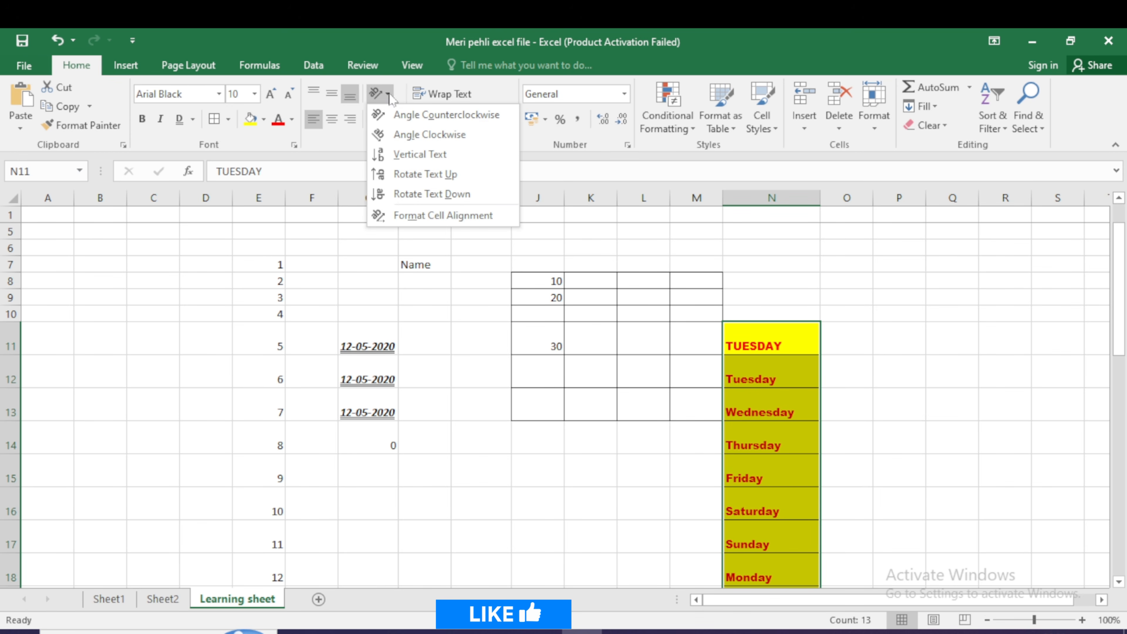
pyautogui.click(423, 117)
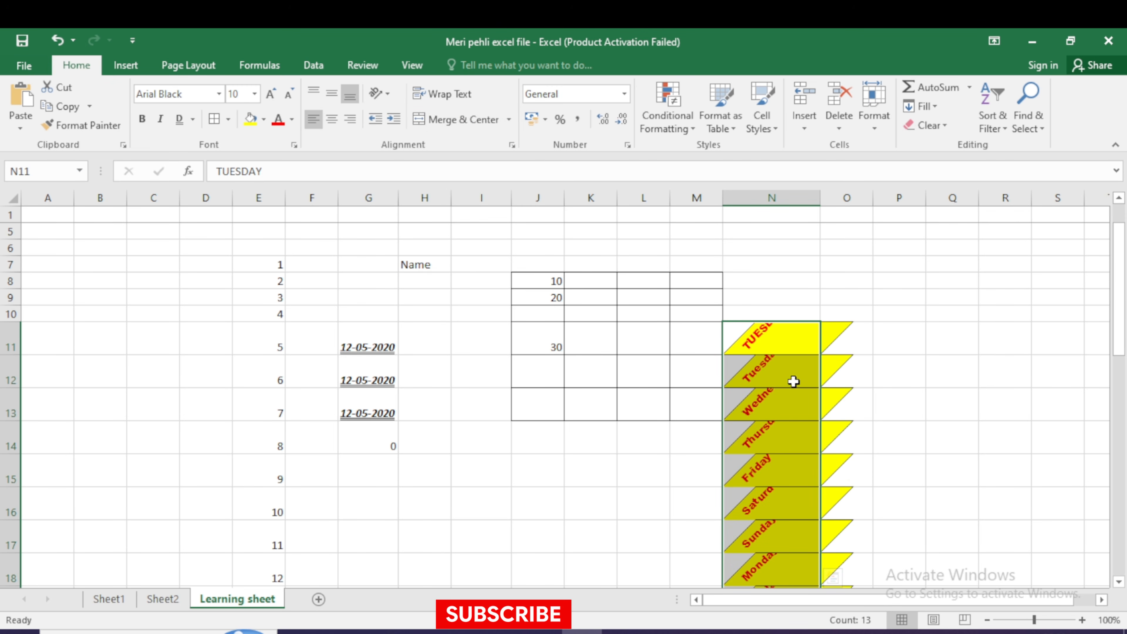
pyautogui.moveTo(18, 321); pyautogui.dragTo(10, 368)
pyautogui.click(773, 285)
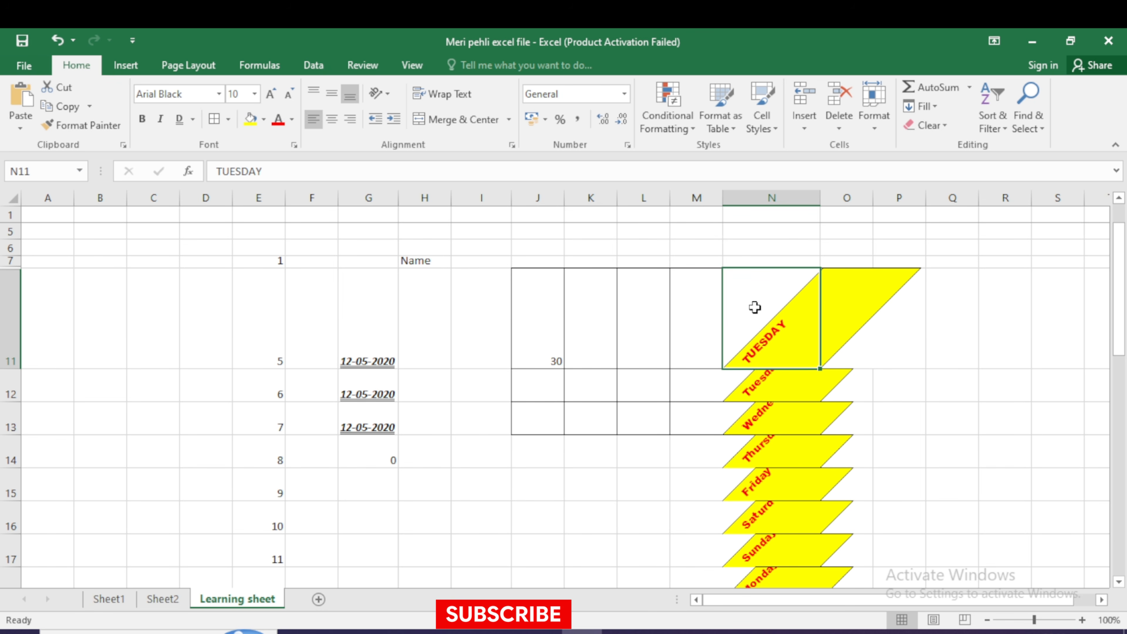
# - Apply Angle Clockwise, Vertical Text and Rotate Text Up in turn to N11, enlarging row 11 to fit the vertical text
pyautogui.click(380, 94)
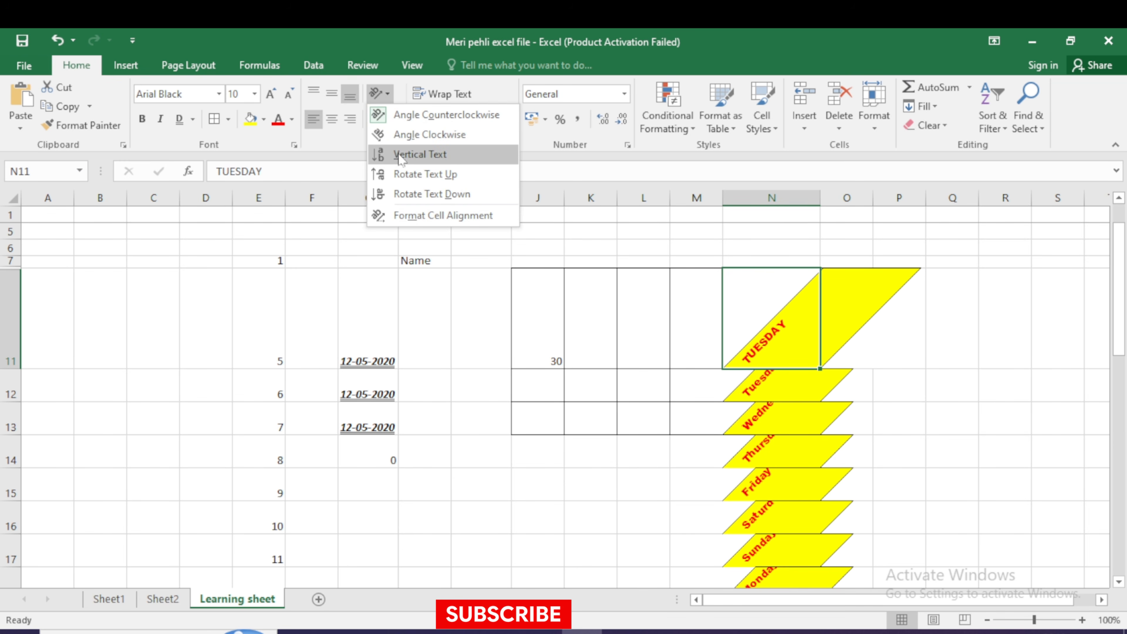
pyautogui.click(436, 136)
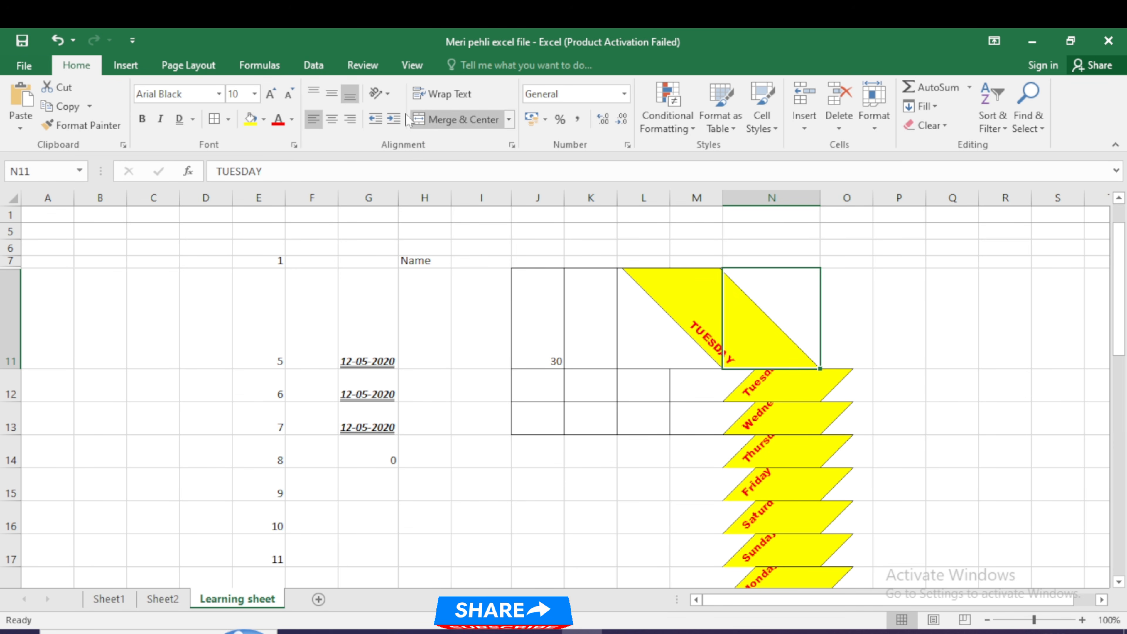
pyautogui.click(382, 95)
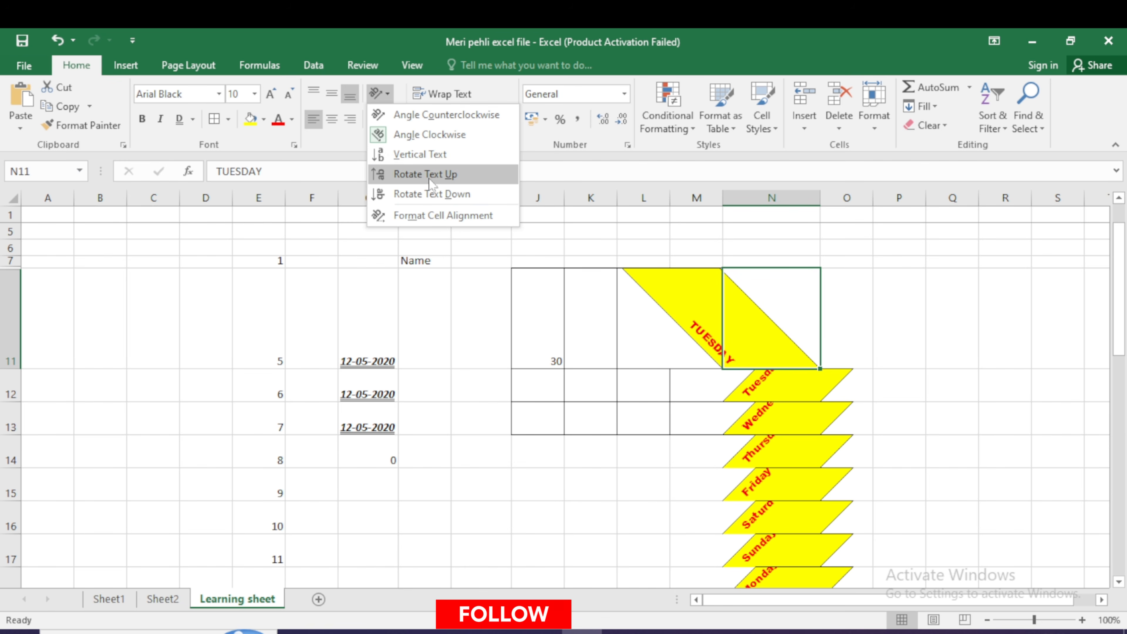
pyautogui.click(417, 161)
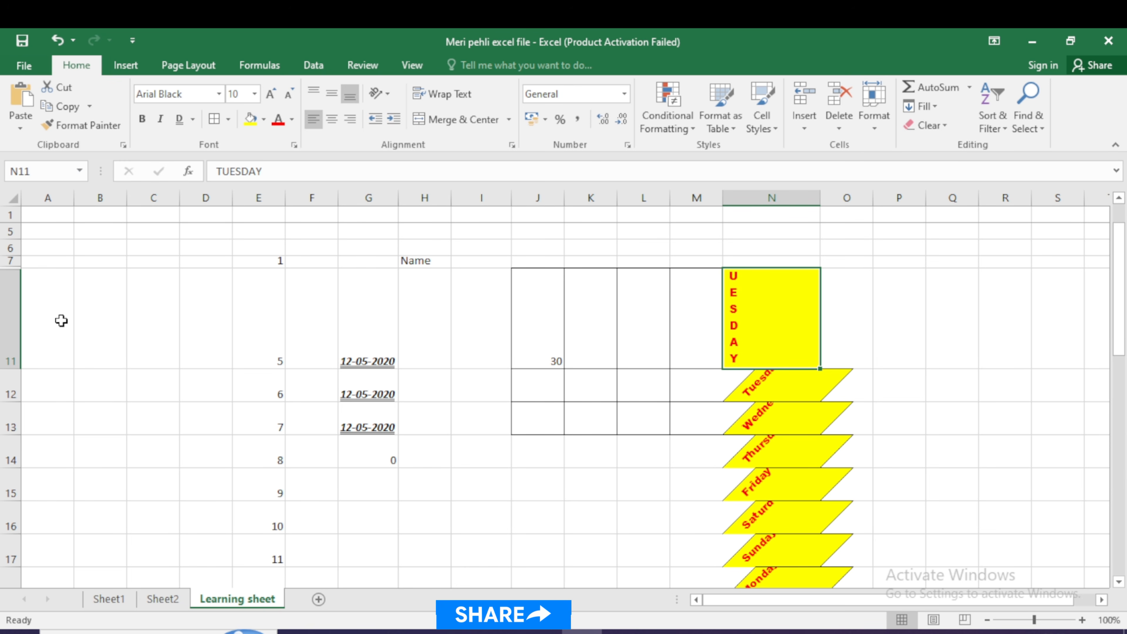
pyautogui.moveTo(13, 368); pyautogui.dragTo(12, 402)
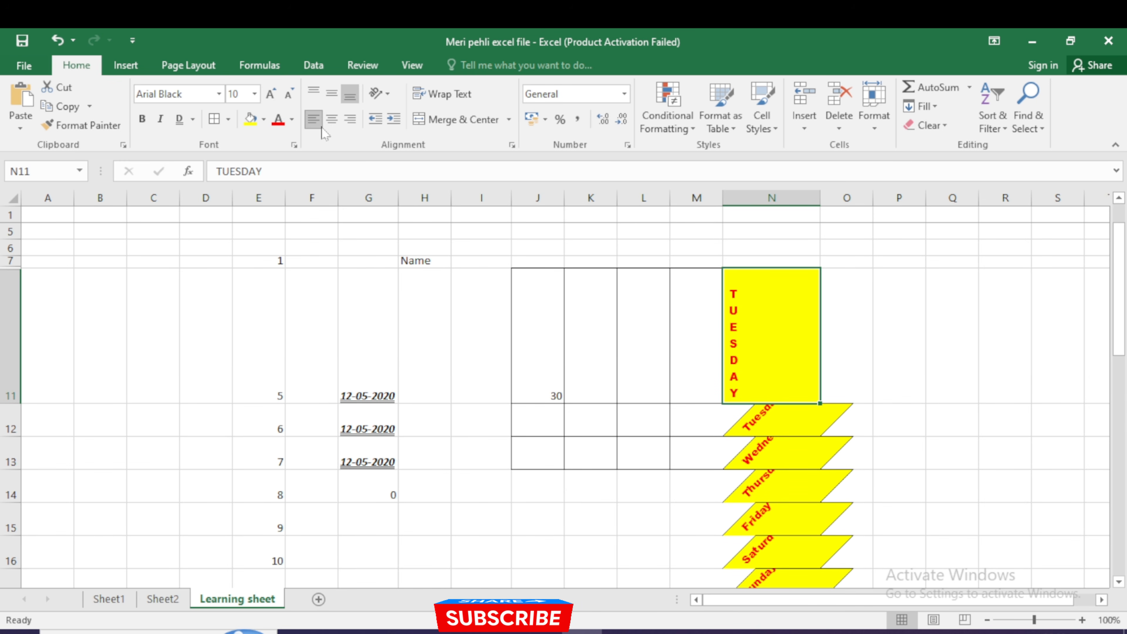
pyautogui.click(379, 93)
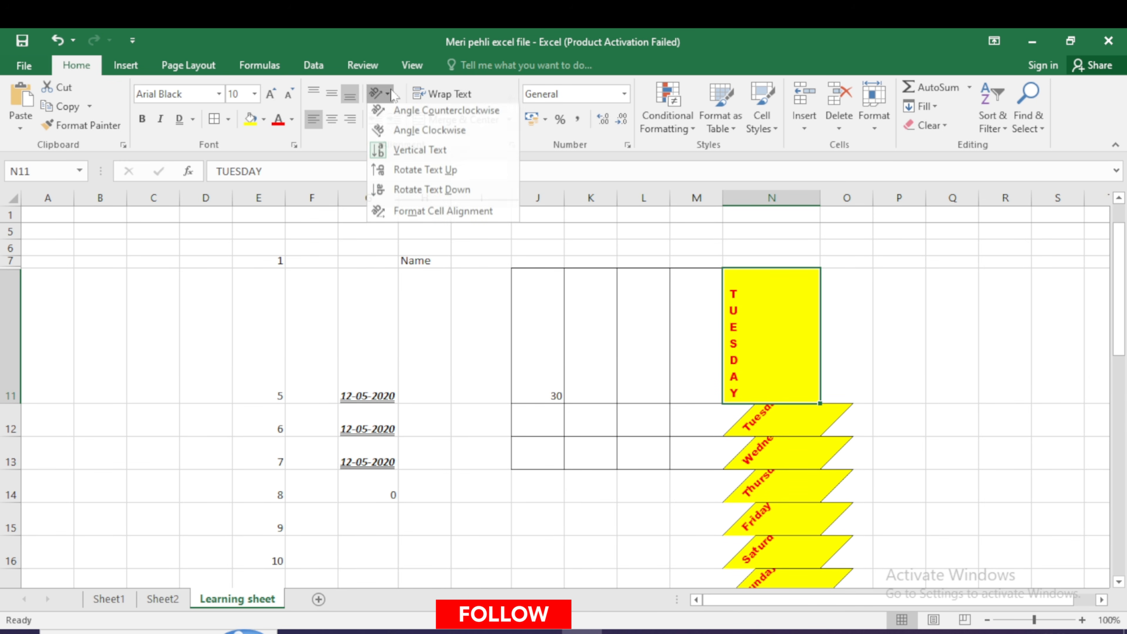
pyautogui.click(413, 175)
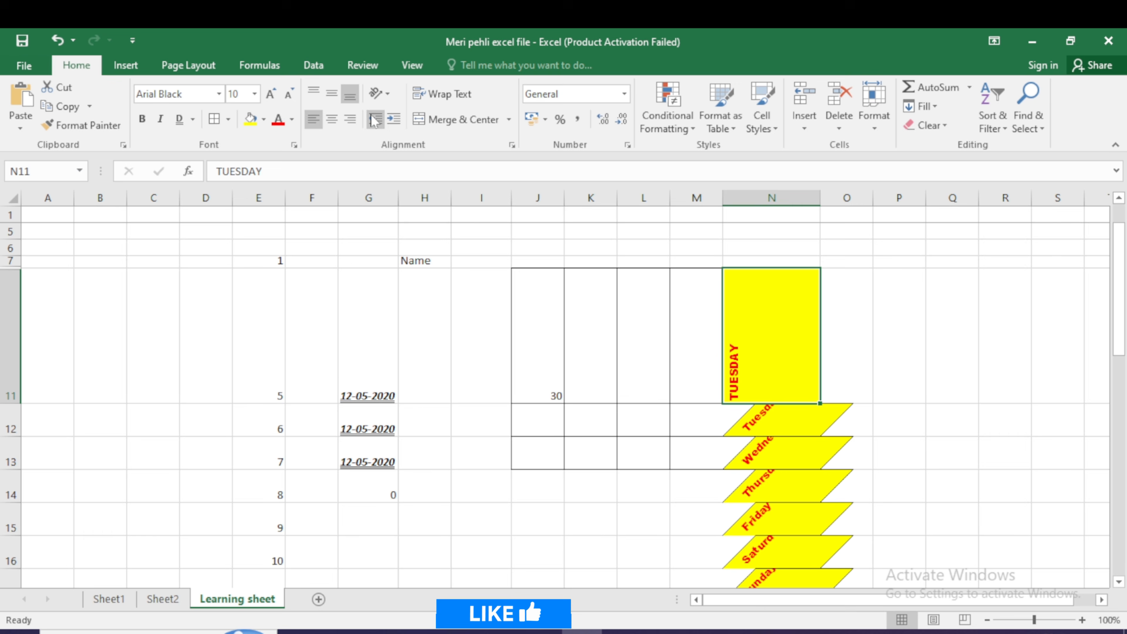
# - Check the Format Cell Alignment settings for N11 without changing them, and undo the text orientation and row 11 height changes
pyautogui.click(379, 94)
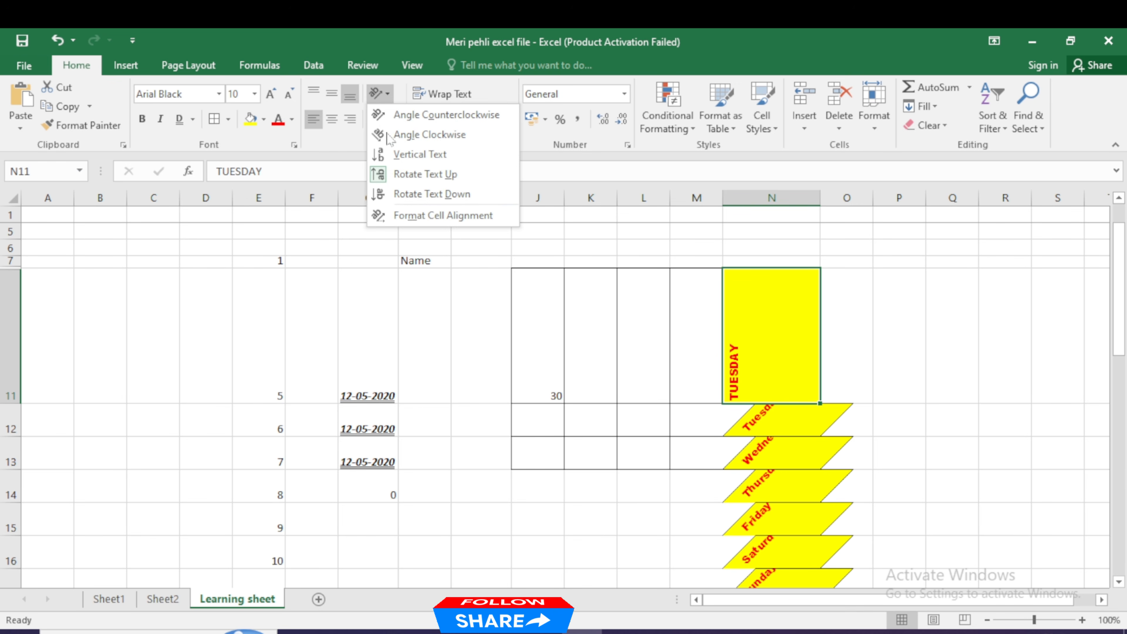
pyautogui.click(430, 216)
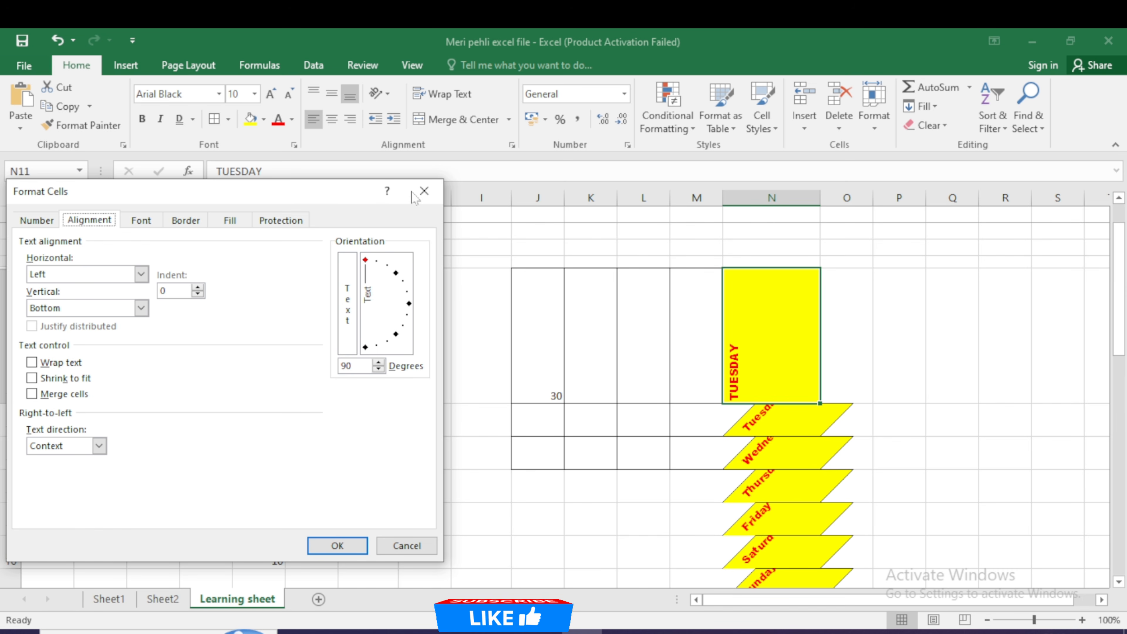
pyautogui.click(424, 190)
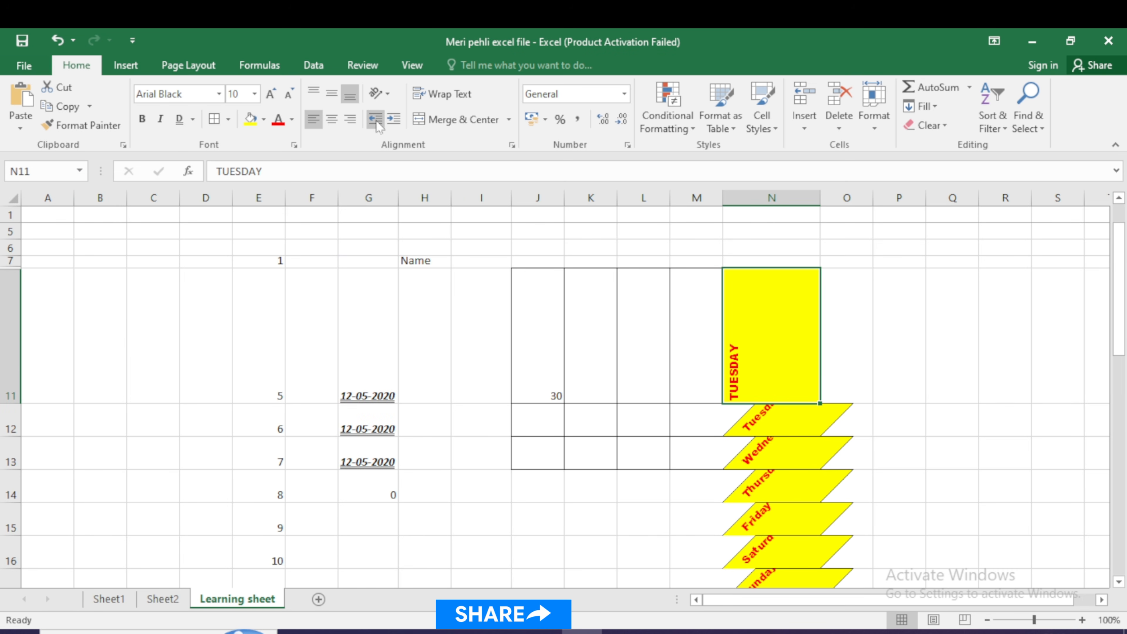
pyautogui.hotkey('ctrl', 'z')
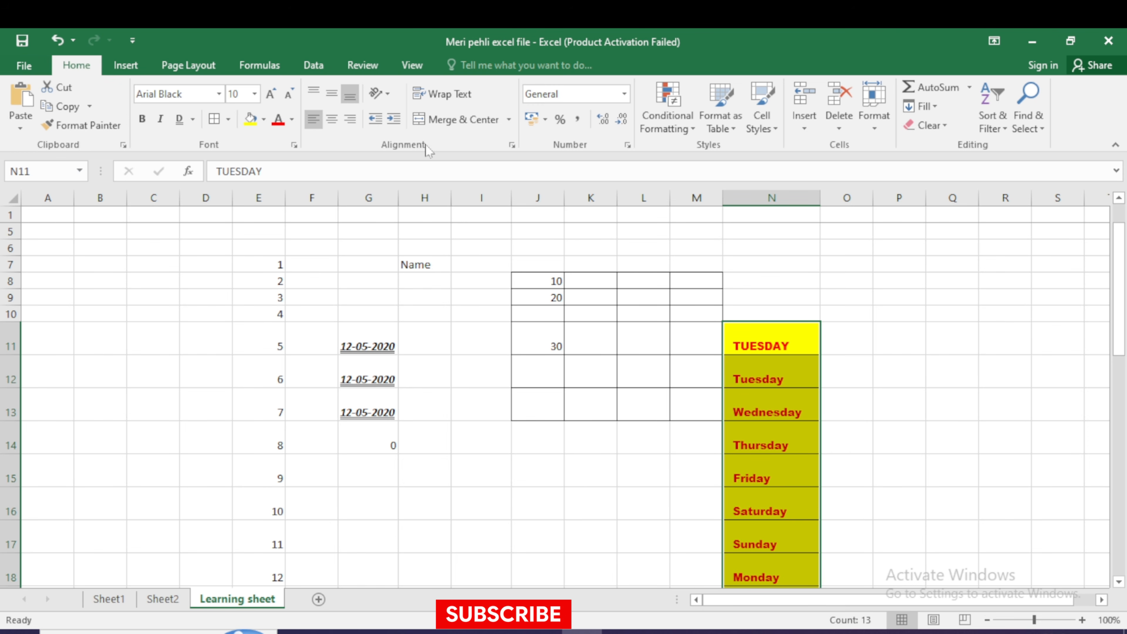
# - Increase the indent of the weekday names in N11:N23 several times, and decrease it back to the cell edge
pyautogui.click(400, 120)
pyautogui.click(399, 121)
pyautogui.click(400, 121)
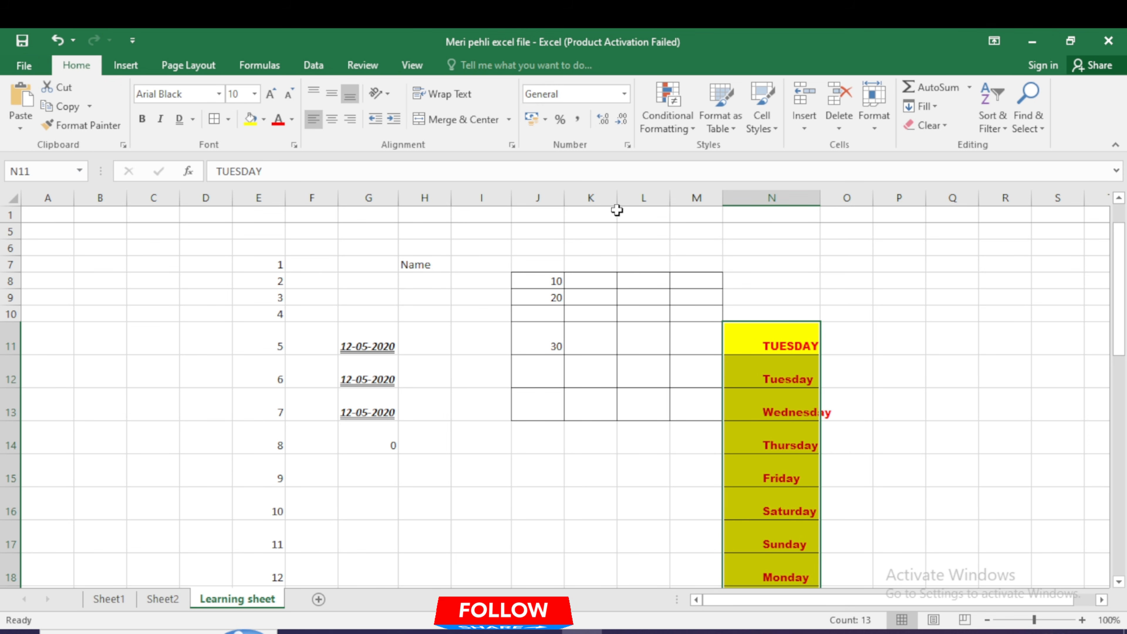
pyautogui.click(373, 121)
pyautogui.click(373, 122)
pyautogui.click(373, 122)
pyautogui.click(373, 121)
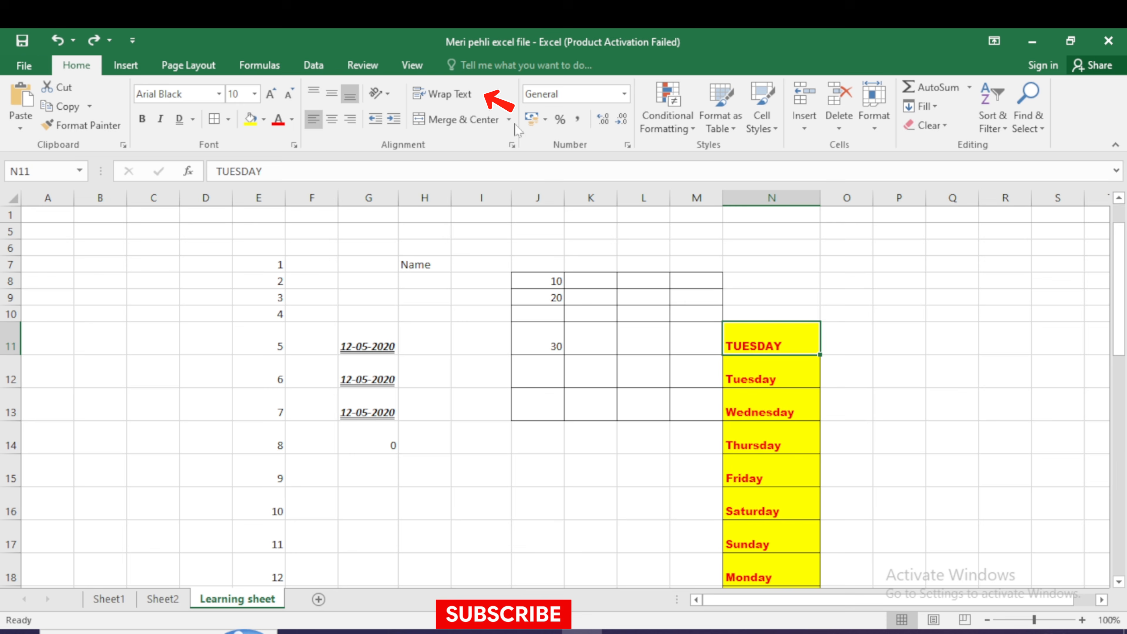
# - Append FDDAFDAKDKFSKKKDAKFK to the text TUESDAY in N11 and apply Wrap Text to the cell
pyautogui.doubleClick(798, 343)
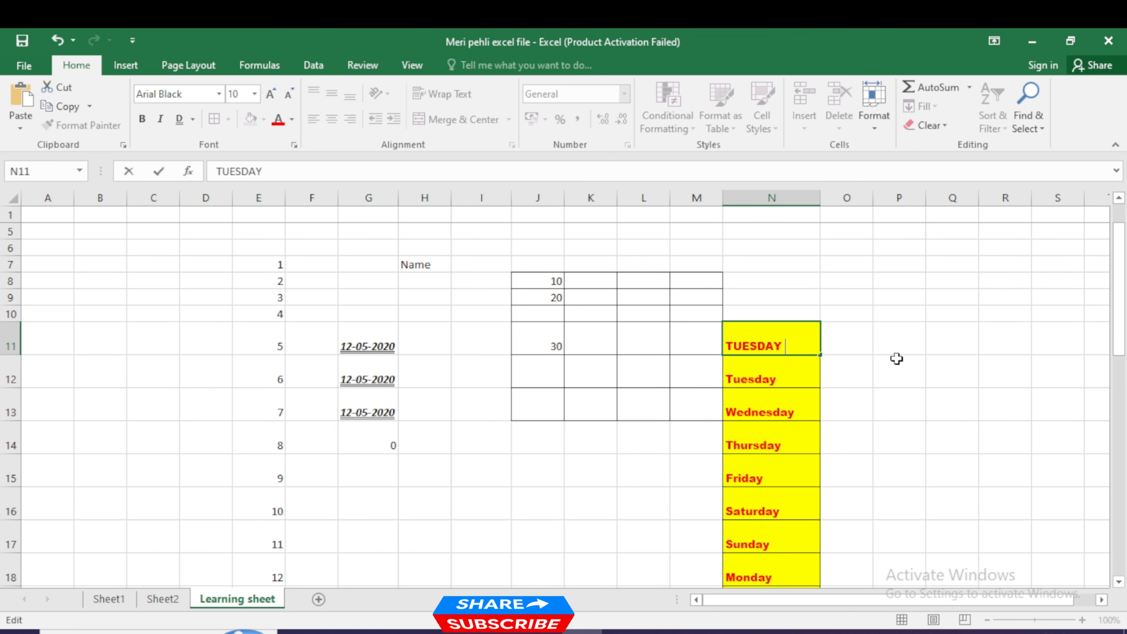
pyautogui.write('FDDAFDAKDKFSKKKD')
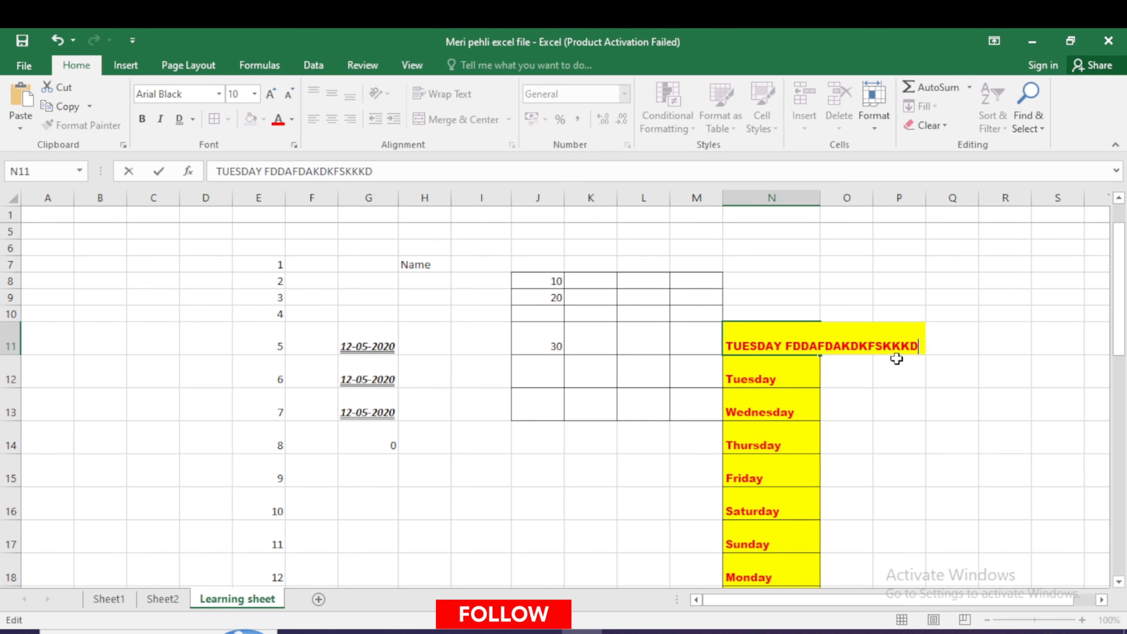
pyautogui.write('AKFK')
pyautogui.click(766, 409)
pyautogui.click(774, 336)
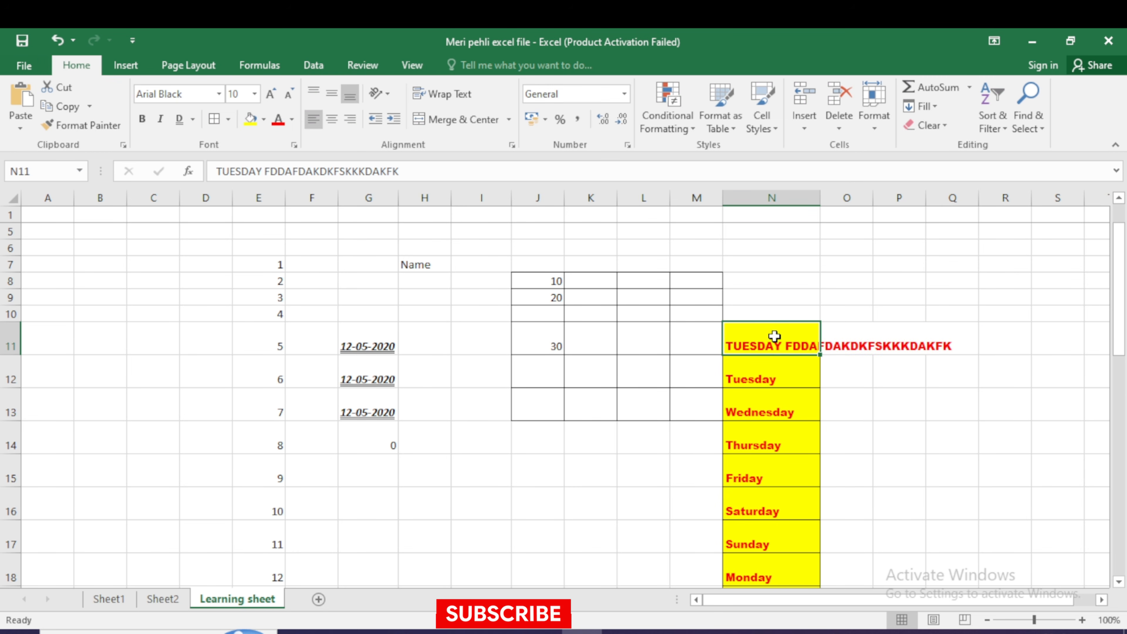
pyautogui.click(443, 93)
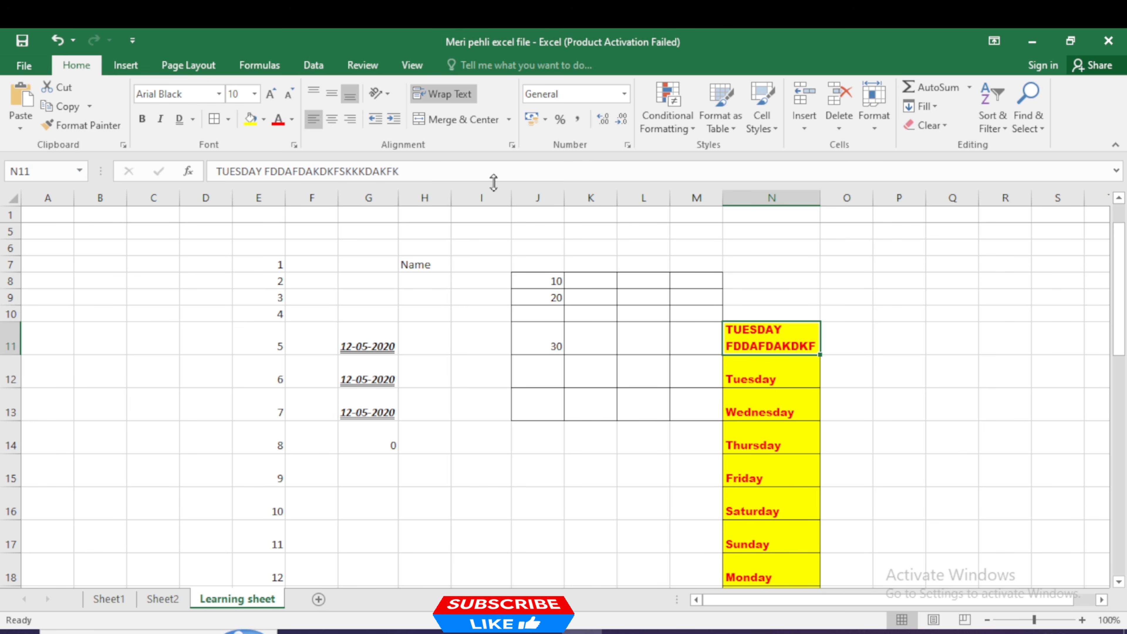
# - Apply Merge & Center to N12:O12, and try Merge Across on the merged cell
pyautogui.moveTo(786, 377); pyautogui.dragTo(843, 384)
pyautogui.click(840, 379)
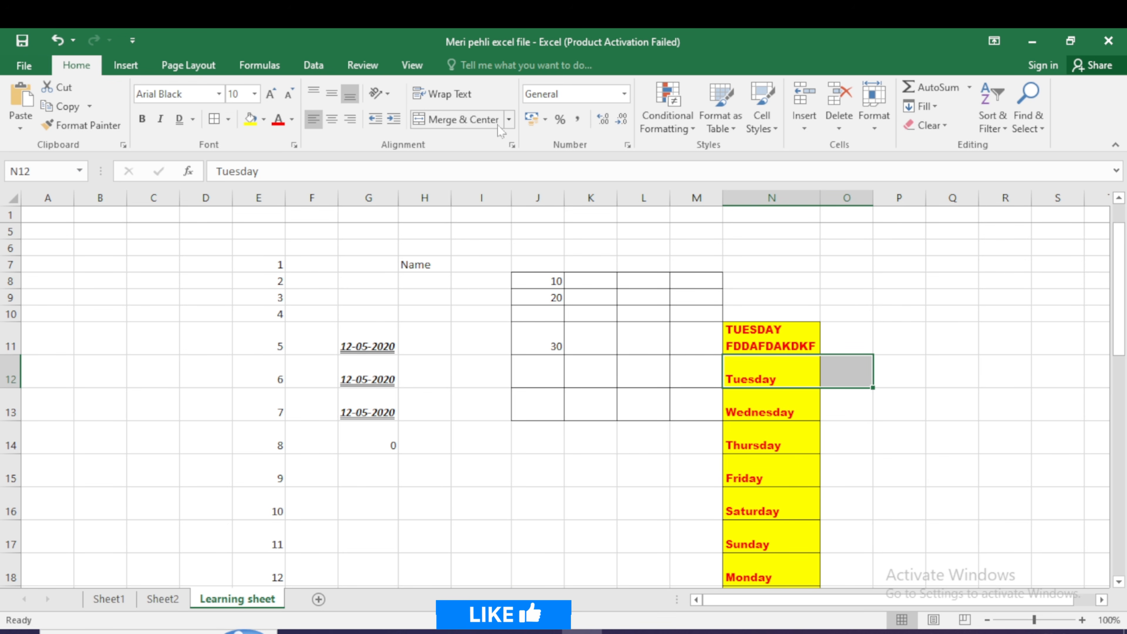
pyautogui.click(483, 125)
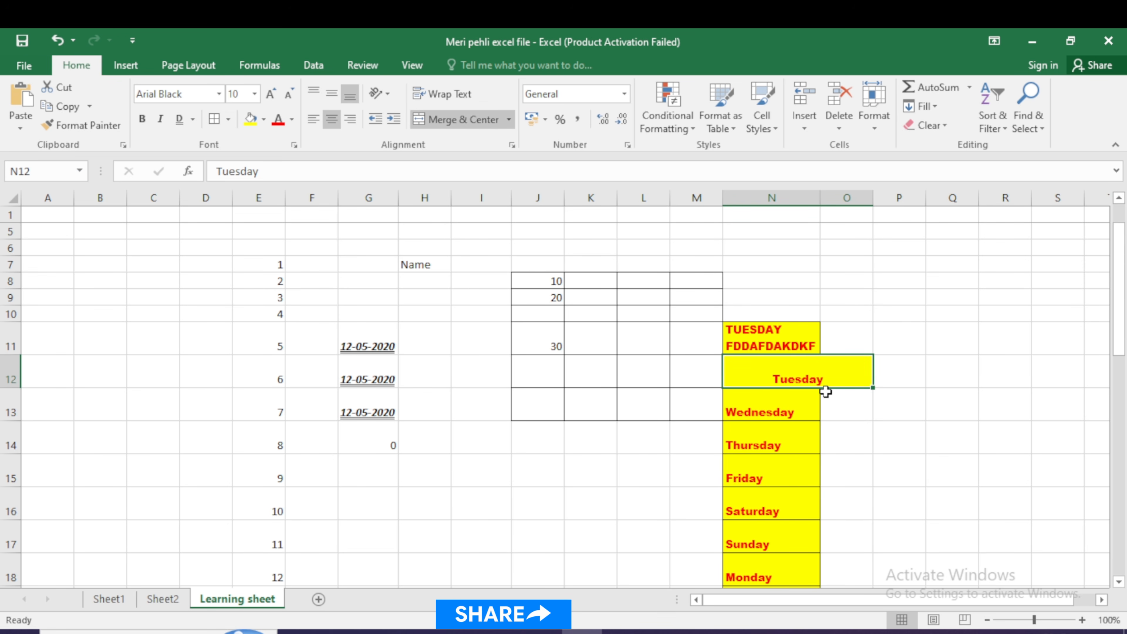
pyautogui.click(509, 120)
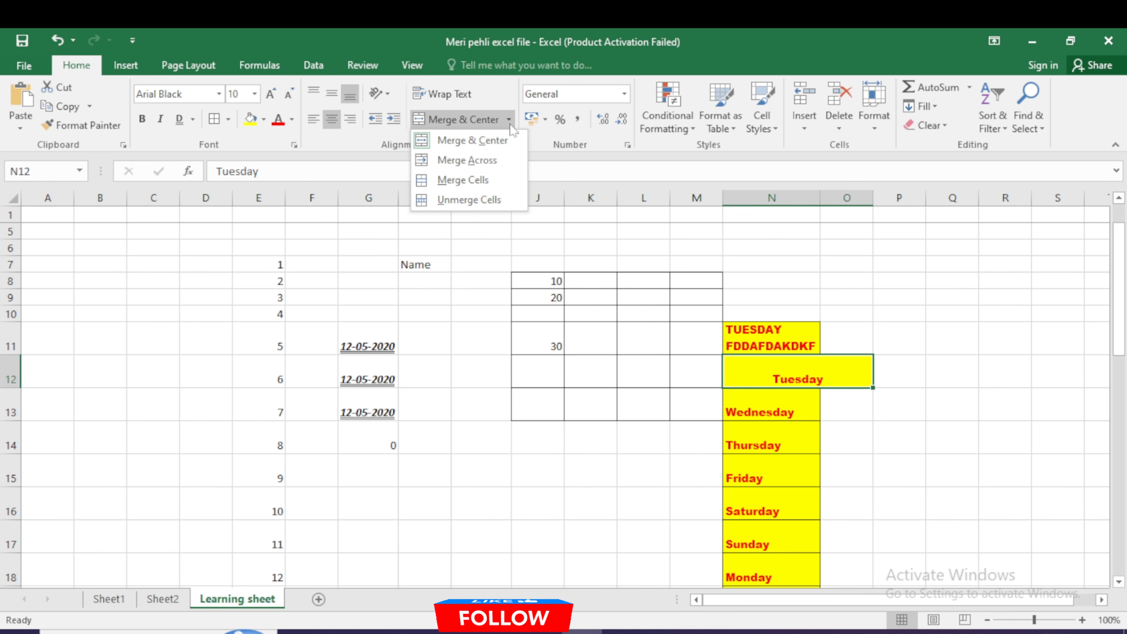
pyautogui.click(484, 161)
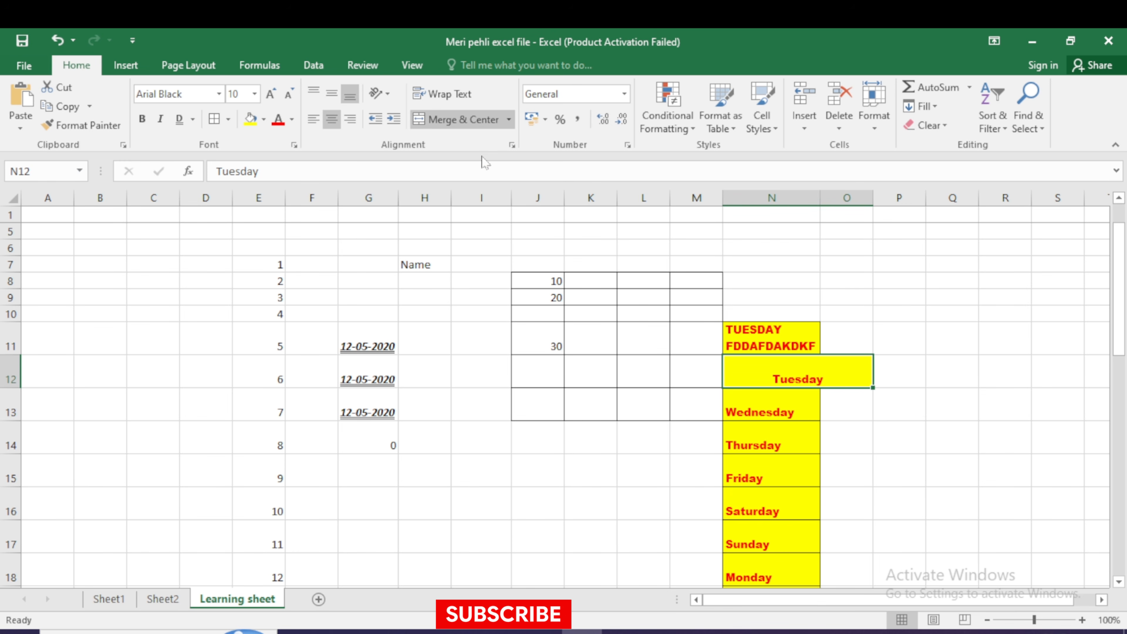
# - Combine N13:O13 using the Merge Cells option
pyautogui.click(508, 119)
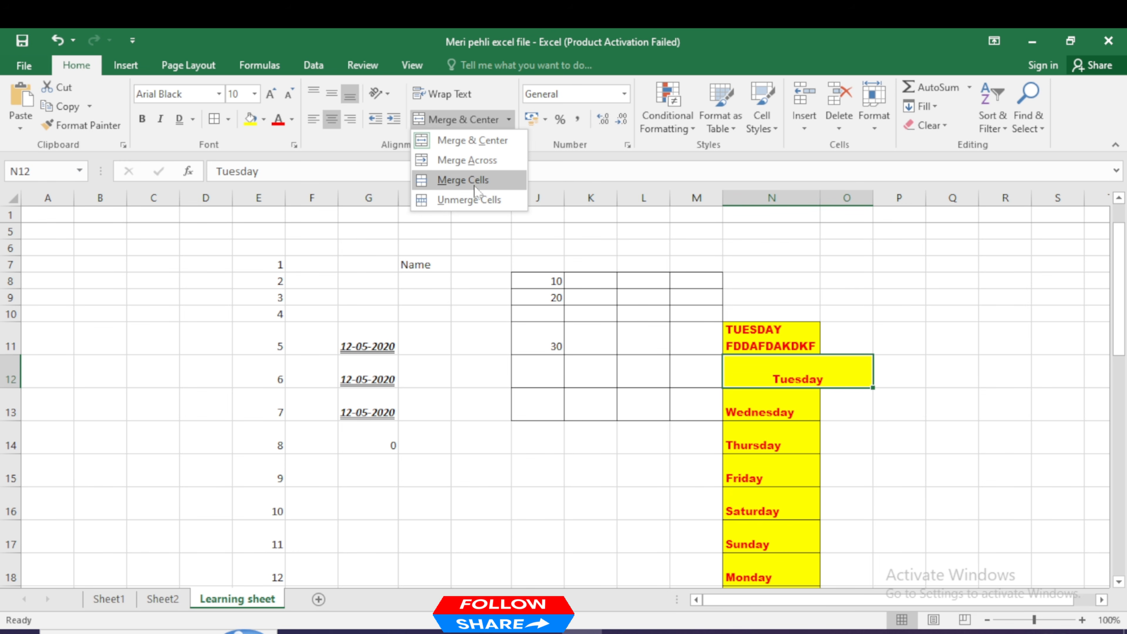
pyautogui.click(778, 414)
pyautogui.moveTo(781, 411); pyautogui.dragTo(853, 408)
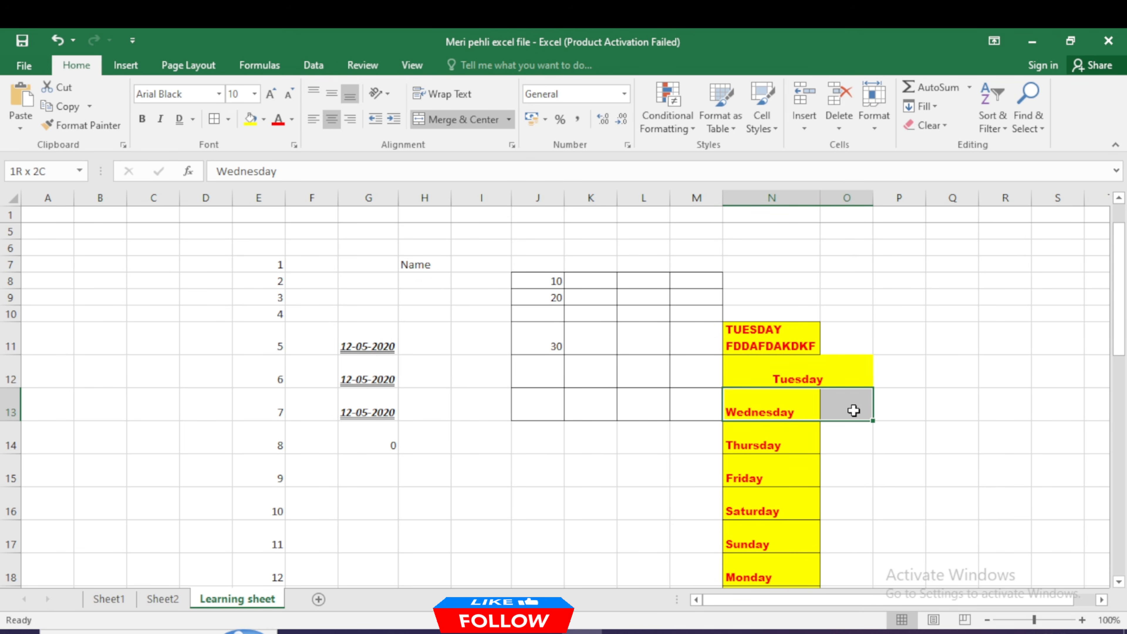
pyautogui.click(508, 121)
pyautogui.click(481, 179)
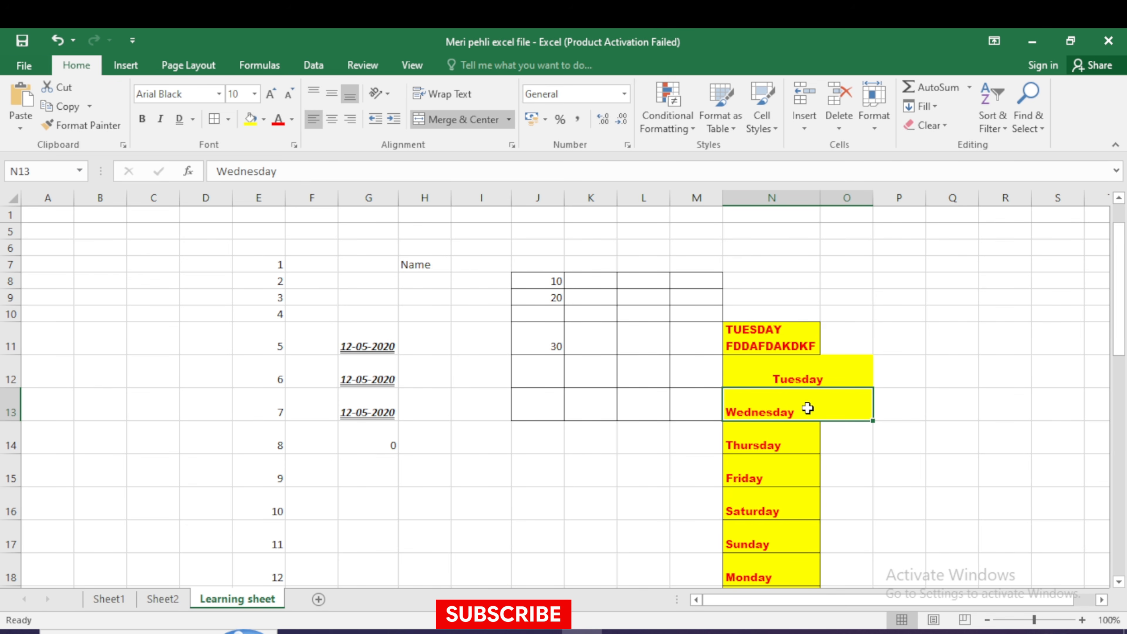
# - Unmerge the Wednesday cells N13:O13 and the Tuesday cells N12:O12
pyautogui.click(509, 121)
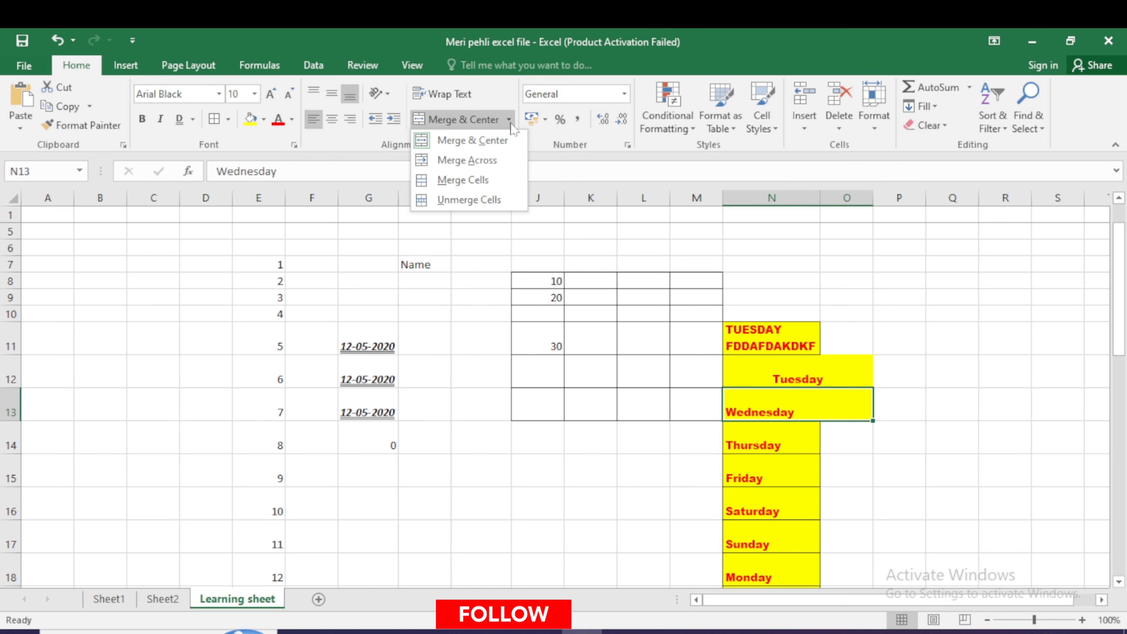
pyautogui.click(478, 202)
pyautogui.click(779, 368)
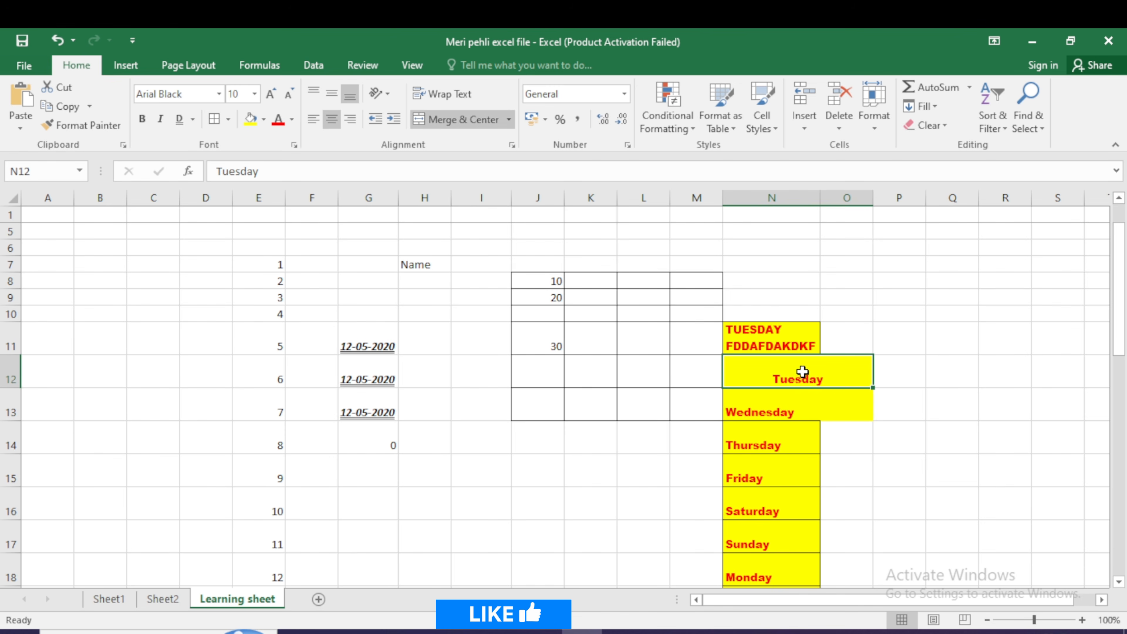
pyautogui.click(509, 120)
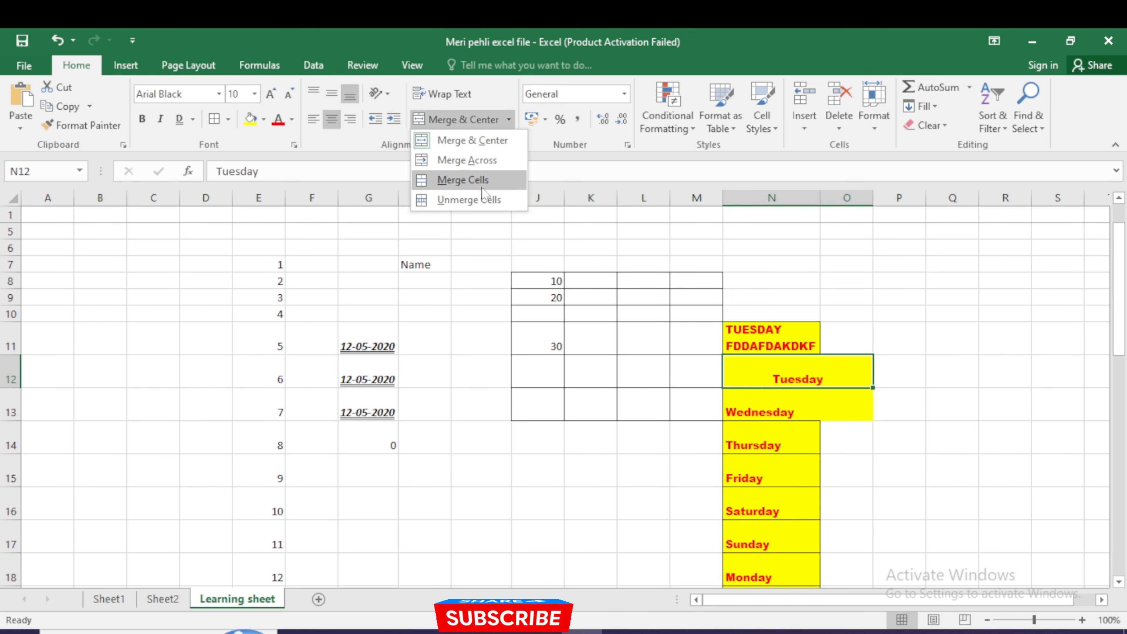
pyautogui.click(483, 201)
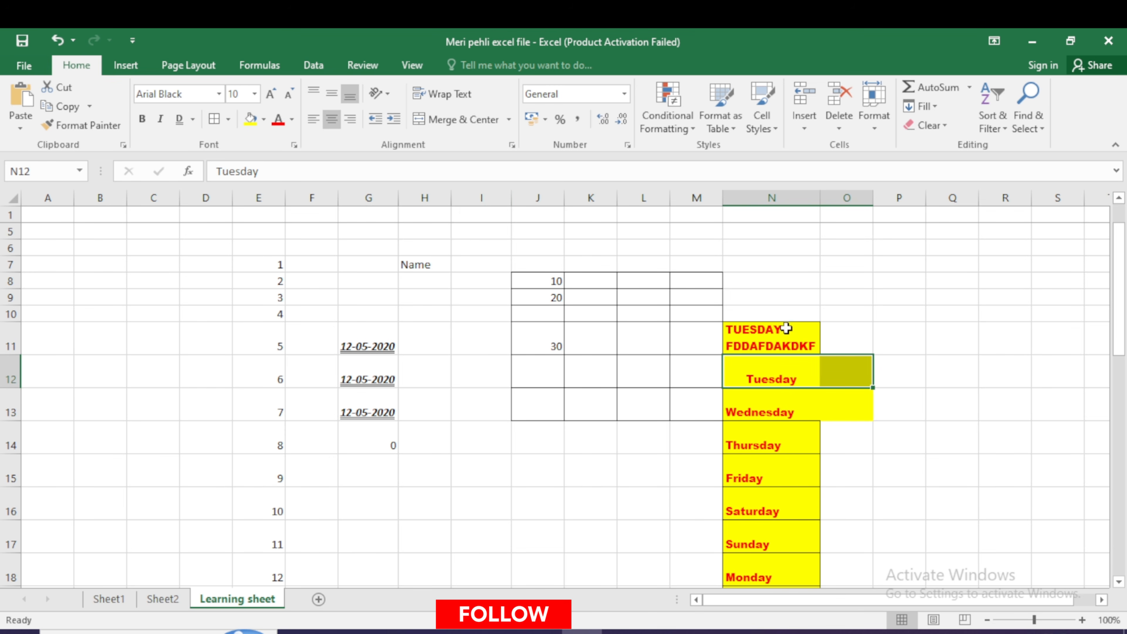
pyautogui.click(869, 408)
pyautogui.moveTo(788, 380); pyautogui.dragTo(780, 401)
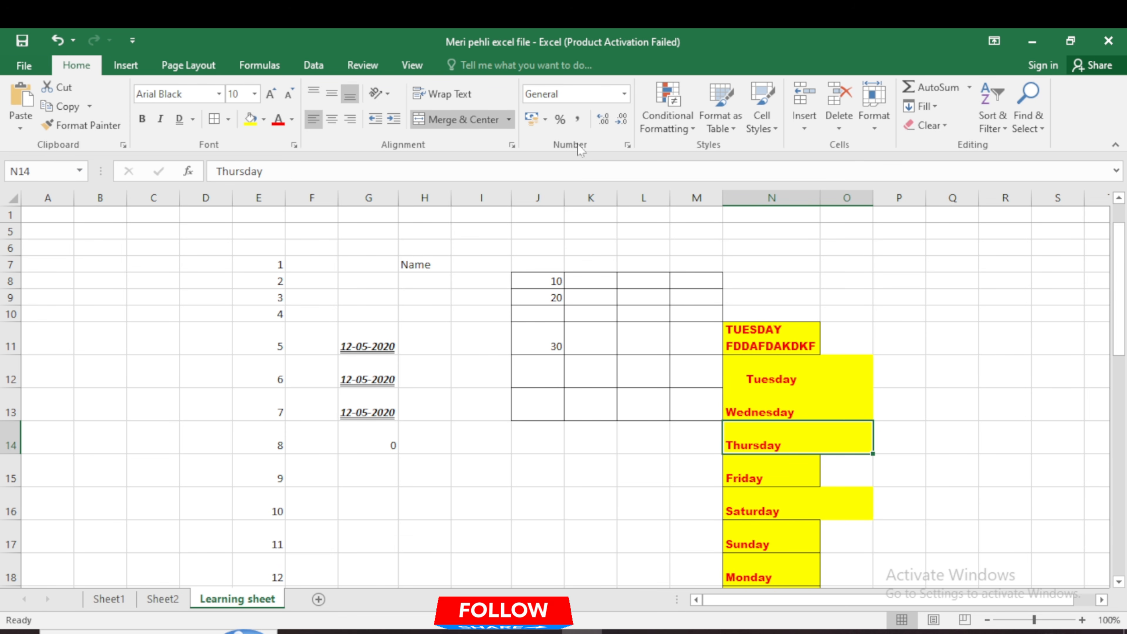
pyautogui.press('Left')
pyautogui.press('Left')
pyautogui.press('Left')
pyautogui.press('Left')
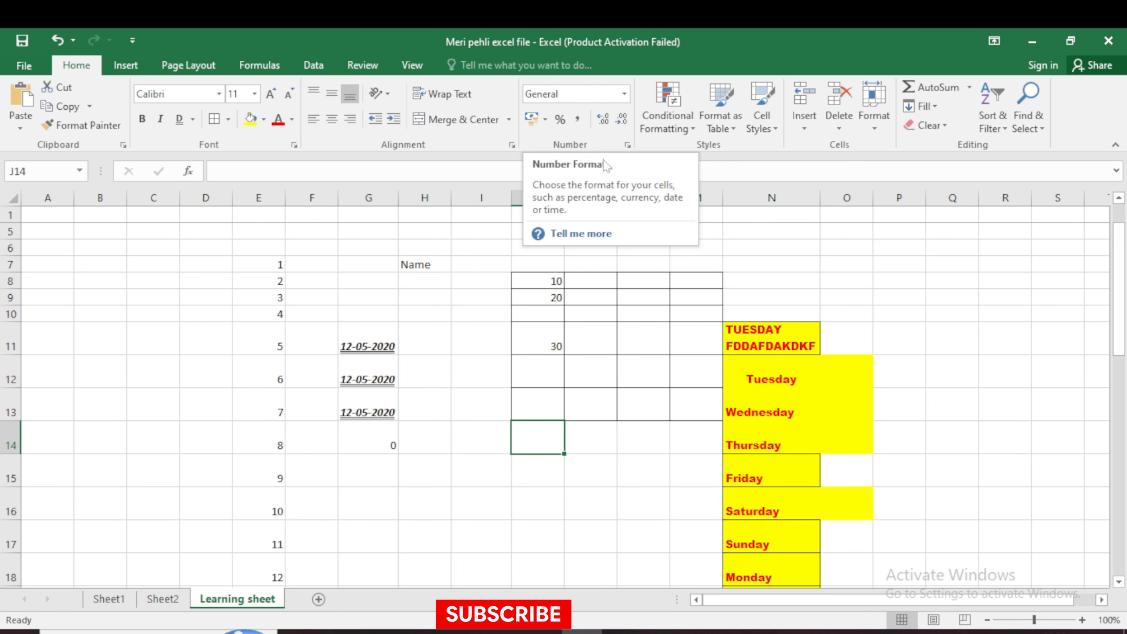
# - Enter the number 1 in cell O7 and keep that cell selected
pyautogui.click(861, 269)
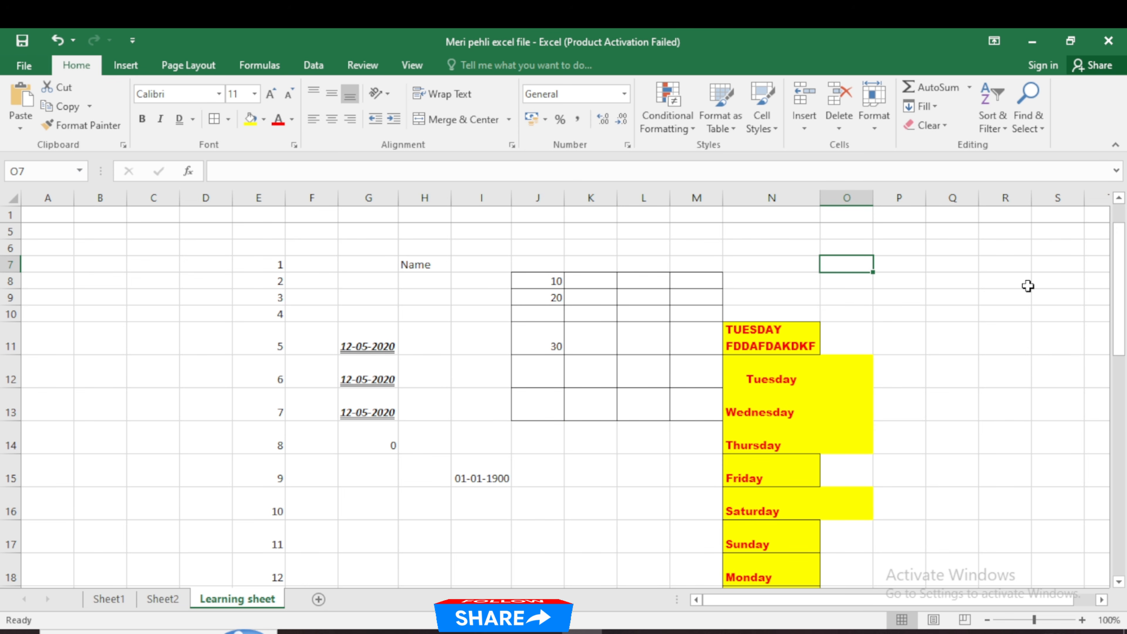
pyautogui.write('1')
pyautogui.press('Return')
pyautogui.click(854, 267)
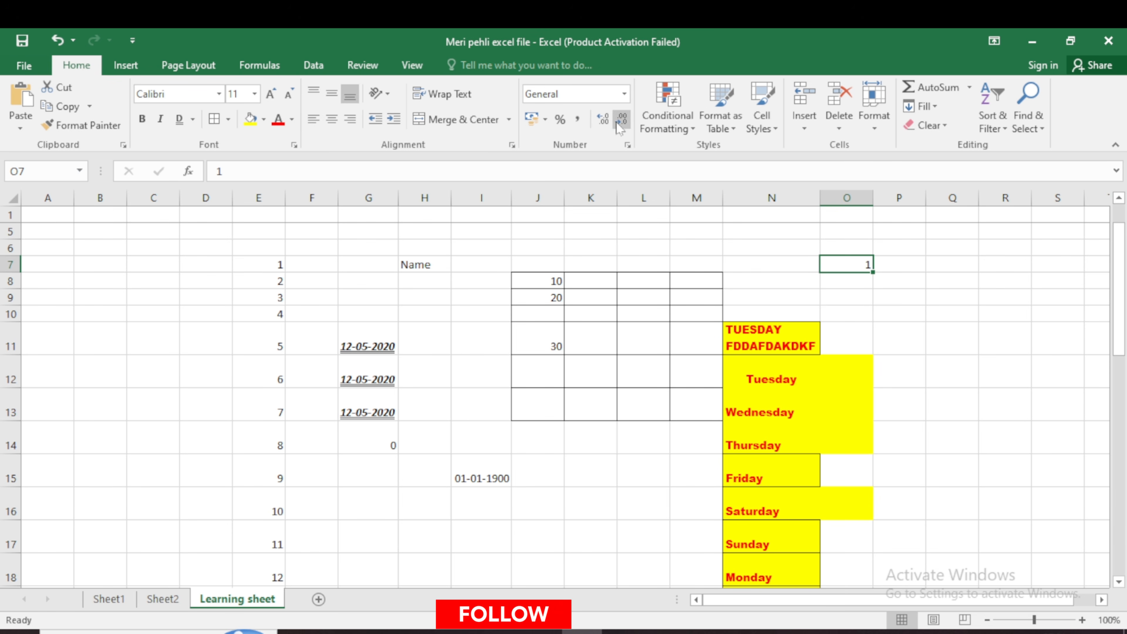
# - Apply the Percentage number format to O7, and undo the format change
pyautogui.click(625, 99)
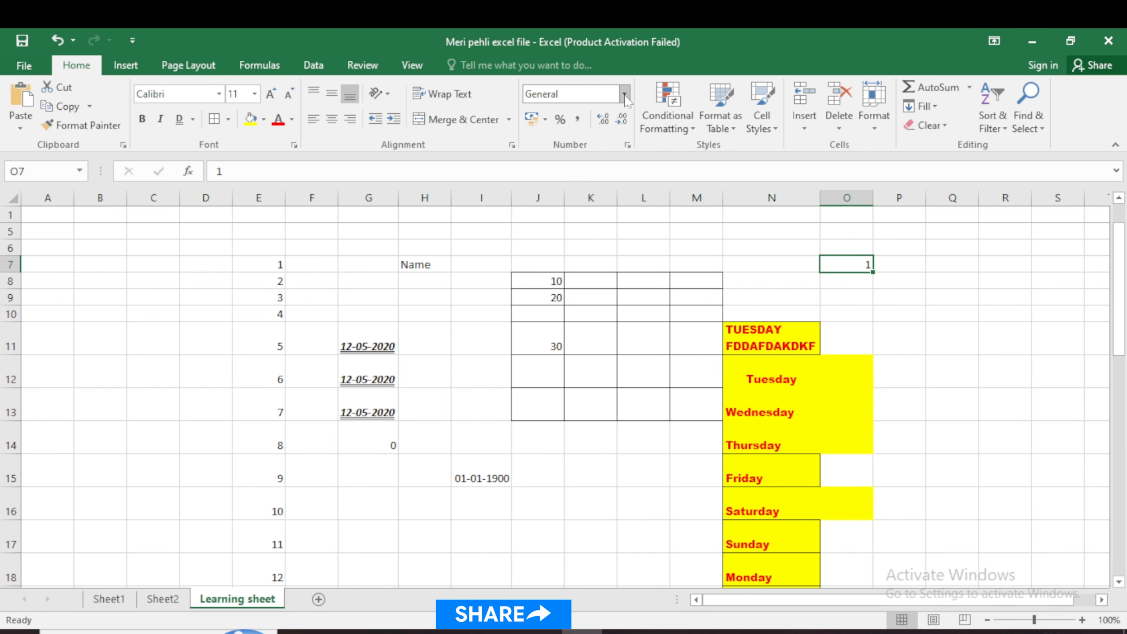
pyautogui.click(625, 99)
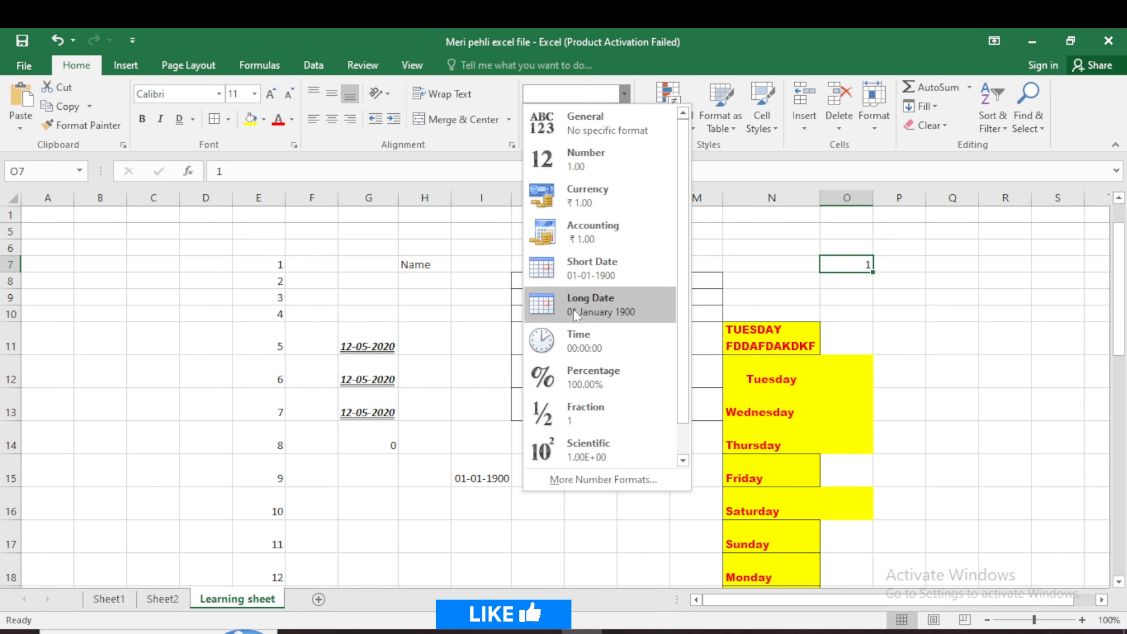
pyautogui.click(592, 377)
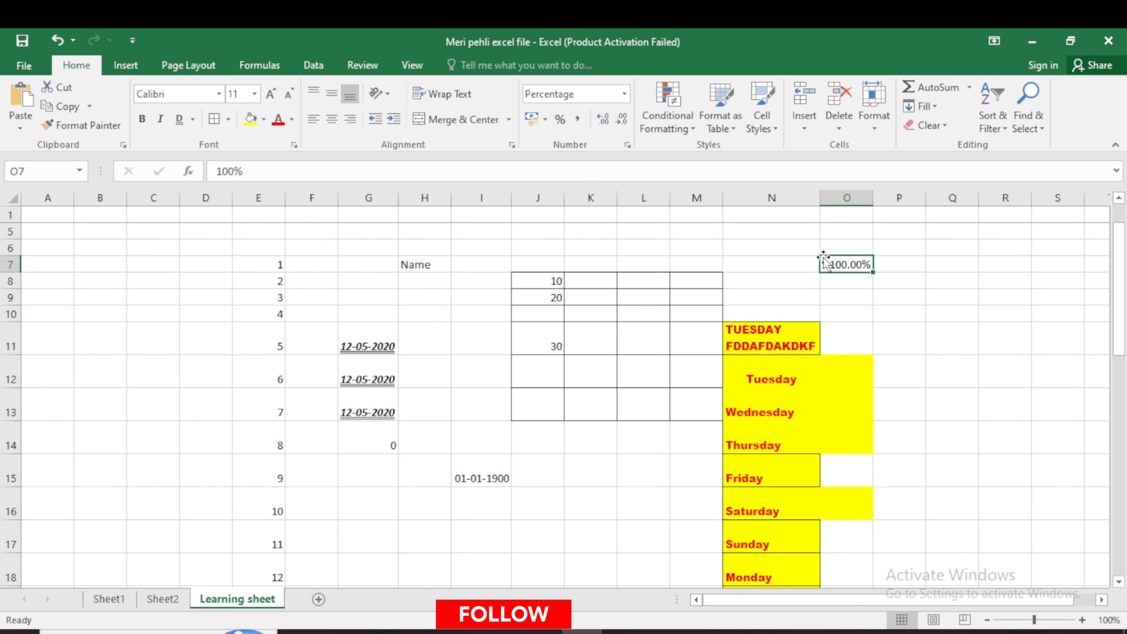
pyautogui.hotkey('ctrl', 'z')
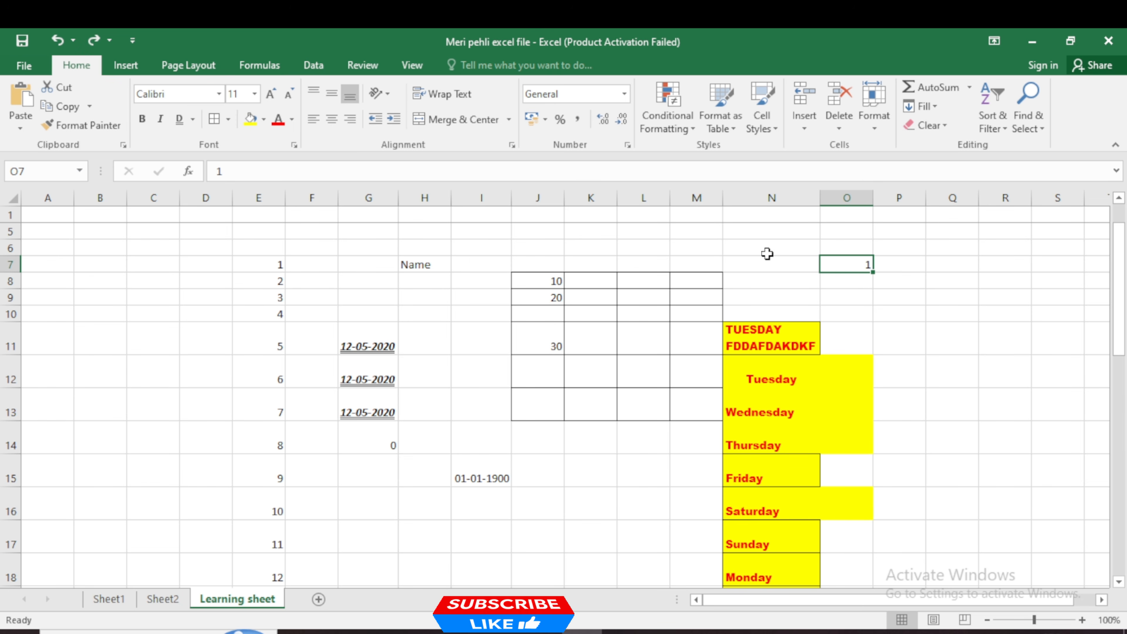
# - Examine the available number formats and the Custom format codes in Format Cells for O7 without changing the format
pyautogui.click(696, 232)
pyautogui.click(624, 93)
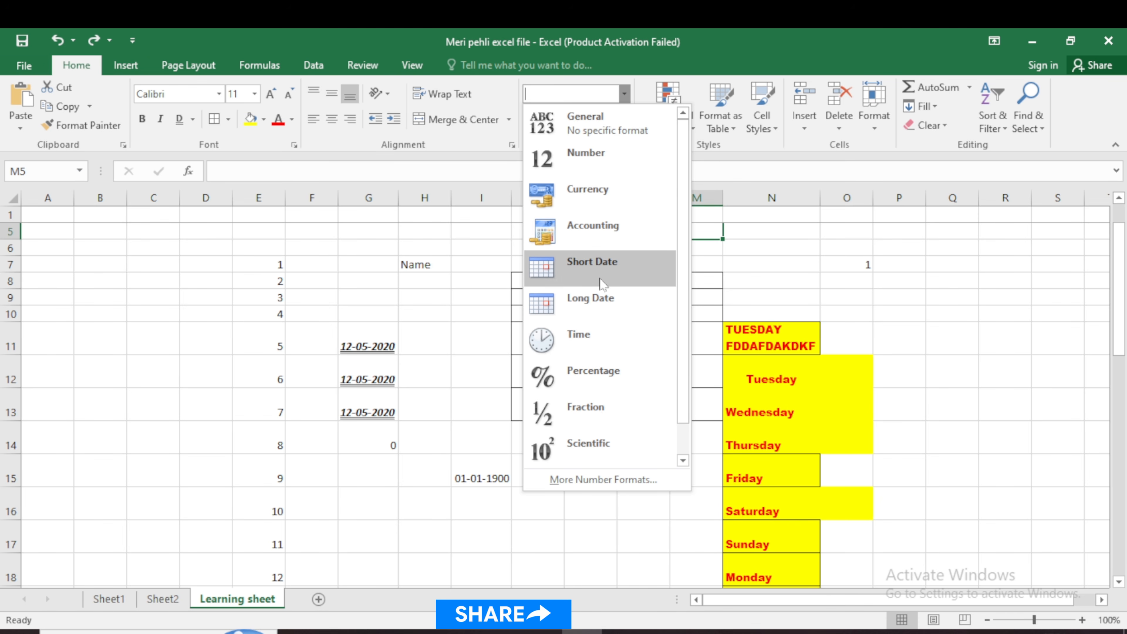
pyautogui.click(862, 265)
pyautogui.click(861, 260)
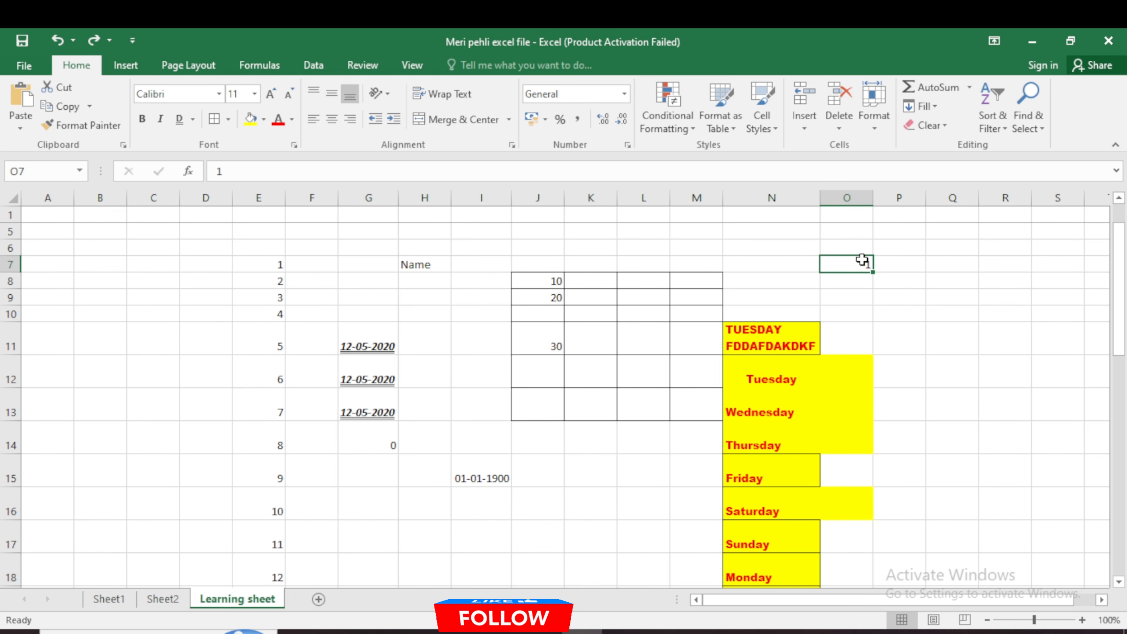
pyautogui.click(624, 94)
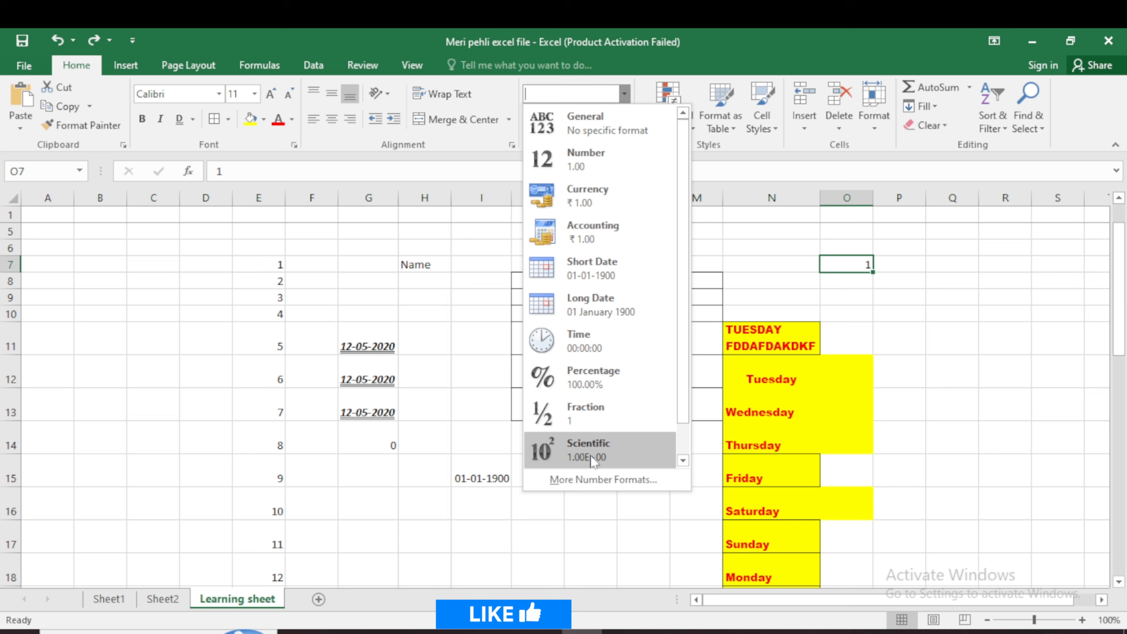
pyautogui.click(585, 481)
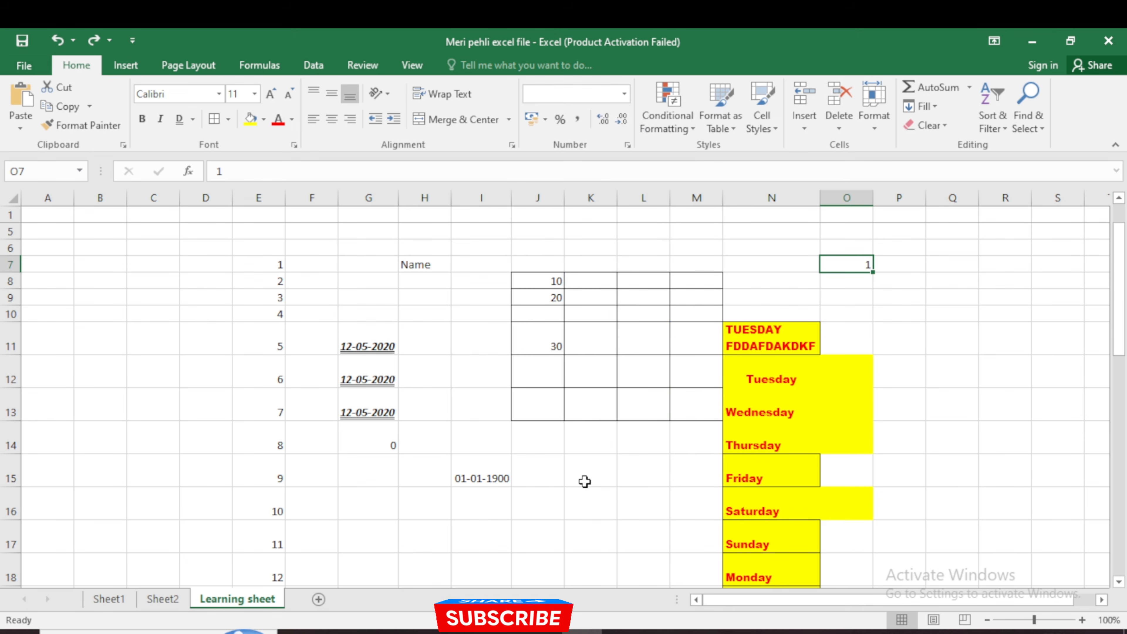
pyautogui.click(40, 374)
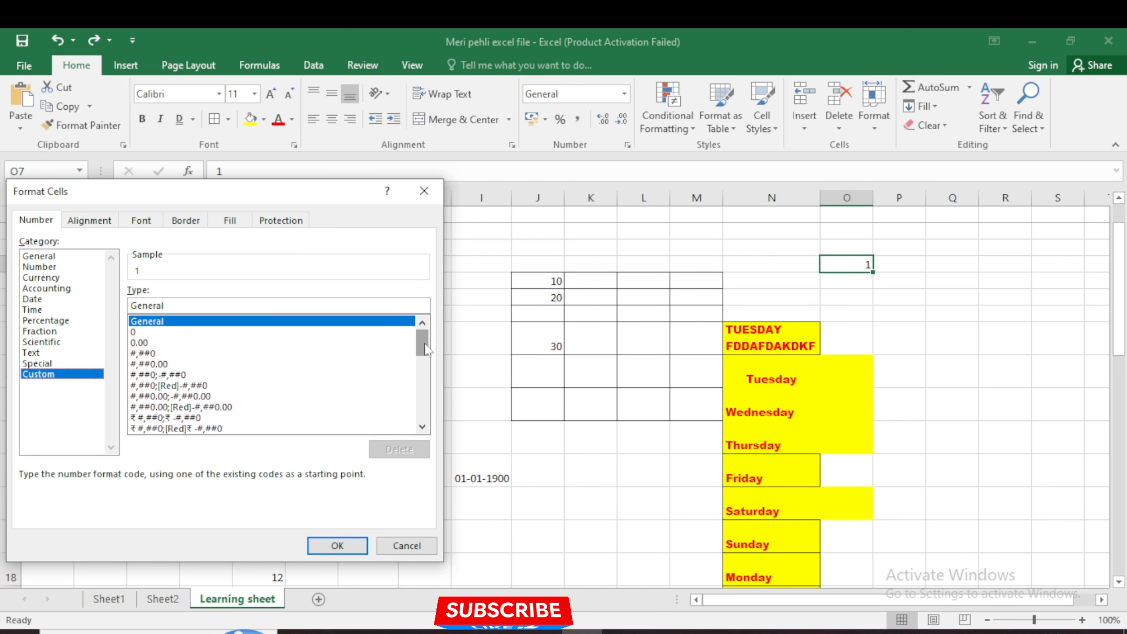
pyautogui.moveTo(424, 344)
pyautogui.mouseDown()
pyautogui.moveTo(426, 354)
pyautogui.moveTo(427, 341)
pyautogui.mouseUp()
pyautogui.click(424, 191)
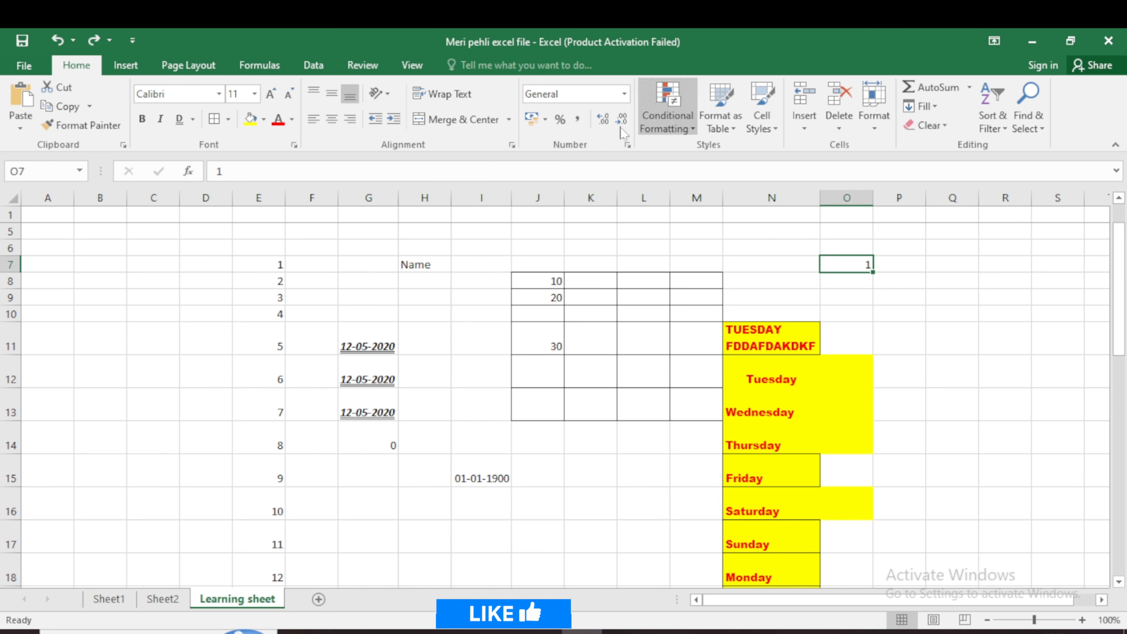
# - Increase the decimal places of the number in O7 to five, and reduce them to one
pyautogui.click(600, 121)
pyautogui.click(600, 121)
pyautogui.click(600, 122)
pyautogui.click(600, 121)
pyautogui.click(601, 122)
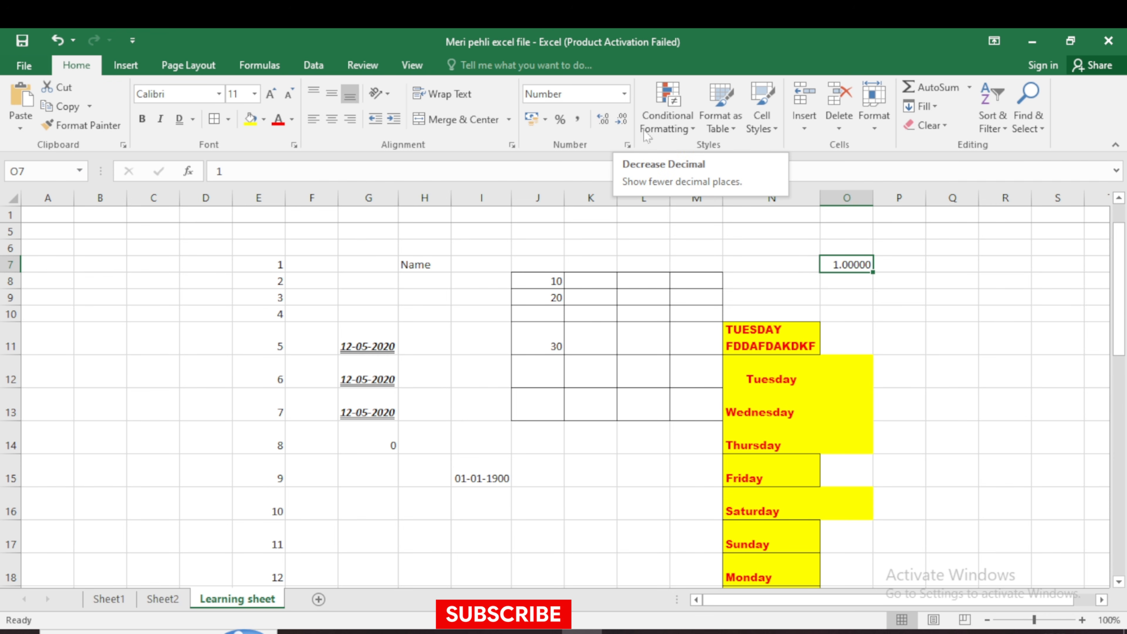
pyautogui.click(623, 120)
pyautogui.click(623, 121)
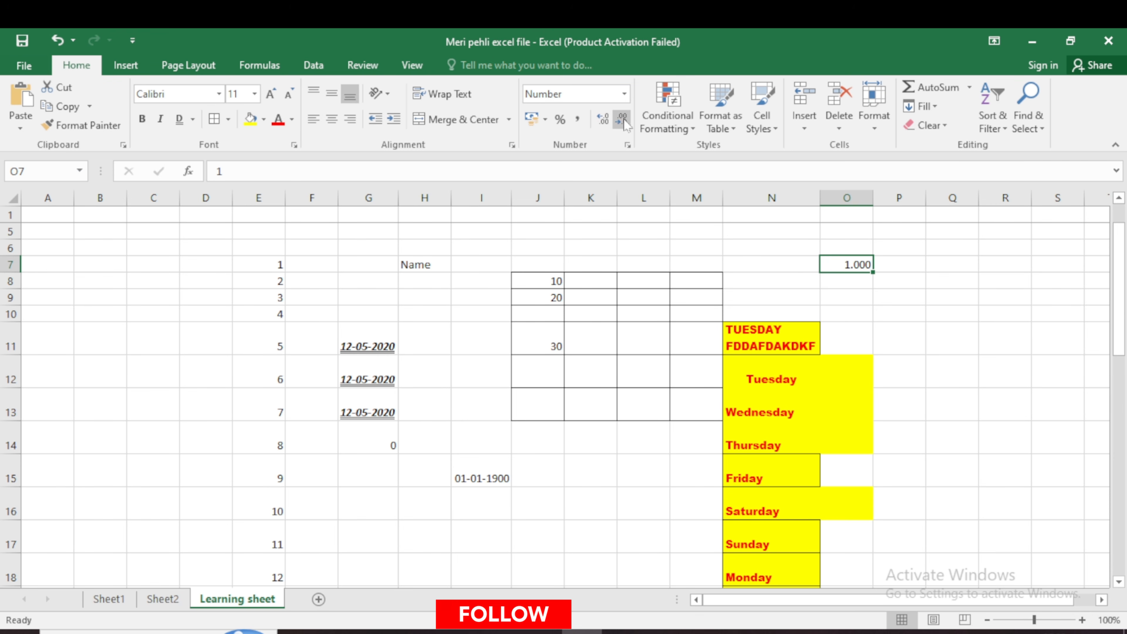
pyautogui.click(599, 125)
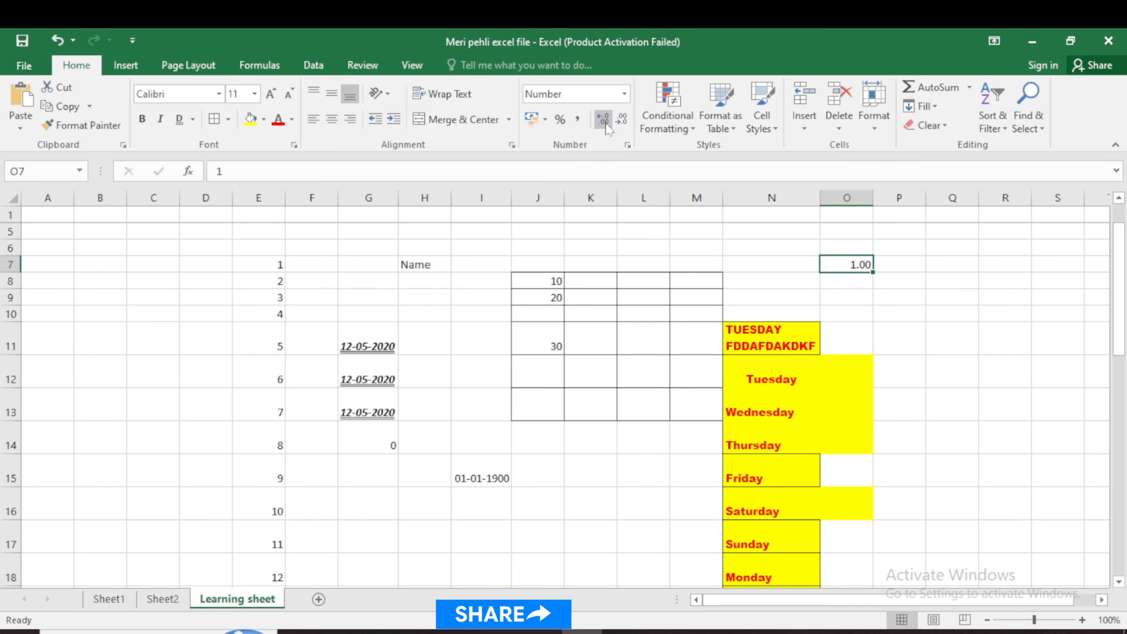
pyautogui.click(604, 120)
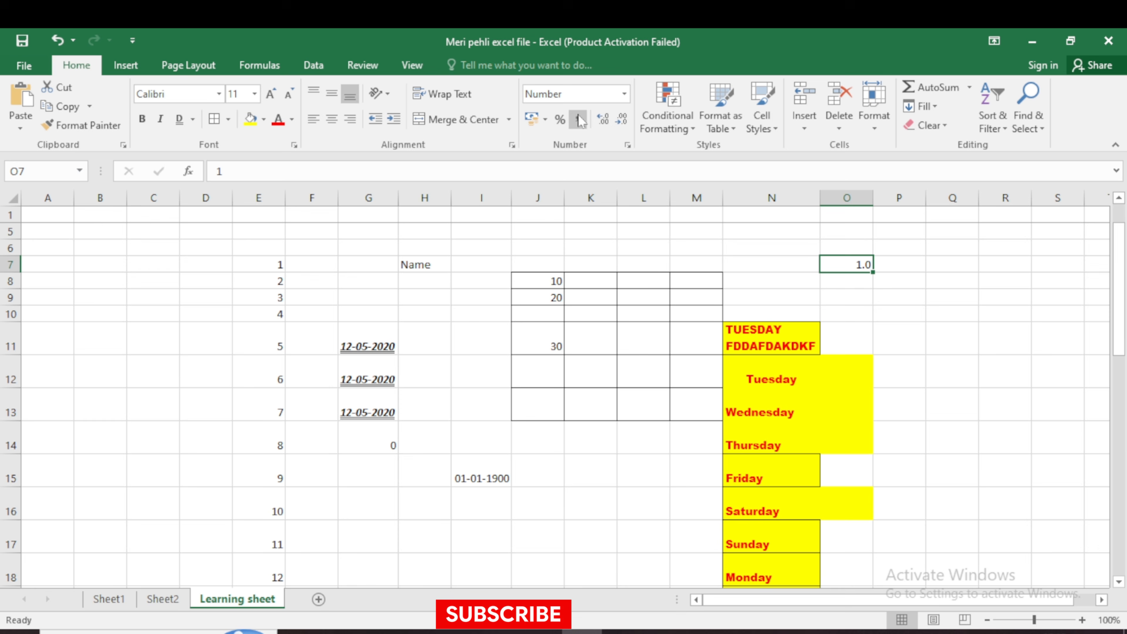
# - Enter the number 10000 in cell P7
pyautogui.click(882, 265)
pyautogui.write('10000')
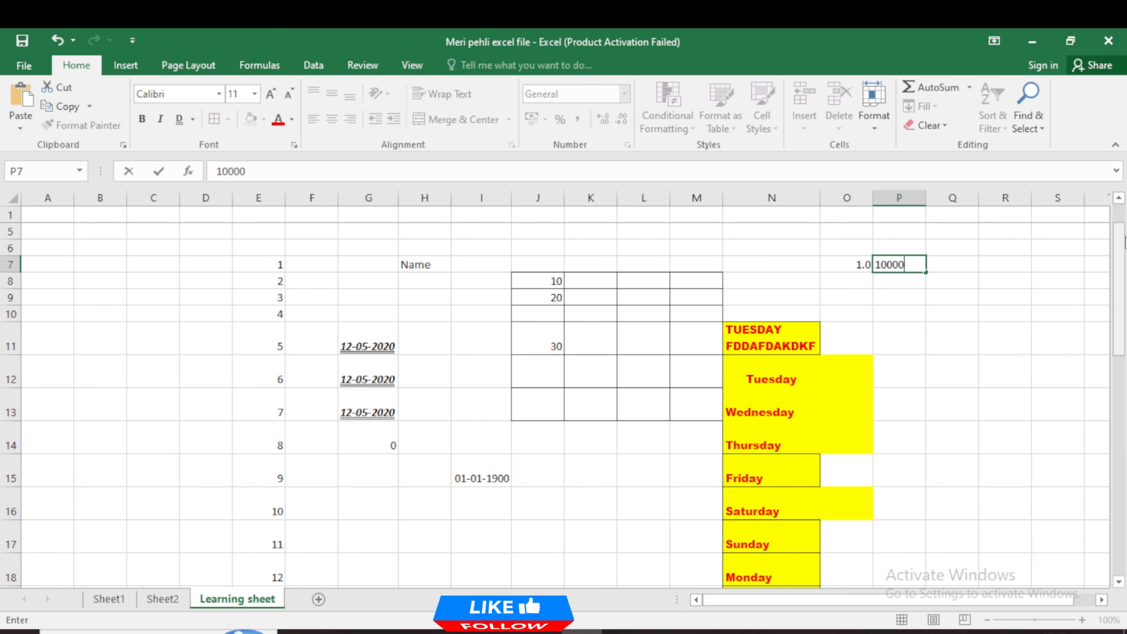
pyautogui.press('Return')
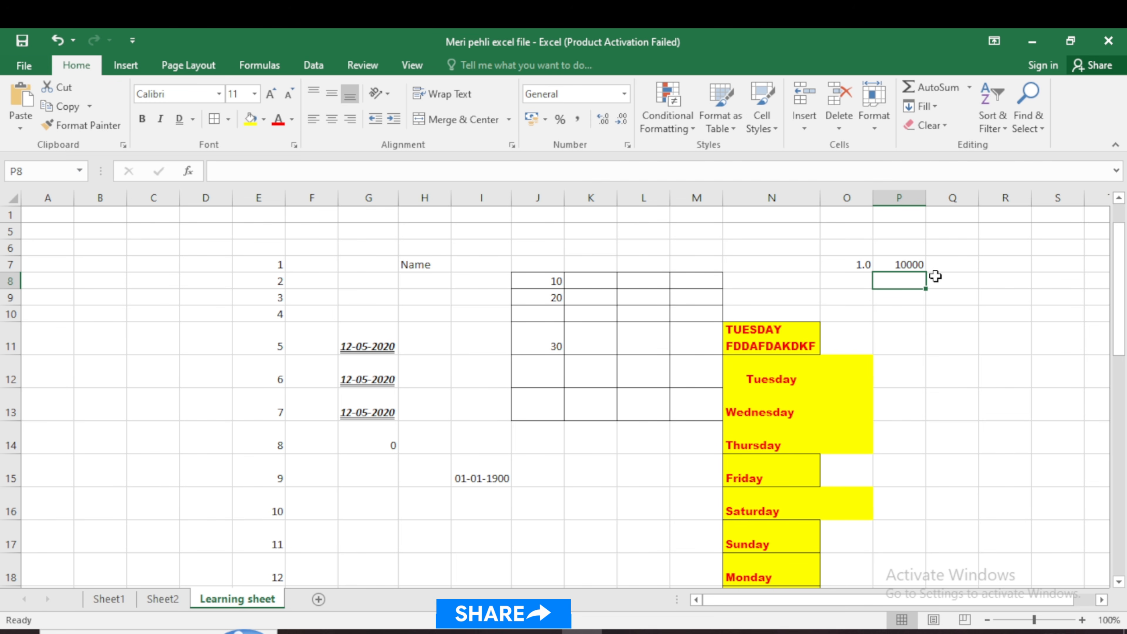
# - Change the number in cell P7 to 100000
pyautogui.click(905, 265)
pyautogui.click(580, 171)
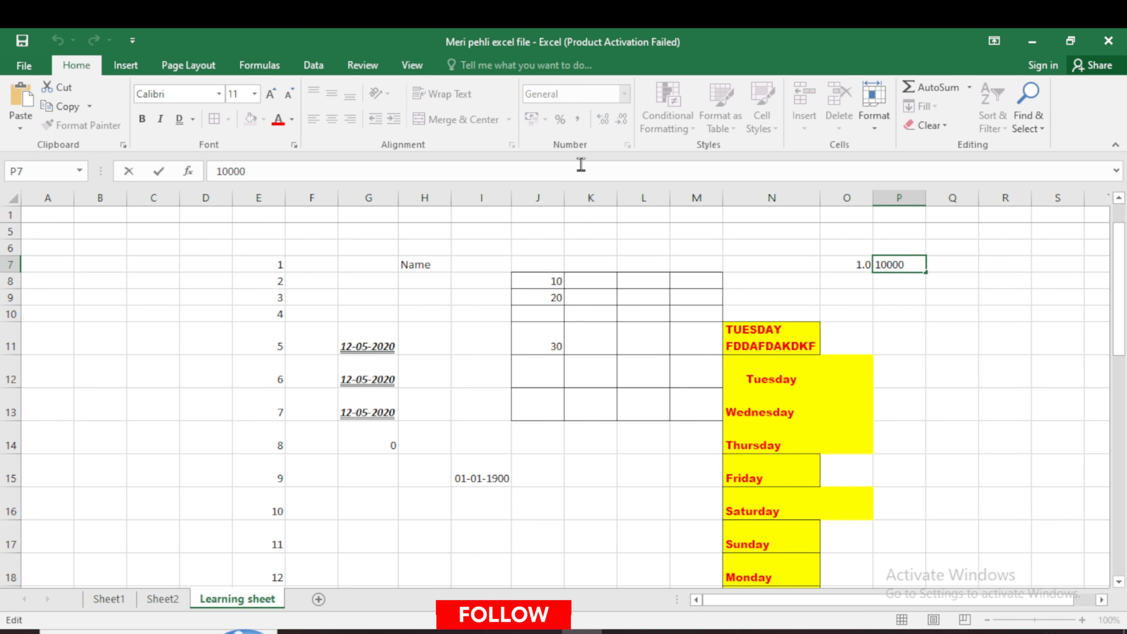
pyautogui.write('0')
pyautogui.press('Return')
# - Try the Comma and Percent styles on P7, and apply the ₹ English (India) accounting format
pyautogui.click(886, 265)
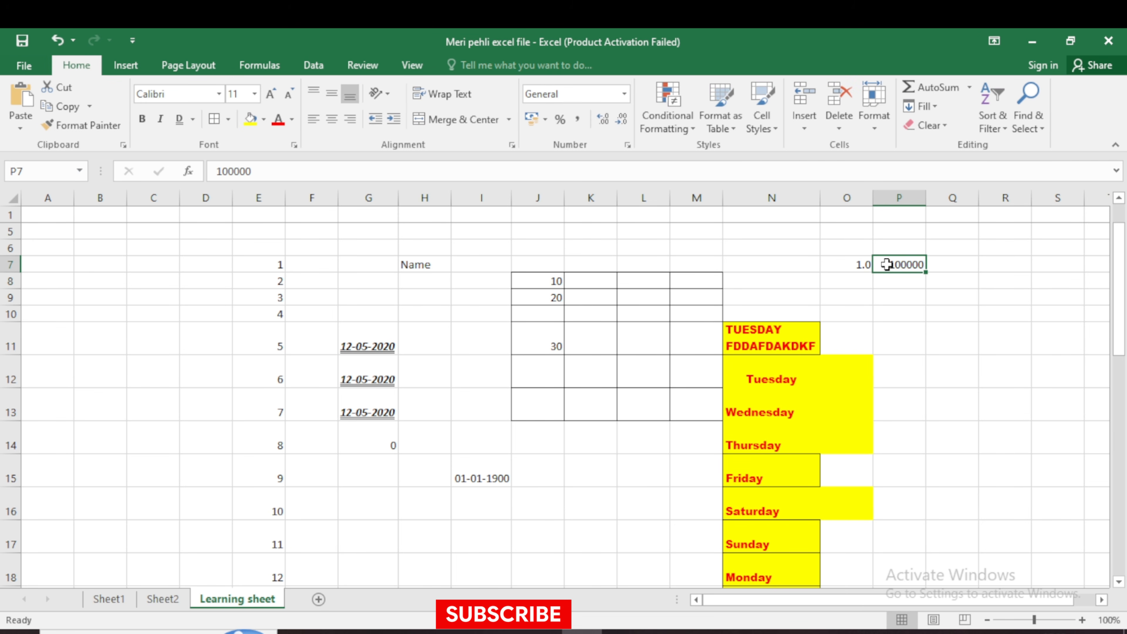
pyautogui.click(580, 119)
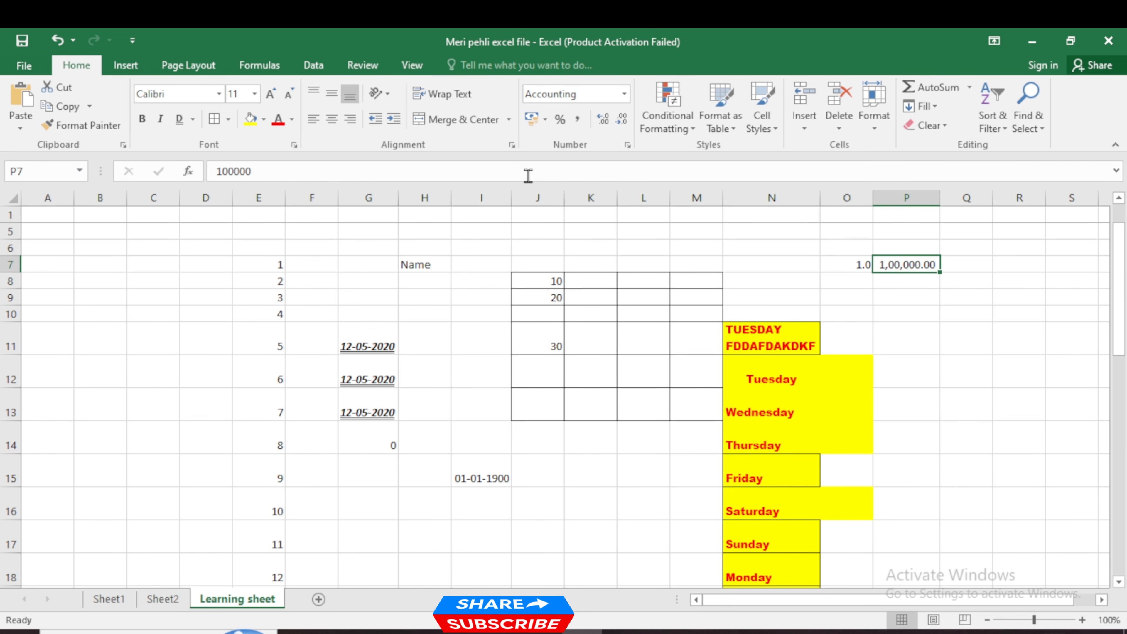
pyautogui.click(564, 119)
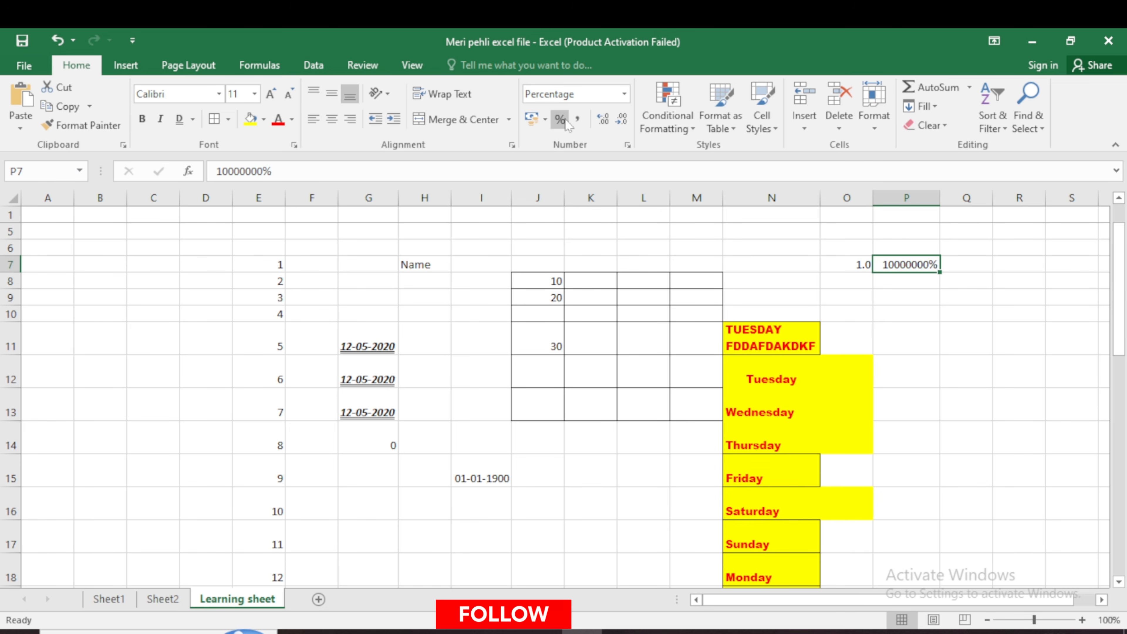
pyautogui.click(545, 119)
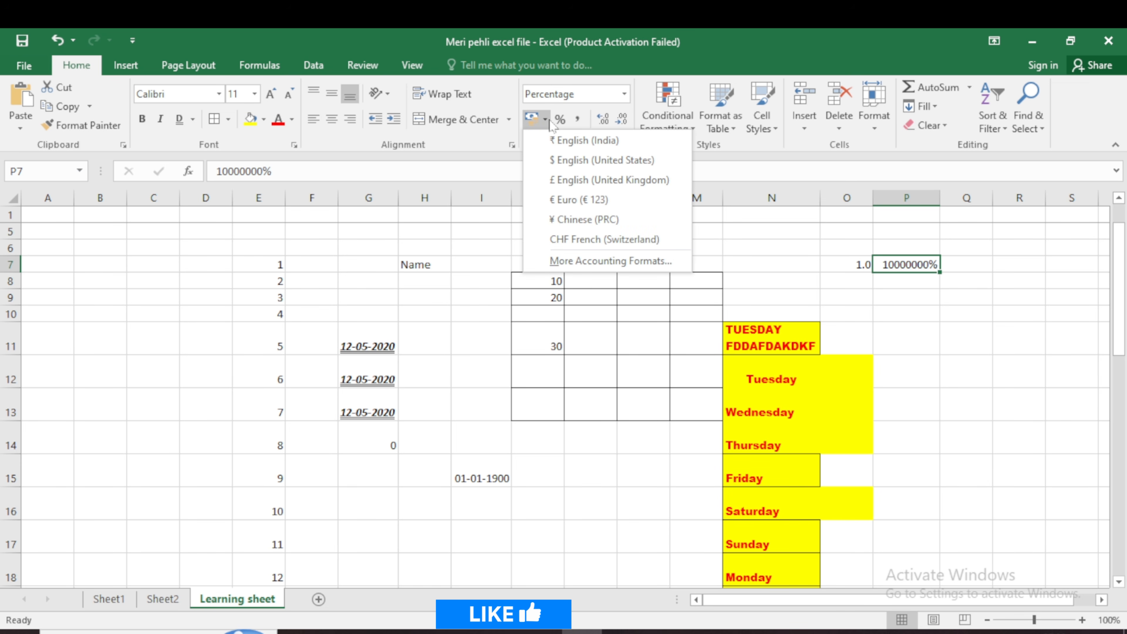
pyautogui.click(602, 141)
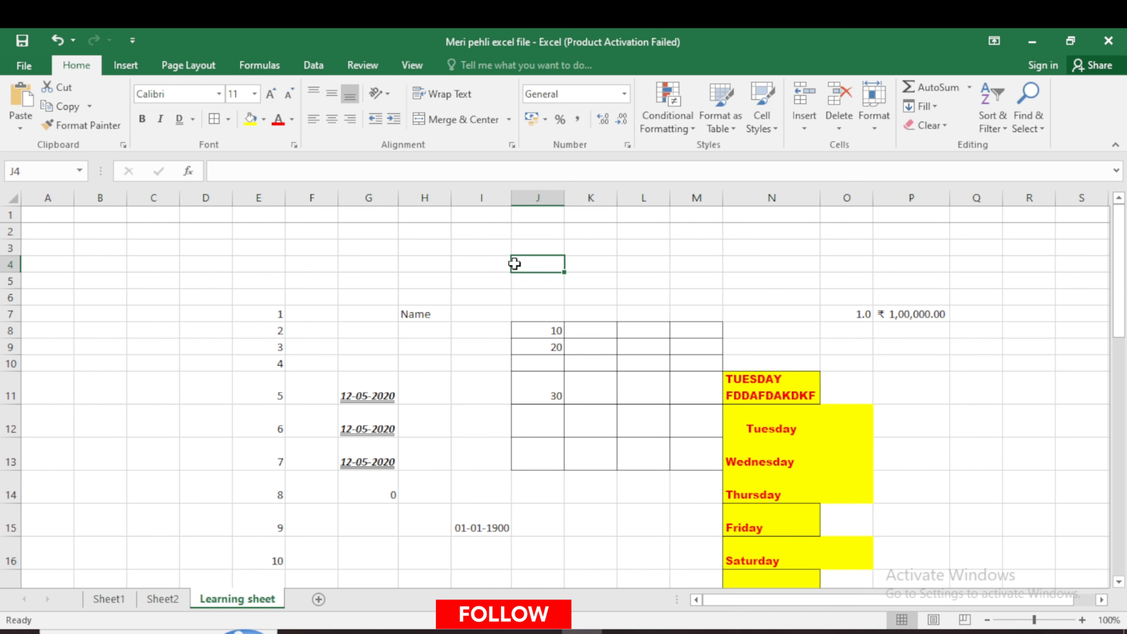
pyautogui.hotkey('ctrl', '1')
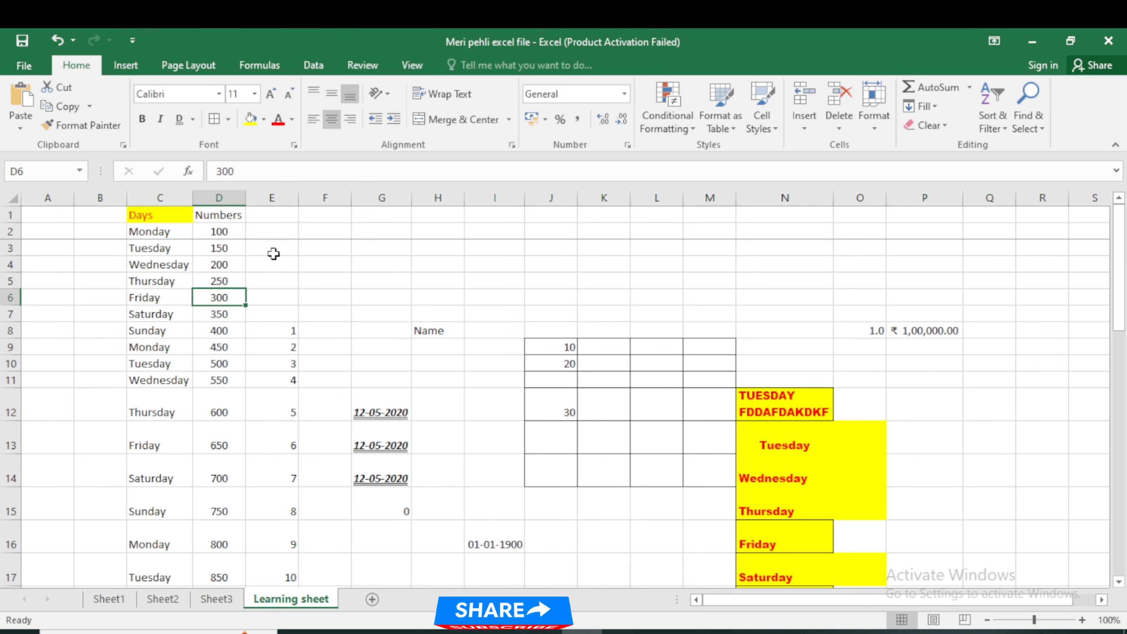
# - Add an Equal To highlight rule to column C that formats "Monday" cells with Green Fill with Dark Green Text
pyautogui.click(173, 195)
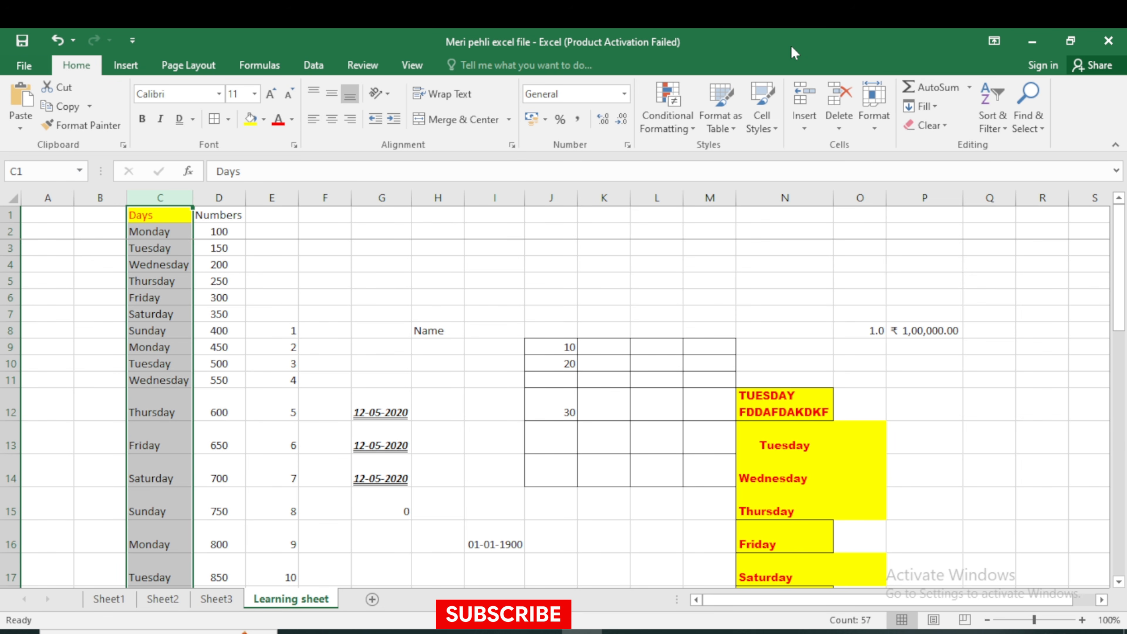
pyautogui.click(656, 117)
pyautogui.moveTo(691, 159)
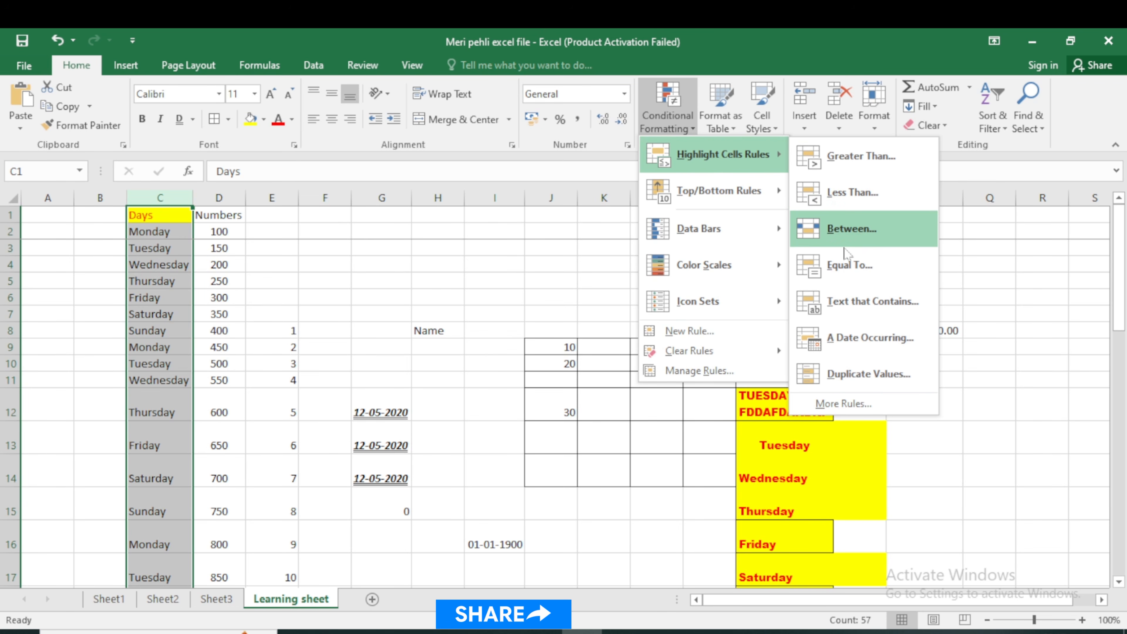
pyautogui.click(838, 266)
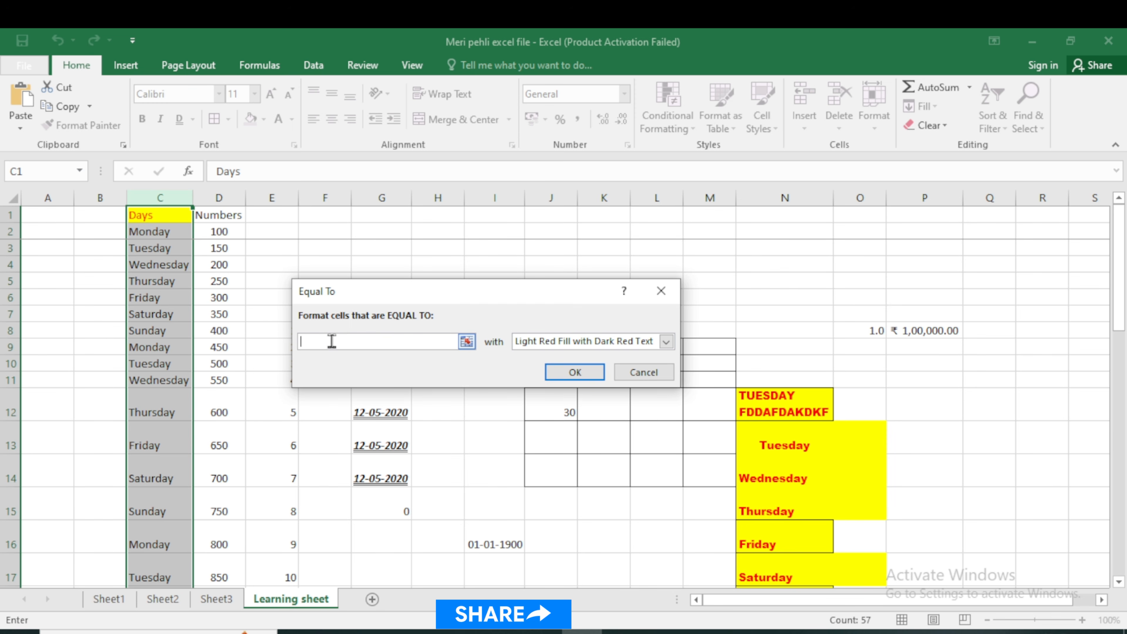
pyautogui.write('M')
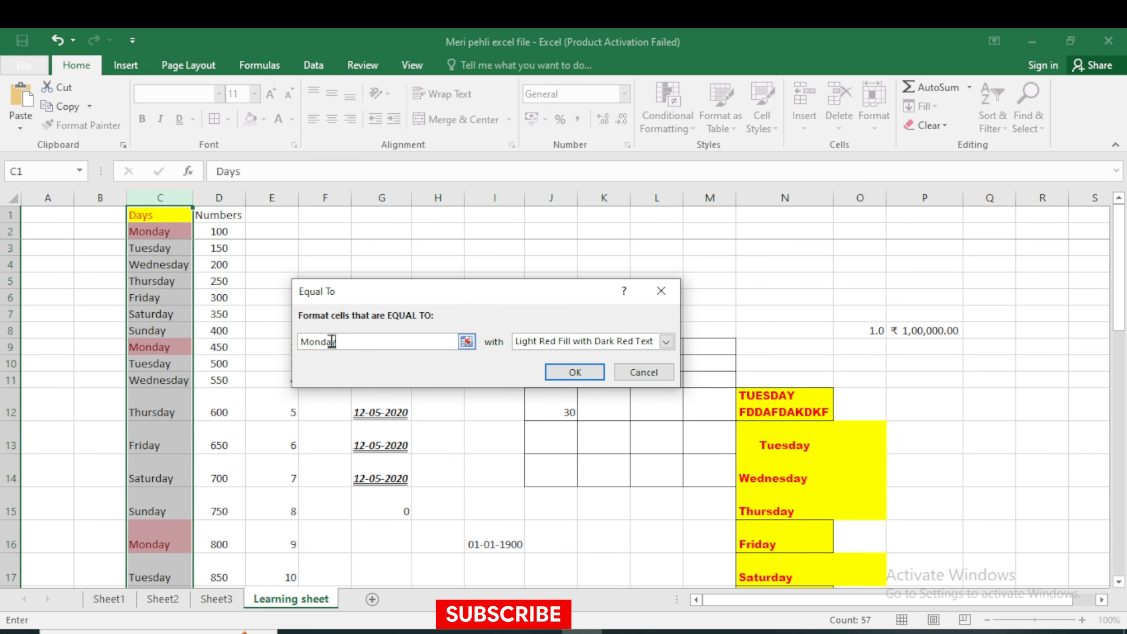
pyautogui.write('onday')
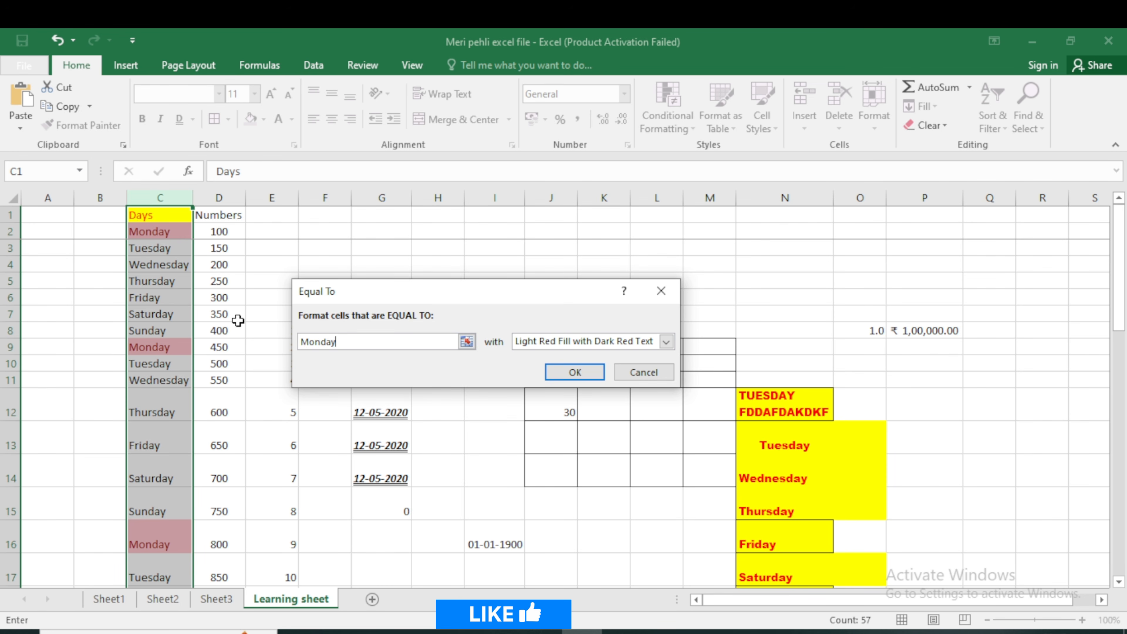
pyautogui.click(592, 342)
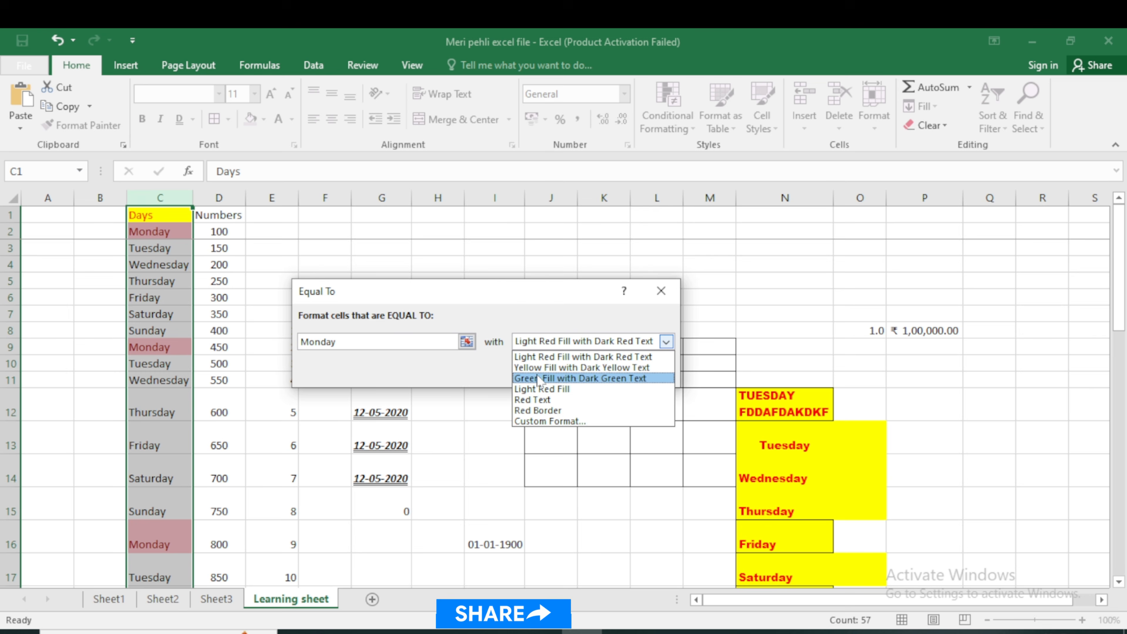
pyautogui.click(541, 383)
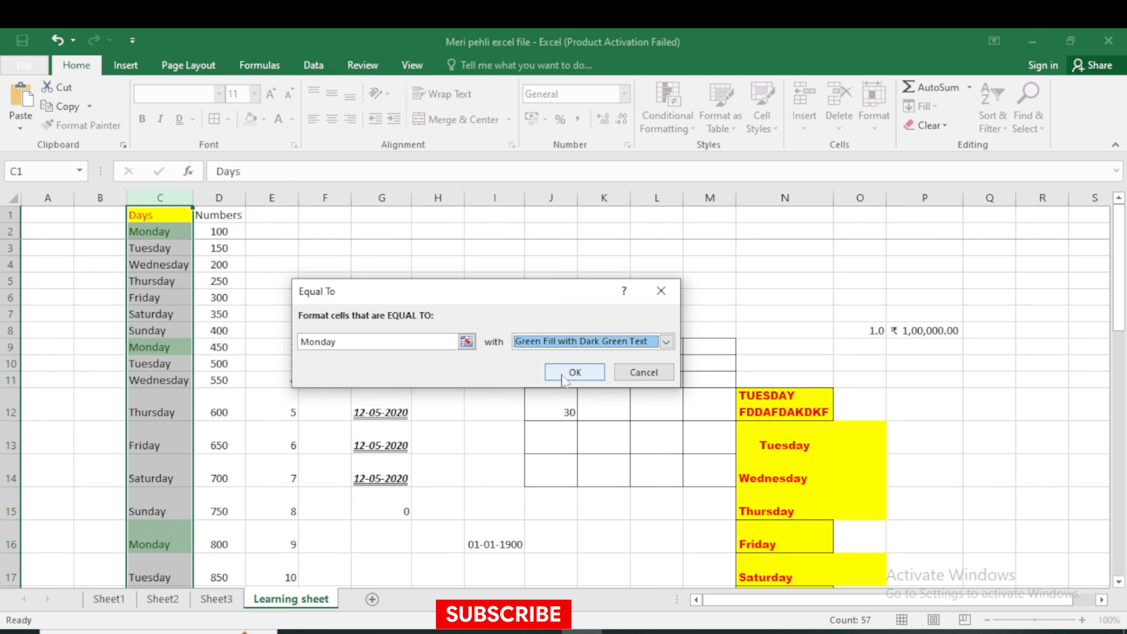
pyautogui.click(565, 378)
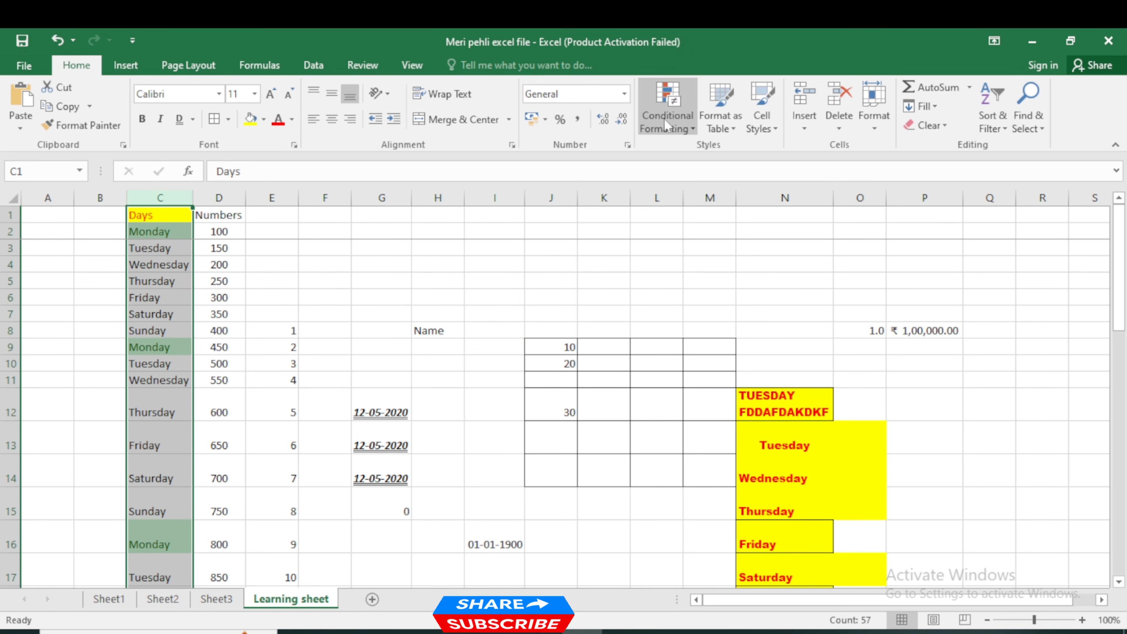
# - Add an Equal To highlight rule to column C for cells matching =$C$3, with Light Red Fill with Dark Red Text
pyautogui.click(663, 118)
pyautogui.moveTo(737, 164)
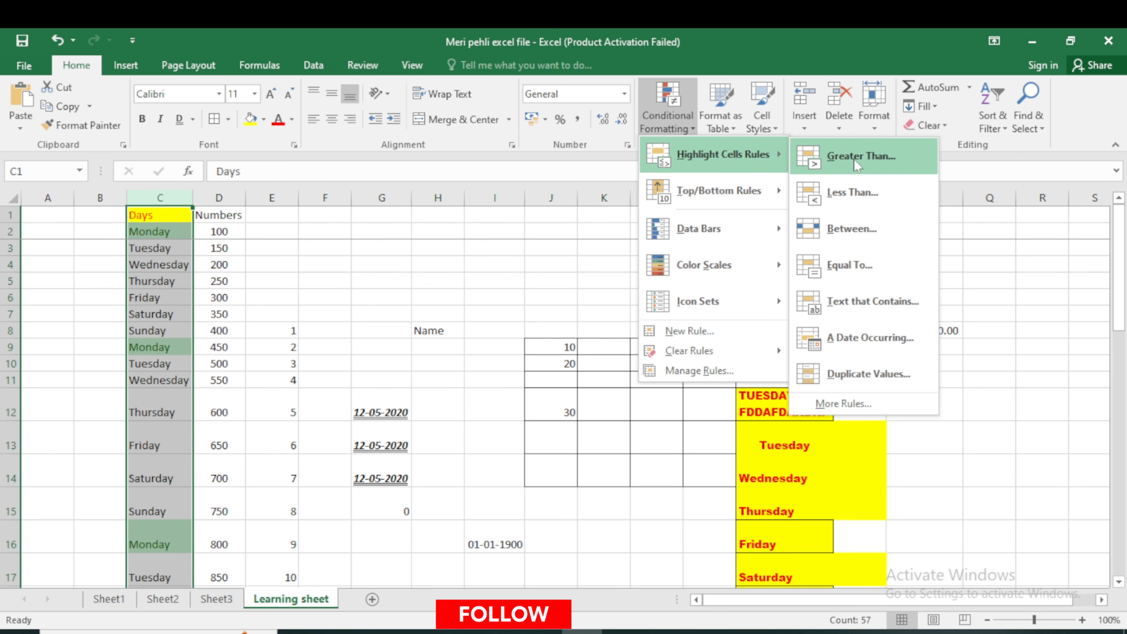
pyautogui.click(832, 262)
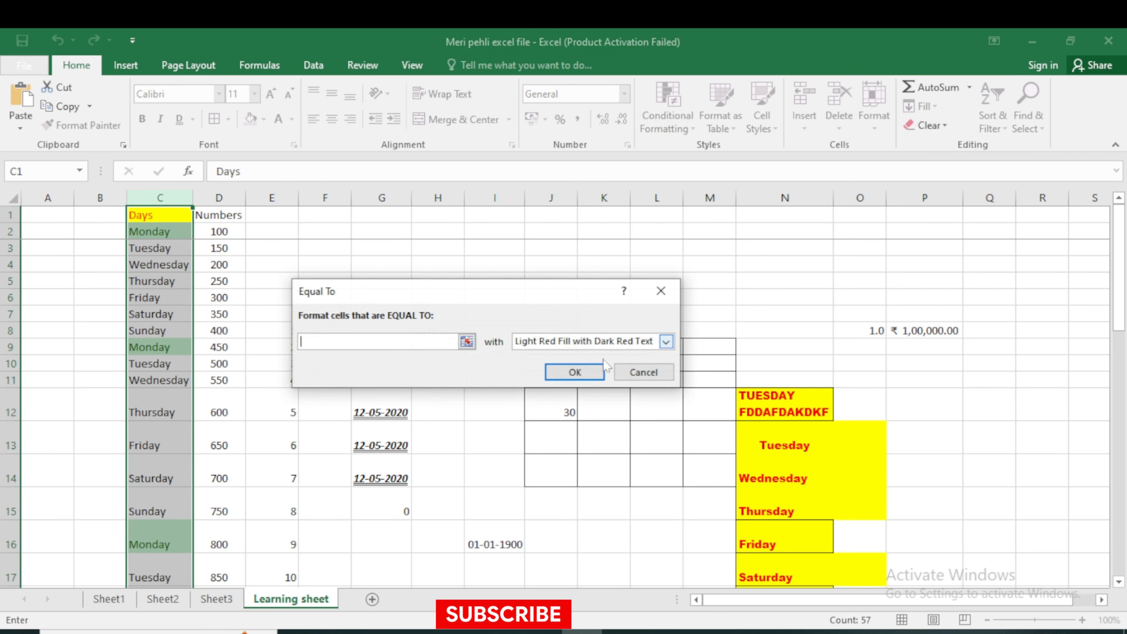
pyautogui.click(466, 341)
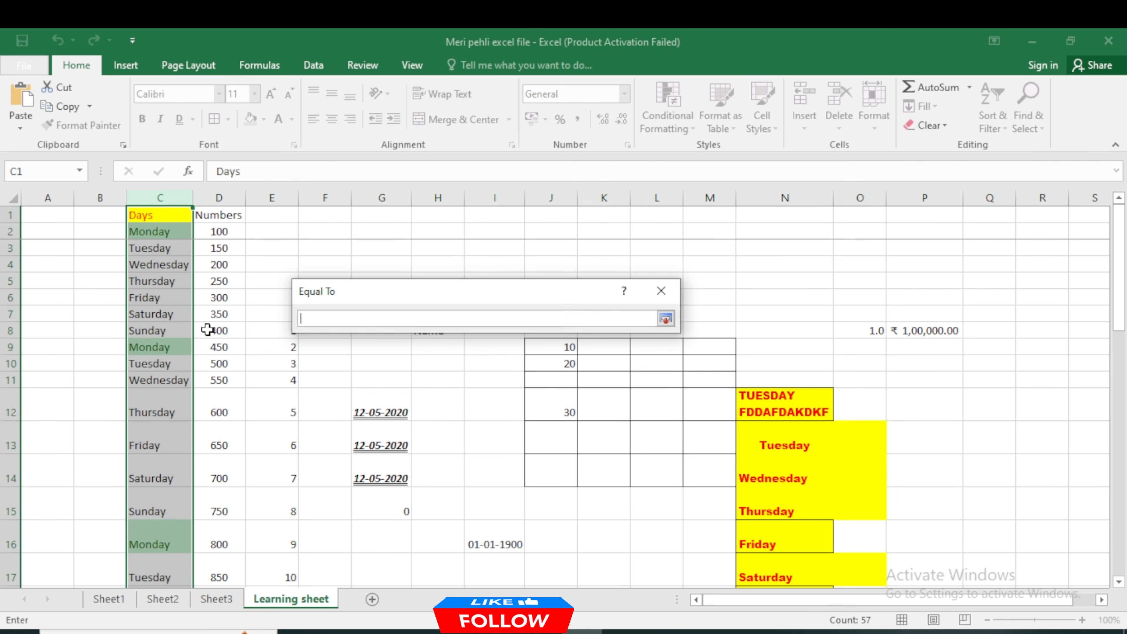
pyautogui.click(159, 248)
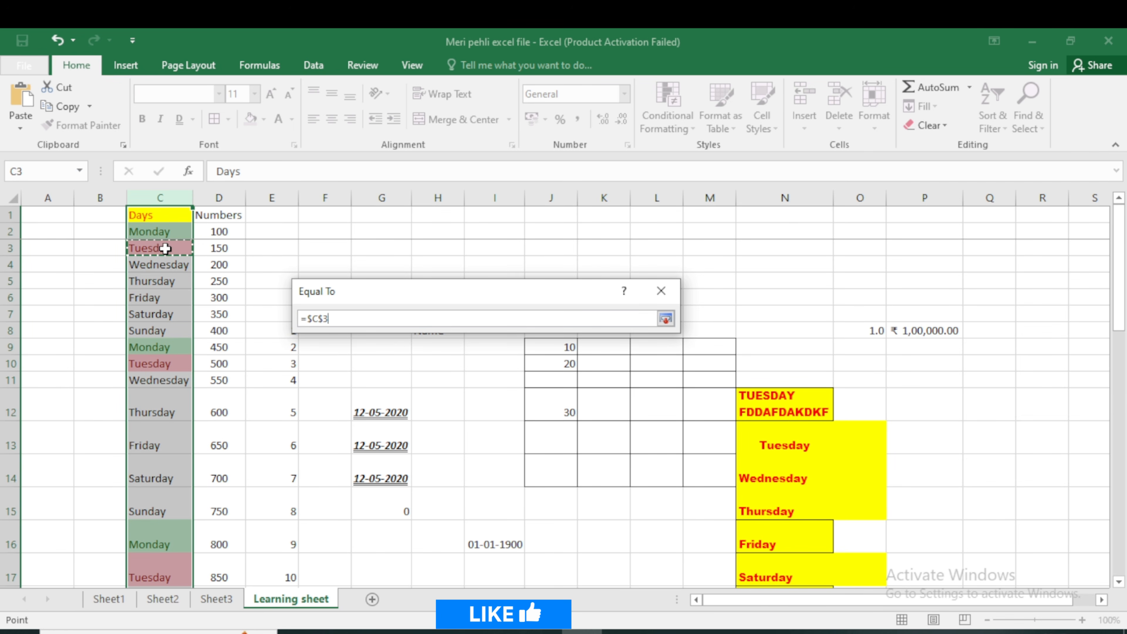
pyautogui.click(665, 318)
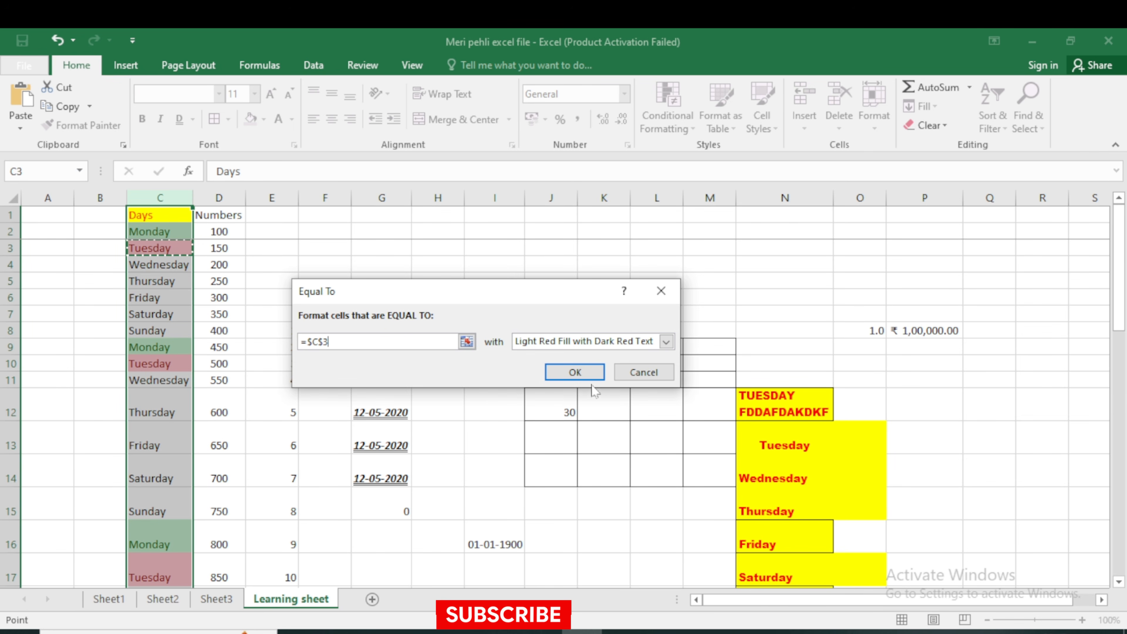
pyautogui.click(575, 371)
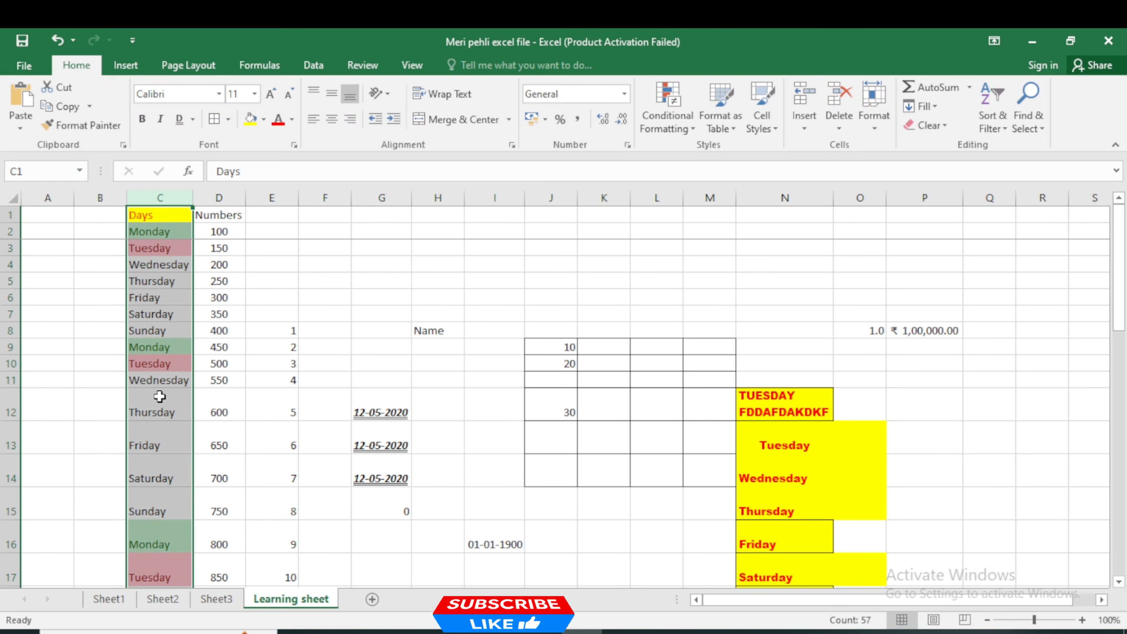
# - Add an Equal To highlight rule to column C for cells matching =$C$4, with Yellow Fill with Dark Yellow Text
pyautogui.click(670, 116)
pyautogui.moveTo(728, 154)
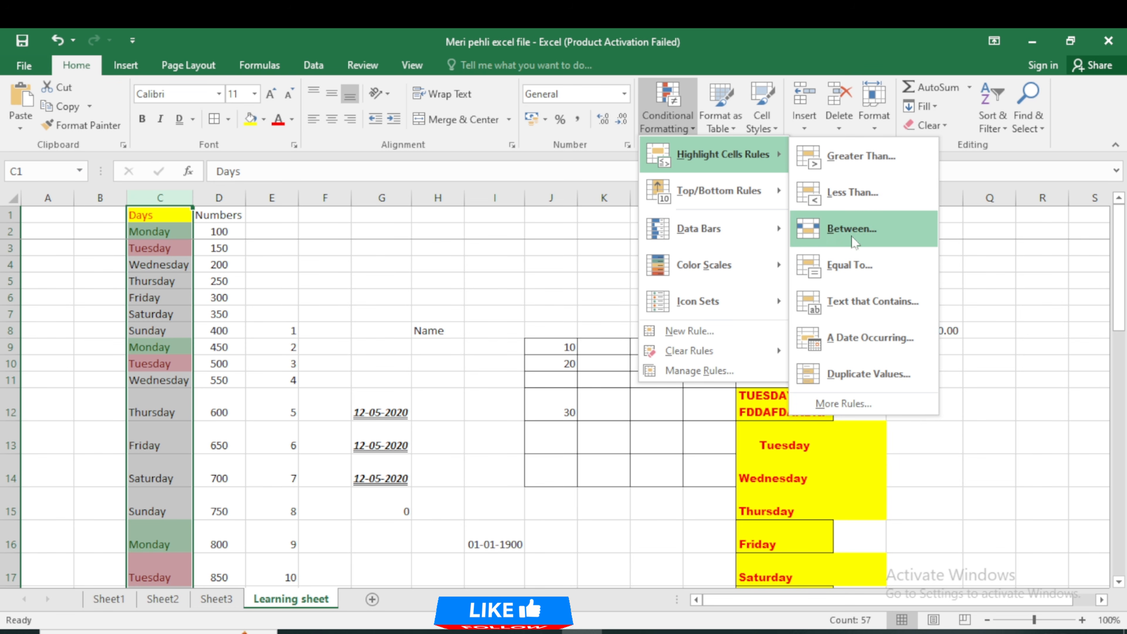
pyautogui.click(838, 271)
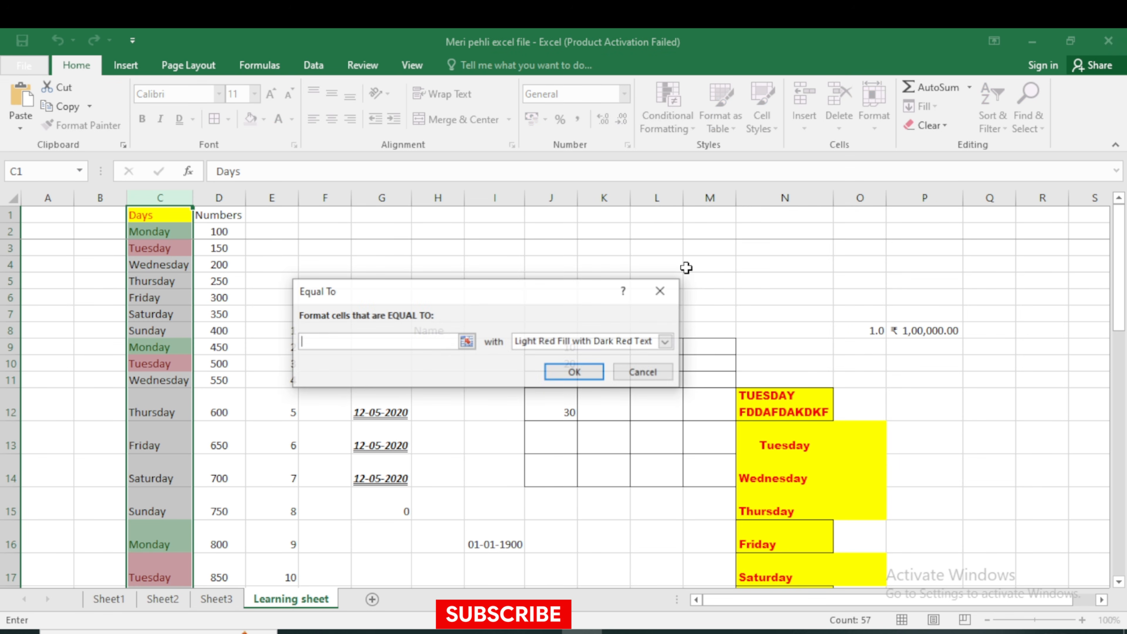
pyautogui.click(467, 341)
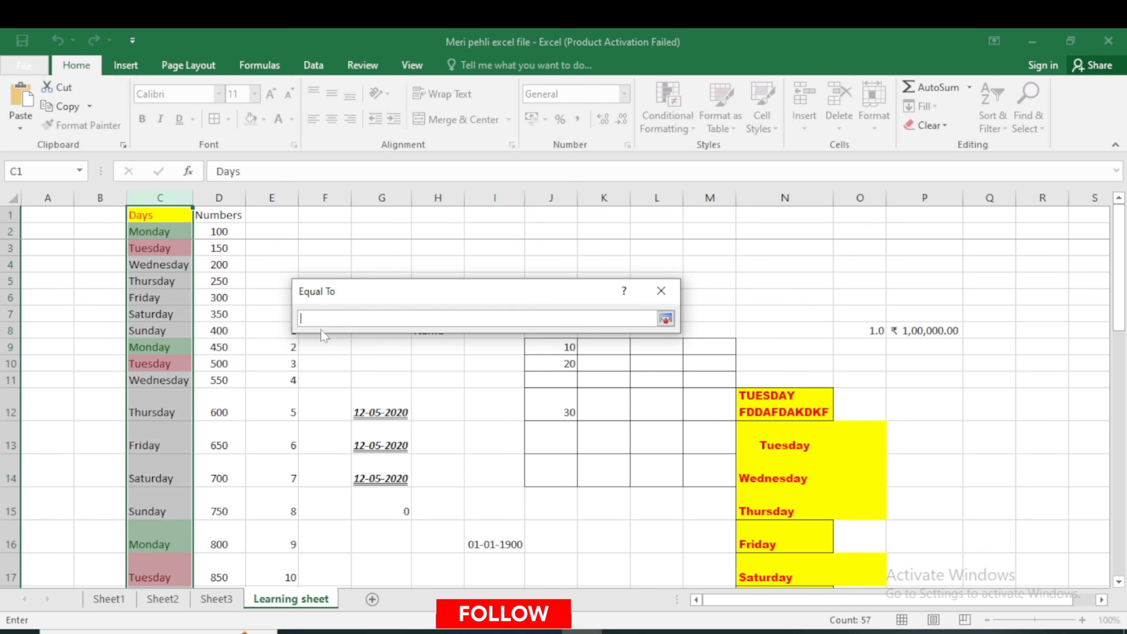
pyautogui.click(162, 265)
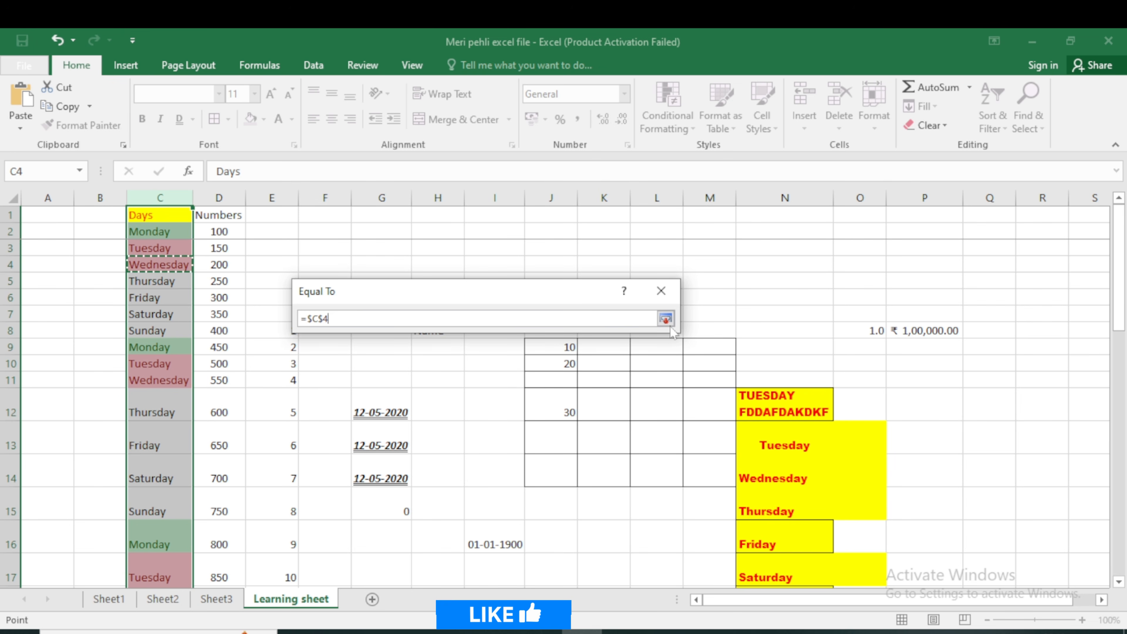
pyautogui.click(666, 318)
pyautogui.click(665, 341)
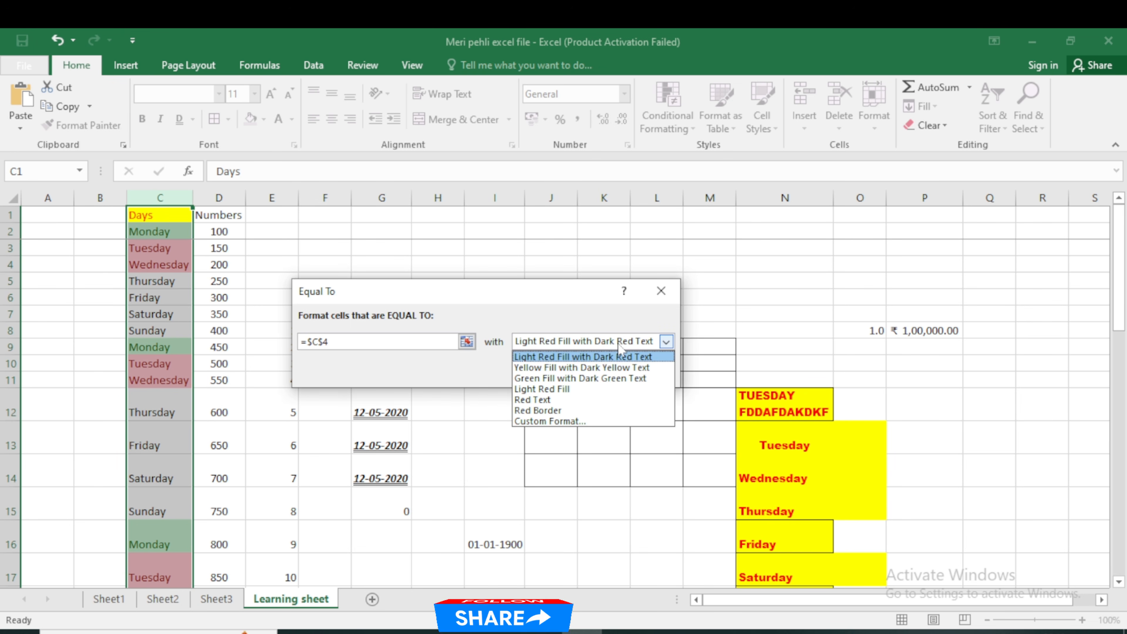
pyautogui.click(554, 367)
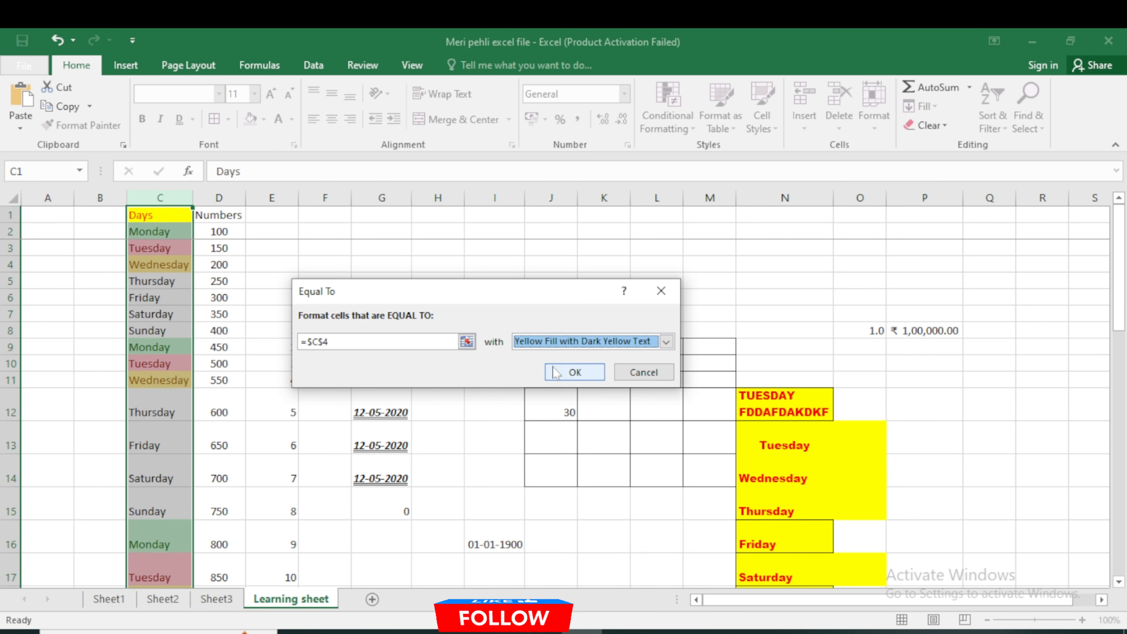
pyautogui.click(575, 372)
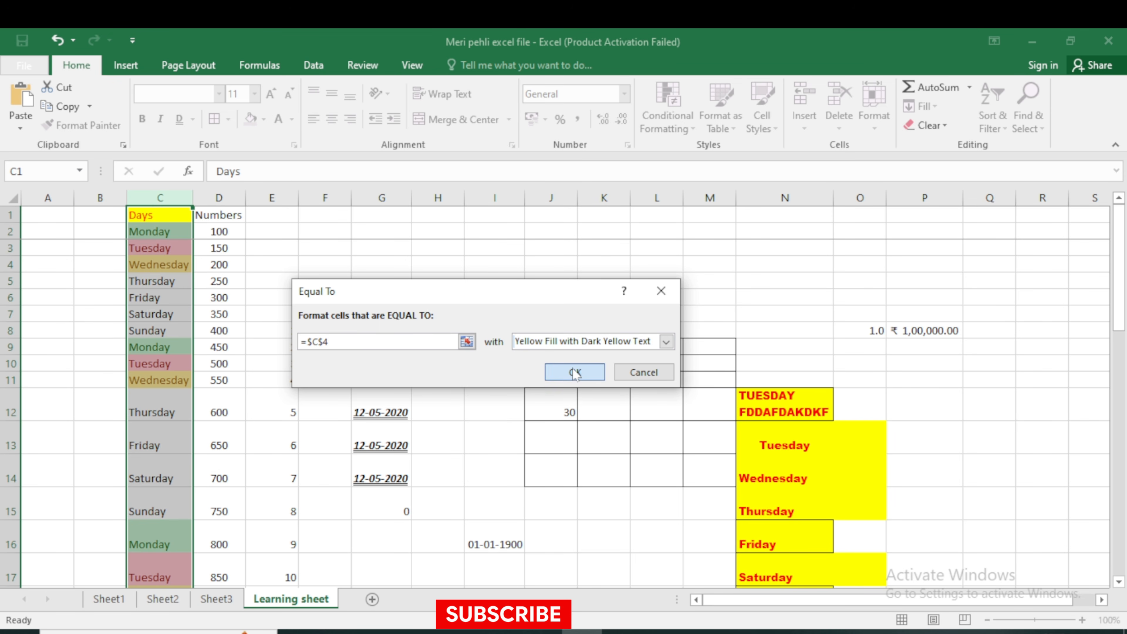
pyautogui.click(159, 297)
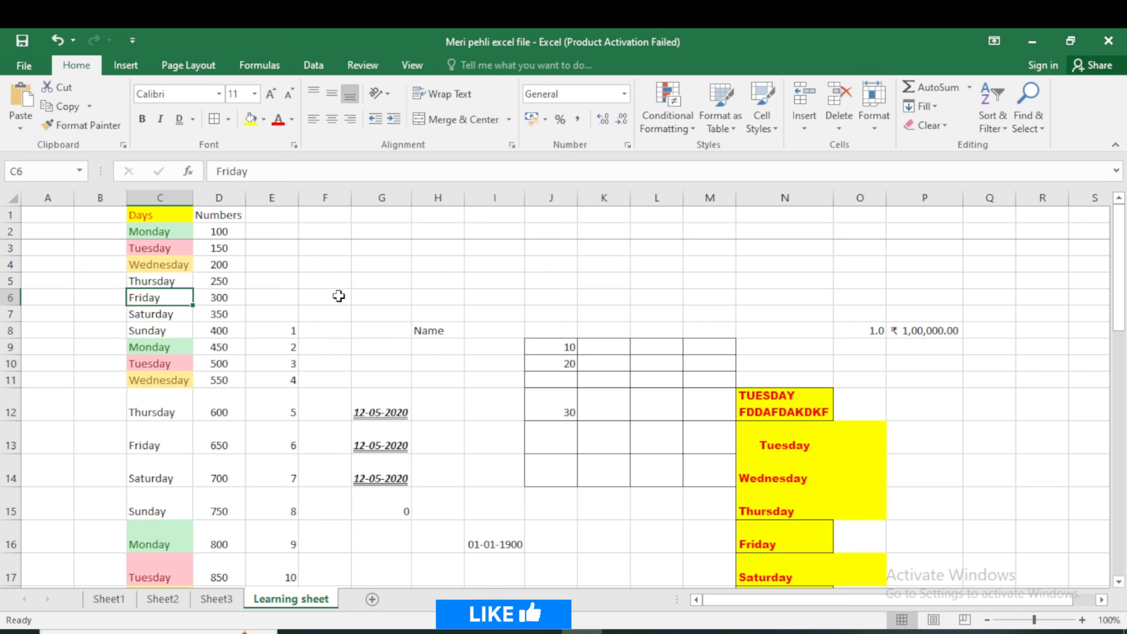
pyautogui.click(667, 111)
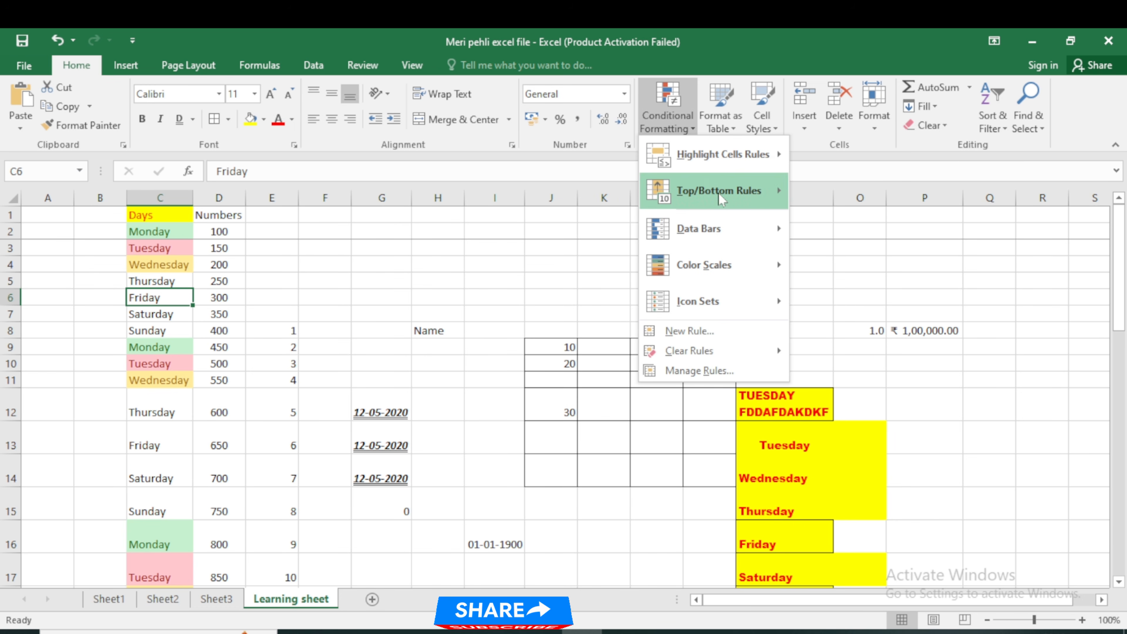
pyautogui.moveTo(718, 161)
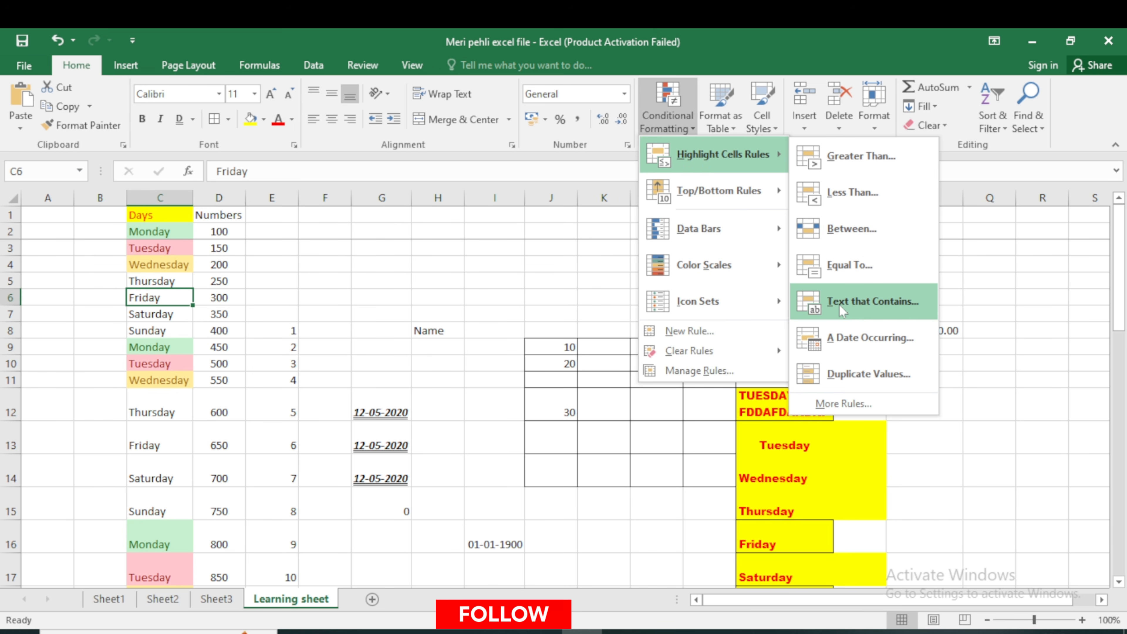
pyautogui.click(857, 301)
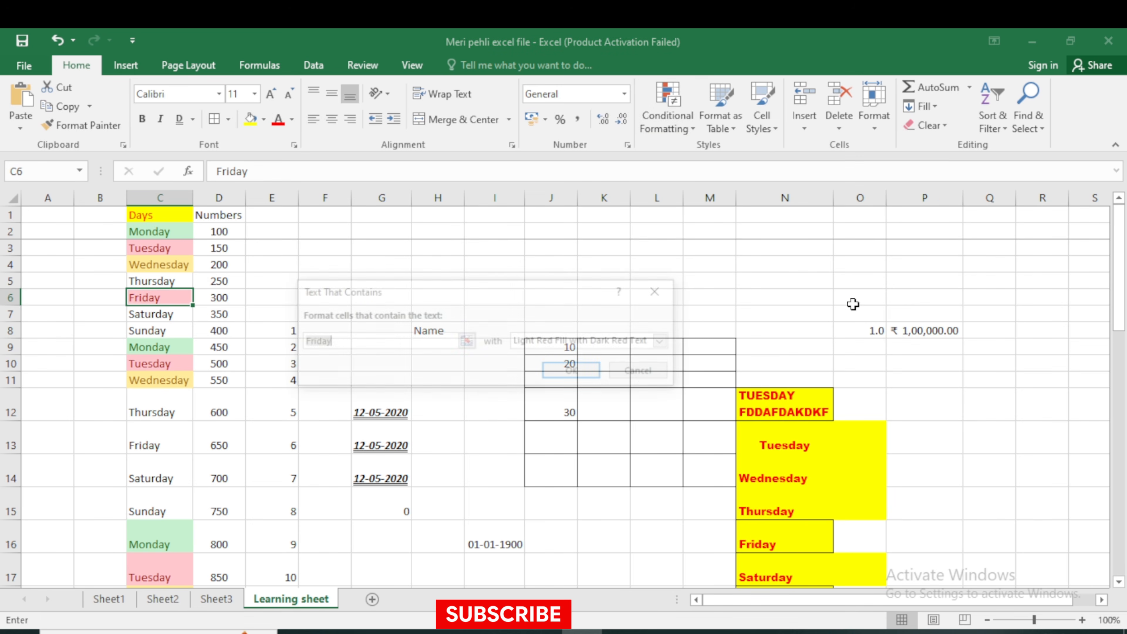
pyautogui.click(365, 340)
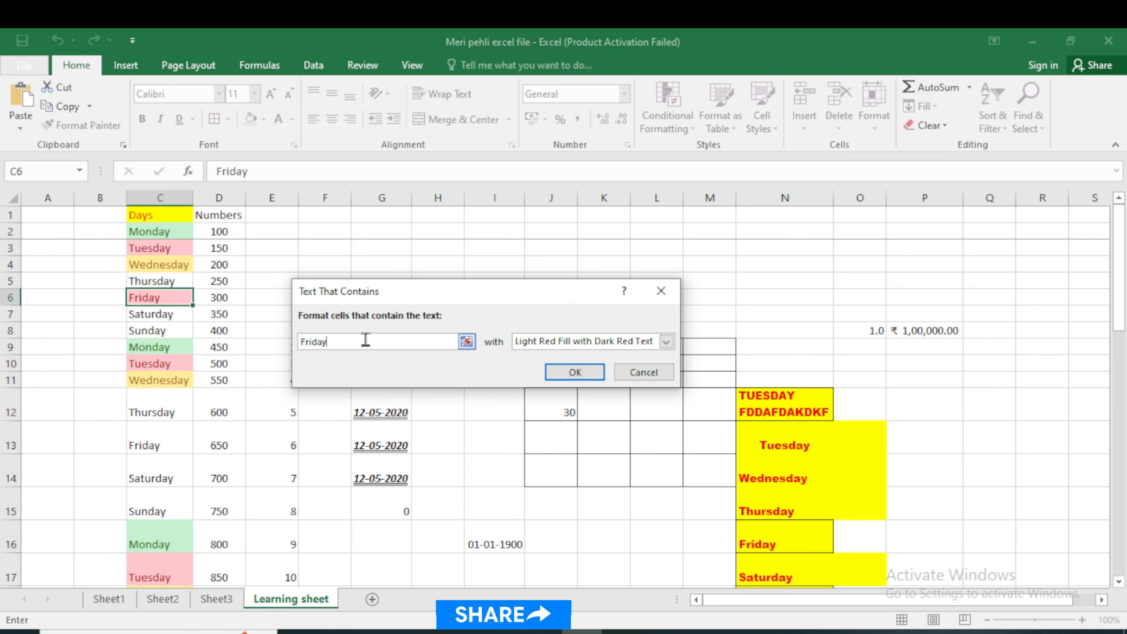
pyautogui.press('BackSpace')
pyautogui.press('BackSpace')
pyautogui.press('BackSpace')
pyautogui.press('BackSpace')
pyautogui.press('BackSpace')
pyautogui.press('BackSpace')
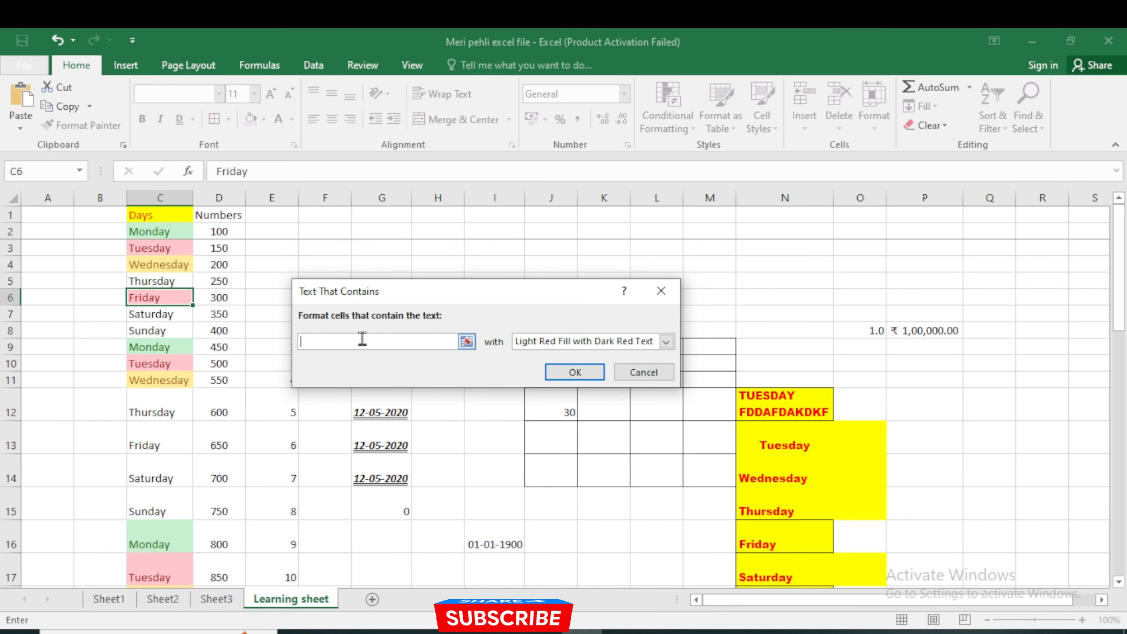
pyautogui.press('Escape')
# - Add a Text That Contains highlight rule to column C for "t", with Light Red Fill with Dark Red Text
pyautogui.click(160, 197)
pyautogui.click(668, 115)
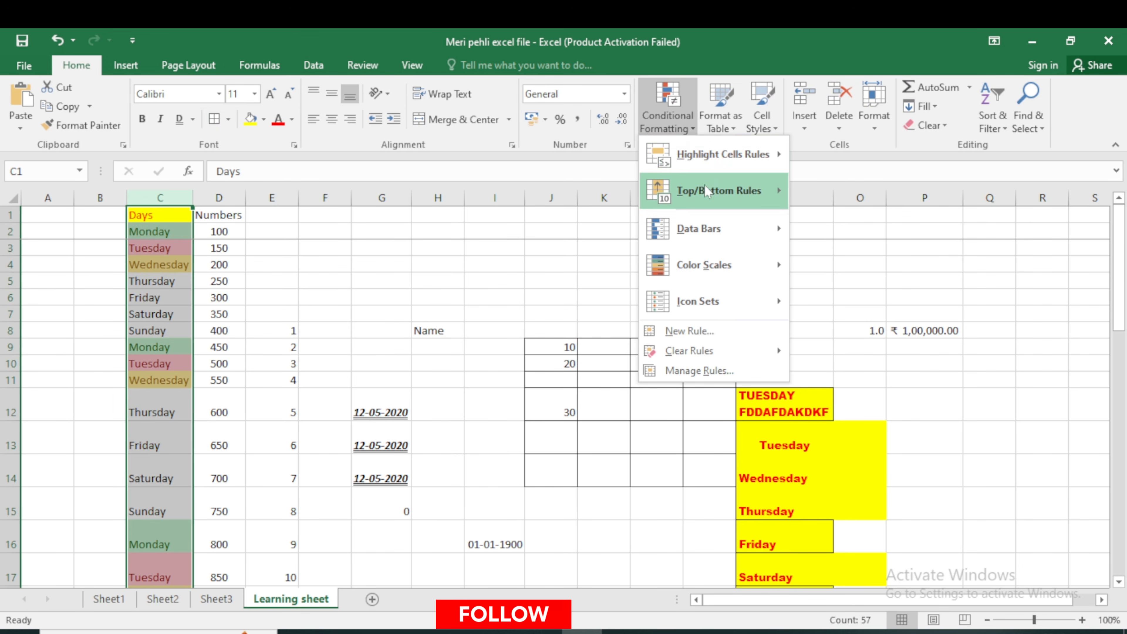
pyautogui.moveTo(723, 154)
pyautogui.click(861, 310)
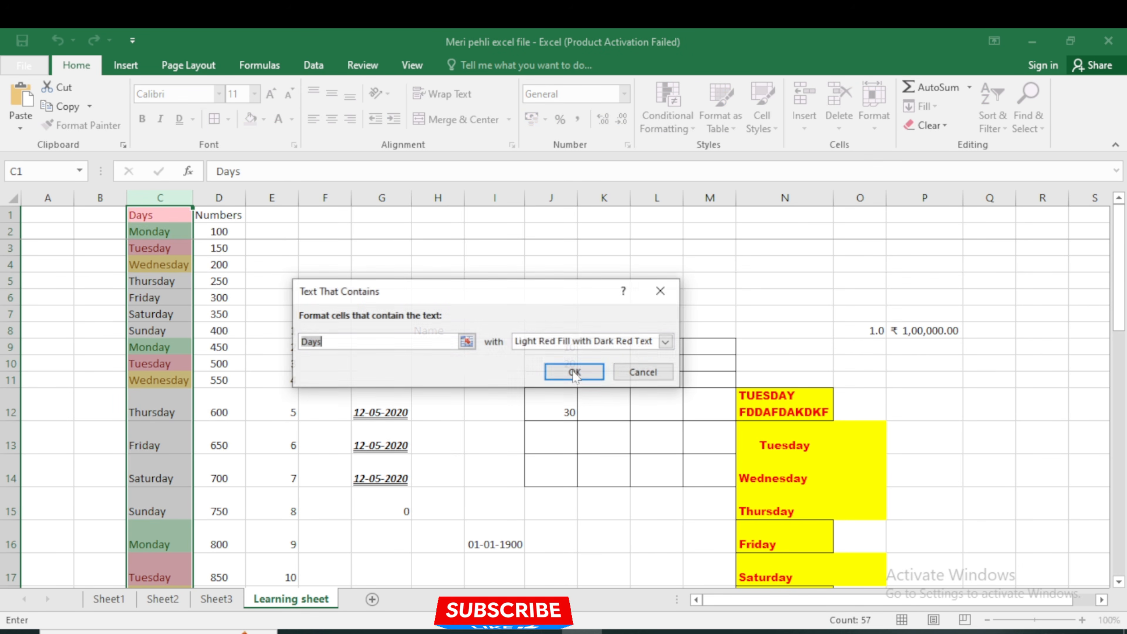
pyautogui.write('t')
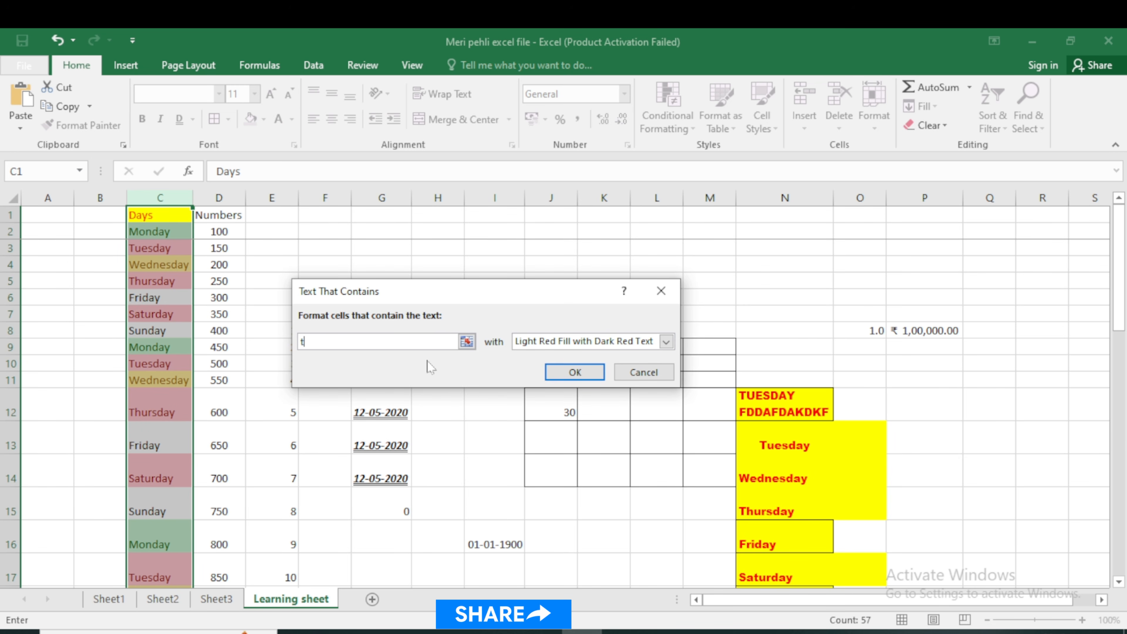
pyautogui.click(575, 372)
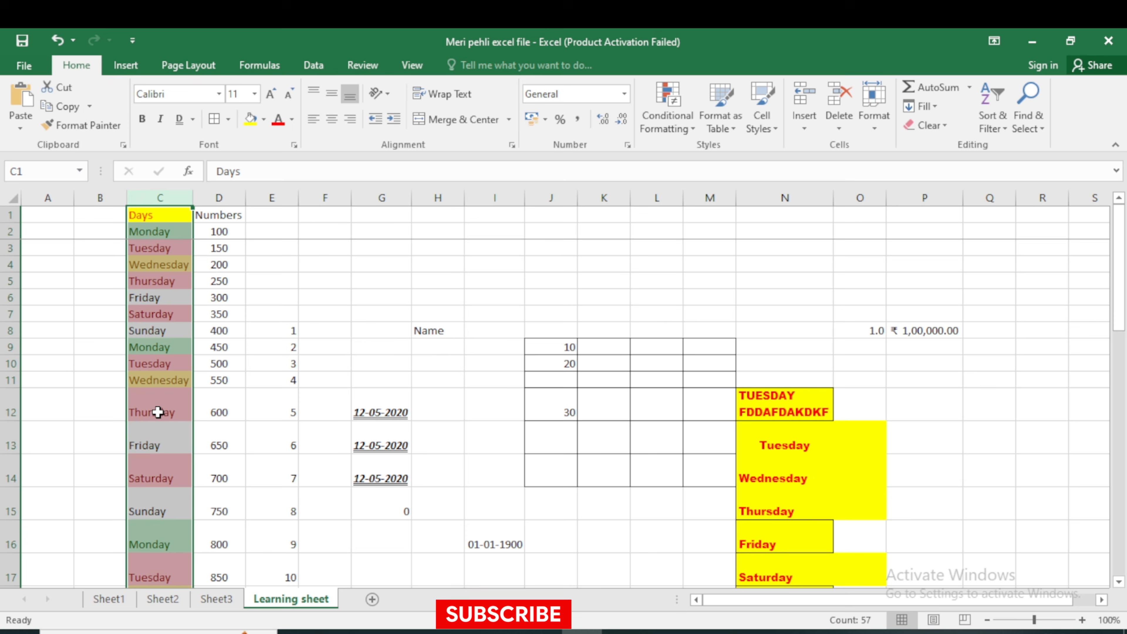
# - Insert an extra "Friday" cell next to the first Friday in column C, shifting the days below down
pyautogui.click(666, 115)
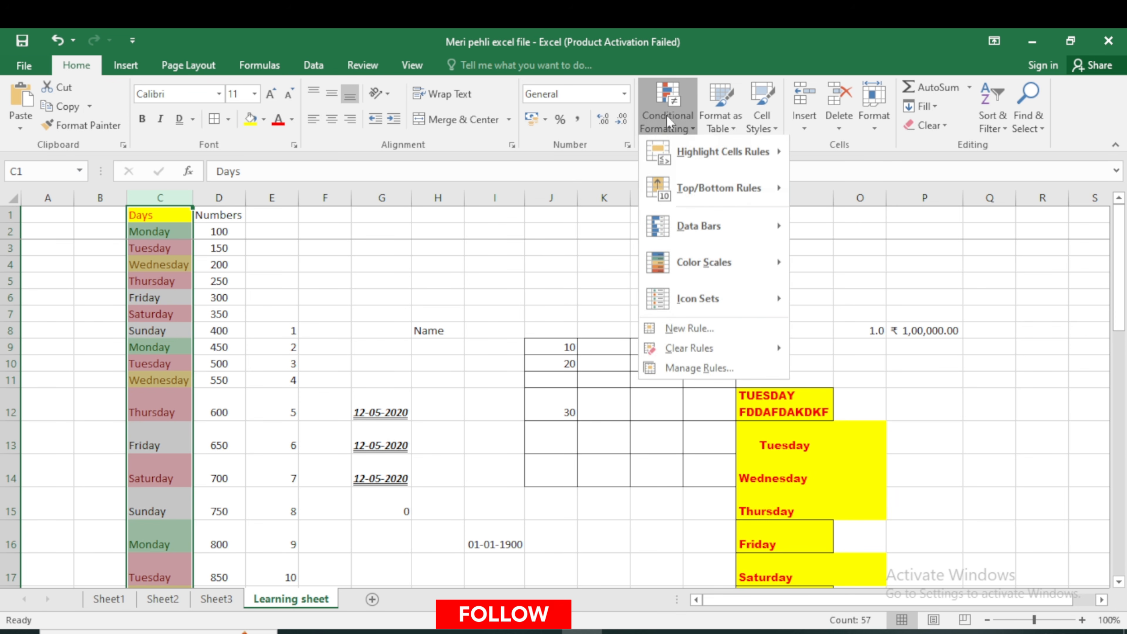
pyautogui.moveTo(723, 156)
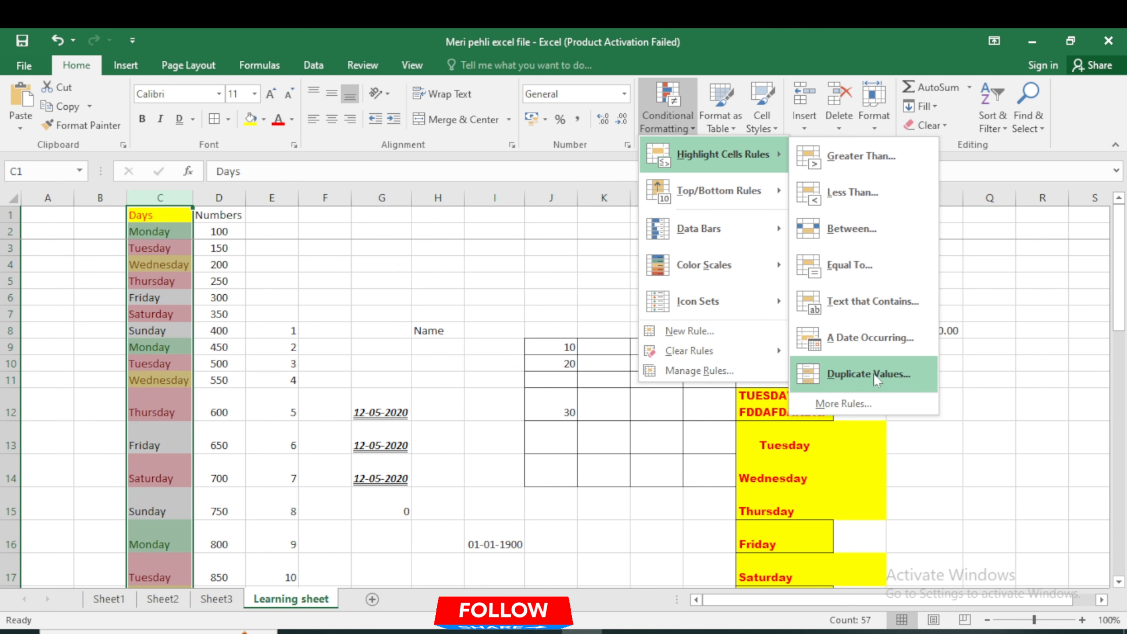
pyautogui.click(553, 299)
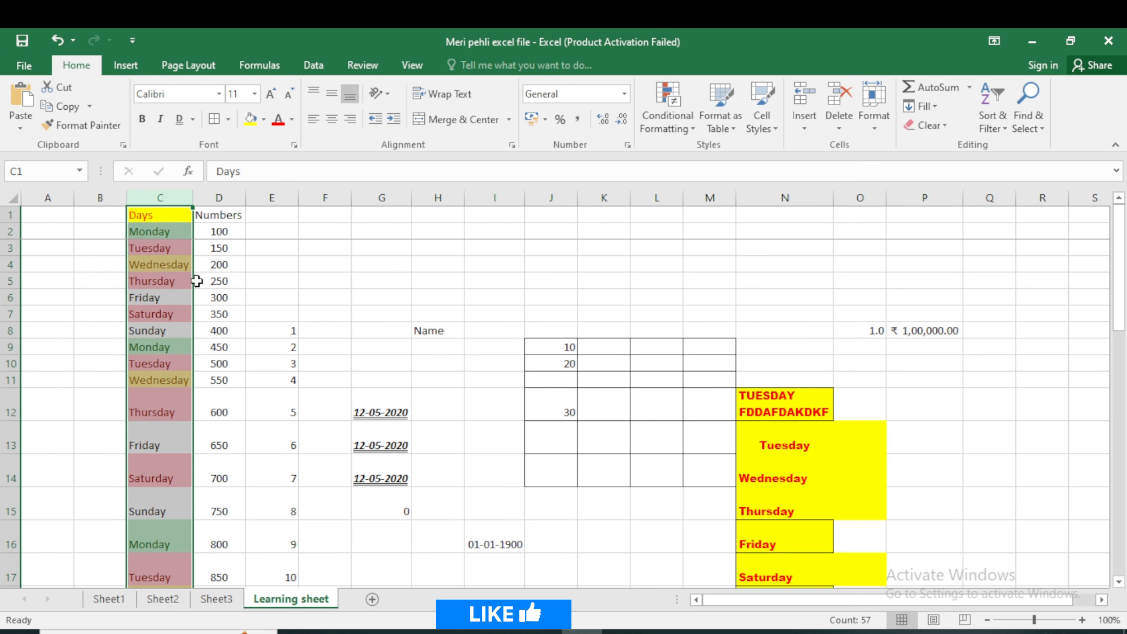
pyautogui.click(150, 281)
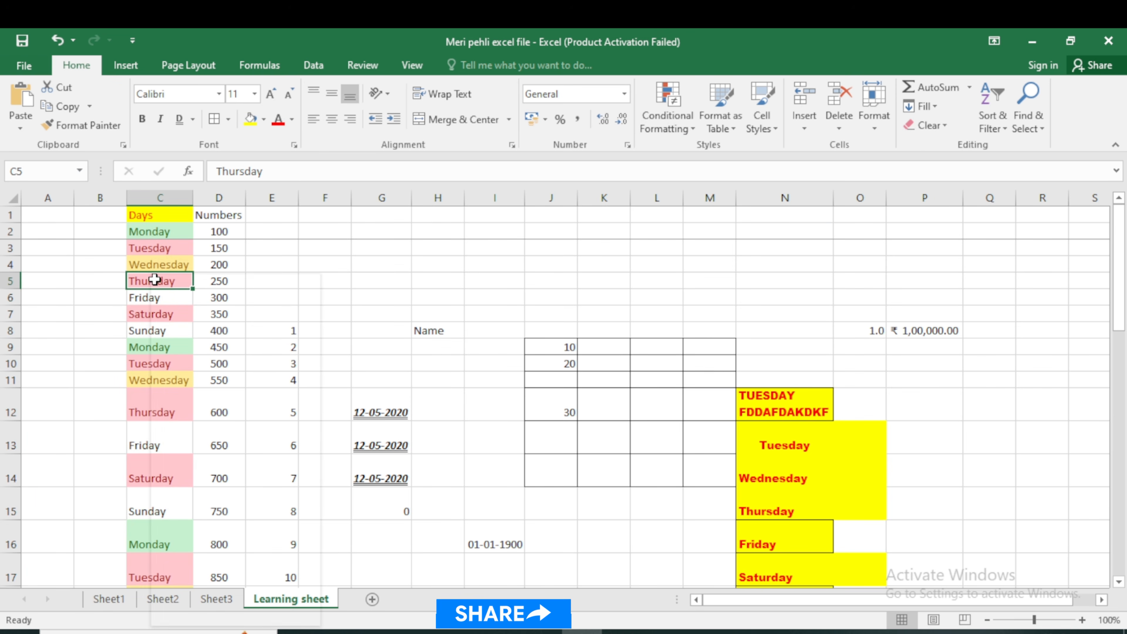
pyautogui.rightClick(151, 281)
# - Add a Duplicate Values highlight rule to column C with Light Red Fill with Dark Red Text
pyautogui.click(160, 197)
pyautogui.click(667, 107)
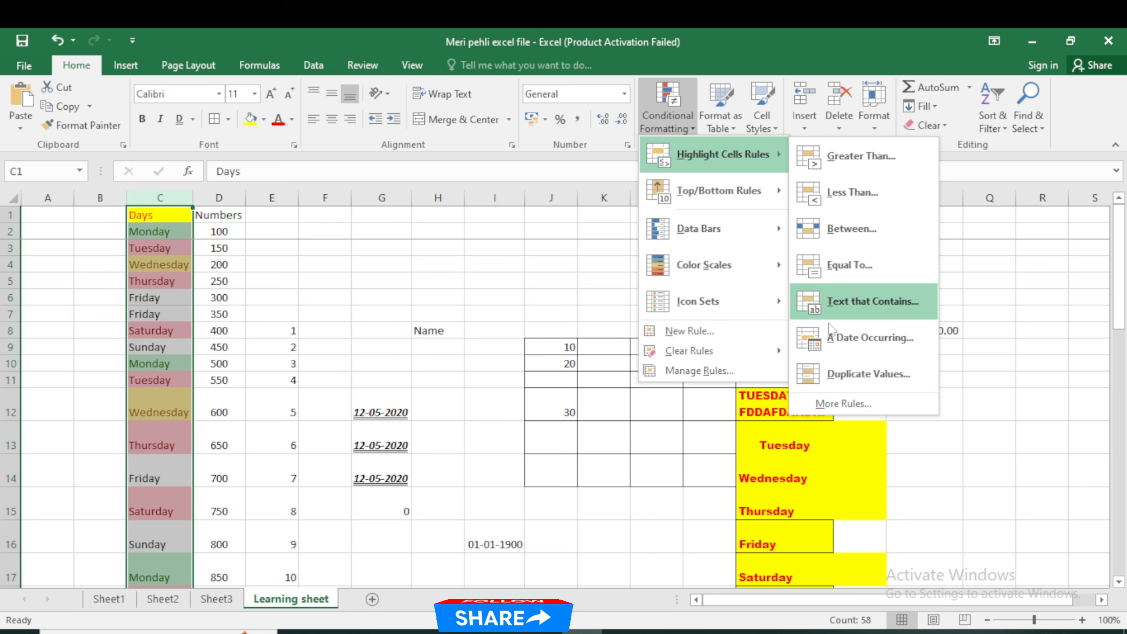
pyautogui.click(833, 382)
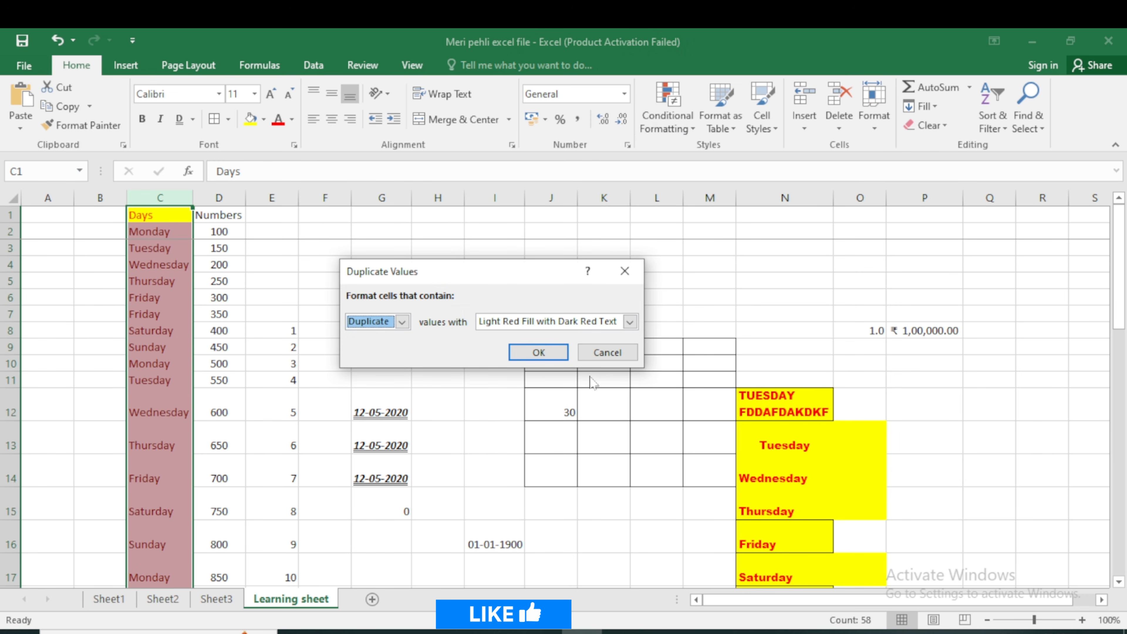
pyautogui.click(534, 353)
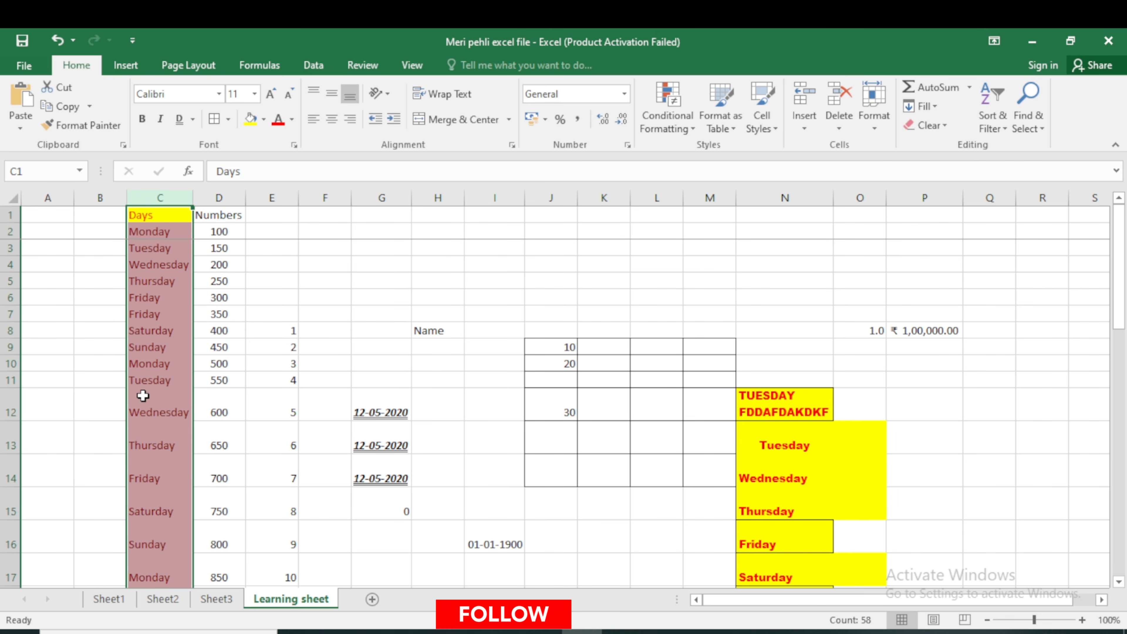
# - Undo the Duplicate Values rule and the insertion of the extra "Friday" cell in column C
pyautogui.hotkey('ctrl', 'z')
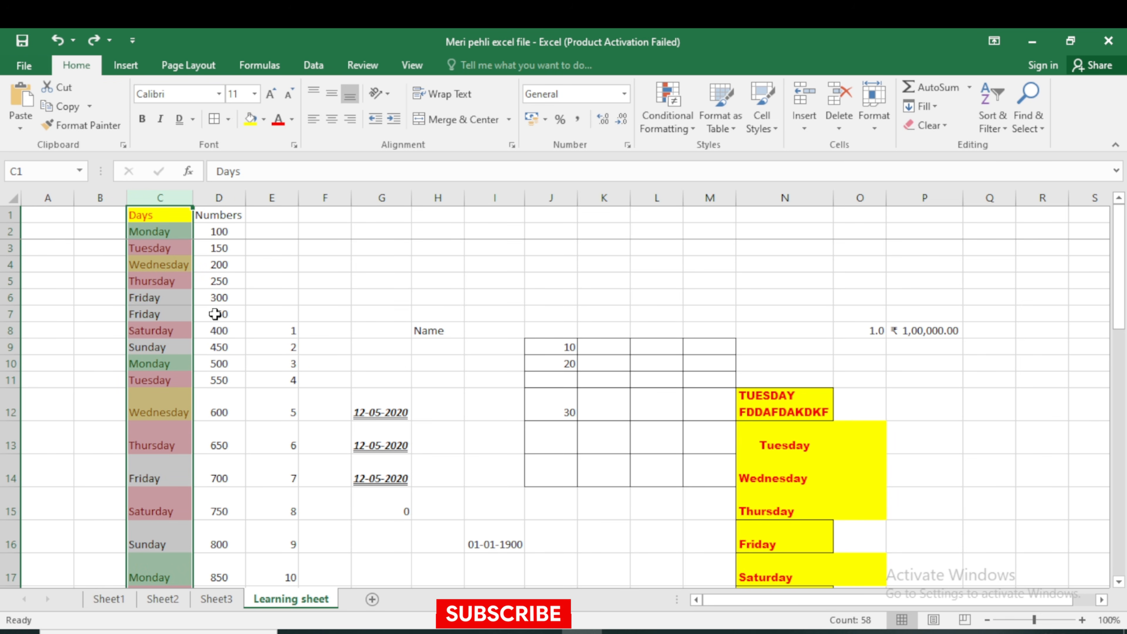
pyautogui.click(233, 281)
pyautogui.rightClick(222, 298)
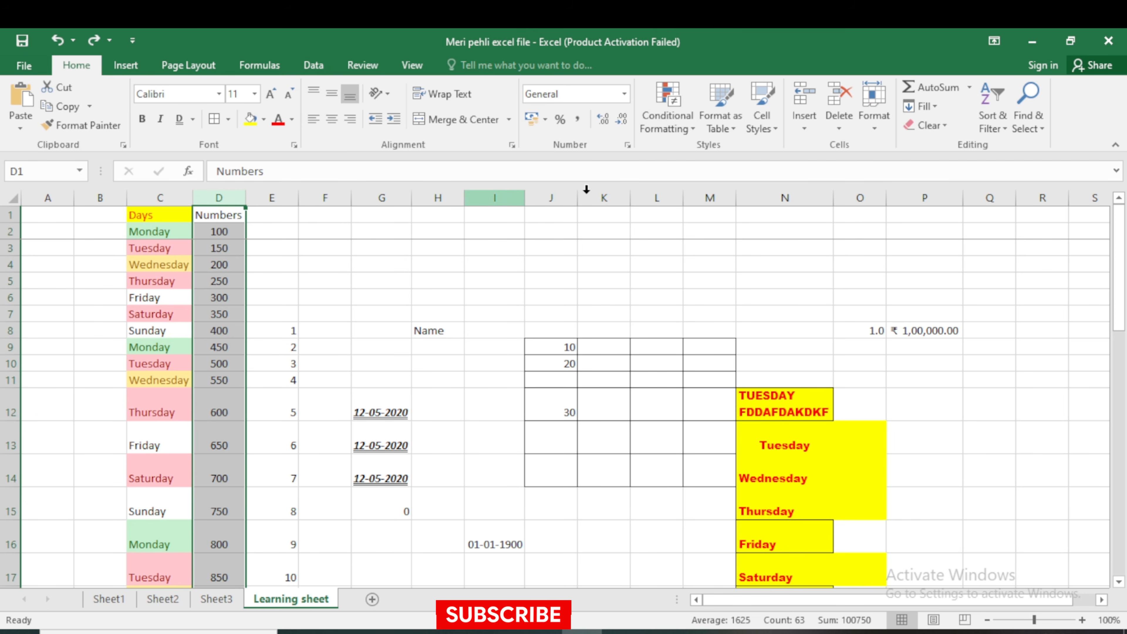
# - Add a Greater Than 800 highlight rule to column D with Light Red Fill with Dark Red Text, and review the highlighted numbers
pyautogui.click(679, 118)
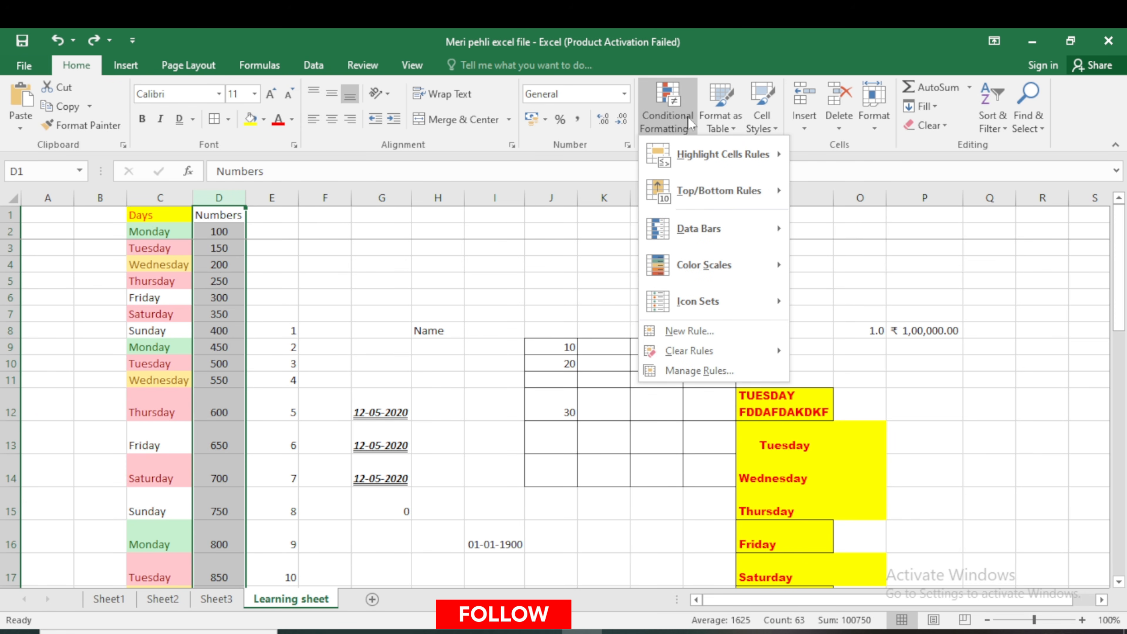
pyautogui.moveTo(781, 155)
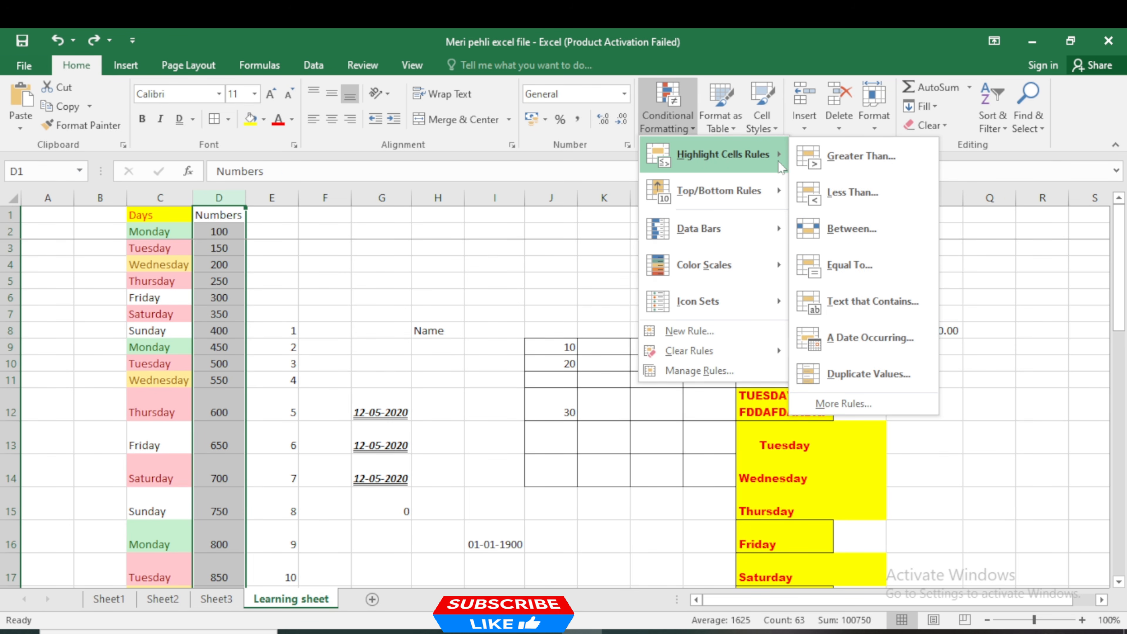
pyautogui.click(868, 157)
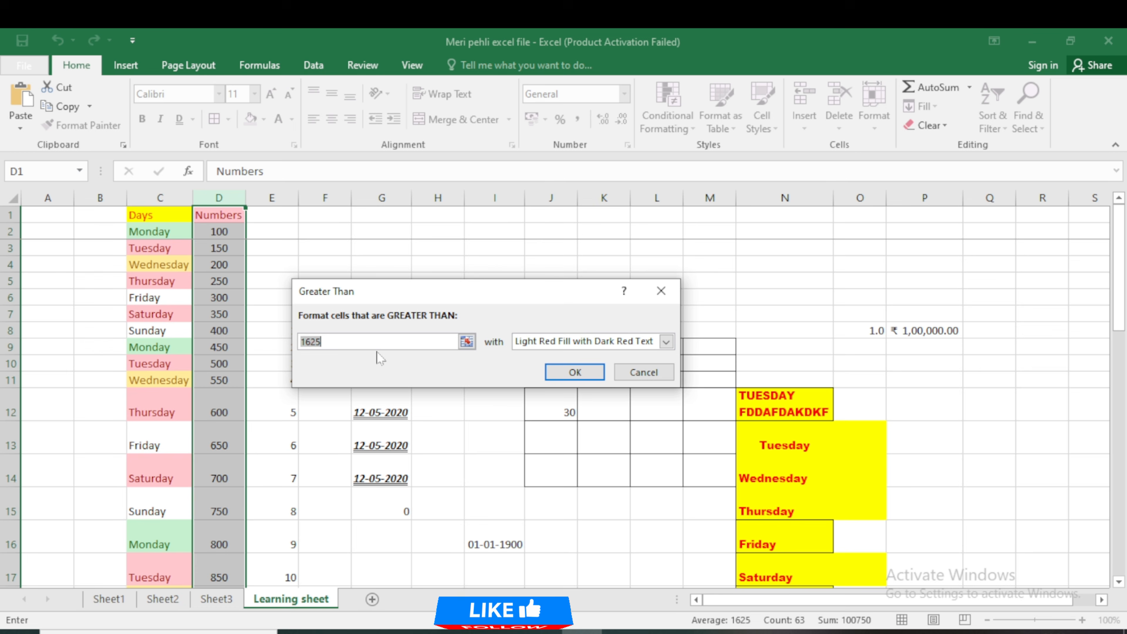
pyautogui.write('800')
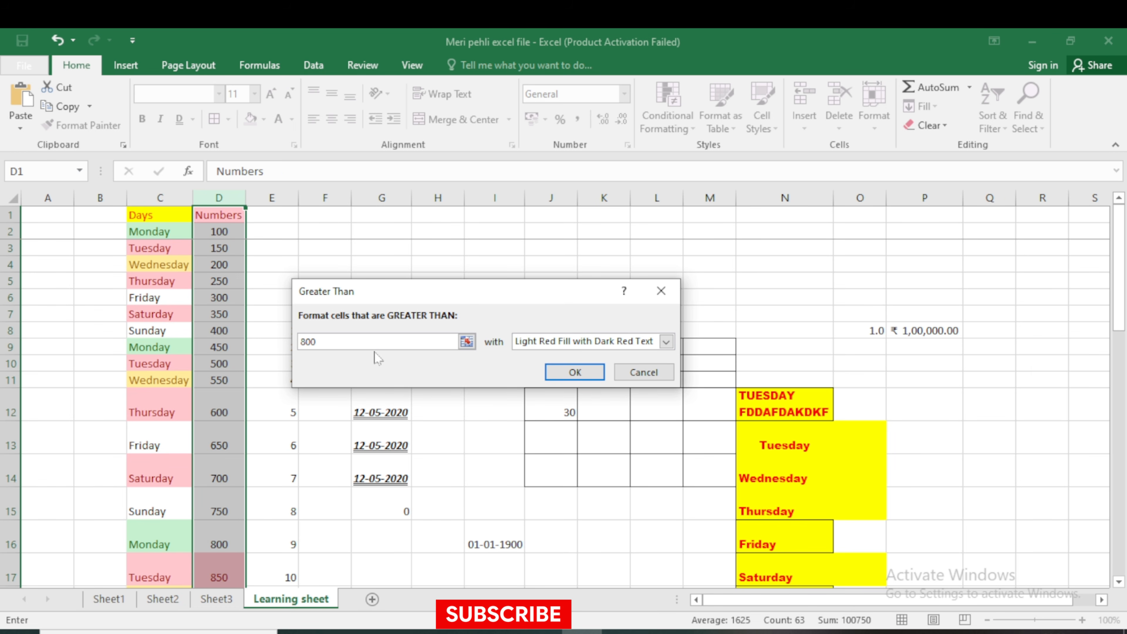
pyautogui.click(574, 372)
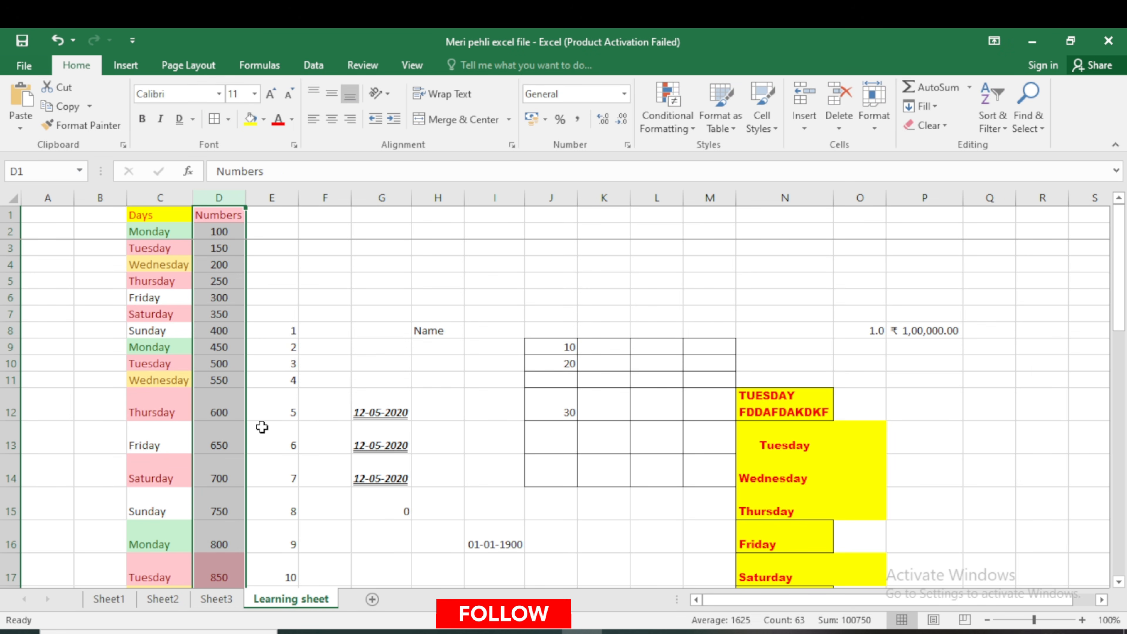
pyautogui.scroll(-5, 248, 444)
pyautogui.scroll(4, 208, 403)
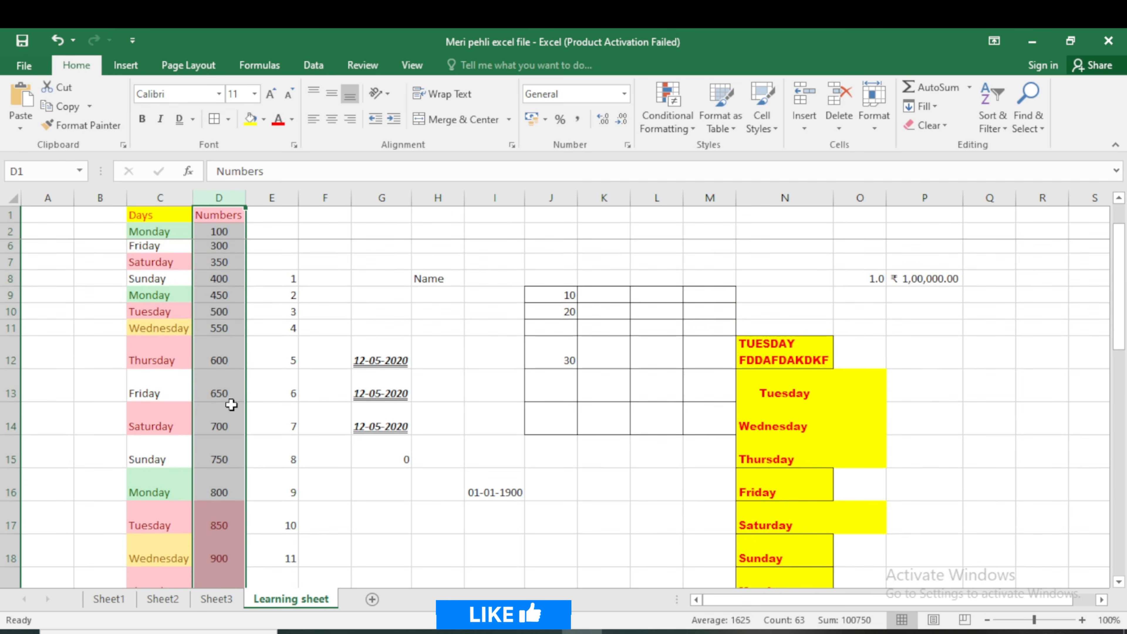
pyautogui.scroll(-10, 231, 405)
pyautogui.scroll(11, 234, 436)
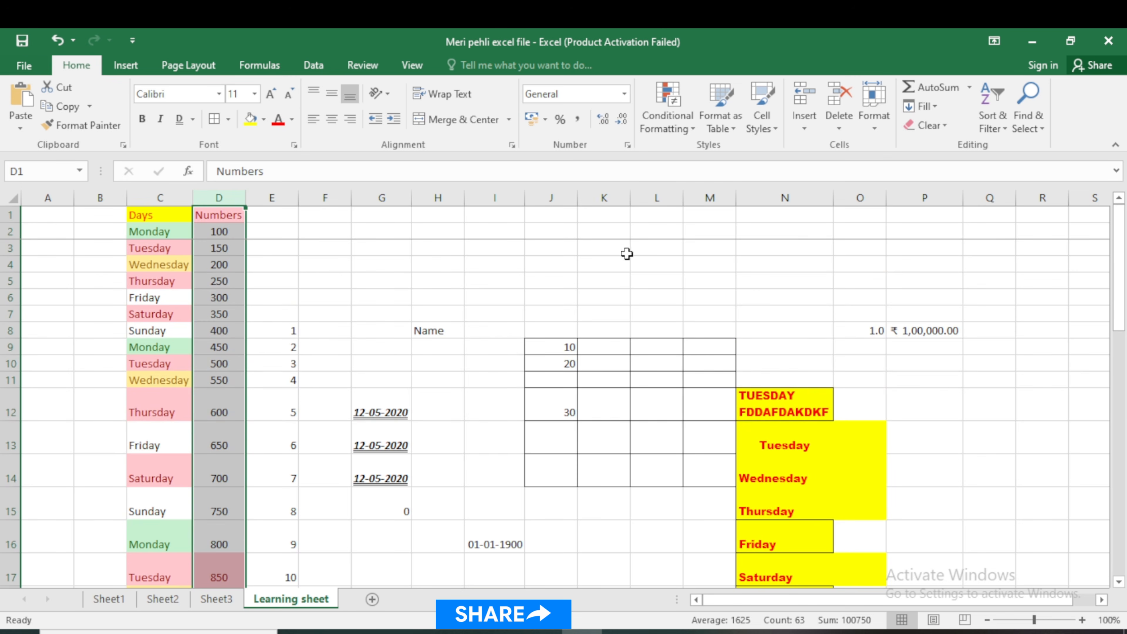
# - Add a Less Than 250 highlight rule to column D with Light Red Fill with Dark Red Text
pyautogui.click(670, 127)
pyautogui.moveTo(718, 155)
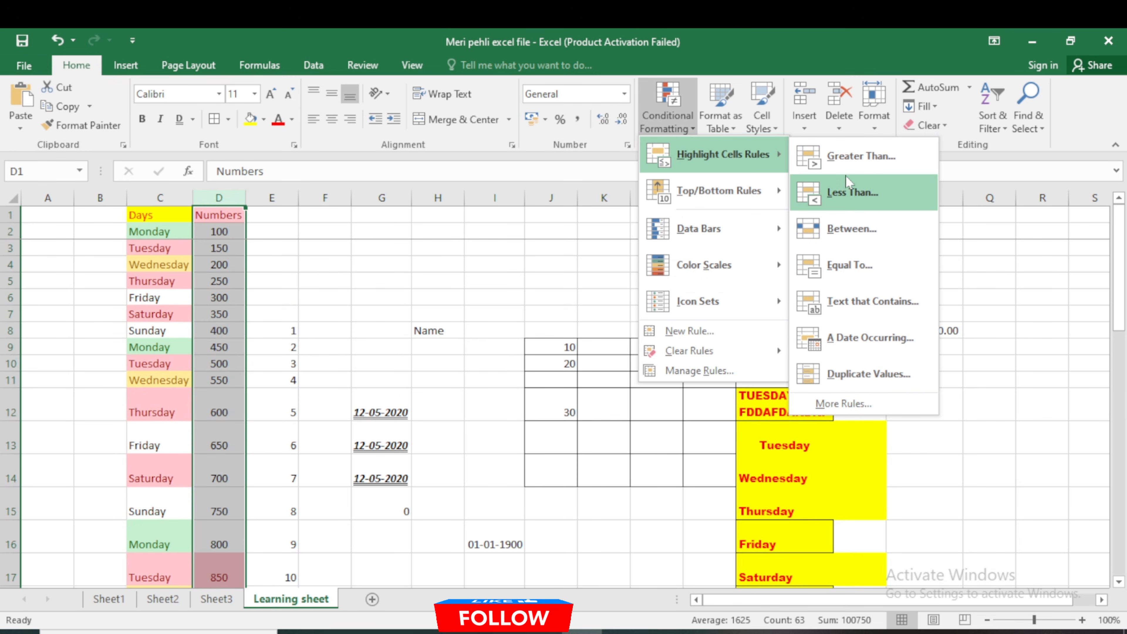
pyautogui.click(846, 196)
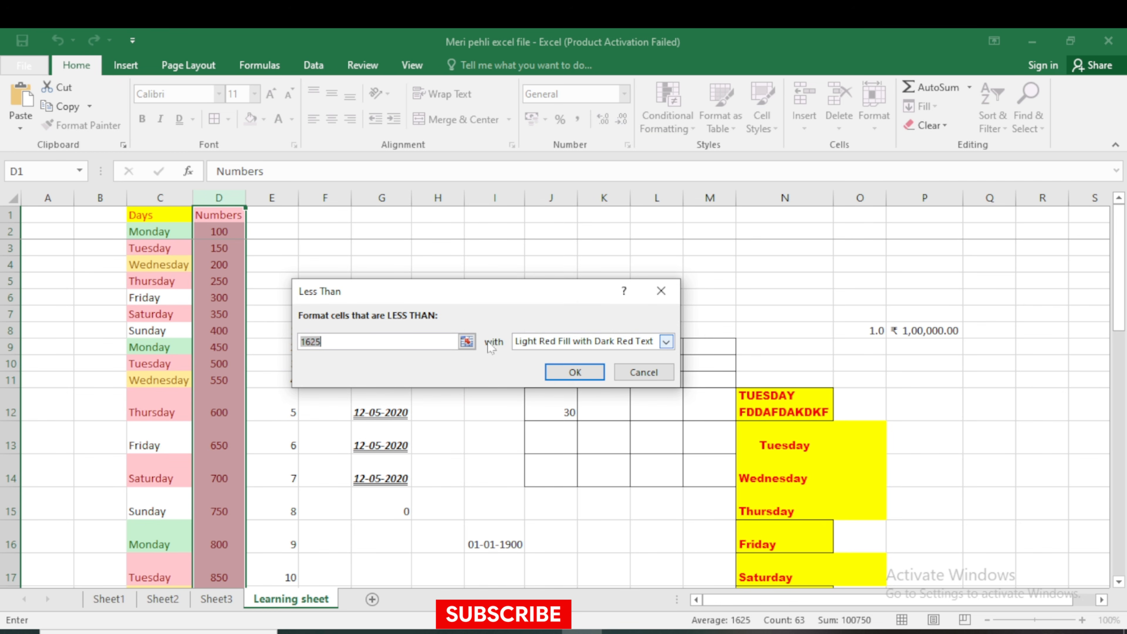
pyautogui.click(355, 343)
pyautogui.doubleClick(355, 344)
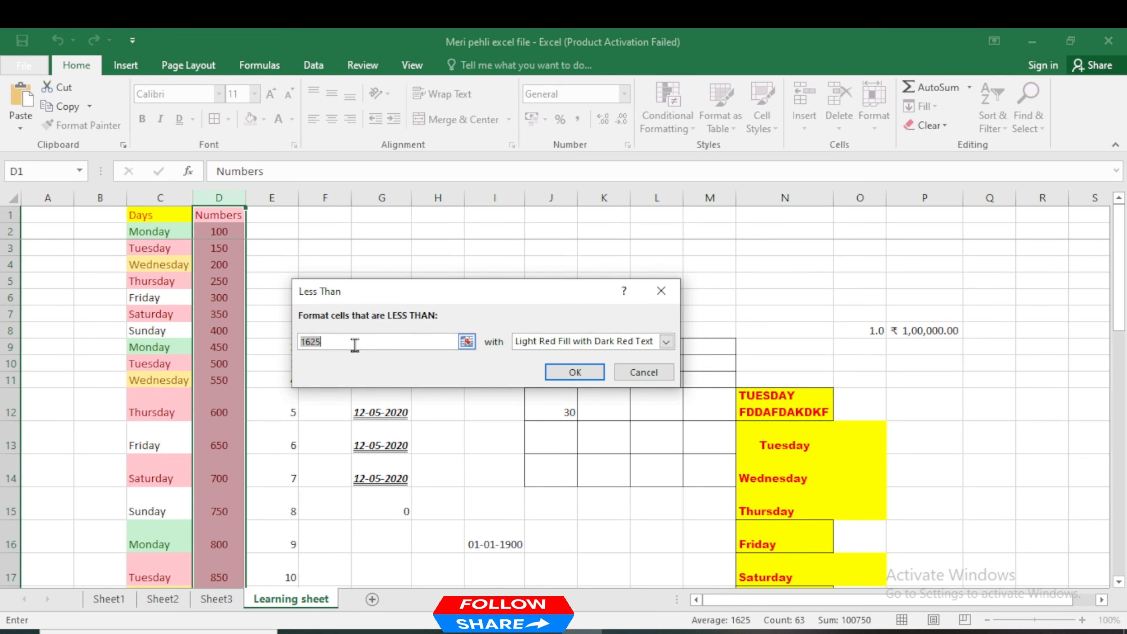
pyautogui.write('250')
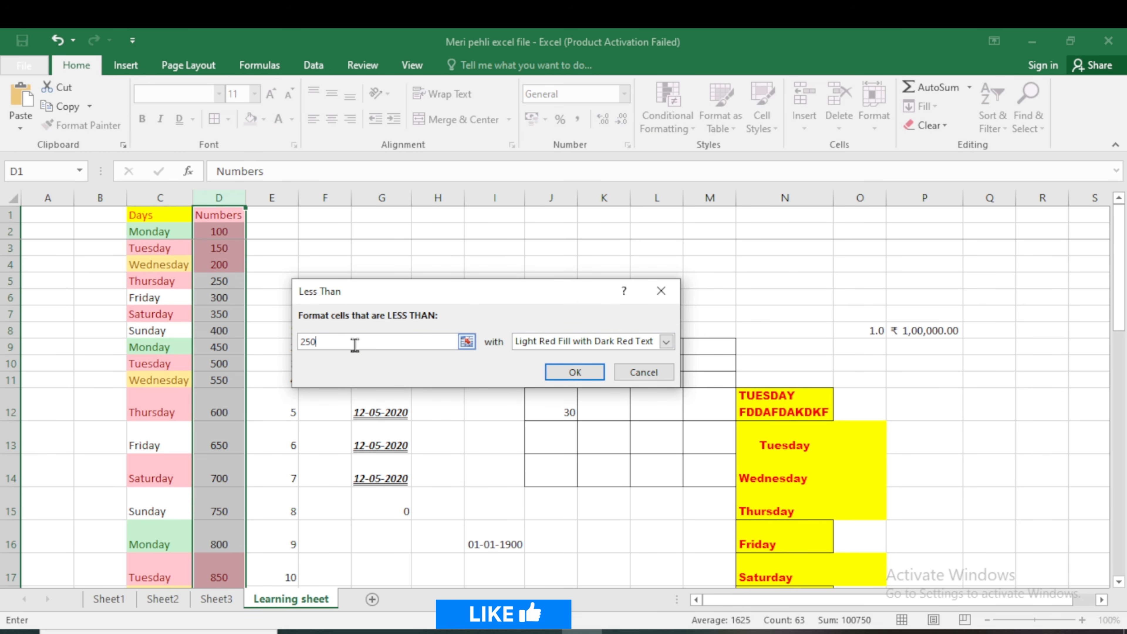
pyautogui.click(570, 372)
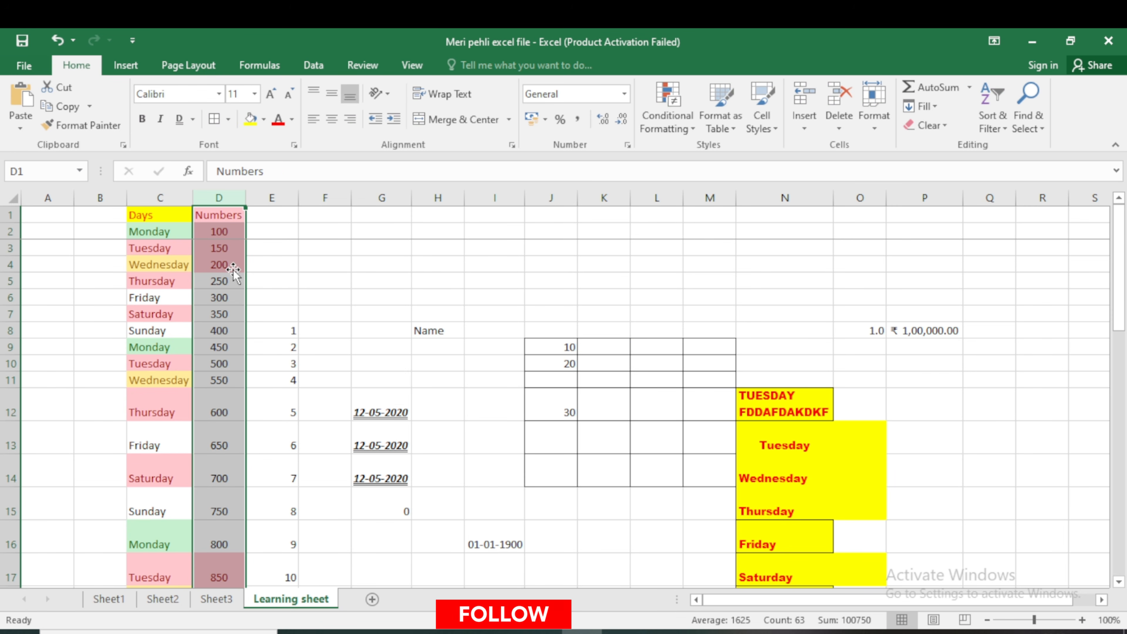
# - Add a Between highlight rule to column D for values from 300 to 700, with Light Red Fill with Dark Red Text
pyautogui.click(667, 129)
pyautogui.moveTo(730, 157)
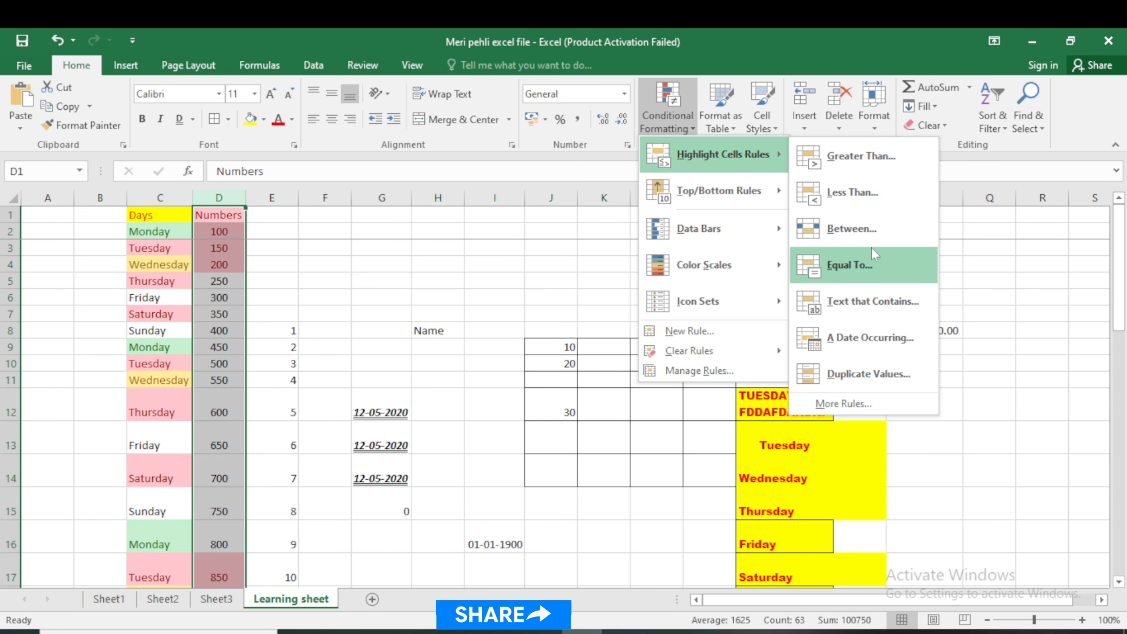
pyautogui.click(851, 229)
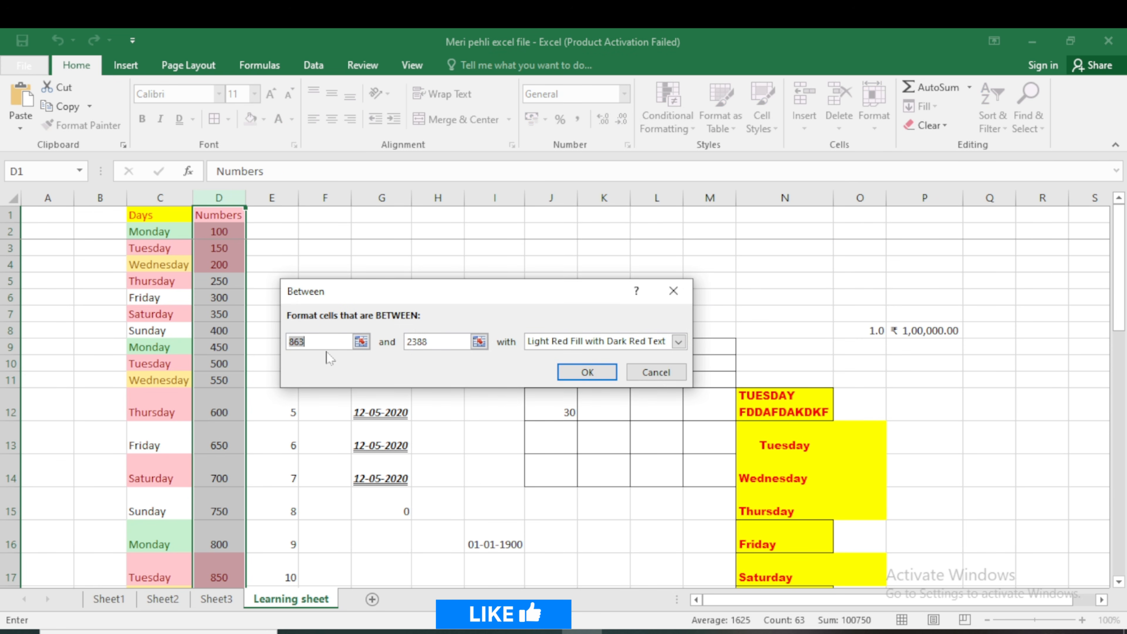
pyautogui.write('300')
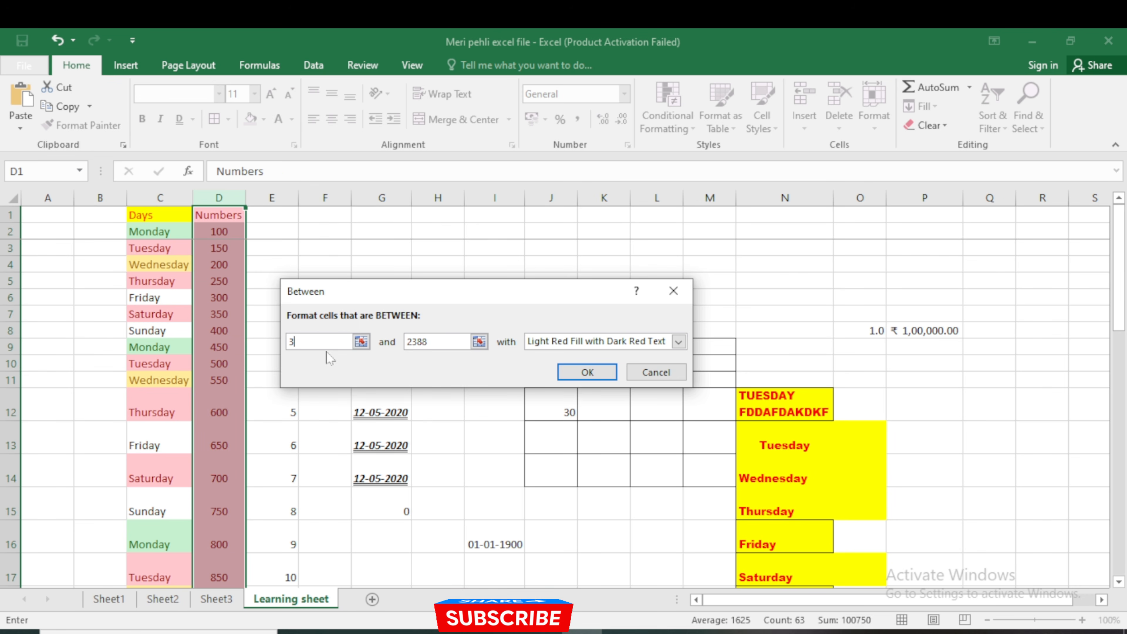
pyautogui.doubleClick(440, 343)
pyautogui.write('700')
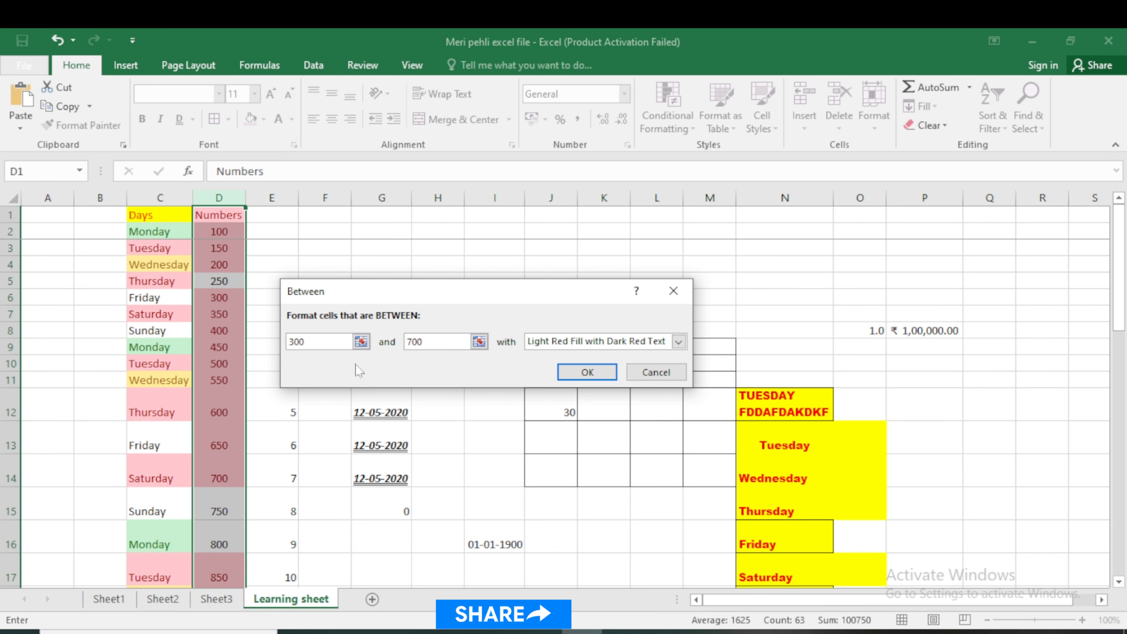
pyautogui.click(560, 370)
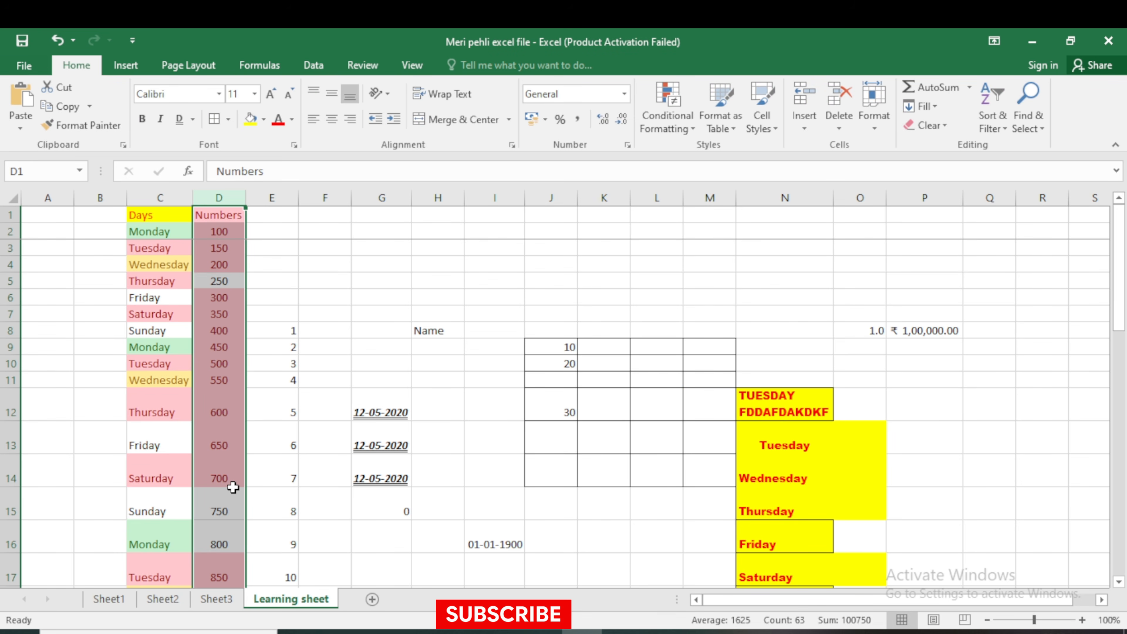
# - Add an Equal To 800 highlight rule to column D with Yellow Fill with Dark Yellow Text
pyautogui.click(671, 126)
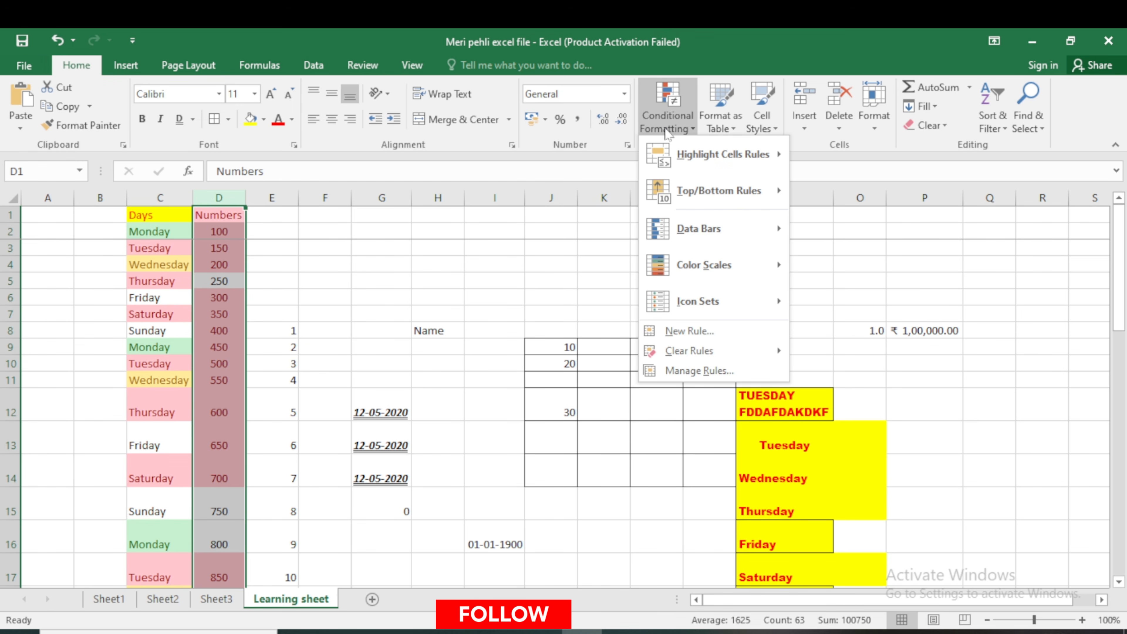
pyautogui.moveTo(736, 149)
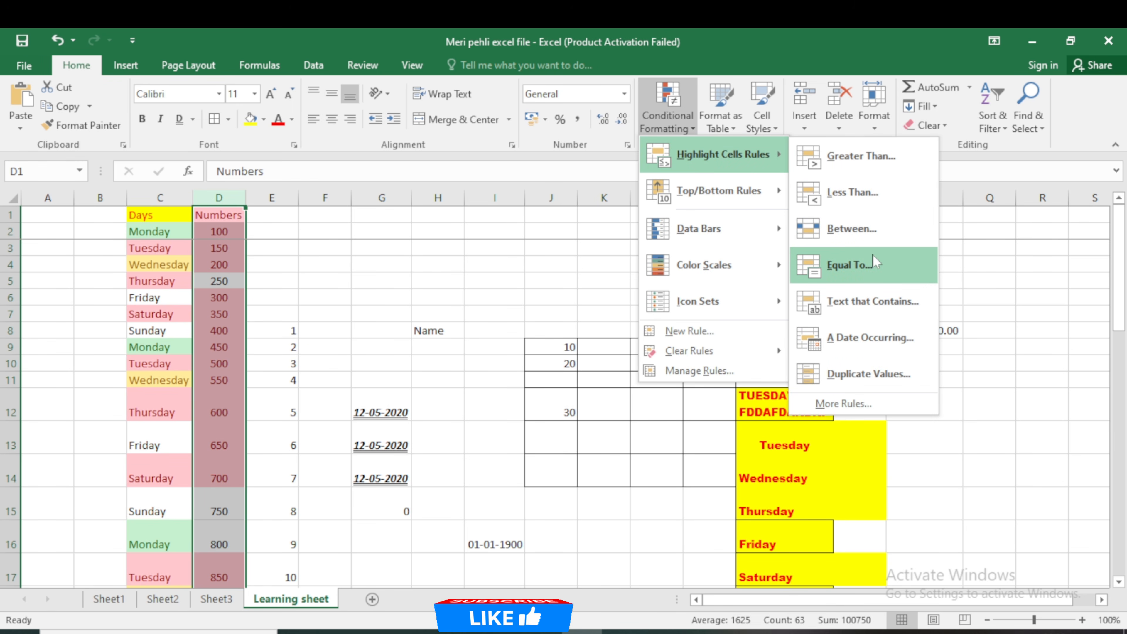
pyautogui.click(886, 261)
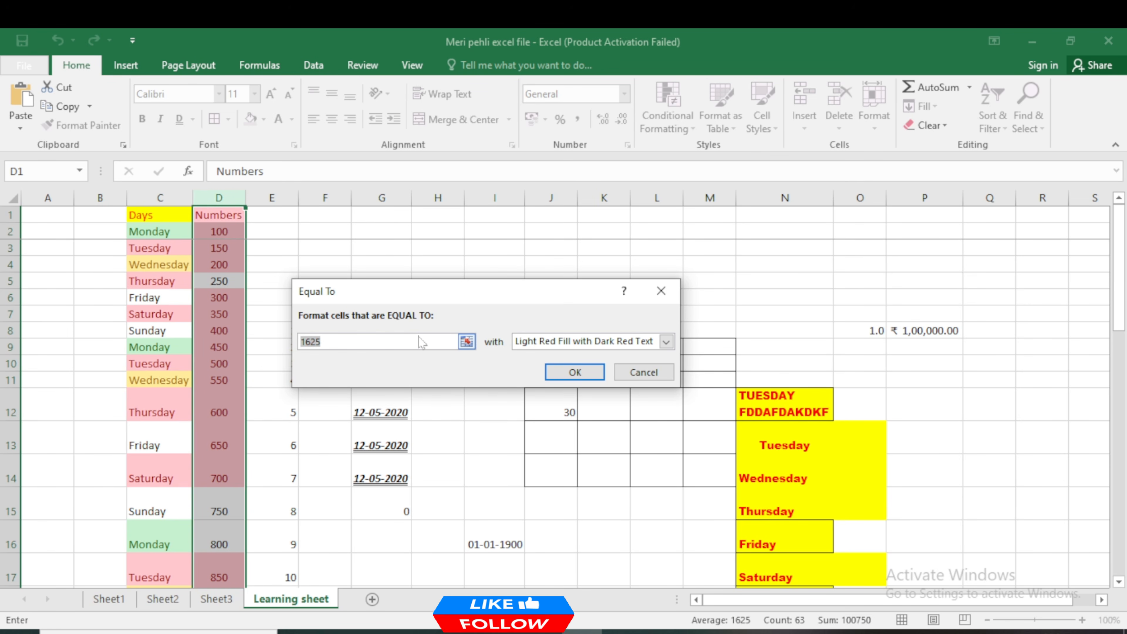
pyautogui.write('800')
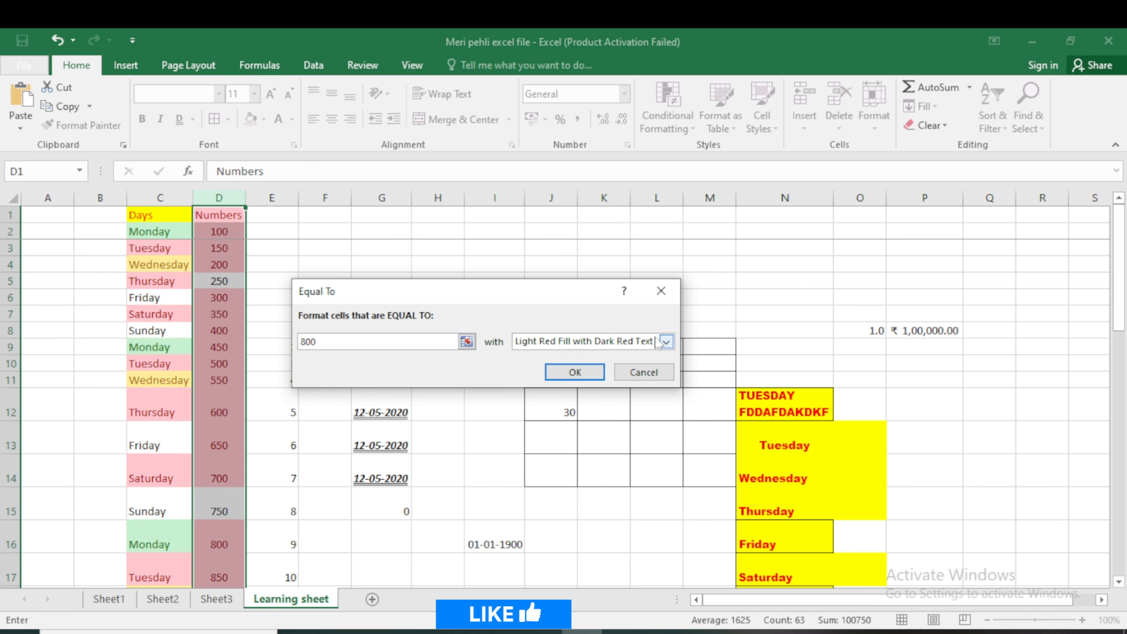
pyautogui.click(665, 341)
pyautogui.click(560, 365)
pyautogui.click(560, 375)
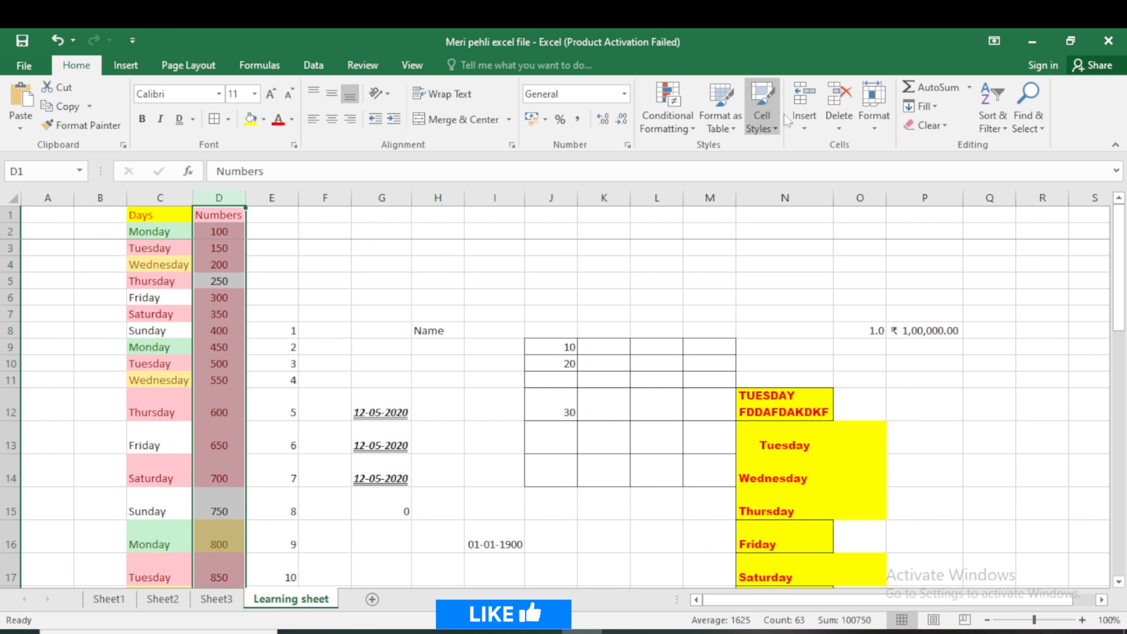
# - Try an A Date Occurring highlight rule for Yesterday on the Date header cell alone, and check the dates below it
pyautogui.click(689, 117)
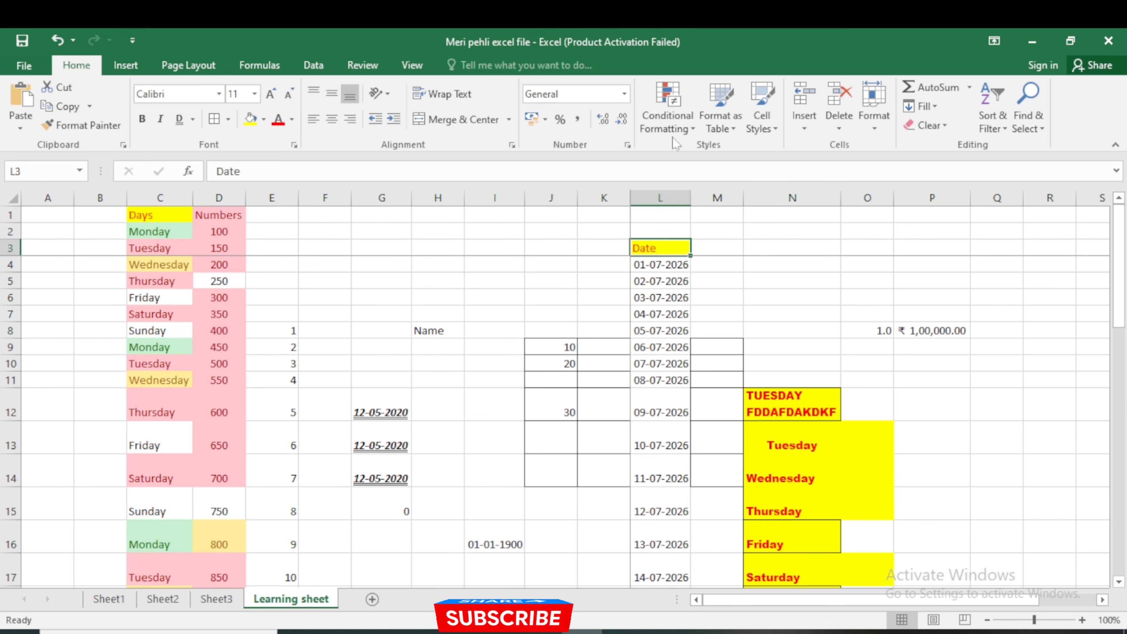
pyautogui.click(672, 117)
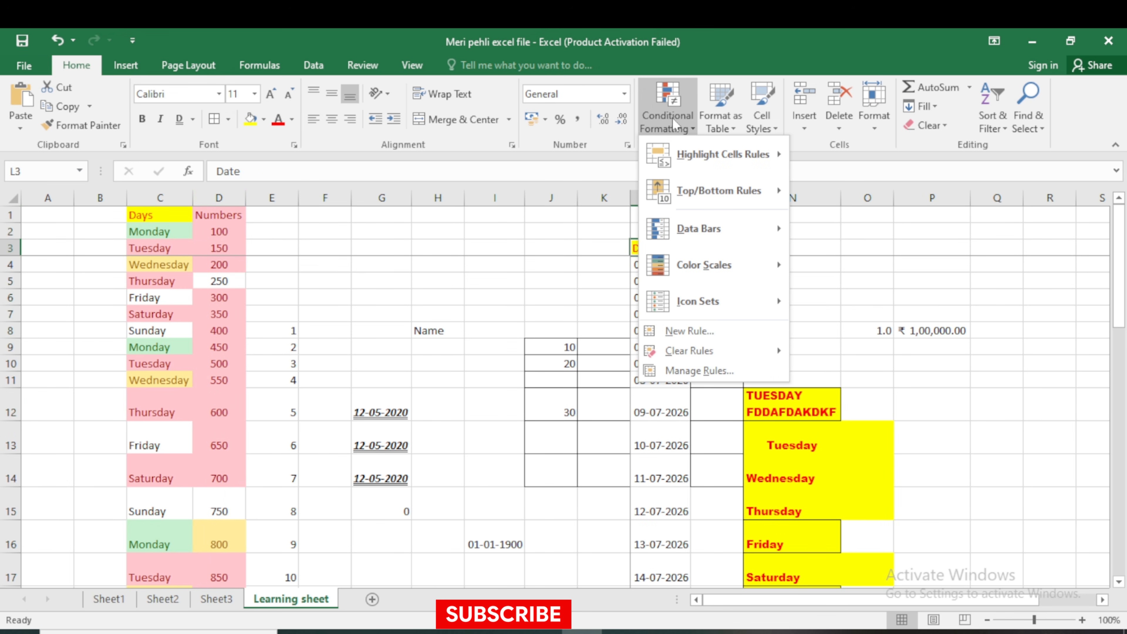
pyautogui.moveTo(733, 158)
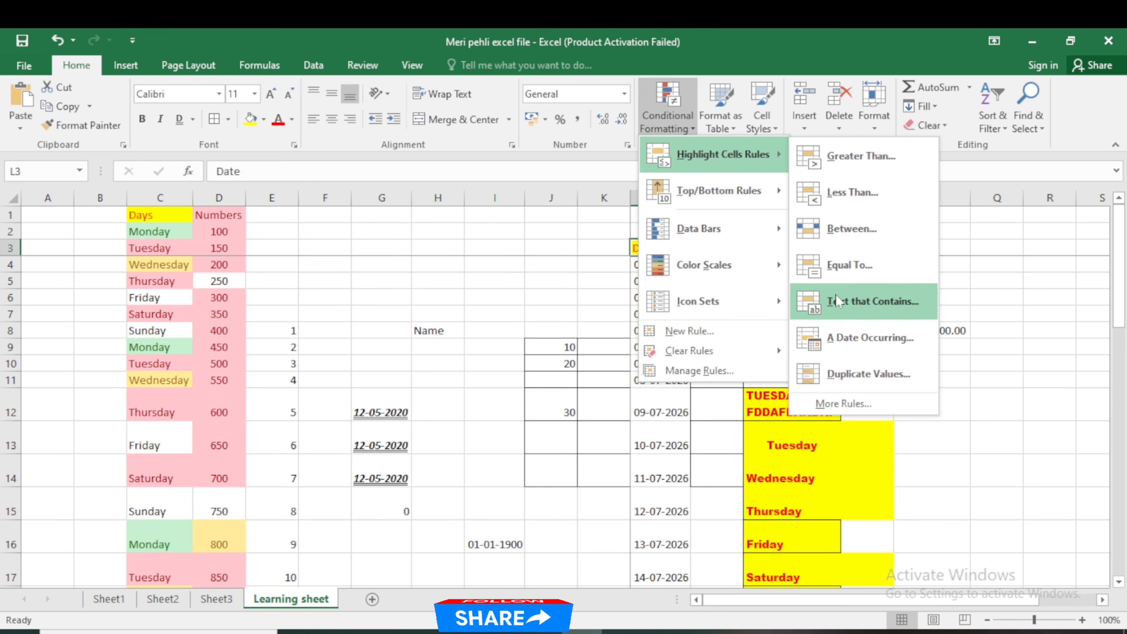
pyautogui.click(869, 343)
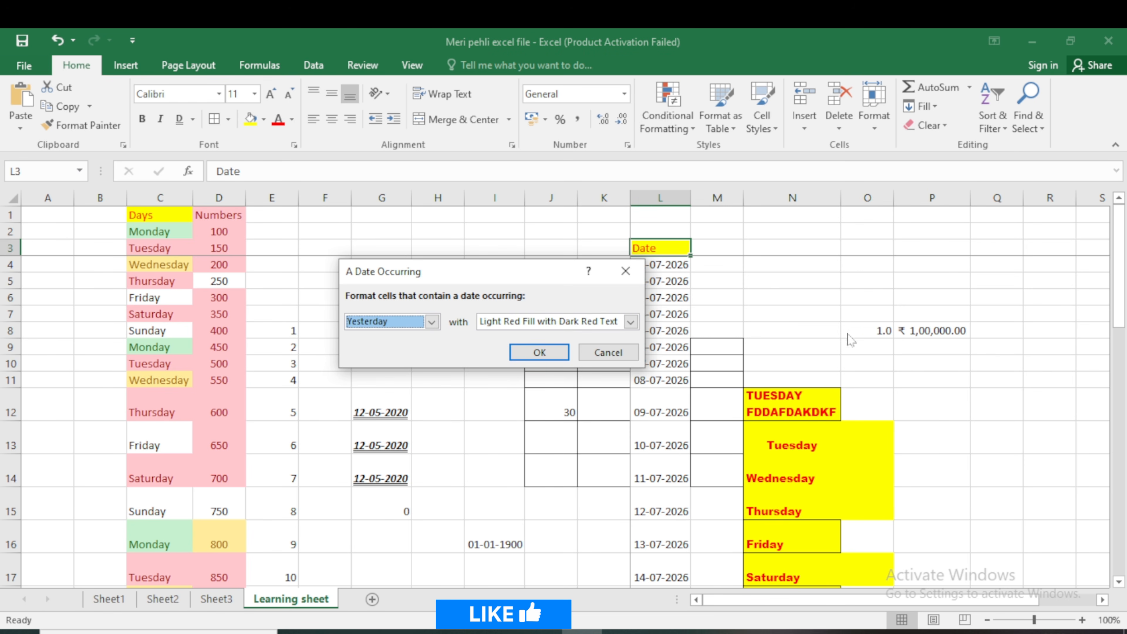
pyautogui.click(432, 321)
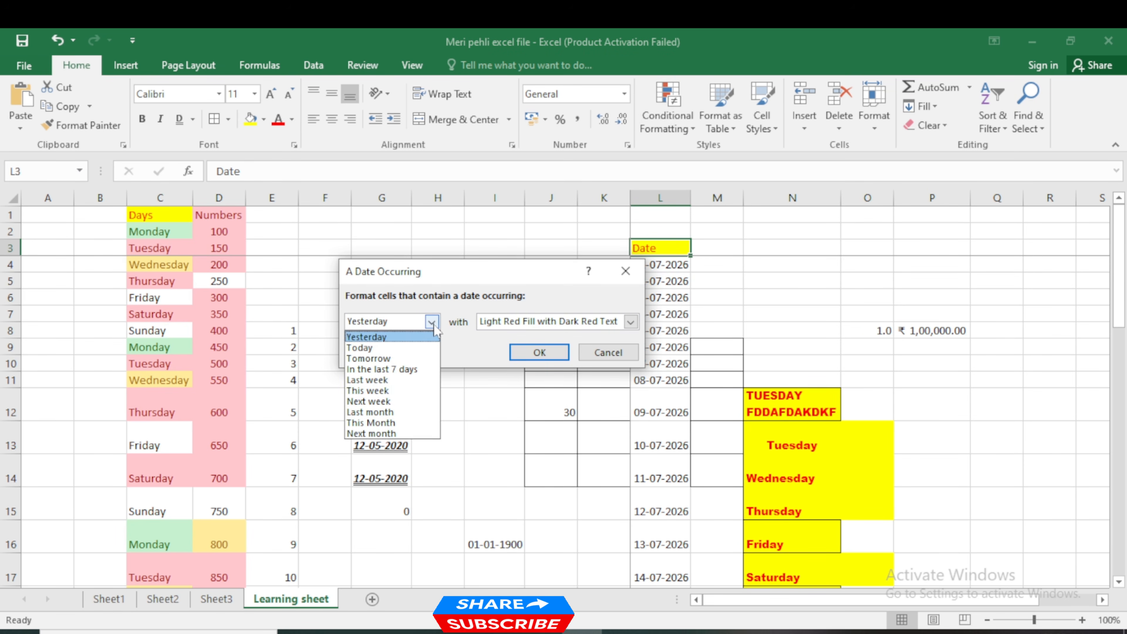
pyautogui.click(433, 327)
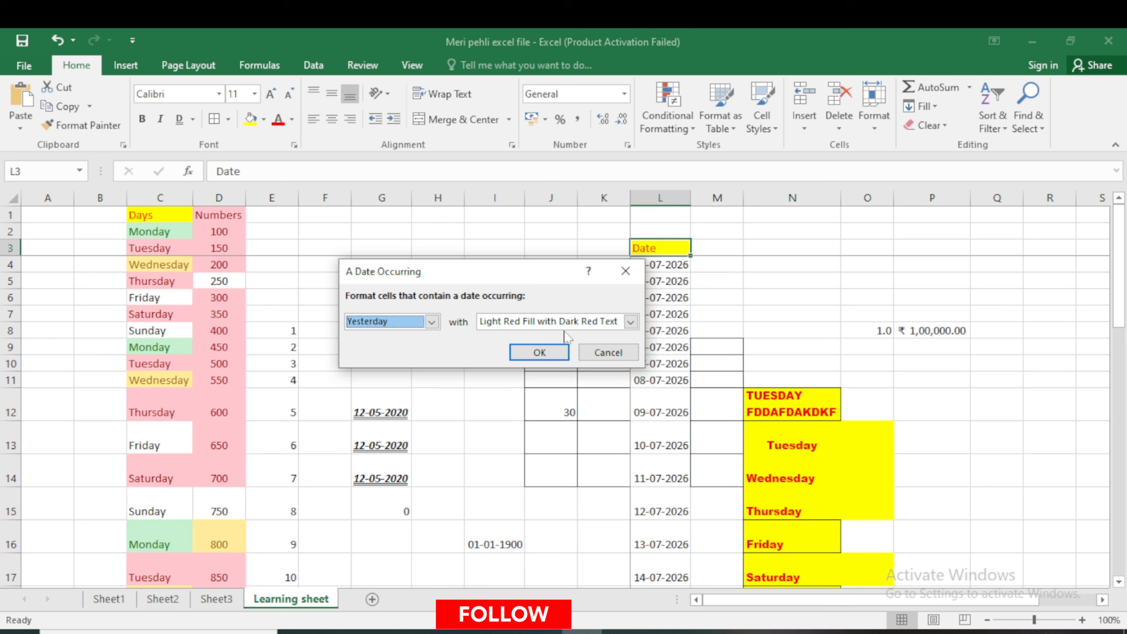
pyautogui.click(534, 351)
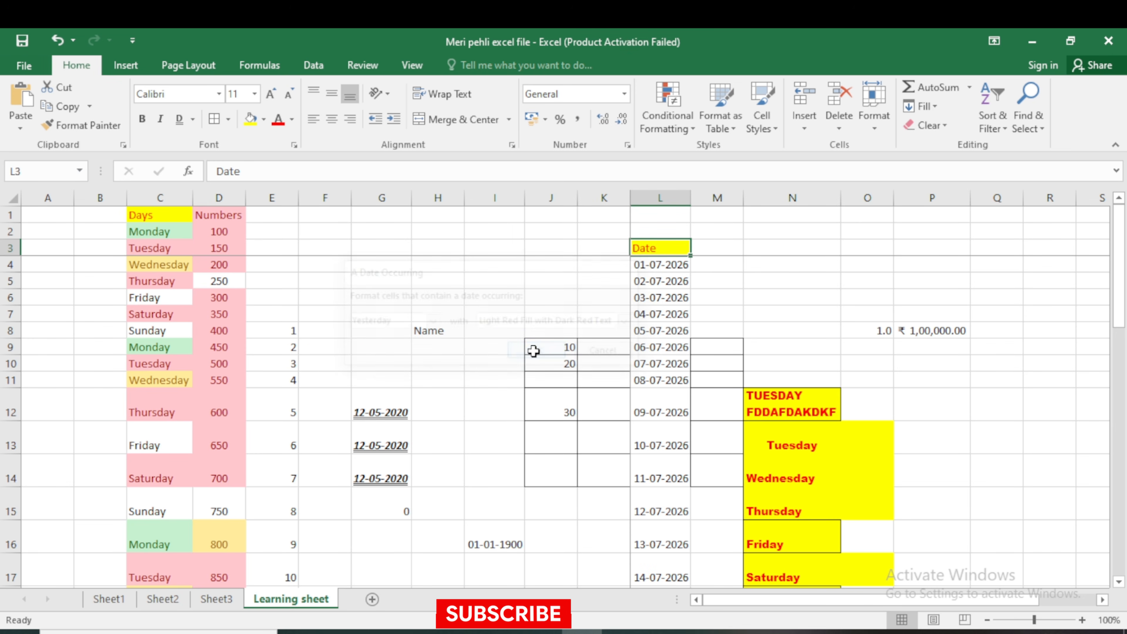
pyautogui.scroll(-6, 659, 360)
pyautogui.scroll(2, 658, 360)
pyautogui.scroll(-4, 661, 360)
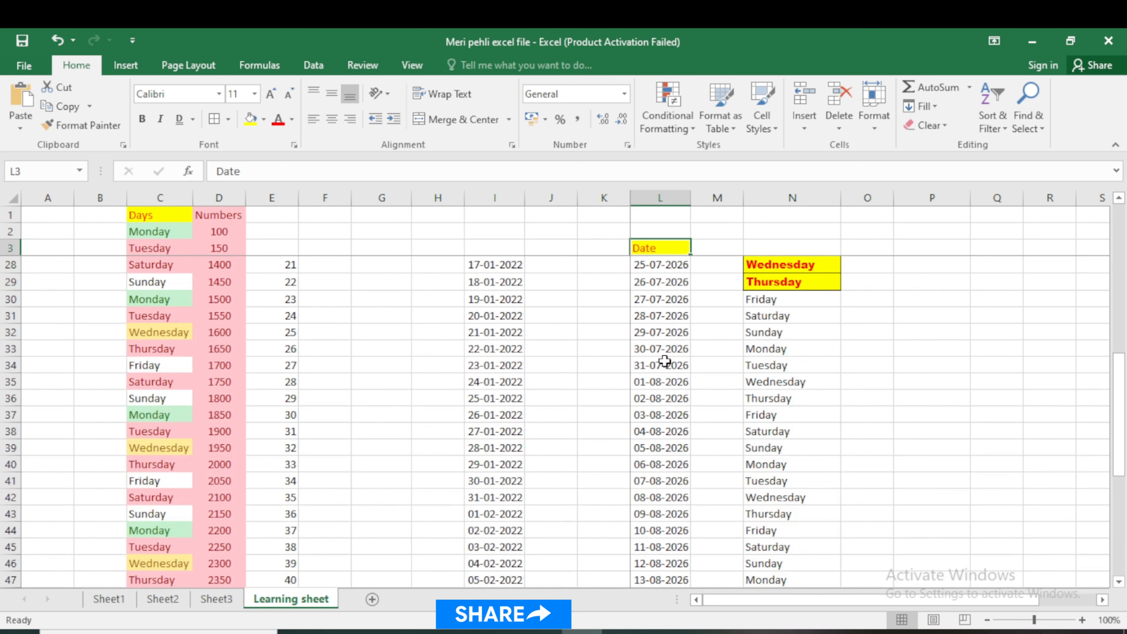
pyautogui.scroll(-4, 664, 361)
pyautogui.scroll(10, 670, 364)
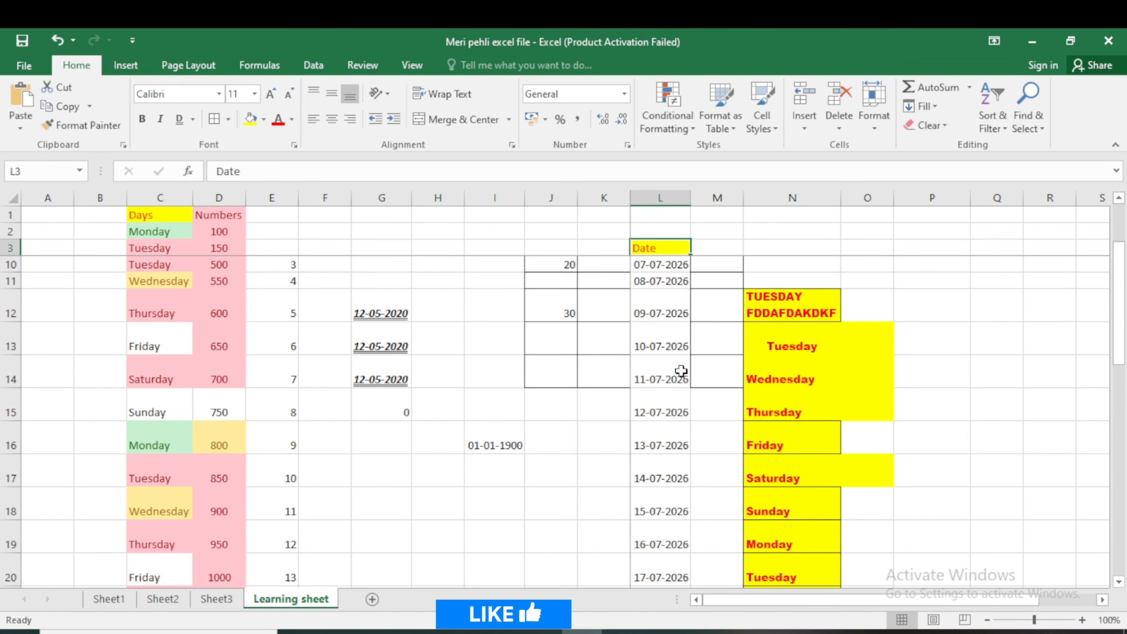
# - Add an A Date Occurring rule for Yesterday to all of column L with Light Red Fill with Dark Red Text
pyautogui.click(658, 402)
pyautogui.click(659, 197)
pyautogui.click(668, 116)
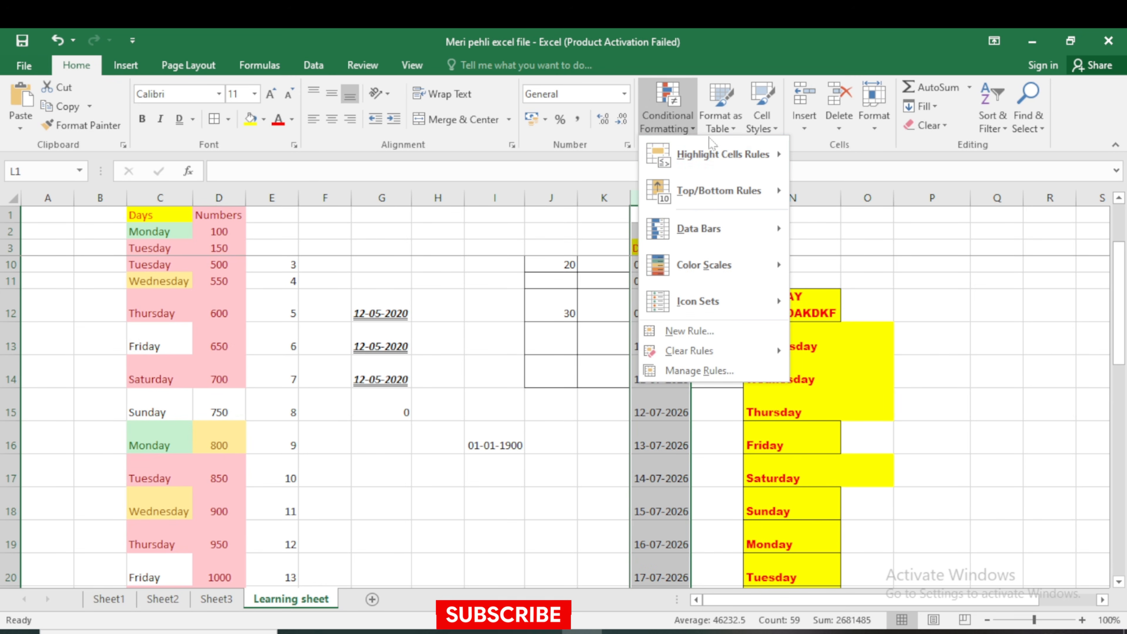
pyautogui.moveTo(727, 154)
pyautogui.click(850, 340)
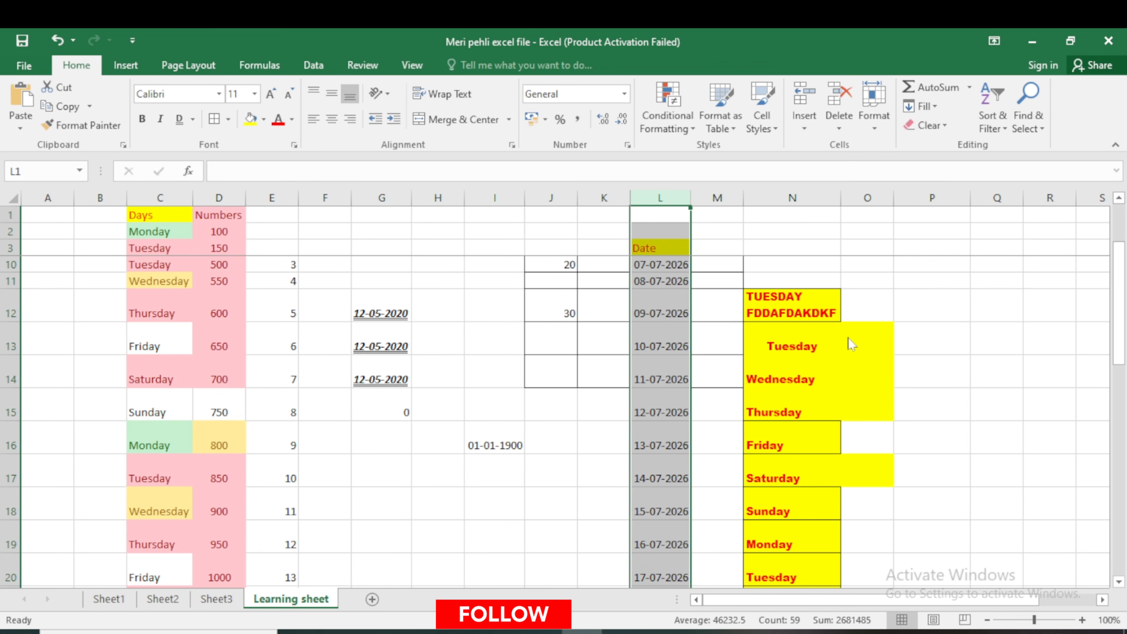
pyautogui.click(536, 353)
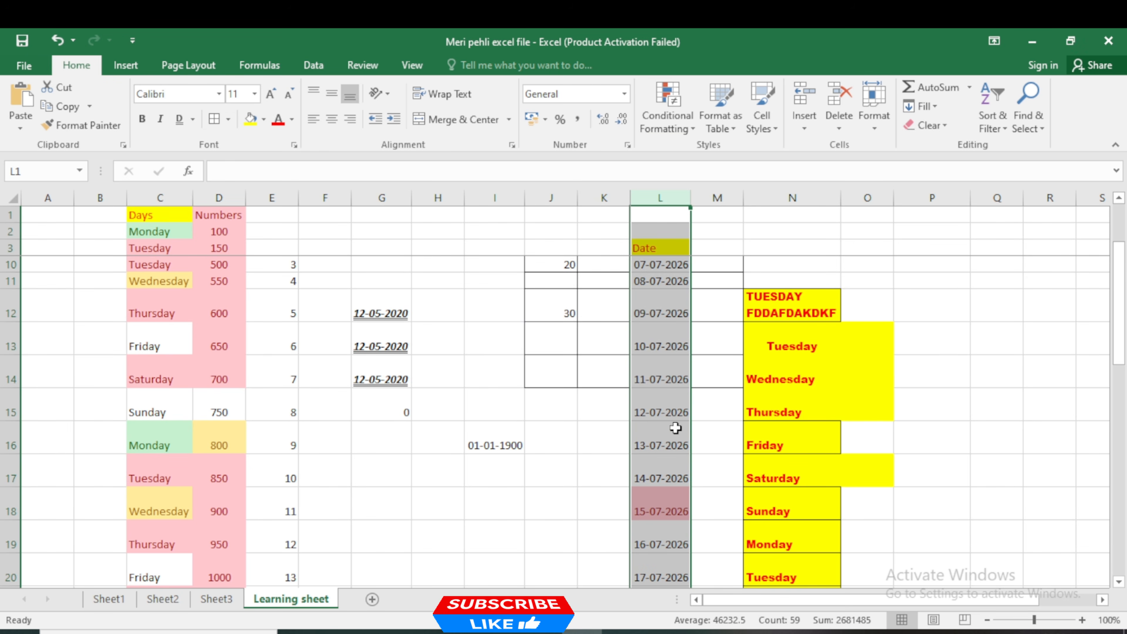
pyautogui.scroll(-1, 674, 431)
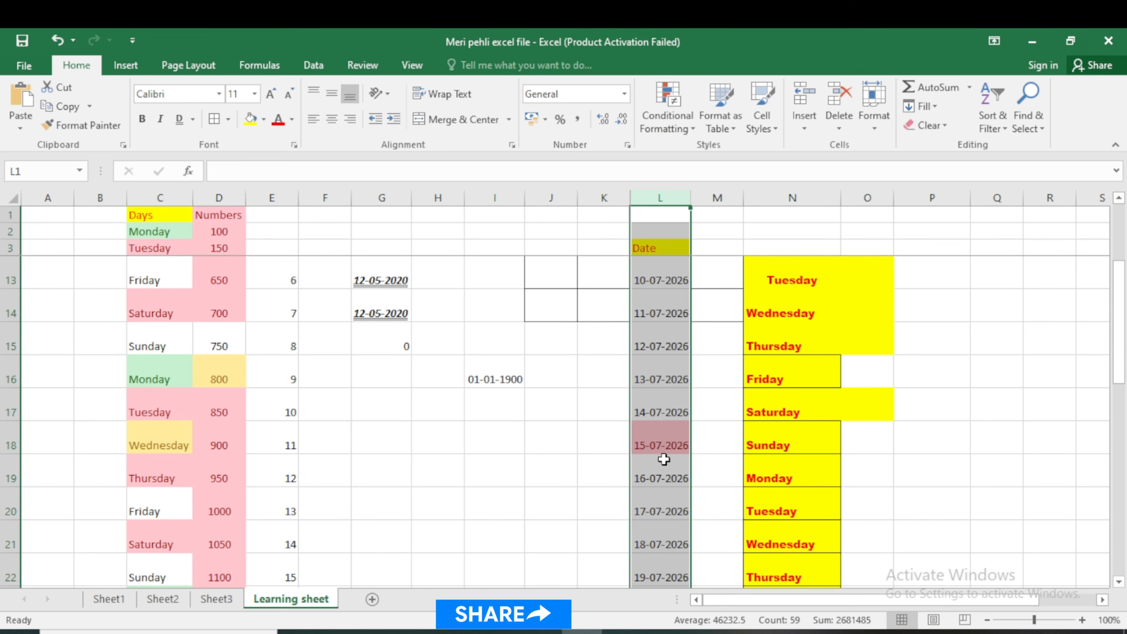
# - Add an A Date Occurring rule for Last week to column L with Light Red Fill with Dark Red Text
pyautogui.scroll(3, 661, 449)
pyautogui.click(667, 120)
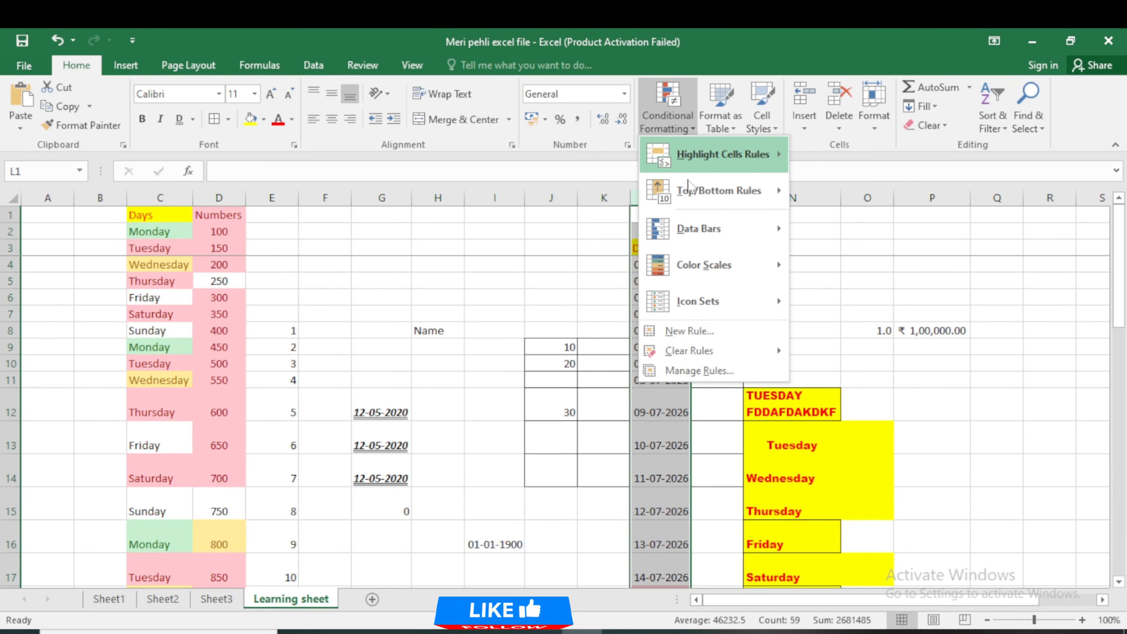
pyautogui.moveTo(714, 169)
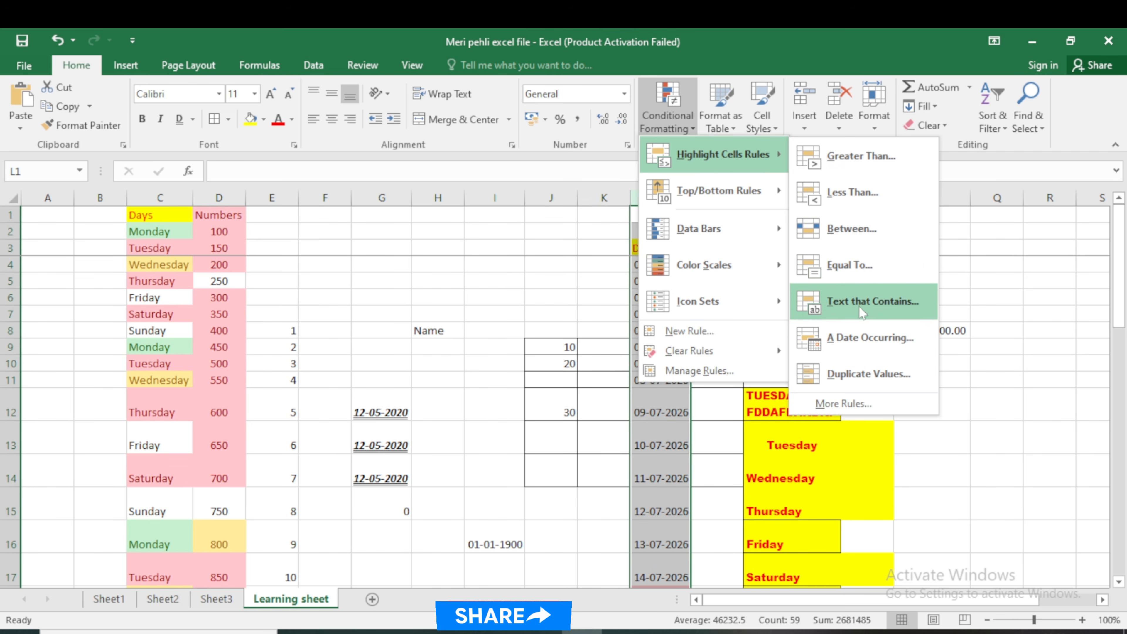
pyautogui.click(865, 337)
pyautogui.click(431, 321)
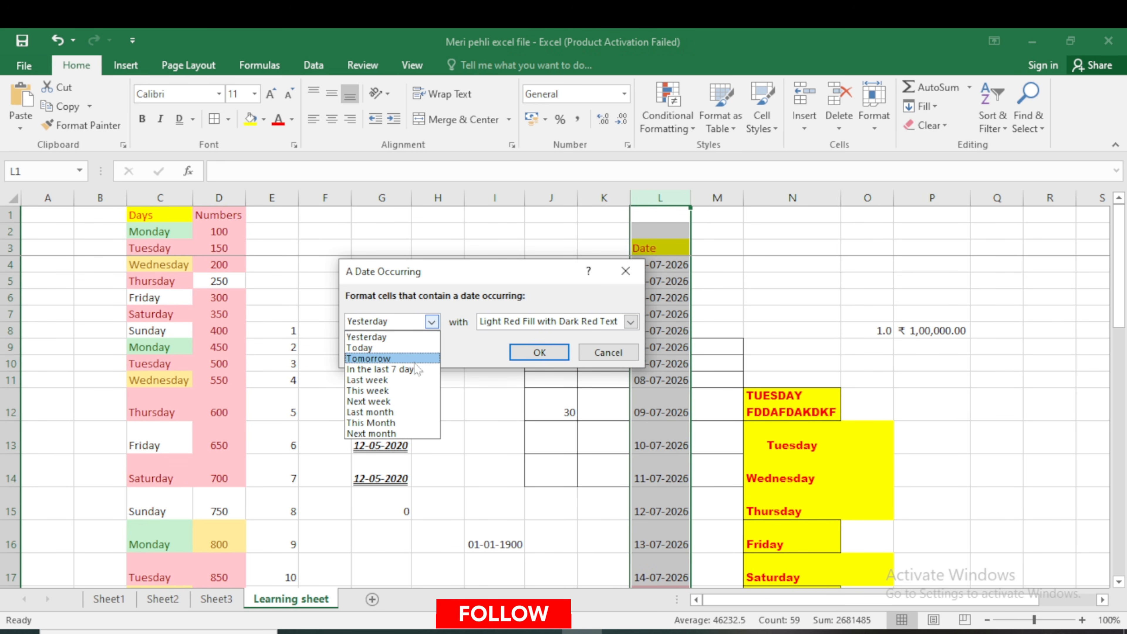
pyautogui.click(386, 380)
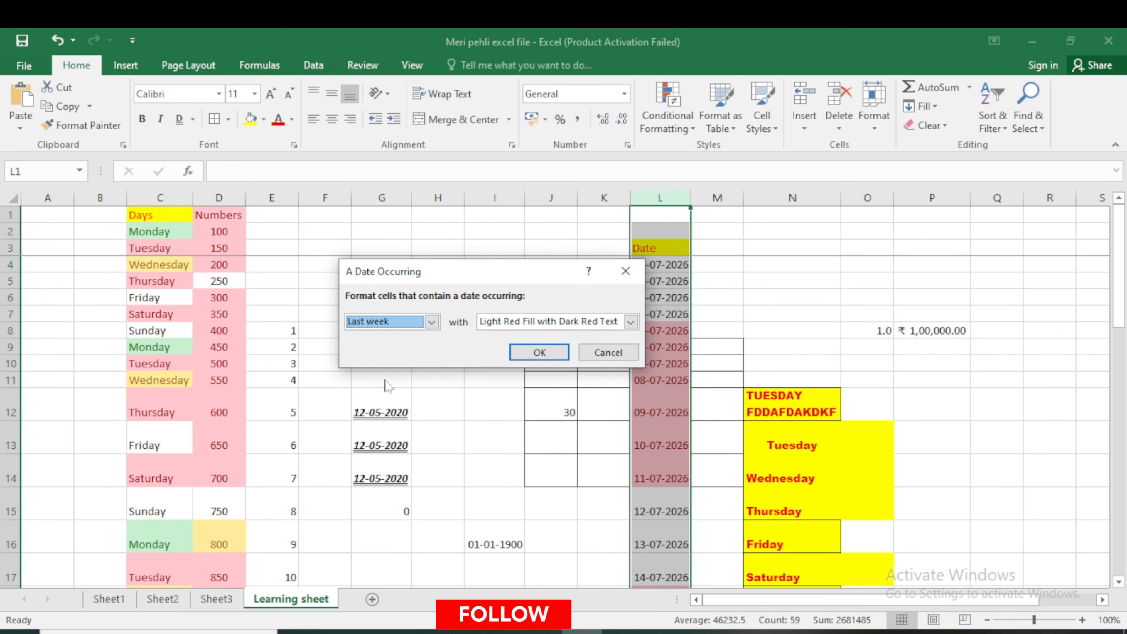
pyautogui.click(539, 352)
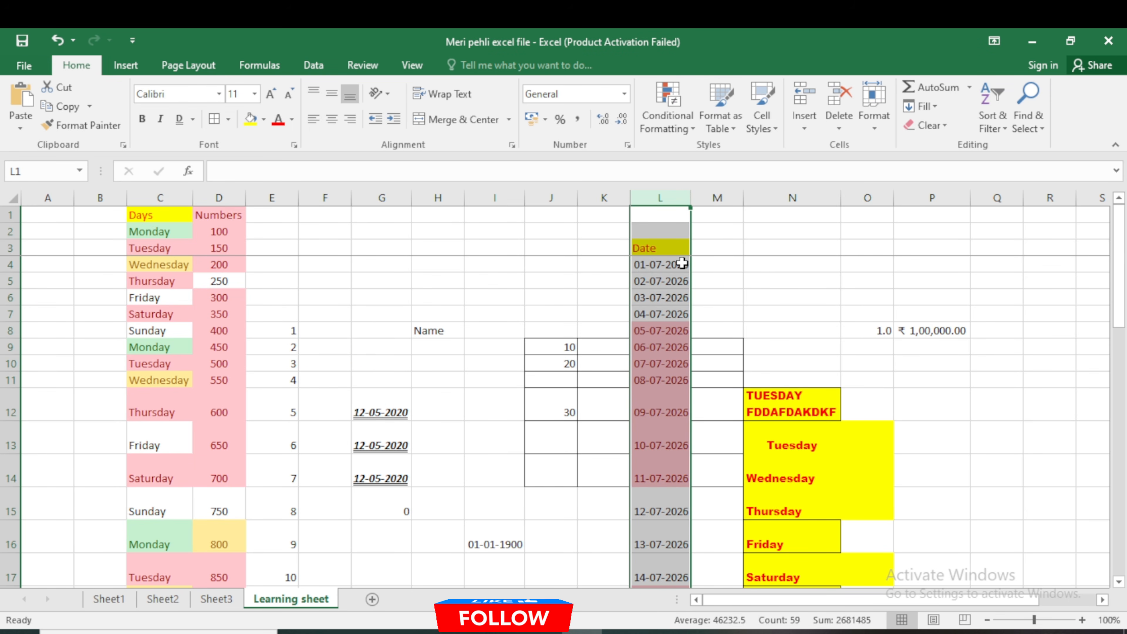
# - Start another A Date Occurring rule for column L, set it to Next week, and open its format choices
pyautogui.click(668, 111)
pyautogui.moveTo(722, 155)
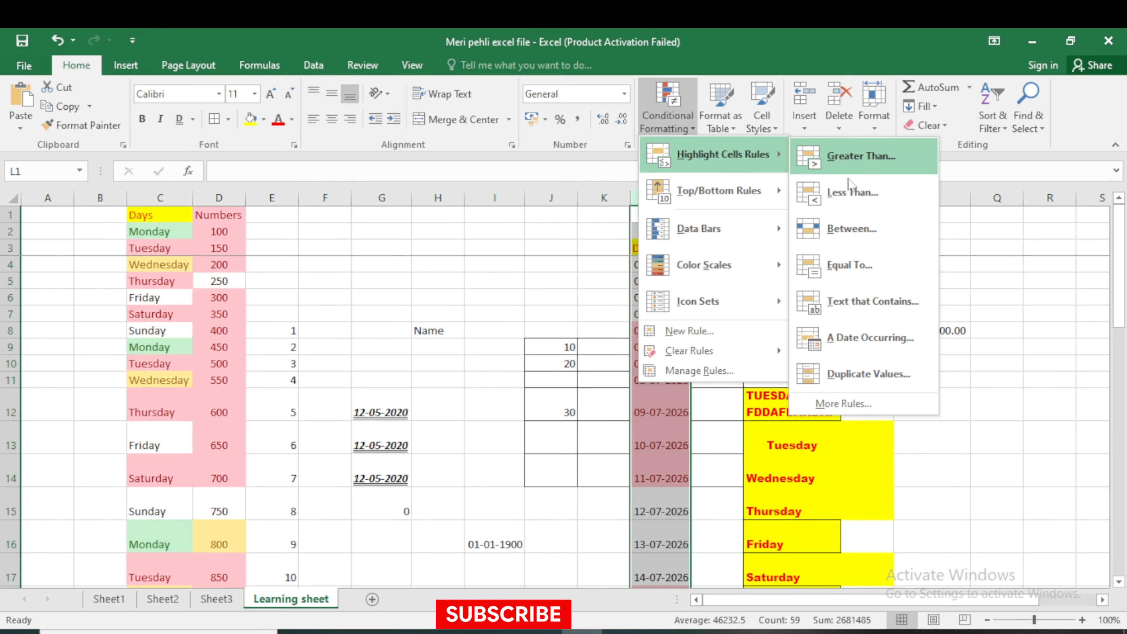
pyautogui.click(859, 338)
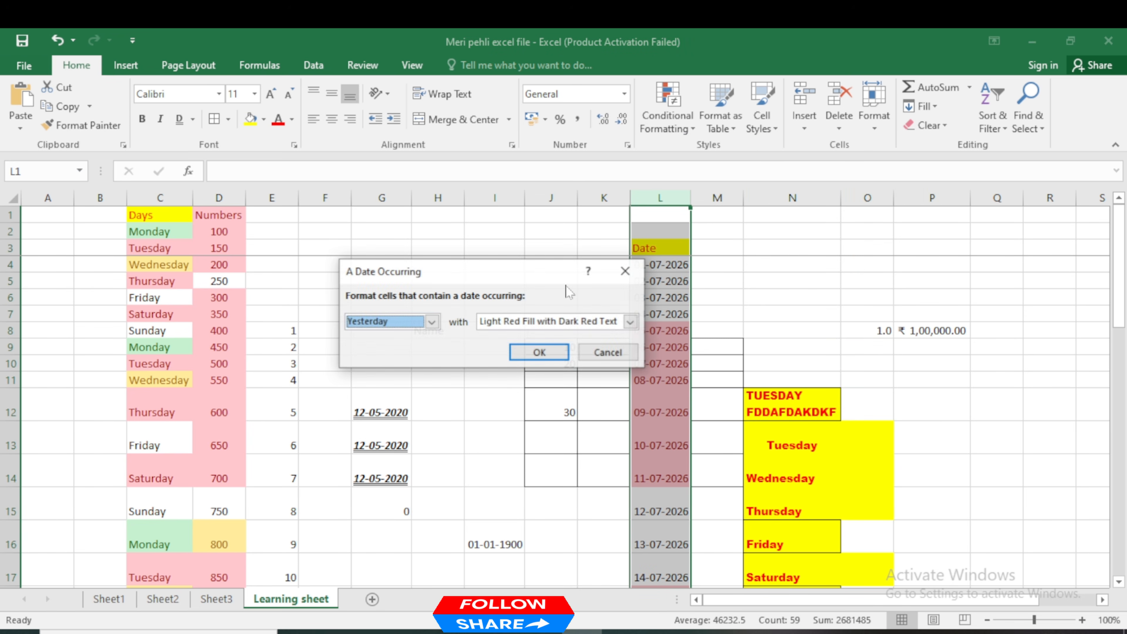
pyautogui.click(426, 320)
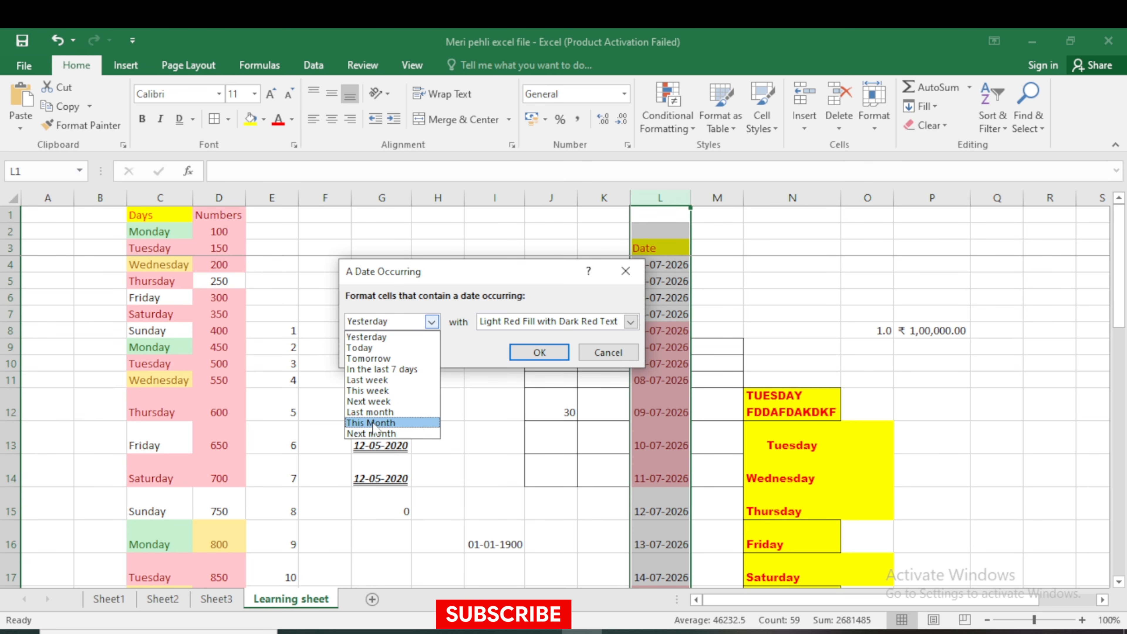
pyautogui.click(369, 401)
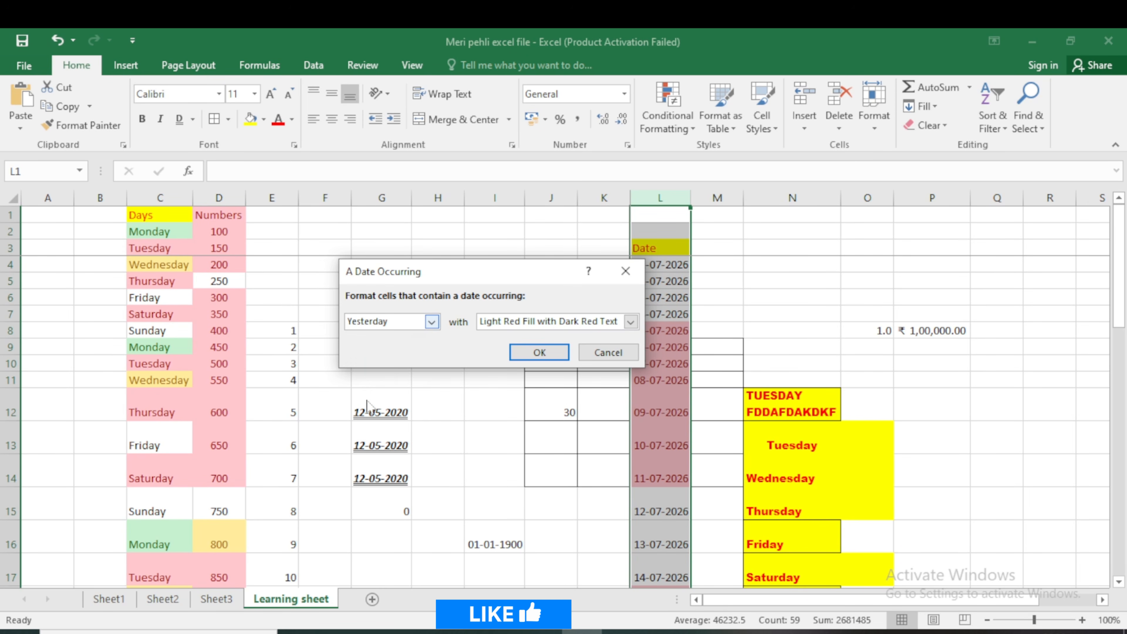
pyautogui.click(535, 322)
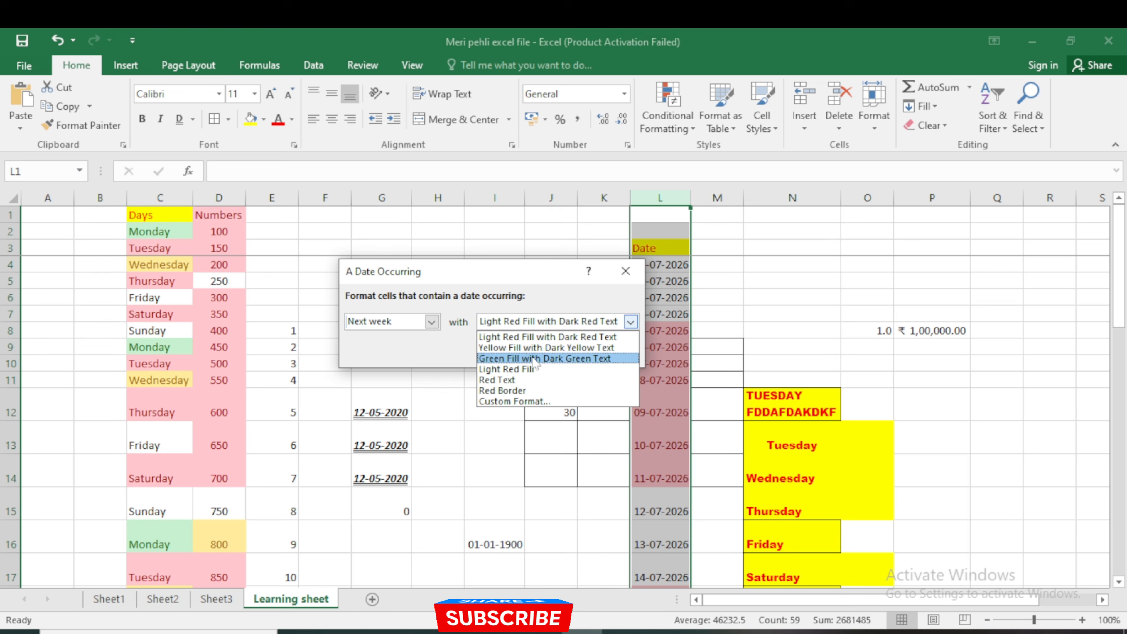
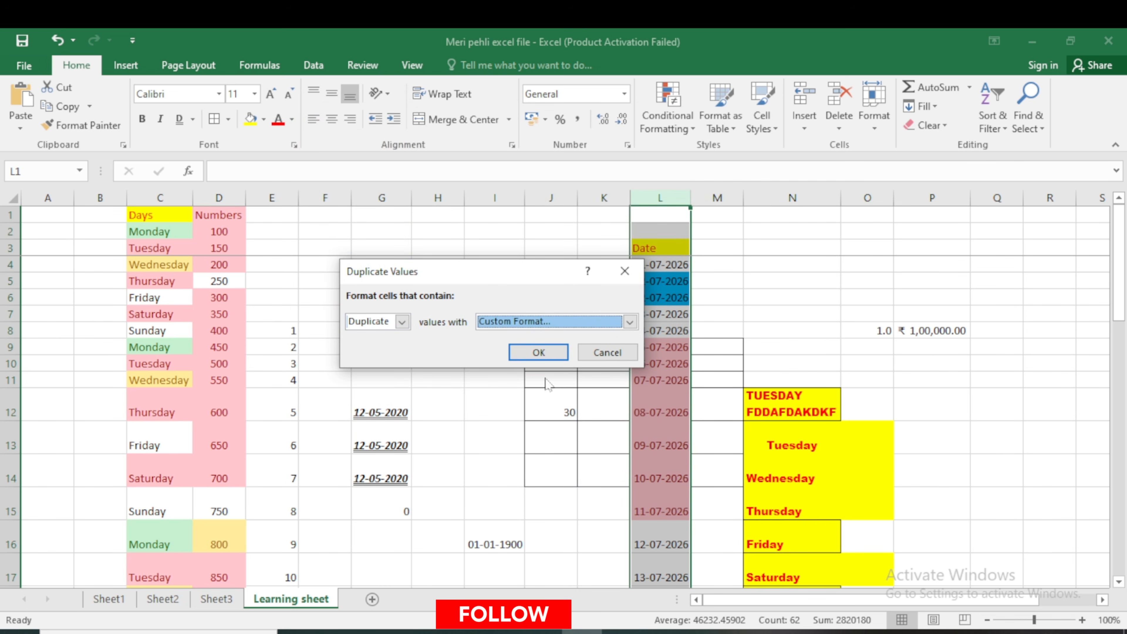
# - Apply the Duplicate Values rule with its custom blue fill to column L and inspect the highlighted duplicate dates
pyautogui.click(540, 352)
pyautogui.scroll(-16, 656, 283)
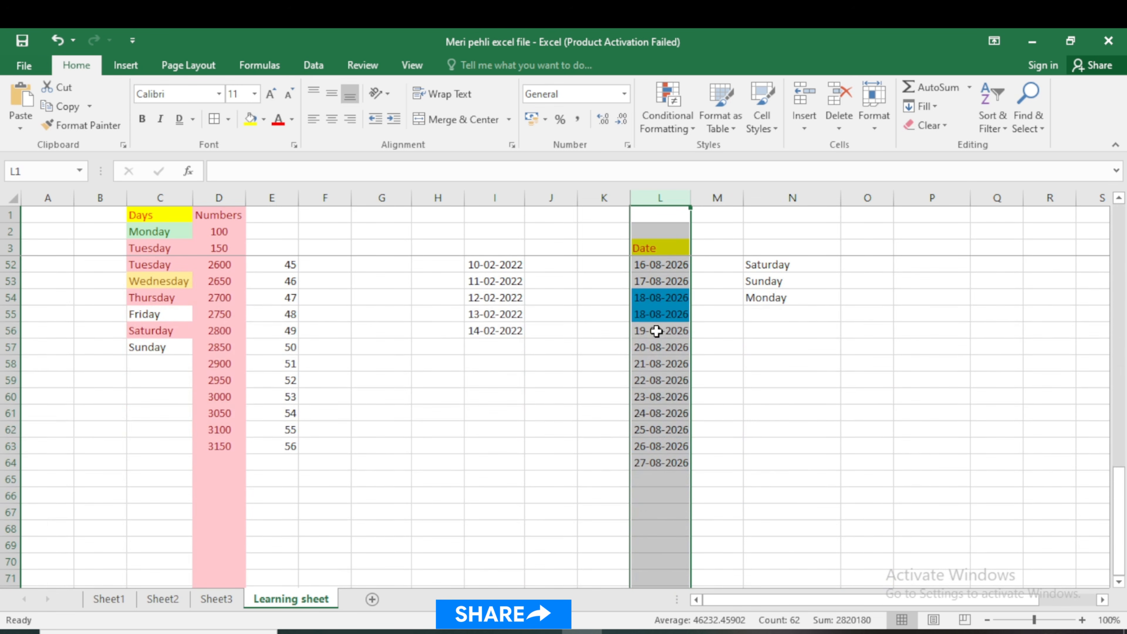
pyautogui.scroll(9, 657, 331)
pyautogui.scroll(-5, 659, 329)
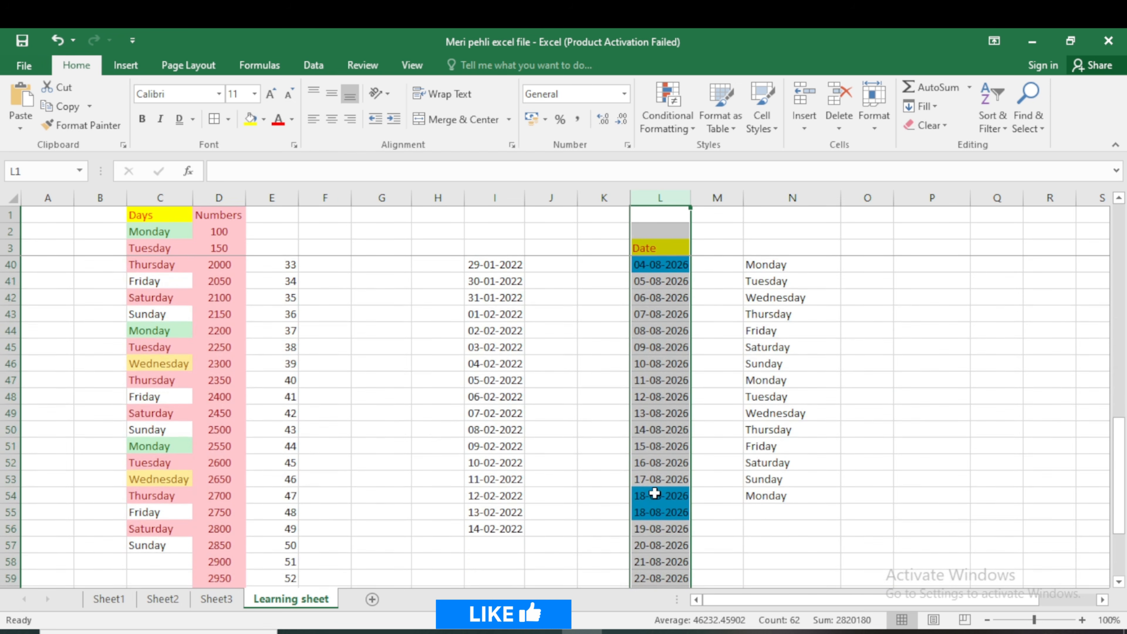
pyautogui.scroll(1, 694, 462)
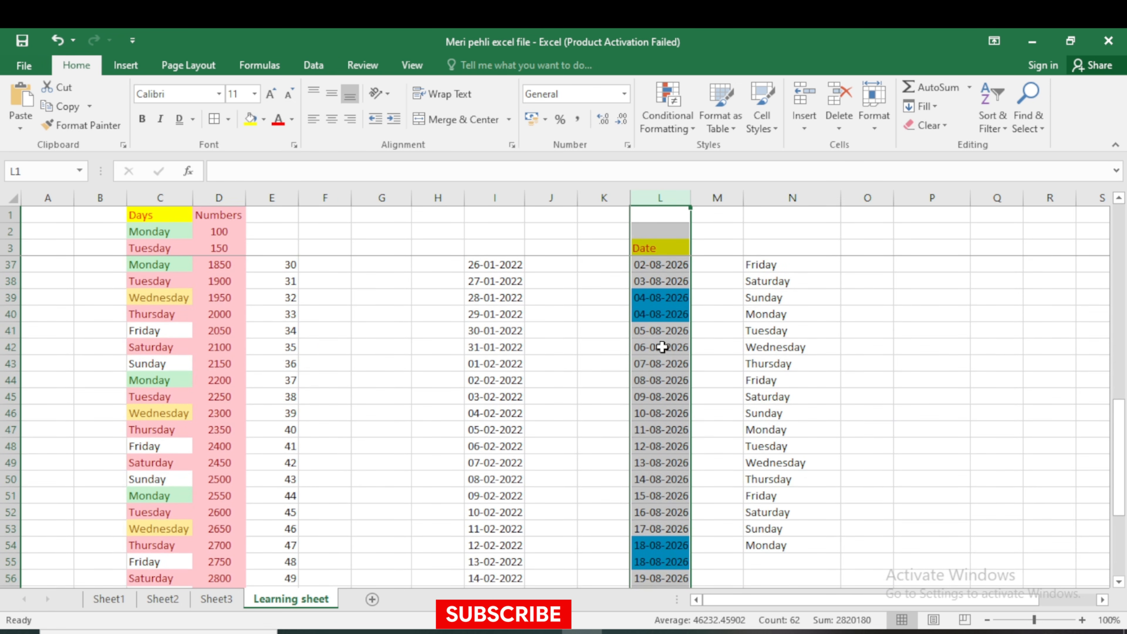
pyautogui.click(660, 307)
pyautogui.scroll(11, 664, 304)
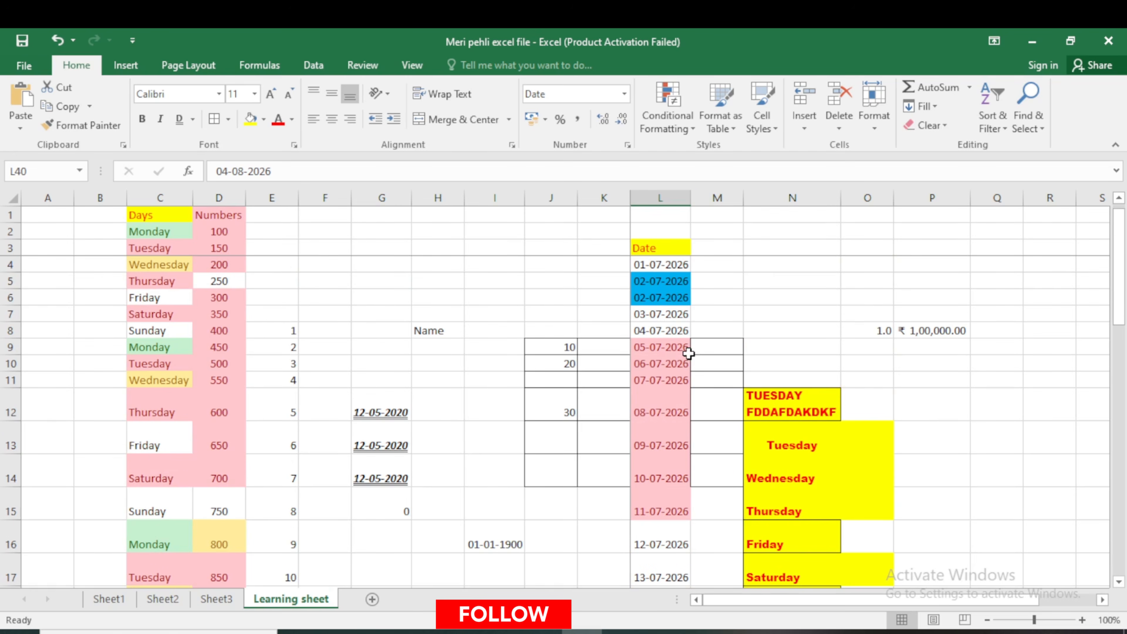
pyautogui.click(662, 283)
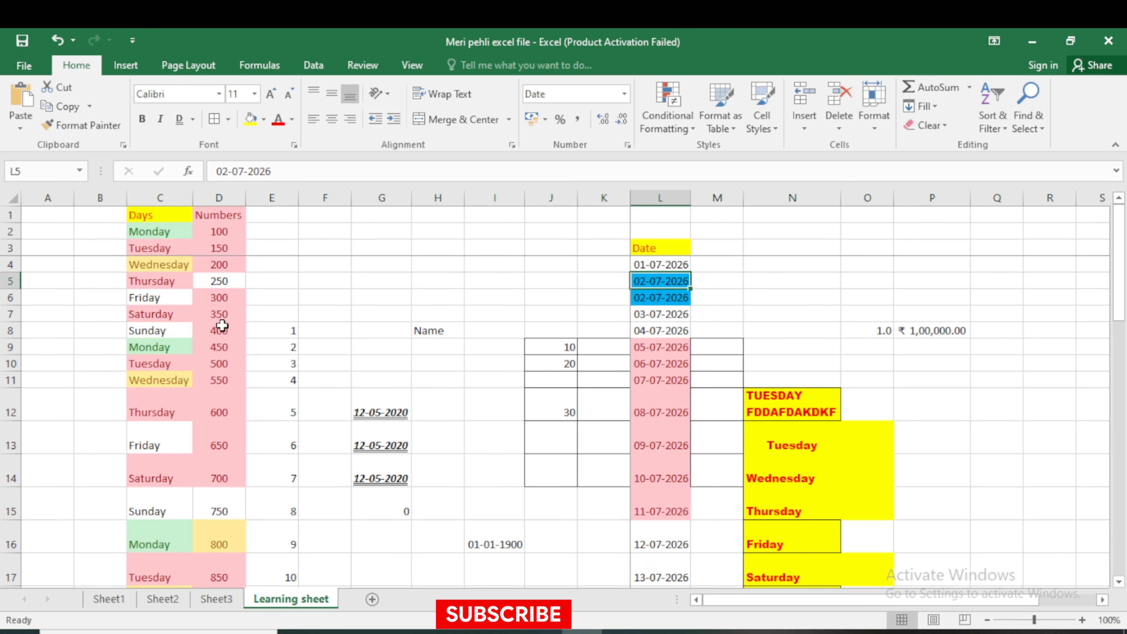
# - Copy Friday from cell C6 into cells I6 and I7 to create a duplicate pair in column I
pyautogui.click(169, 376)
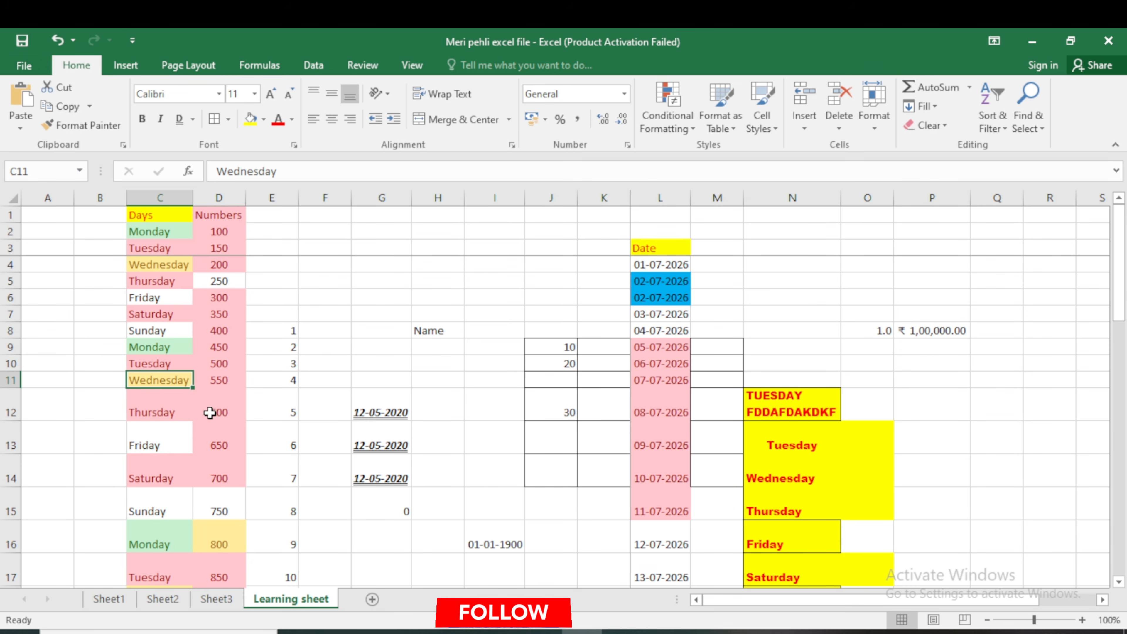
pyautogui.click(508, 299)
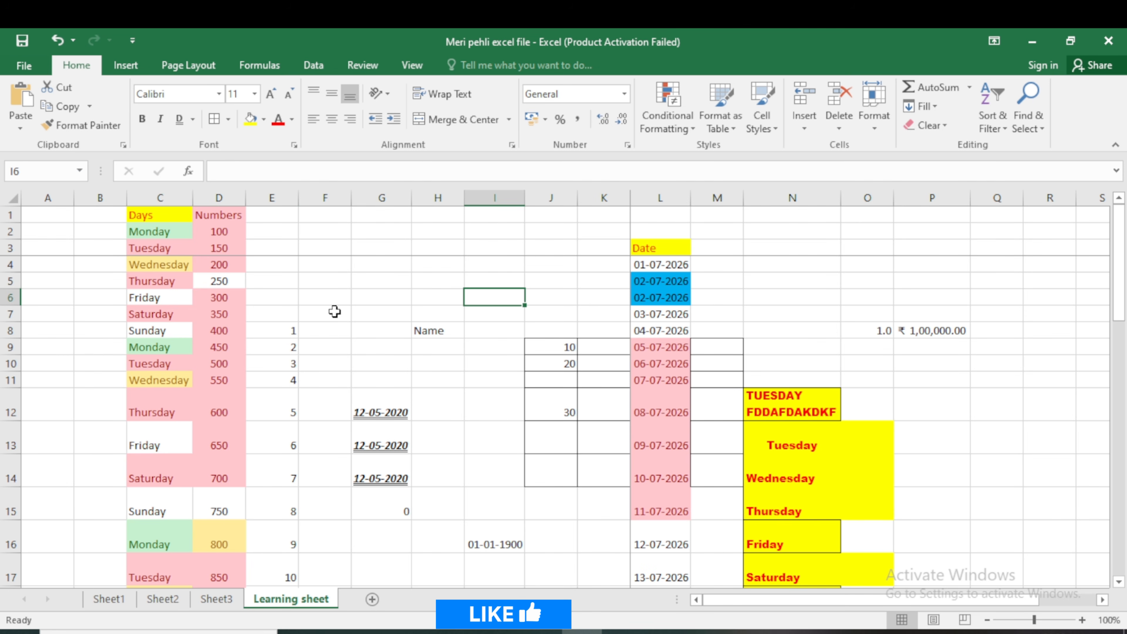
pyautogui.click(153, 296)
pyautogui.hotkey('ctrl', 'c')
pyautogui.press('Right')
pyautogui.press('Right')
pyautogui.press('Right')
pyautogui.press('Right')
pyautogui.press('Right')
pyautogui.press('Right')
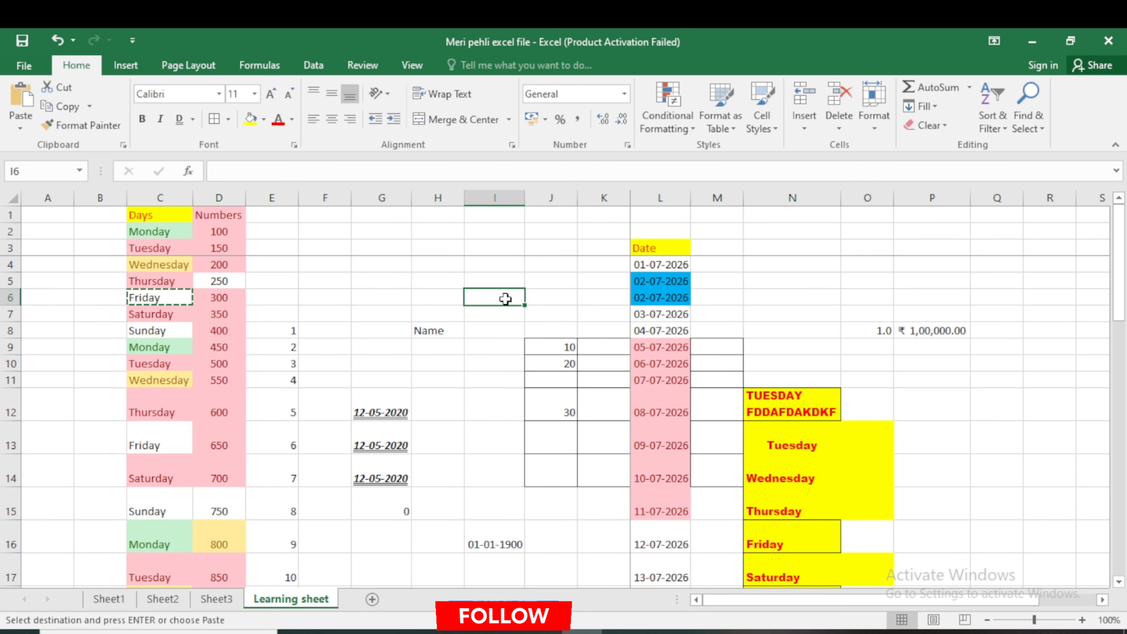
pyautogui.hotkey('ctrl', 'v')
pyautogui.press('Down')
pyautogui.hotkey('ctrl', 'v')
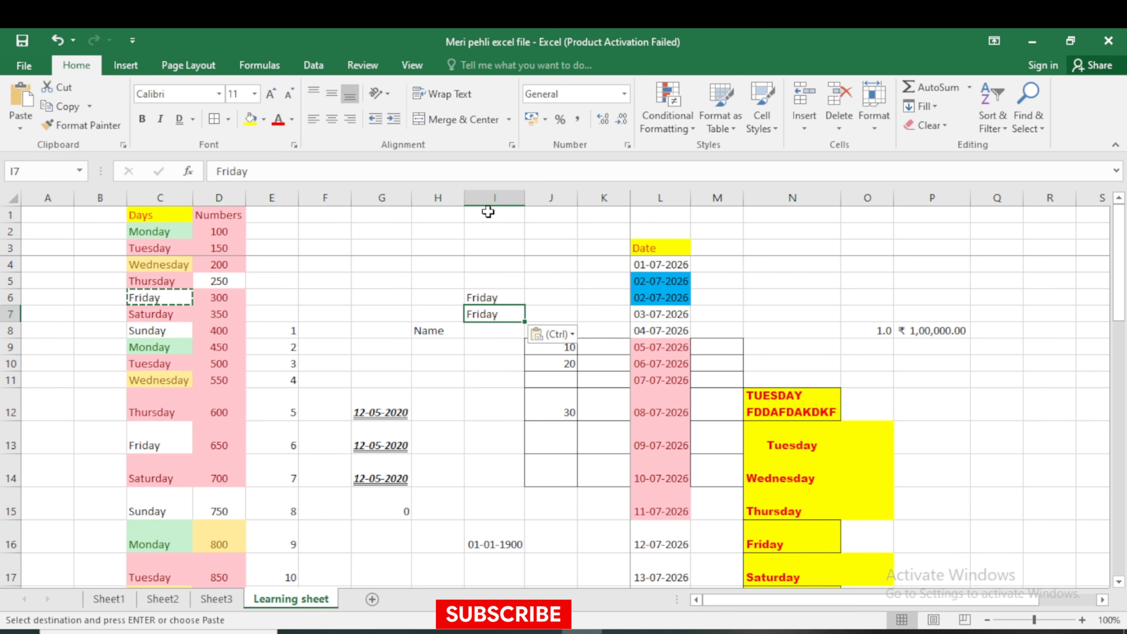
# - Highlight duplicate values in column I with Light Red Fill with Dark Red Text
pyautogui.click(492, 199)
pyautogui.click(664, 111)
pyautogui.moveTo(728, 154)
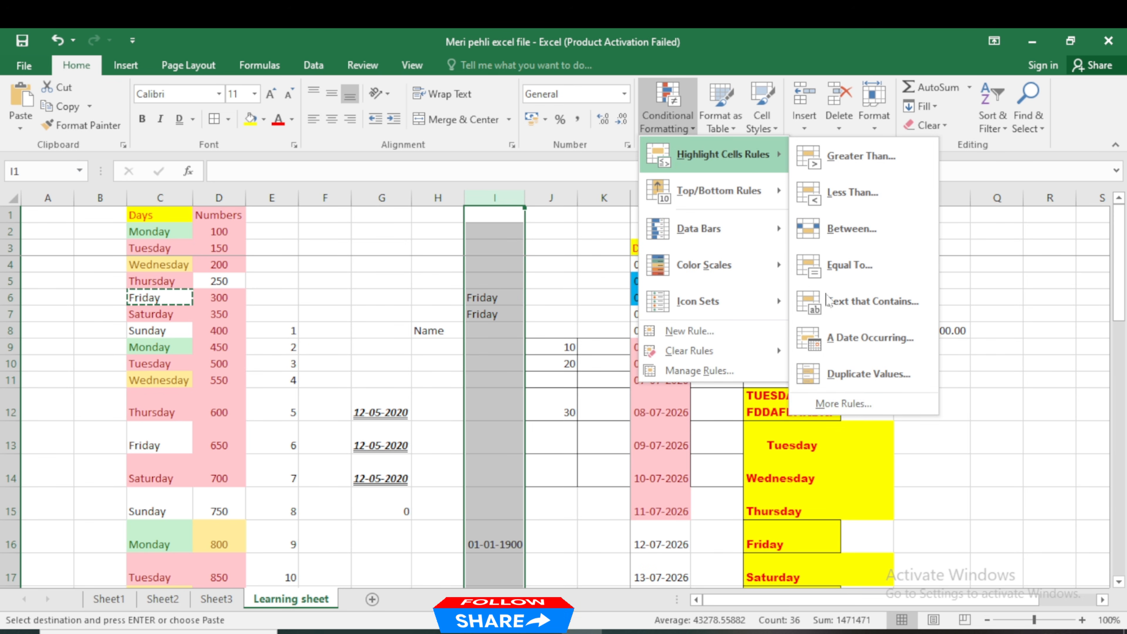
pyautogui.click(854, 382)
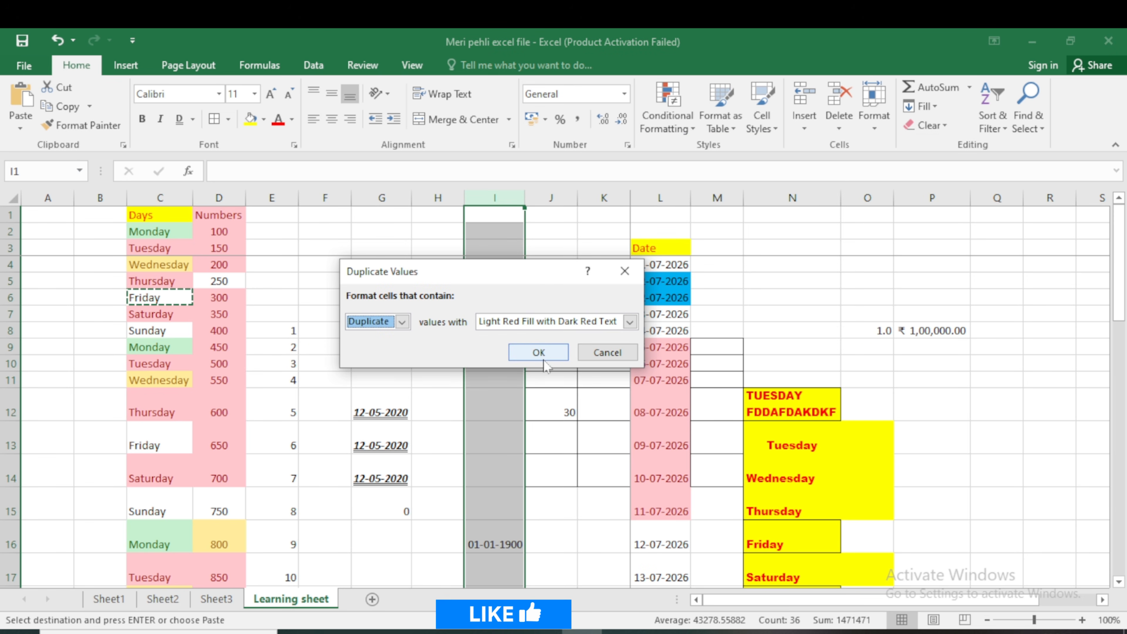
pyautogui.click(542, 355)
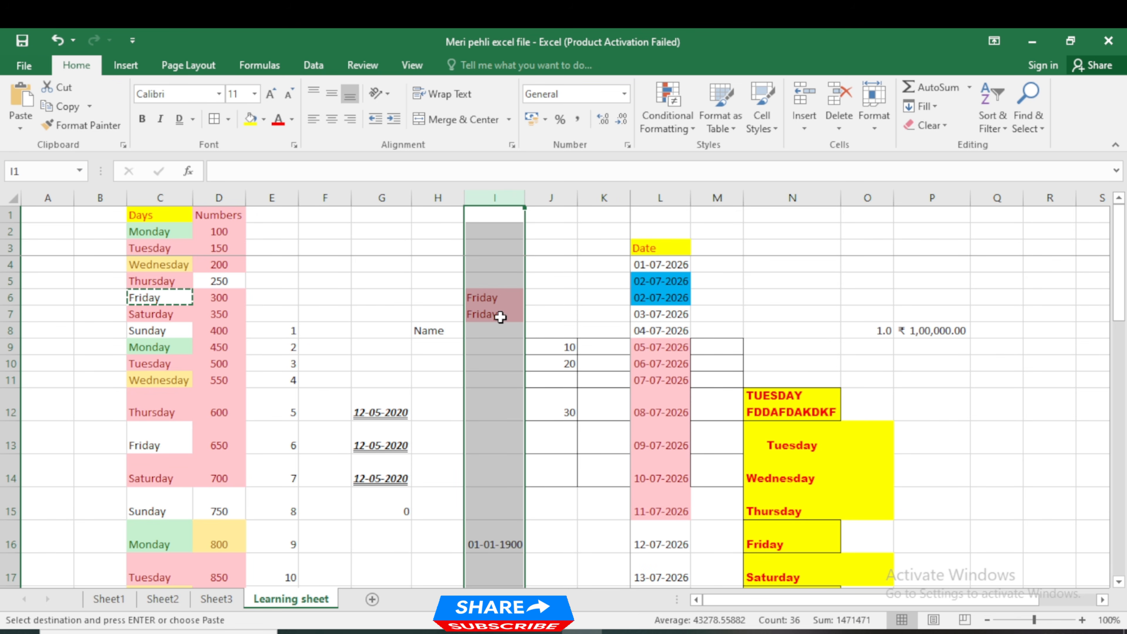
# - Add a second Duplicate Values rule to column I using a custom format with a light green fill
pyautogui.click(682, 109)
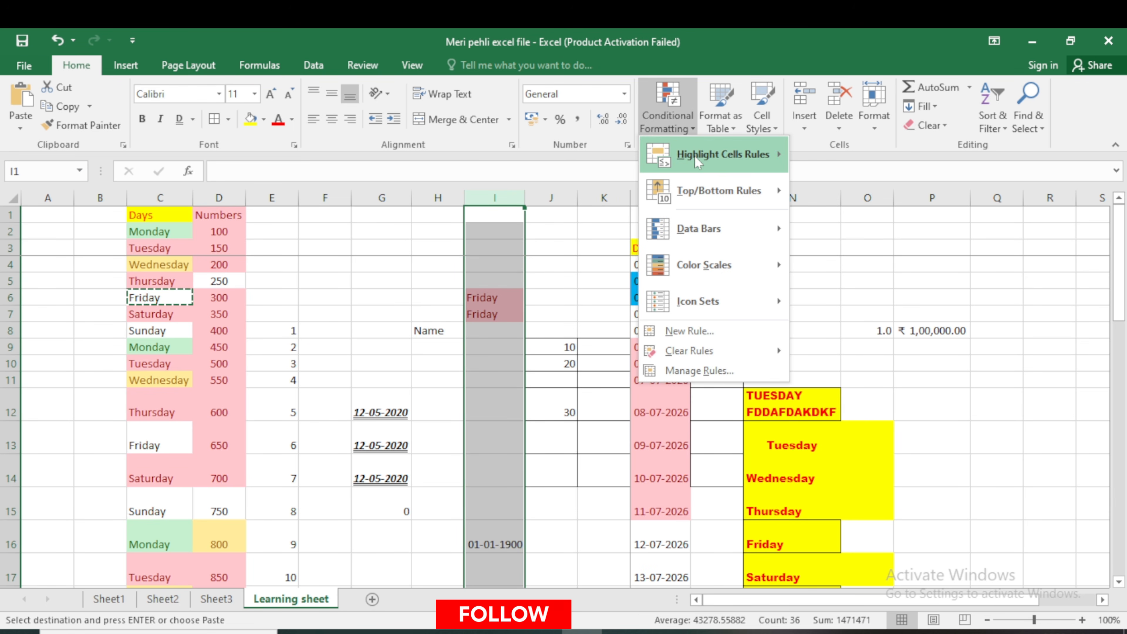
pyautogui.moveTo(696, 154)
pyautogui.click(843, 374)
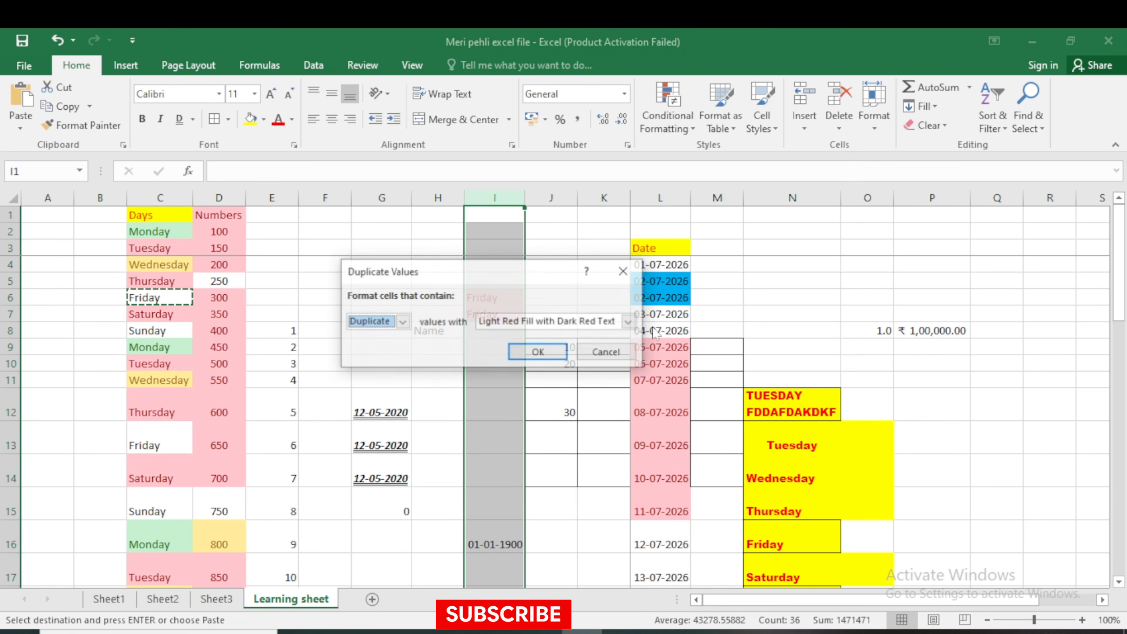
pyautogui.click(585, 324)
pyautogui.click(529, 404)
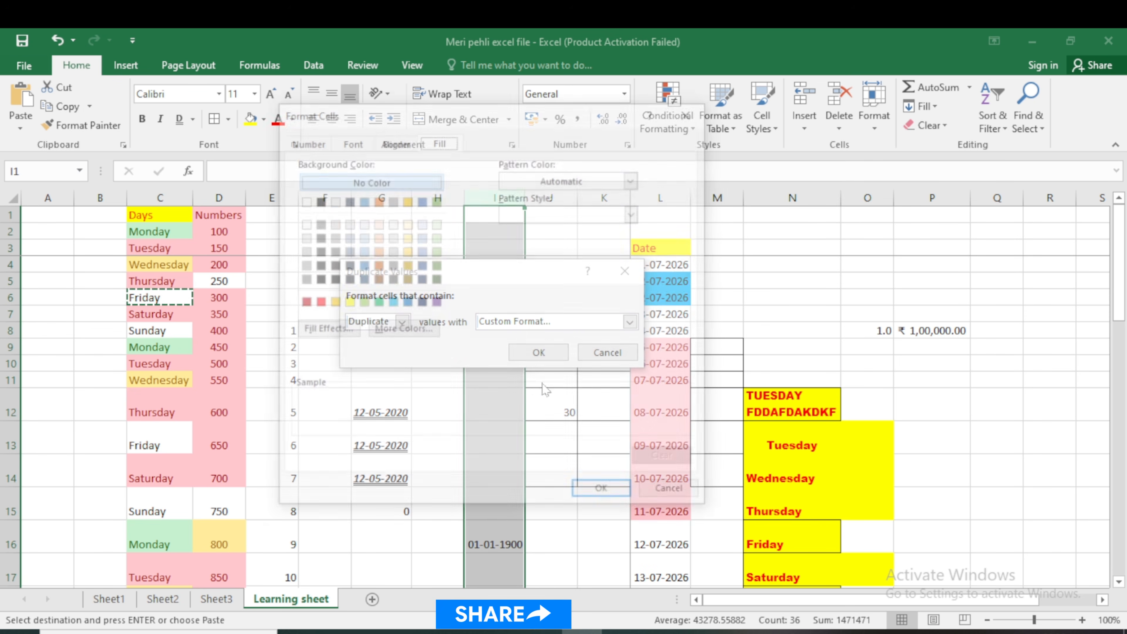
pyautogui.click(436, 251)
pyautogui.click(605, 494)
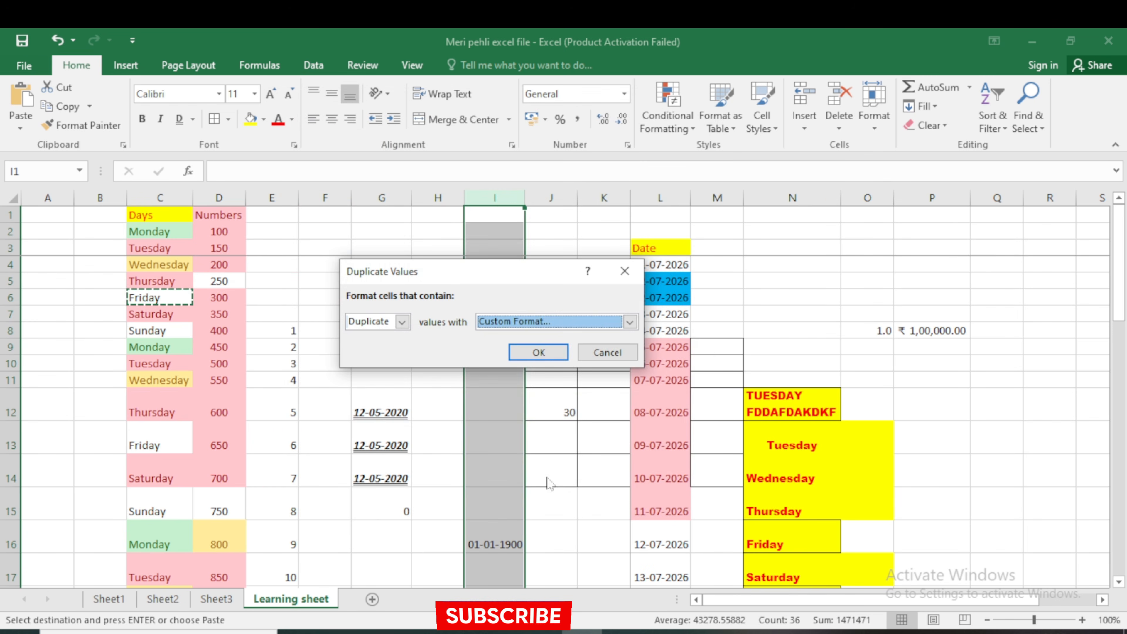
pyautogui.click(537, 352)
pyautogui.click(496, 351)
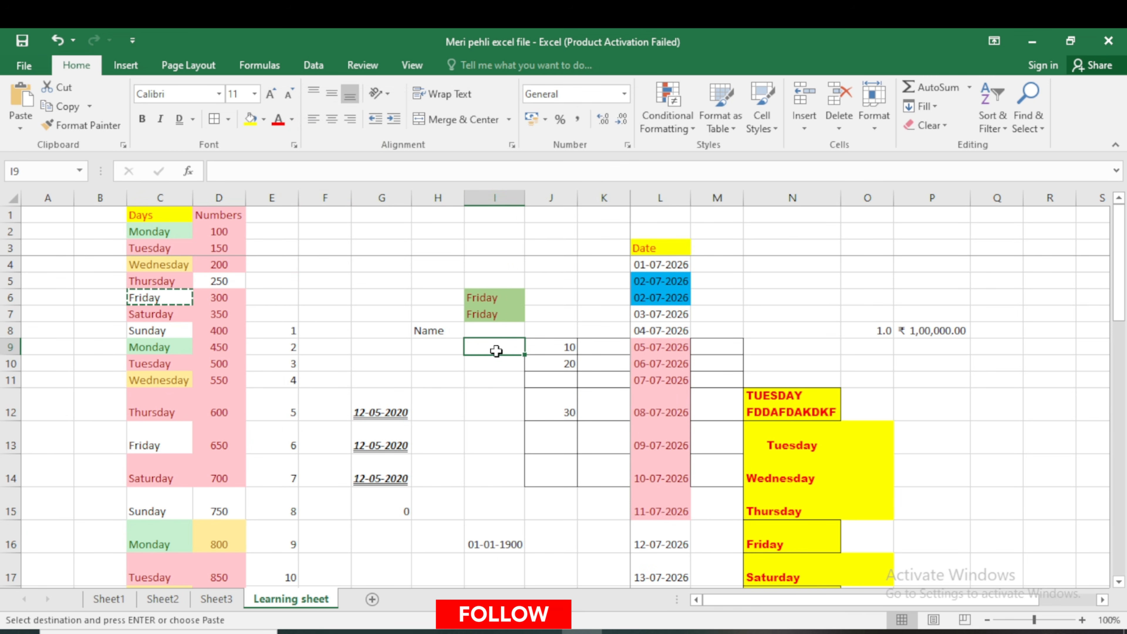
# - Review the rule types offered for a new conditional formatting rule, and close the dialog without adding one
pyautogui.click(665, 132)
pyautogui.moveTo(719, 154)
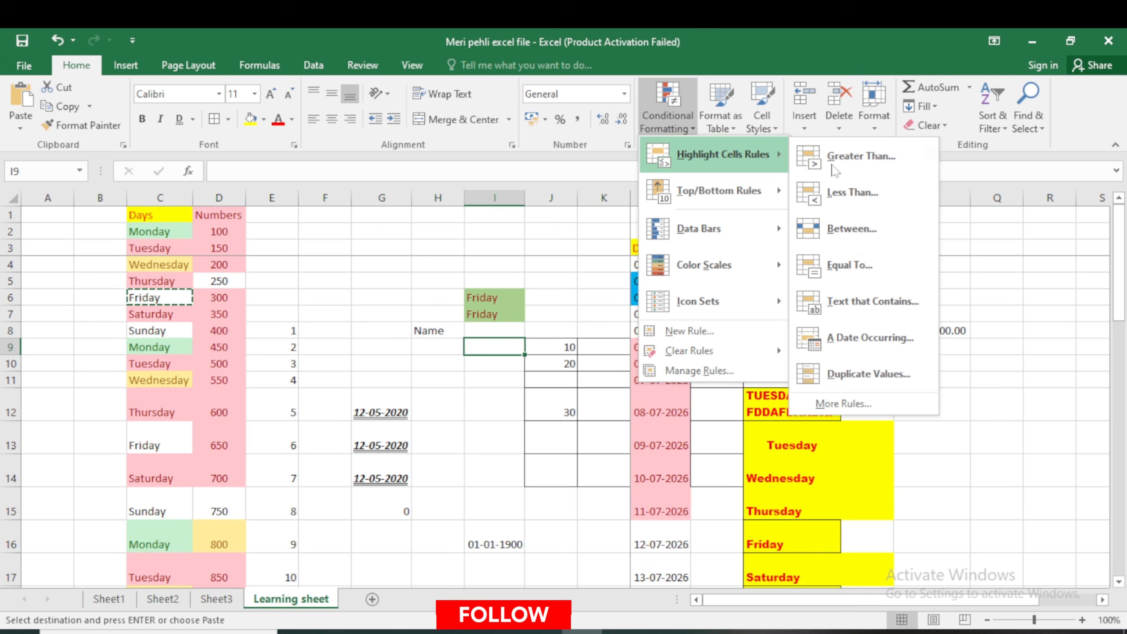
pyautogui.click(843, 403)
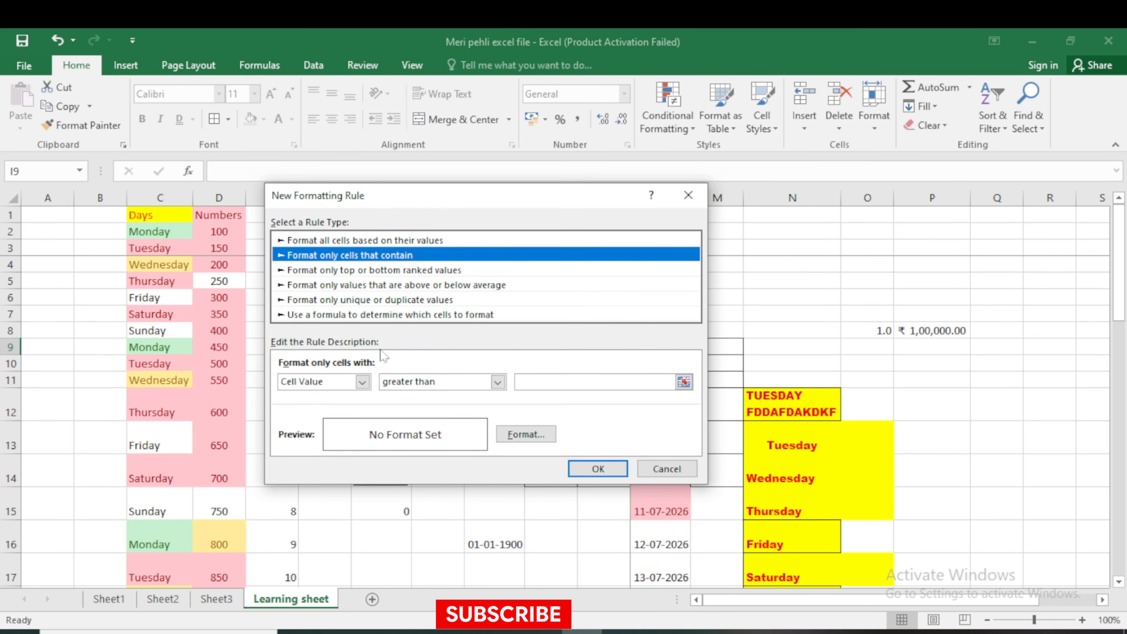
pyautogui.click(663, 470)
# - Format the data block around cell I9 as a table with the gold medium style that has banded rows
pyautogui.click(730, 130)
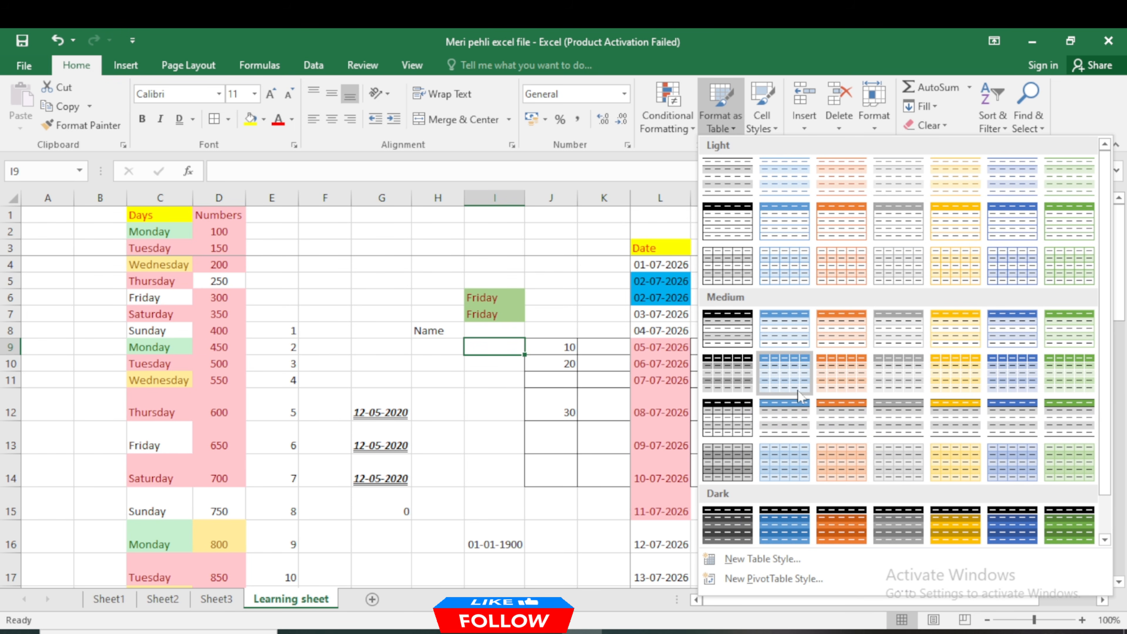
pyautogui.click(956, 381)
pyautogui.click(479, 349)
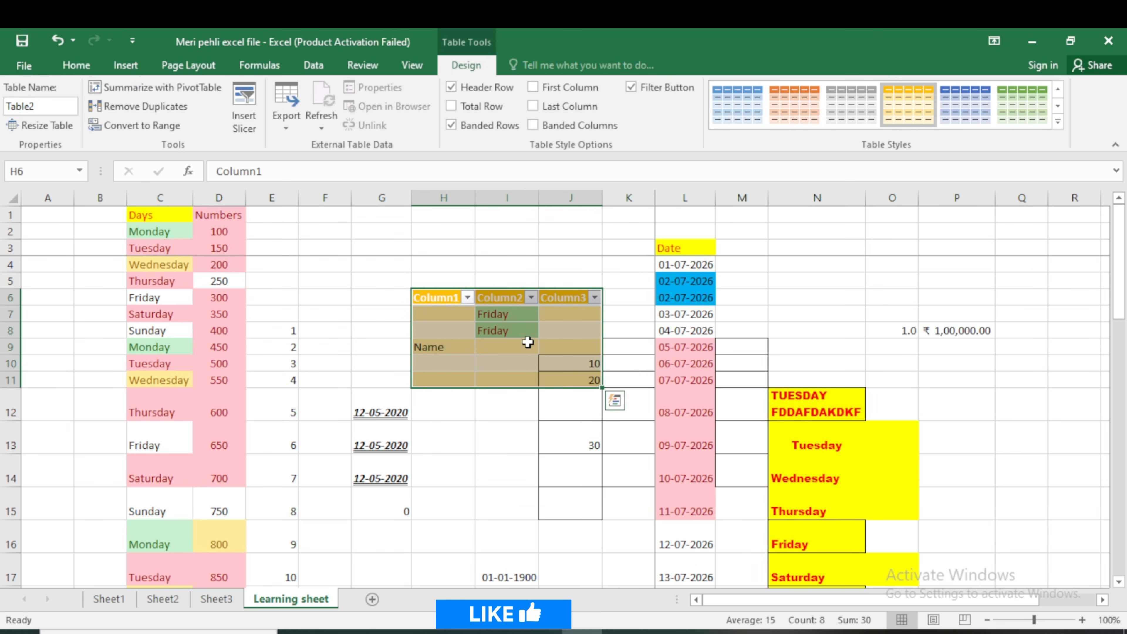
pyautogui.click(812, 312)
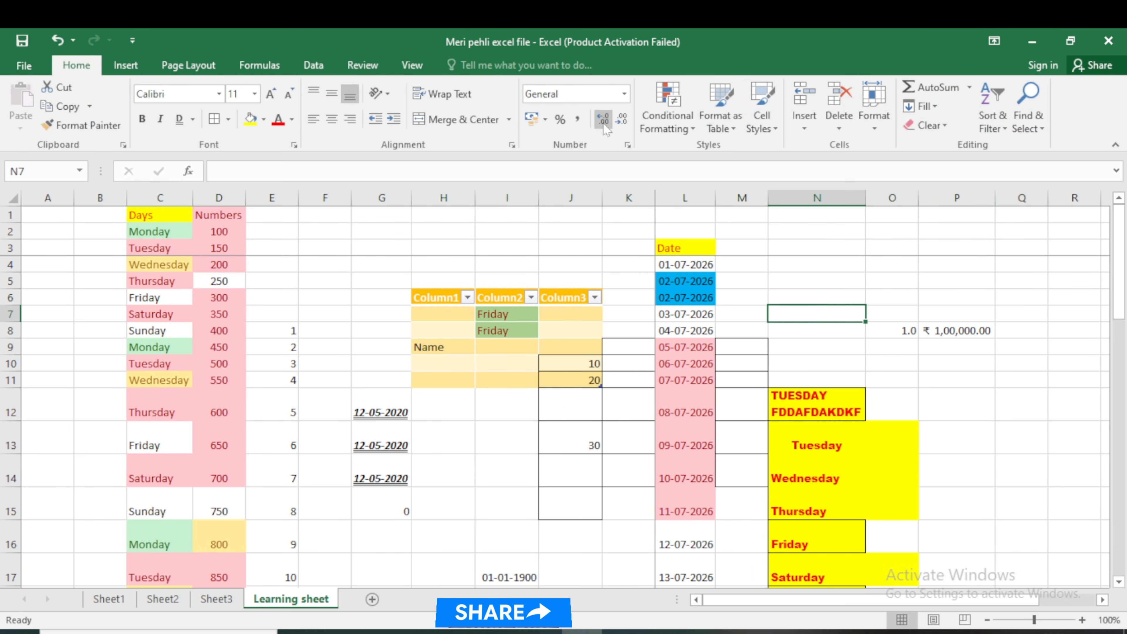
# - Format the range O8:P8 as a table with the dark green style, leaving the table headers option off
pyautogui.click(716, 113)
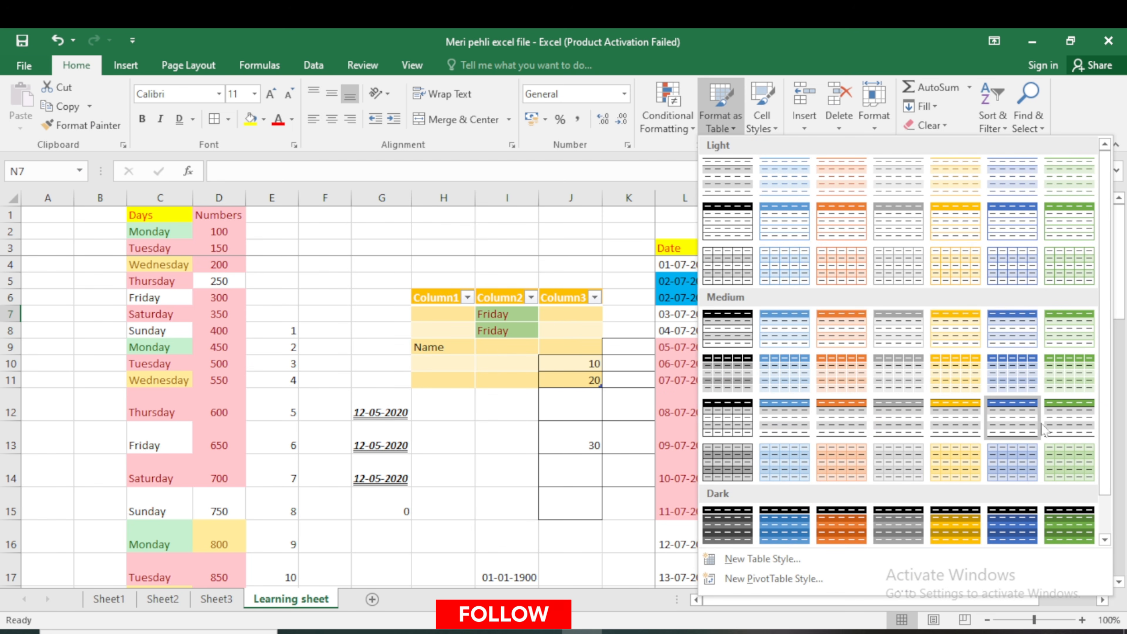
pyautogui.click(1072, 524)
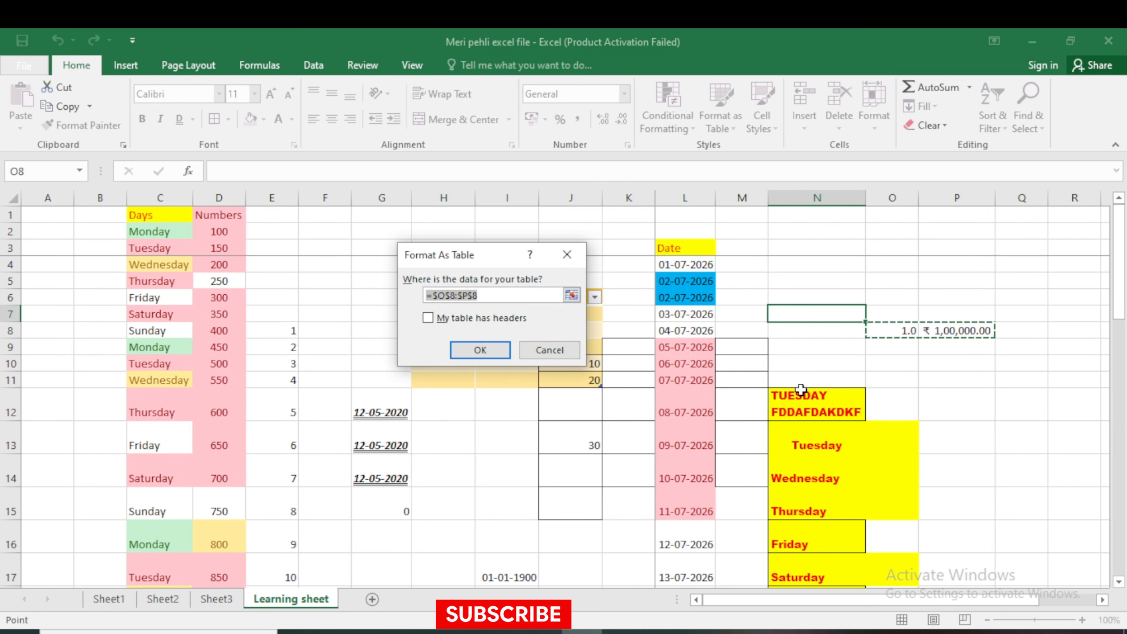
pyautogui.click(479, 348)
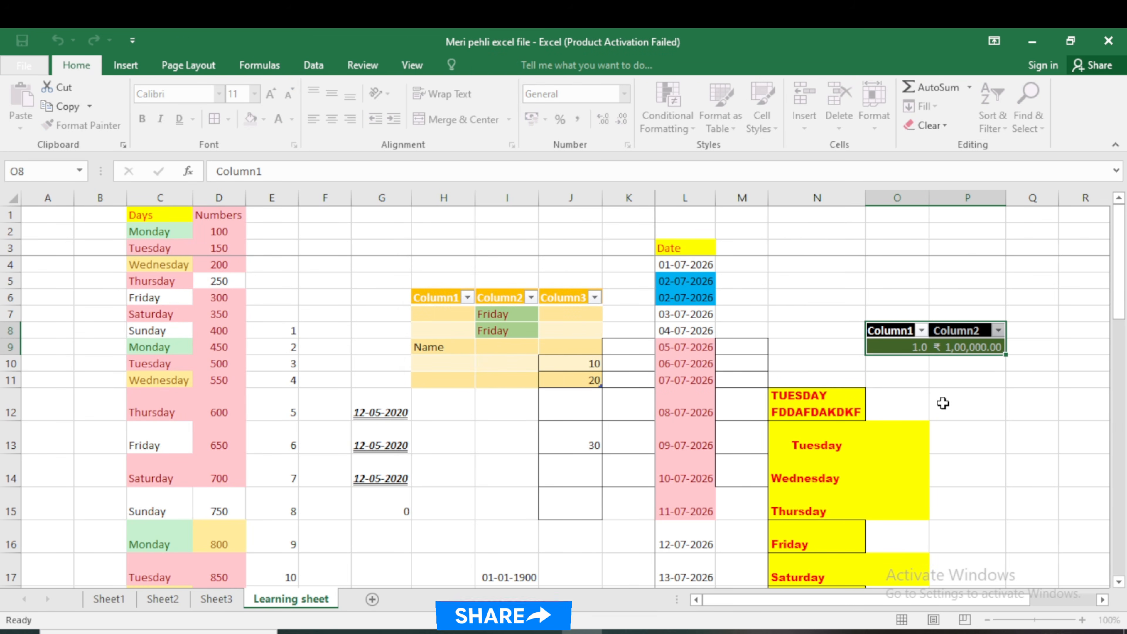
pyautogui.click(953, 379)
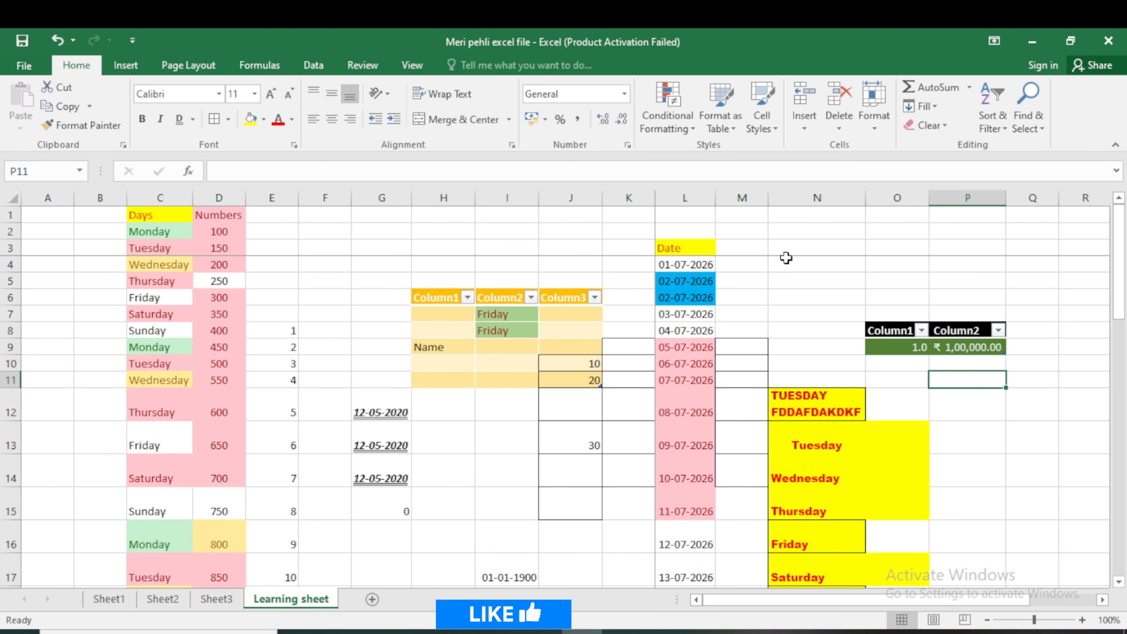
pyautogui.moveTo(786, 255)
pyautogui.mouseDown()
pyautogui.moveTo(1004, 458)
pyautogui.moveTo(1044, 465)
pyautogui.mouseUp()
pyautogui.click(721, 109)
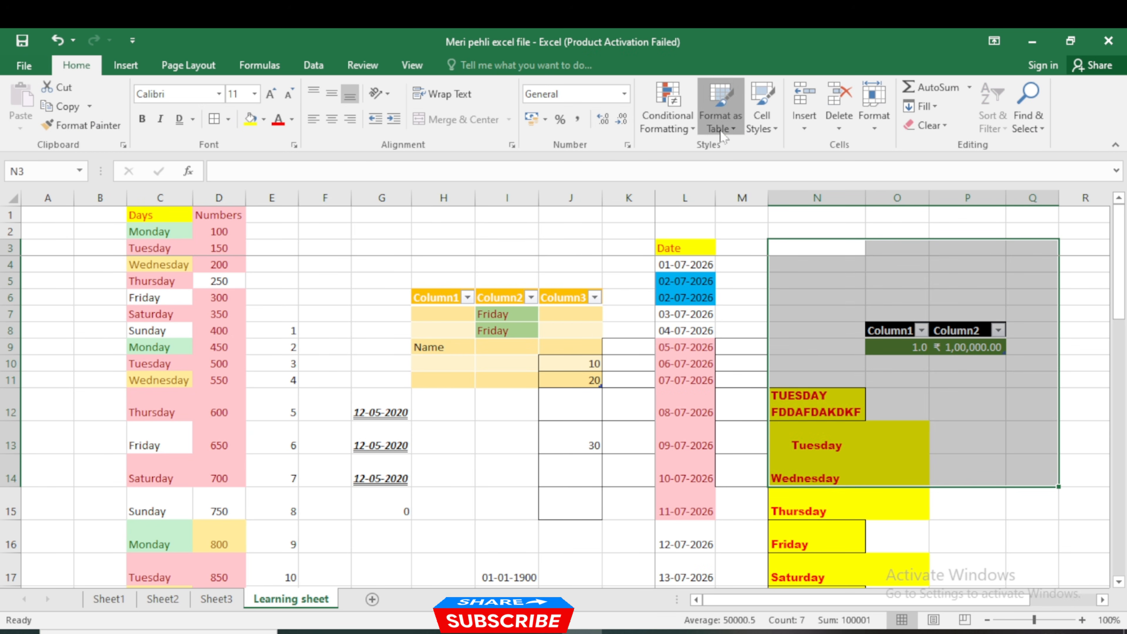
pyautogui.click(679, 373)
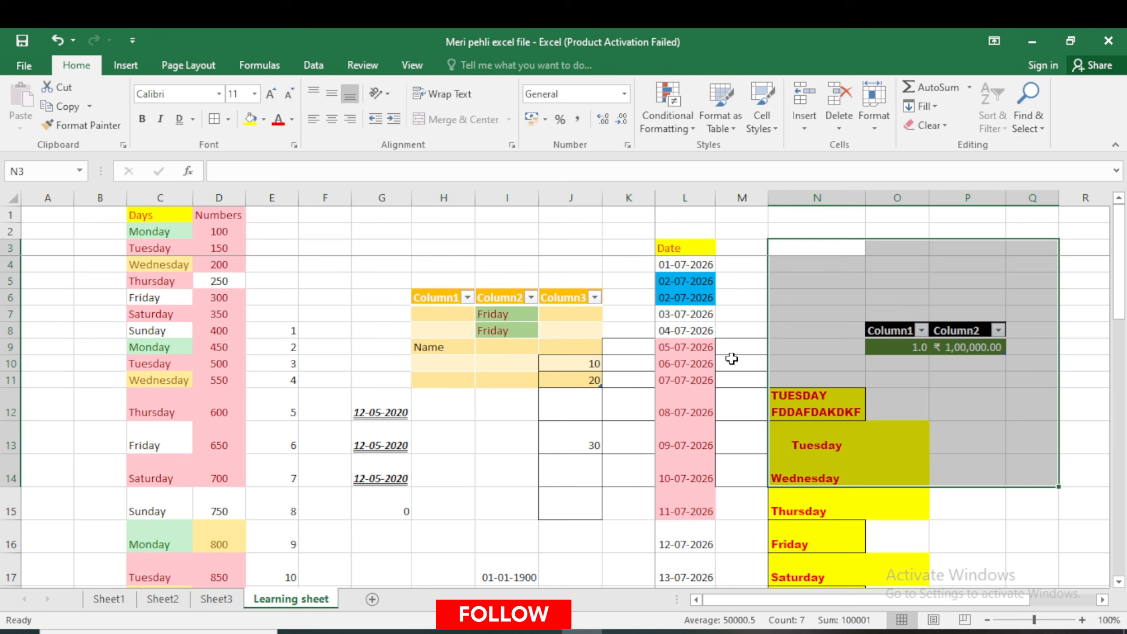
pyautogui.click(654, 248)
# - Format the range G13:K17 as a table with the dark gold style that has a black header
pyautogui.scroll(-1, 468, 400)
pyautogui.moveTo(391, 392); pyautogui.dragTo(635, 528)
pyautogui.click(720, 109)
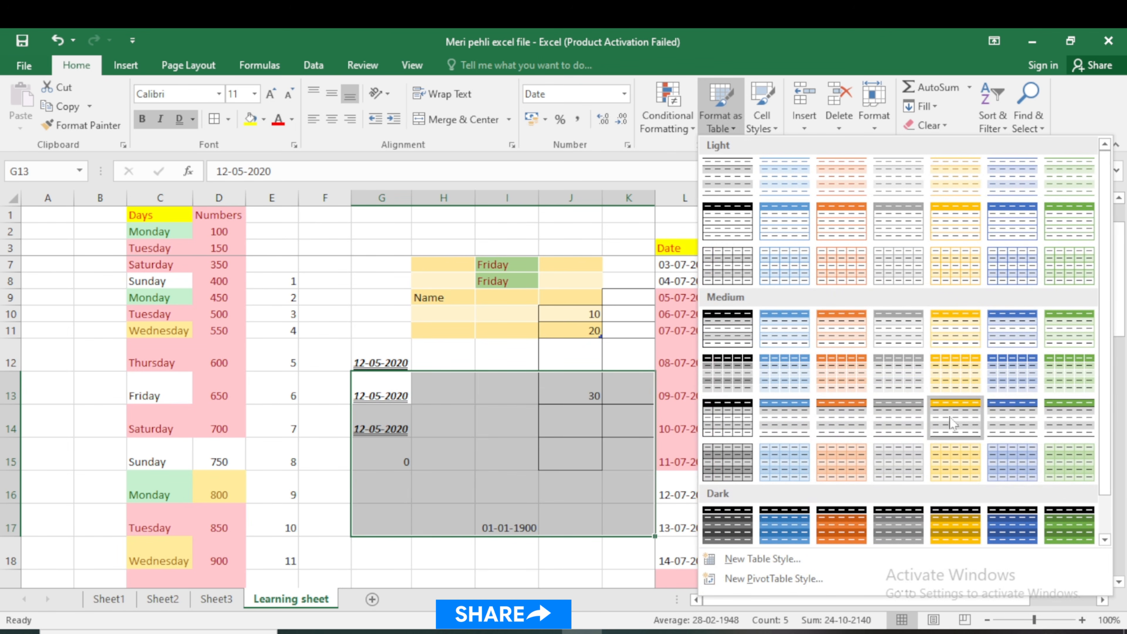
pyautogui.click(958, 532)
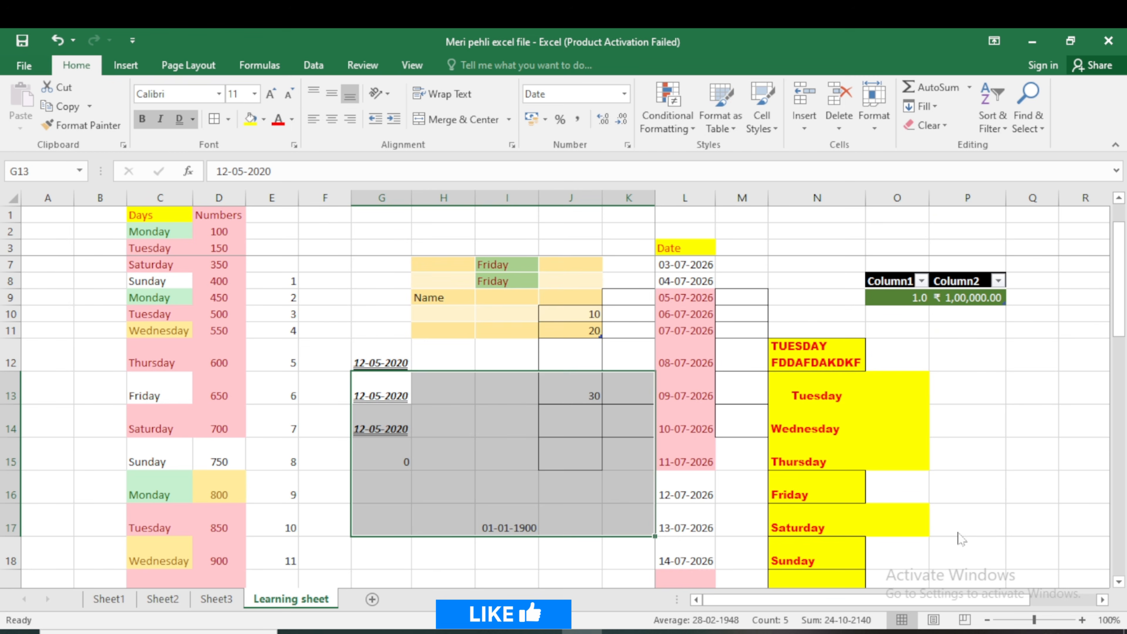
pyautogui.click(489, 355)
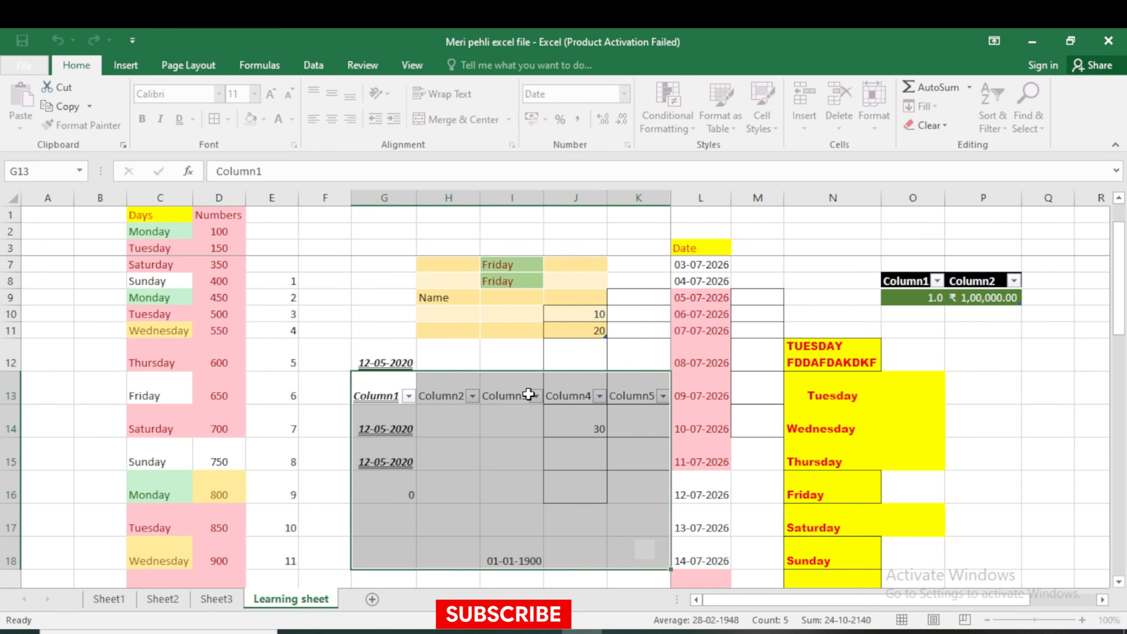
pyautogui.scroll(-2, 563, 419)
pyautogui.click(575, 416)
pyautogui.scroll(3, 696, 419)
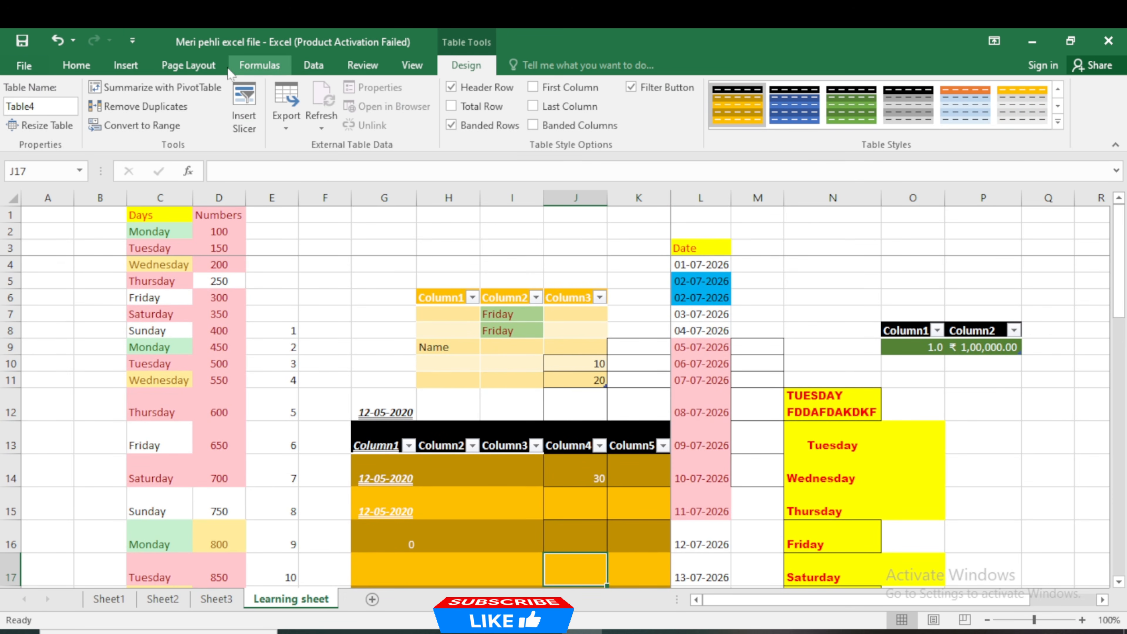
# - Browse the cell styles and preview them on the range C5:D13 without applying one
pyautogui.click(76, 65)
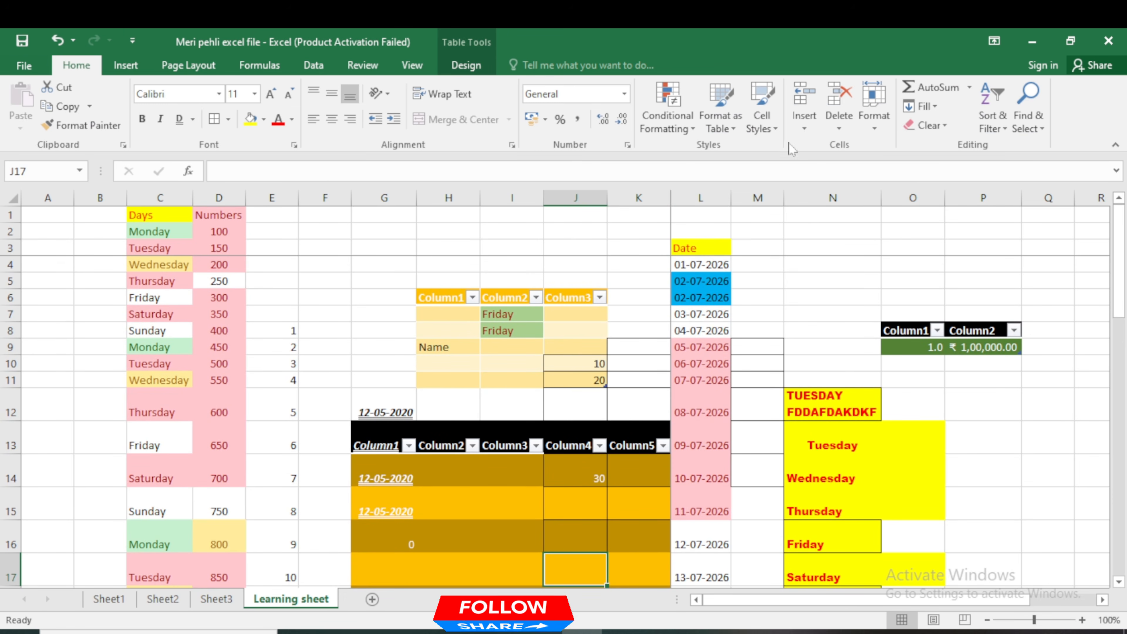
pyautogui.click(774, 126)
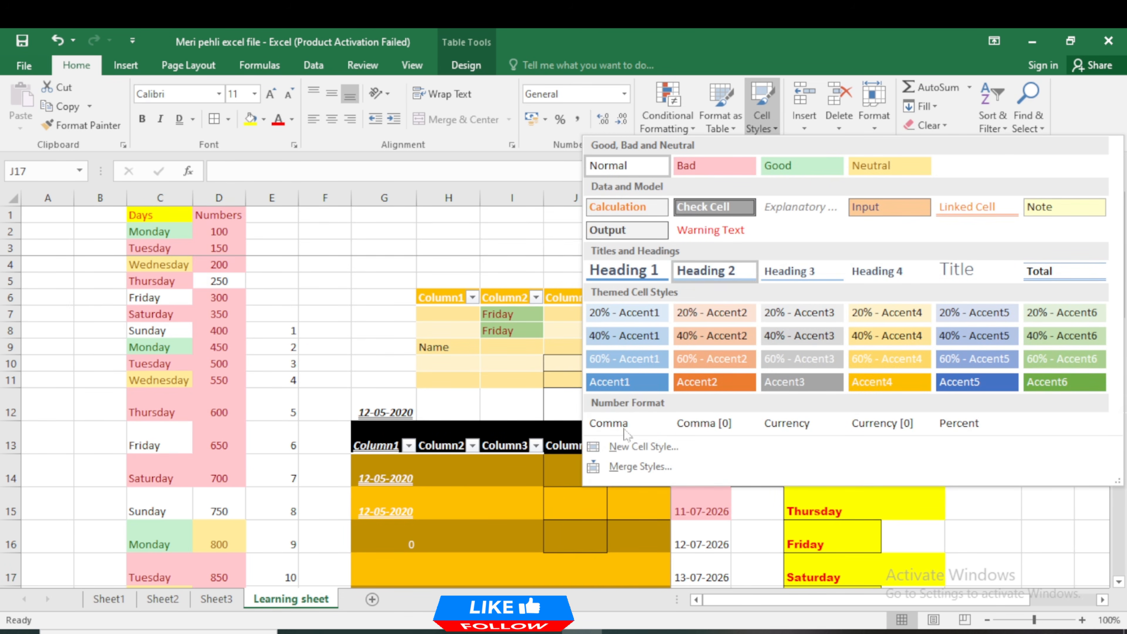
pyautogui.click(382, 372)
pyautogui.moveTo(142, 281); pyautogui.dragTo(222, 446)
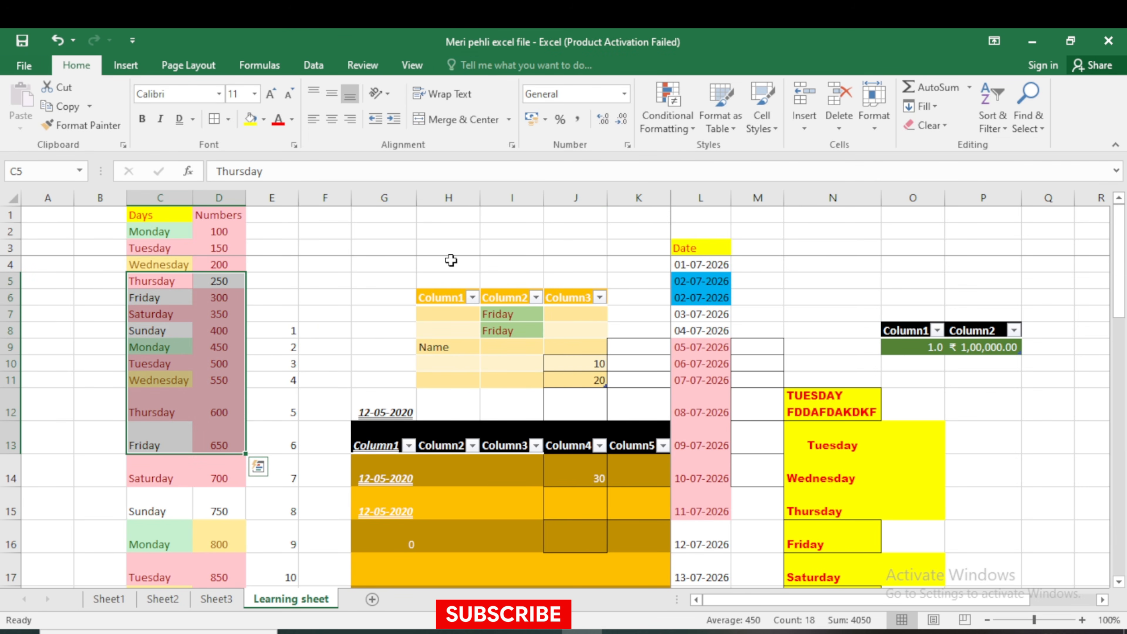
pyautogui.click(758, 121)
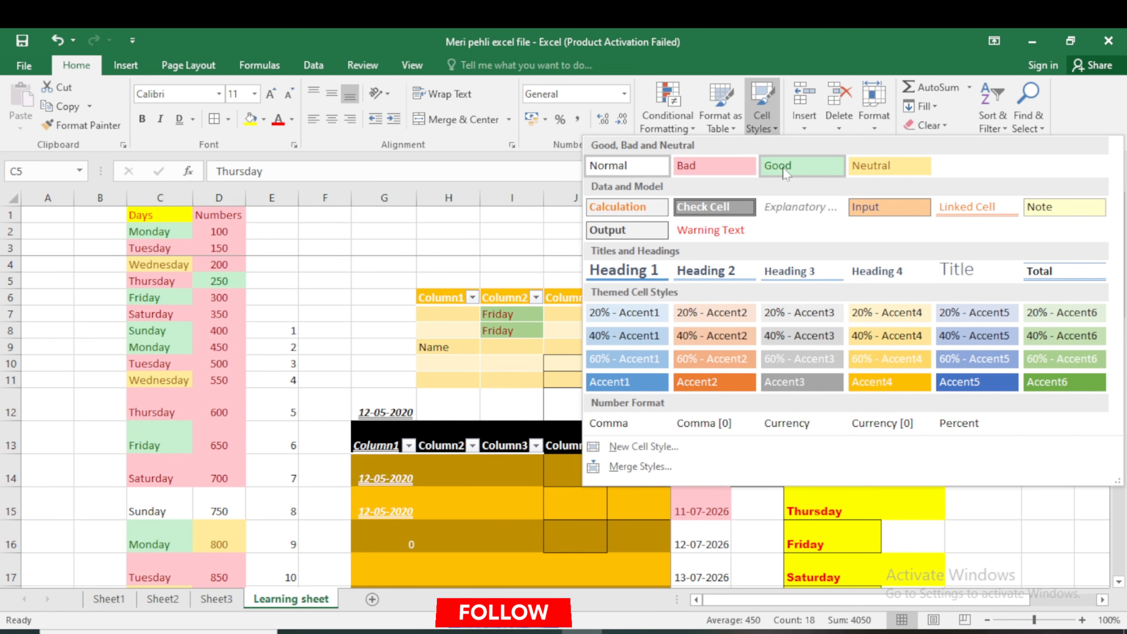
pyautogui.click(410, 298)
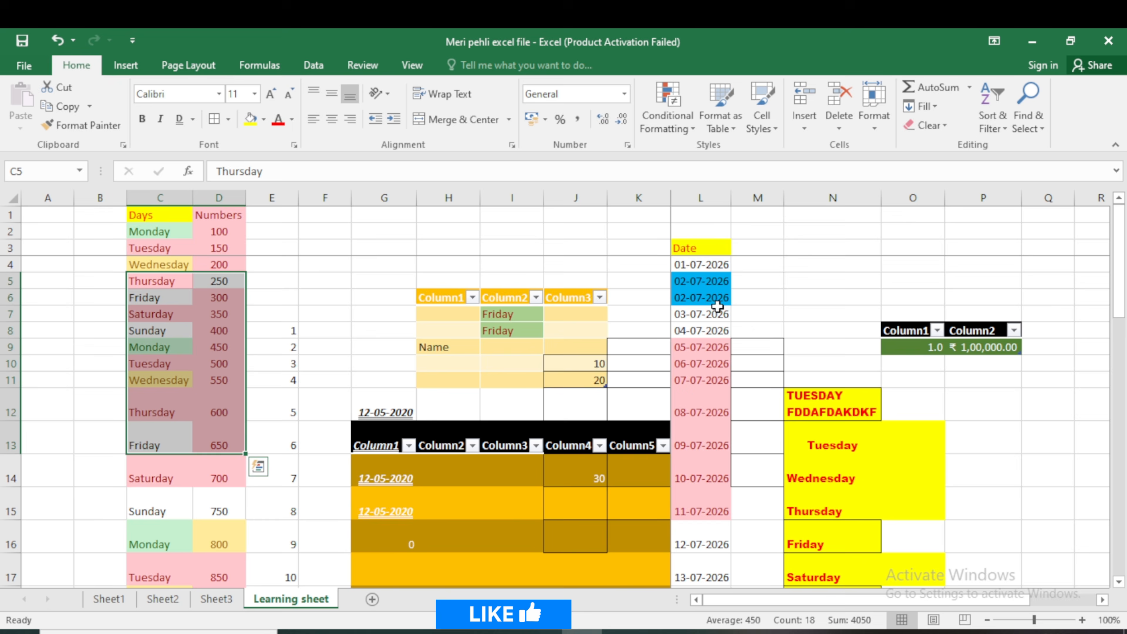
# - Apply the 40% - Accent5 cell style to the range L12:Q18 and replace it with the Input style
pyautogui.scroll(-2, 793, 360)
pyautogui.moveTo(719, 307); pyautogui.dragTo(1047, 506)
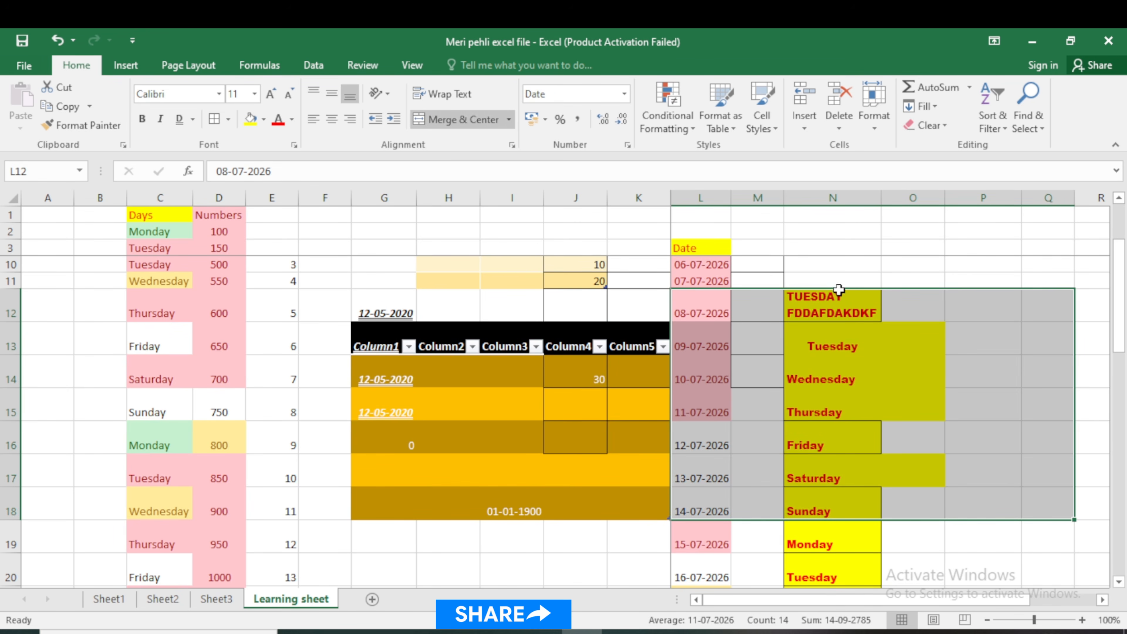
pyautogui.click(762, 113)
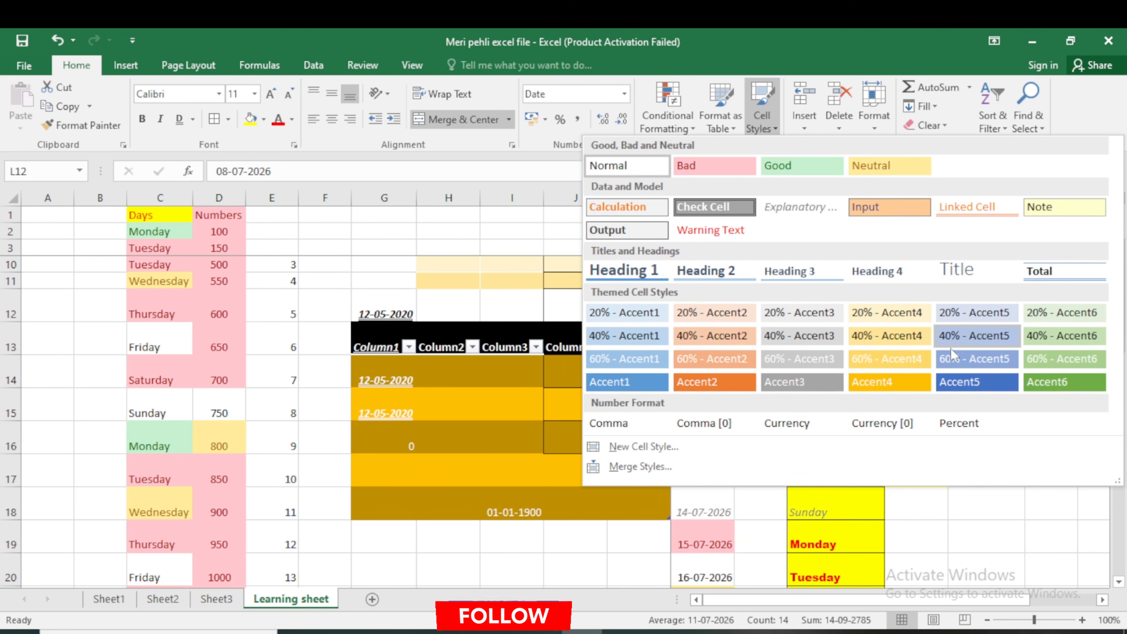
pyautogui.click(962, 335)
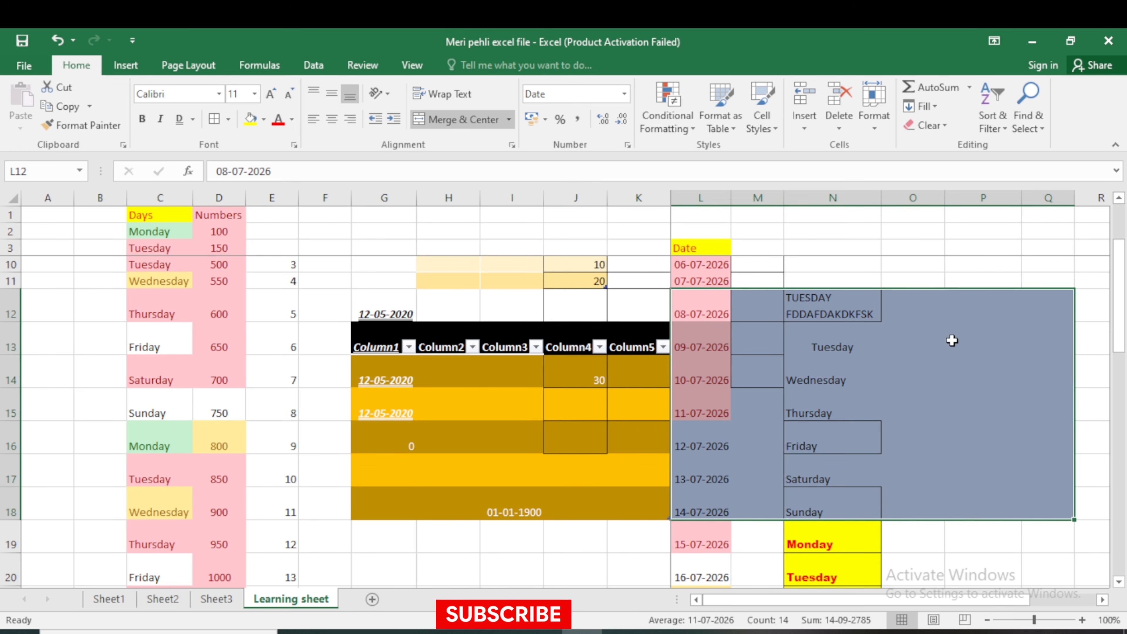
pyautogui.click(762, 107)
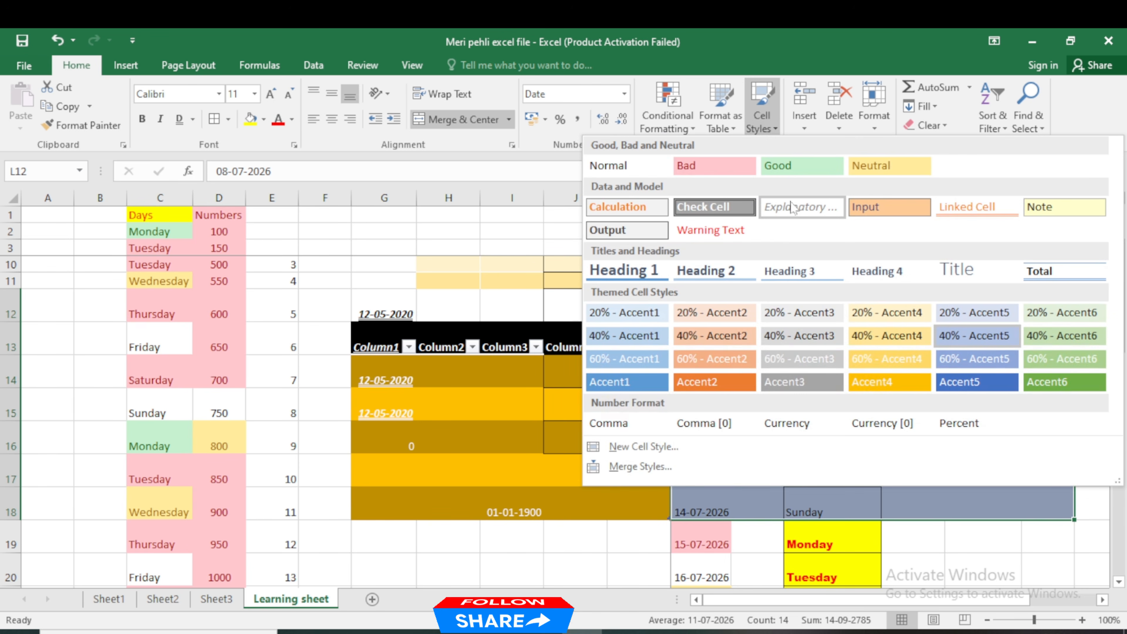
pyautogui.click(876, 215)
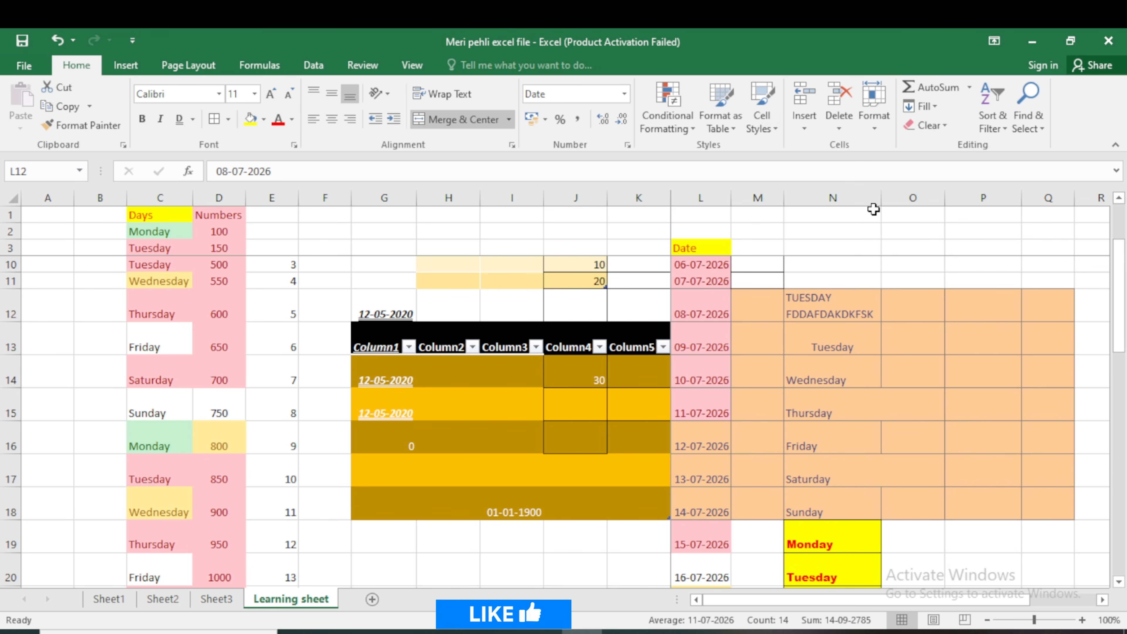
pyautogui.click(747, 119)
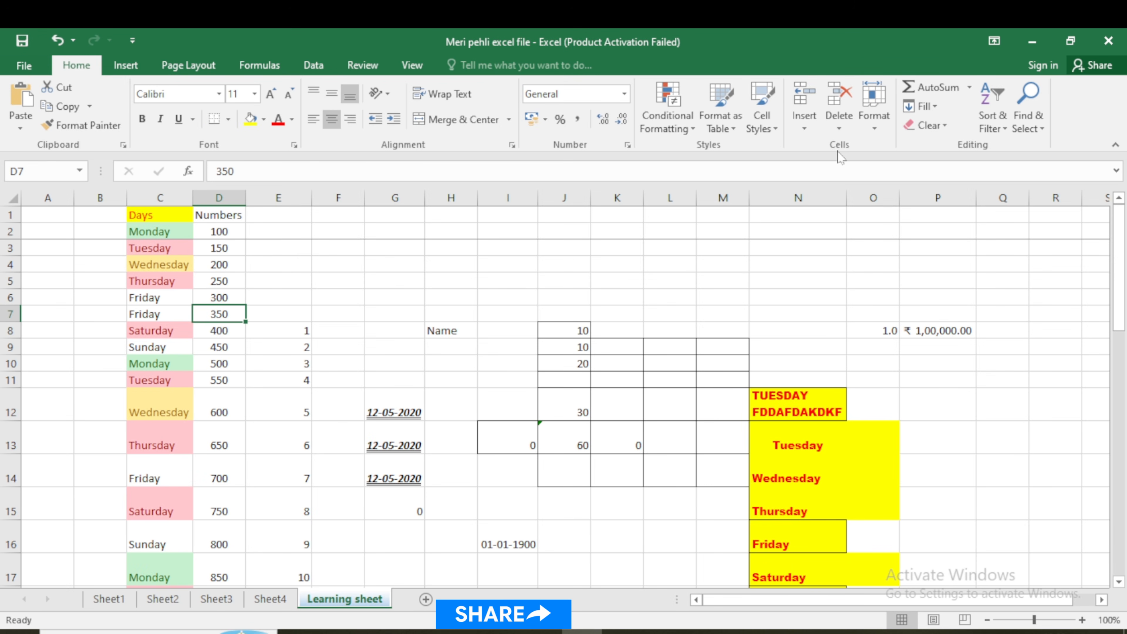
# - Insert a blank cell at D7 with the Shift cells right option, and undo the insertion
pyautogui.click(802, 130)
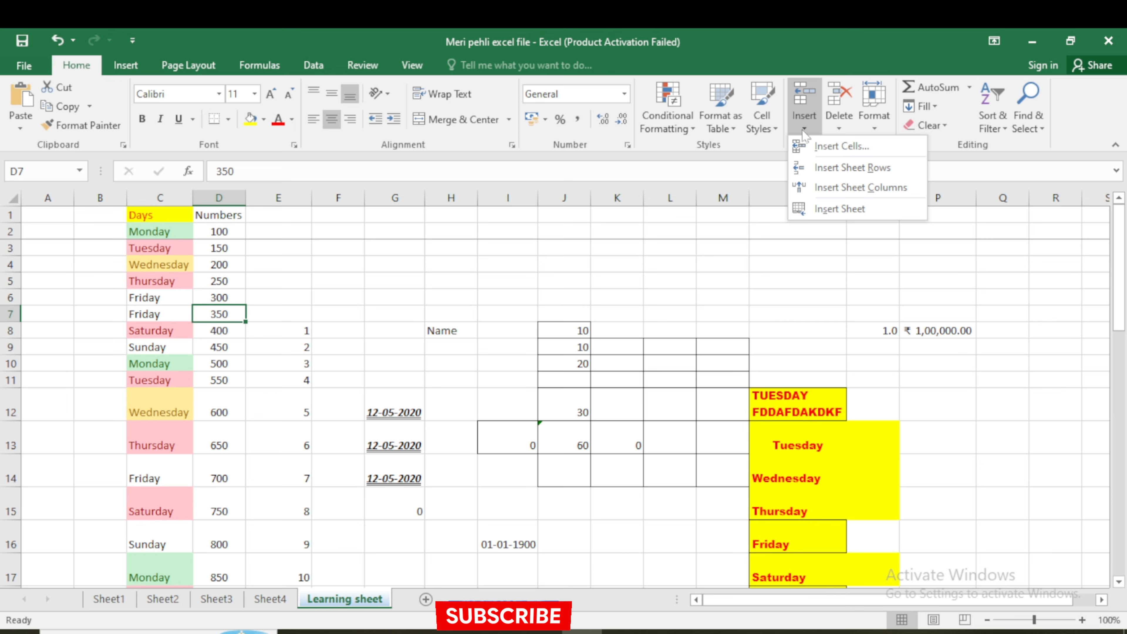
pyautogui.click(841, 147)
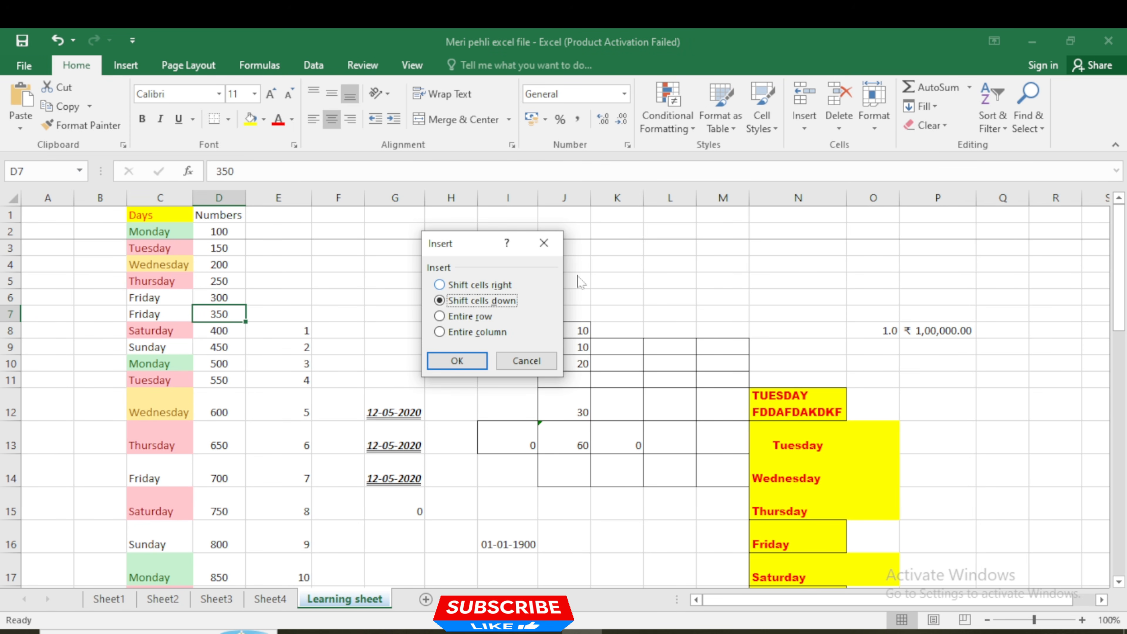
pyautogui.click(468, 287)
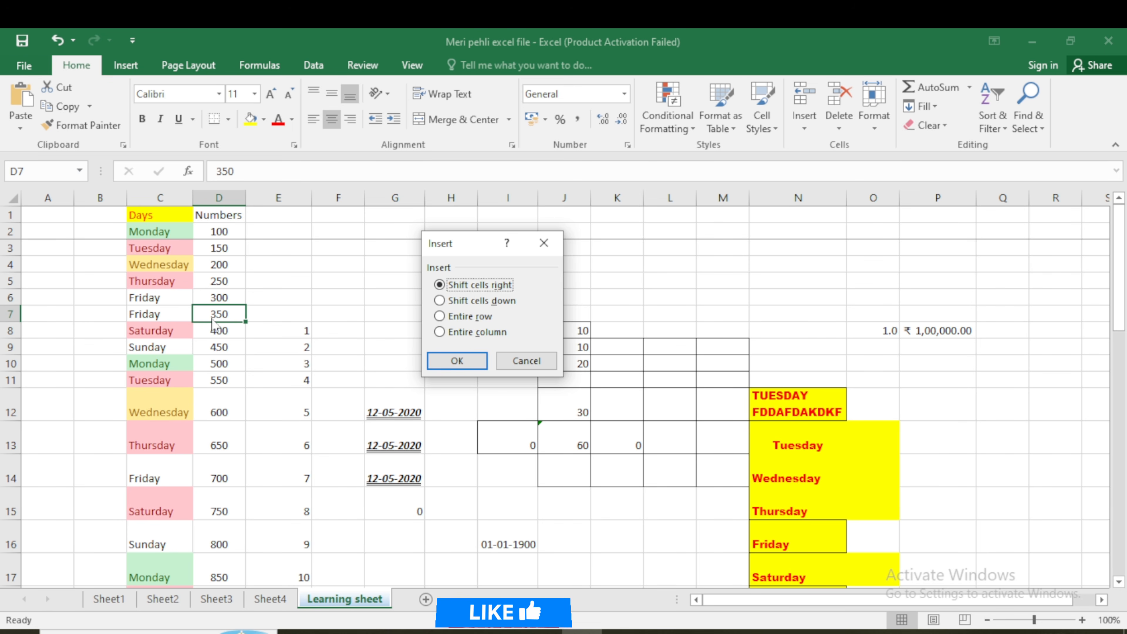
pyautogui.click(456, 361)
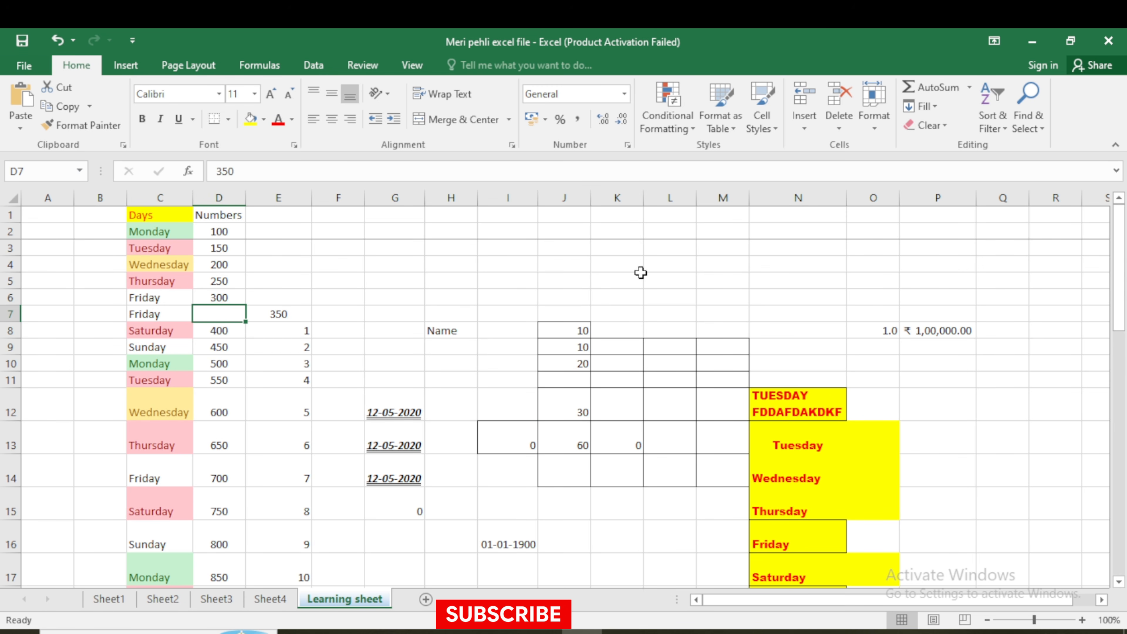
pyautogui.hotkey('ctrl', 'z')
# - Open the cell insertion options for D7 again
pyautogui.click(804, 125)
pyautogui.click(834, 144)
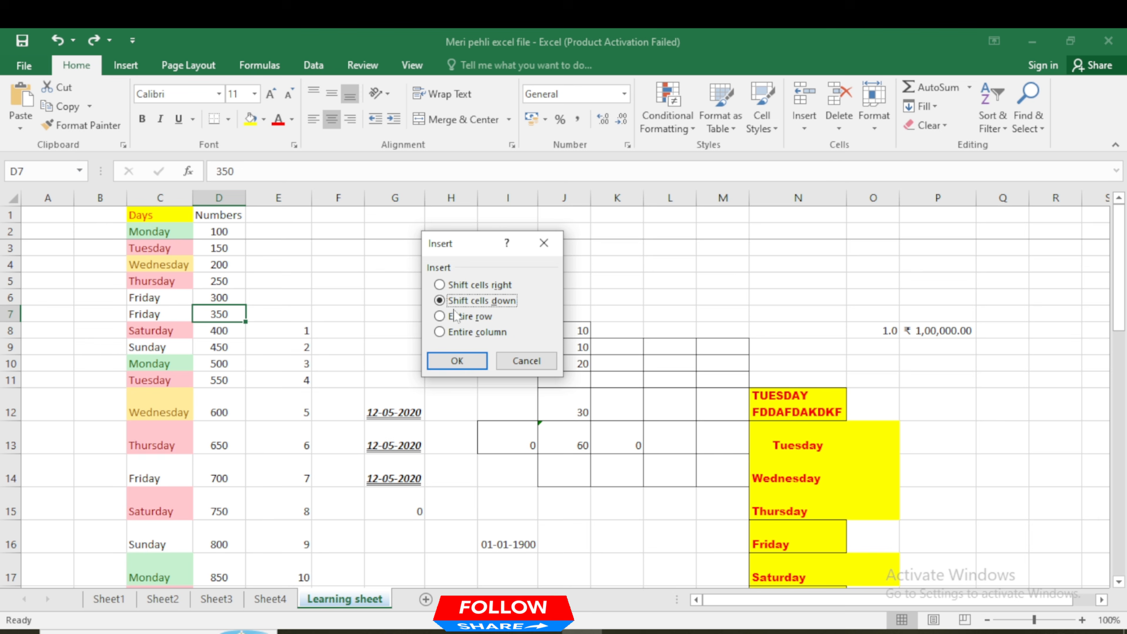
# - Insert a blank cell at D7 with the cells below shifted down, and undo the insertion
pyautogui.click(459, 361)
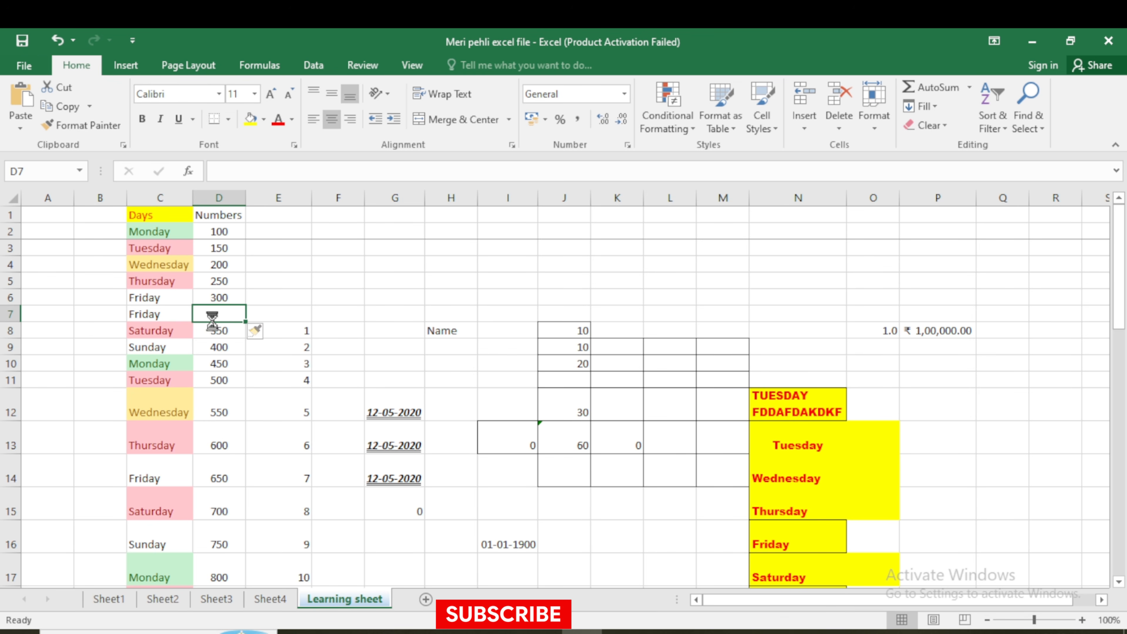
pyautogui.hotkey('ctrl', 'z')
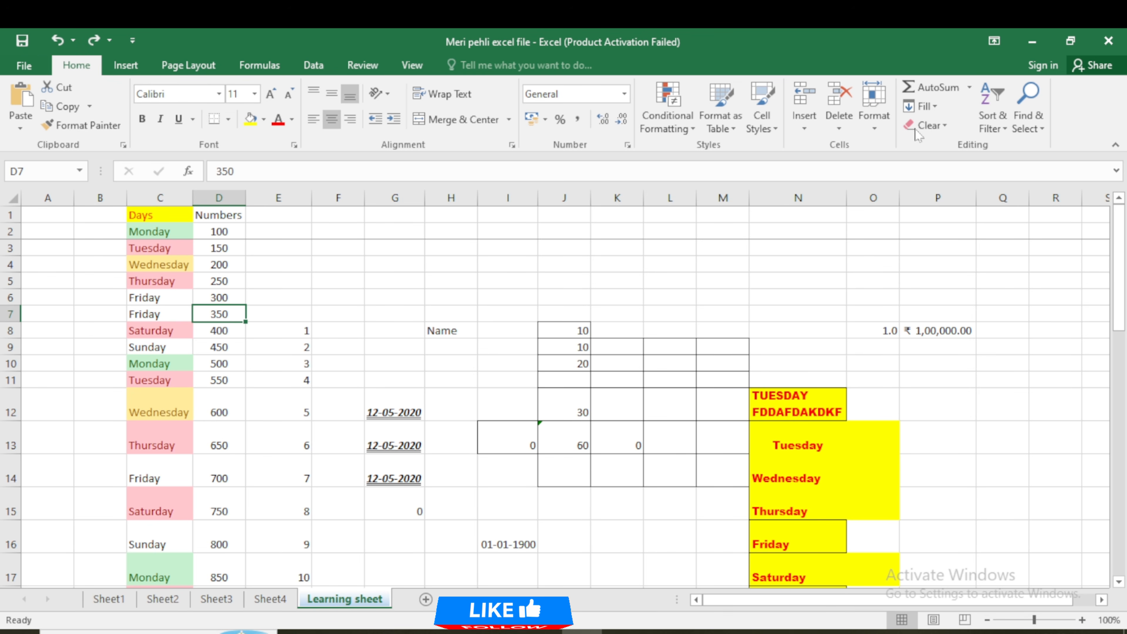
# - Insert an entire row at cell D7 through the Insert Cells options, and undo the insertion
pyautogui.click(814, 131)
pyautogui.click(851, 160)
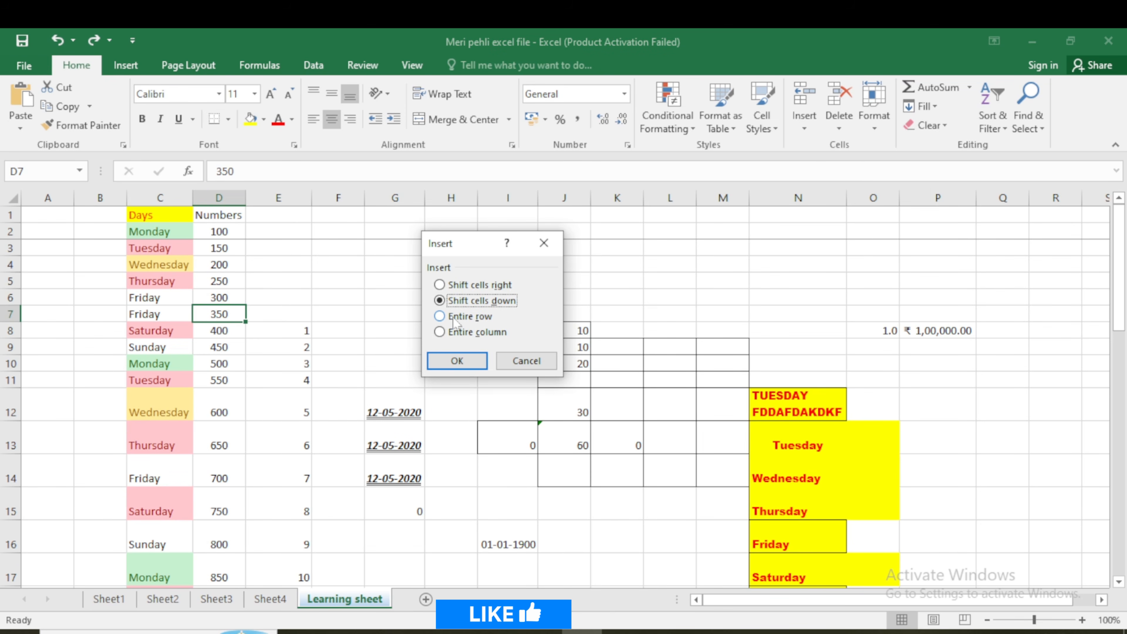
pyautogui.click(455, 317)
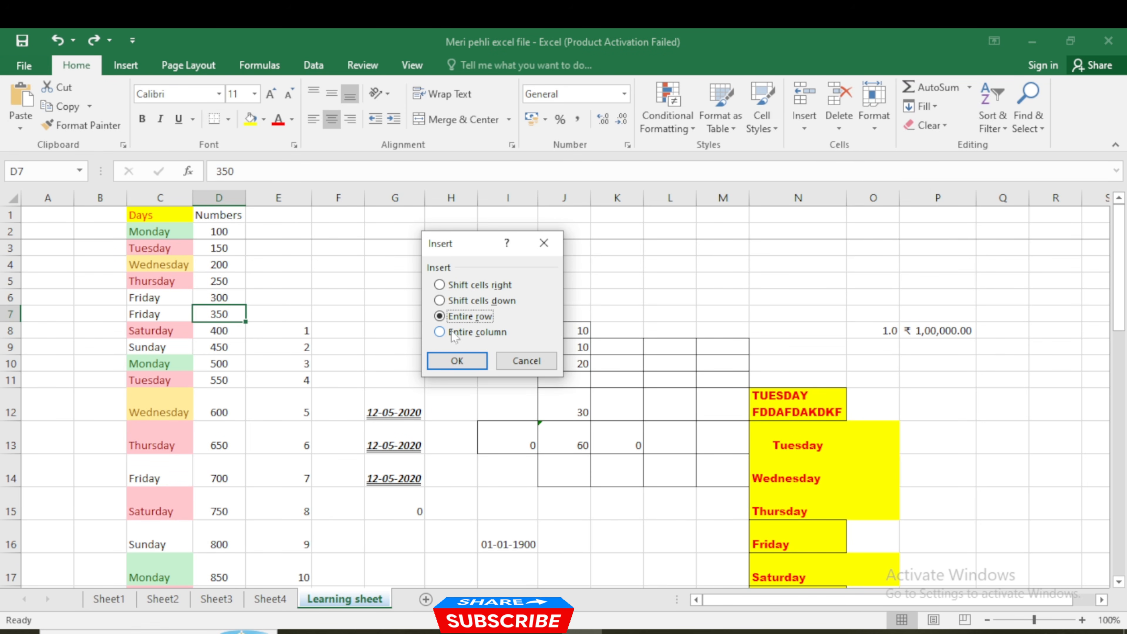
pyautogui.click(462, 361)
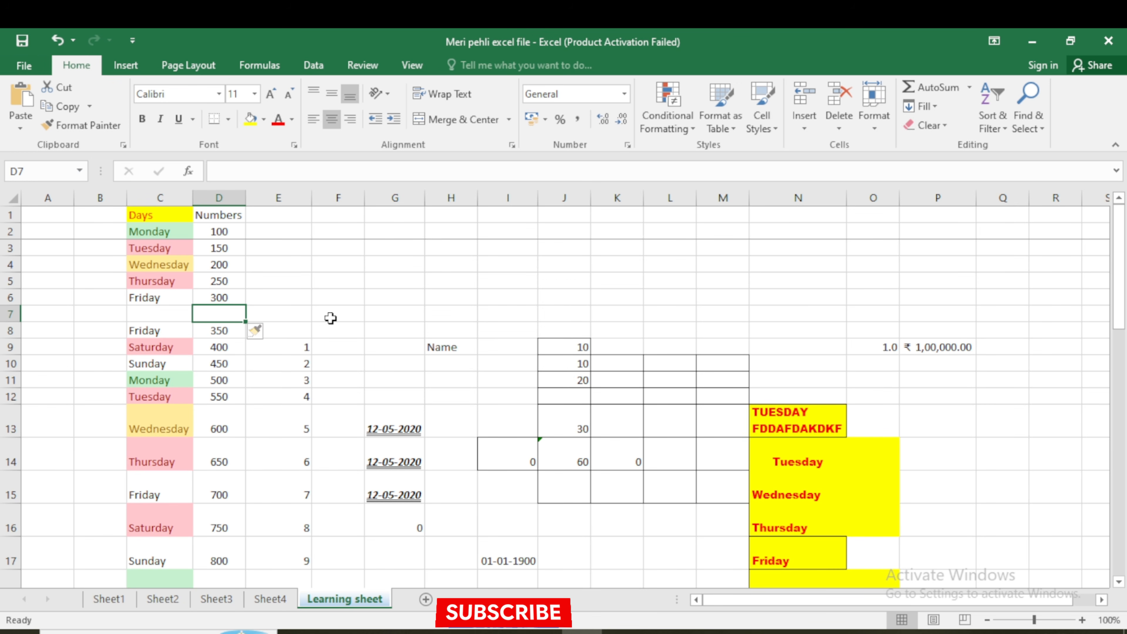
pyautogui.hotkey('ctrl', 'z')
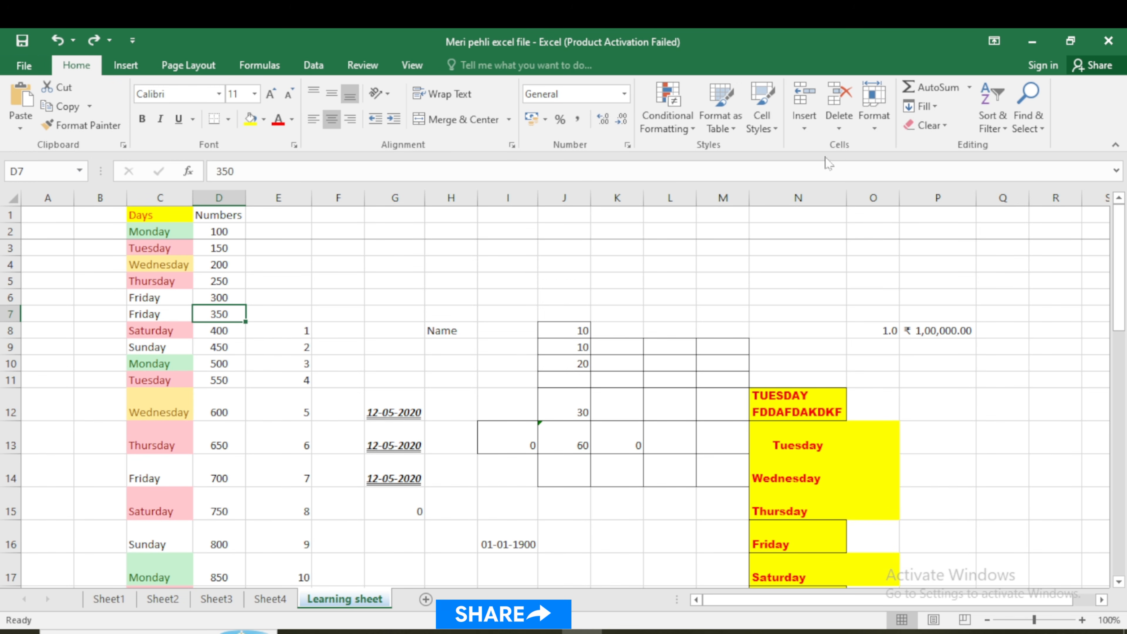
# - Insert an entire column at cell D7 through the Insert Cells options, and undo the insertion
pyautogui.click(804, 124)
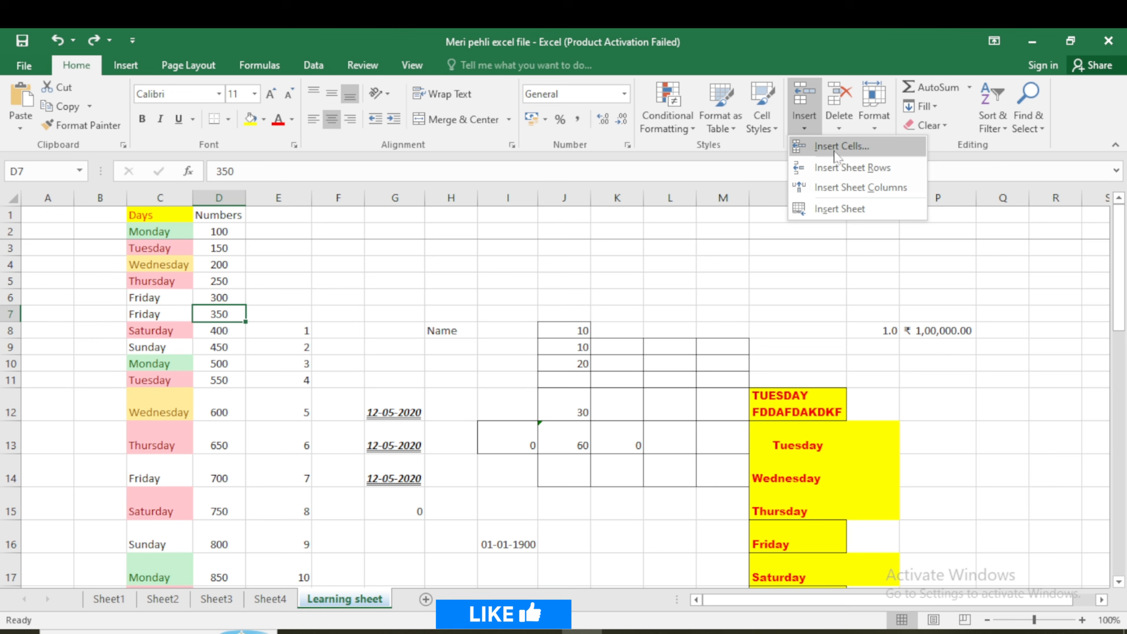
pyautogui.click(833, 147)
pyautogui.click(472, 335)
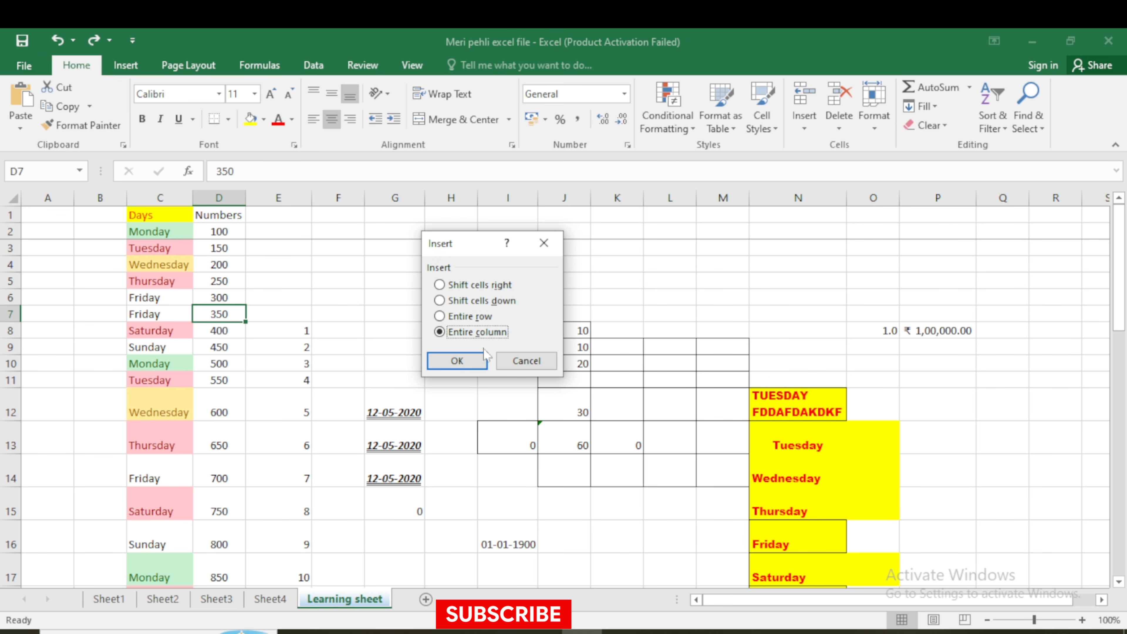
pyautogui.click(457, 361)
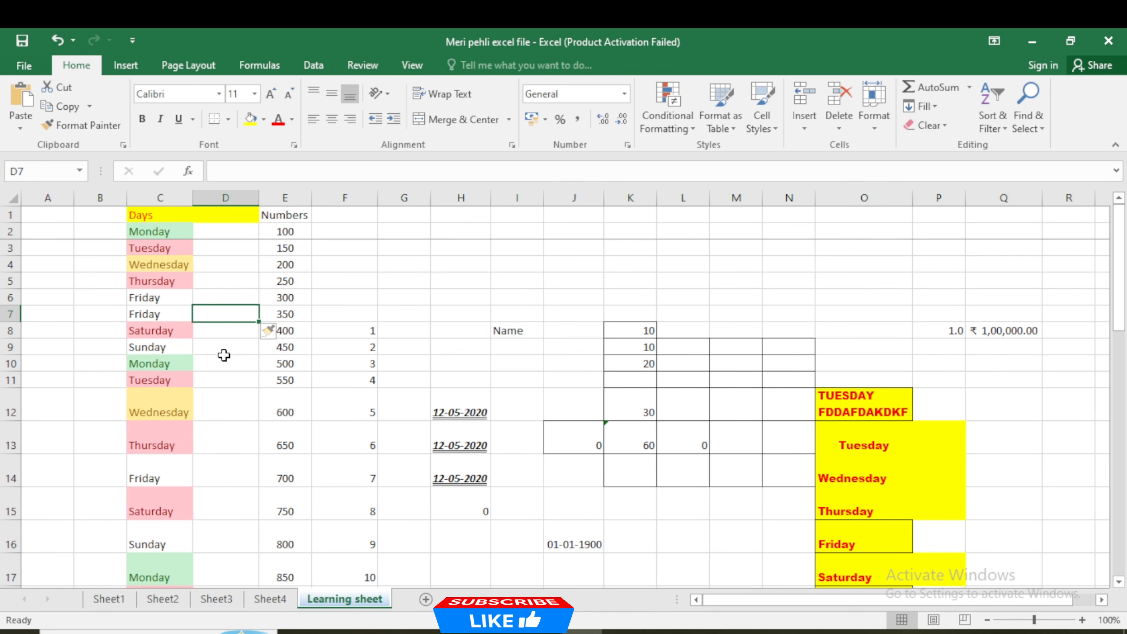
pyautogui.hotkey('ctrl', 'z')
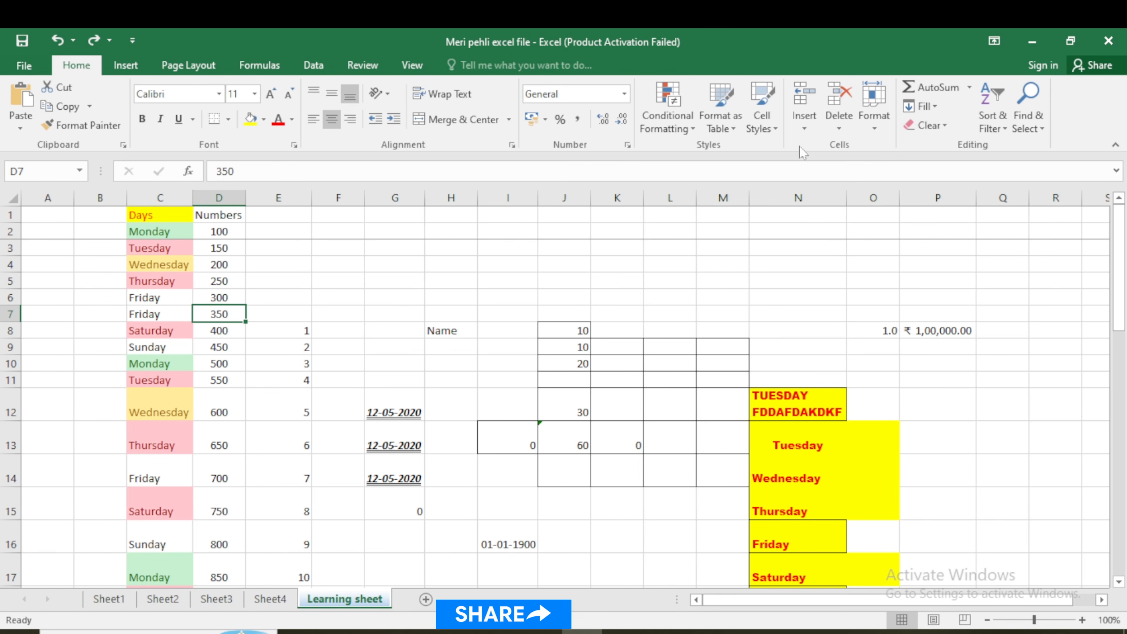
# - Insert a new worksheet before Learning sheet, and return to Learning sheet
pyautogui.click(803, 127)
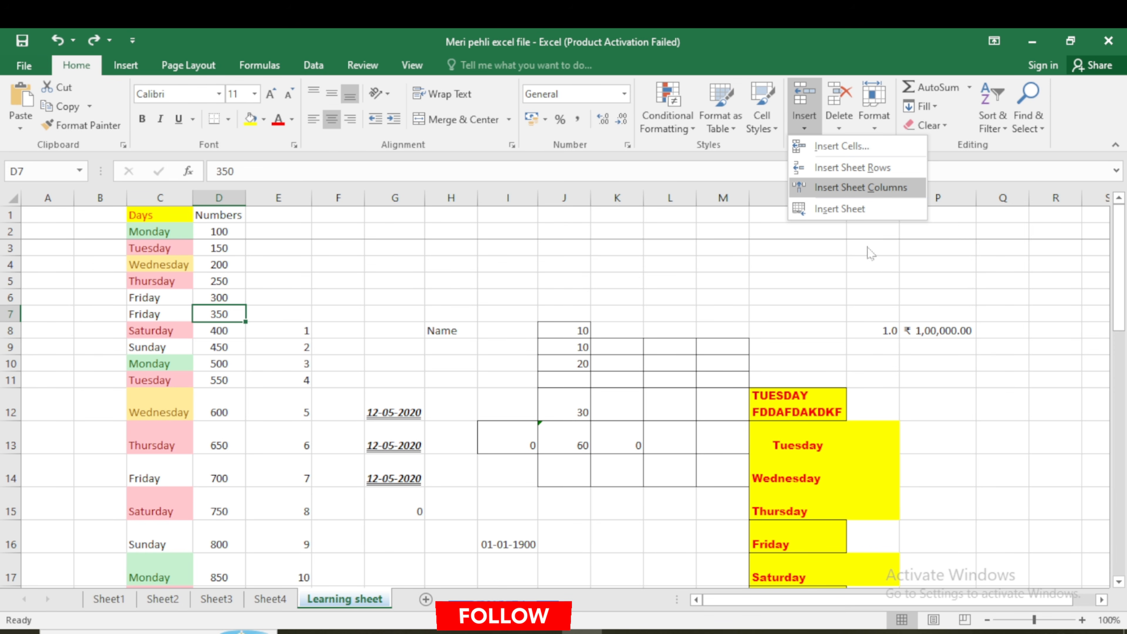
pyautogui.click(842, 210)
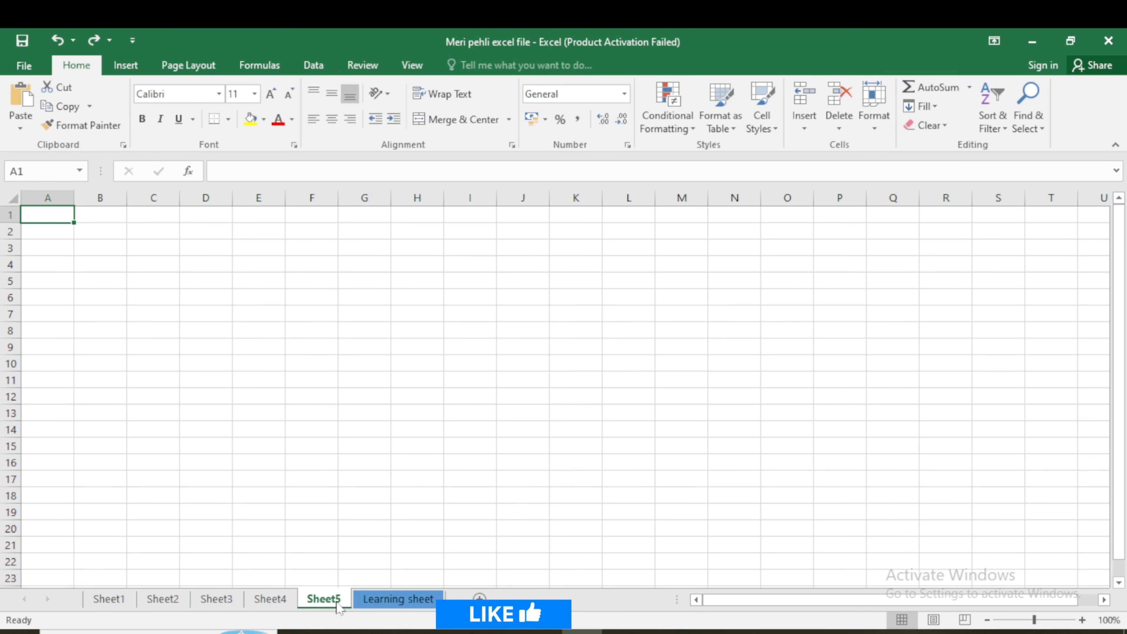
pyautogui.click(386, 599)
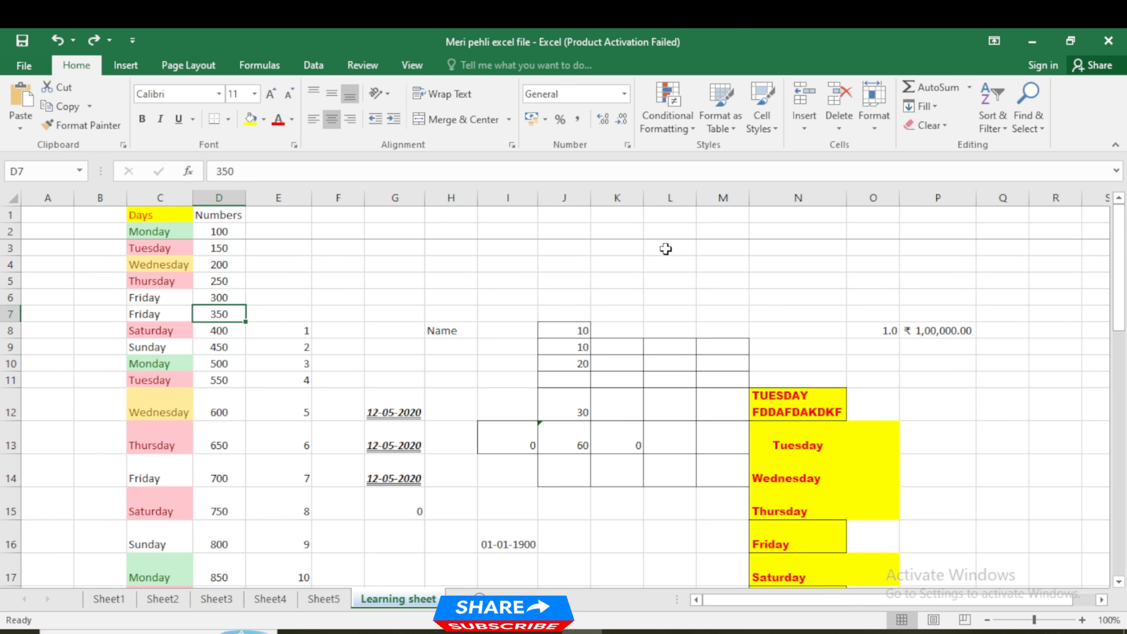
# - Select the "Name" cell H8 and open the Delete Cells options for it
pyautogui.click(843, 129)
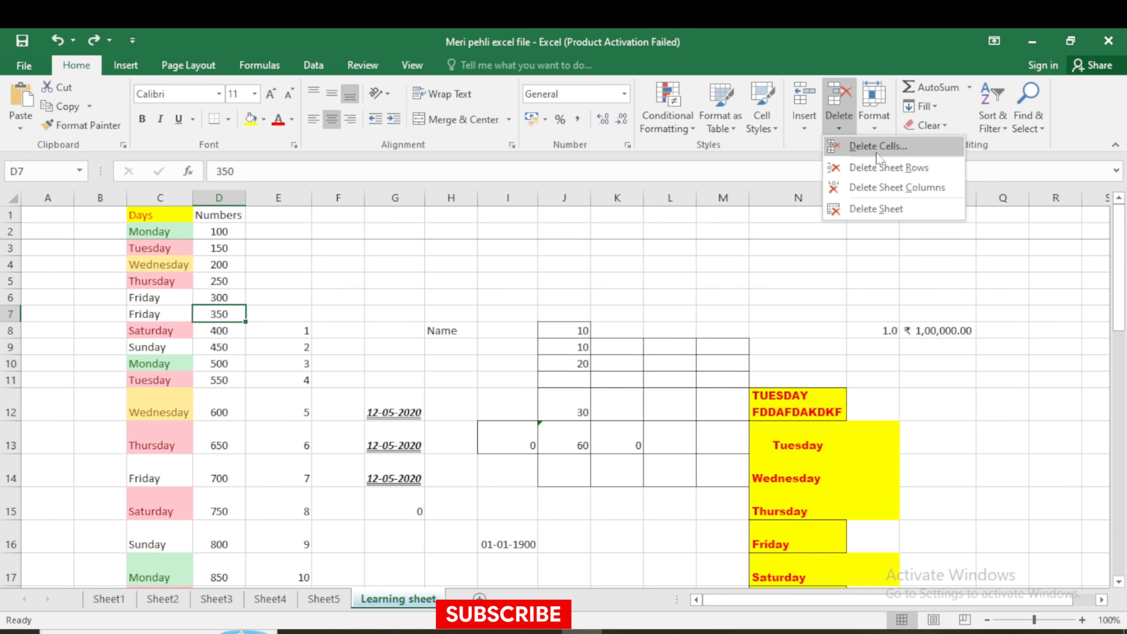
pyautogui.click(333, 276)
pyautogui.click(323, 268)
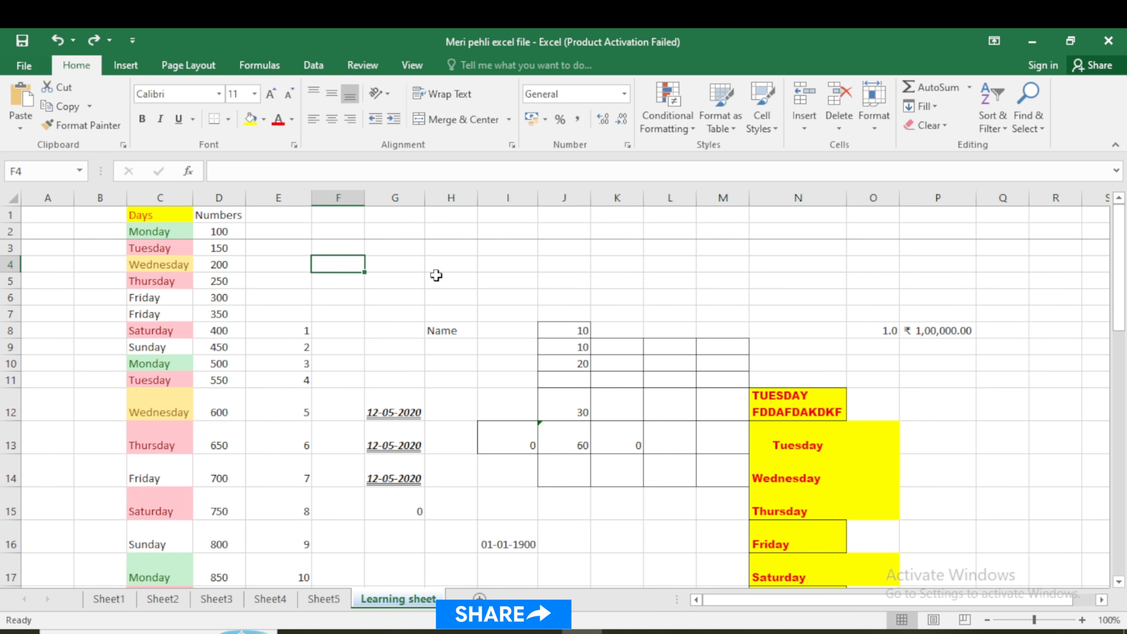
pyautogui.click(442, 329)
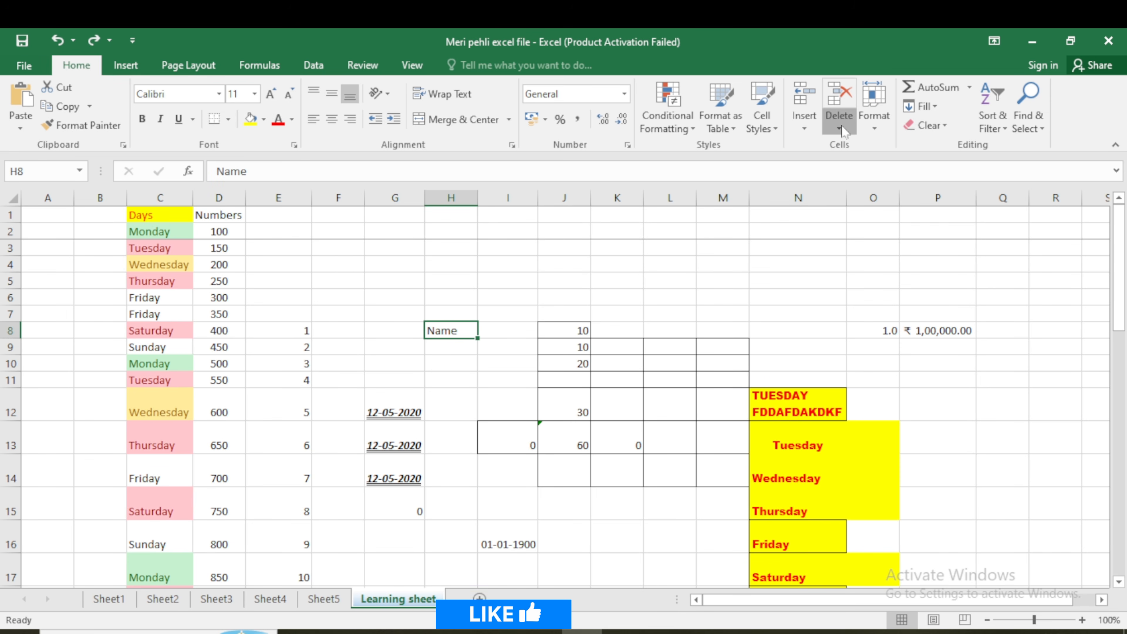
pyautogui.click(839, 129)
pyautogui.click(863, 154)
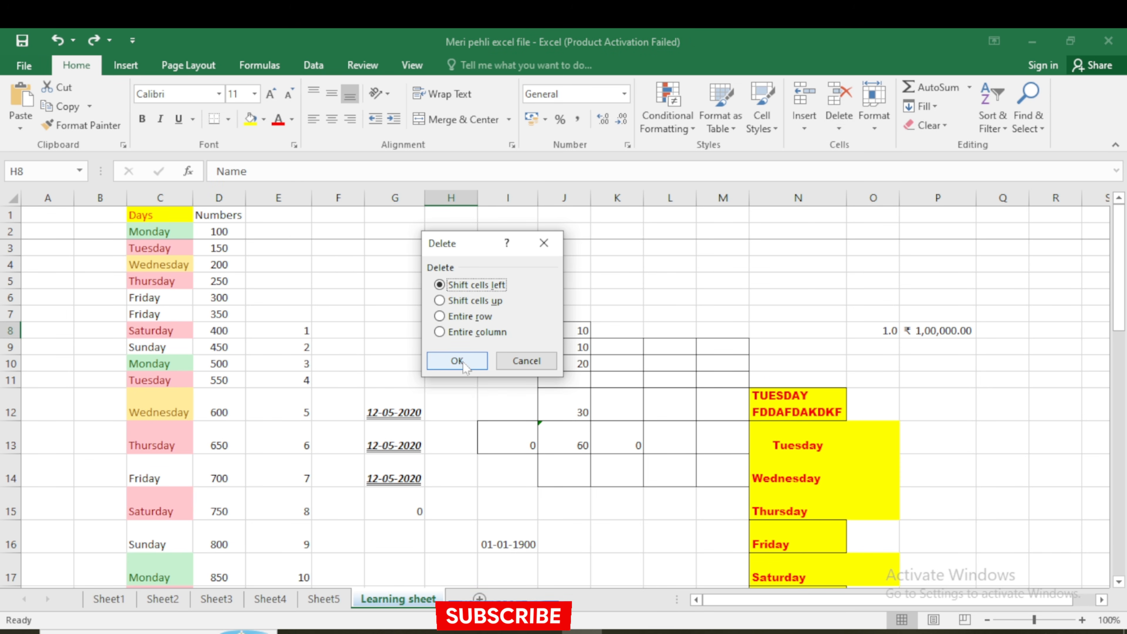
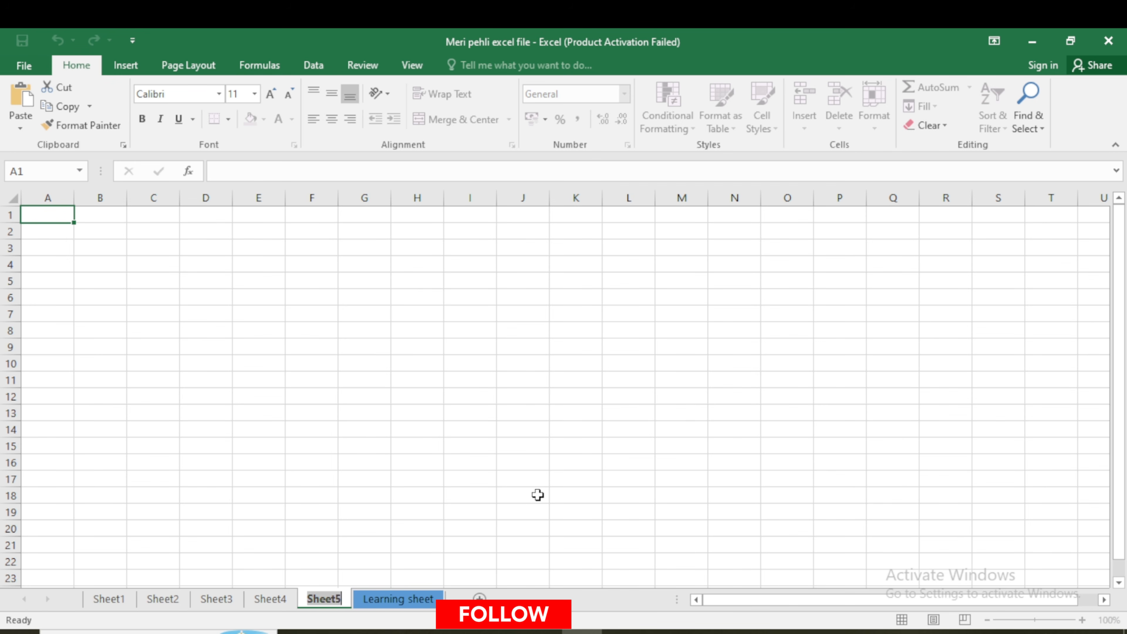
# - Rename the Sheet5 worksheet as FILE
pyautogui.write('FILE')
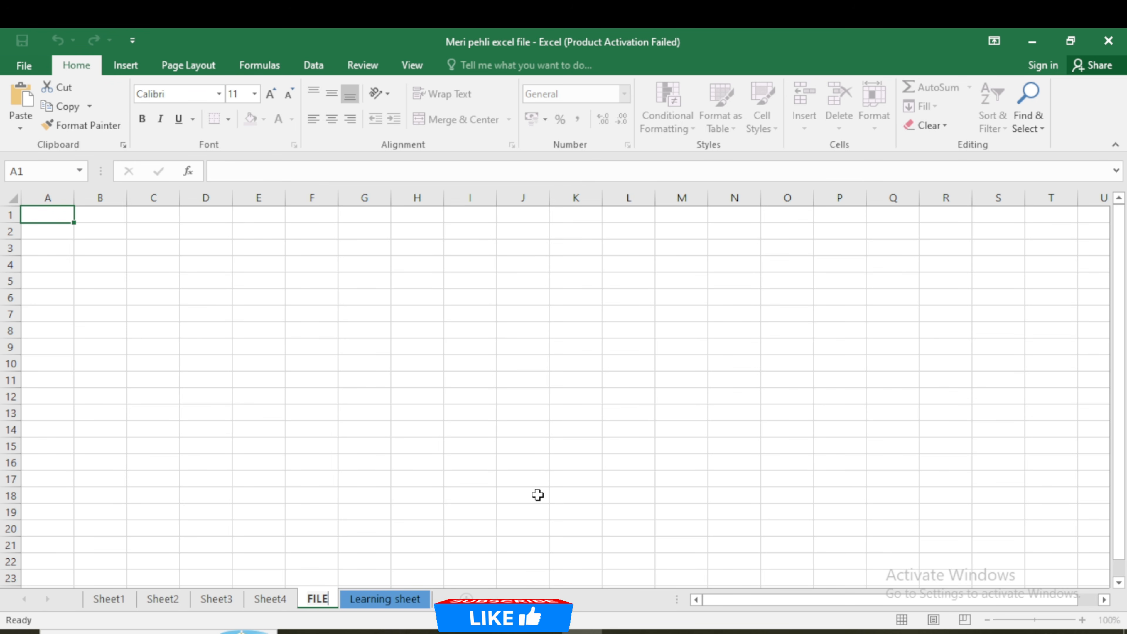
pyautogui.press('Return')
pyautogui.doubleClick(326, 598)
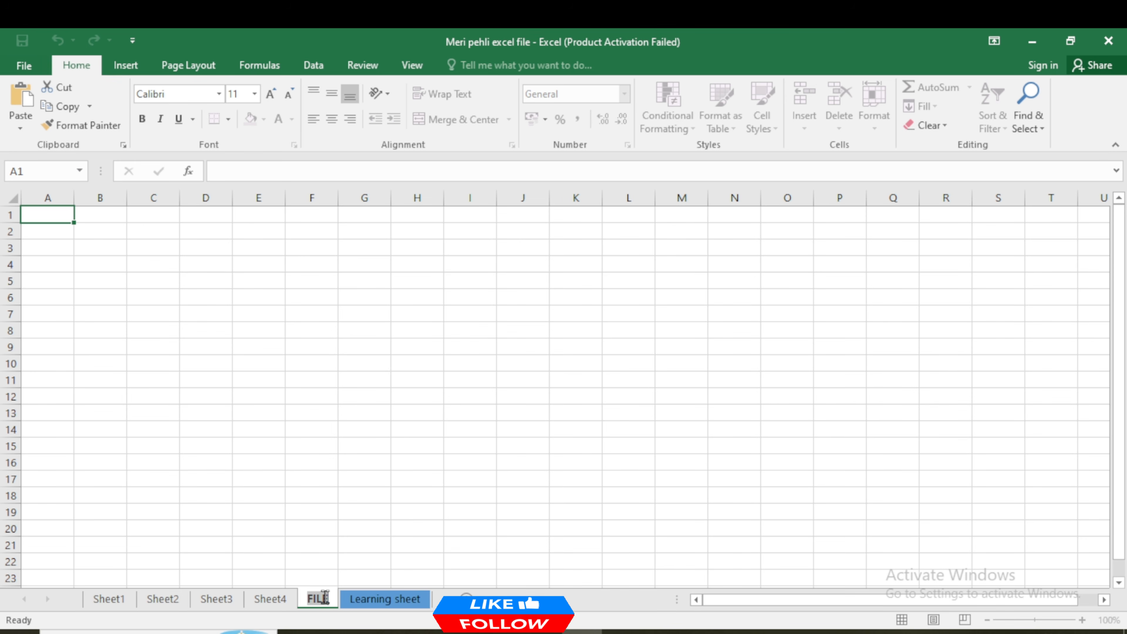
pyautogui.click(417, 528)
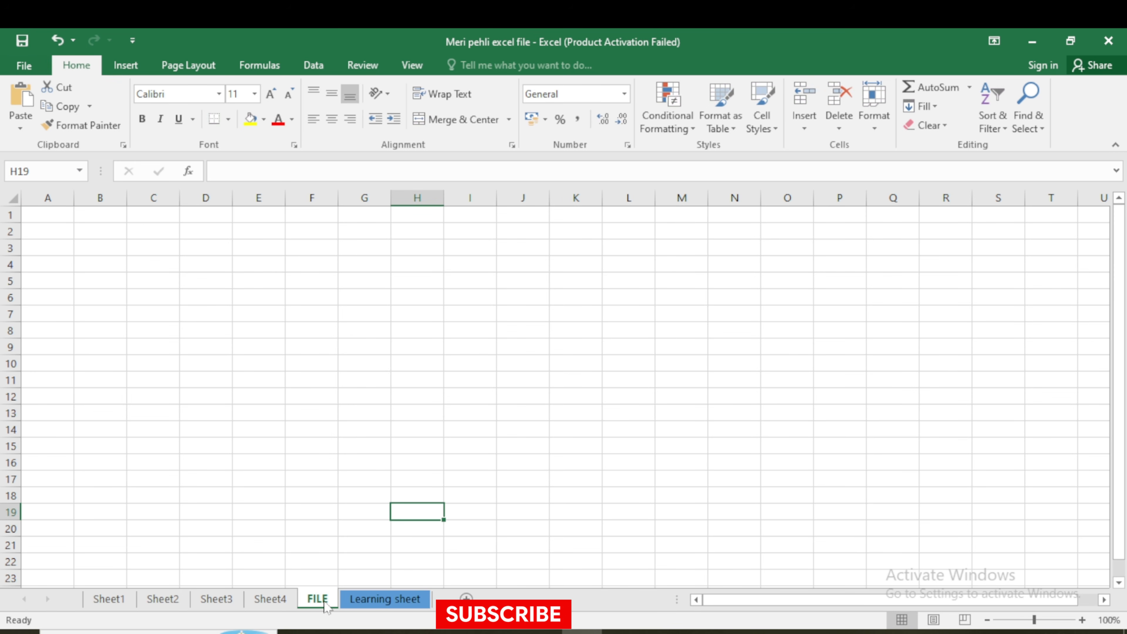
pyautogui.rightClick(325, 599)
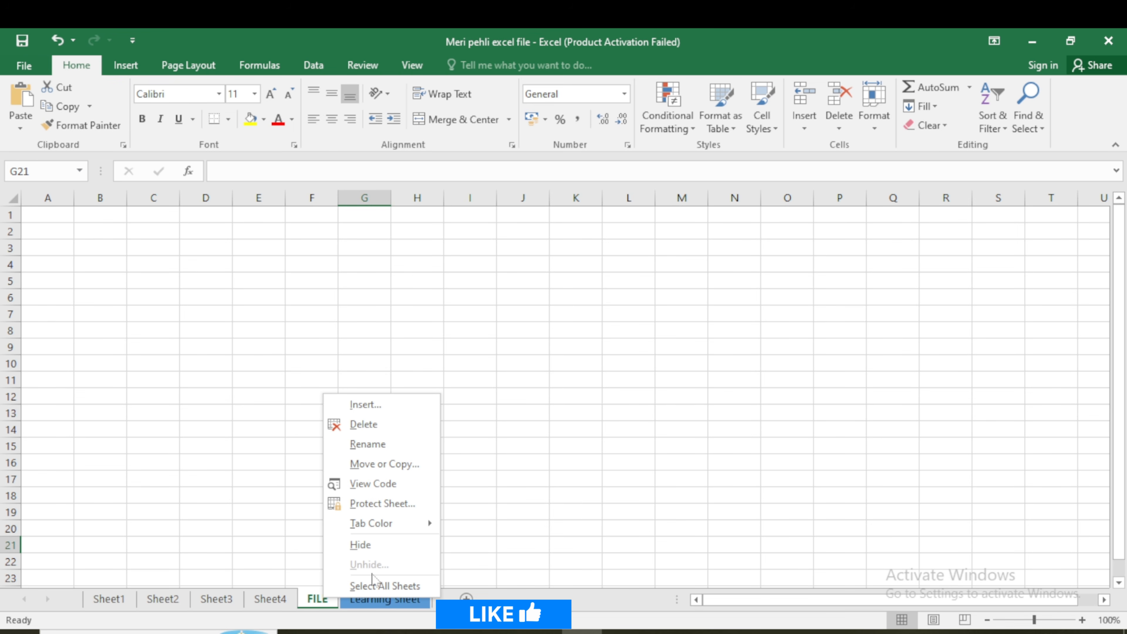
pyautogui.click(374, 443)
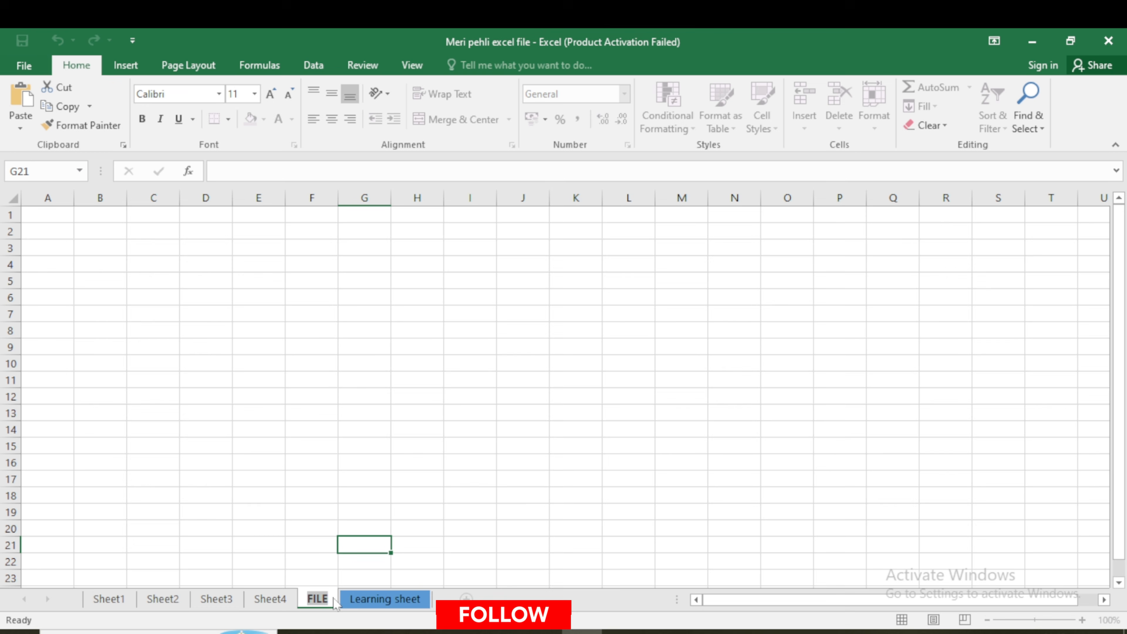
pyautogui.click(438, 478)
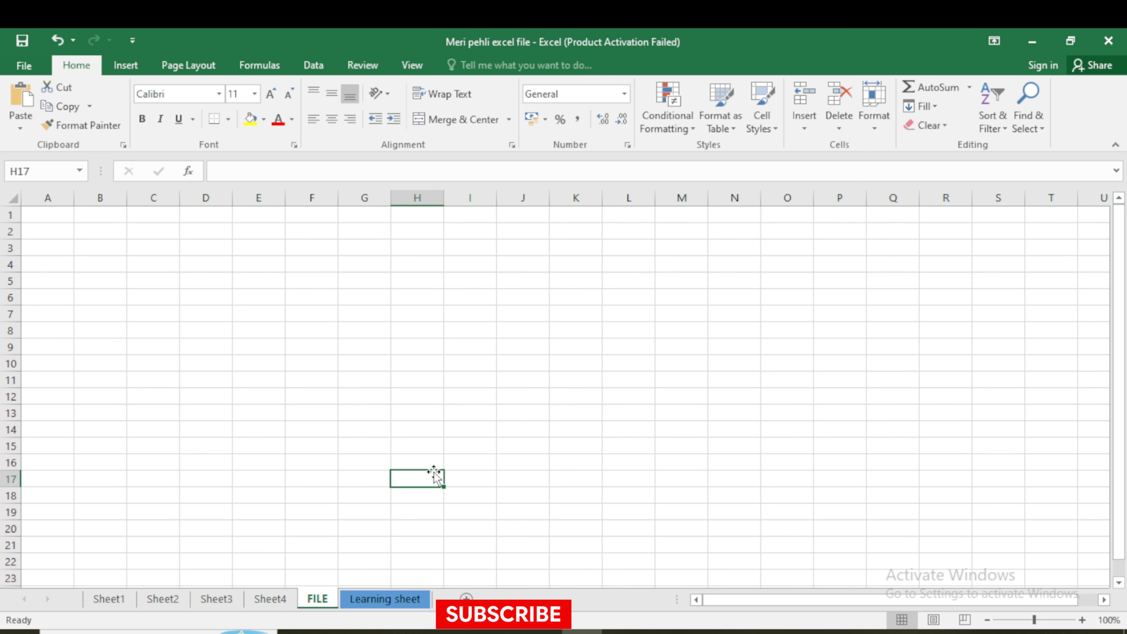
# - Open the Move or Copy options for the FILE sheet and choose Sheet1 as the sheet to place it before
pyautogui.click(876, 129)
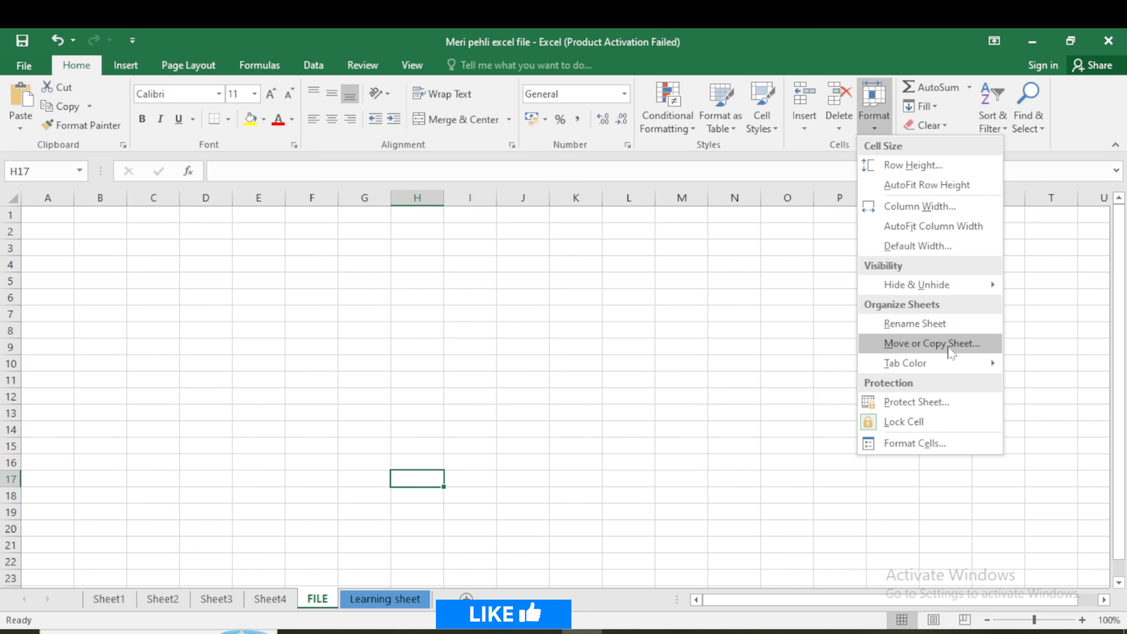
pyautogui.click(932, 343)
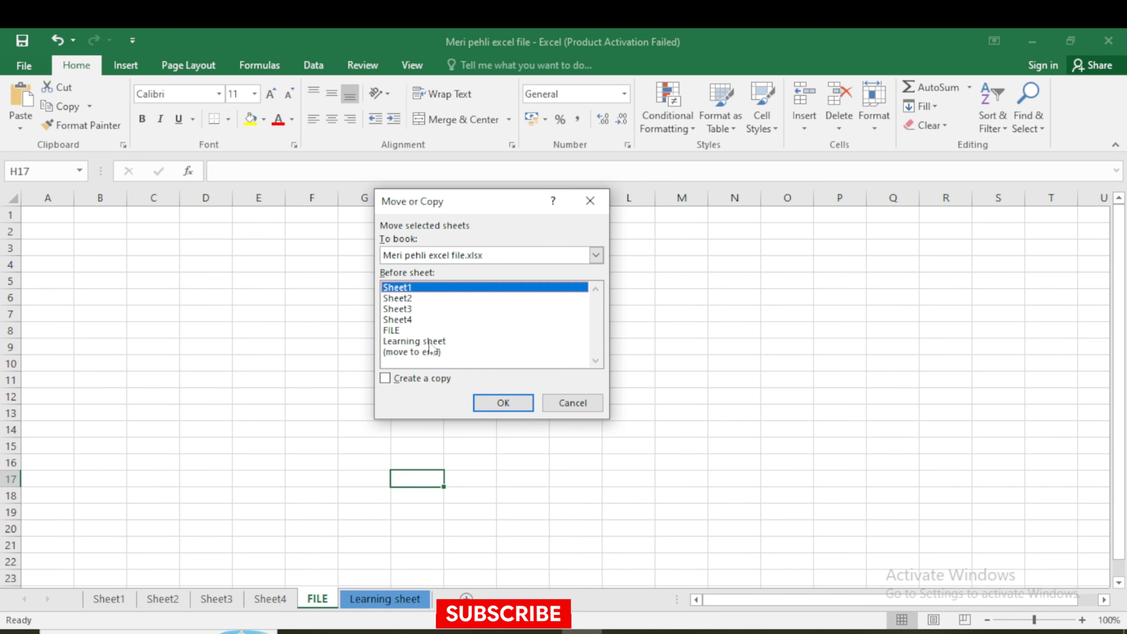
pyautogui.moveTo(398, 306); pyautogui.dragTo(399, 328)
pyautogui.click(401, 290)
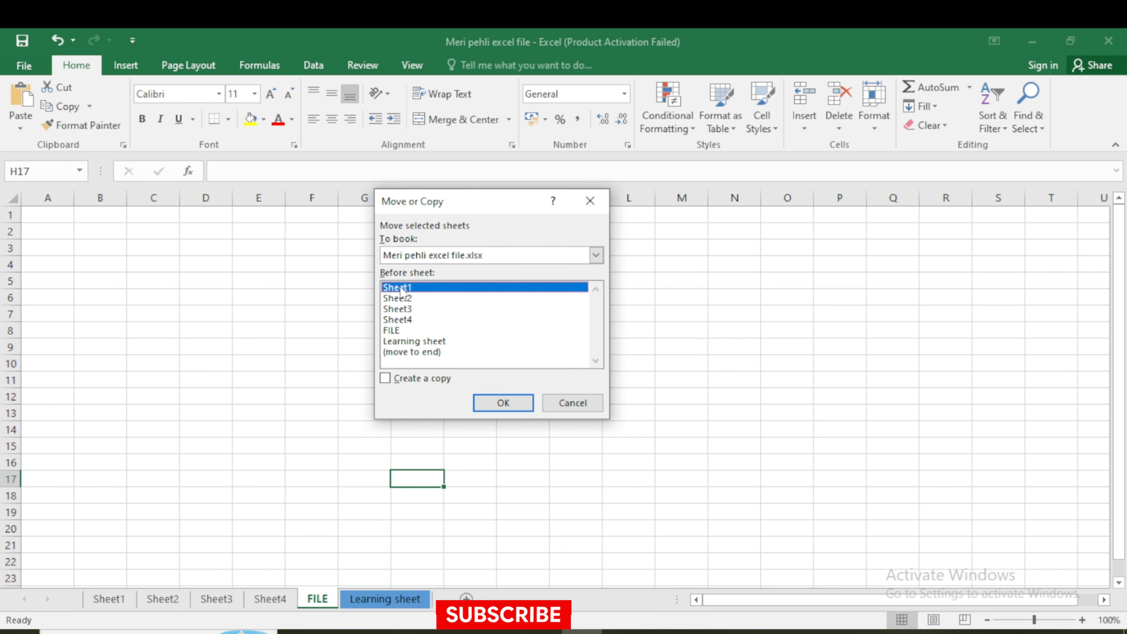
pyautogui.click(394, 339)
pyautogui.click(403, 331)
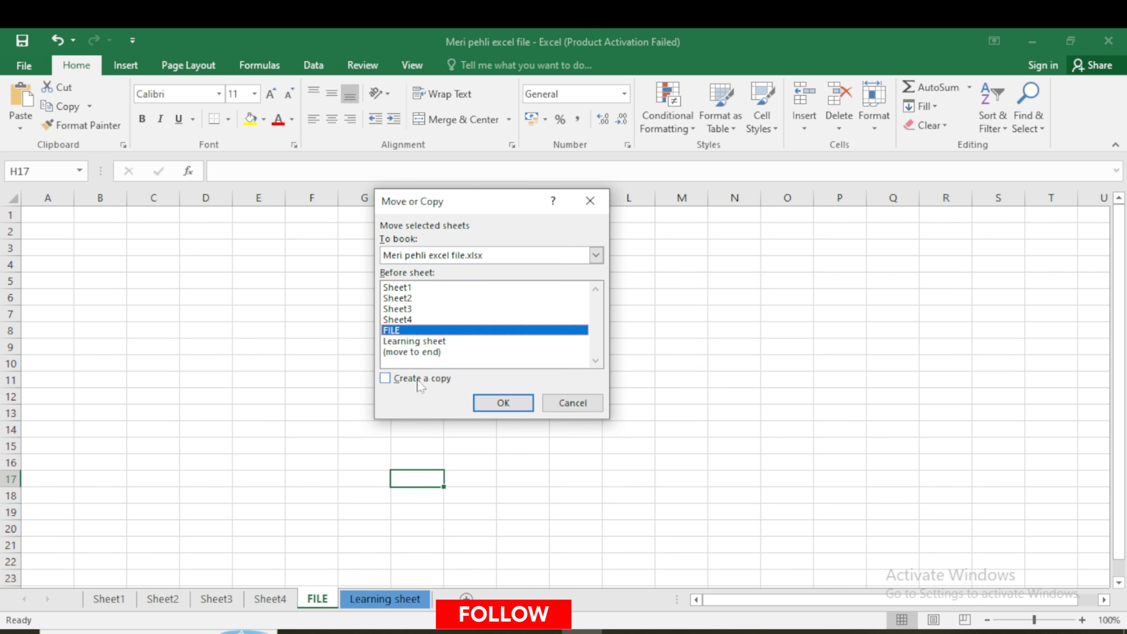
pyautogui.click(399, 287)
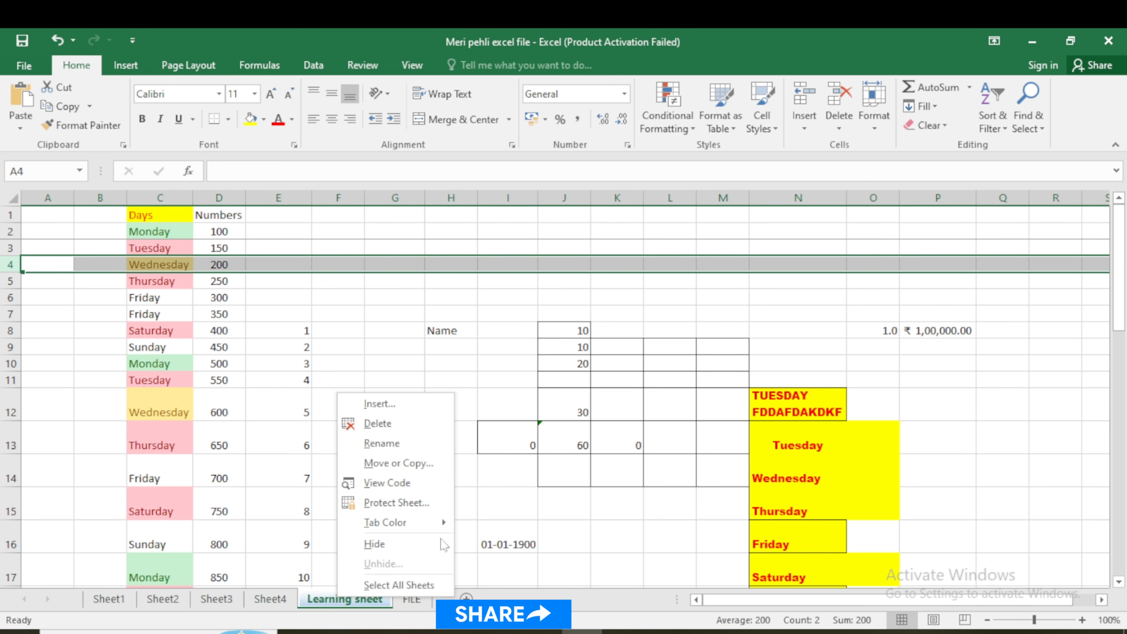
# - Move Learning sheet before Sheet1 in the same workbook, without creating a copy
pyautogui.click(339, 605)
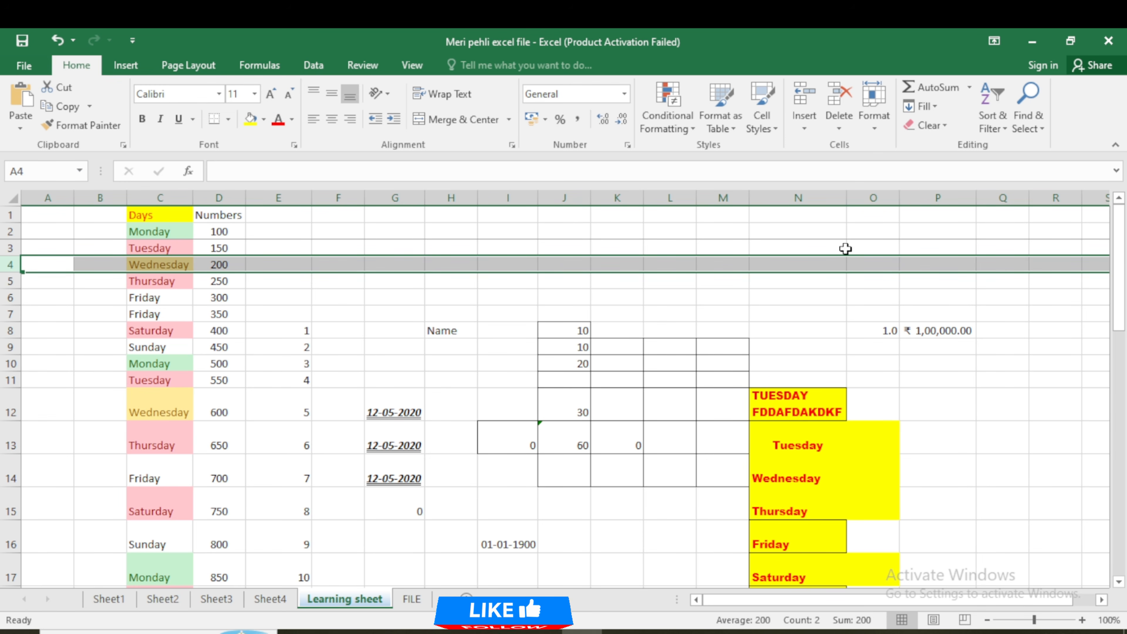
pyautogui.click(873, 129)
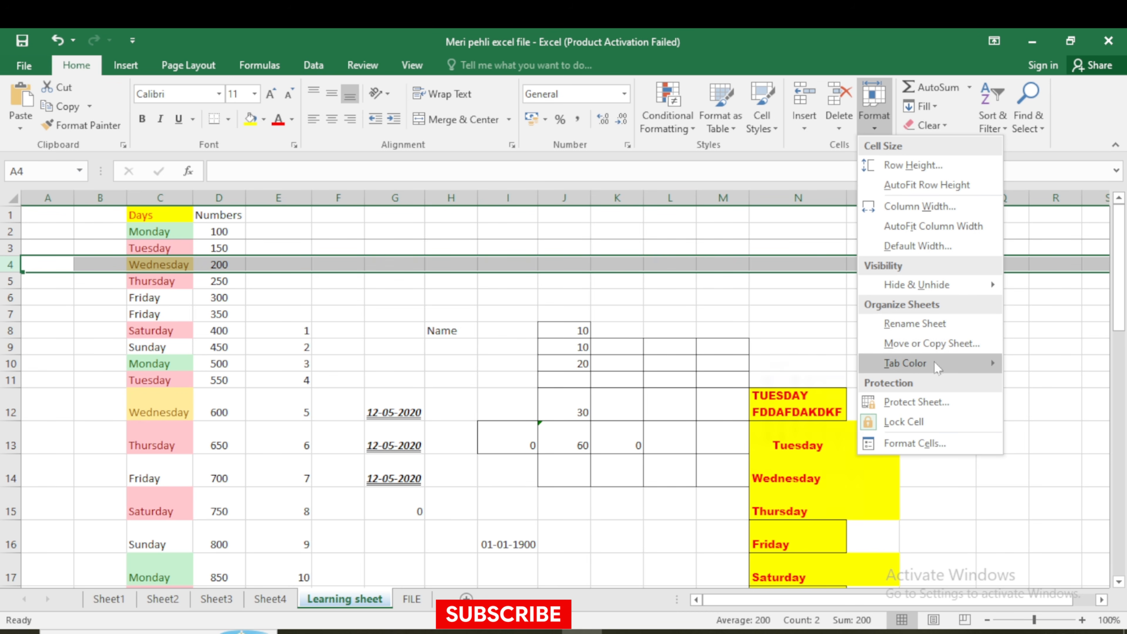
pyautogui.click(932, 343)
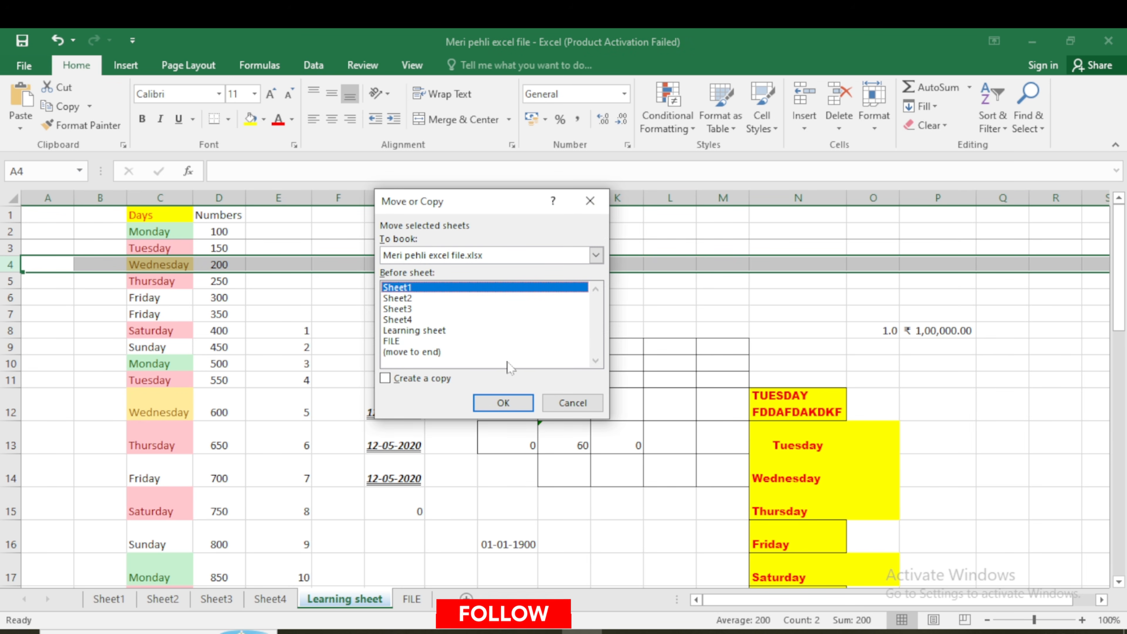
pyautogui.click(505, 403)
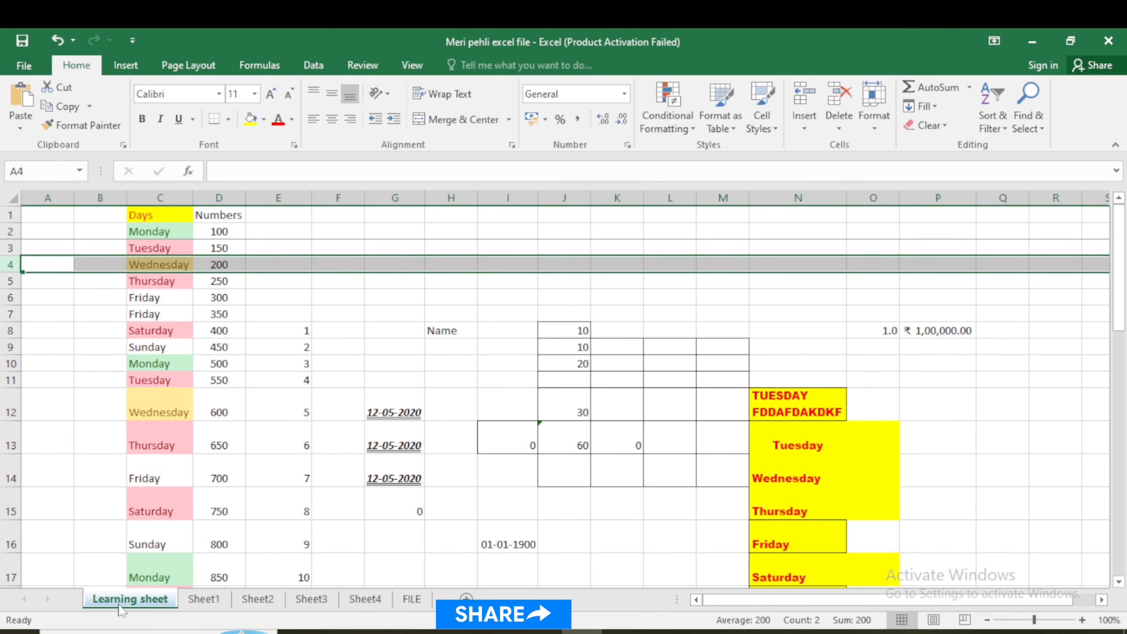
# - Set the Learning sheet's tab colour to the standard yellow and switch to Sheet1 to check it
pyautogui.click(874, 106)
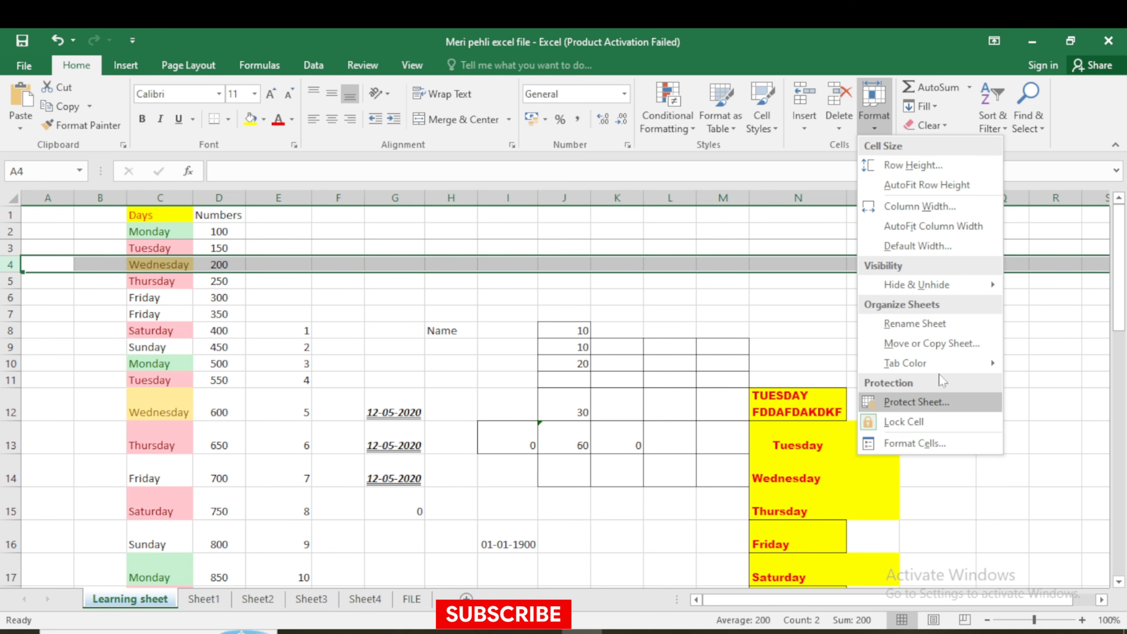
pyautogui.moveTo(924, 372)
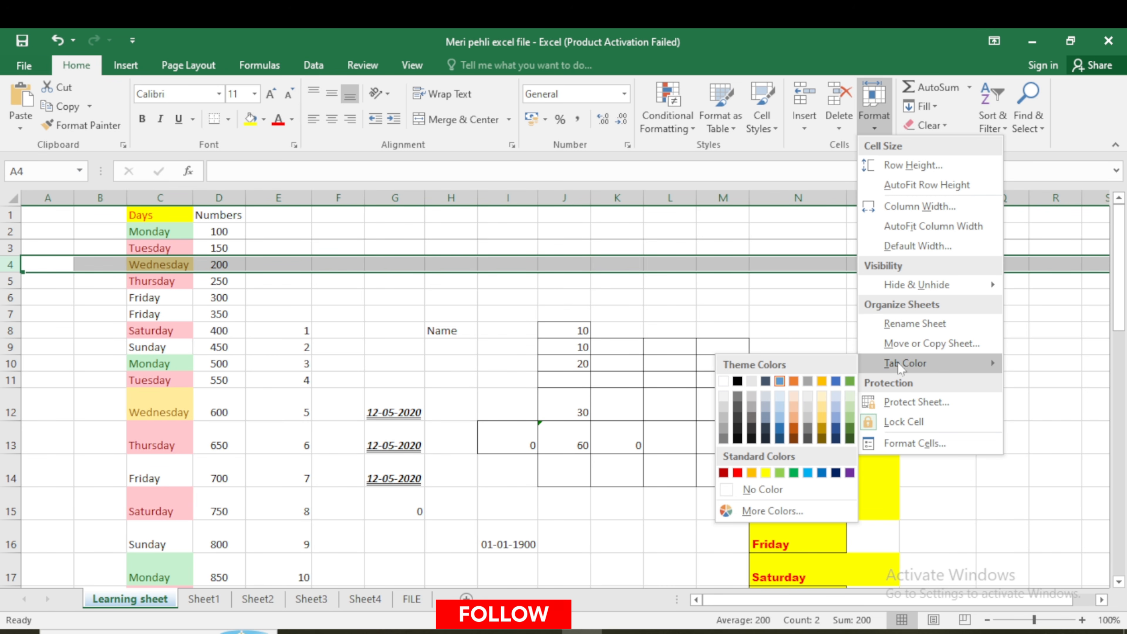
pyautogui.click(765, 474)
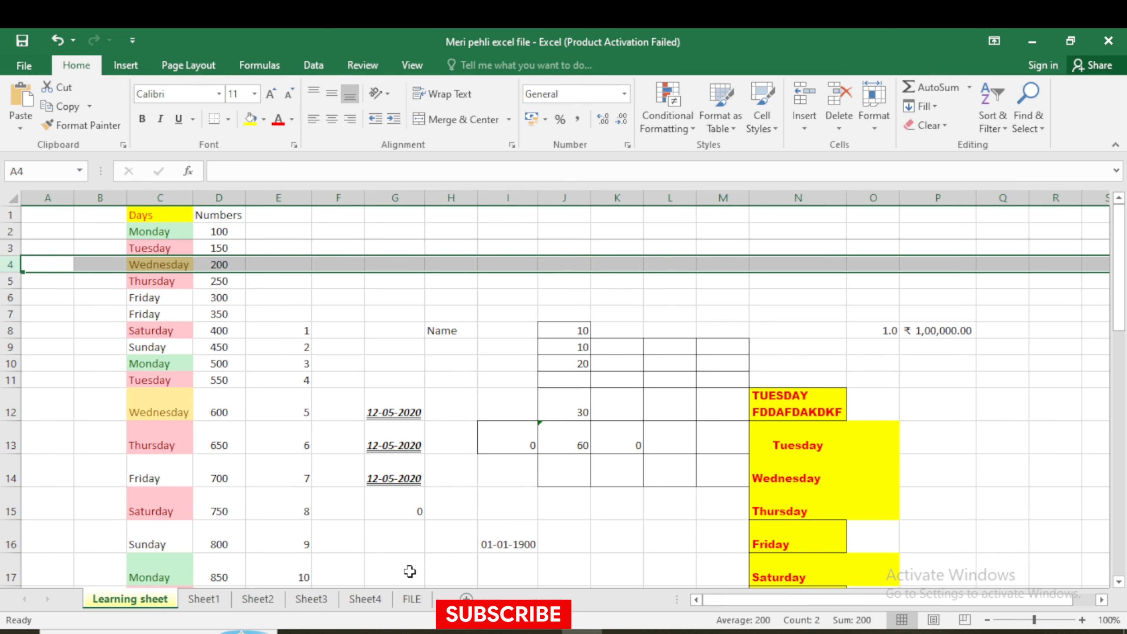
pyautogui.click(204, 599)
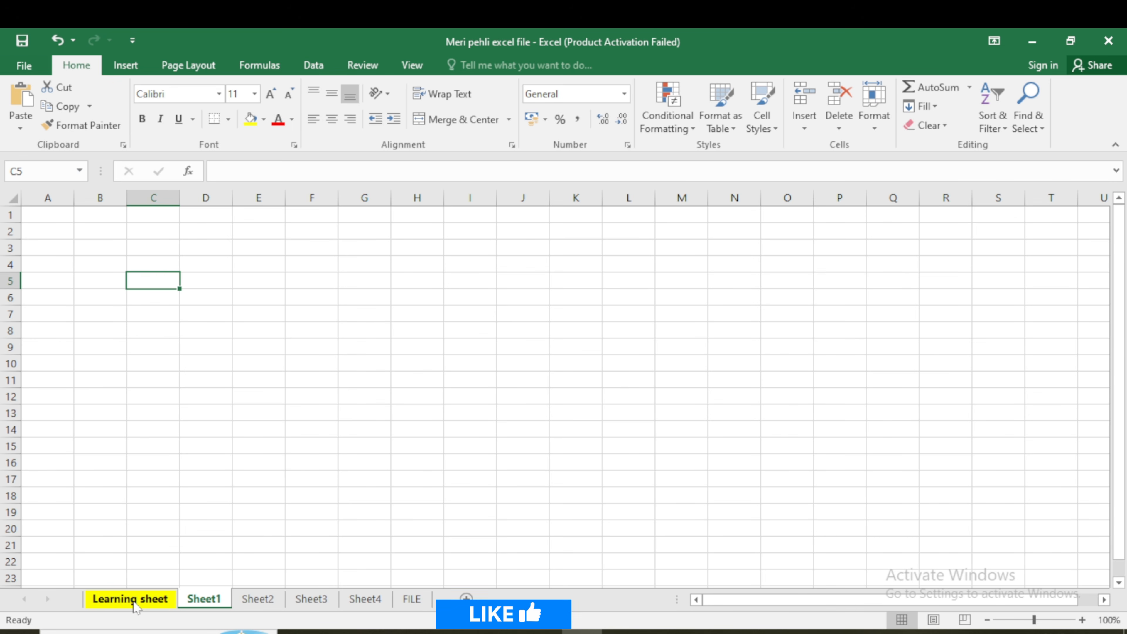
pyautogui.click(878, 128)
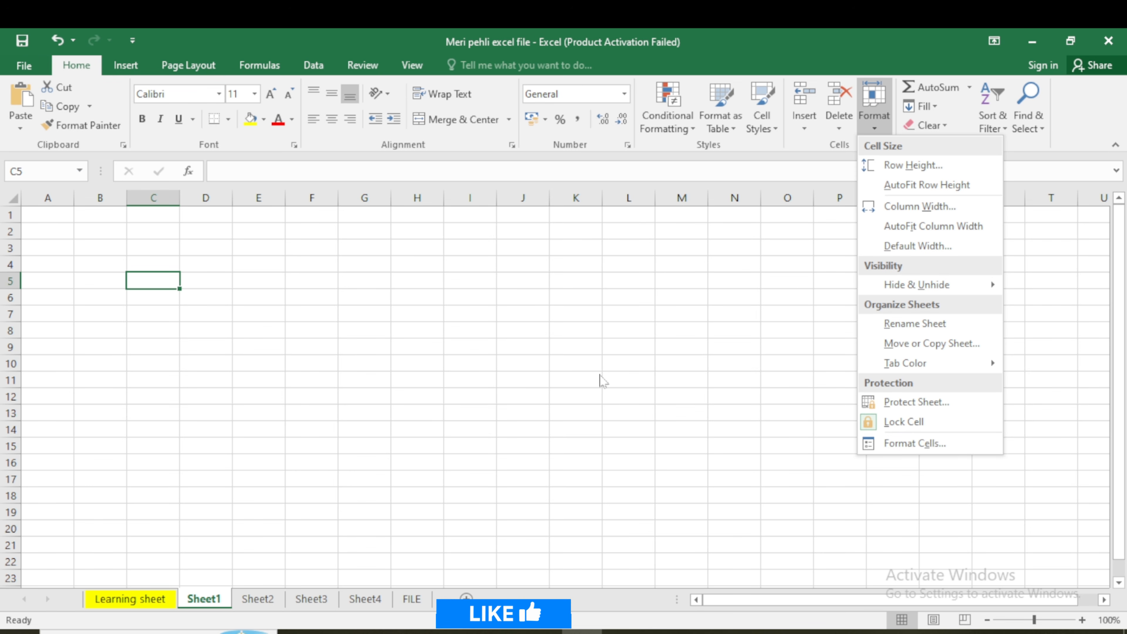
pyautogui.click(485, 298)
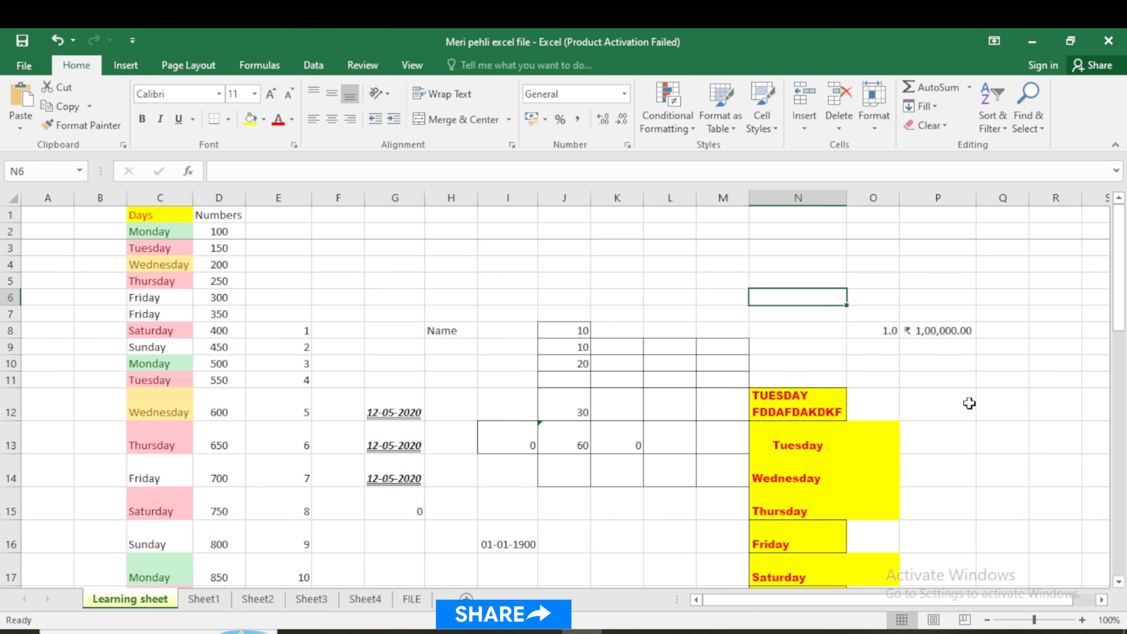
# - Enter the numbers 100, 250, 300 and 500 down cells Q12 to Q15 of Learning sheet
pyautogui.click(954, 413)
pyautogui.click(1018, 406)
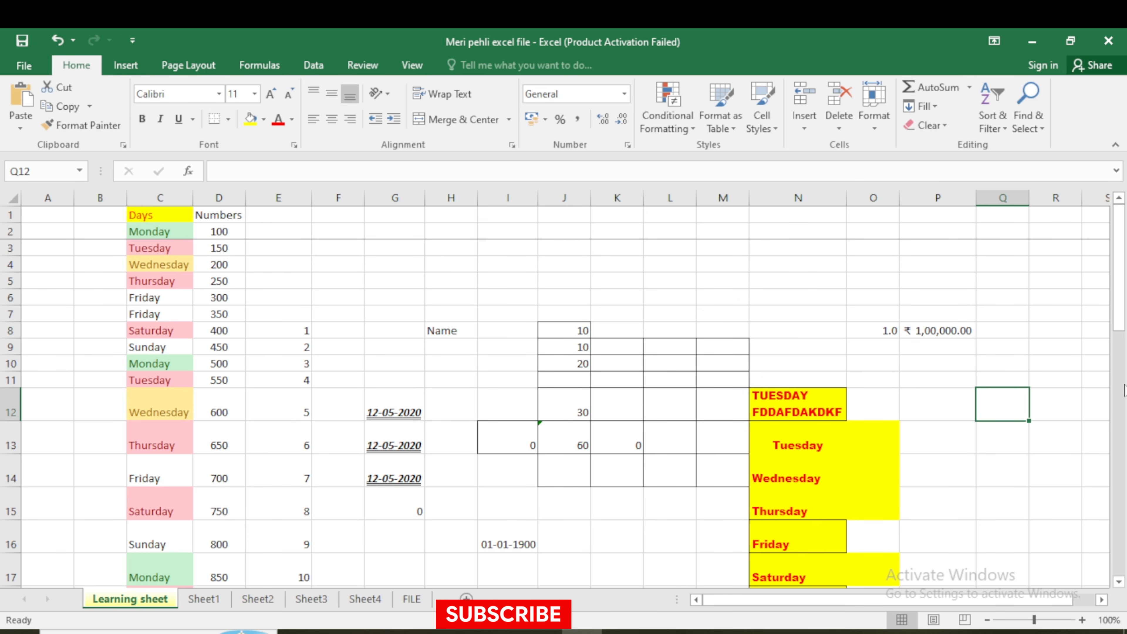
pyautogui.write('100')
pyautogui.press('Return')
pyautogui.write('250')
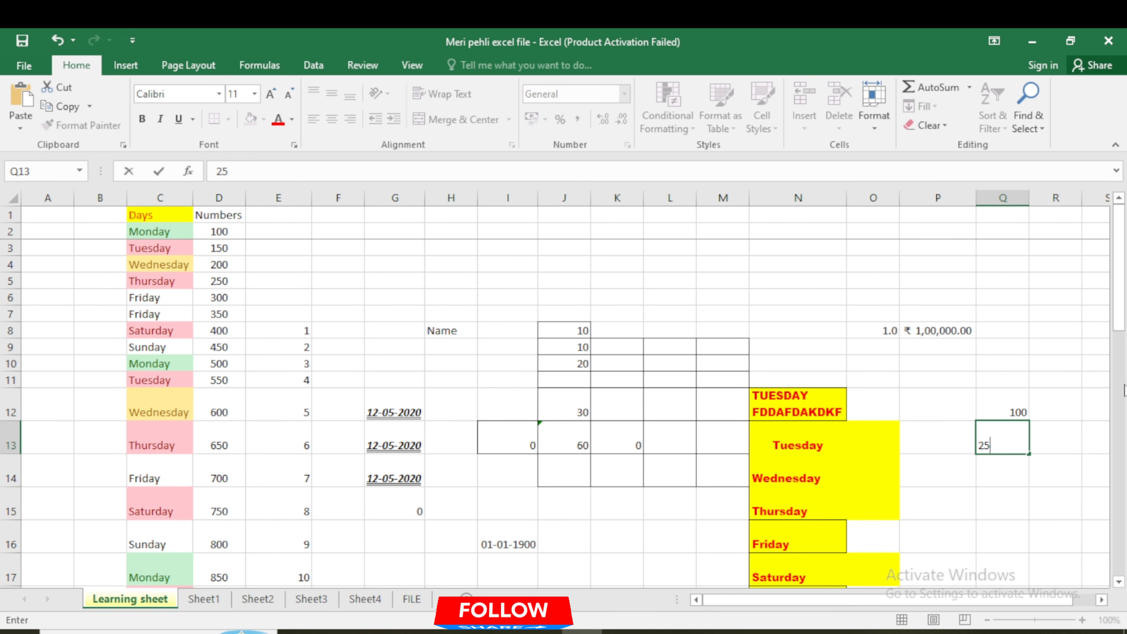
pyautogui.press('Return')
pyautogui.write('300')
pyautogui.press('Return')
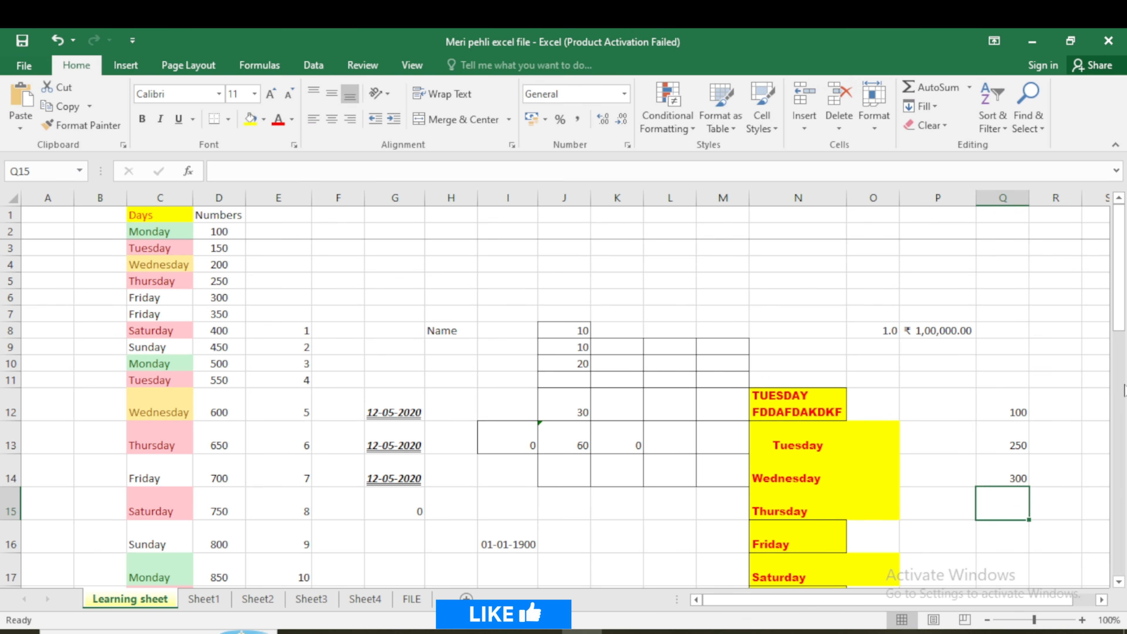
pyautogui.write('500')
pyautogui.press('Return')
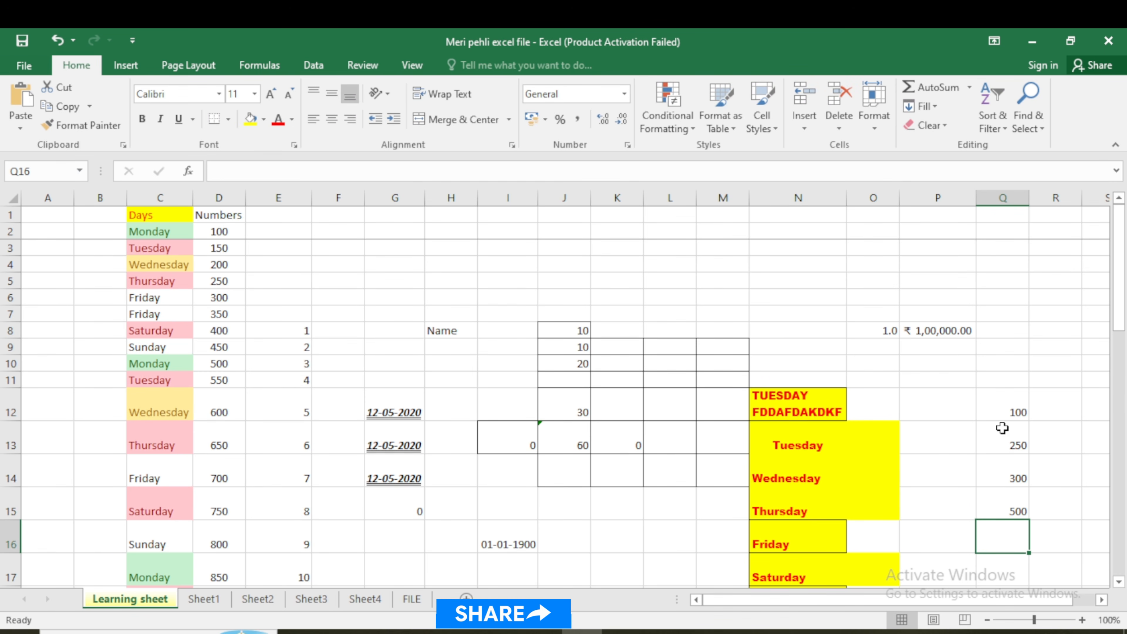
# - Total the numbers in Q12:Q15 with AutoSum, placing the sum in Q16
pyautogui.moveTo(1003, 413); pyautogui.dragTo(995, 533)
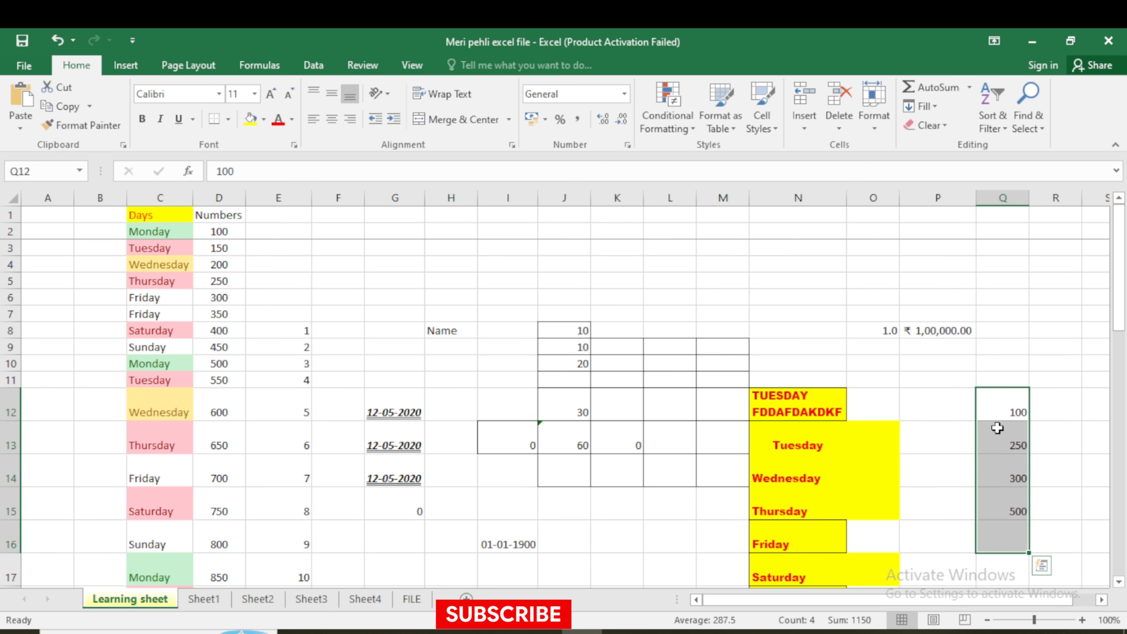
pyautogui.moveTo(1000, 413); pyautogui.dragTo(1002, 535)
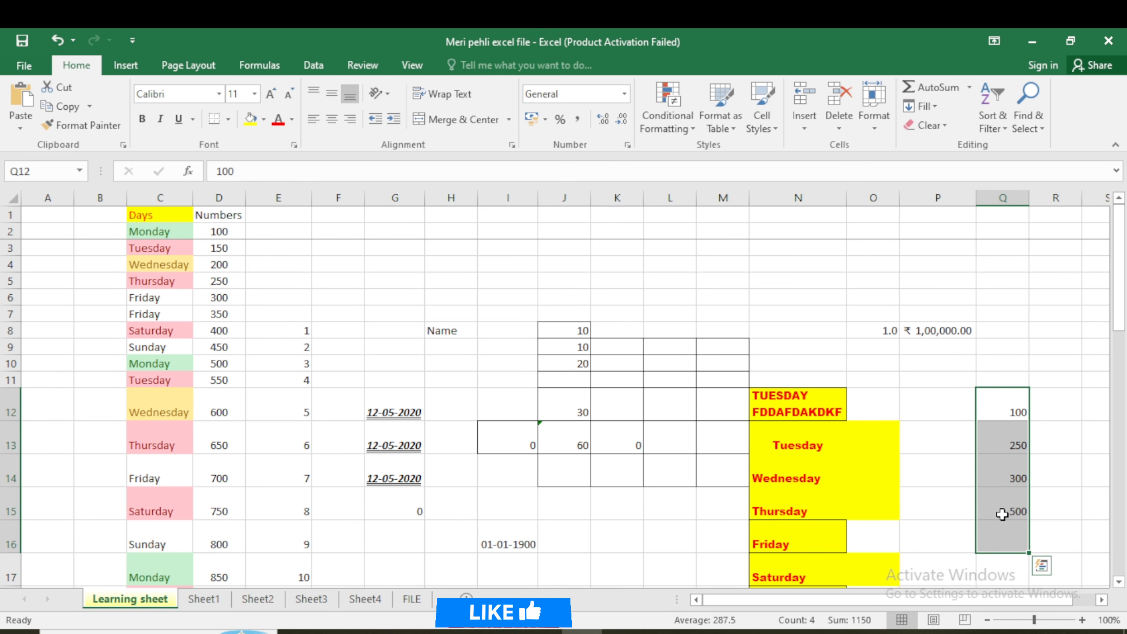
pyautogui.click(920, 89)
pyautogui.click(1017, 542)
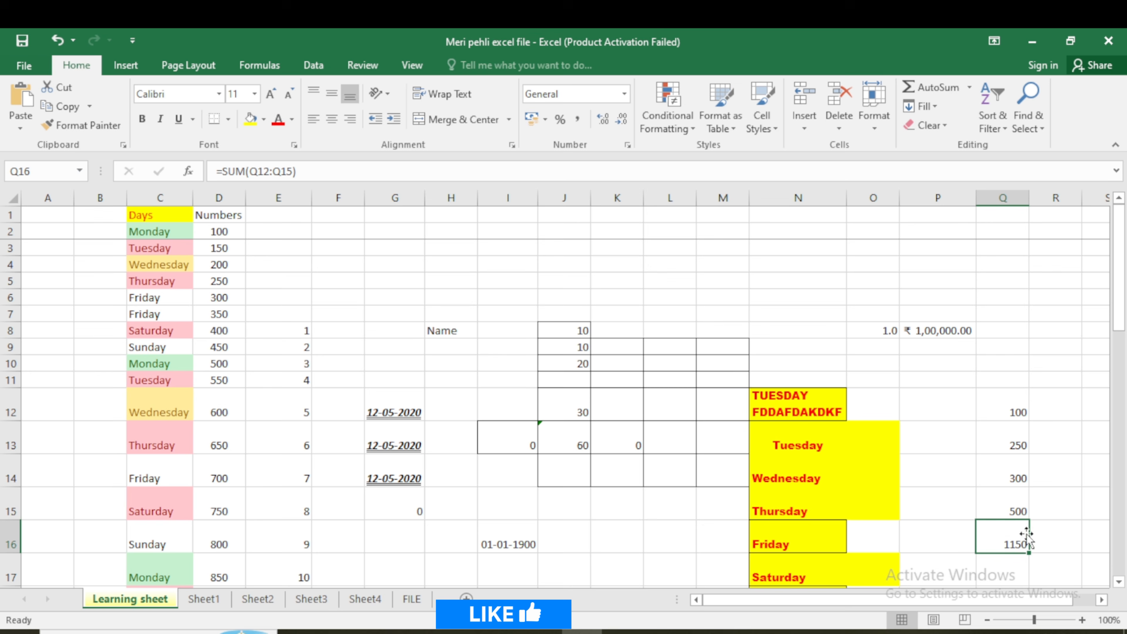
pyautogui.moveTo(1002, 413); pyautogui.dragTo(994, 515)
pyautogui.click(1010, 536)
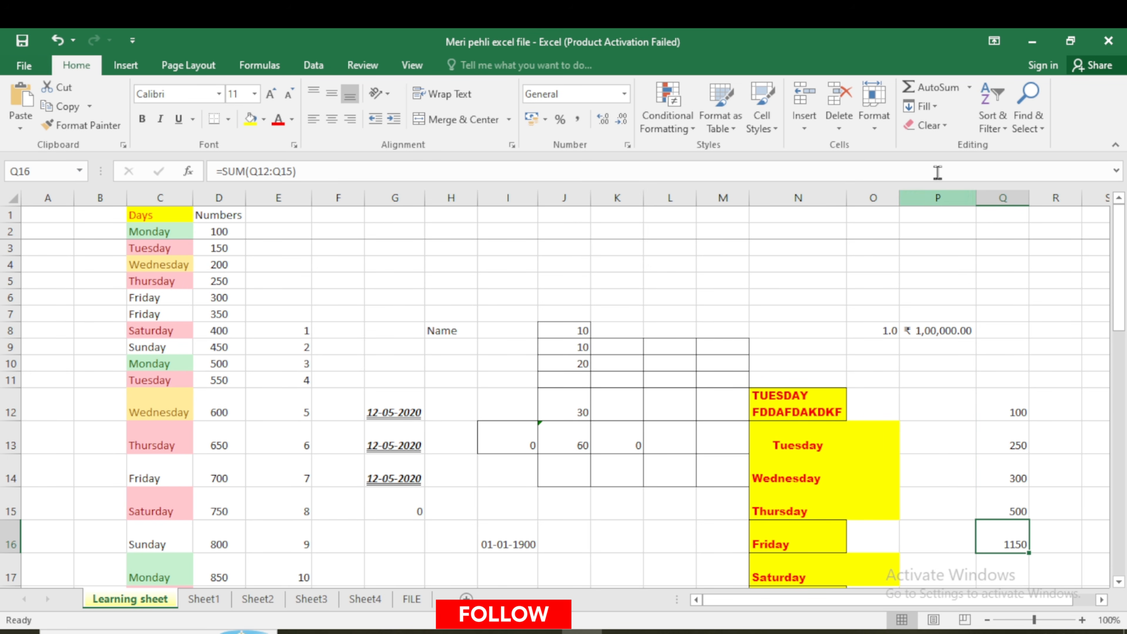
# - Calculate the average of Q12:Q16 in cell Q17 with AutoSum's Average function
pyautogui.click(970, 87)
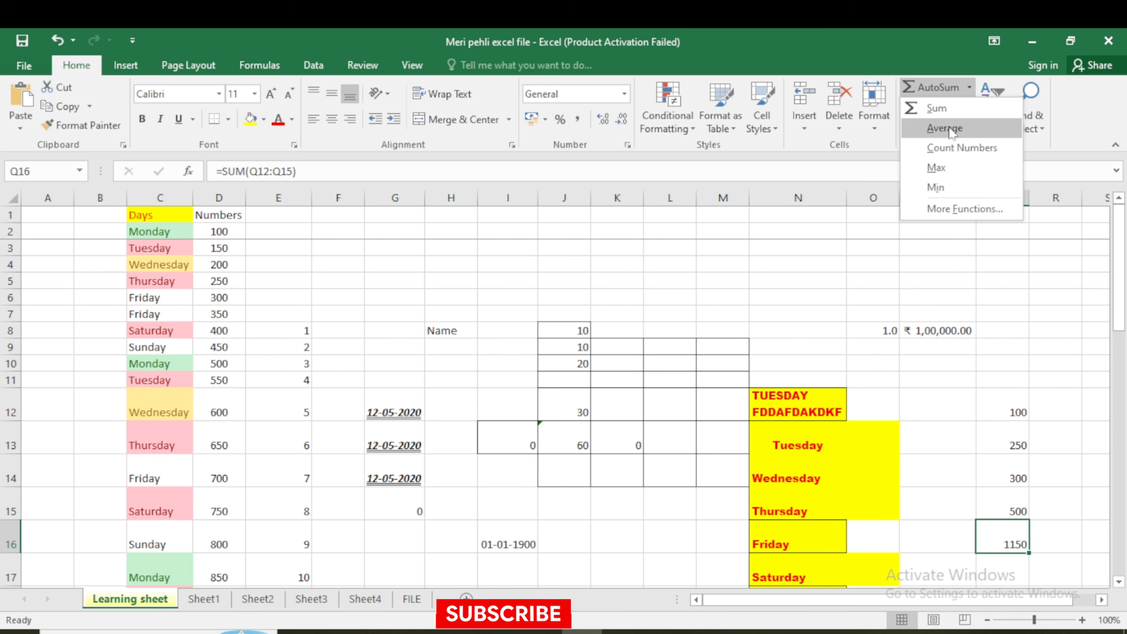
pyautogui.click(1013, 404)
pyautogui.moveTo(1012, 408); pyautogui.dragTo(1047, 318)
pyautogui.scroll(5, 971, 350)
pyautogui.moveTo(1013, 415); pyautogui.dragTo(1021, 566)
pyautogui.click(963, 89)
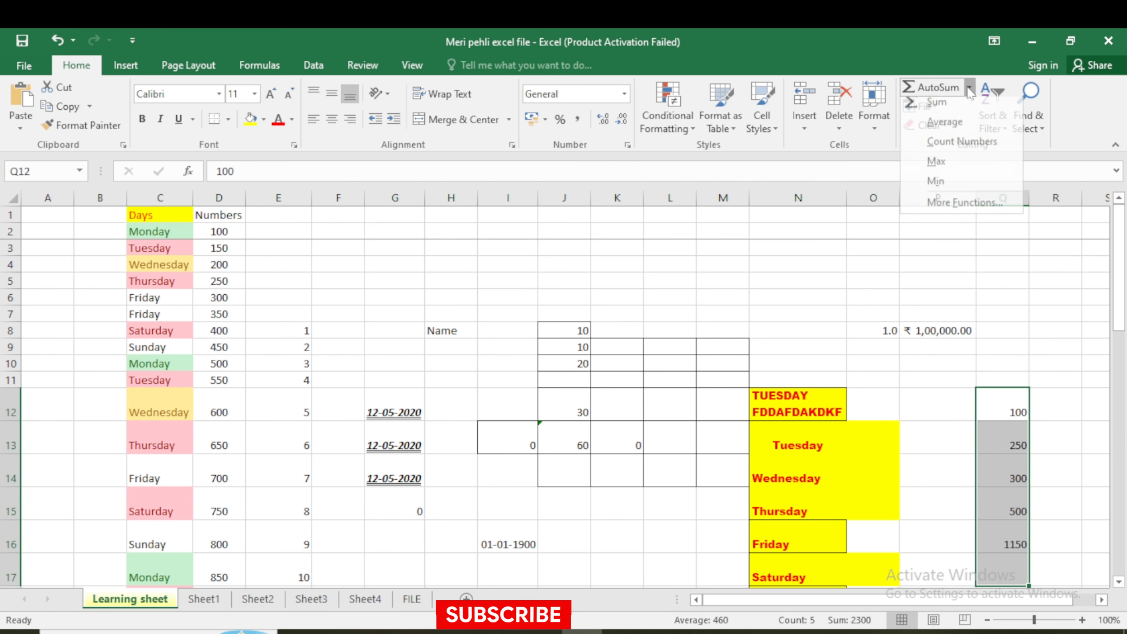
pyautogui.click(954, 127)
pyautogui.scroll(-4, 998, 420)
pyautogui.scroll(2, 997, 420)
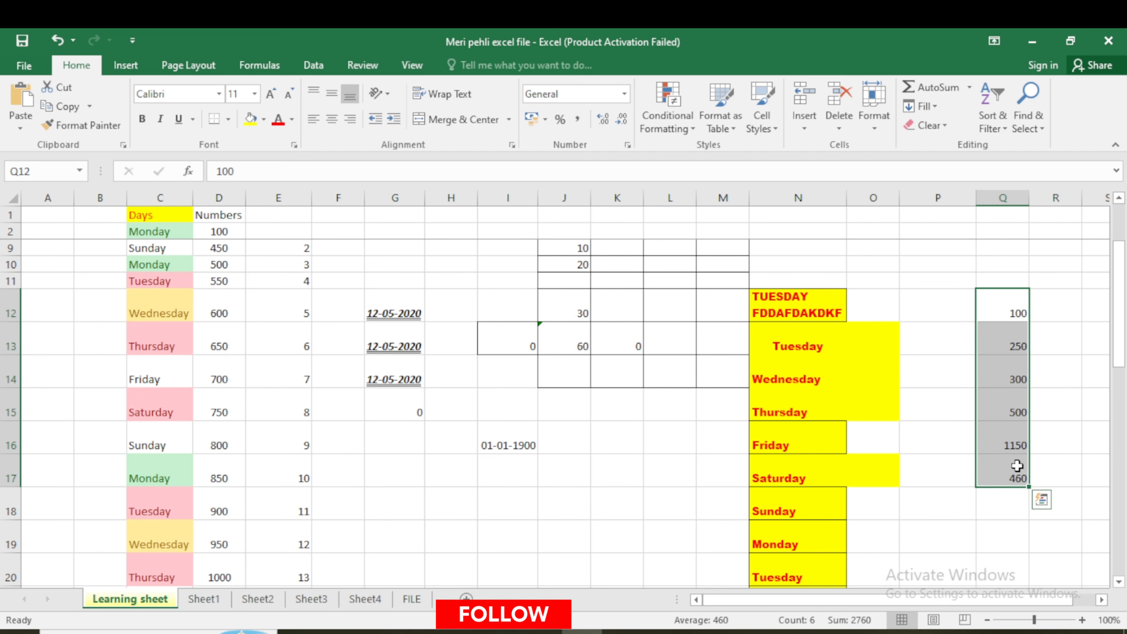
pyautogui.click(1016, 477)
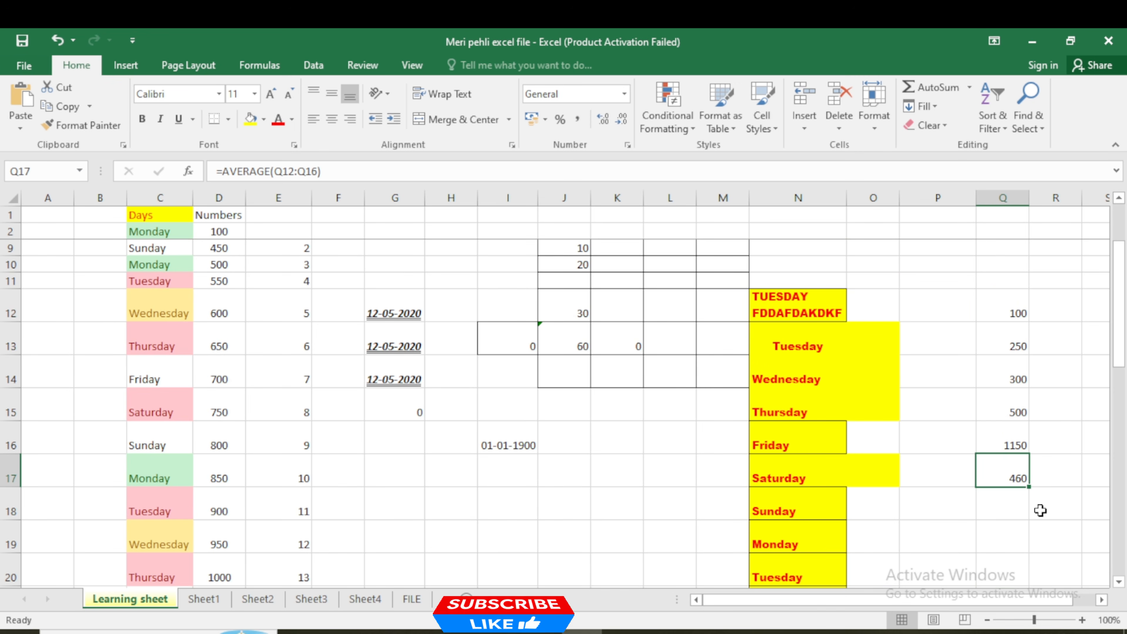
# - Open the function arguments of the AVERAGE formula in Q17 through More Functions, and close them unchanged
pyautogui.scroll(2, 1032, 495)
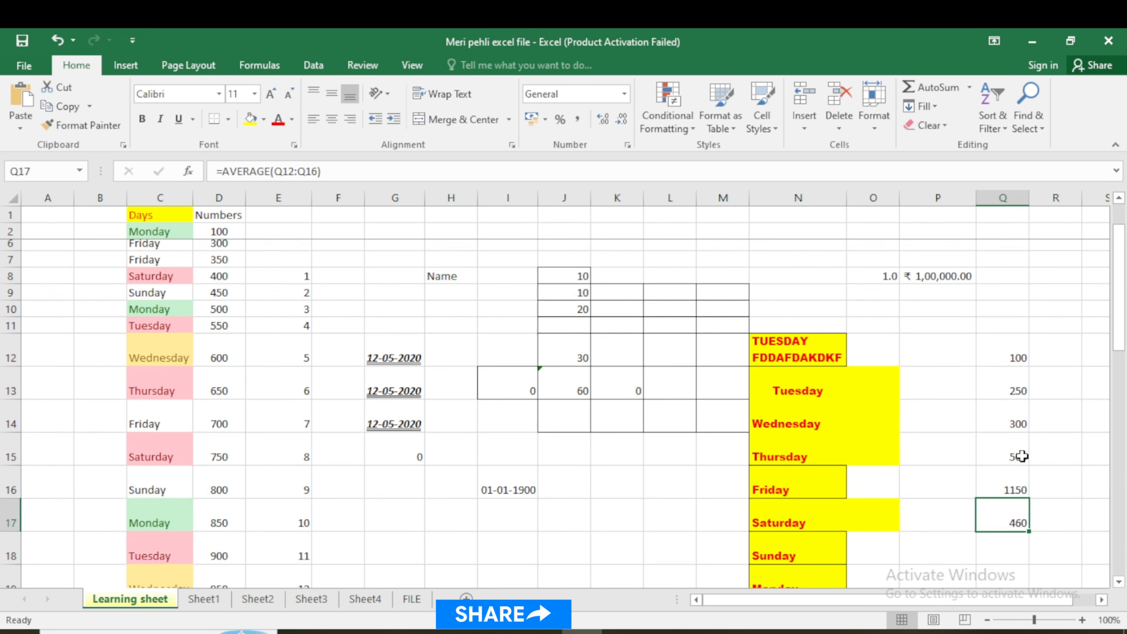
pyautogui.click(969, 87)
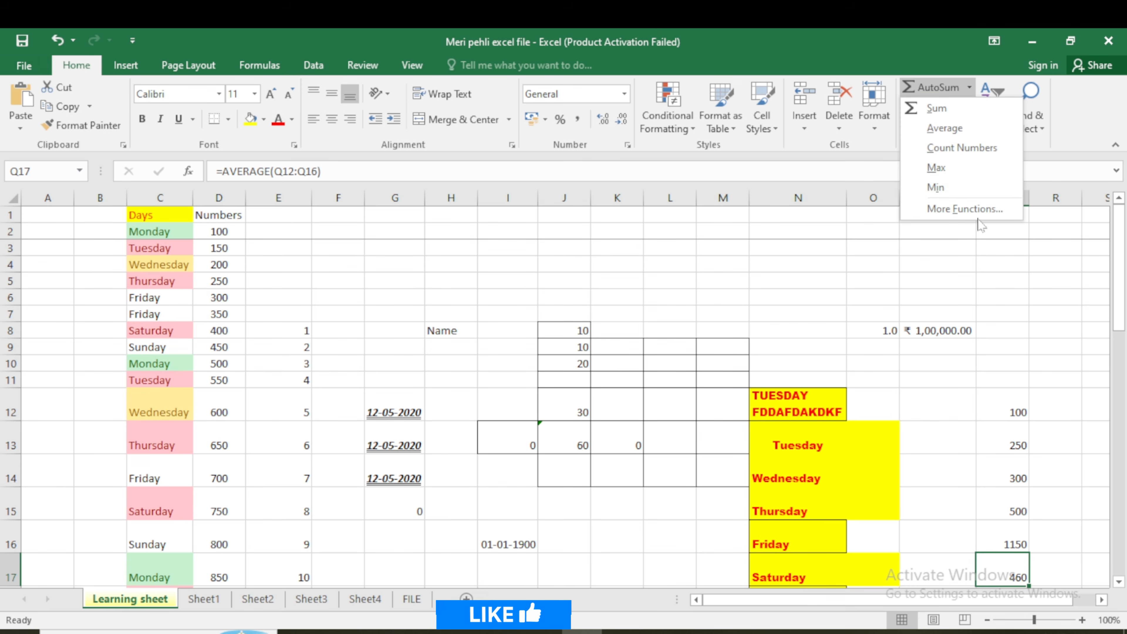
pyautogui.click(964, 209)
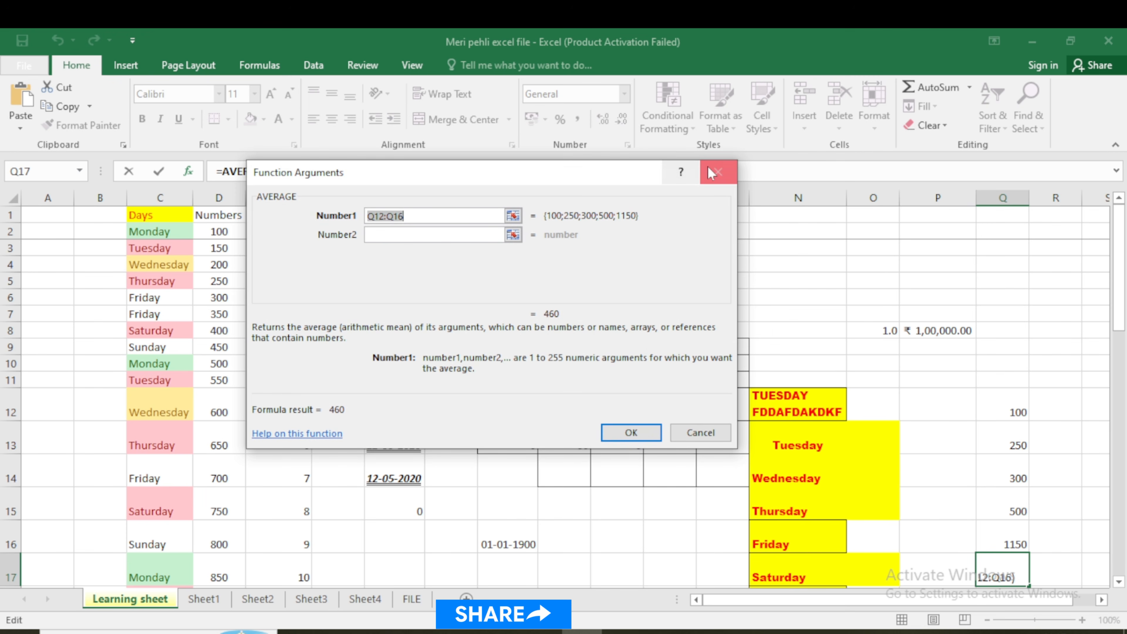
pyautogui.press('Return')
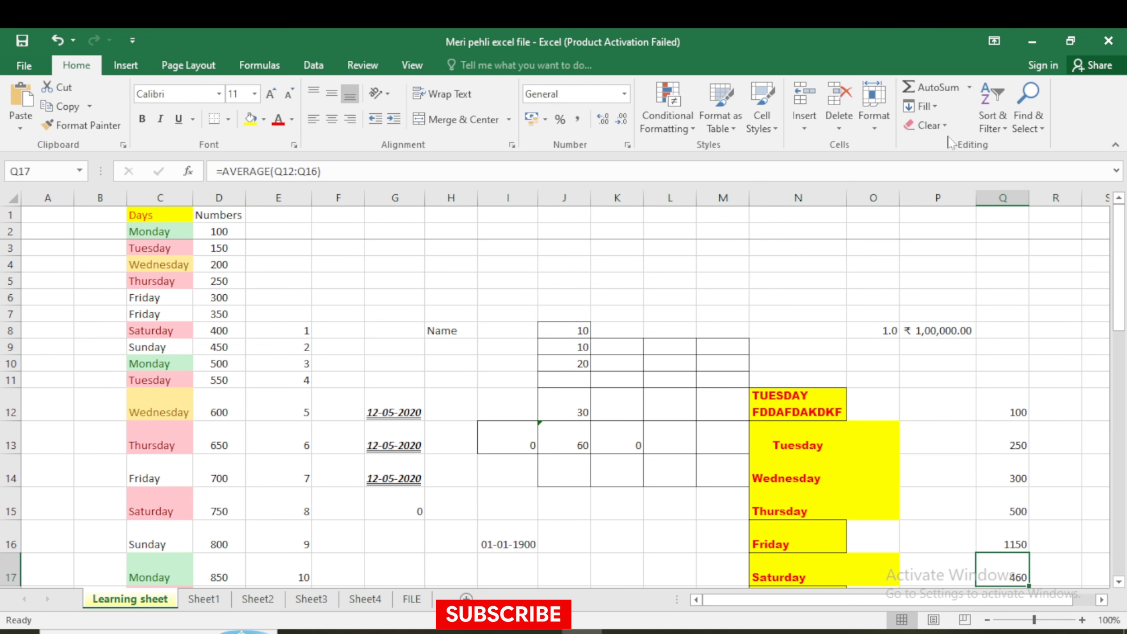
pyautogui.click(969, 88)
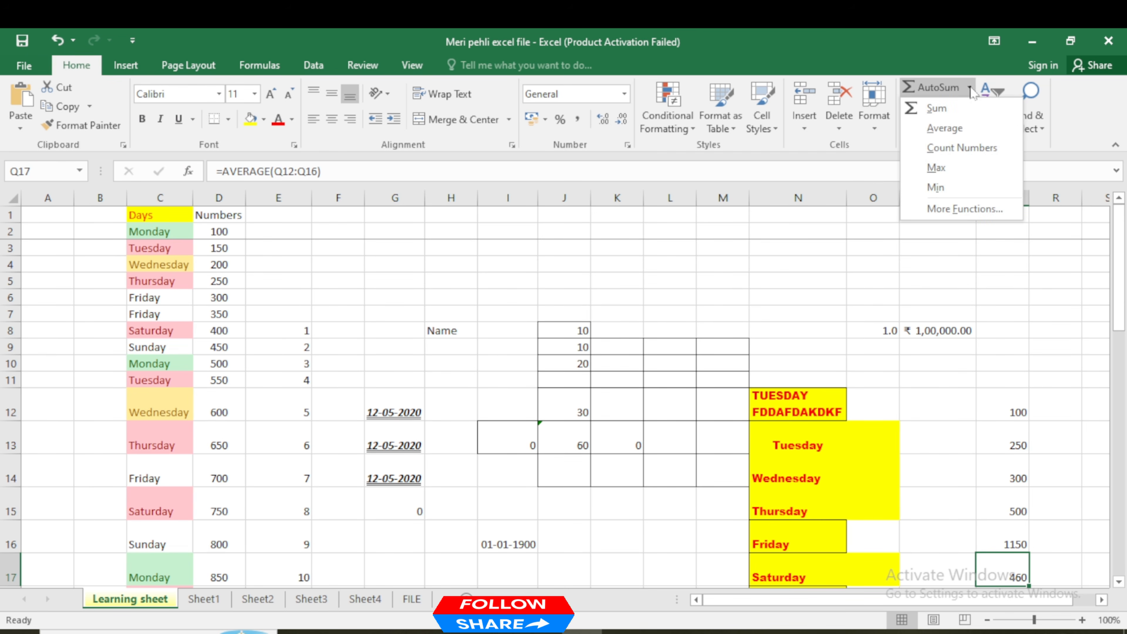
pyautogui.click(921, 328)
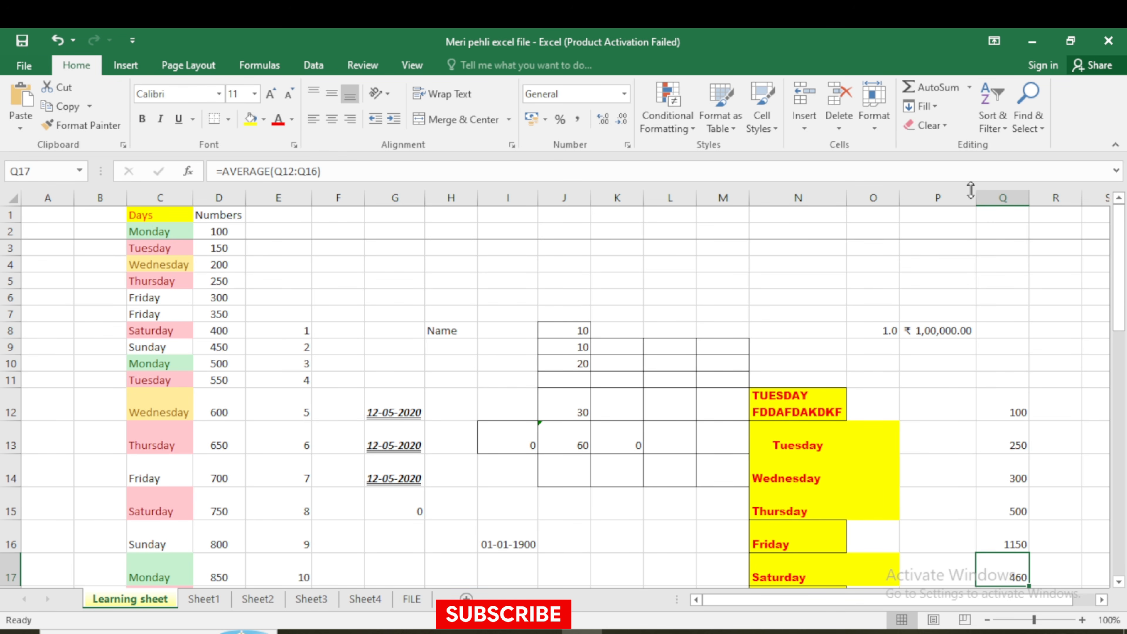
pyautogui.click(939, 111)
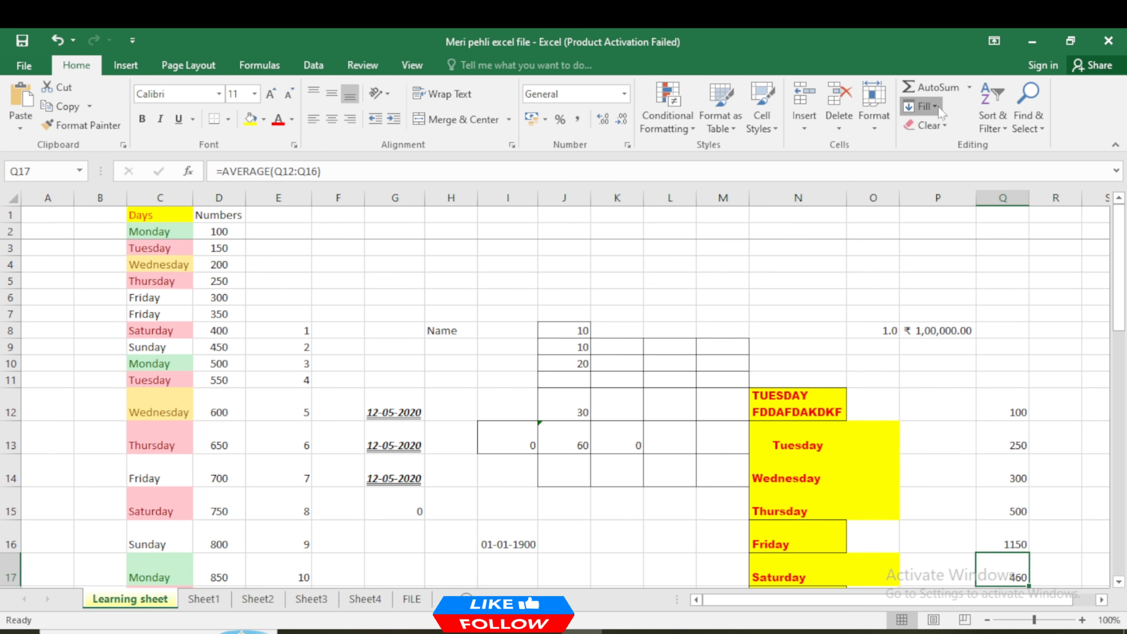
pyautogui.click(773, 244)
pyautogui.click(262, 265)
pyautogui.click(922, 107)
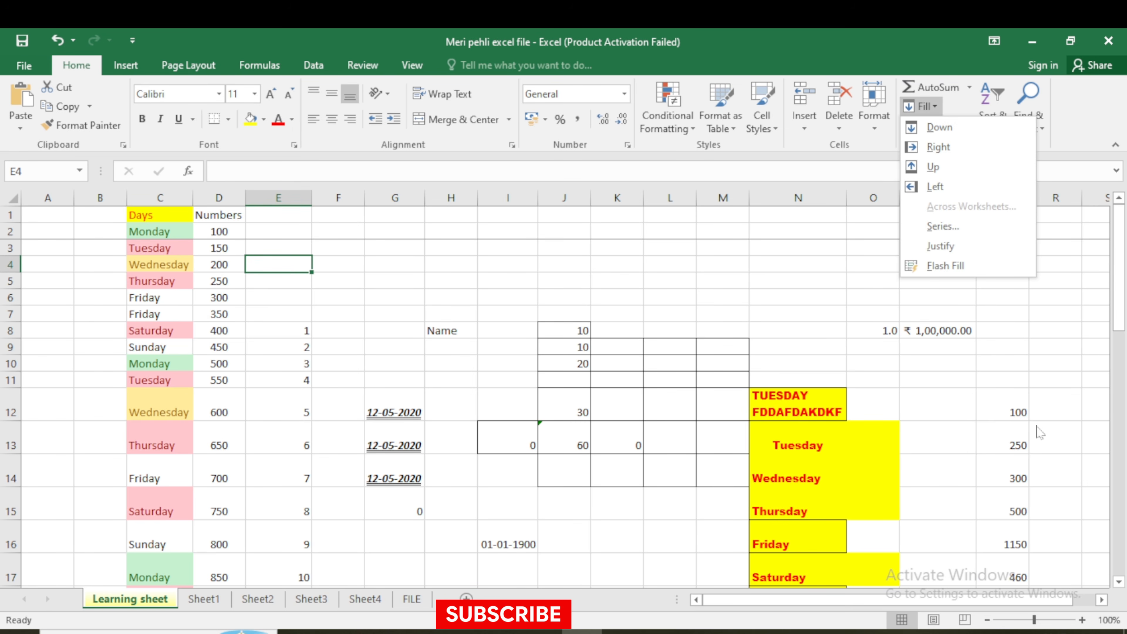
pyautogui.click(1079, 422)
# - Fill the average formula from Q17 down into cell Q18
pyautogui.moveTo(1005, 410); pyautogui.dragTo(1013, 497)
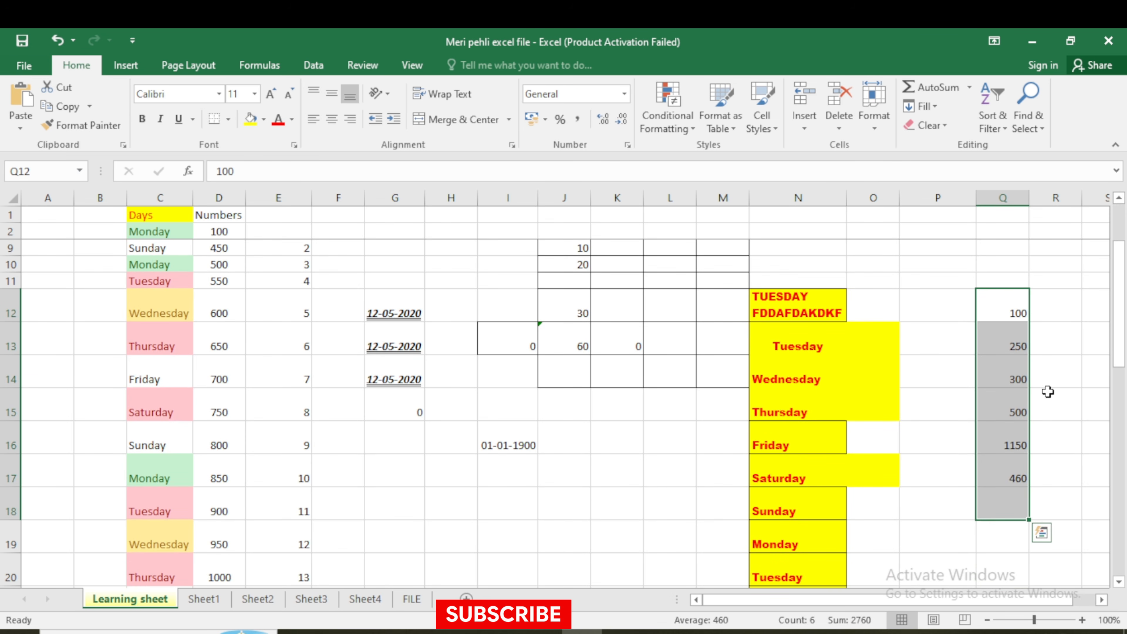
pyautogui.click(1012, 504)
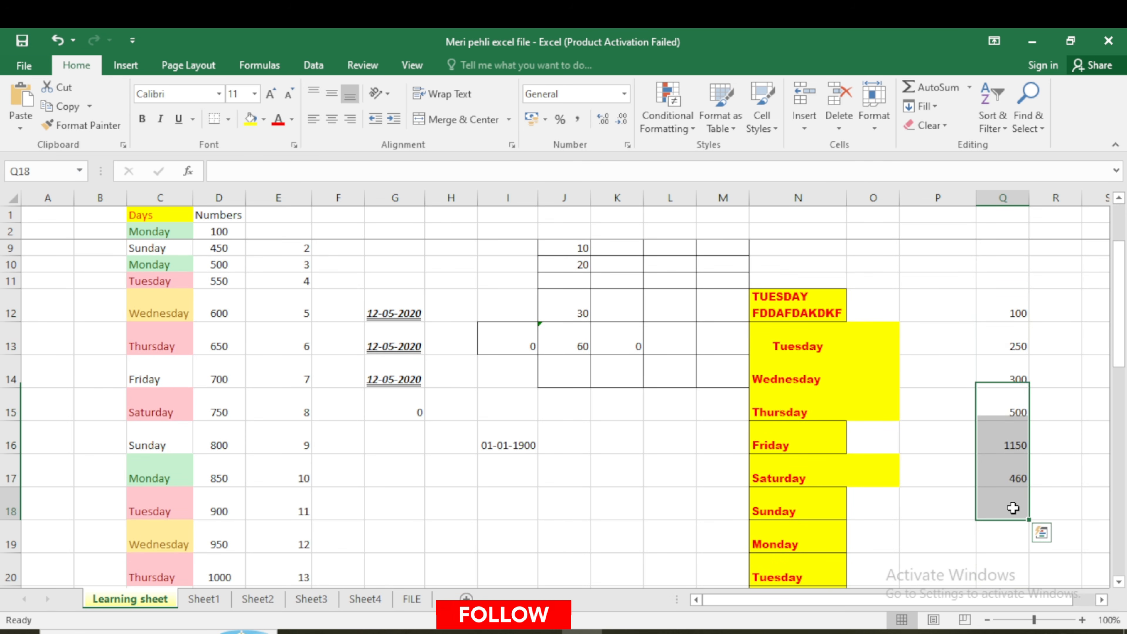
pyautogui.click(936, 106)
pyautogui.click(946, 129)
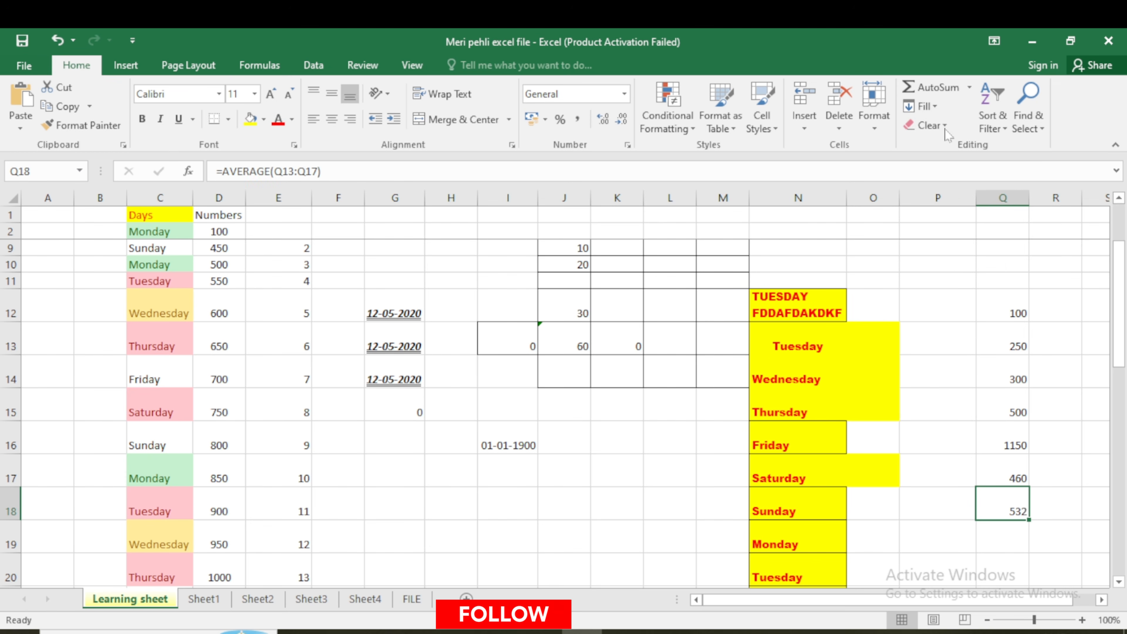
# - Examine the filled formula in Q18 and compare it with the average formula in Q17
pyautogui.doubleClick(1016, 501)
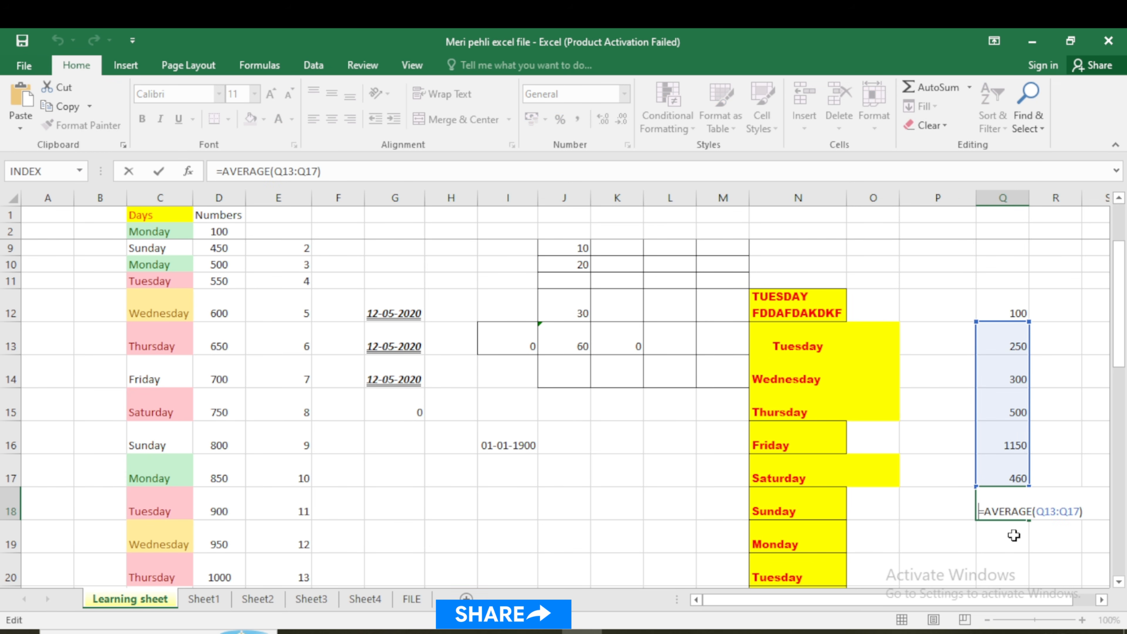
pyautogui.press('Escape')
pyautogui.doubleClick(1016, 506)
pyautogui.press('Escape')
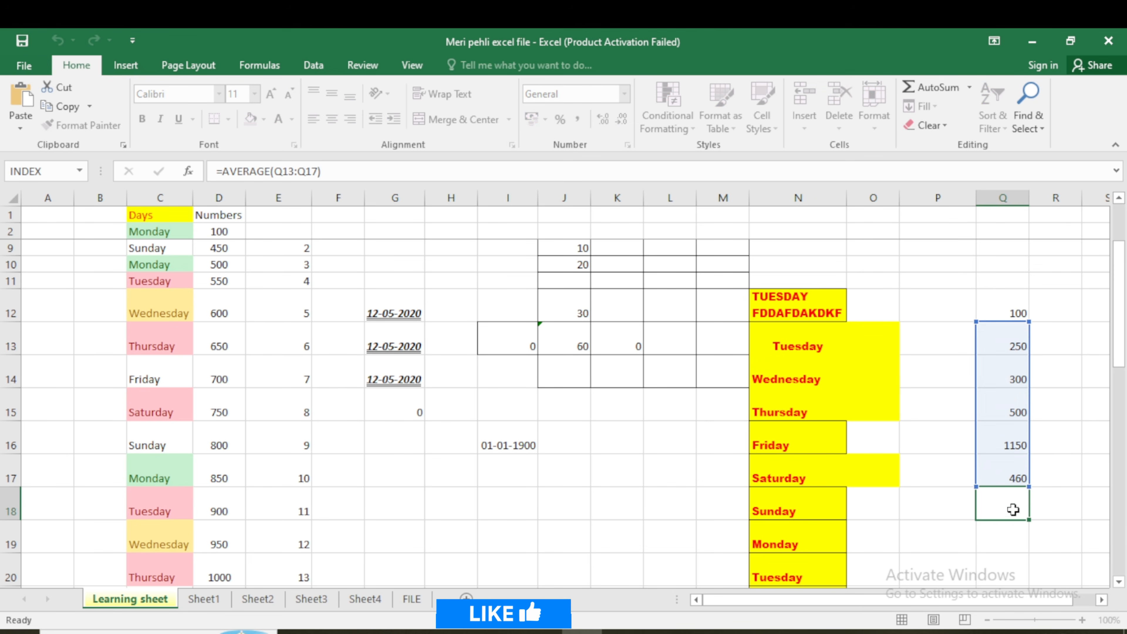
pyautogui.click(1010, 473)
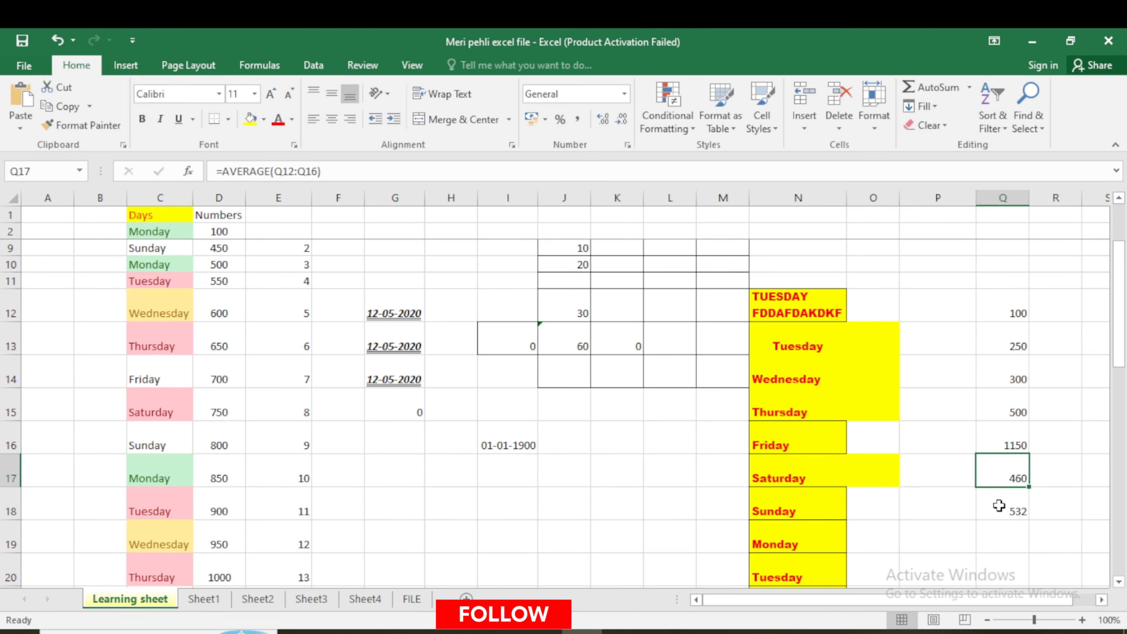
pyautogui.click(999, 505)
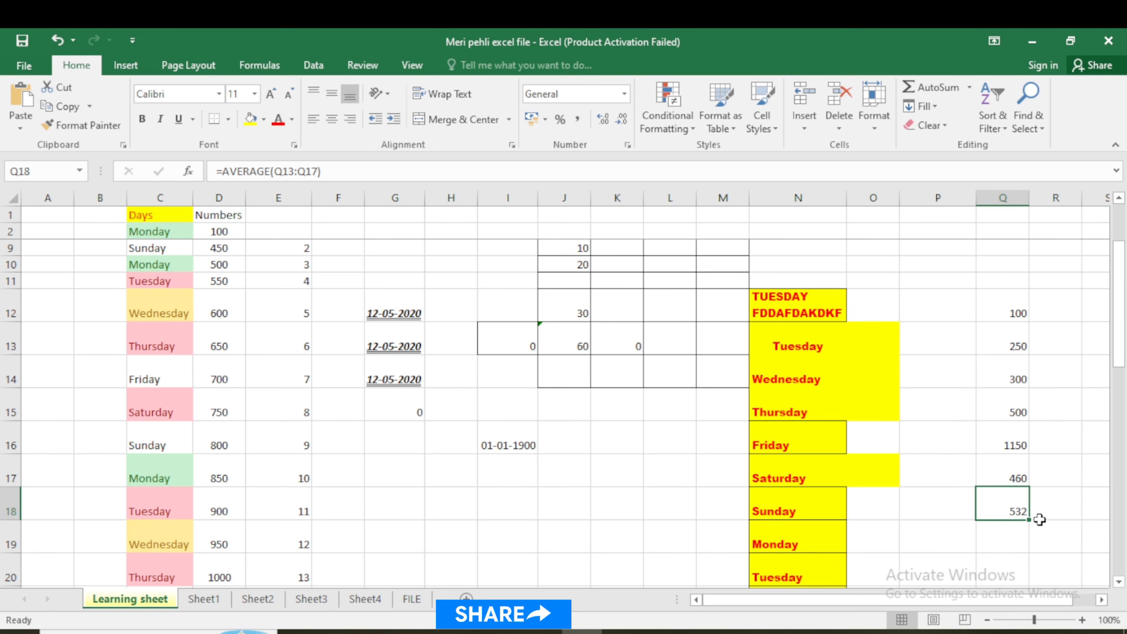
# - Fill the average formula from Q18 right into cell R18 and inspect the cell range it references
pyautogui.click(1044, 504)
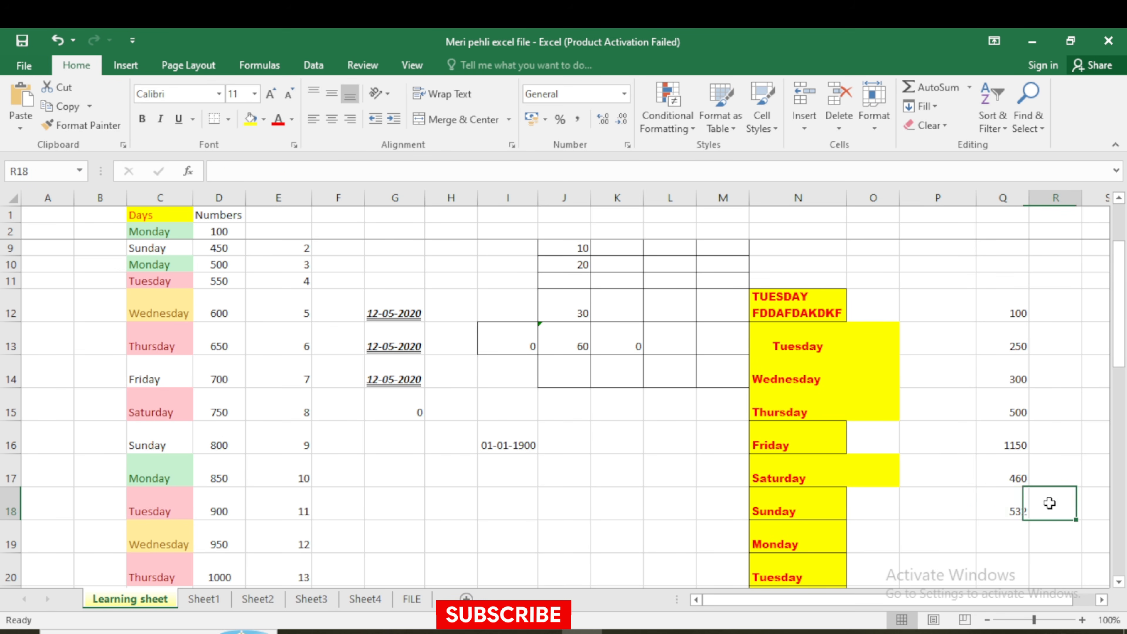
pyautogui.click(938, 106)
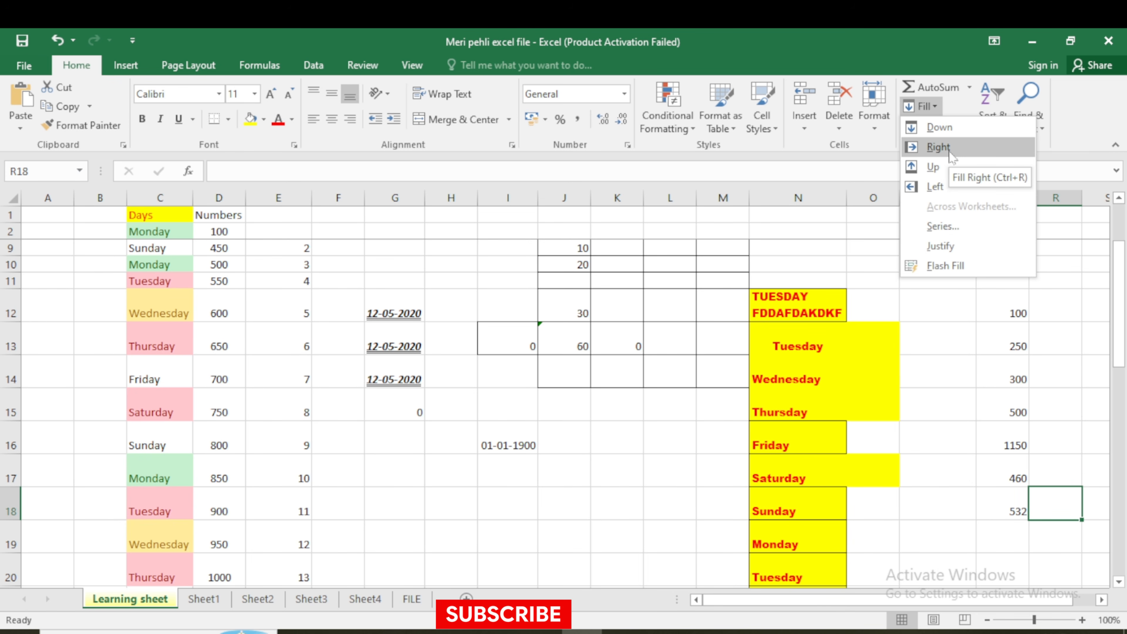
pyautogui.click(938, 147)
pyautogui.doubleClick(1054, 505)
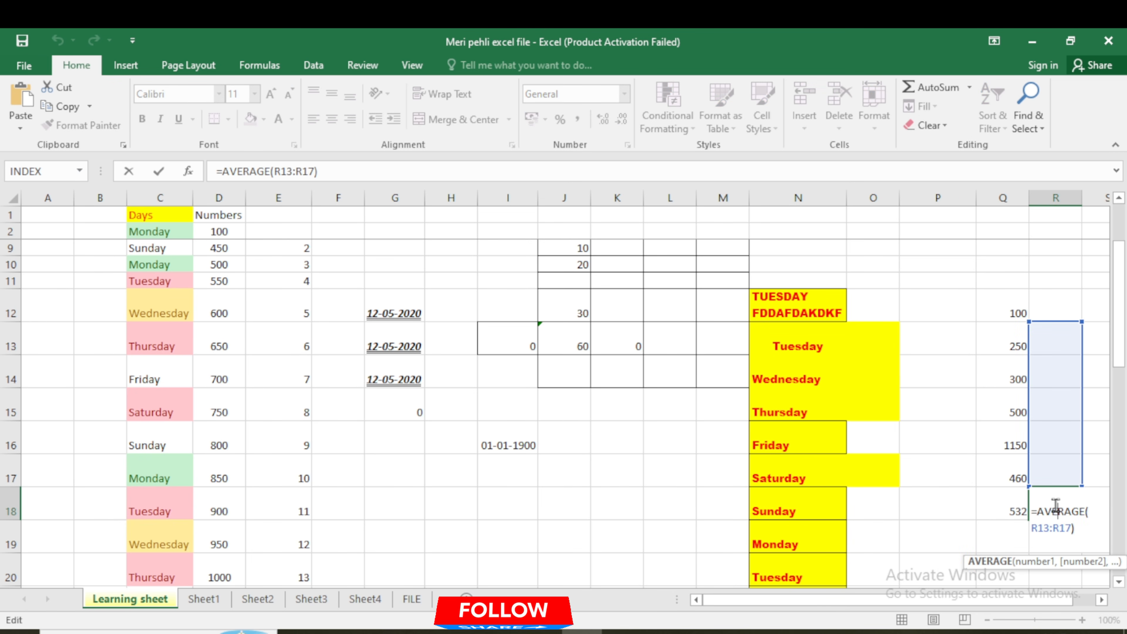
pyautogui.press('Escape')
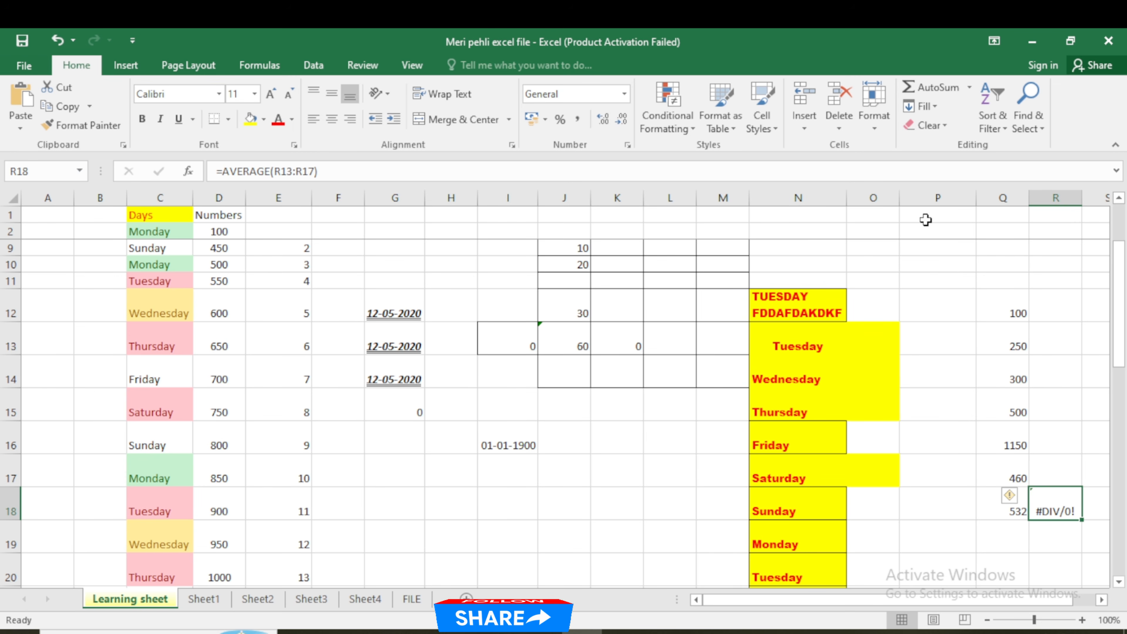
# - Fill the average formula from Q18 left into cell P18
pyautogui.click(963, 512)
pyautogui.click(935, 103)
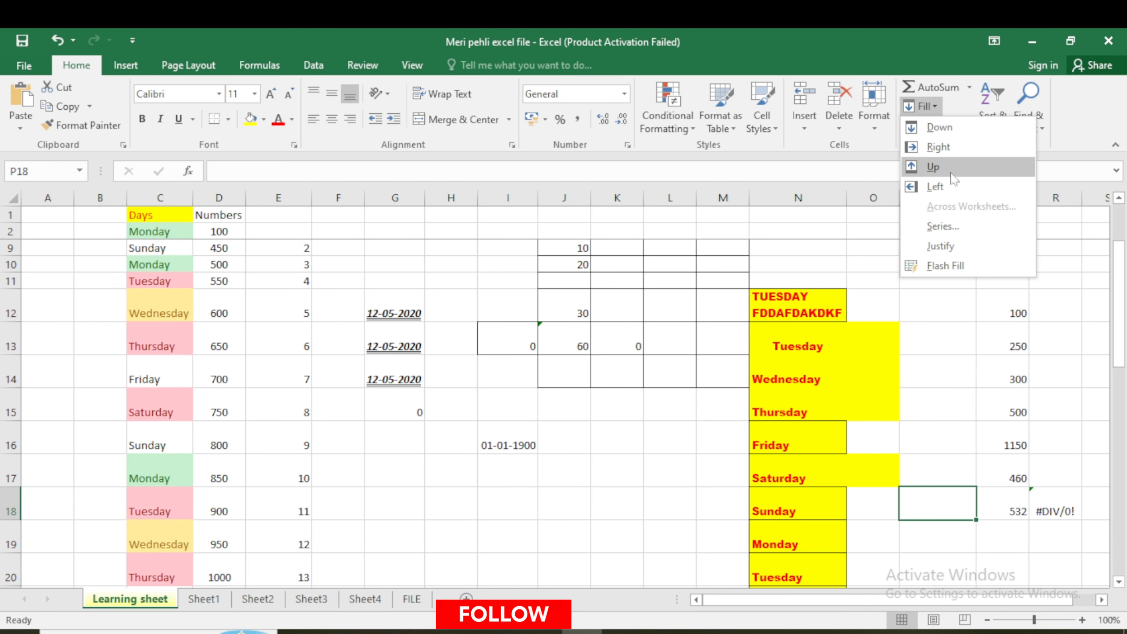
pyautogui.click(934, 187)
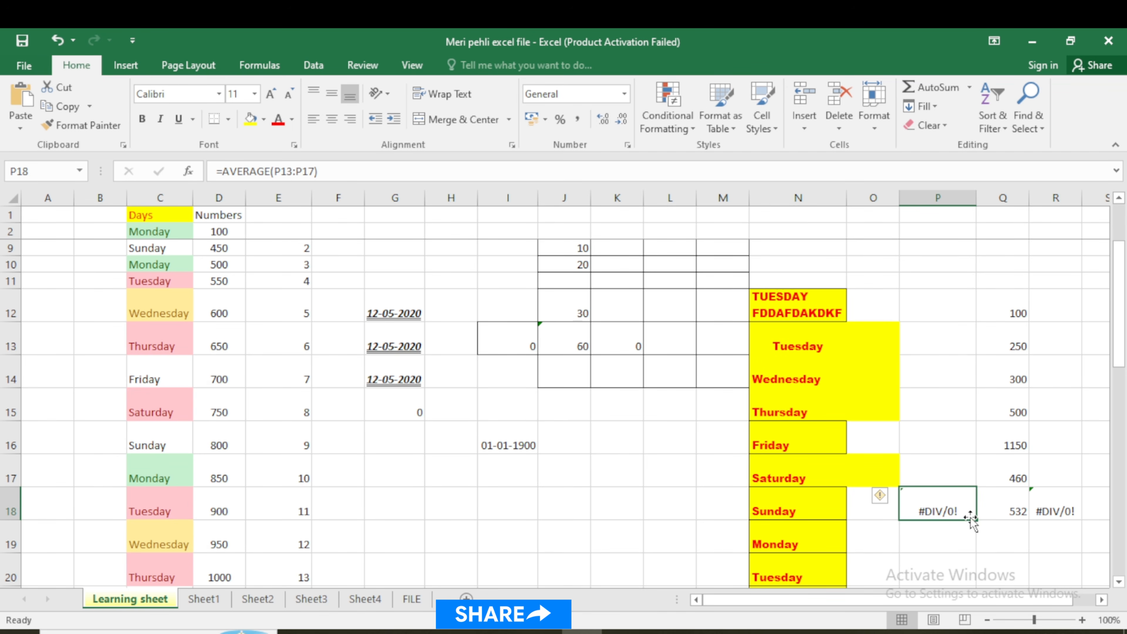
# - Fill the average formula from Q17 left into cell P17 and inspect the cell range it references
pyautogui.click(940, 474)
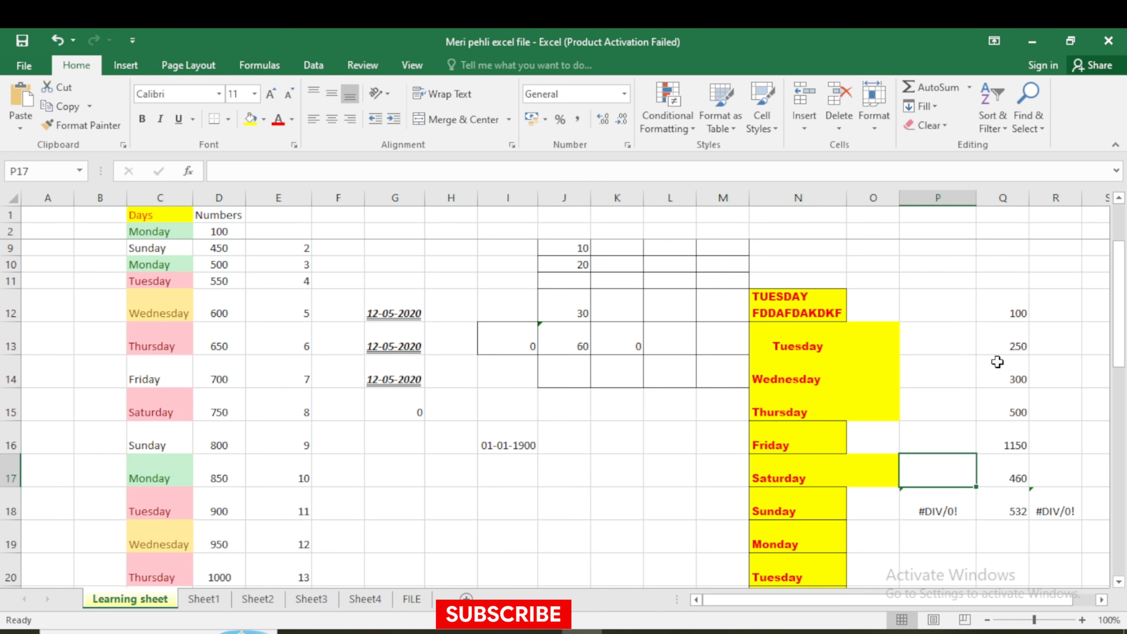
pyautogui.click(931, 108)
pyautogui.click(935, 186)
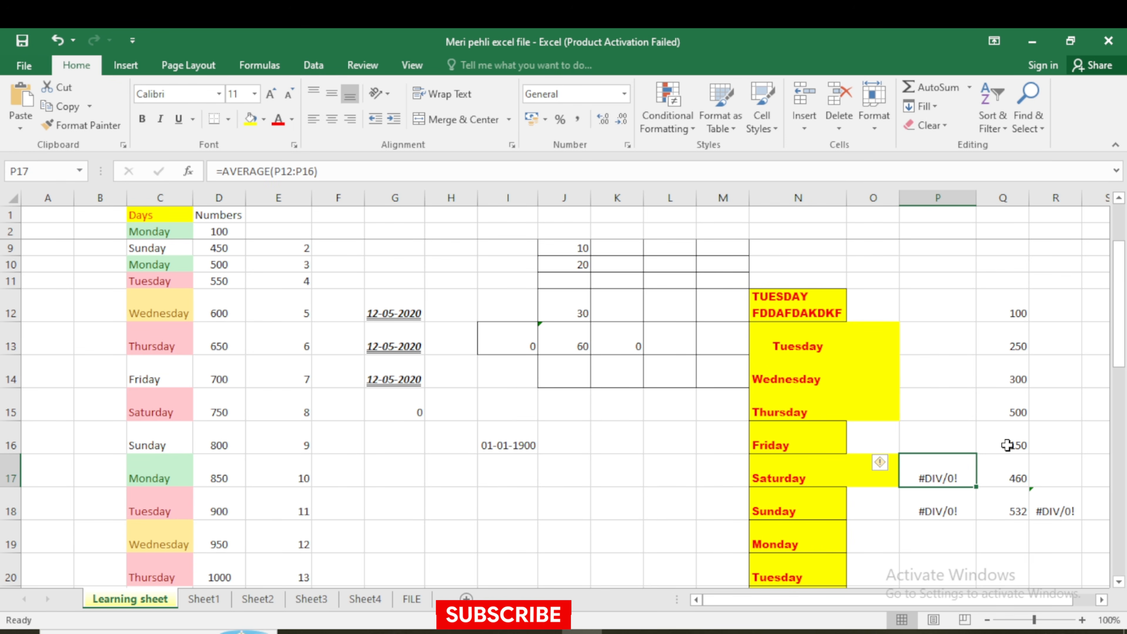
pyautogui.doubleClick(955, 478)
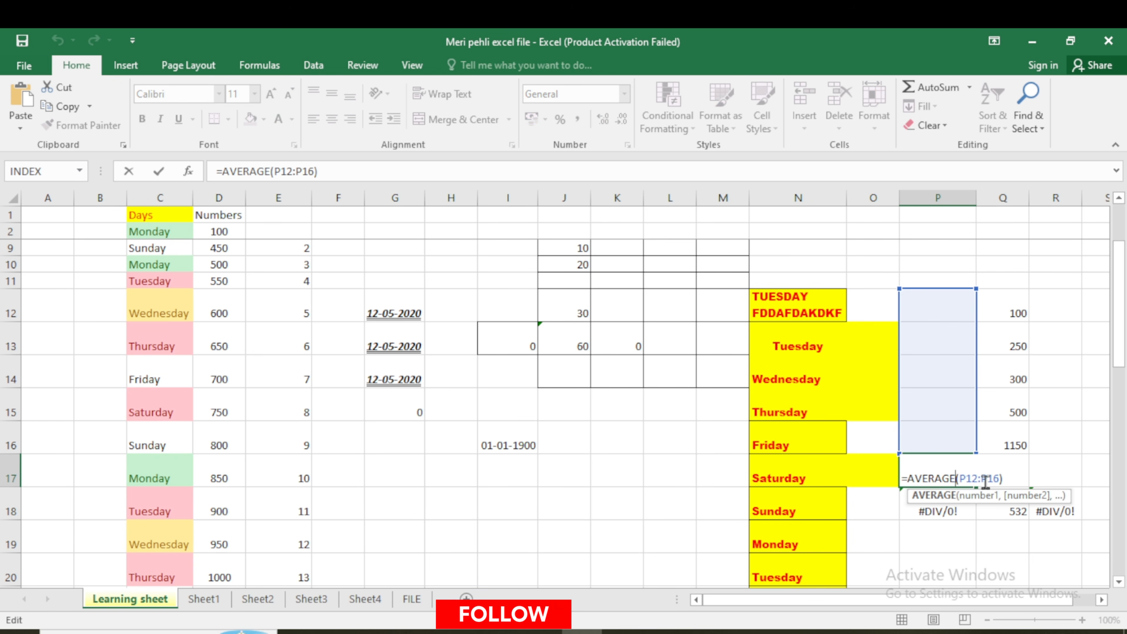
pyautogui.press('Escape')
# - Compare the filled formulas in P17 and P18 with their sources in Q17 and Q18, and check the formula in Q16
pyautogui.click(1015, 476)
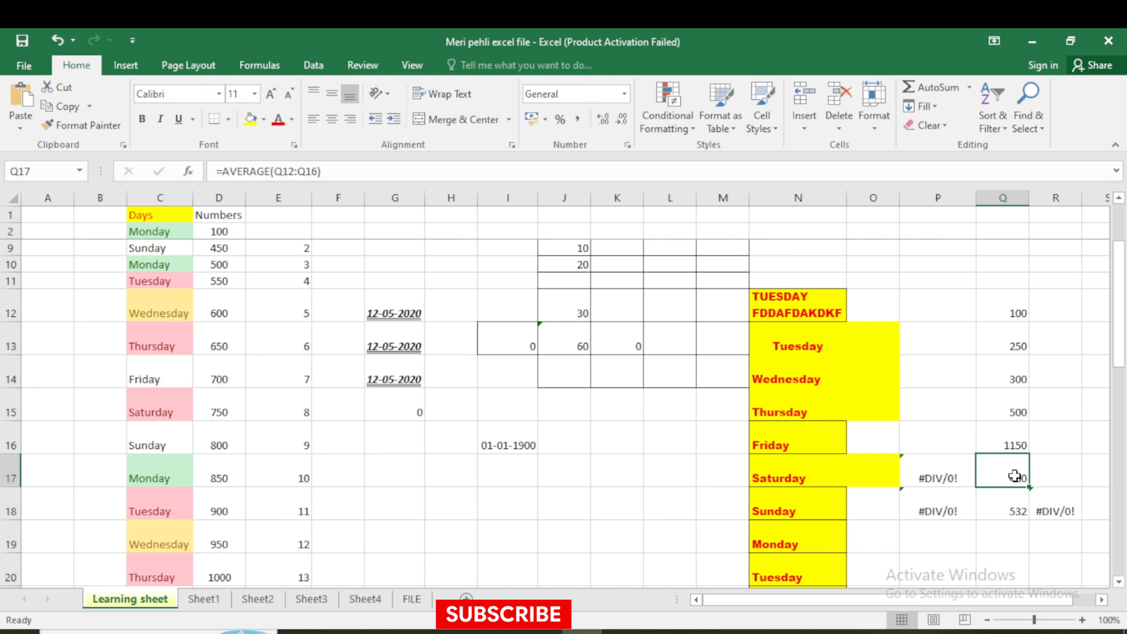
pyautogui.click(946, 481)
pyautogui.press('Down')
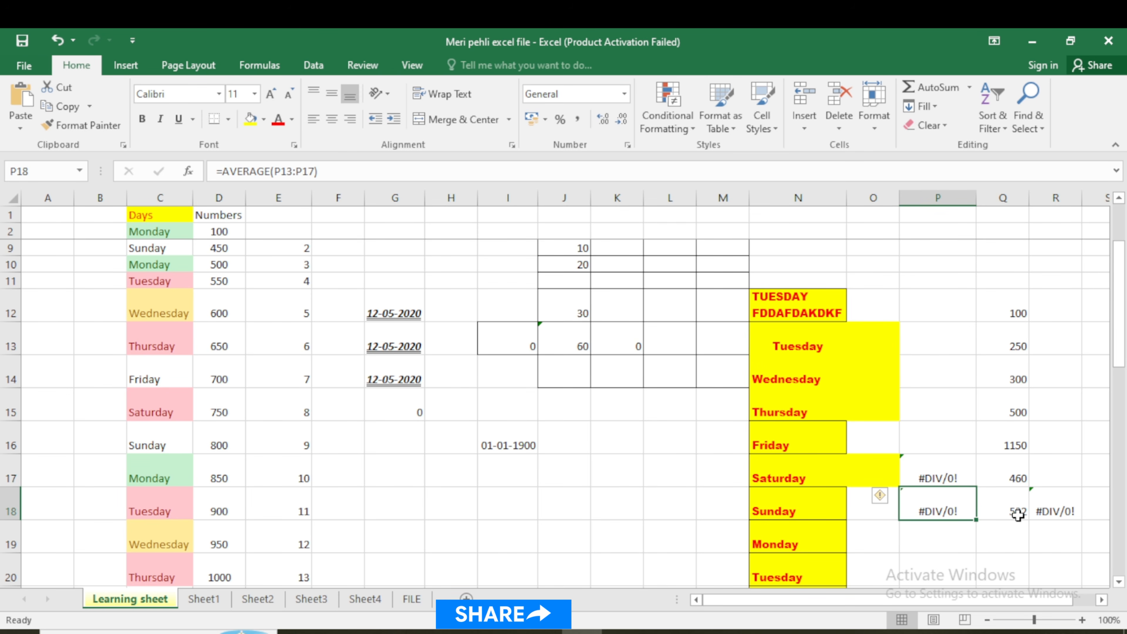
pyautogui.click(1021, 511)
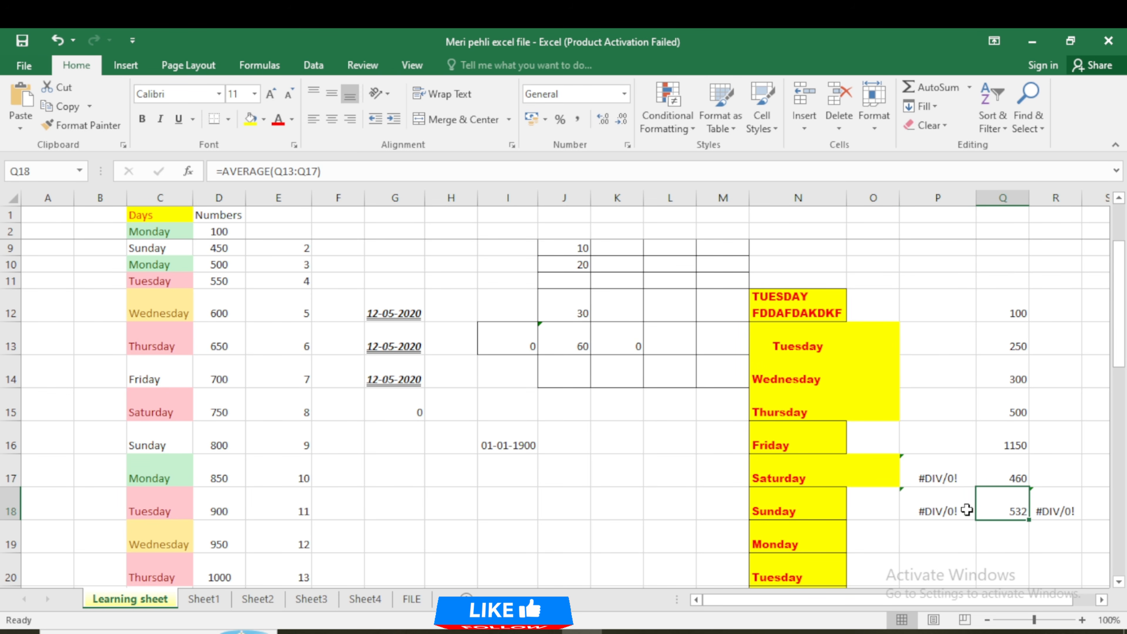
pyautogui.click(947, 481)
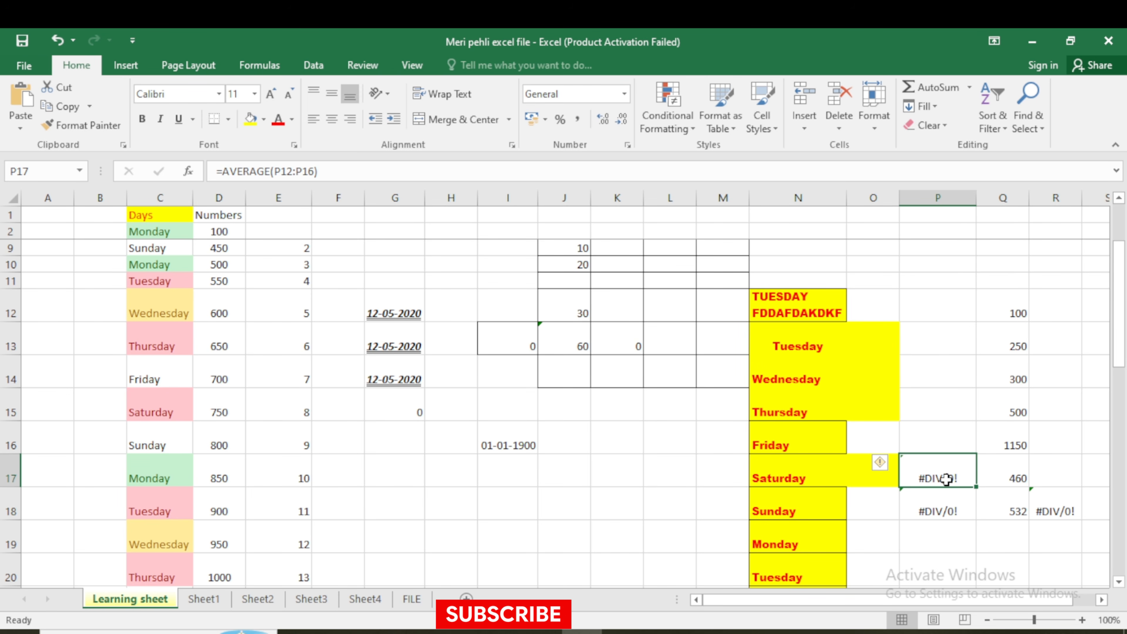
pyautogui.click(941, 501)
pyautogui.doubleClick(1011, 480)
pyautogui.press('Escape')
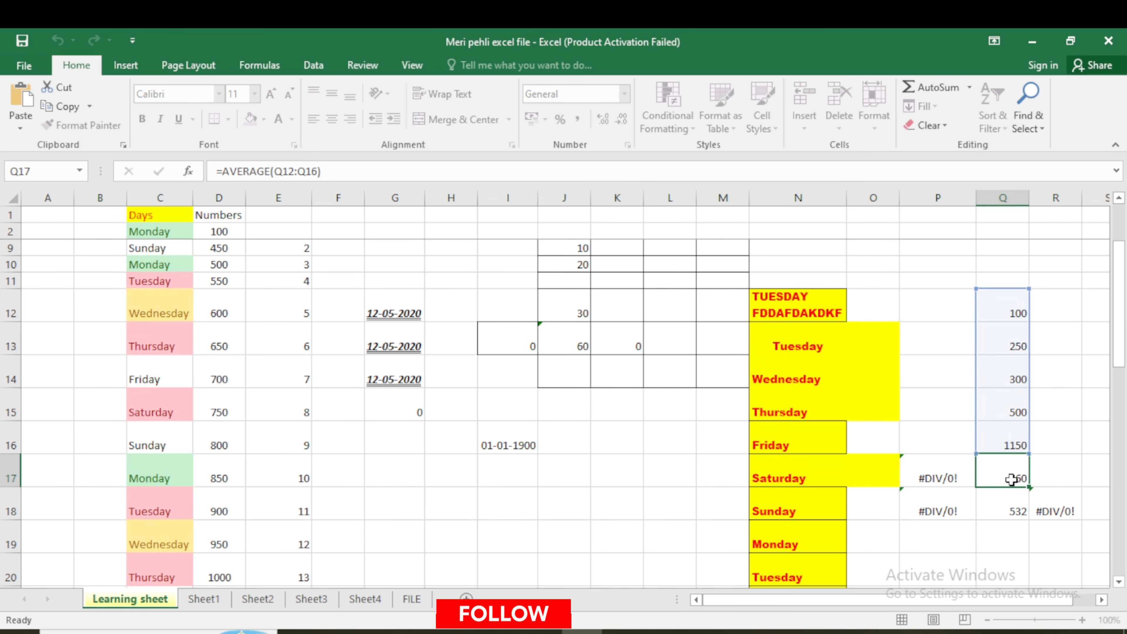
pyautogui.click(1005, 443)
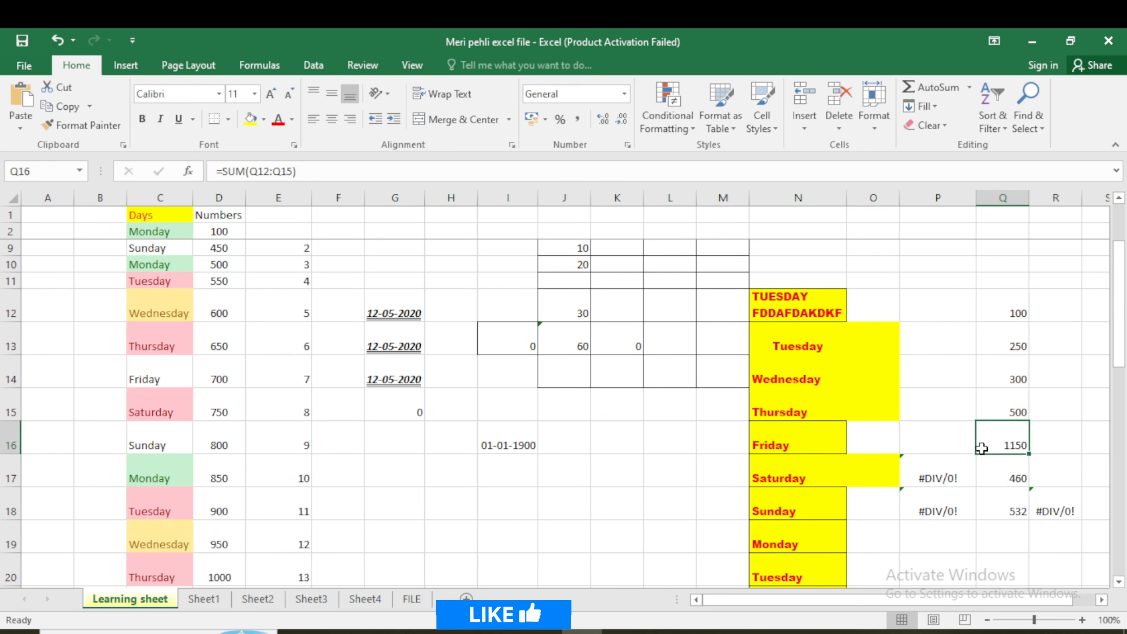
# - Fill the sum formula from Q16 left into cell P16
pyautogui.click(929, 445)
pyautogui.click(923, 106)
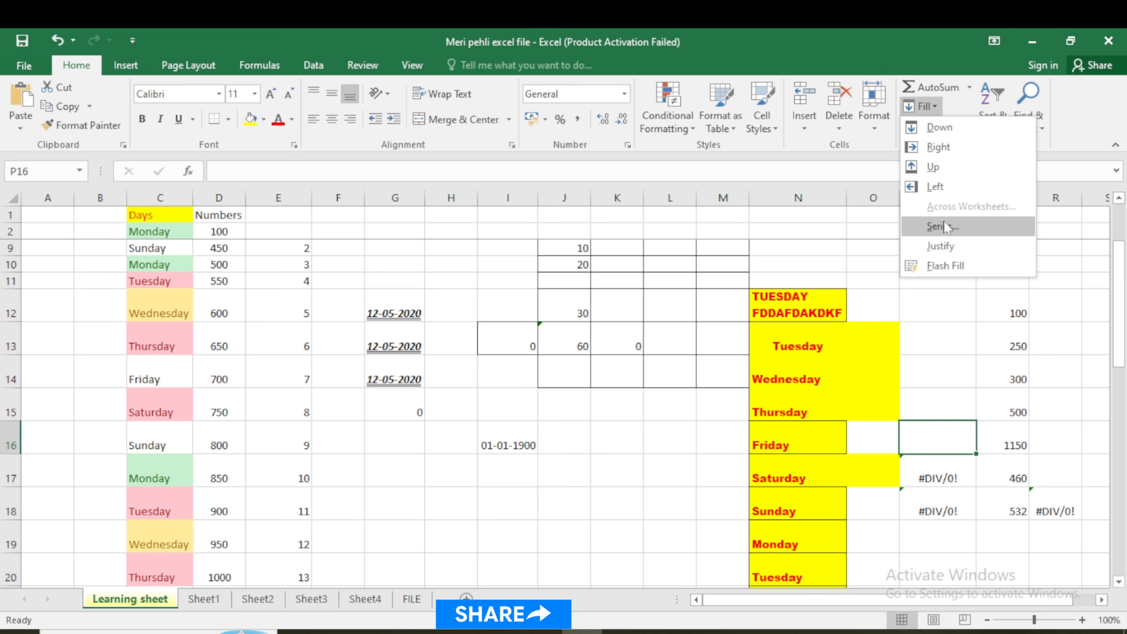
pyautogui.click(936, 186)
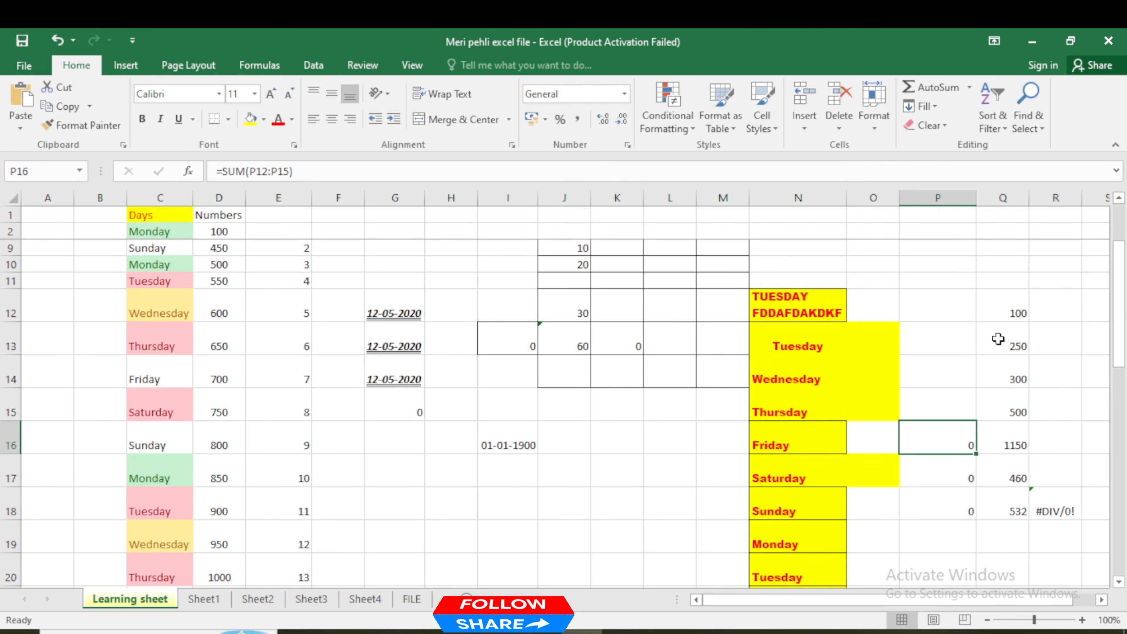
# - Fill the value from Q12 up into the empty cell Q11 and compare the two cells
pyautogui.click(1006, 282)
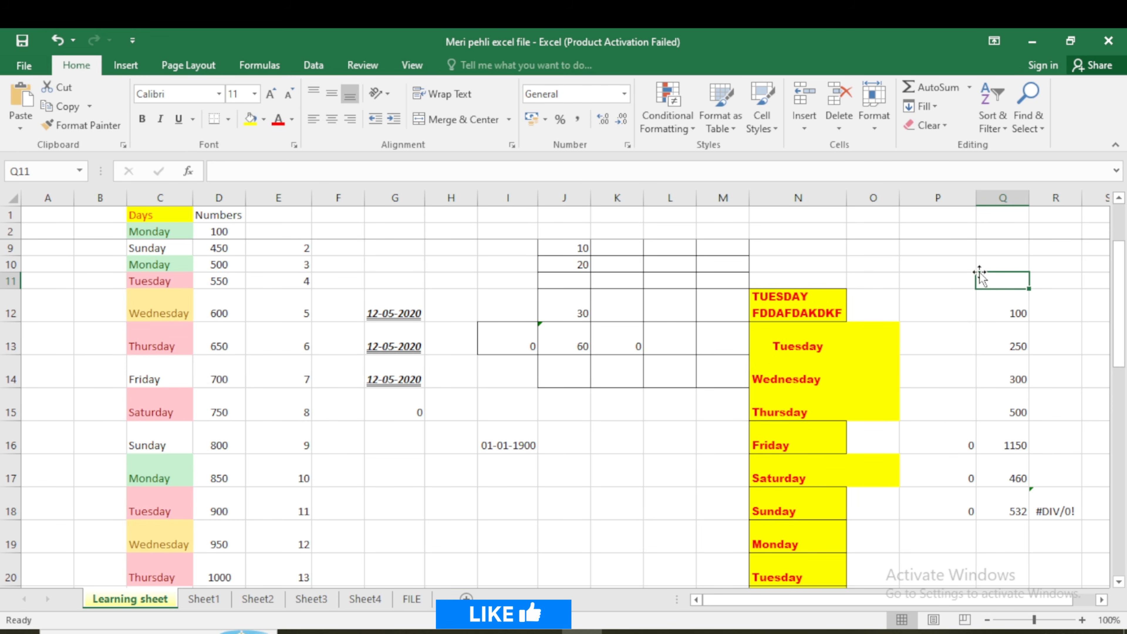
pyautogui.click(874, 128)
pyautogui.click(931, 106)
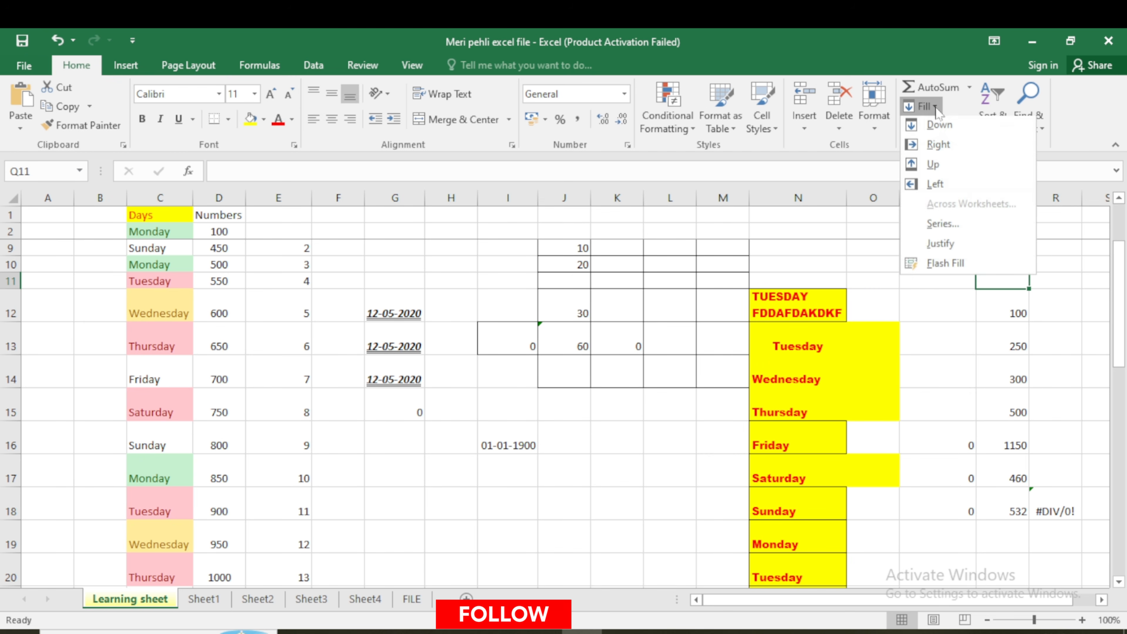
pyautogui.click(932, 168)
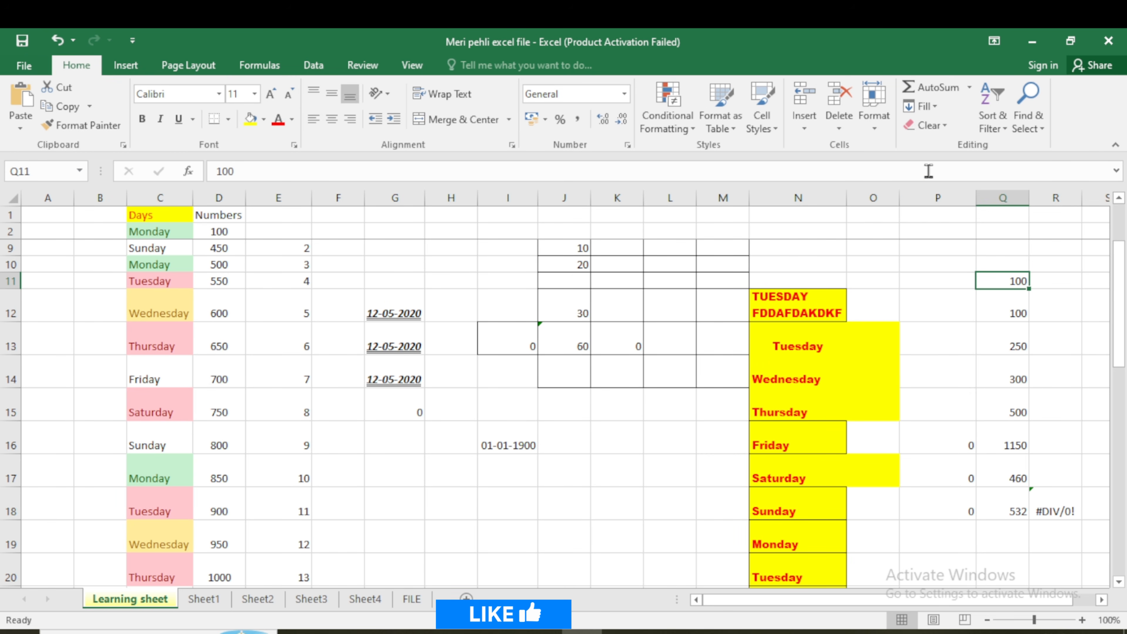
pyautogui.click(1005, 308)
pyautogui.click(1000, 280)
pyautogui.click(999, 302)
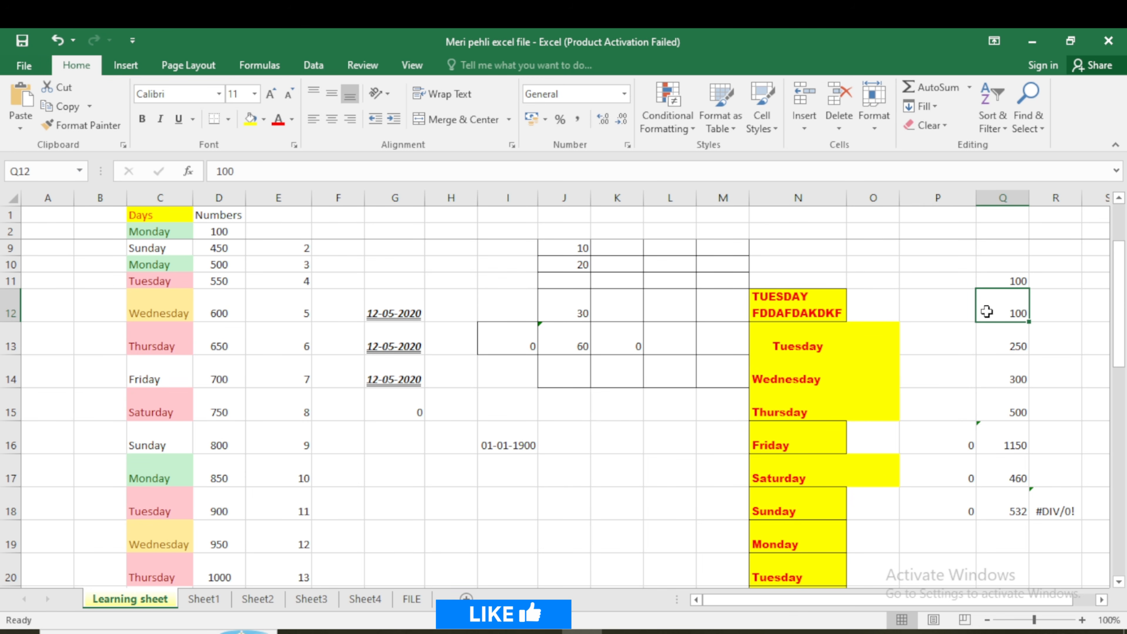
pyautogui.click(997, 282)
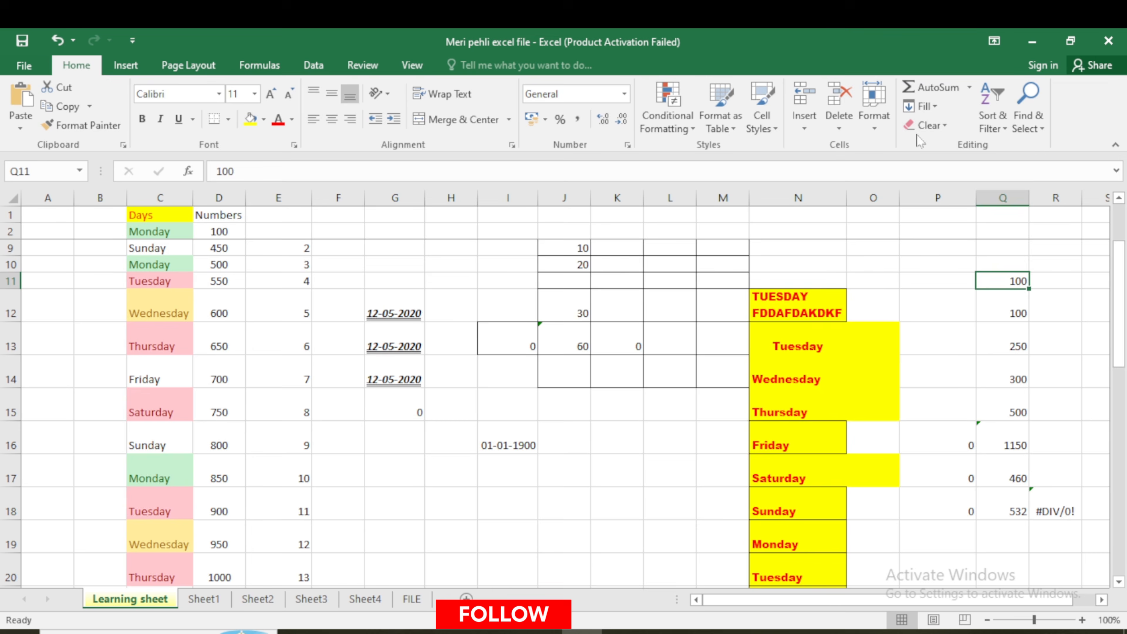
pyautogui.click(922, 106)
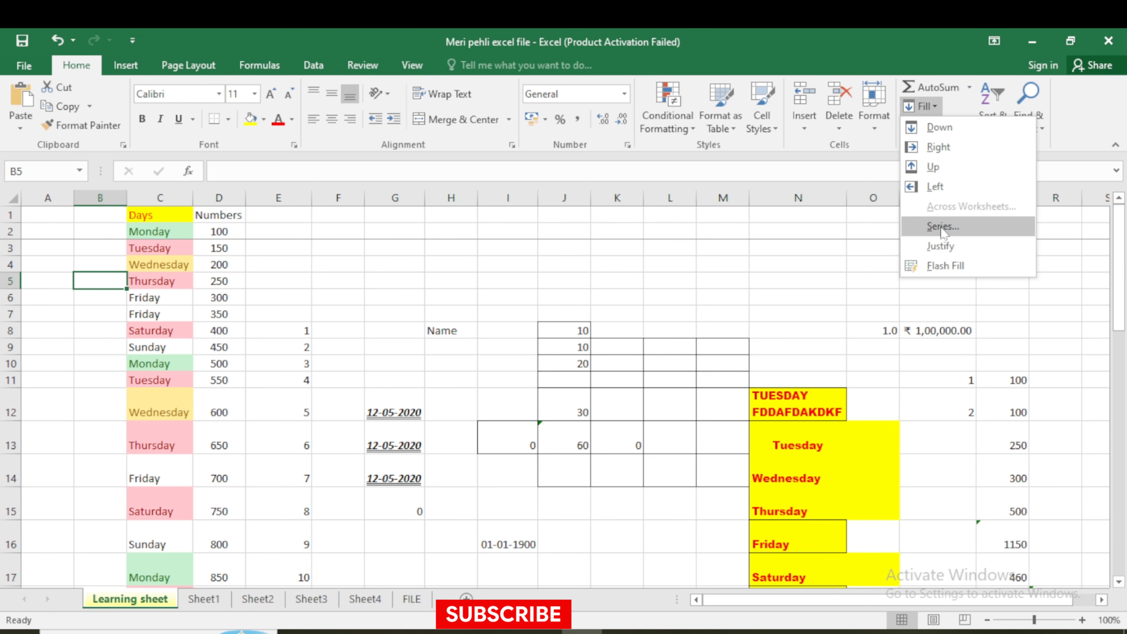
pyautogui.click(504, 299)
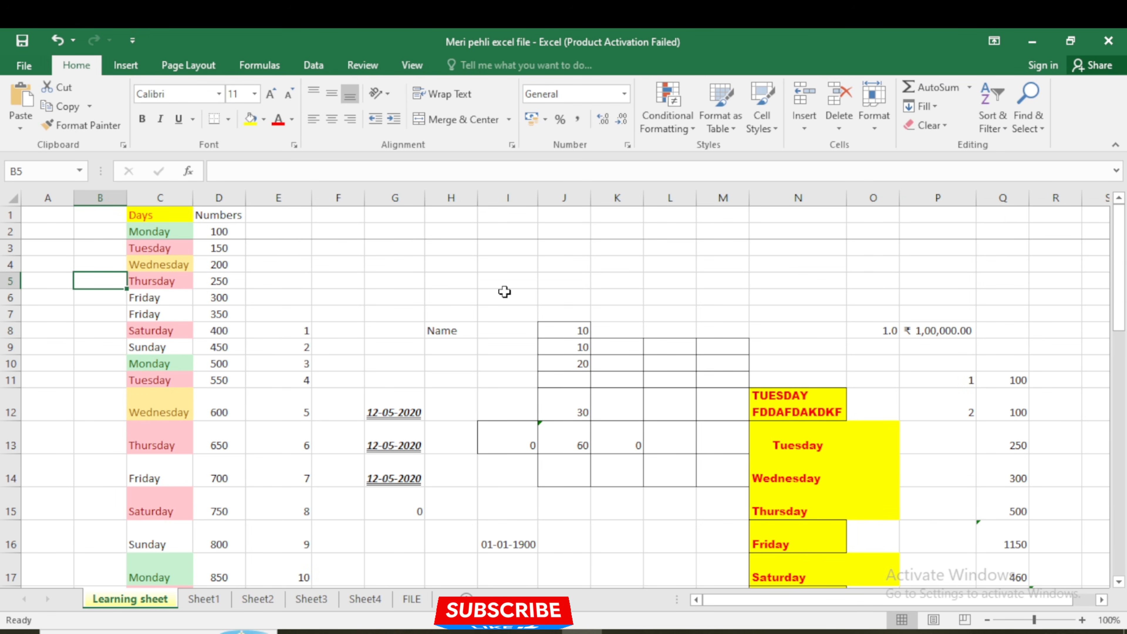
# - Enter 1 in cell B4 and 2 in cell B5
pyautogui.click(103, 262)
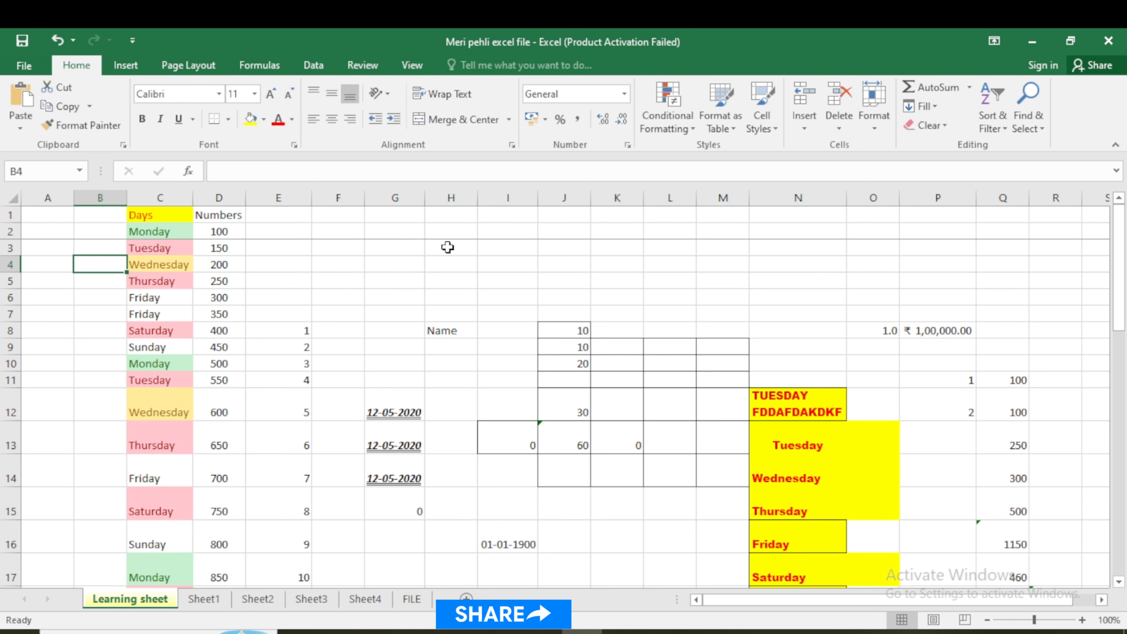
pyautogui.write('1')
pyautogui.press('Return')
pyautogui.write('2')
pyautogui.press('Return')
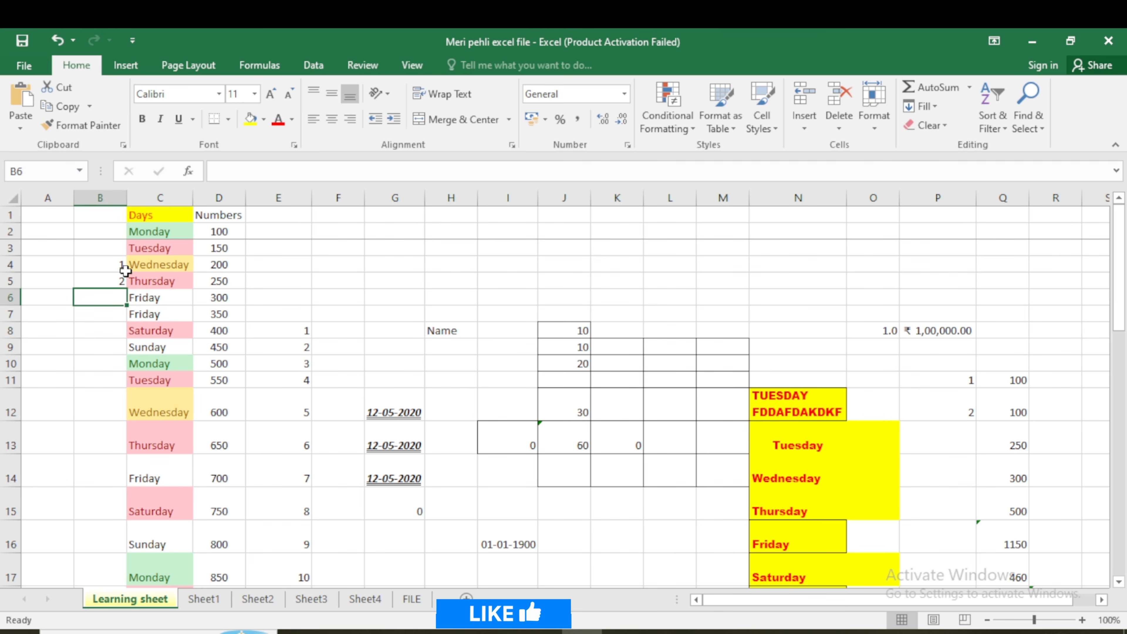
# - Fill a linear series down column B from cell B4 with step value 1 and stop value 100, and review the numbers
pyautogui.moveTo(125, 270)
pyautogui.mouseDown()
pyautogui.moveTo(119, 282)
pyautogui.moveTo(127, 278)
pyautogui.mouseUp()
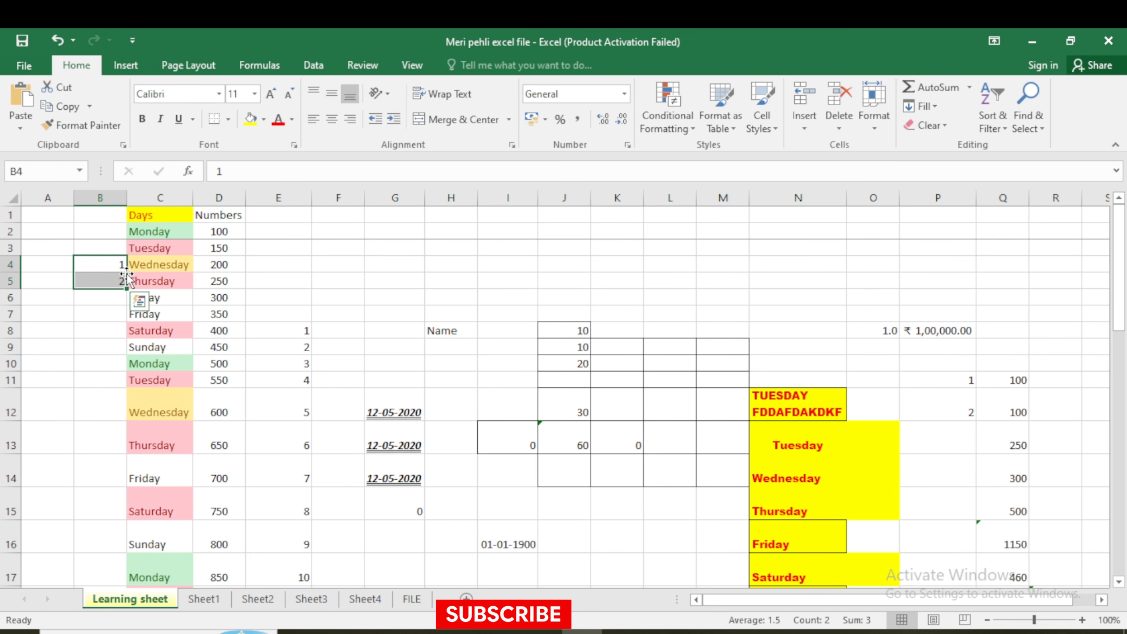
pyautogui.click(114, 268)
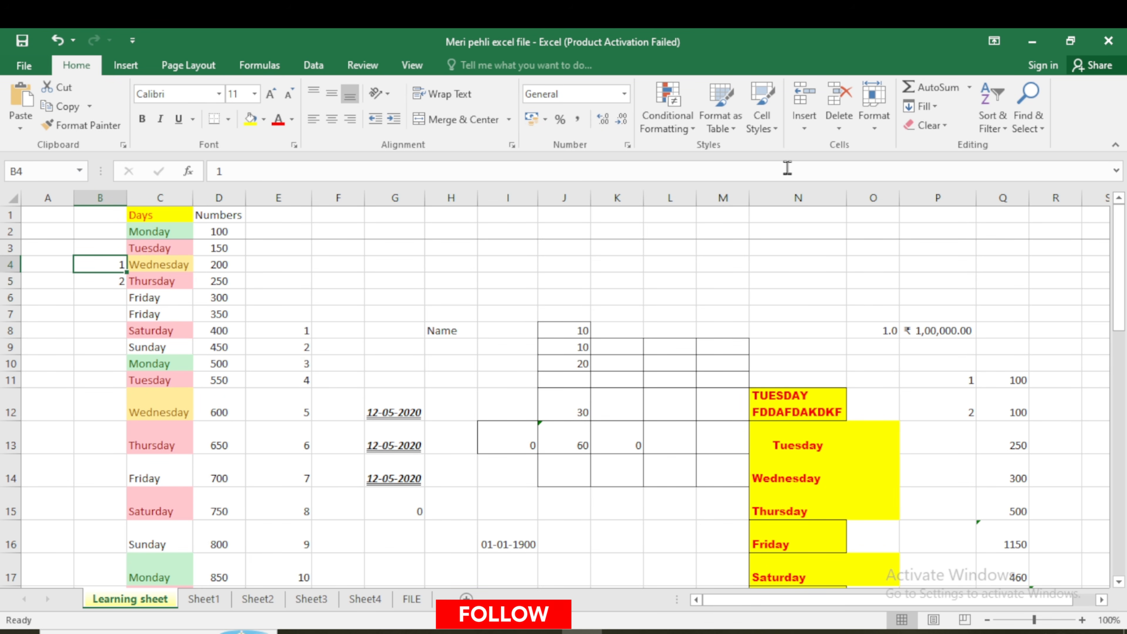
pyautogui.click(944, 111)
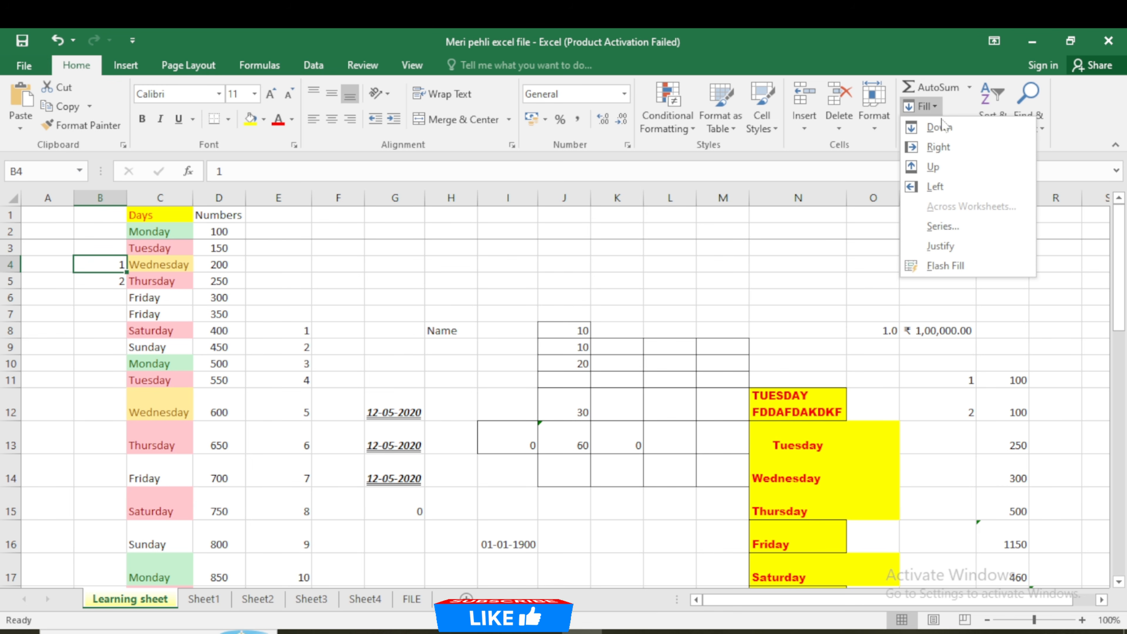
pyautogui.click(950, 225)
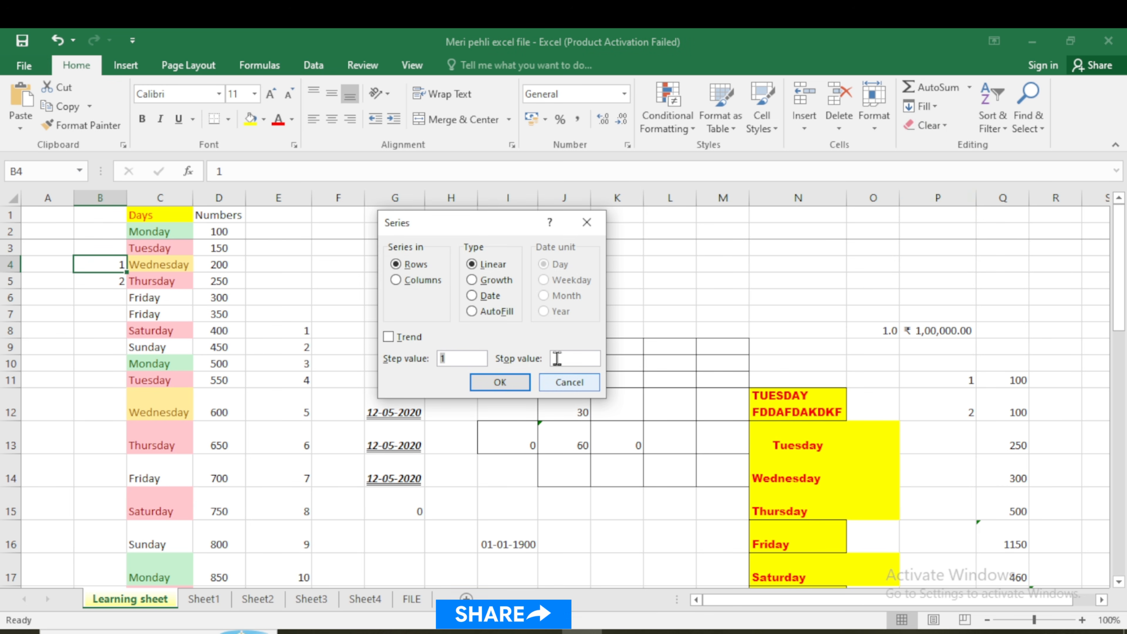
pyautogui.click(576, 357)
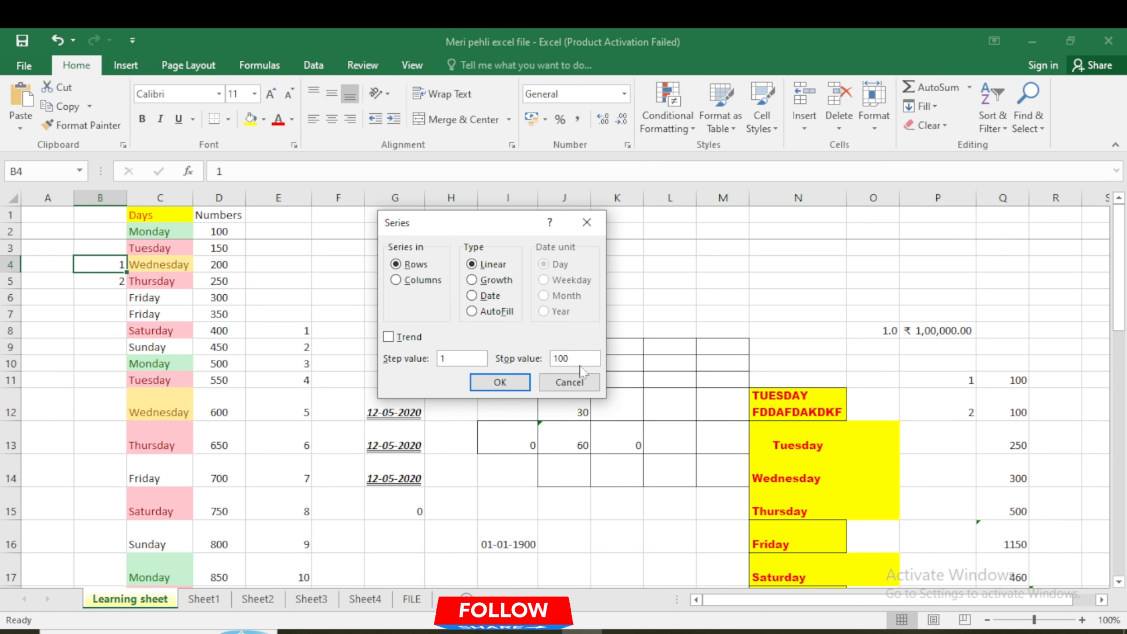
pyautogui.click(405, 281)
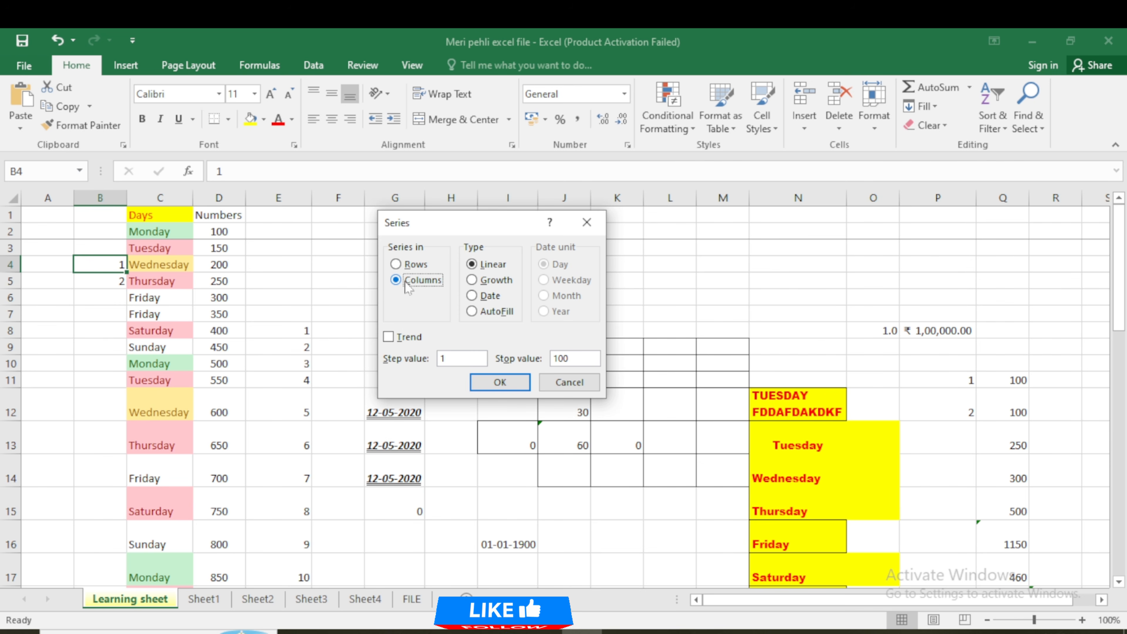
pyautogui.click(498, 384)
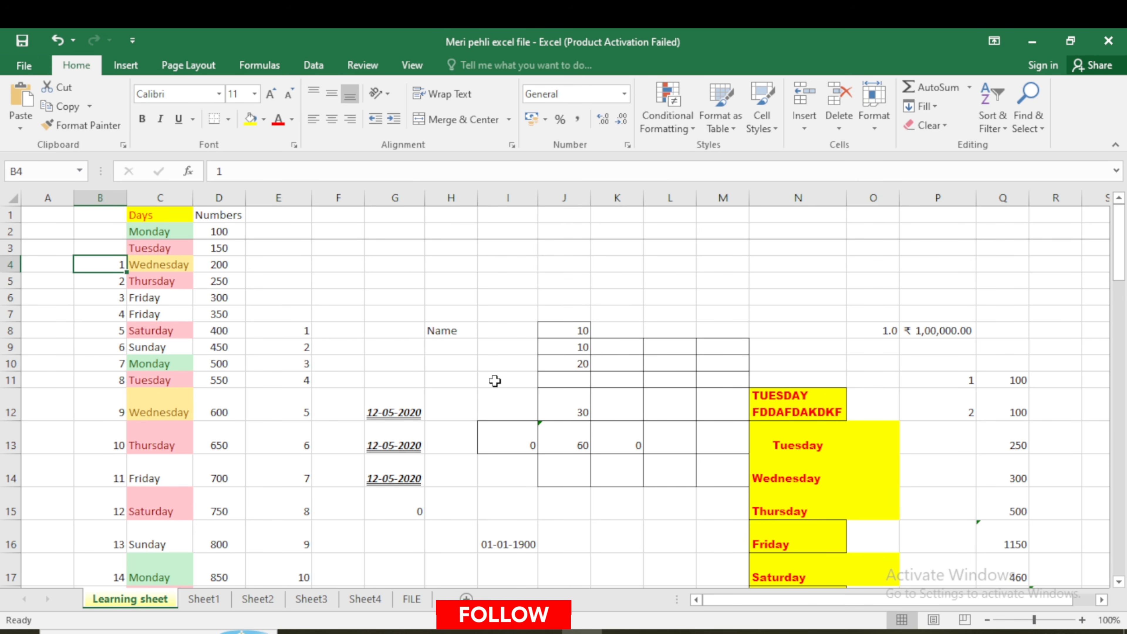
pyautogui.scroll(-19, 201, 256)
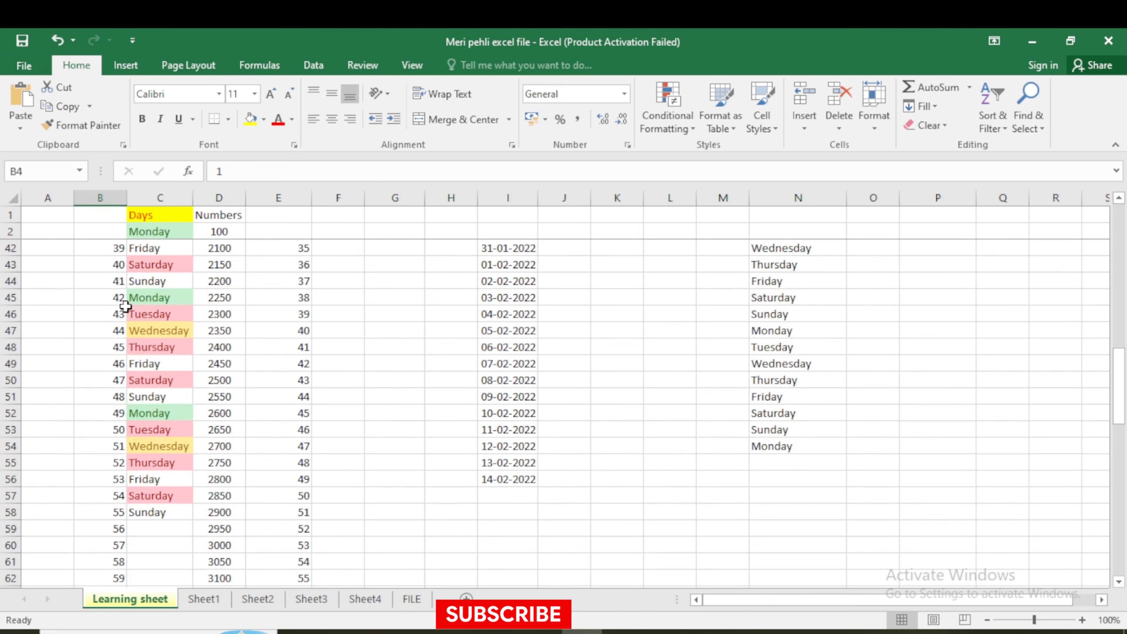
pyautogui.scroll(-13, 148, 311)
pyautogui.scroll(20, 325, 358)
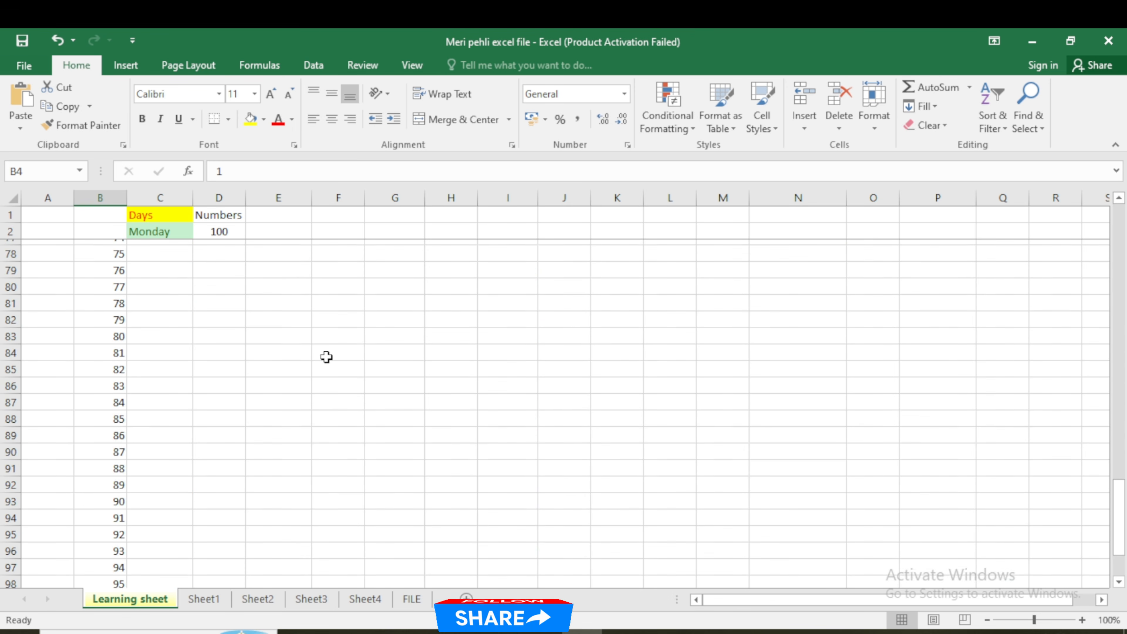
# - Enter 1 in cell I60 and 2 in cell J60
pyautogui.scroll(-5, 327, 355)
pyautogui.scroll(-1, 554, 488)
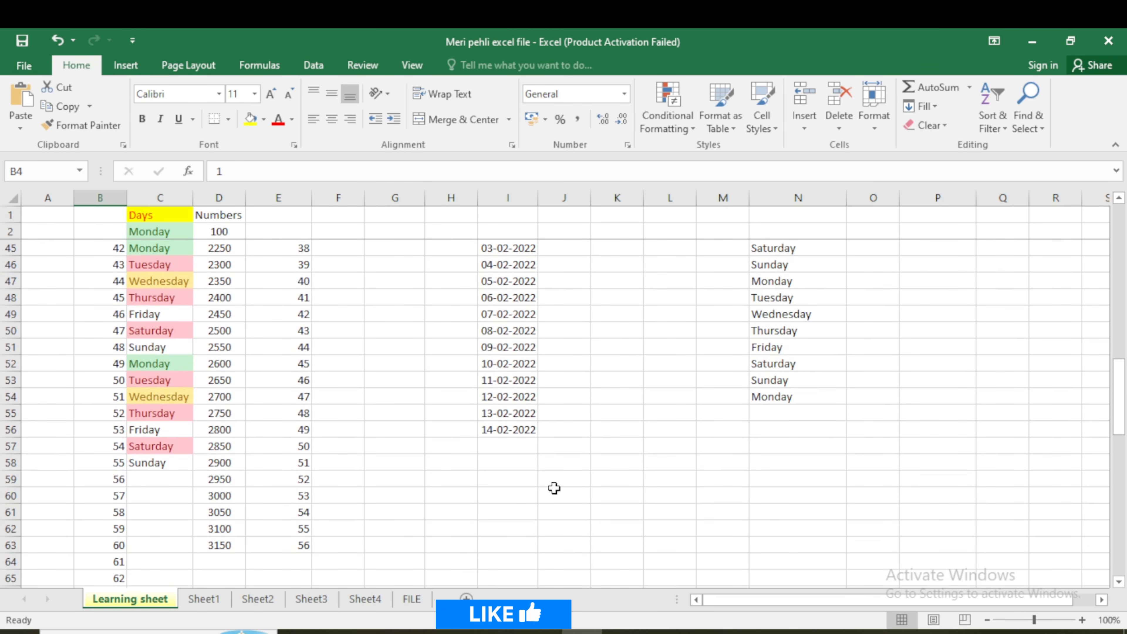
pyautogui.click(511, 501)
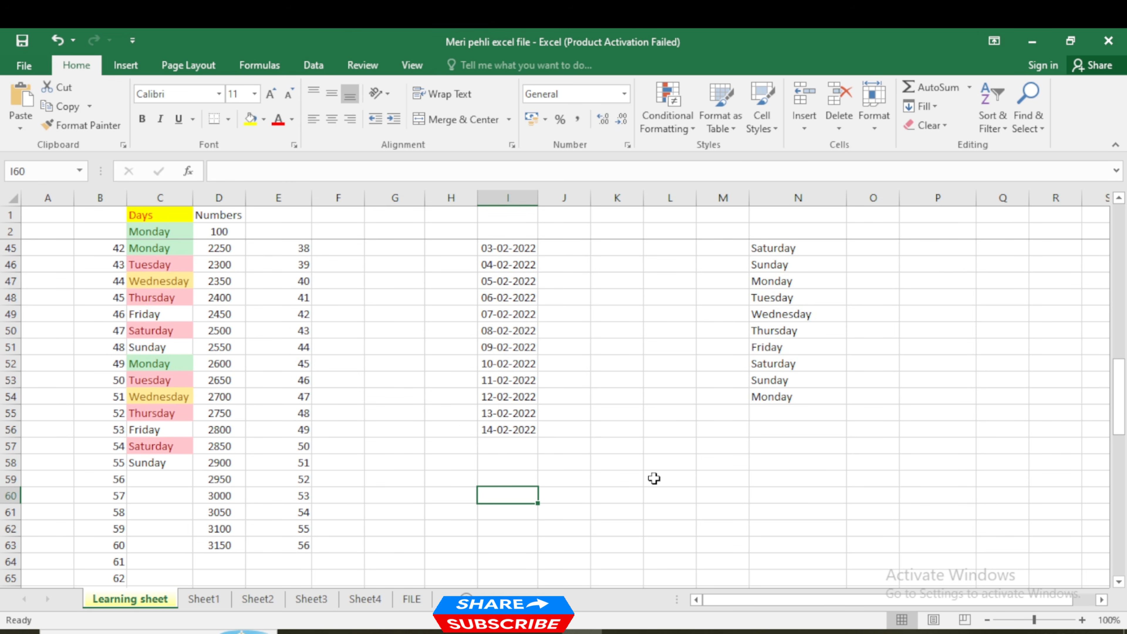
pyautogui.write('1')
pyautogui.press('Tab')
pyautogui.write('2')
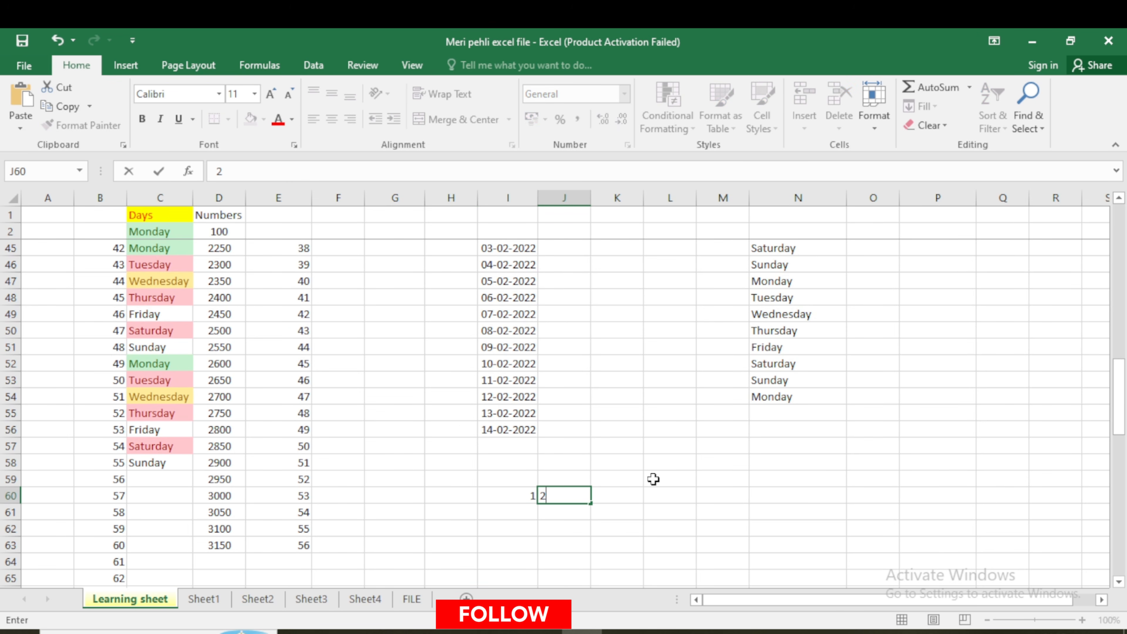
pyautogui.press('Tab')
# - Fill a linear series across row 60 from cell I60 with step value 1 and stop value 100
pyautogui.click(511, 496)
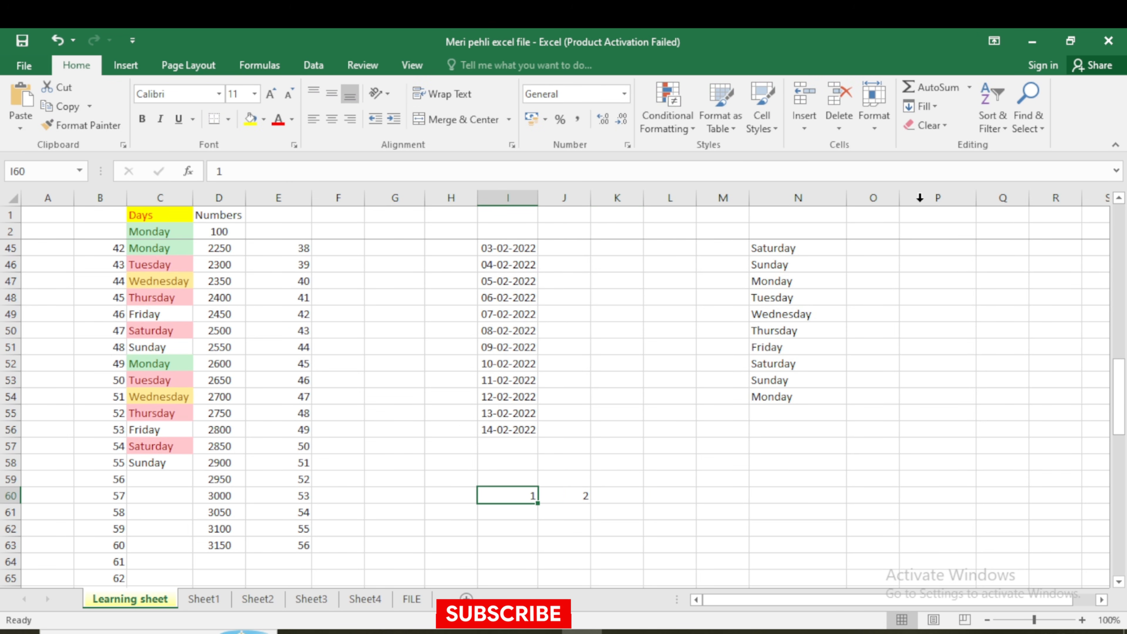
pyautogui.click(933, 107)
pyautogui.click(959, 228)
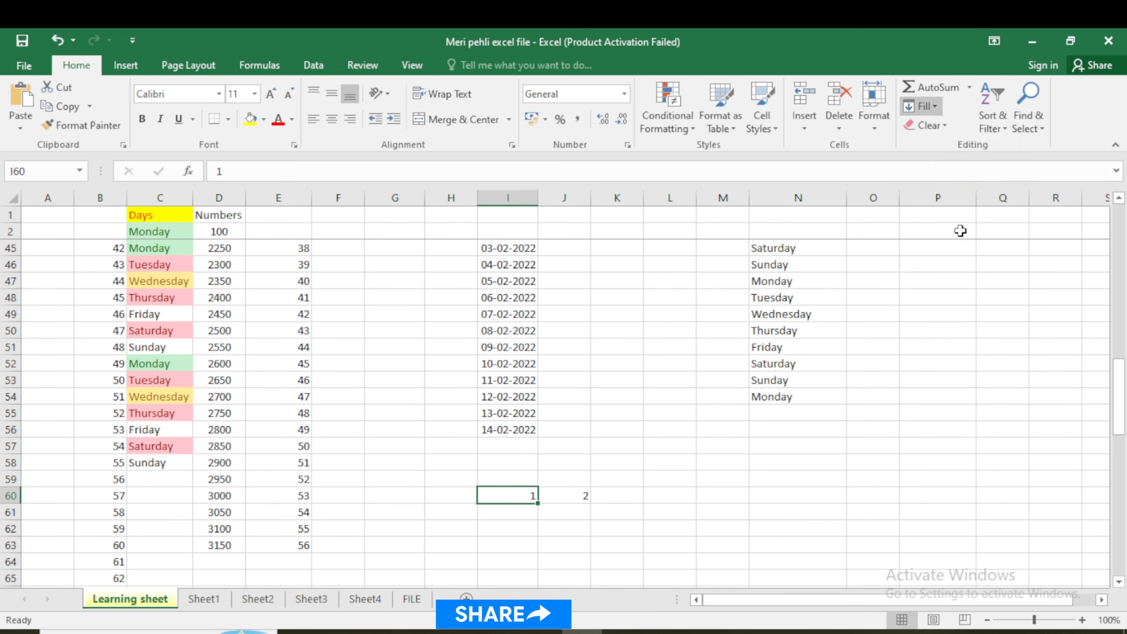
pyautogui.click(572, 360)
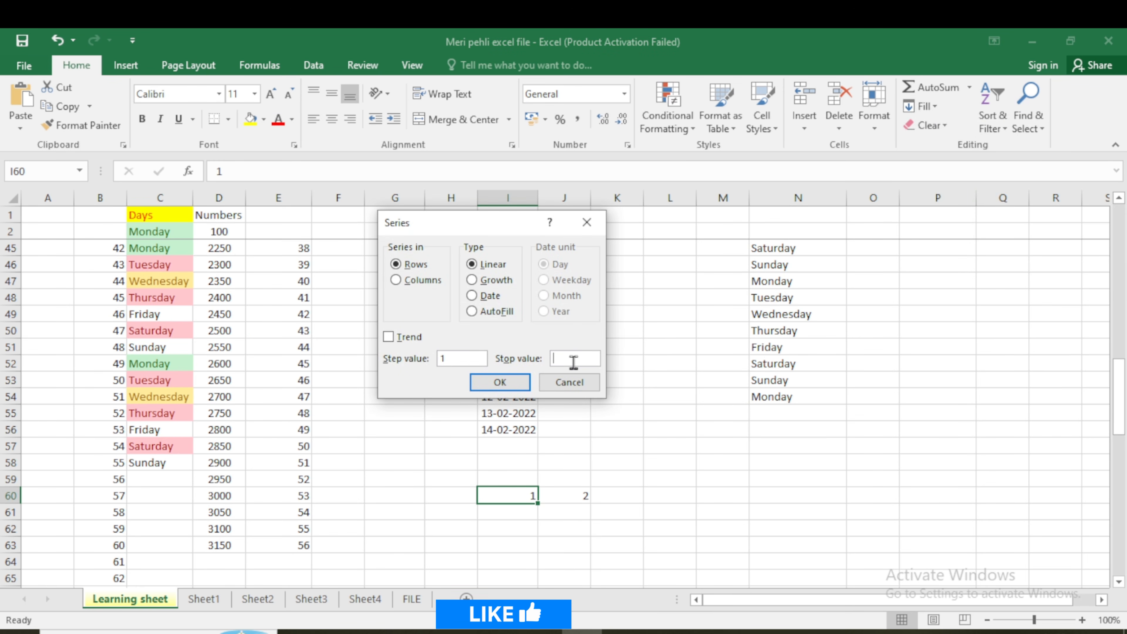
pyautogui.write('100')
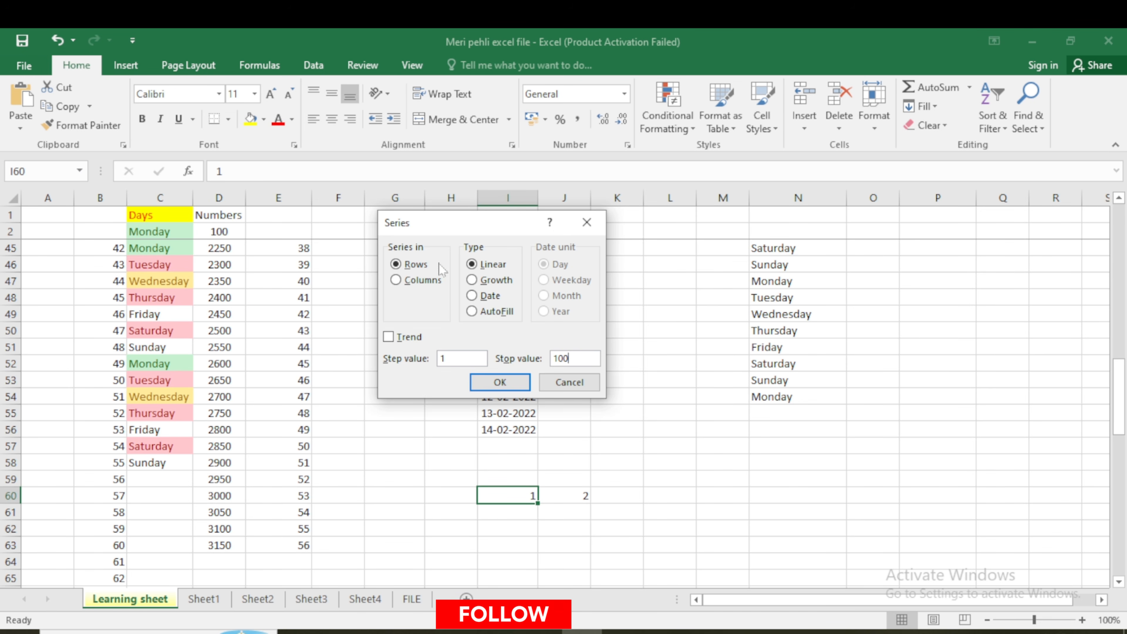
pyautogui.click(497, 385)
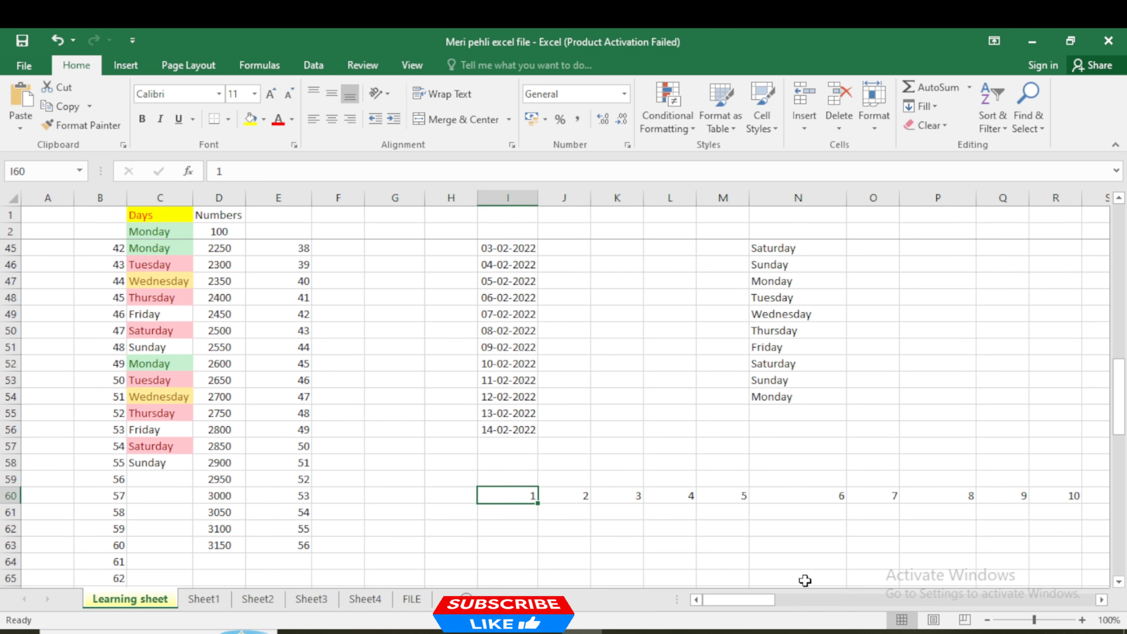
pyautogui.moveTo(754, 600); pyautogui.dragTo(598, 597)
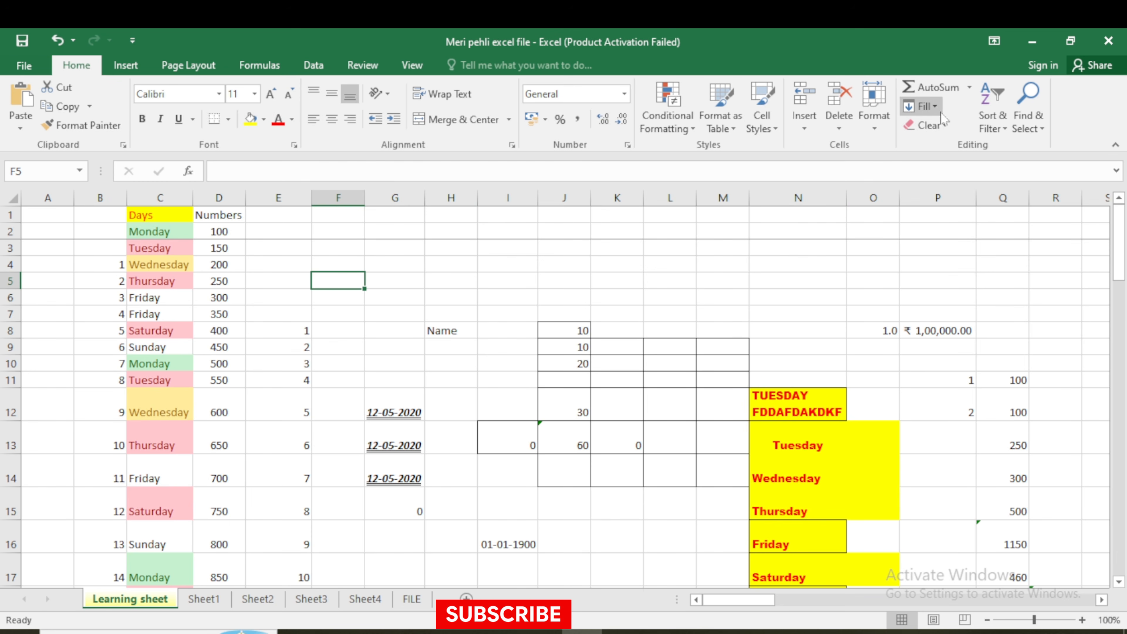
# - Copy the text Monday from cell C2 into the empty cell F3
pyautogui.click(920, 107)
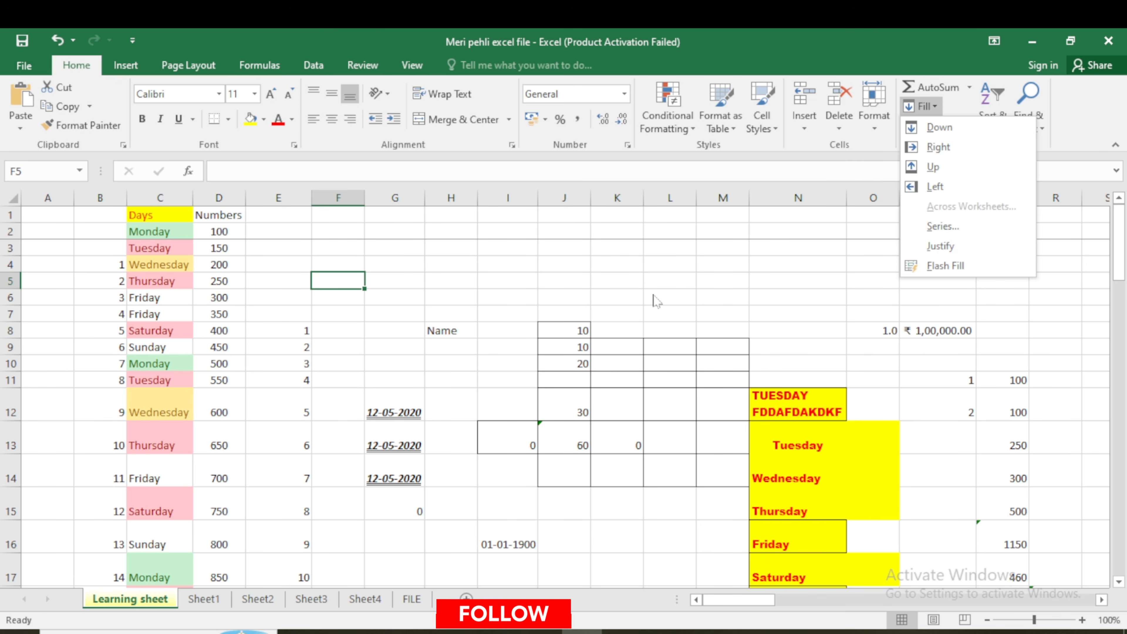
pyautogui.click(425, 306)
pyautogui.click(324, 246)
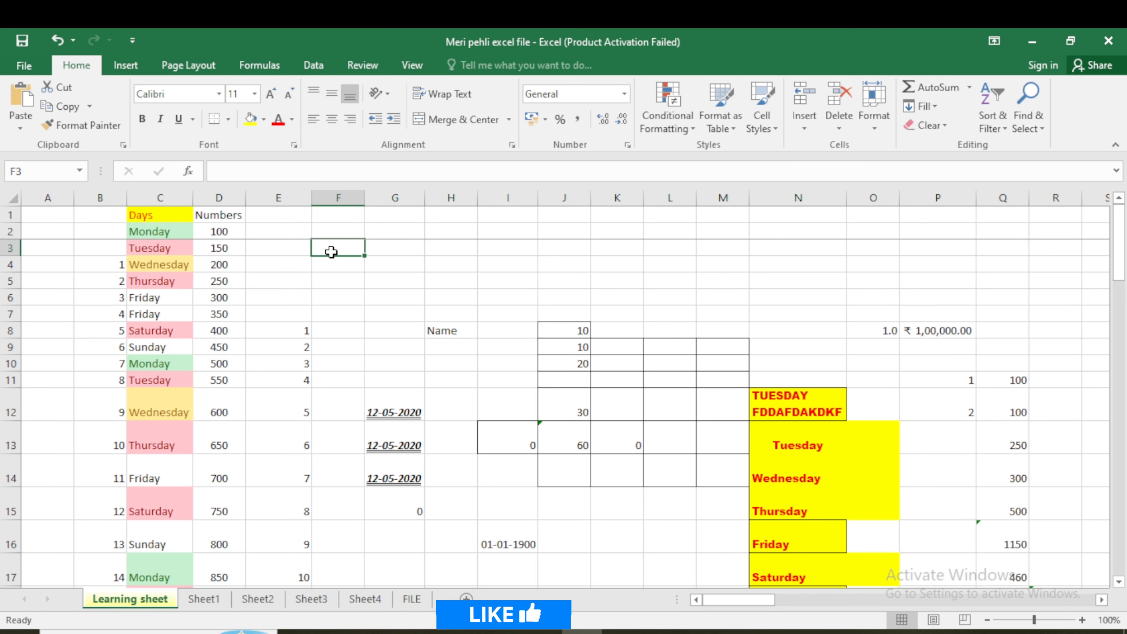
pyautogui.click(153, 232)
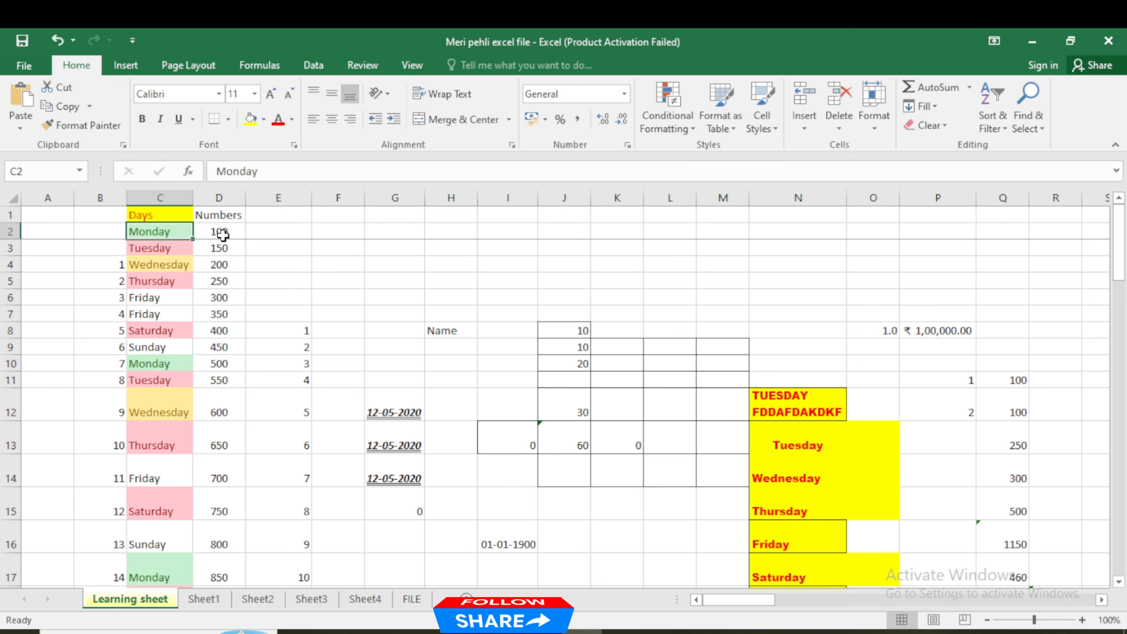
pyautogui.doubleClick(264, 172)
pyautogui.hotkey('ctrl', 'c')
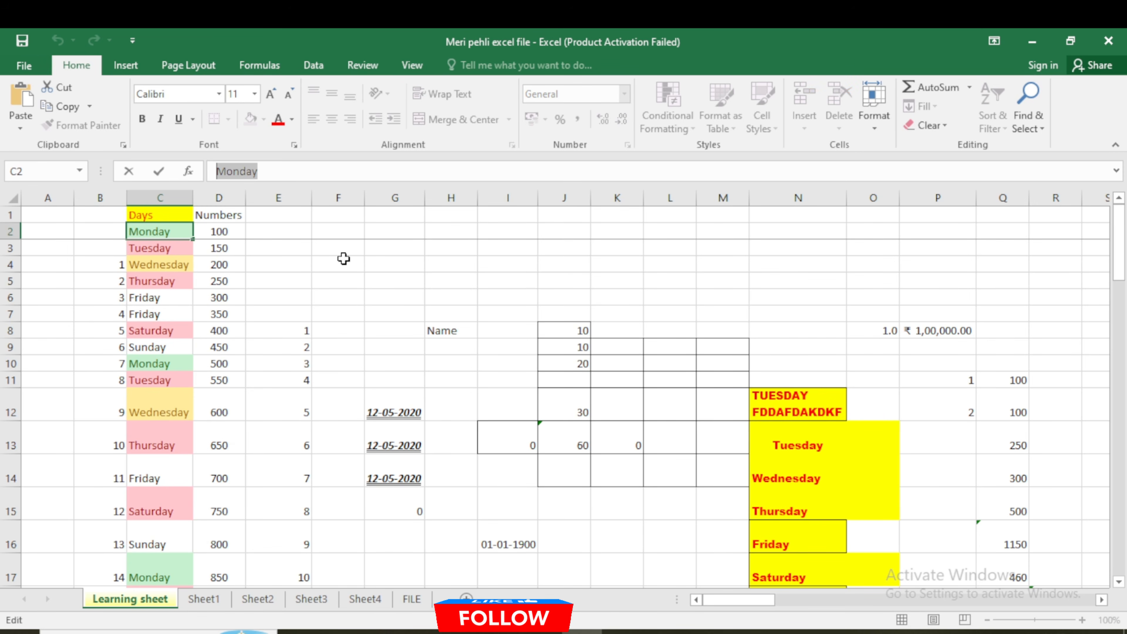
pyautogui.click(342, 246)
pyautogui.click(350, 173)
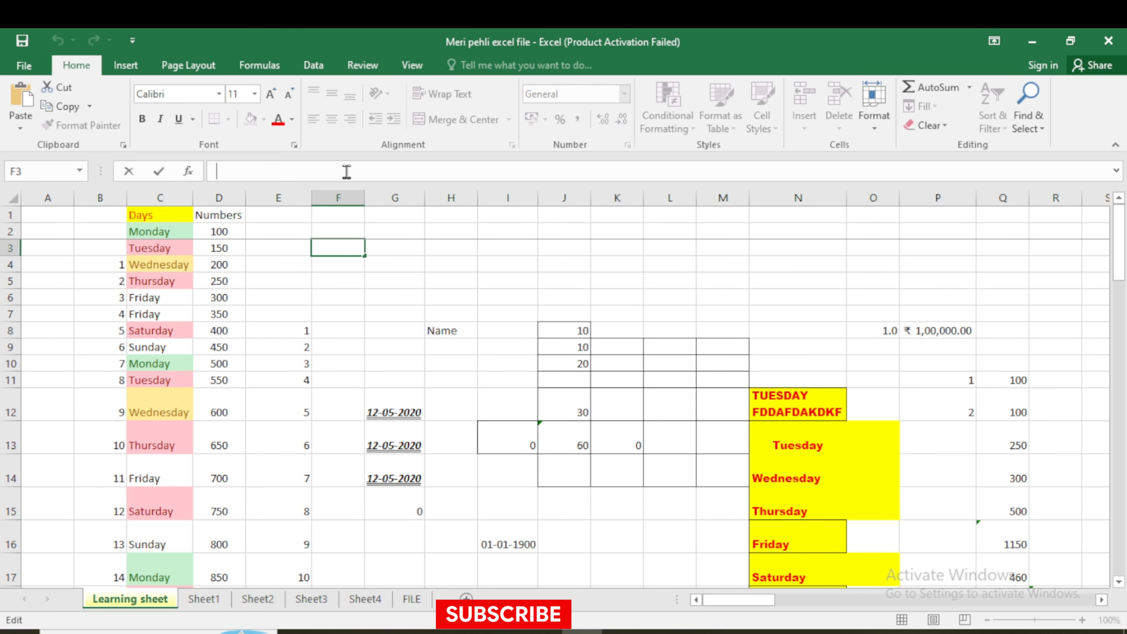
pyautogui.hotkey('ctrl', 'v')
# - Copy the text Tuesday from cell C3 and append it after Monday in cell F3
pyautogui.click(153, 248)
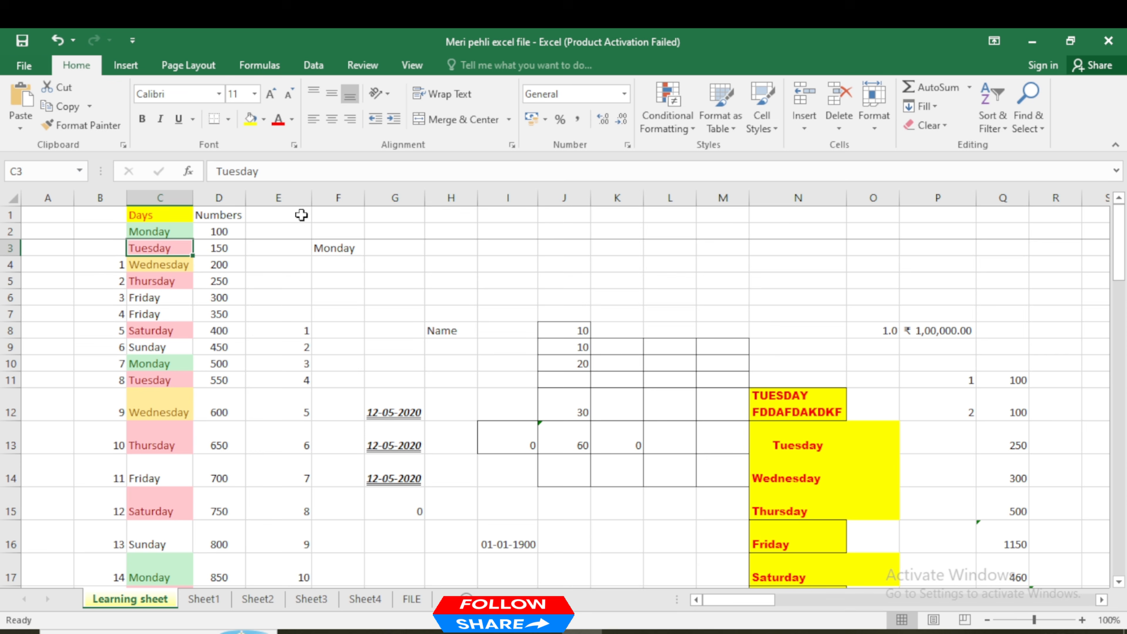
pyautogui.moveTo(275, 171); pyautogui.dragTo(164, 172)
pyautogui.hotkey('ctrl', 'c')
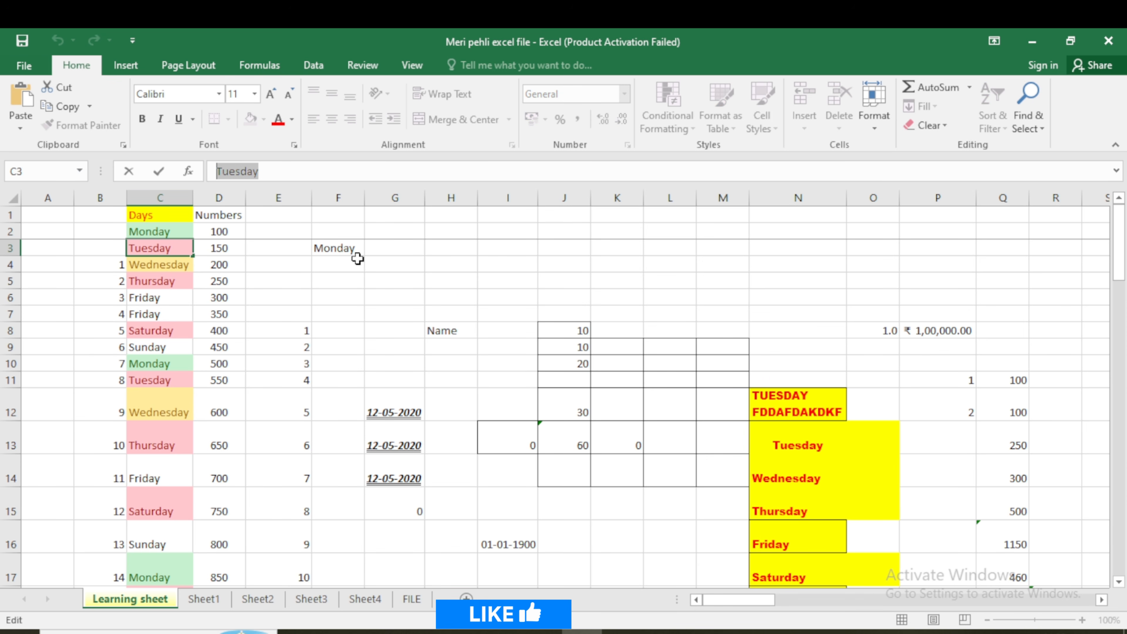
pyautogui.click(353, 249)
pyautogui.click(288, 178)
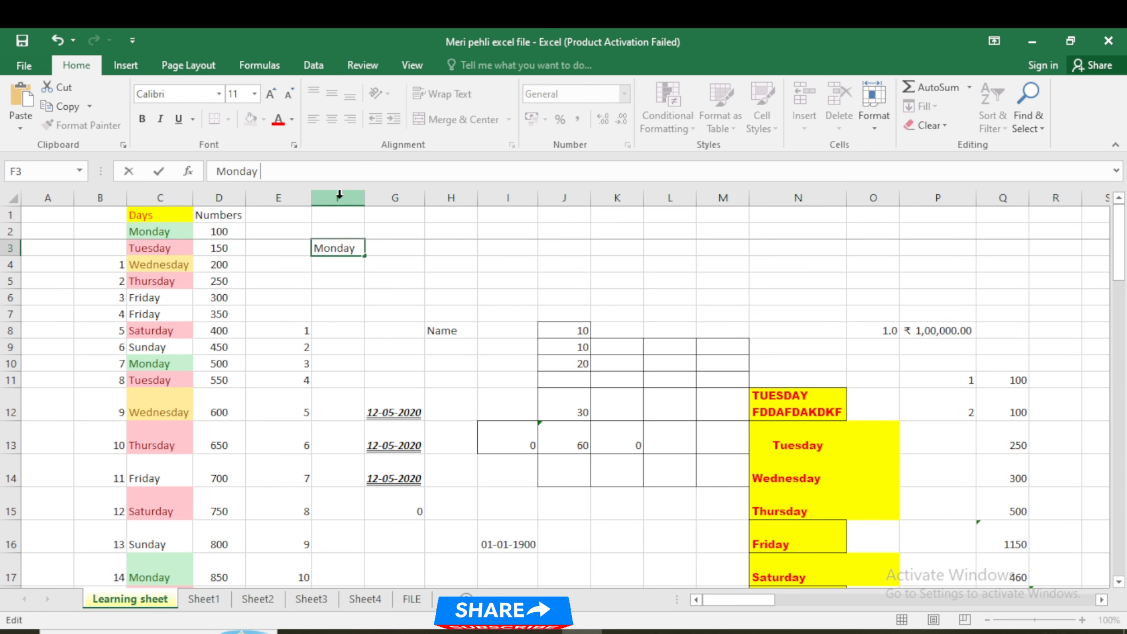
pyautogui.hotkey('ctrl', 'v')
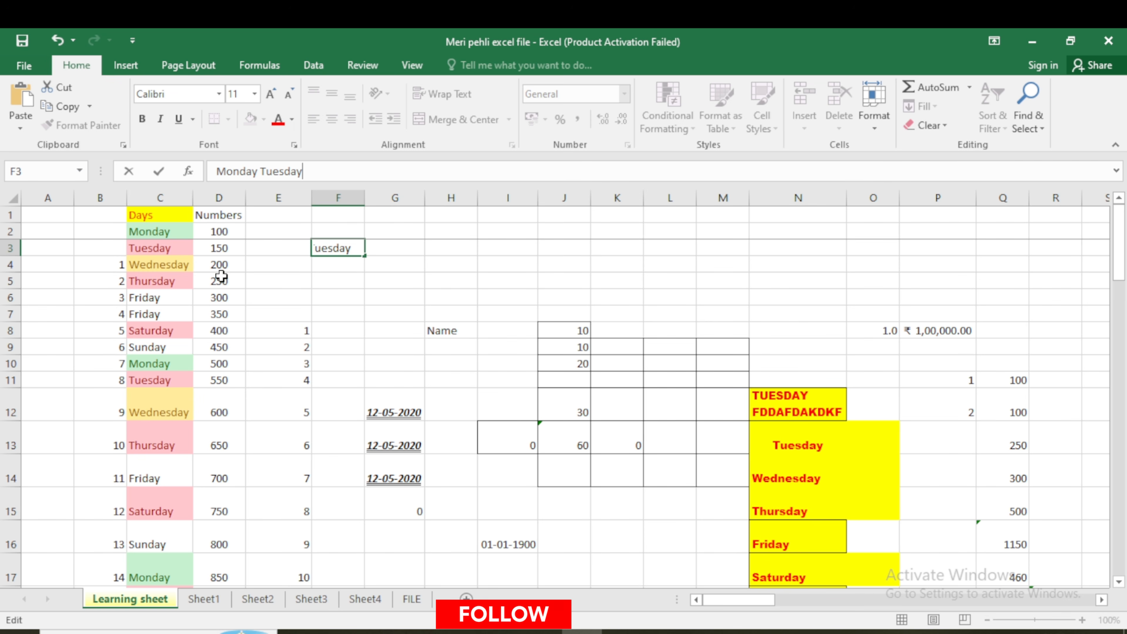
pyautogui.click(319, 297)
# - Append Wednesday to the text in cell F3 so it reads Monday Tuesday Wednesday
pyautogui.click(171, 265)
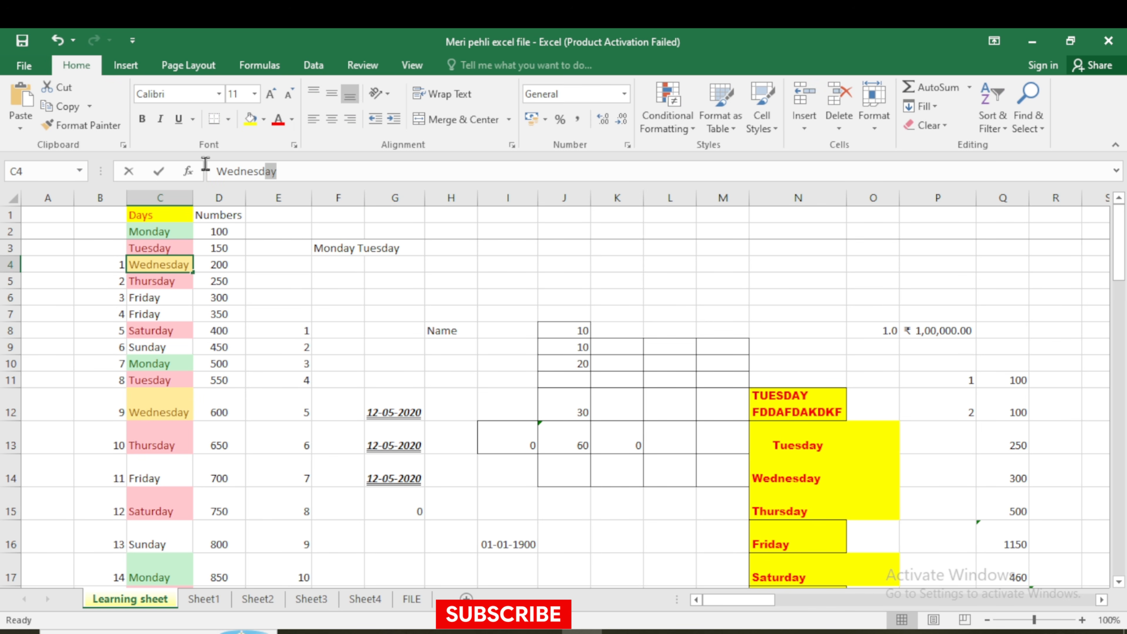
pyautogui.click(355, 249)
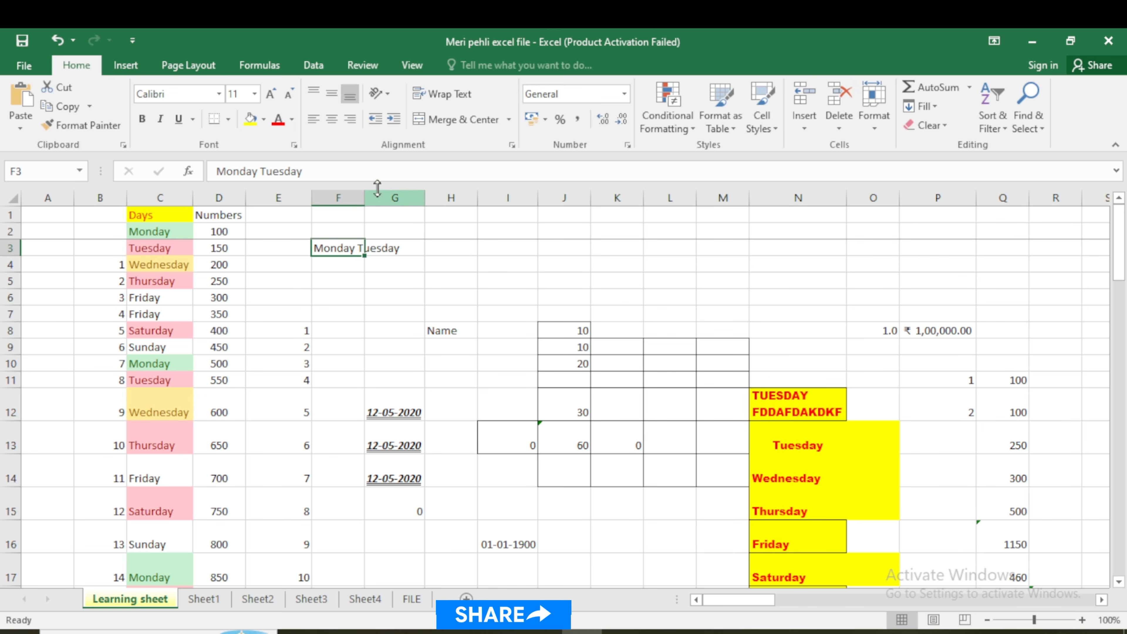
pyautogui.click(342, 172)
pyautogui.write('Wednesday')
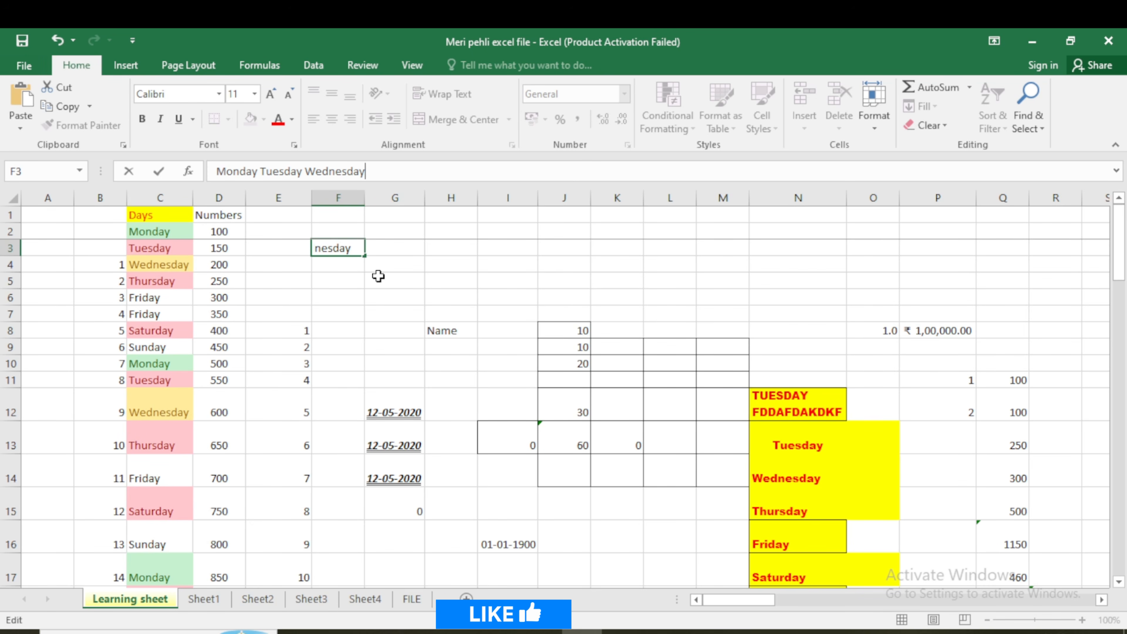
pyautogui.click(404, 283)
# - Justify the text in cell F3 with the Fill command, letting the words extend into the cells below
pyautogui.click(350, 249)
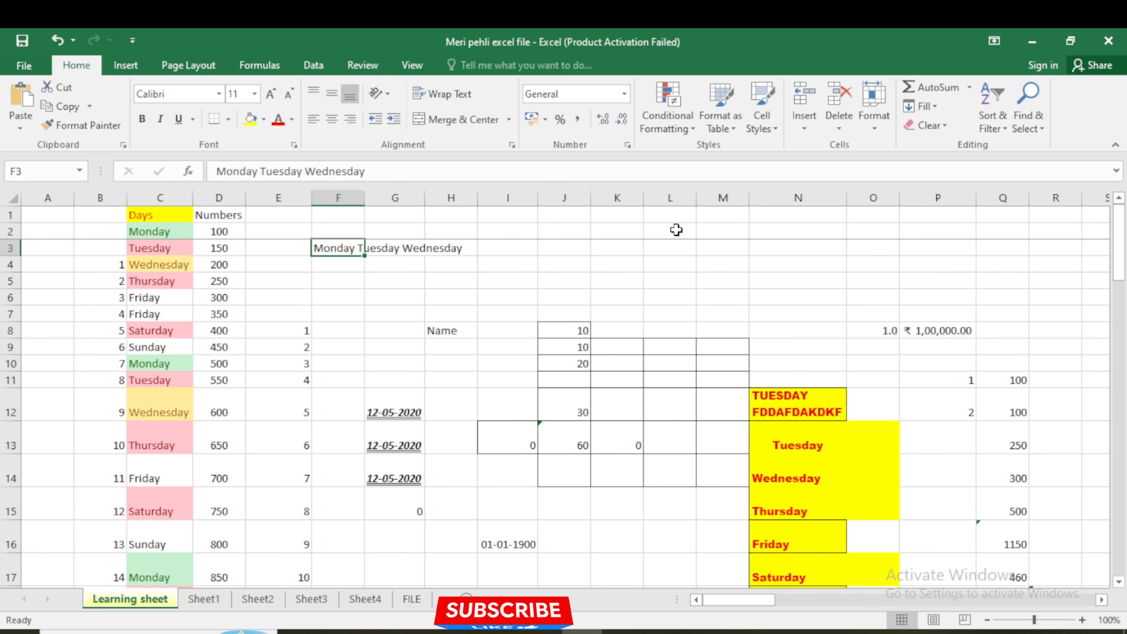
pyautogui.click(923, 107)
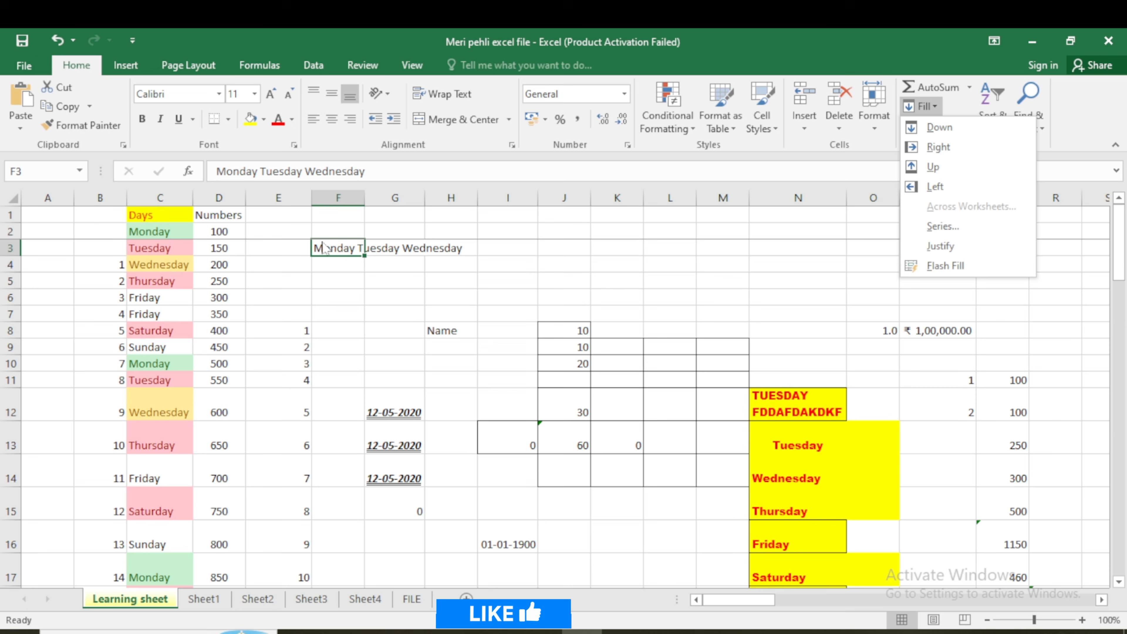
pyautogui.click(940, 245)
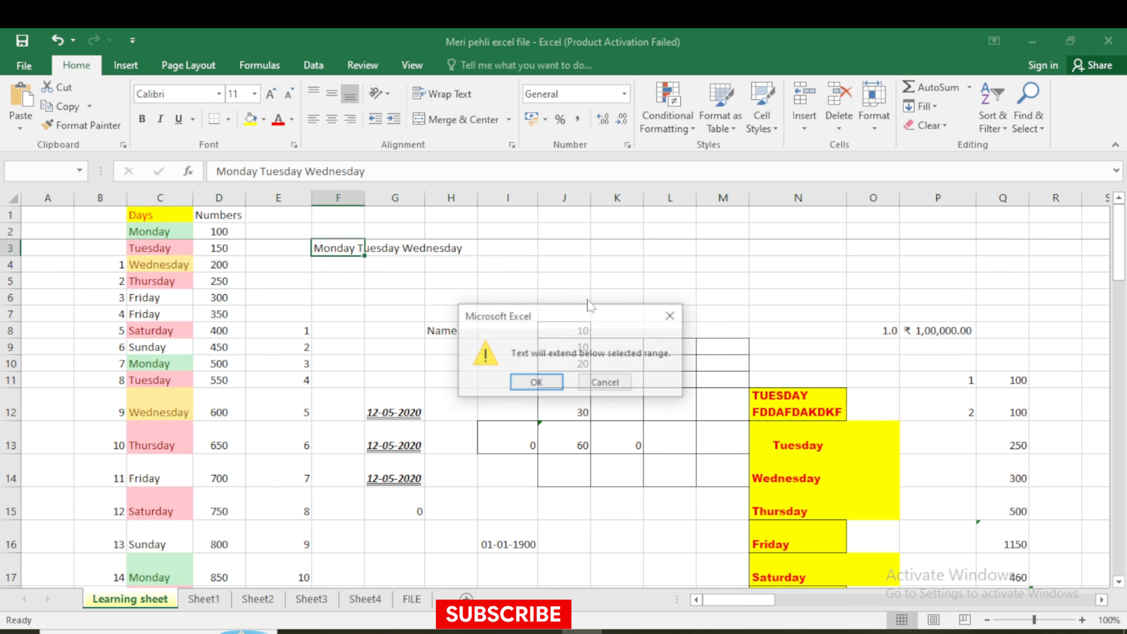
pyautogui.click(535, 382)
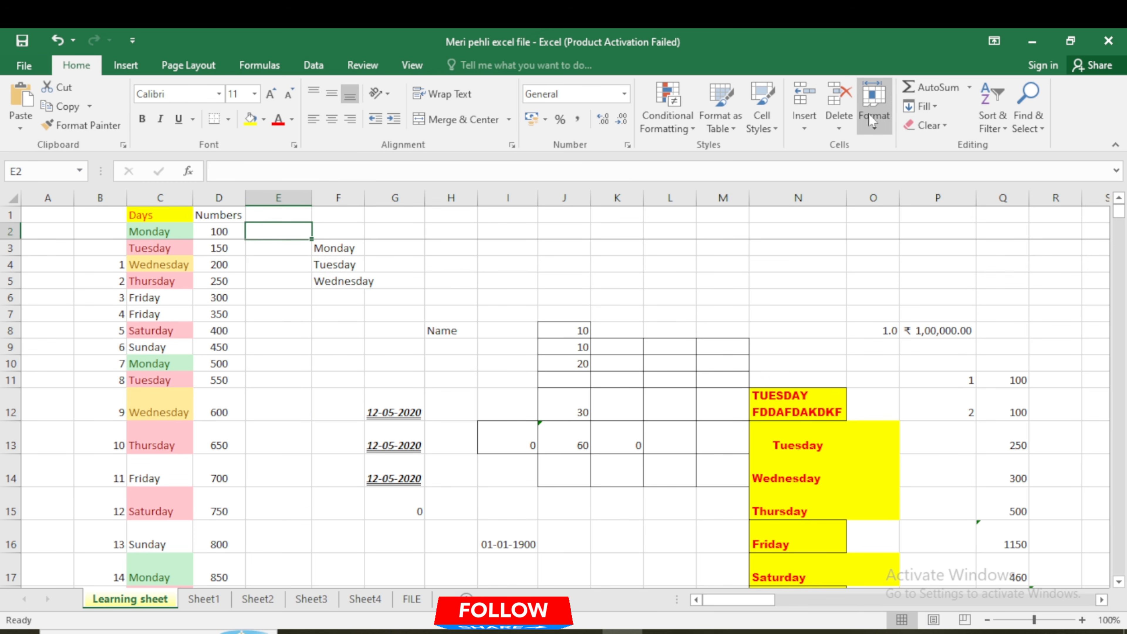
# - Copy the first three letters, Mon, from Monday in cell C2 into cell E2
pyautogui.click(935, 112)
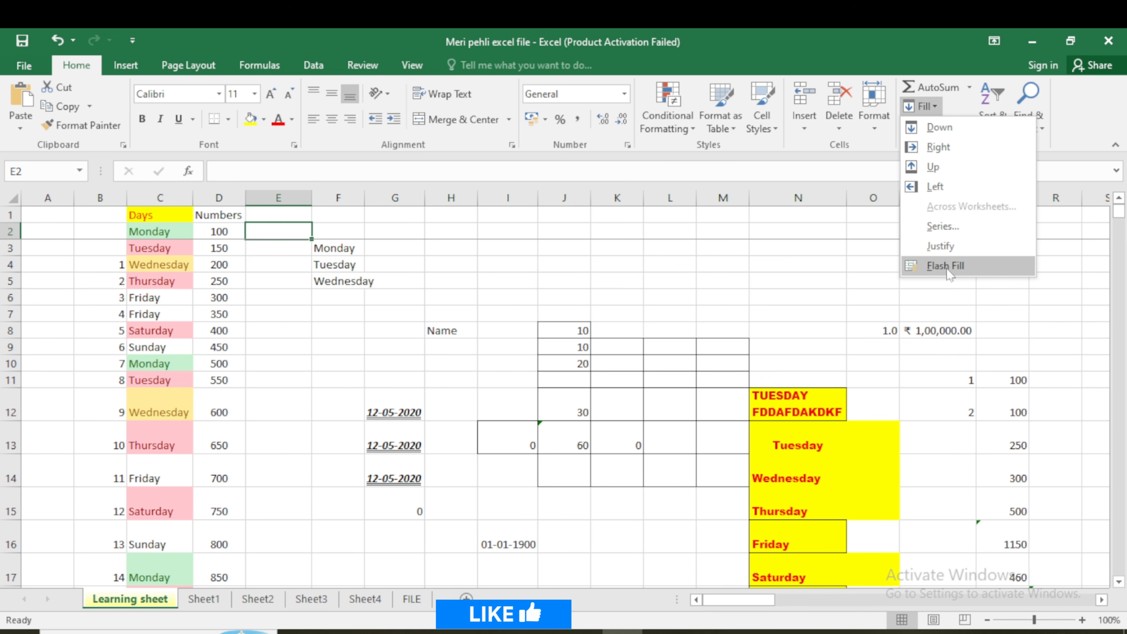
pyautogui.click(405, 311)
pyautogui.click(130, 232)
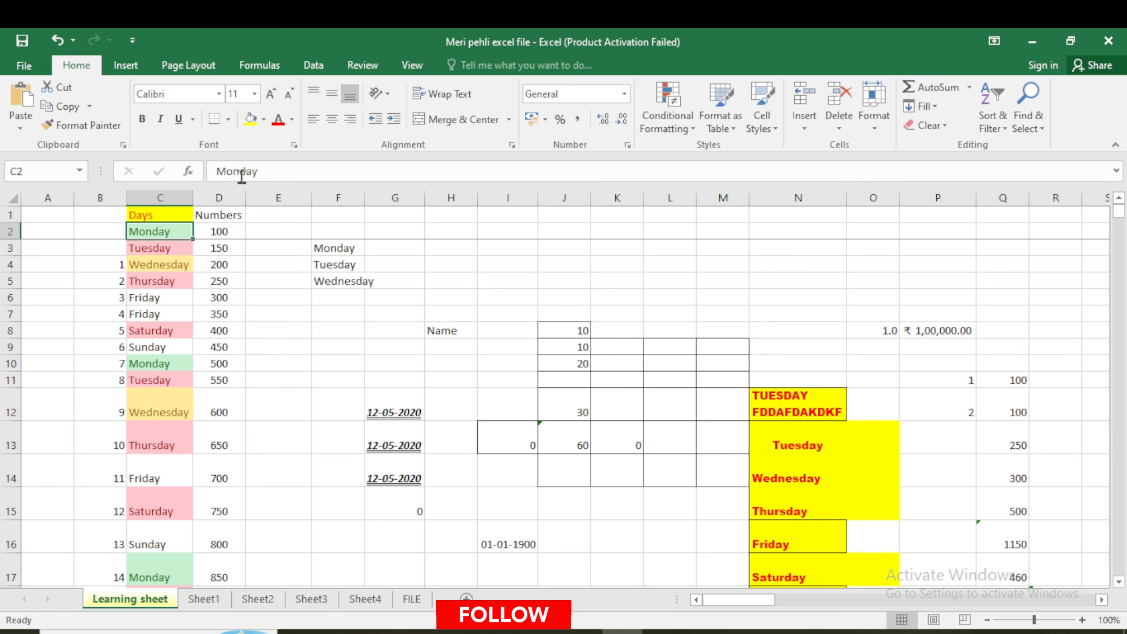
pyautogui.moveTo(240, 172); pyautogui.dragTo(216, 171)
pyautogui.hotkey('ctrl', 'c')
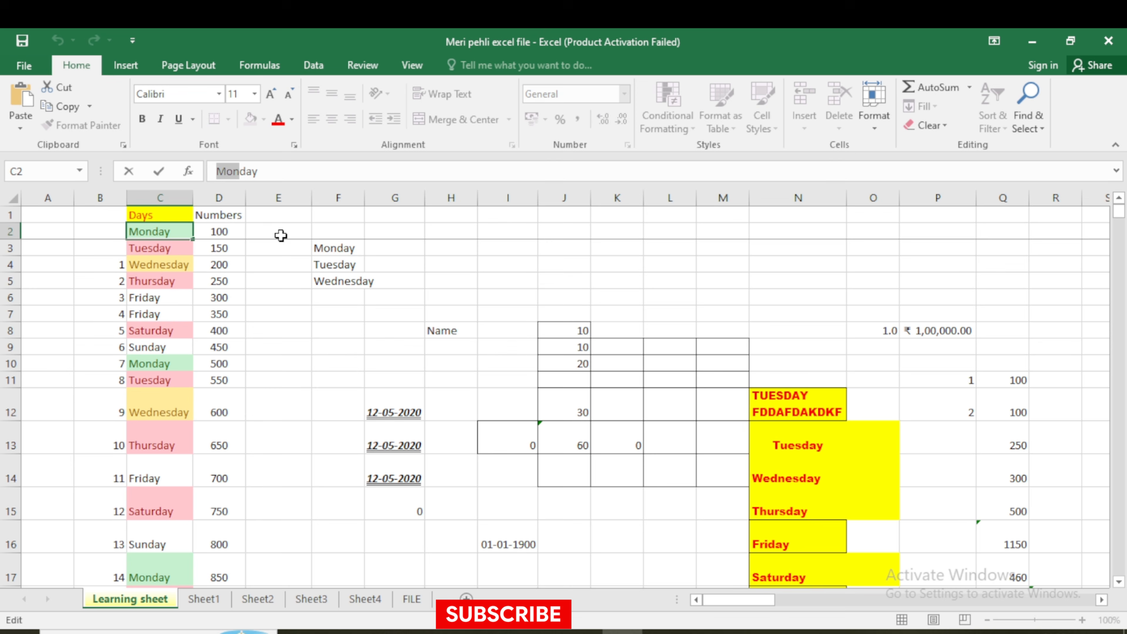
pyautogui.click(286, 262)
pyautogui.click(273, 228)
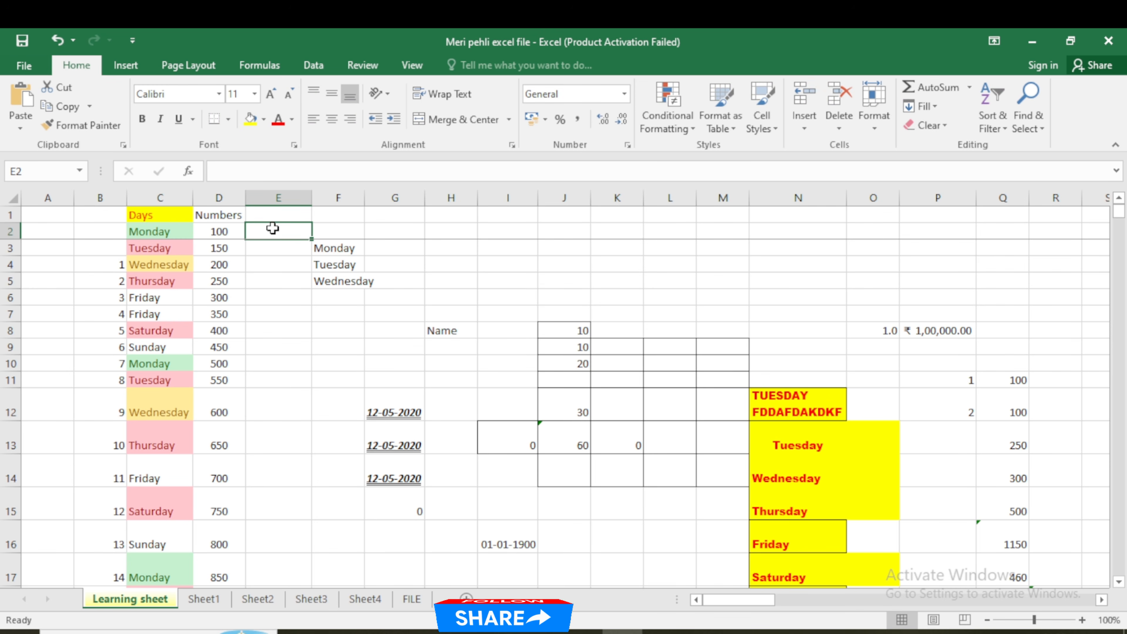
pyautogui.click(235, 177)
pyautogui.hotkey('ctrl', 'v')
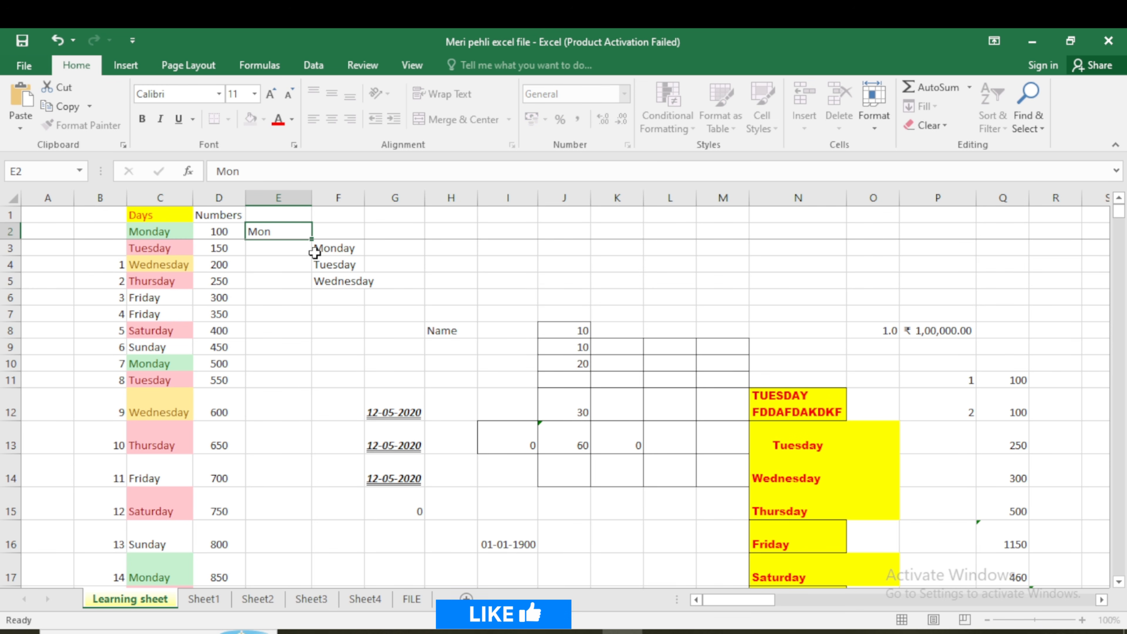
pyautogui.press('Tab')
# - Flash Fill the range from E2 to E17 with day abbreviations following the Mon example, and check the first entries
pyautogui.click(284, 266)
pyautogui.moveTo(277, 233); pyautogui.dragTo(269, 579)
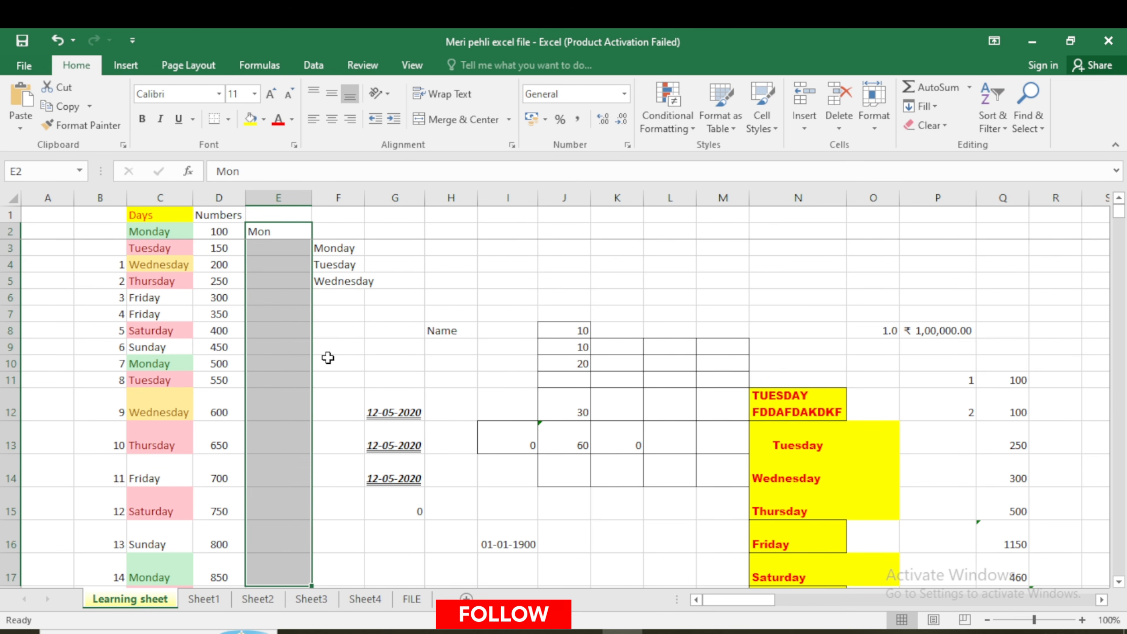
pyautogui.click(936, 106)
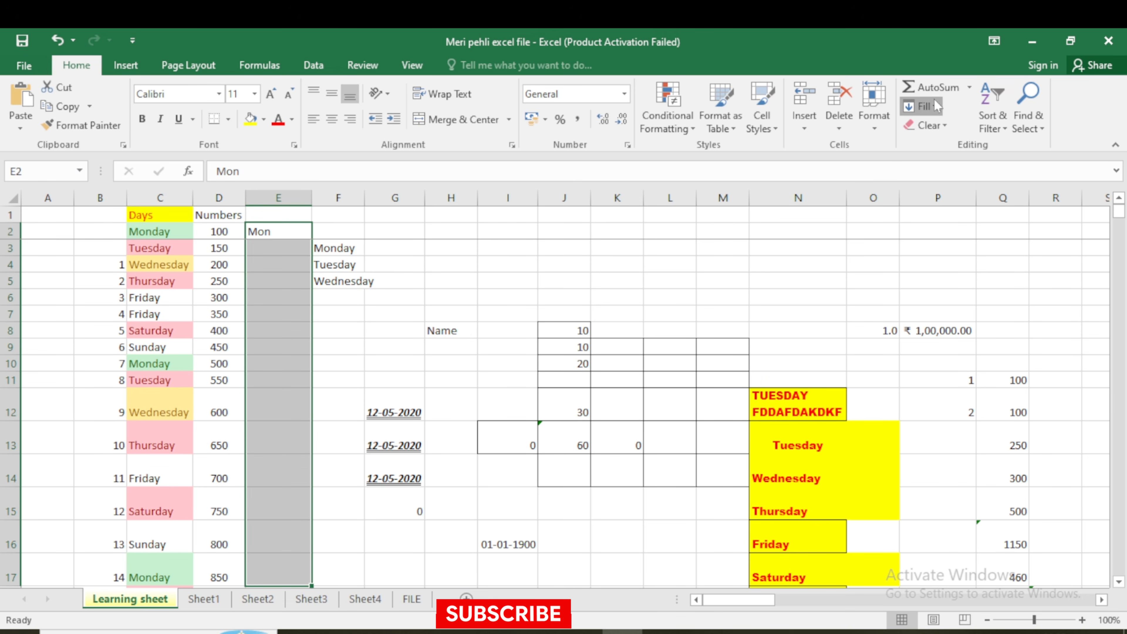
pyautogui.click(942, 260)
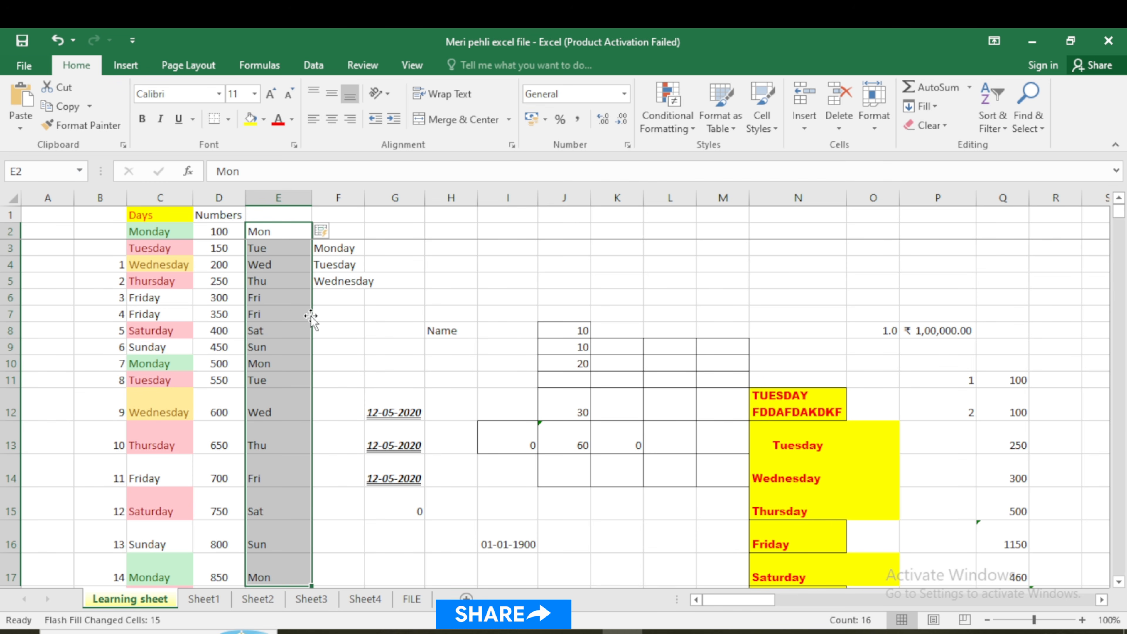
pyautogui.click(260, 248)
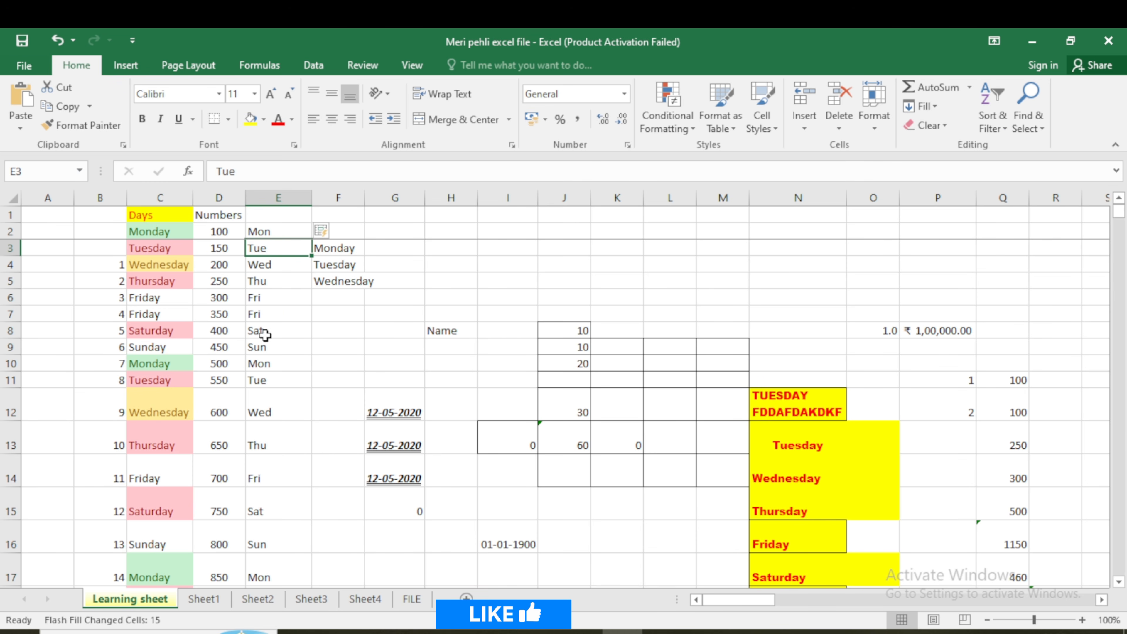
pyautogui.click(279, 231)
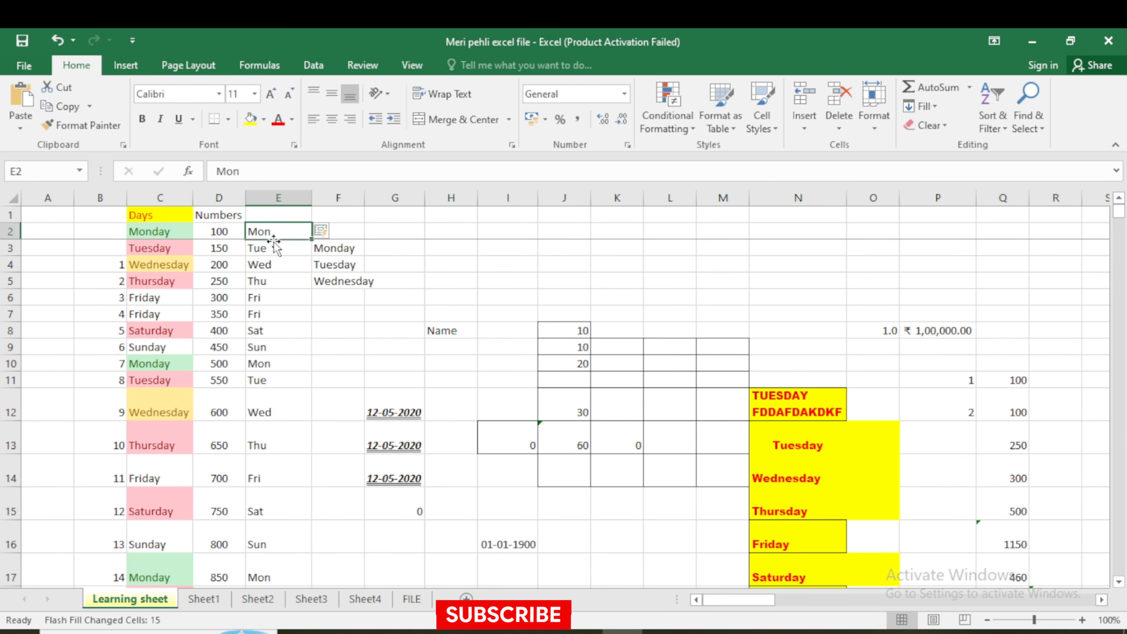
# - Check the flash-filled day abbreviations in cells E3 to E5
pyautogui.click(268, 248)
pyautogui.click(280, 272)
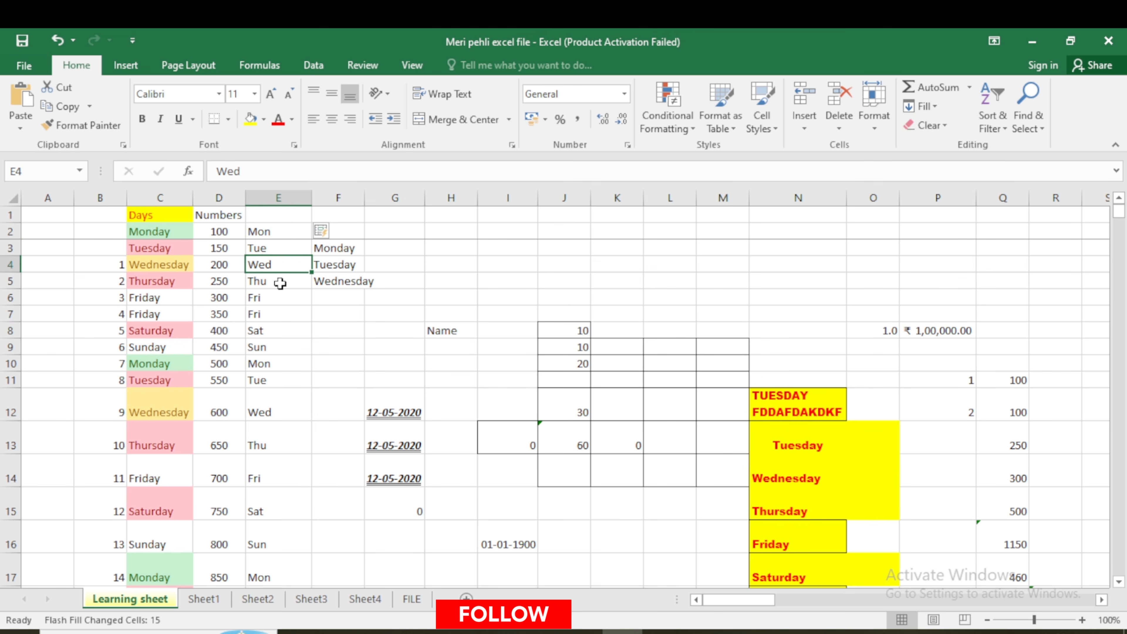
pyautogui.click(280, 282)
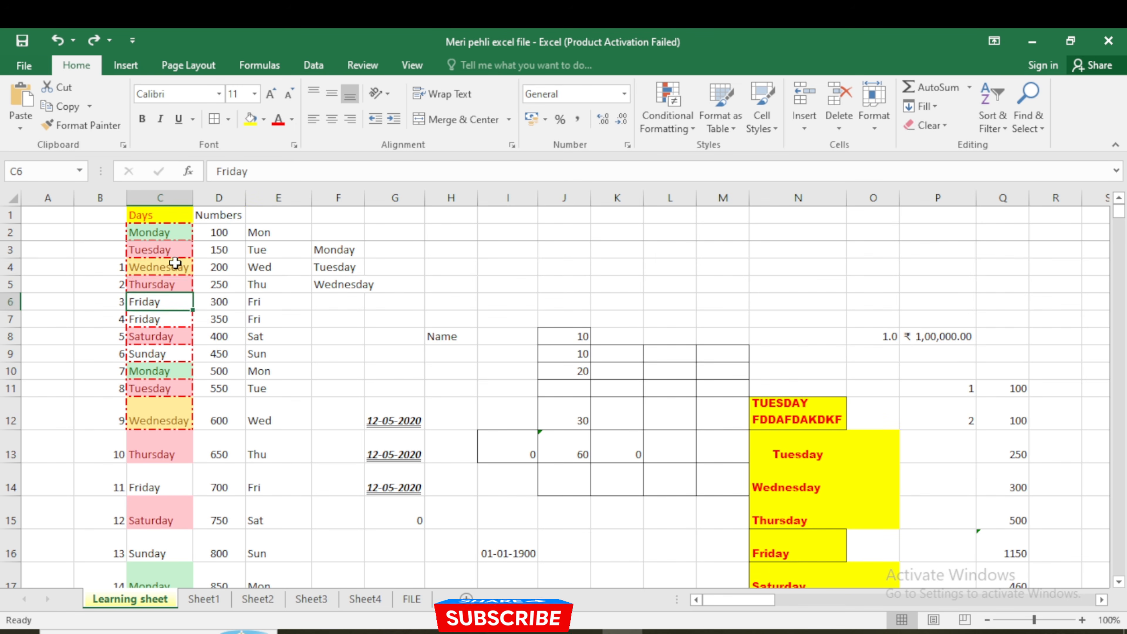
# - Clear everything, both contents and formatting, from cells C1 to C13 with Clear All, and undo the clearing
pyautogui.click(160, 267)
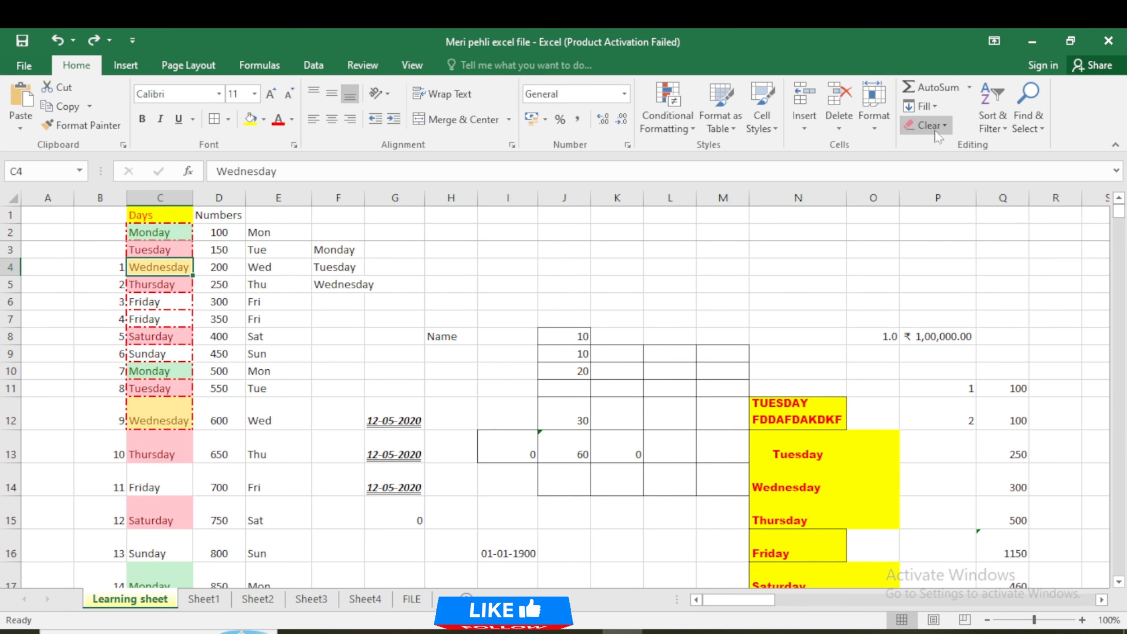
pyautogui.click(213, 285)
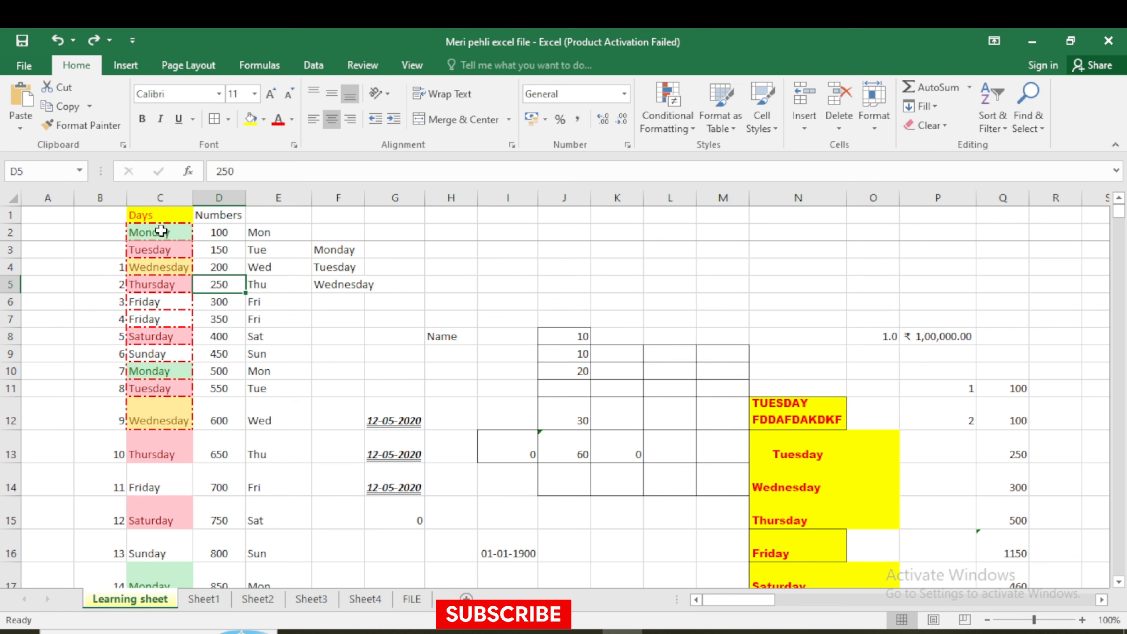
pyautogui.moveTo(160, 215); pyautogui.dragTo(133, 421)
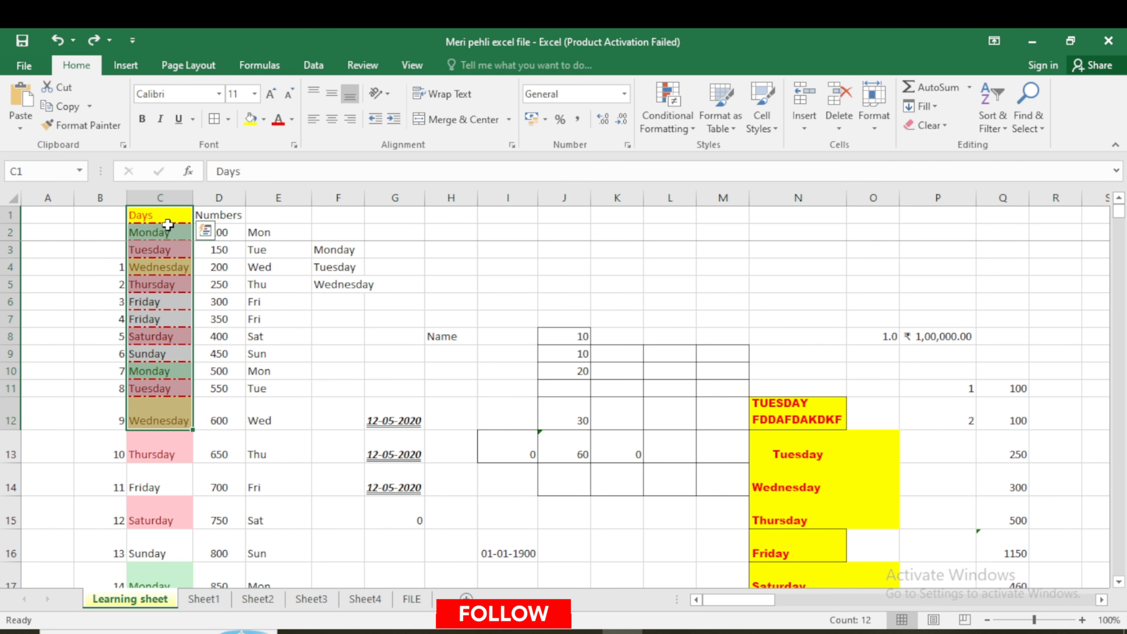
pyautogui.moveTo(165, 216); pyautogui.dragTo(146, 457)
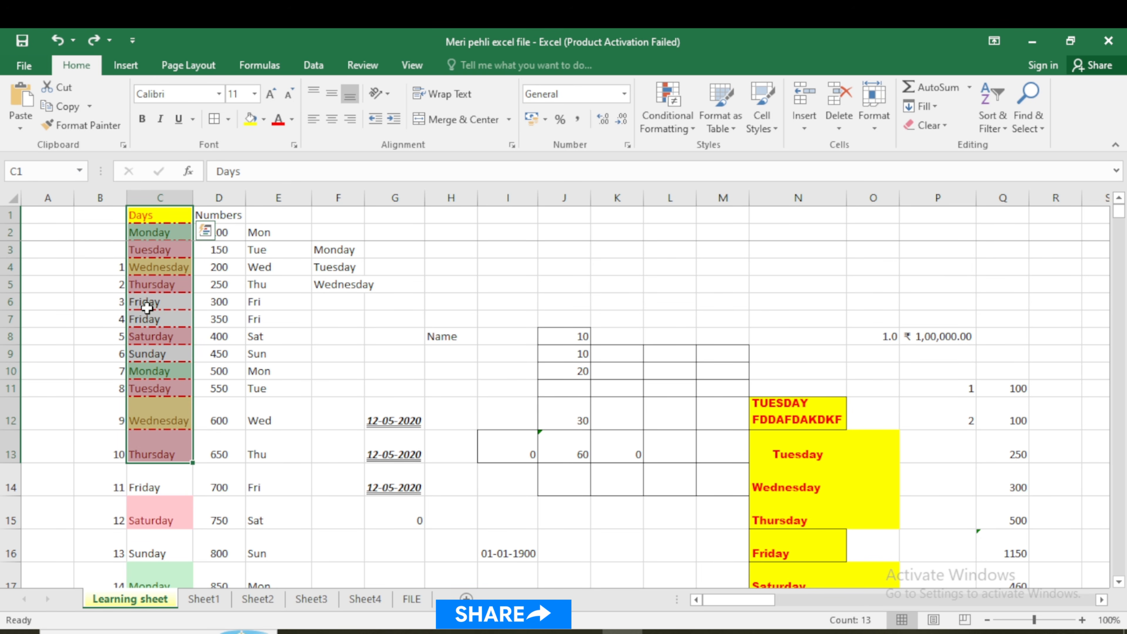
pyautogui.click(946, 126)
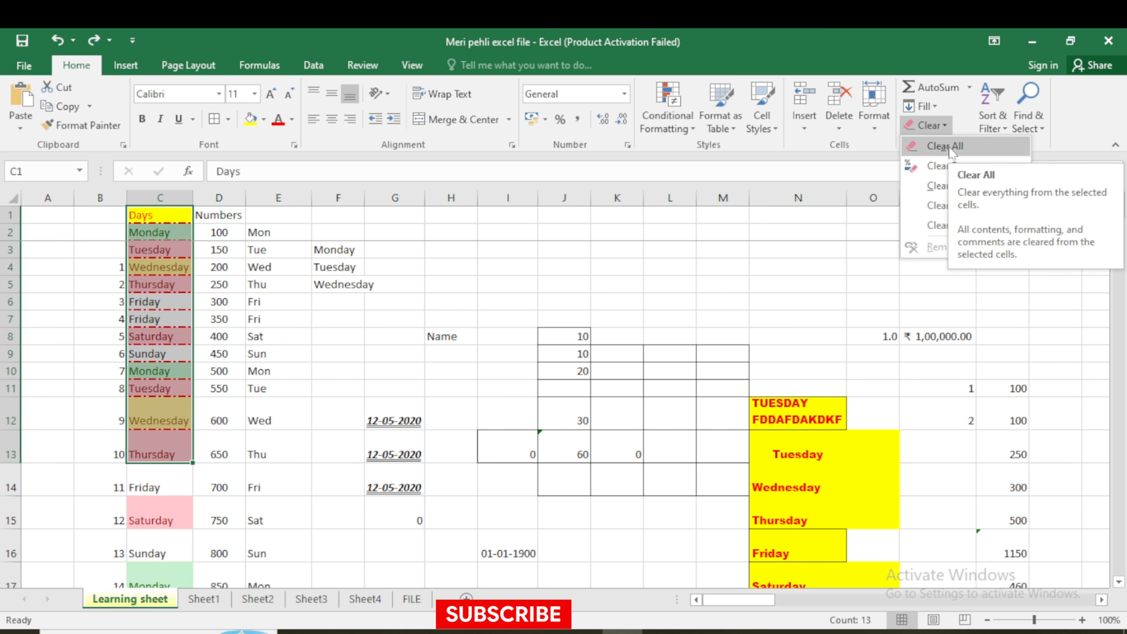
pyautogui.click(945, 147)
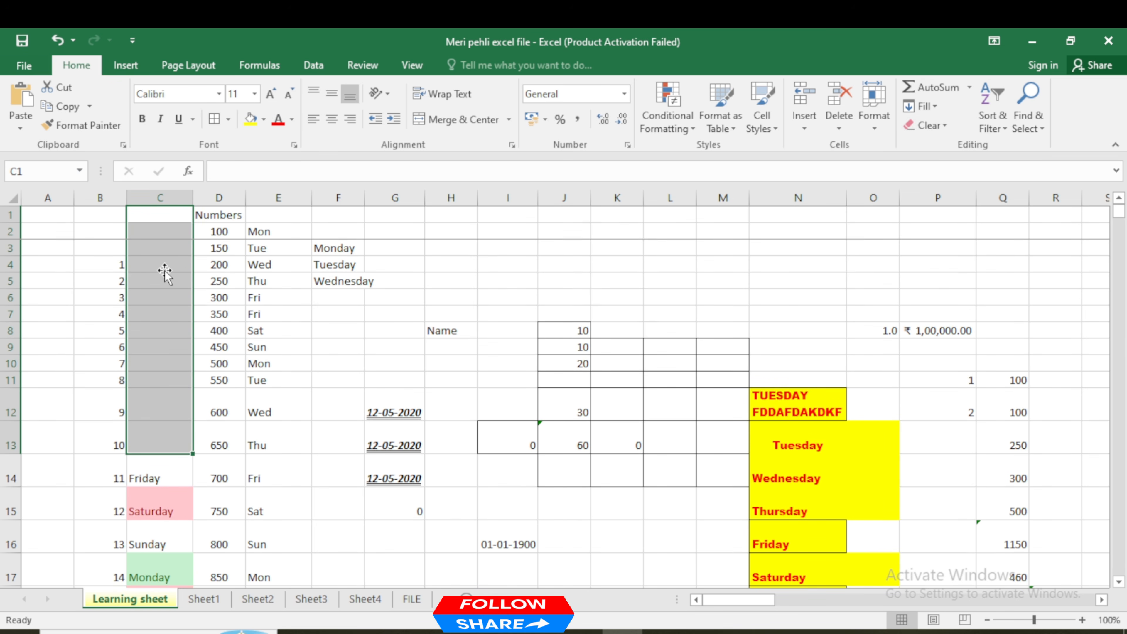
pyautogui.hotkey('ctrl', 'z')
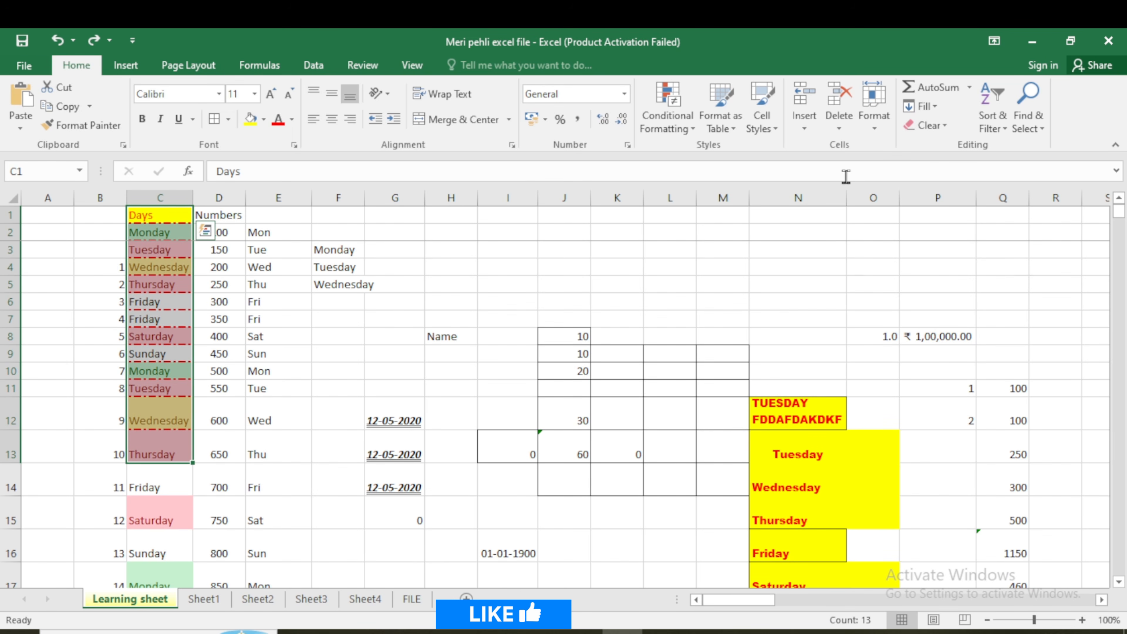
# - Clear only the formats of cells C1 to C13 and undo that change
pyautogui.click(948, 129)
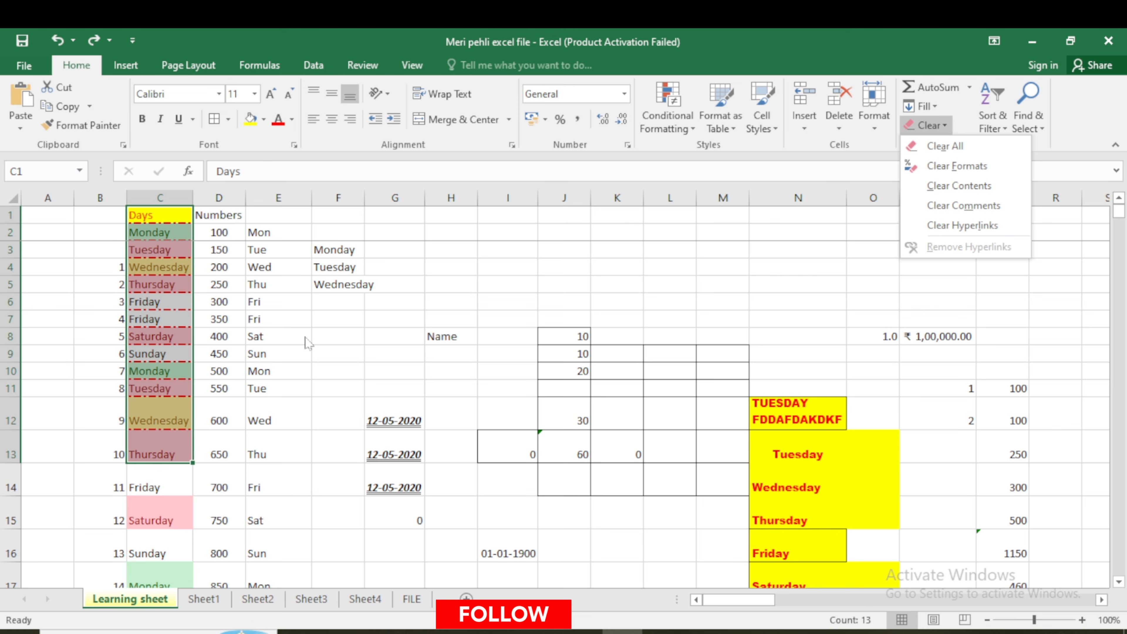
pyautogui.click(185, 336)
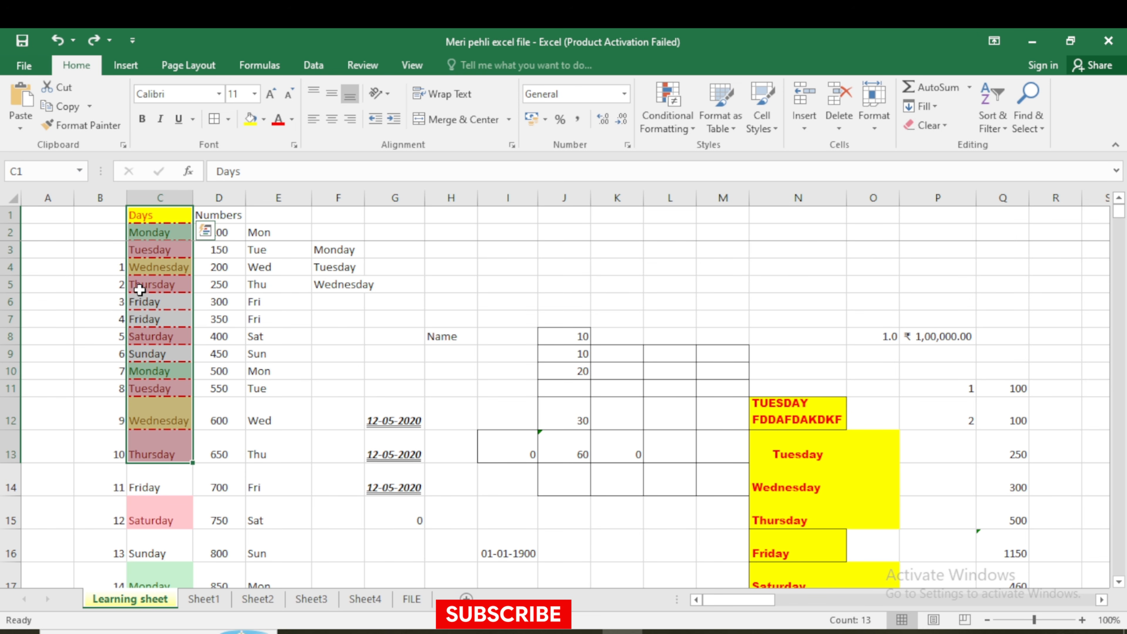
pyautogui.click(943, 126)
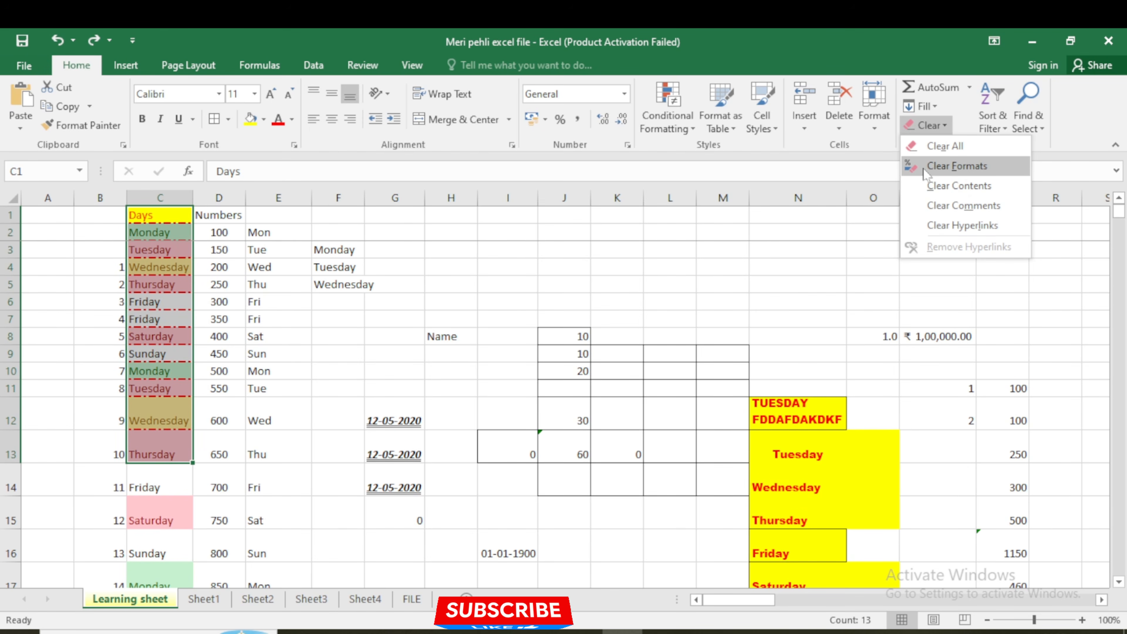
pyautogui.click(943, 169)
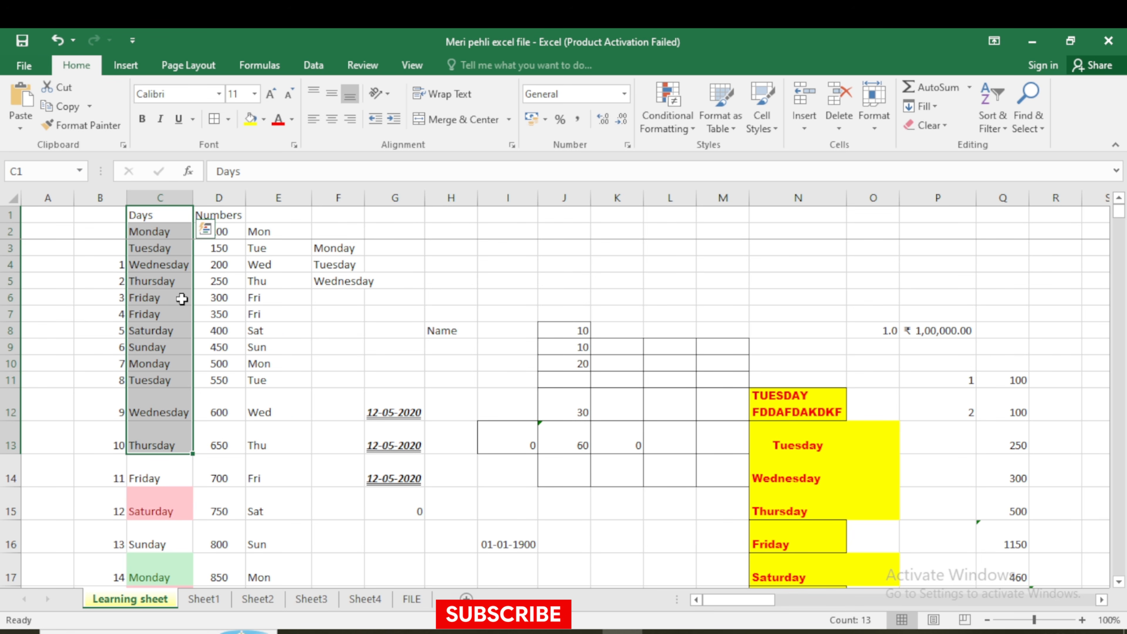
pyautogui.hotkey('ctrl', 'z')
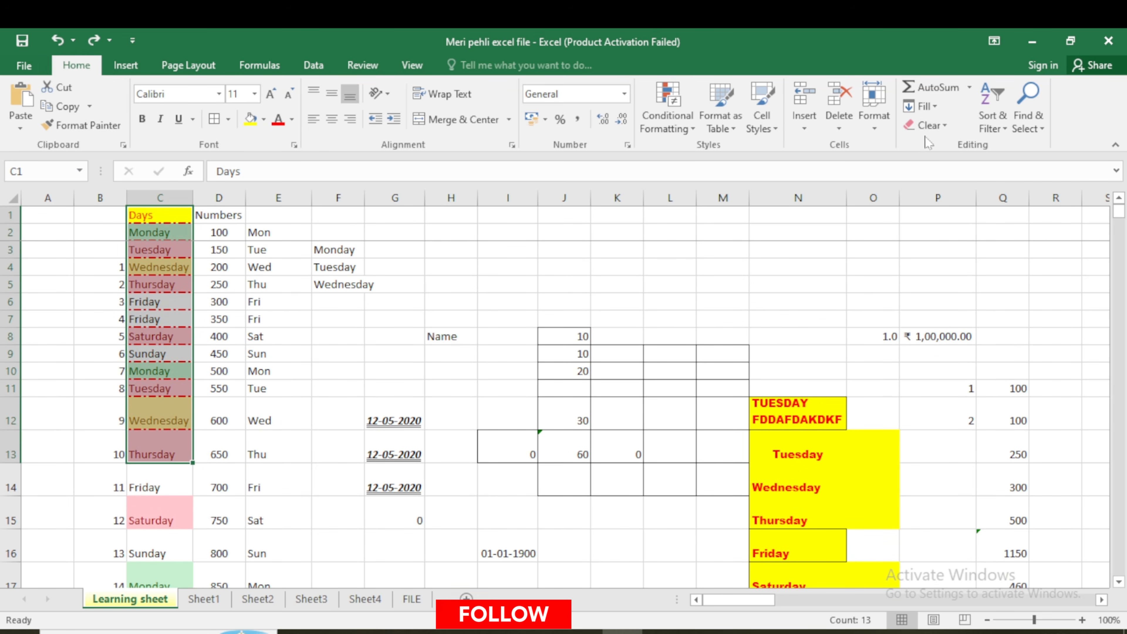
pyautogui.click(944, 126)
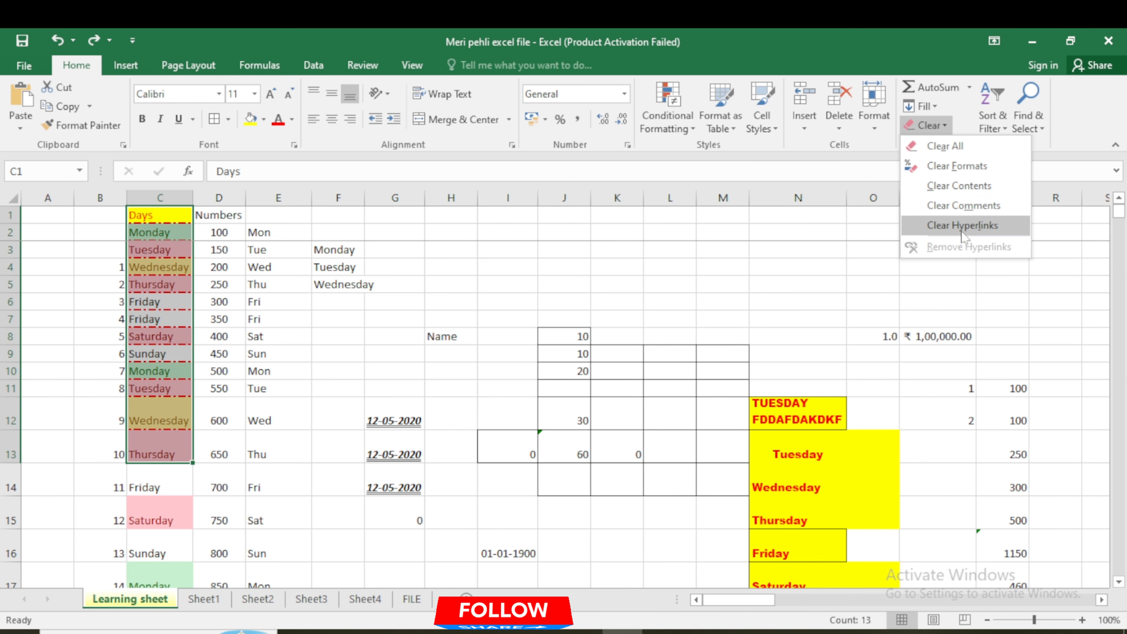
pyautogui.click(773, 258)
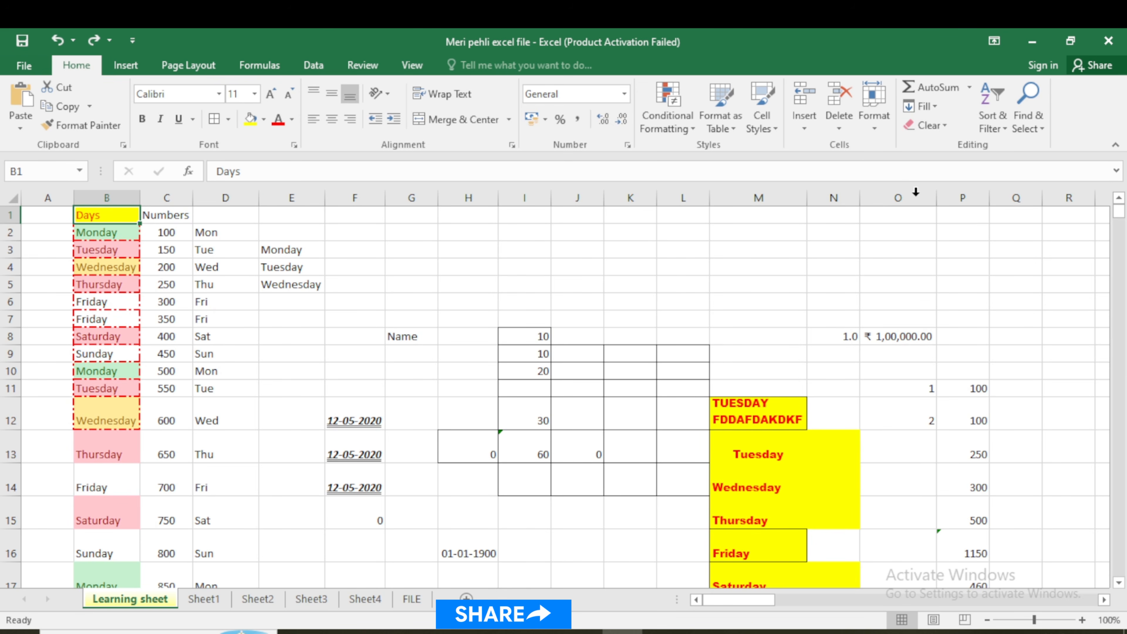
# - Sort the table by the Days column from A to Z and check the reordered days
pyautogui.click(109, 232)
pyautogui.click(111, 216)
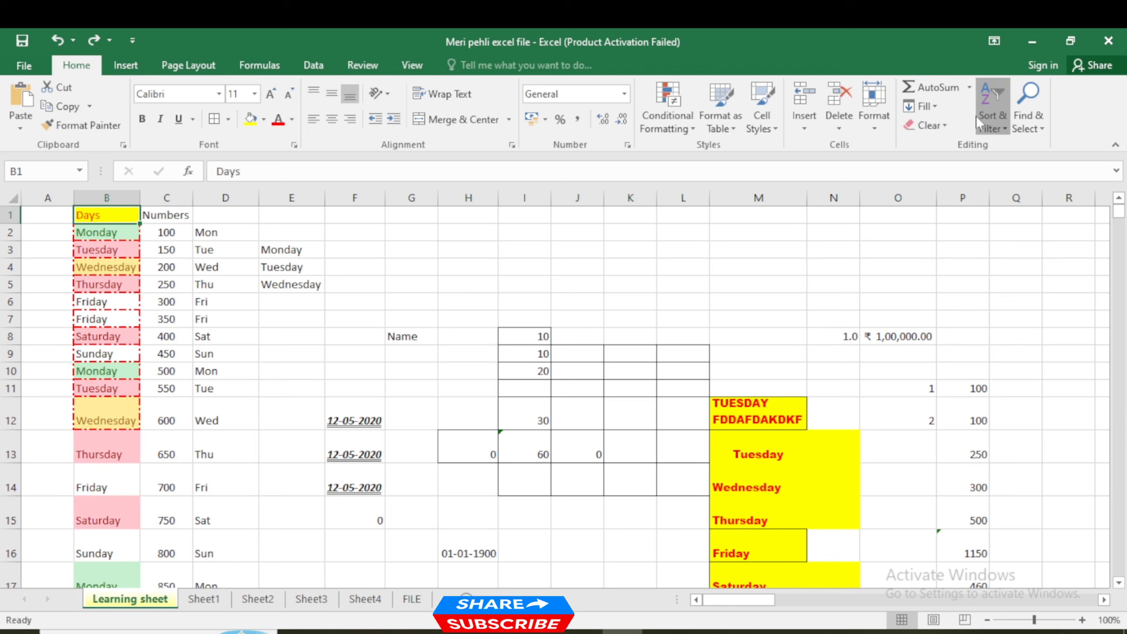
pyautogui.click(992, 121)
pyautogui.click(1011, 151)
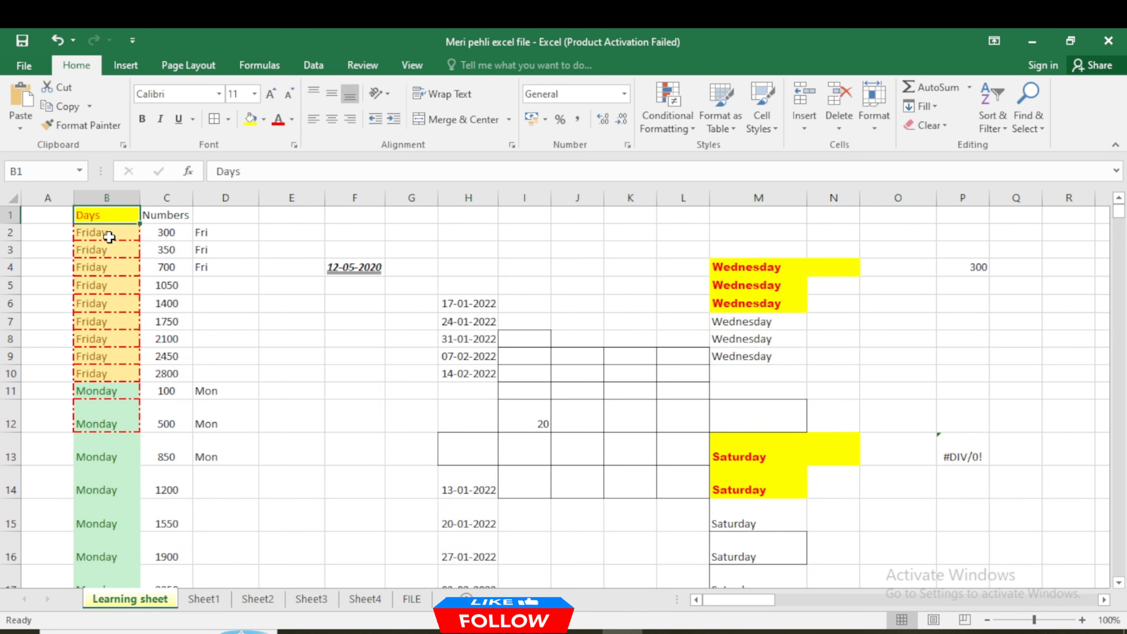
pyautogui.moveTo(109, 236); pyautogui.dragTo(107, 372)
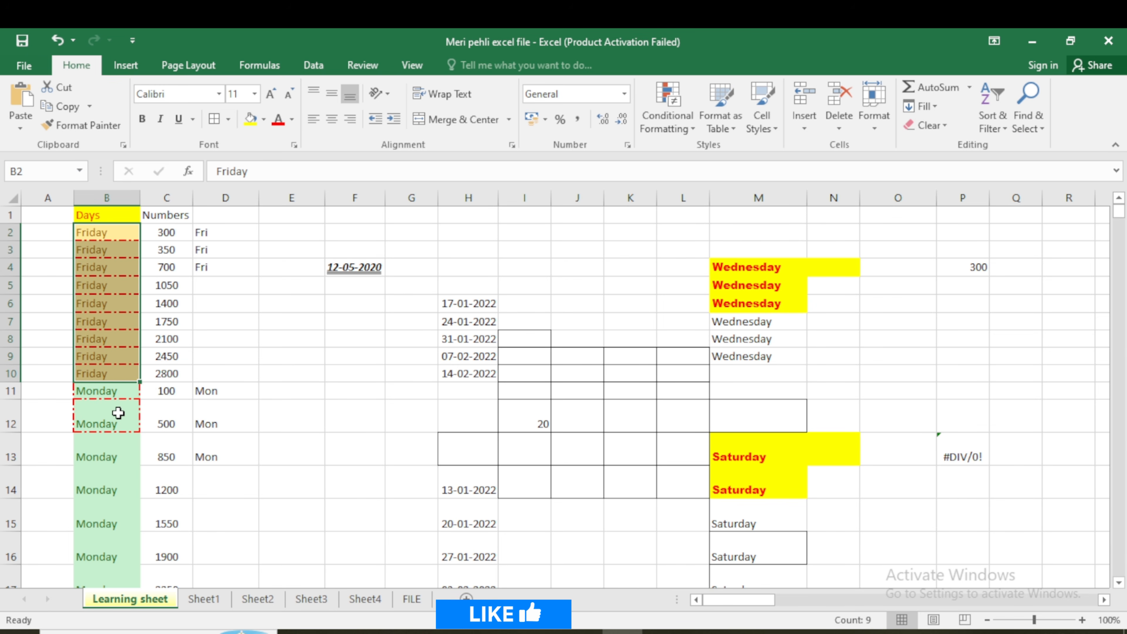
pyautogui.scroll(-2, 118, 412)
pyautogui.scroll(2, 119, 402)
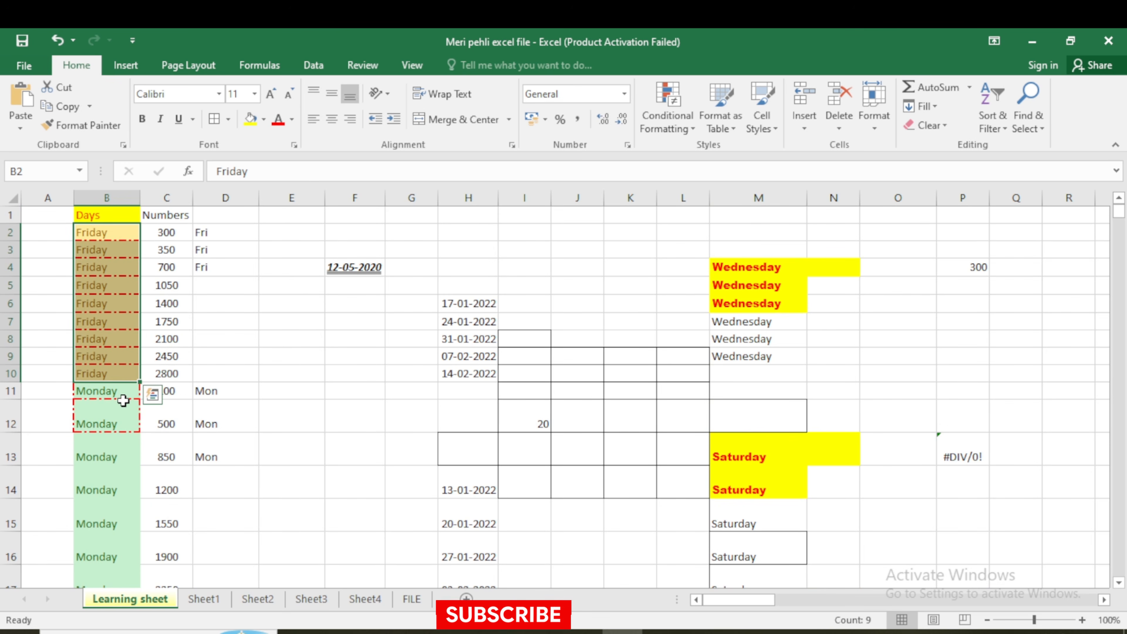
# - Sort the table by the Days column from Z to A
pyautogui.click(108, 215)
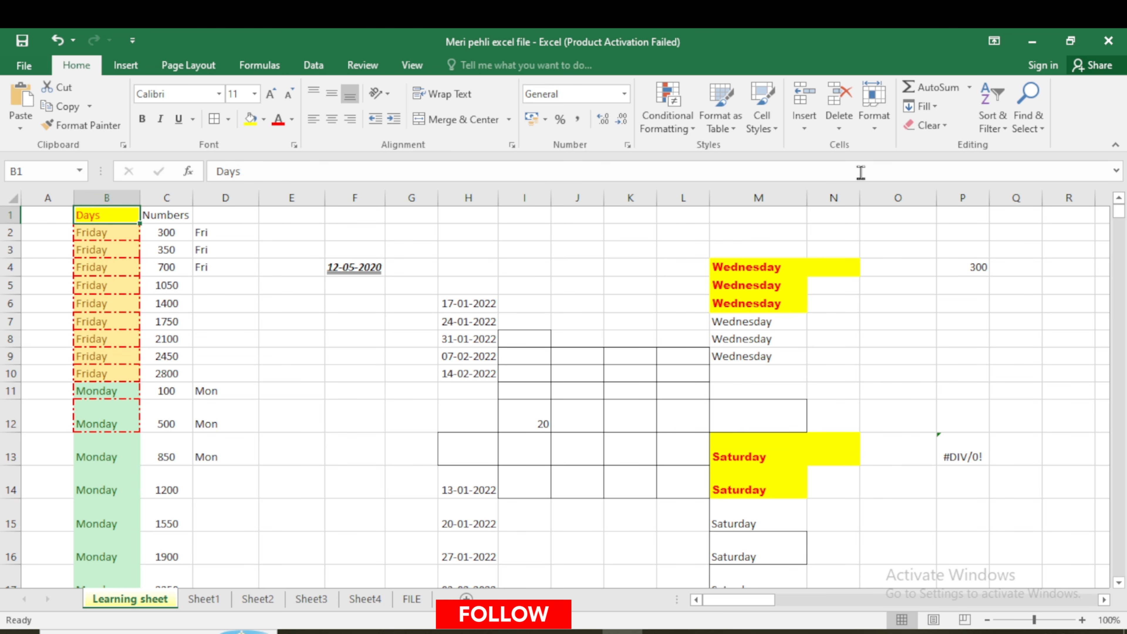
pyautogui.click(993, 119)
pyautogui.click(997, 164)
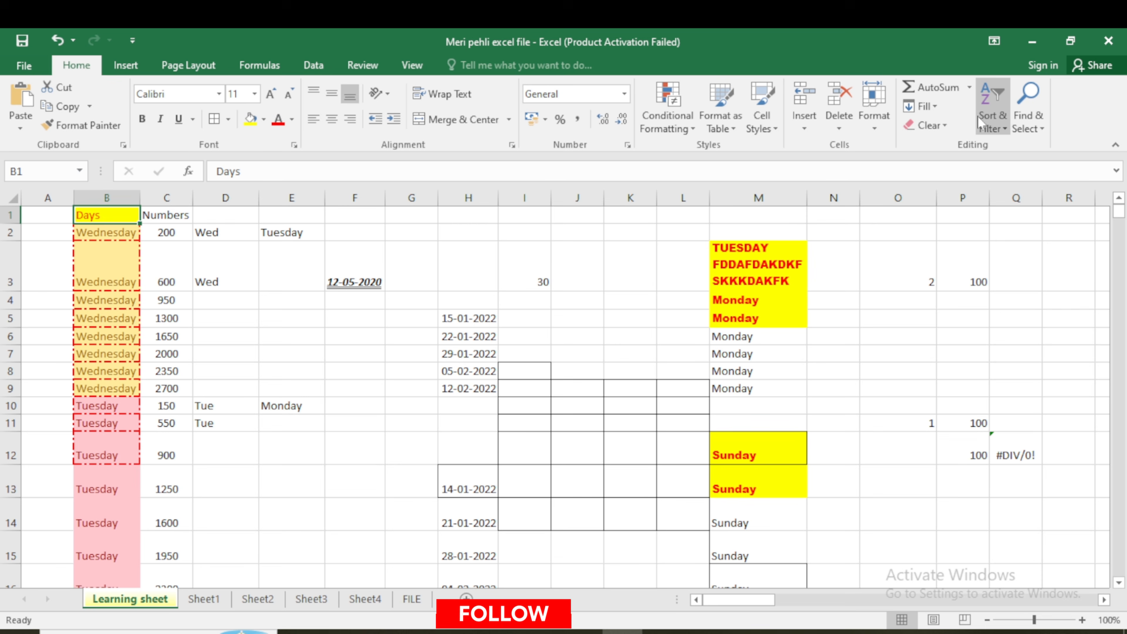
# - Apply a custom sort to the table by the Numbers column, on values, ordered Smallest to Largest
pyautogui.click(987, 118)
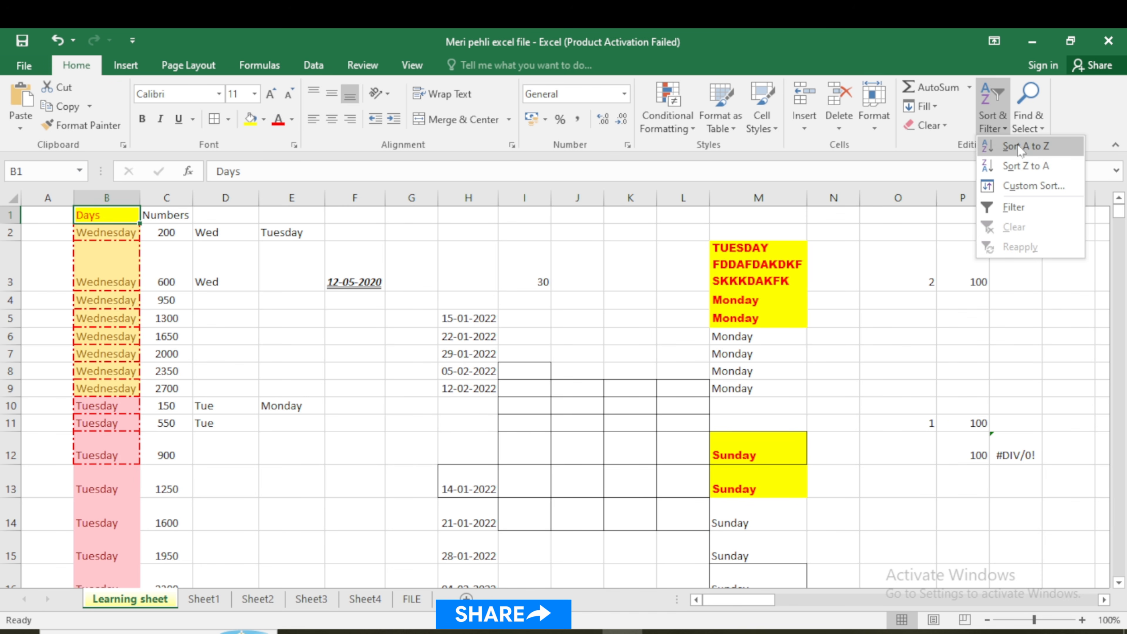
pyautogui.click(1030, 185)
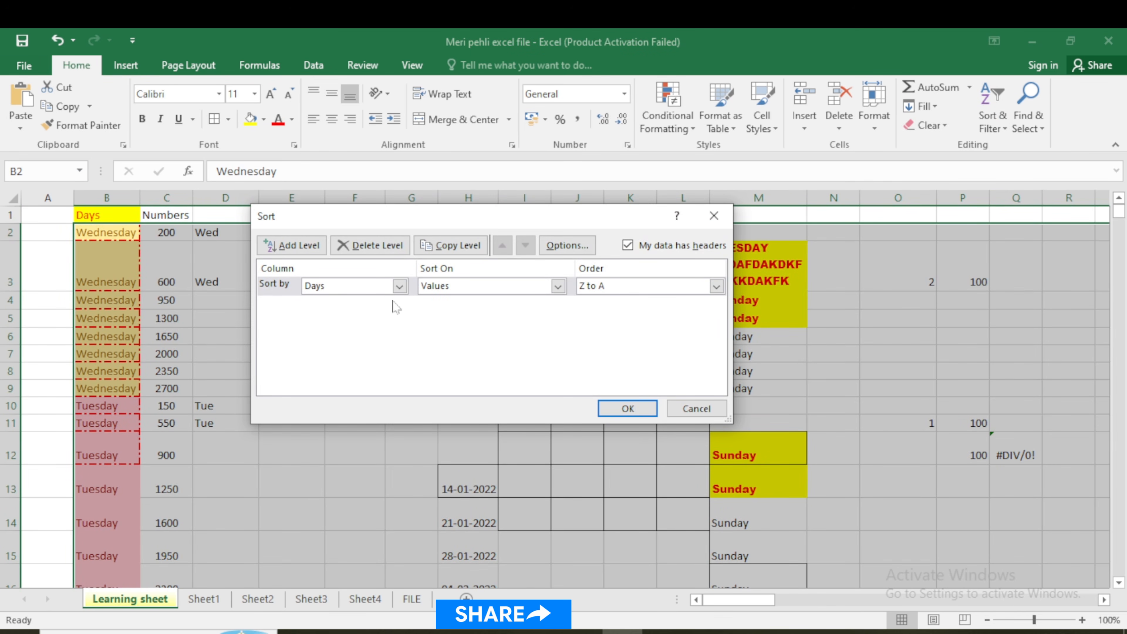
pyautogui.click(399, 286)
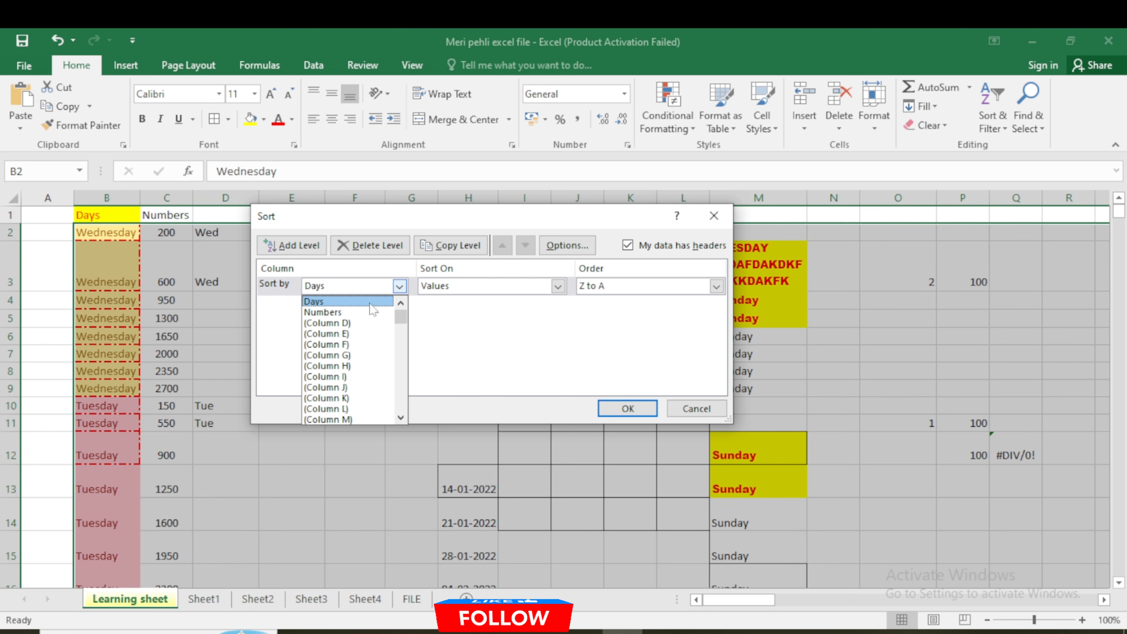
pyautogui.click(339, 313)
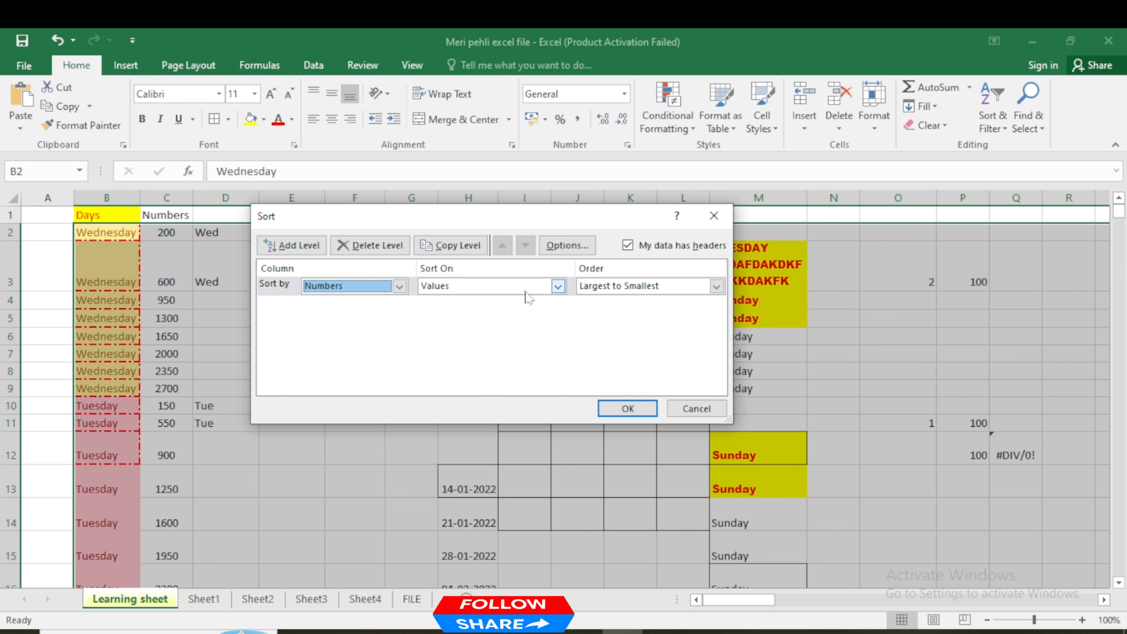
pyautogui.click(546, 288)
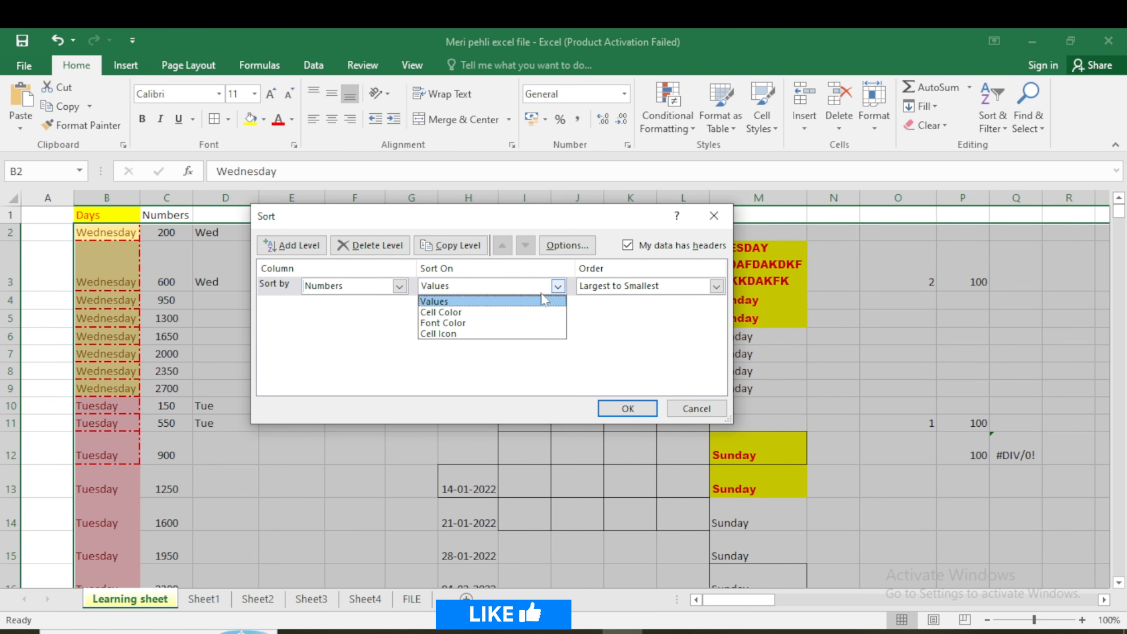
pyautogui.click(565, 301)
pyautogui.click(490, 285)
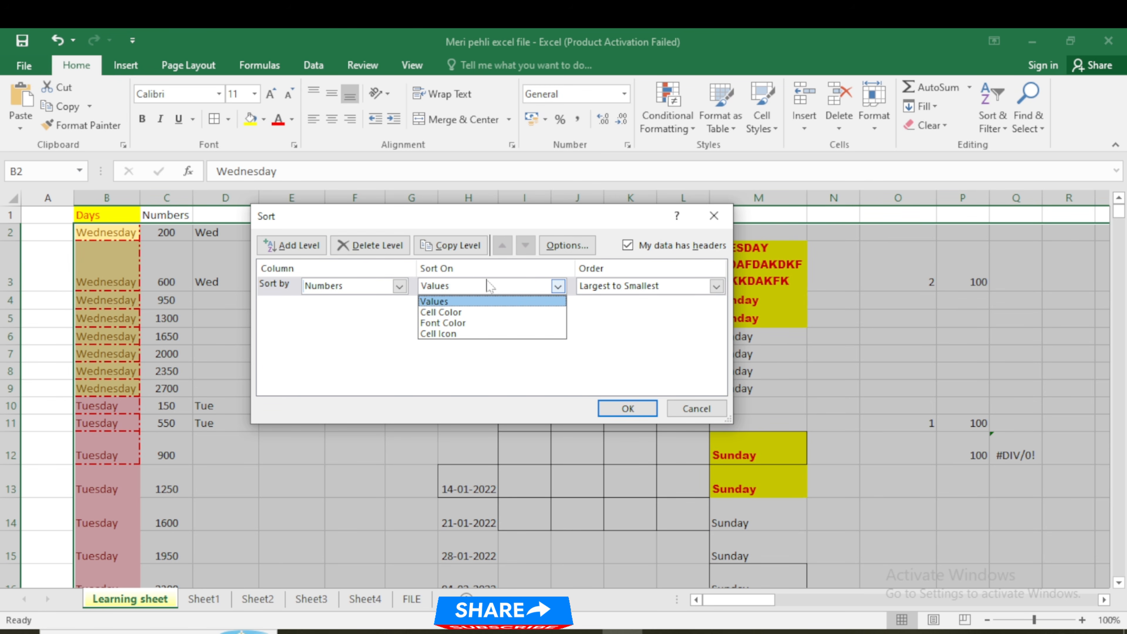
pyautogui.click(490, 285)
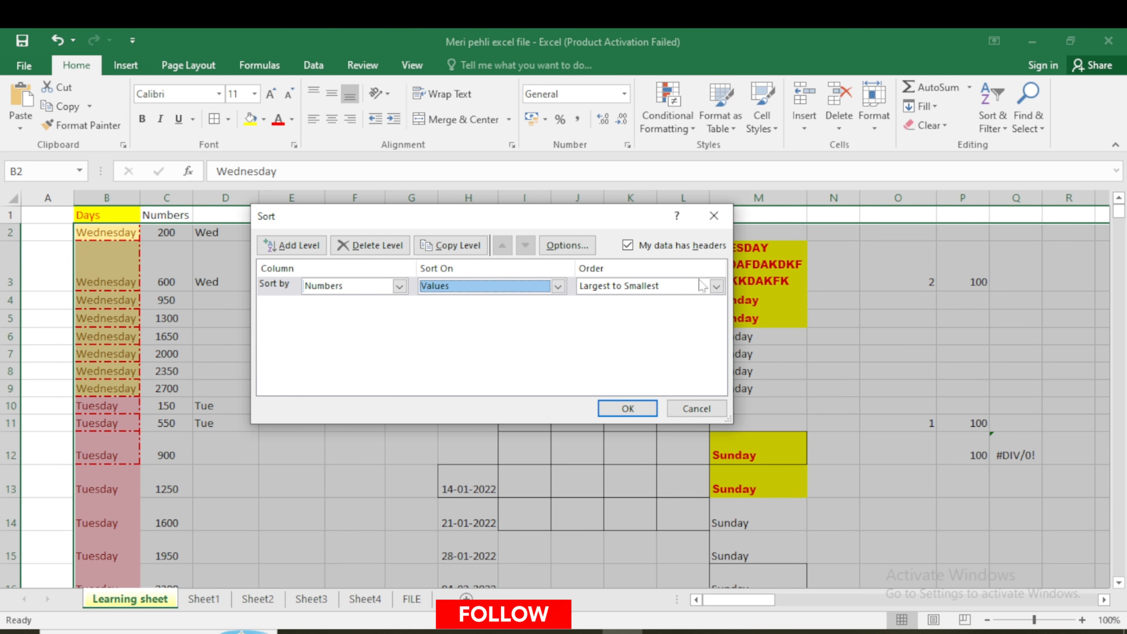
pyautogui.click(637, 286)
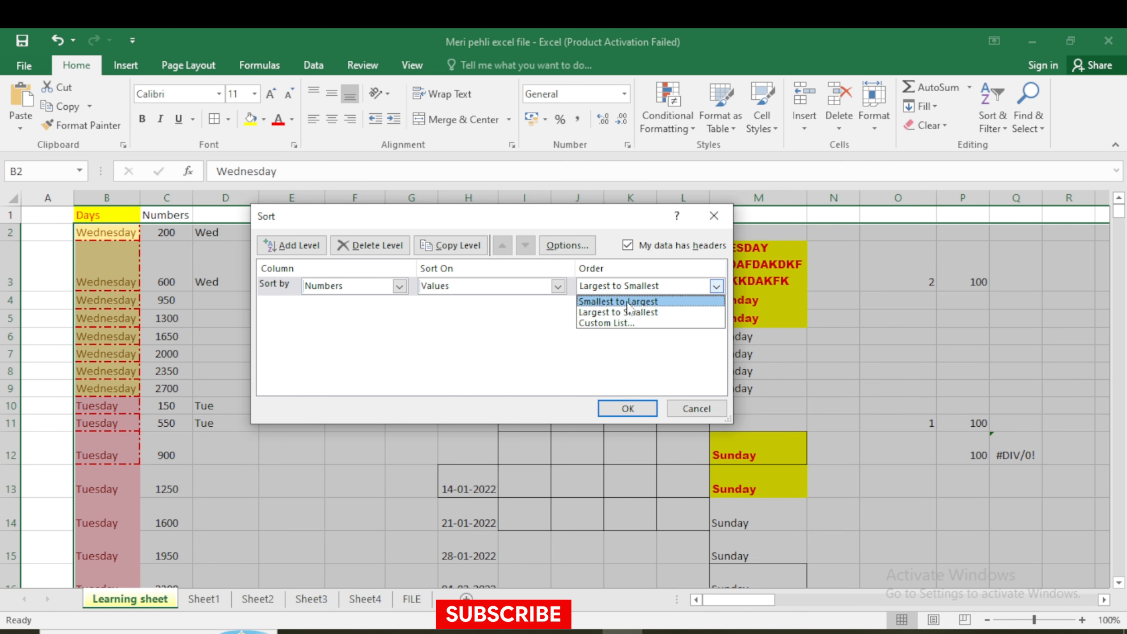
pyautogui.click(628, 302)
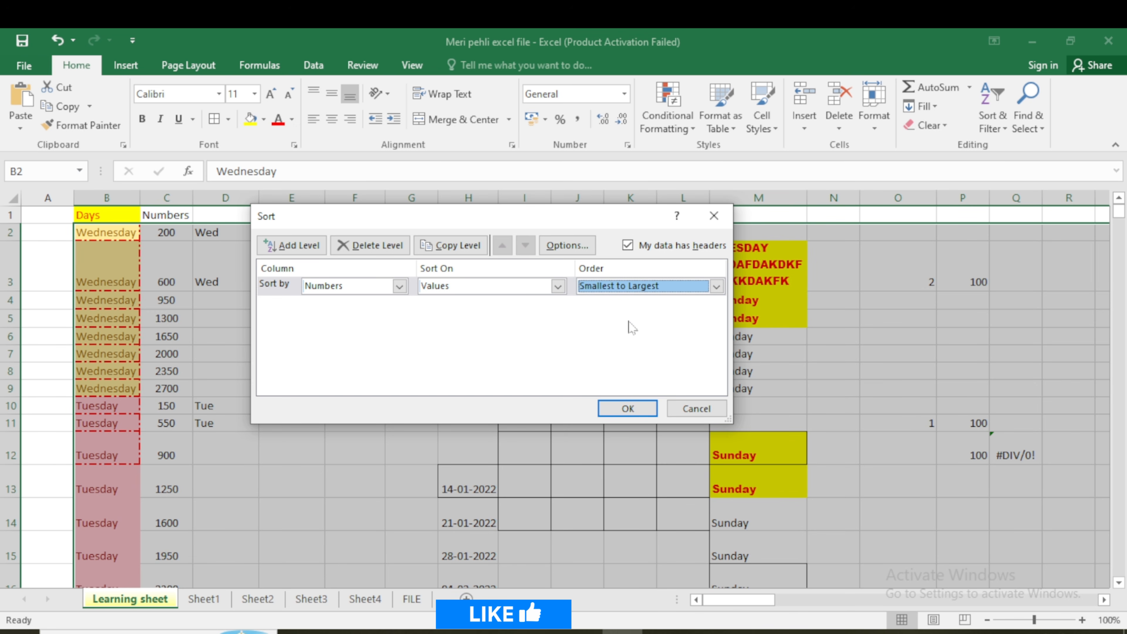
pyautogui.click(626, 408)
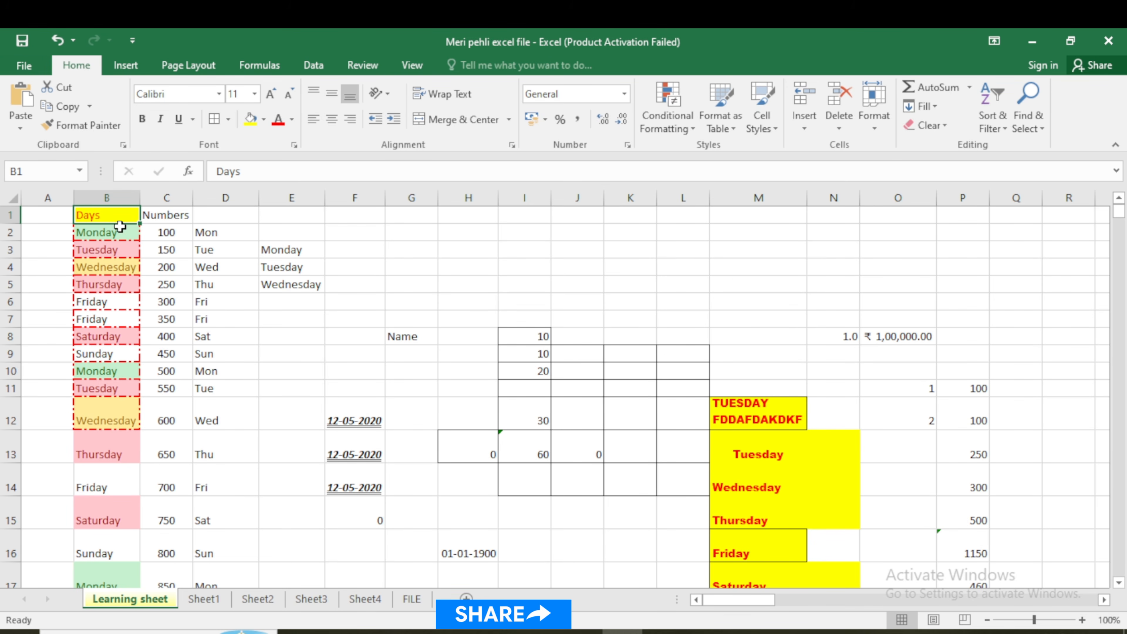
# - Turn on filtering for the header row and filter the Days column by the green cell color
pyautogui.click(992, 122)
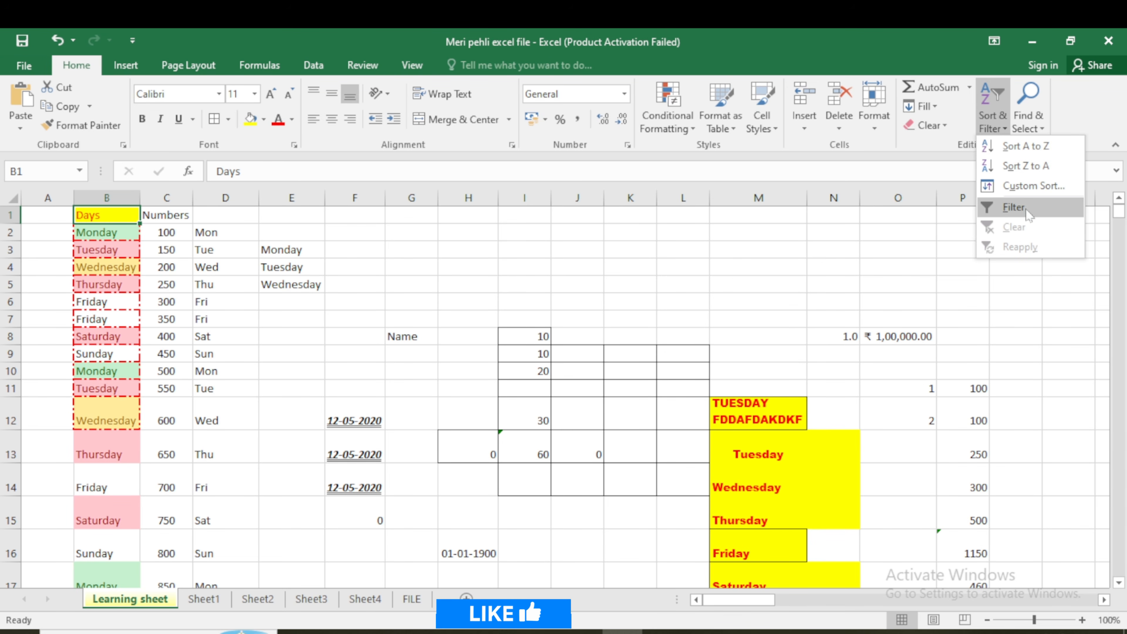
pyautogui.click(1015, 209)
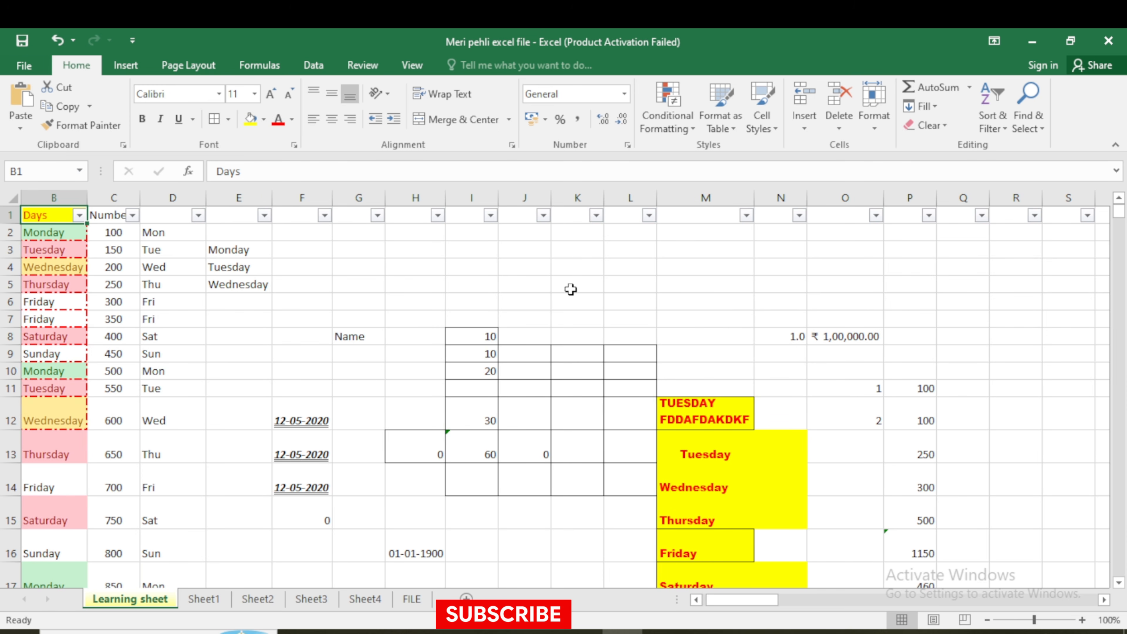
pyautogui.click(132, 215)
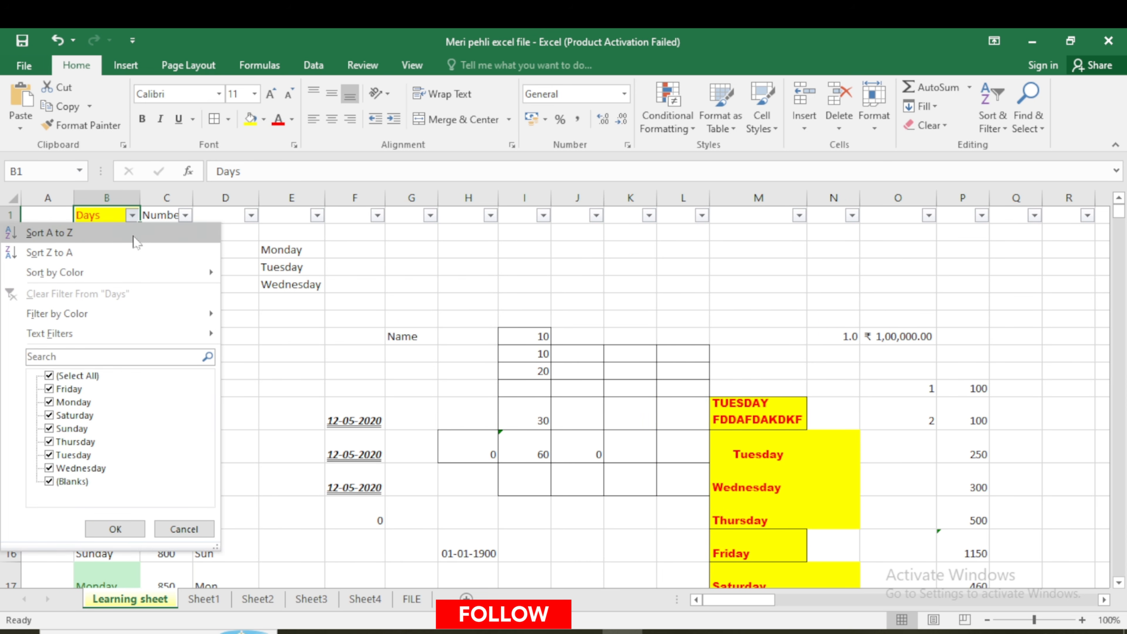
pyautogui.moveTo(95, 314)
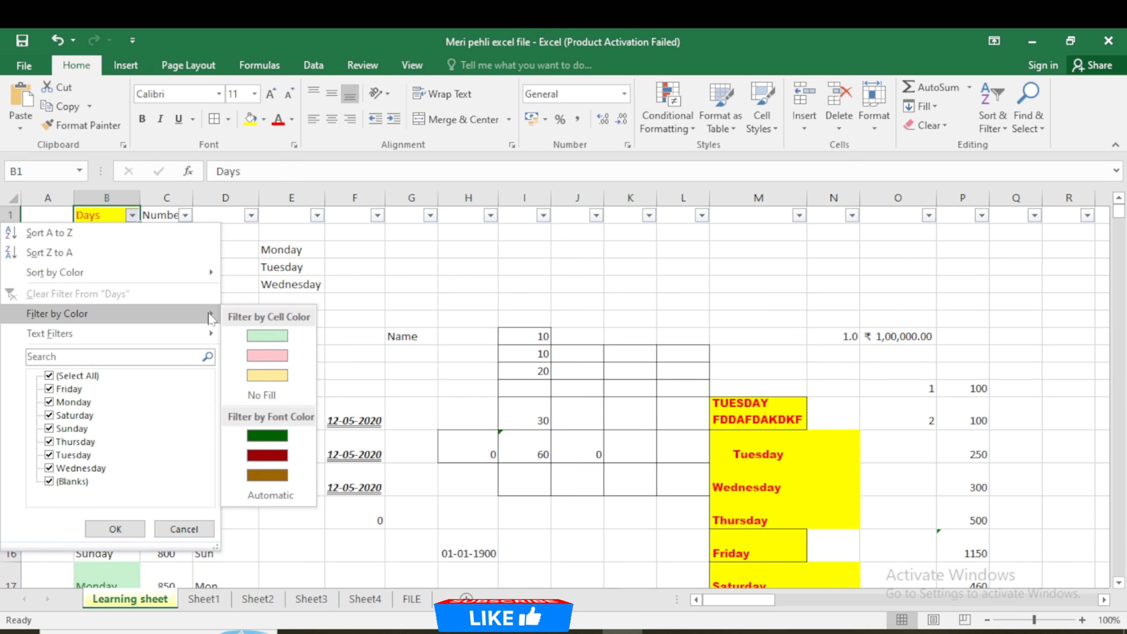
pyautogui.click(270, 340)
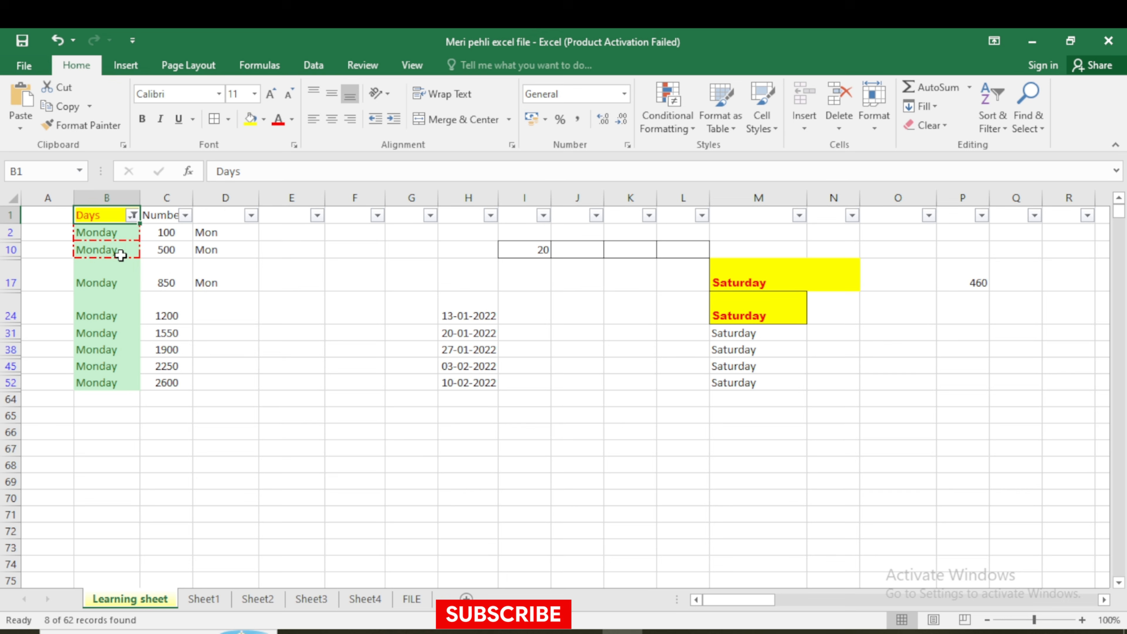
# - Switch the Days column's color filter to pink and then to yellow cells, and clear the filter
pyautogui.click(132, 215)
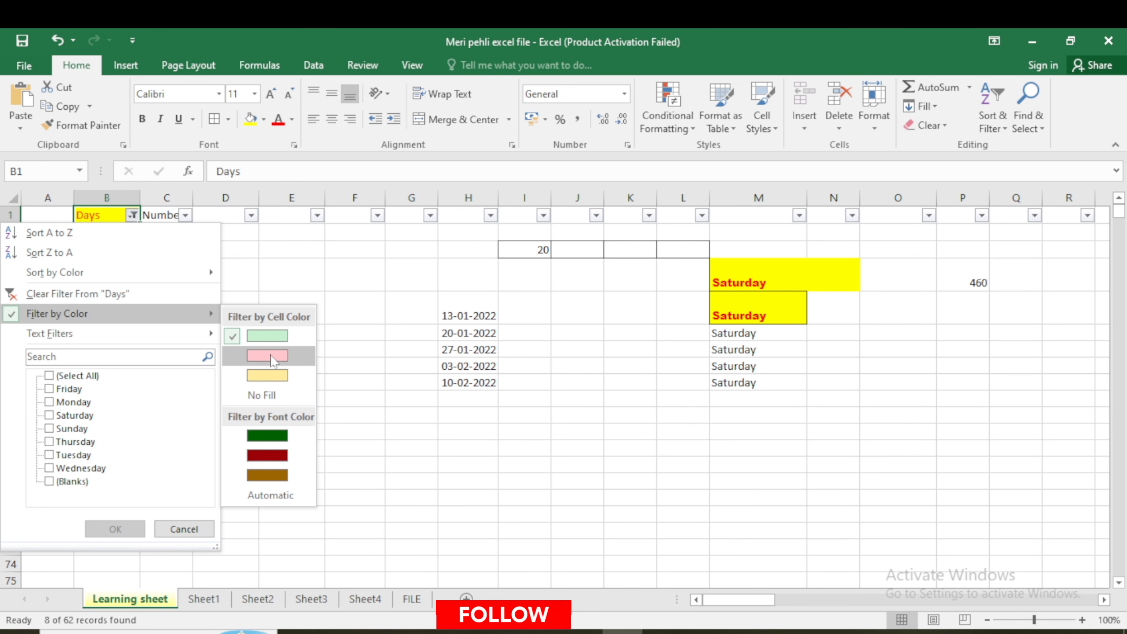
pyautogui.click(268, 355)
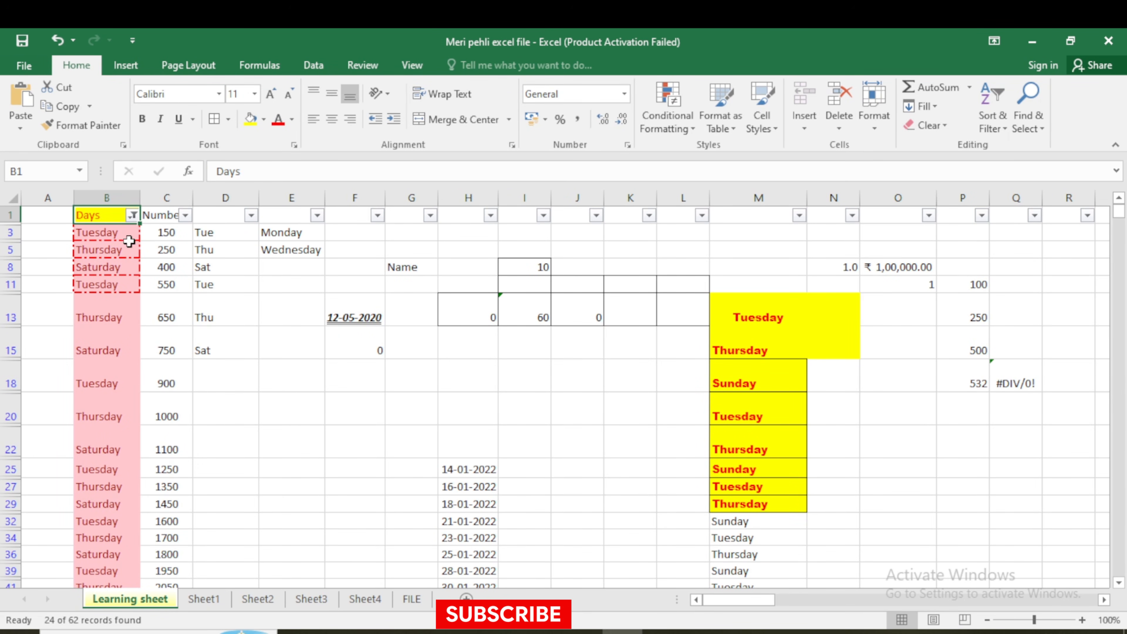
pyautogui.click(132, 215)
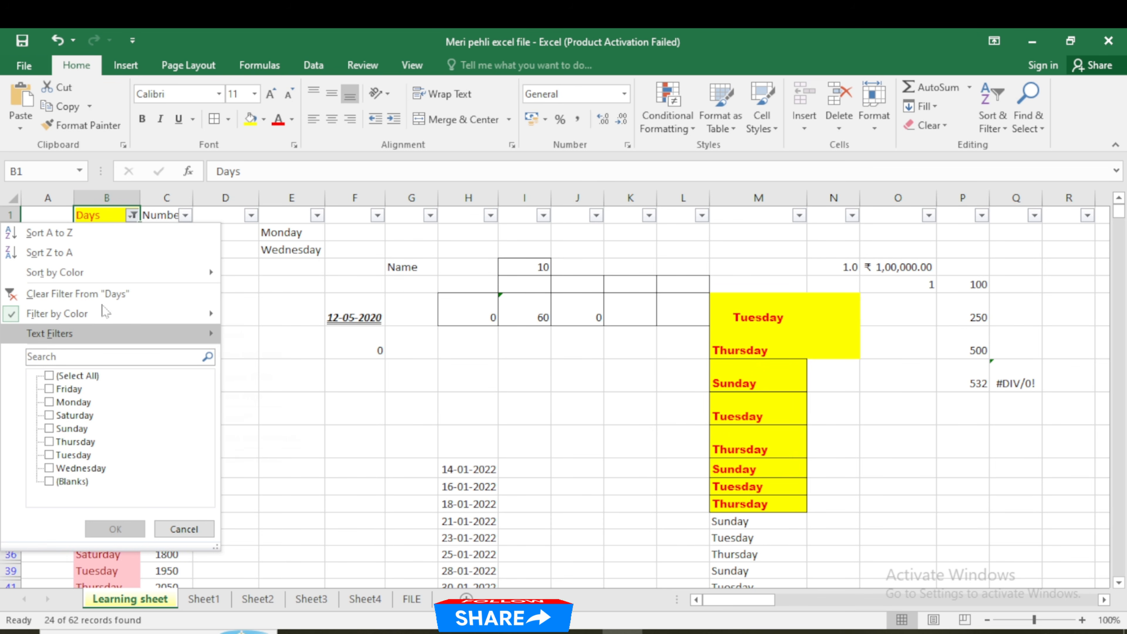
pyautogui.moveTo(103, 314)
pyautogui.click(266, 377)
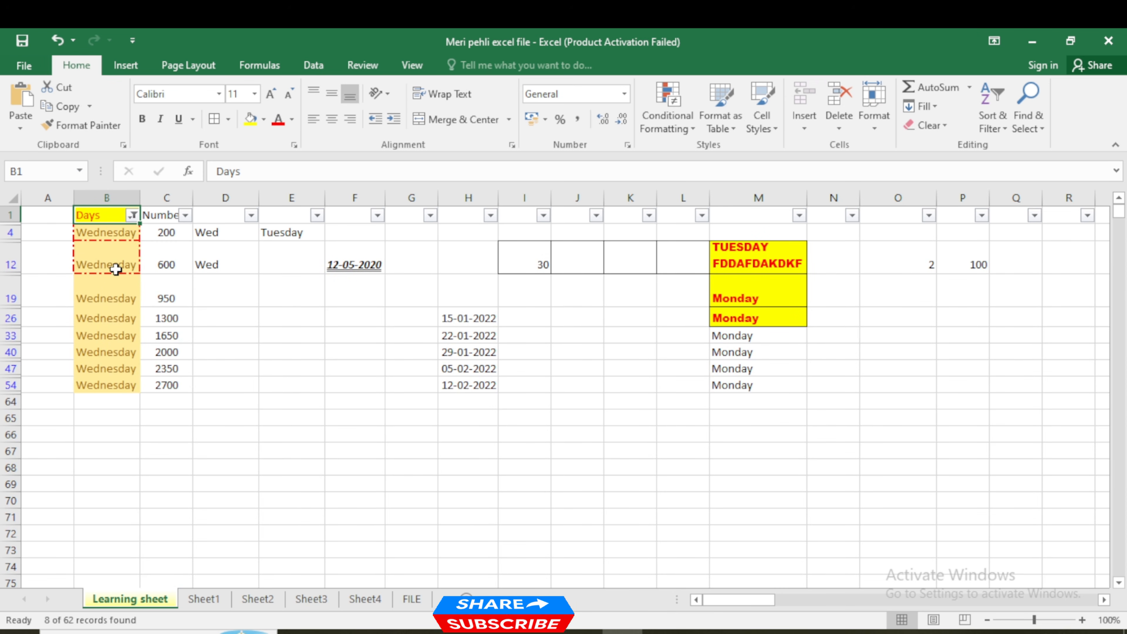
pyautogui.click(132, 215)
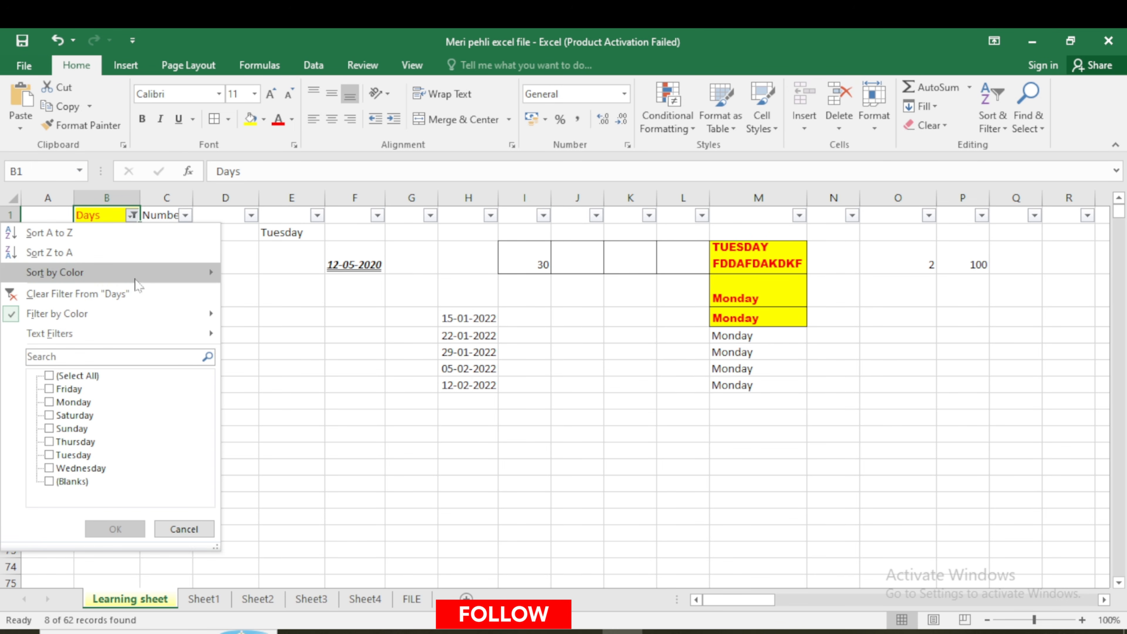
pyautogui.click(91, 295)
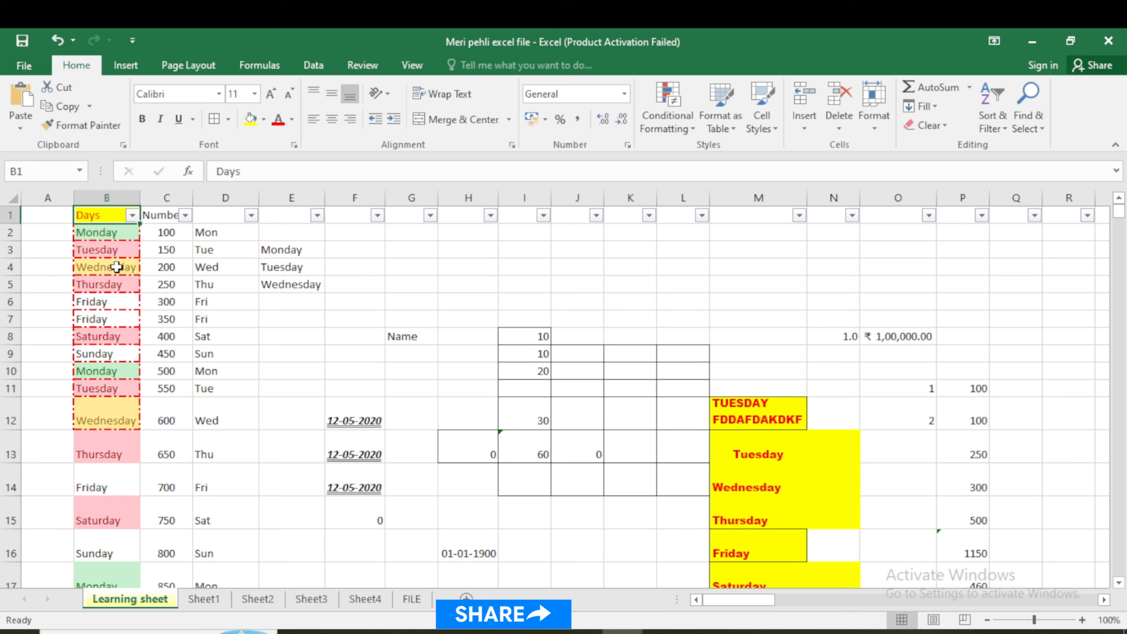
# - Apply an Equals text filter for Monday to the Days column and clear it again
pyautogui.click(133, 215)
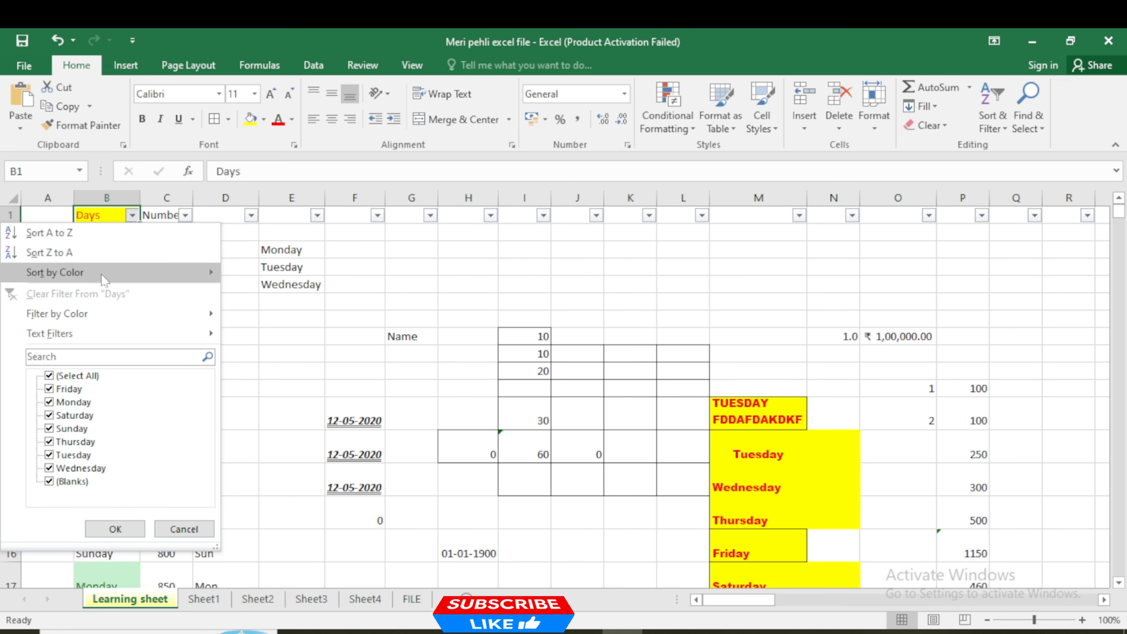
pyautogui.moveTo(113, 280)
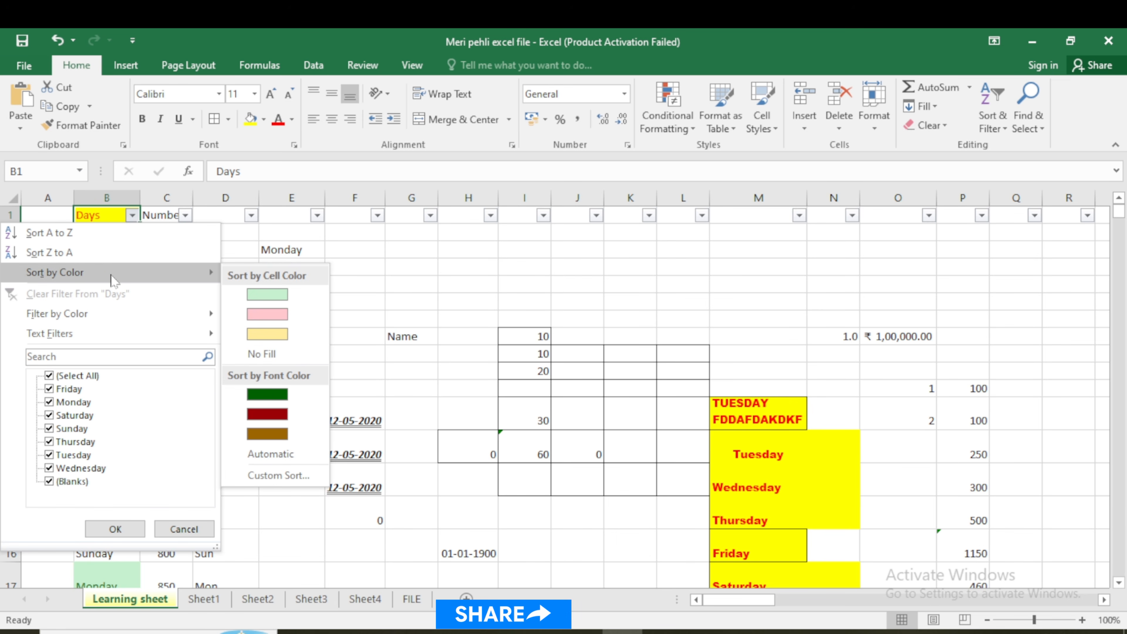
pyautogui.moveTo(100, 317)
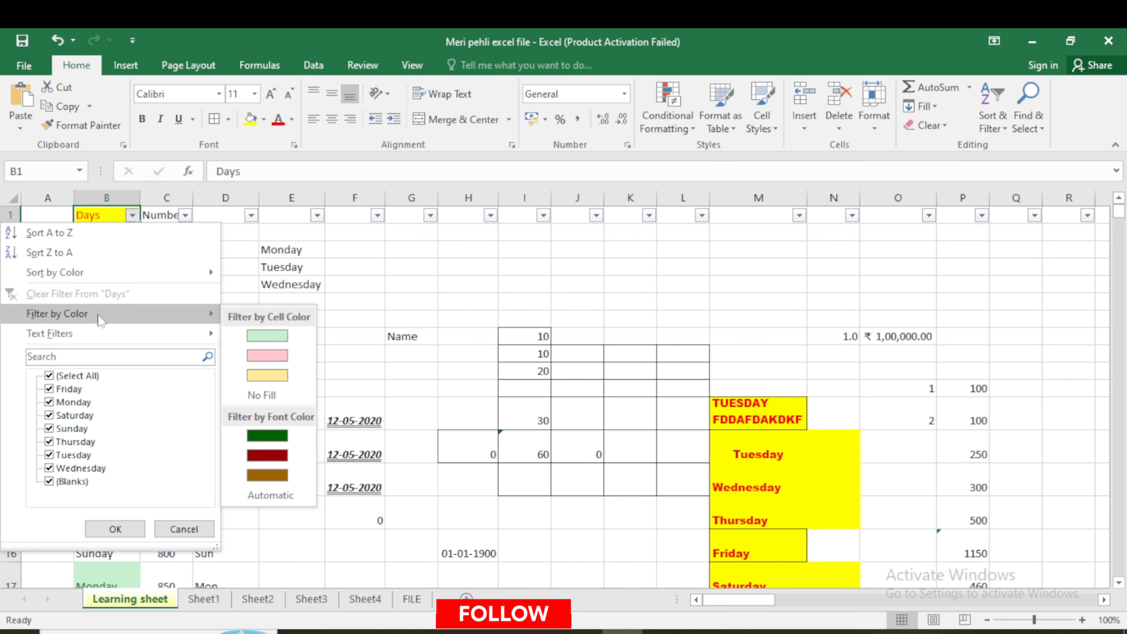
pyautogui.moveTo(86, 337)
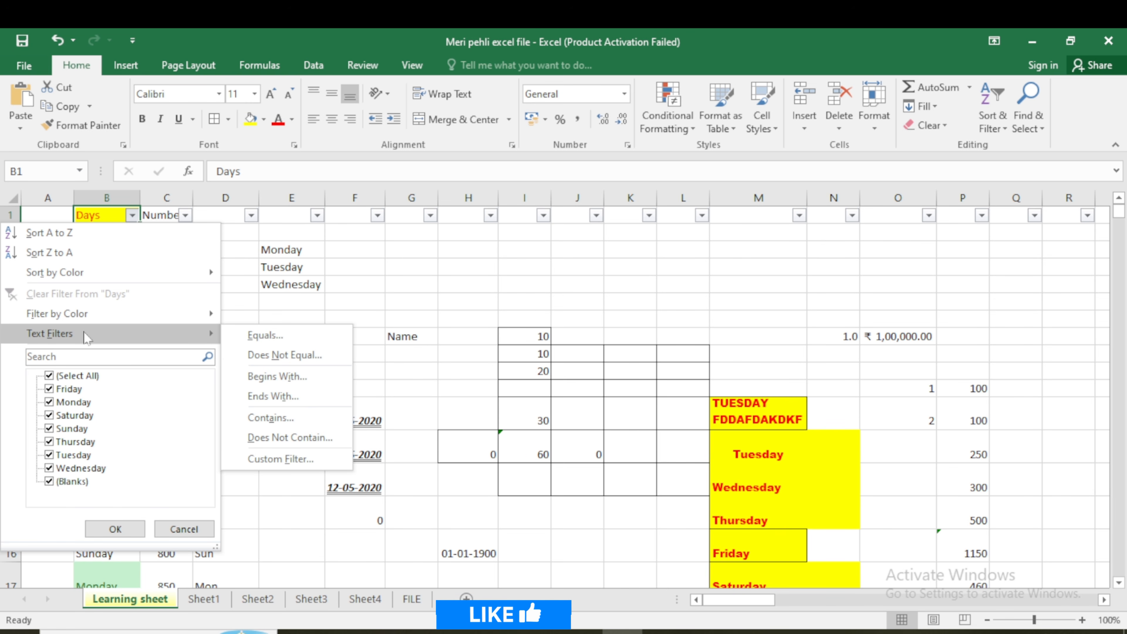
pyautogui.click(280, 335)
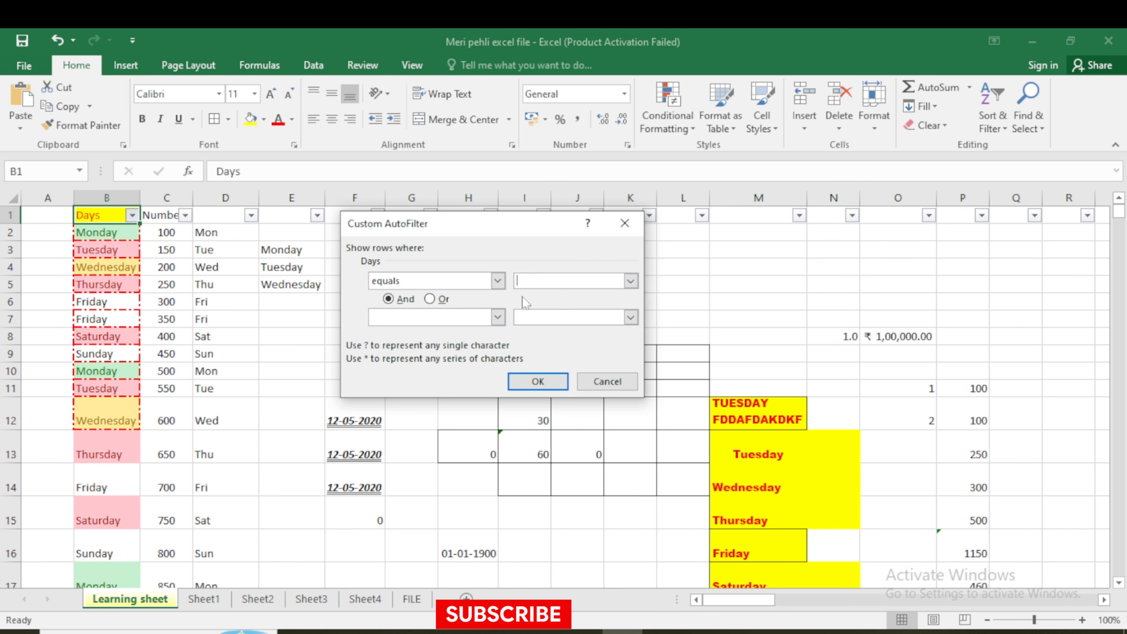
pyautogui.write('Monday')
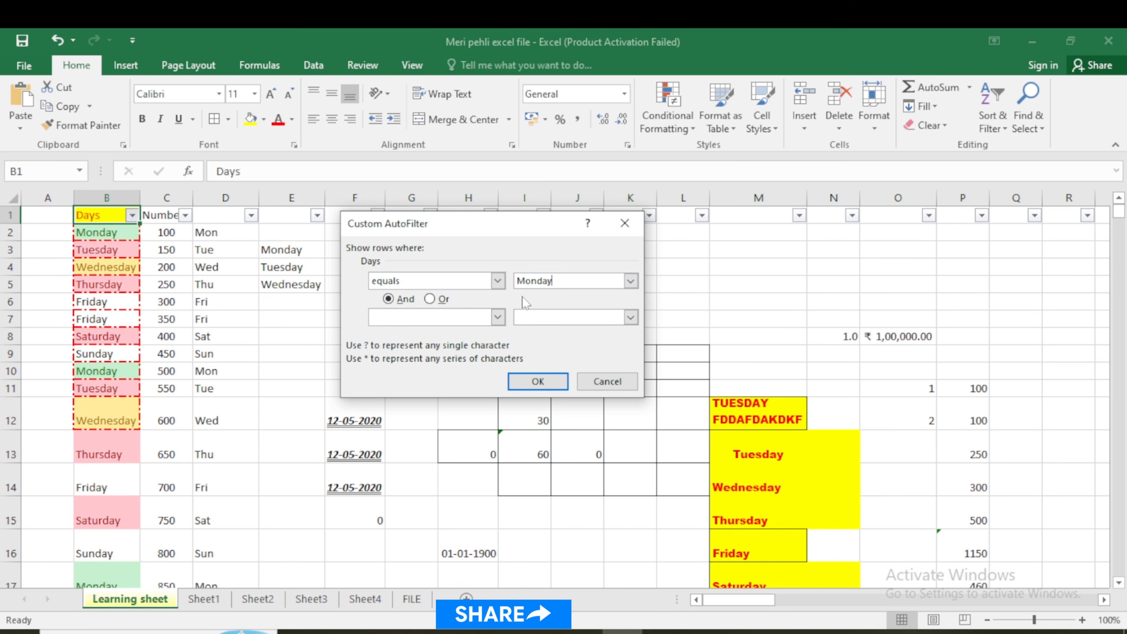
pyautogui.click(538, 381)
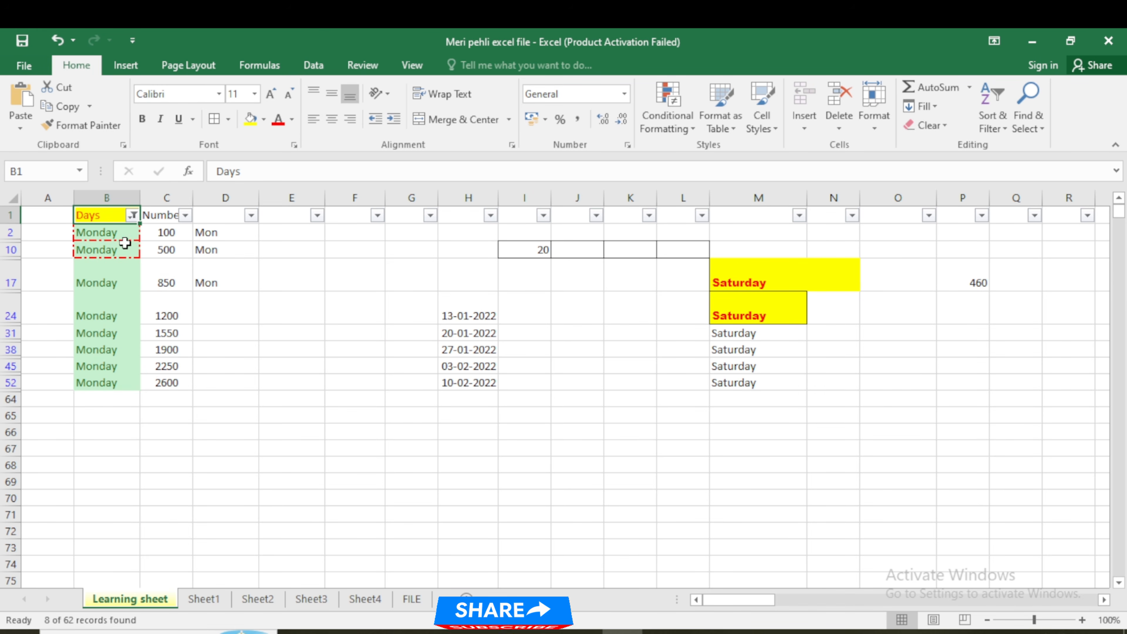
pyautogui.click(133, 216)
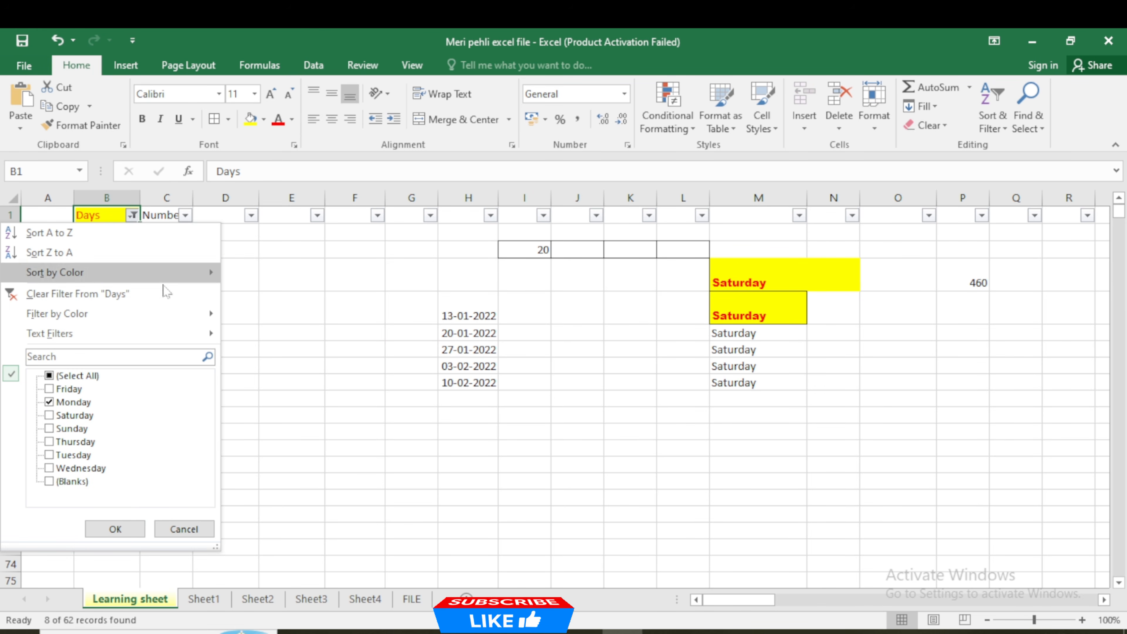
pyautogui.click(110, 295)
# - Apply a Begins With text filter for "Mon" to the Days column and clear it again
pyautogui.click(133, 216)
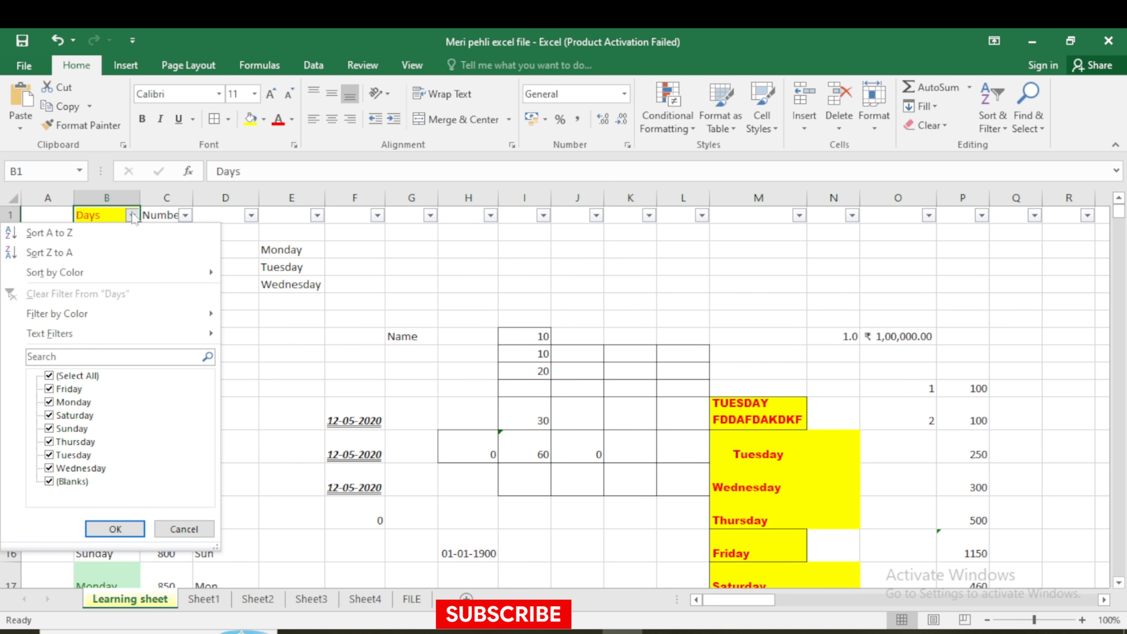
pyautogui.moveTo(133, 332)
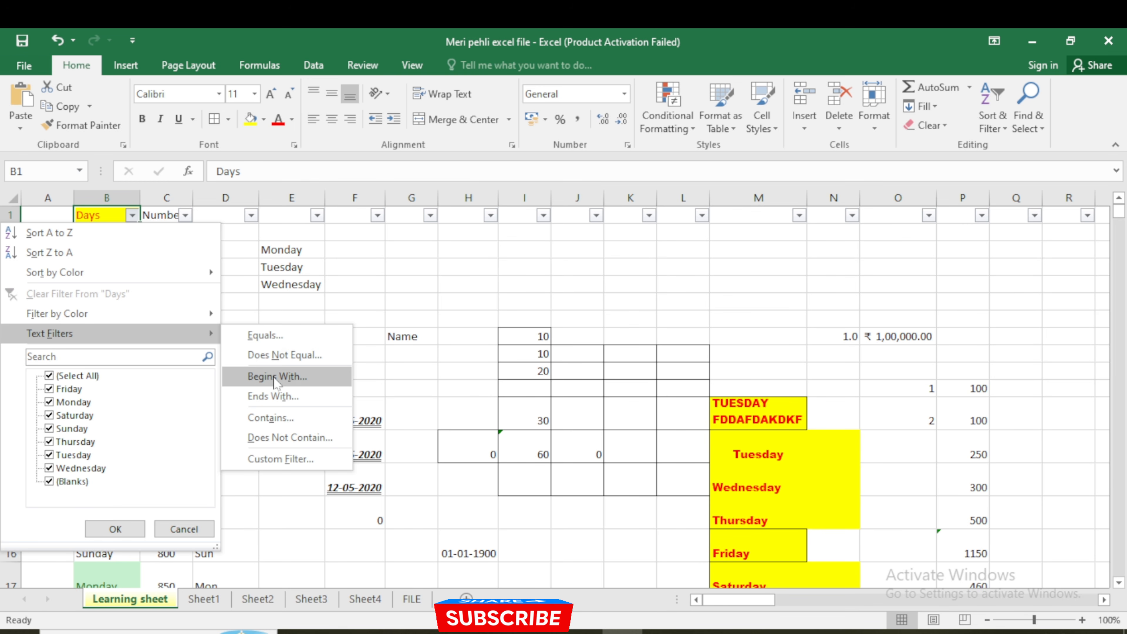
pyautogui.click(295, 385)
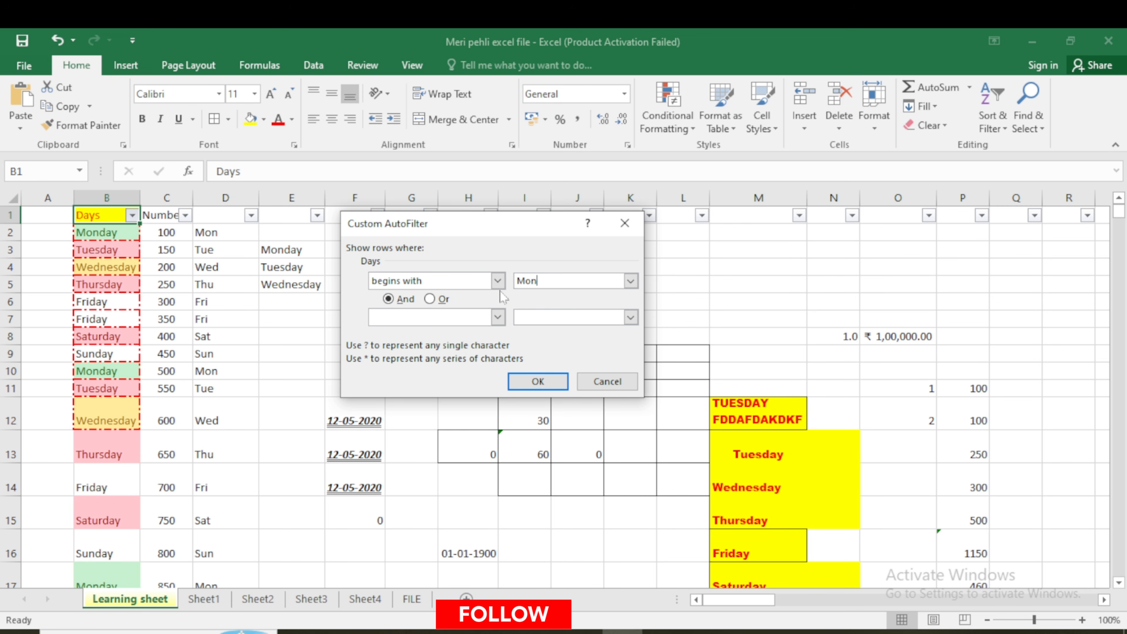
pyautogui.click(537, 381)
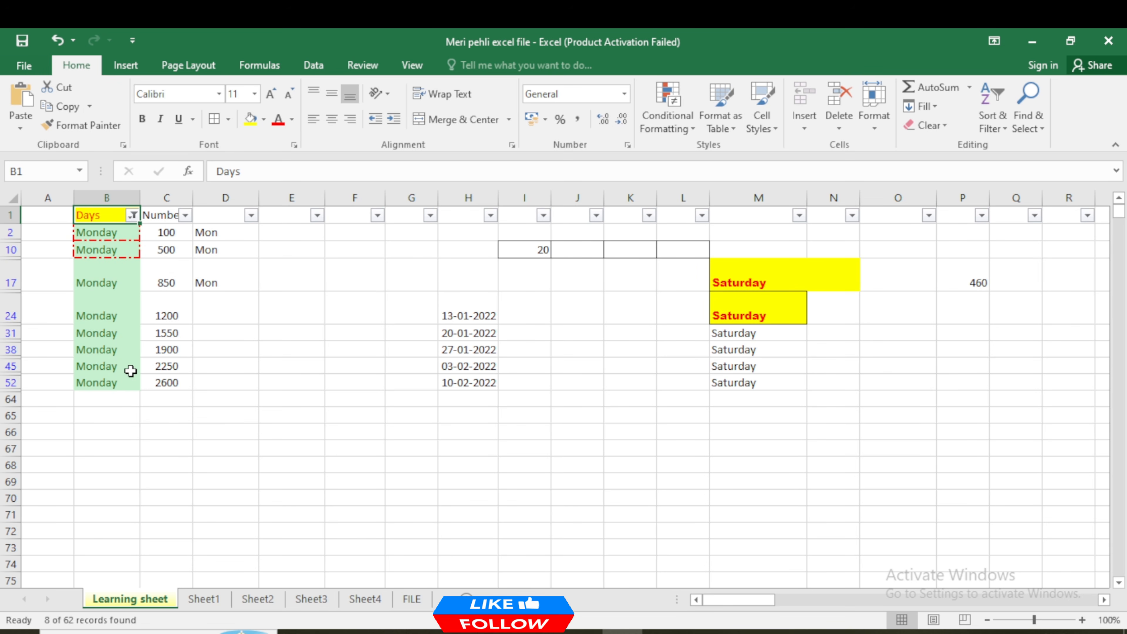
pyautogui.click(133, 215)
pyautogui.click(100, 294)
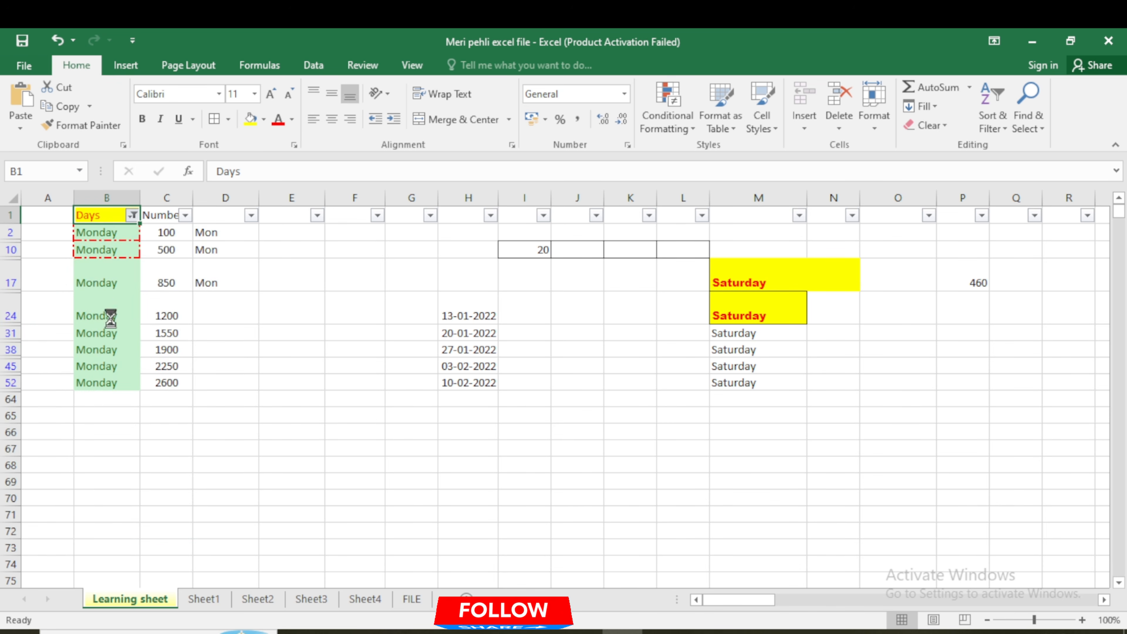
# - Filter the Days column to show only the Sunday rows
pyautogui.click(133, 216)
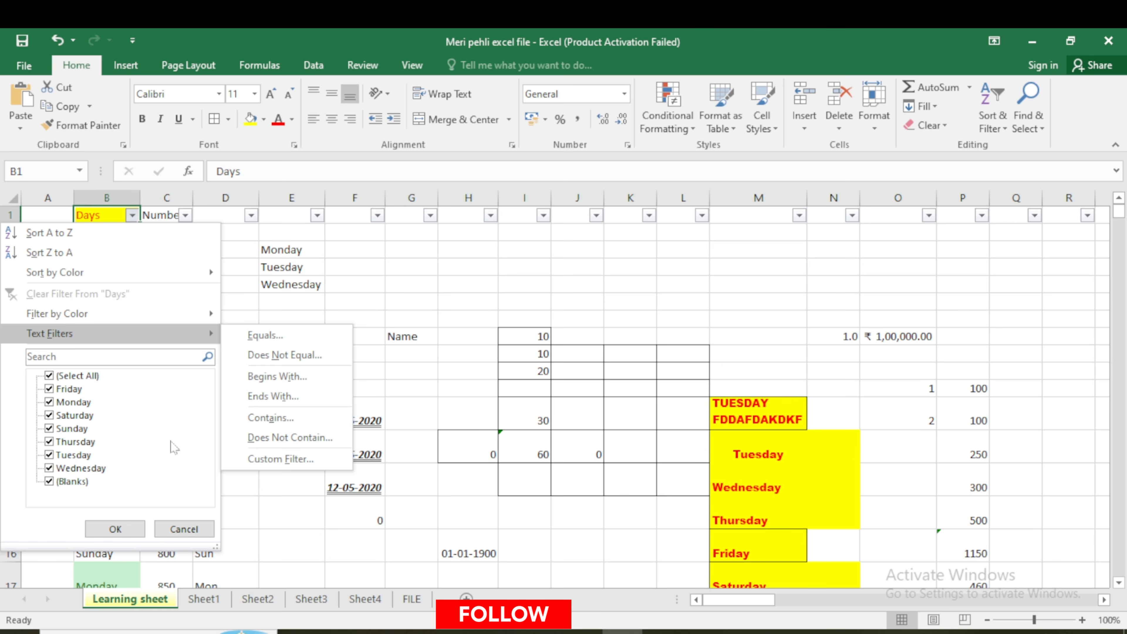
pyautogui.click(76, 377)
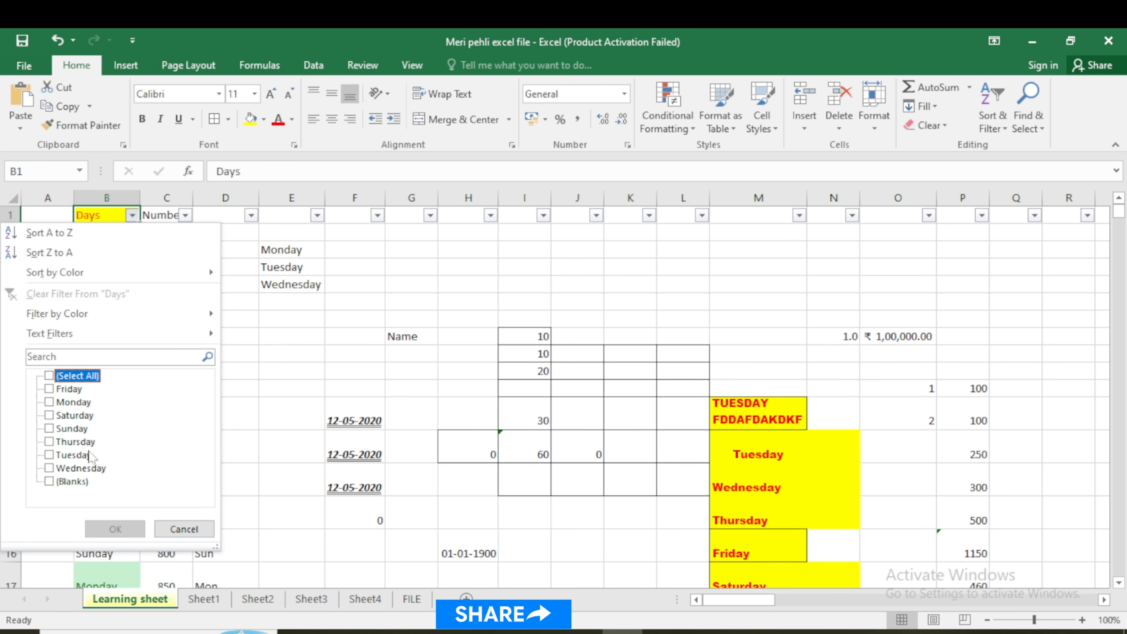
pyautogui.click(73, 428)
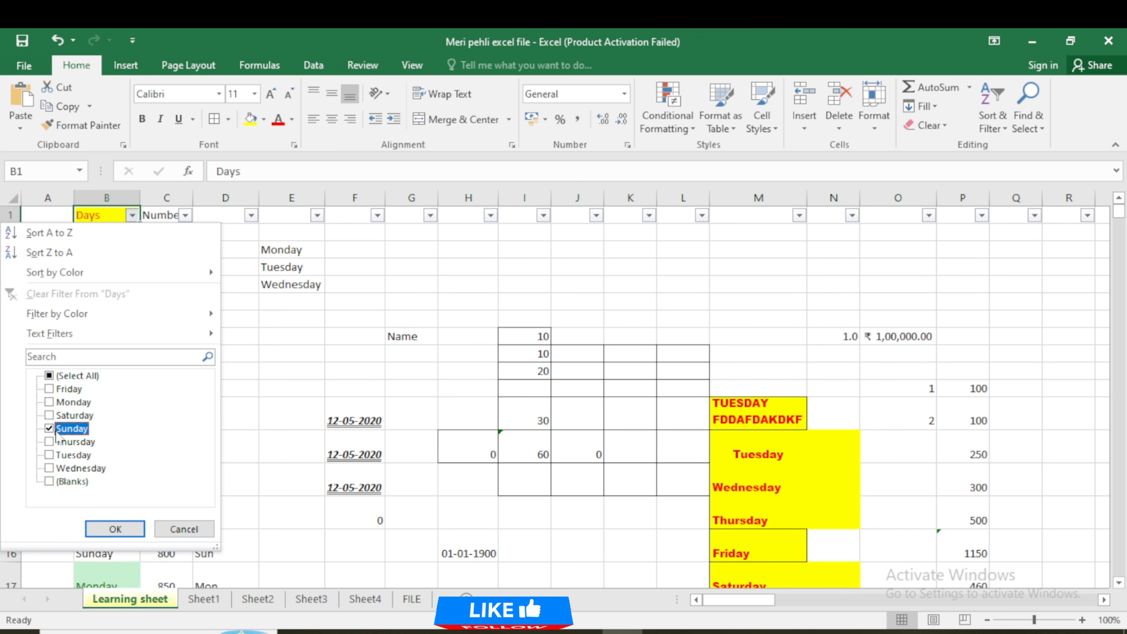
pyautogui.click(116, 528)
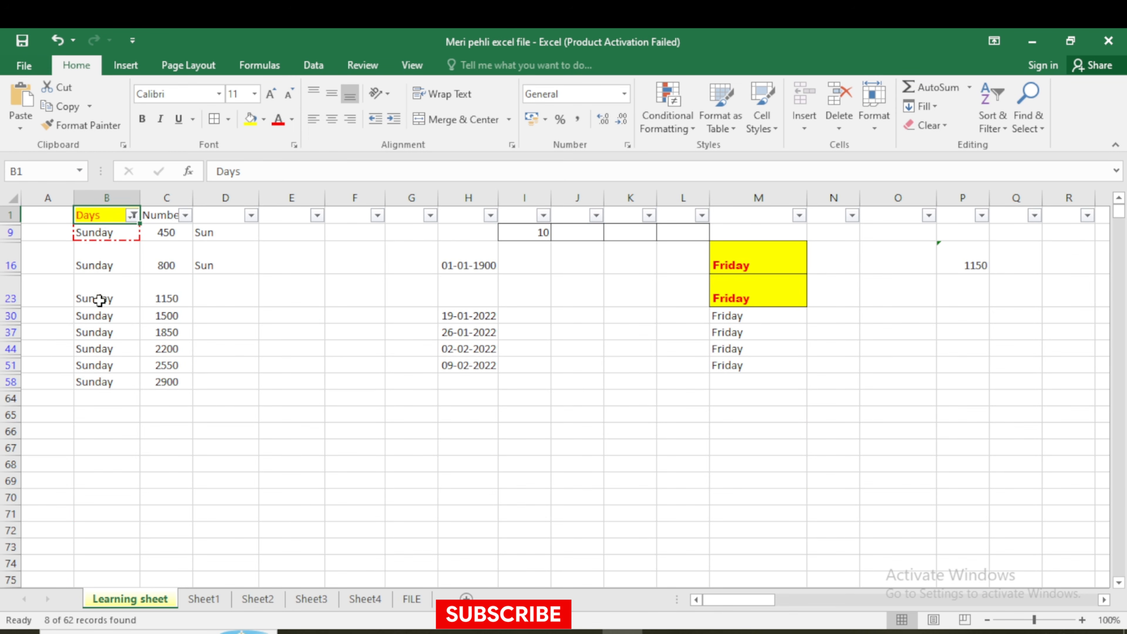
# - Filter the Days column to show every value except Sunday, and clear the filter
pyautogui.click(132, 215)
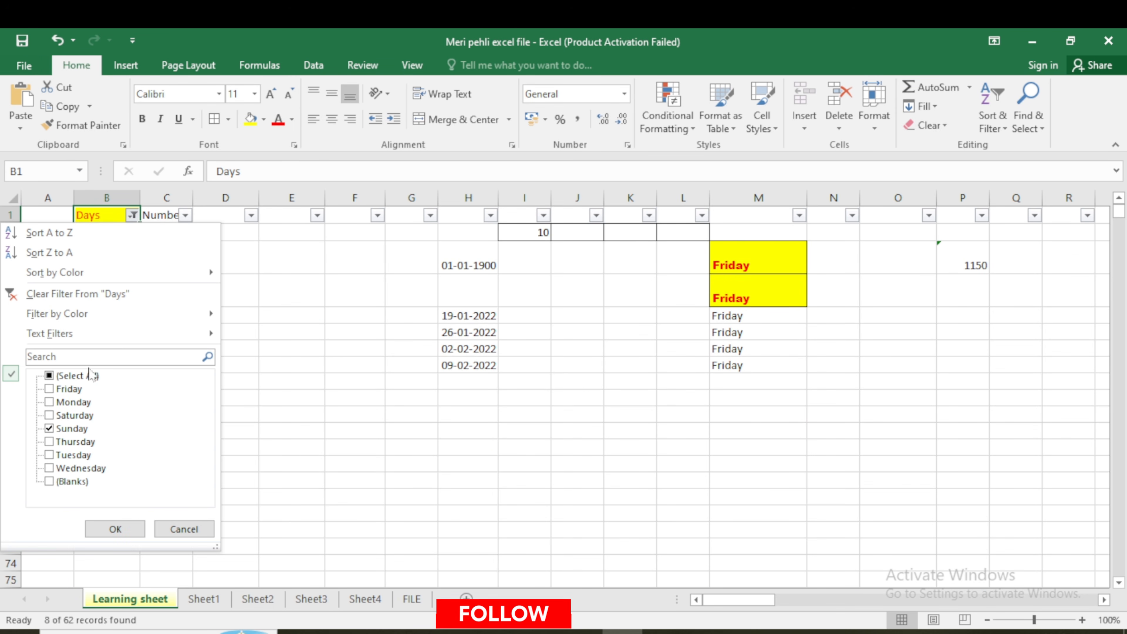
pyautogui.click(75, 376)
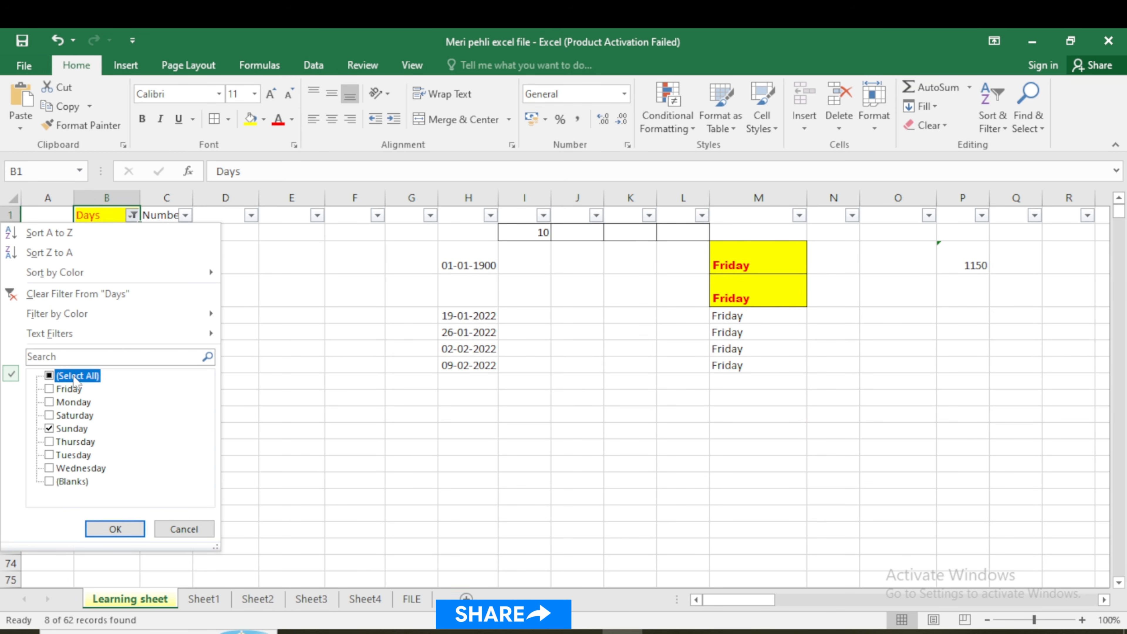
pyautogui.click(70, 429)
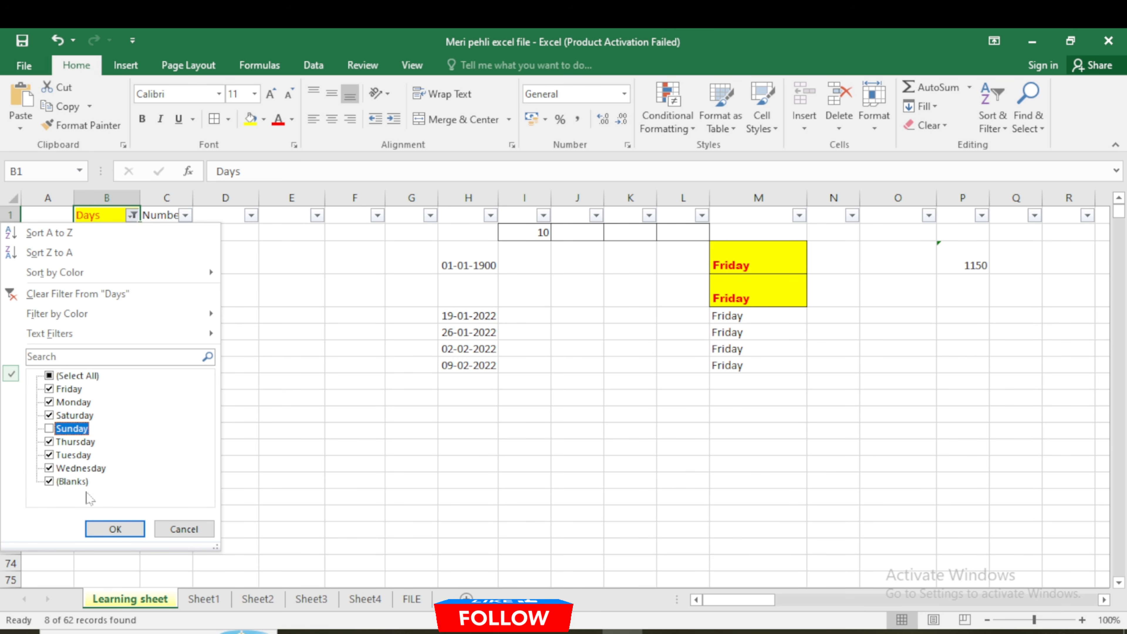
pyautogui.click(115, 529)
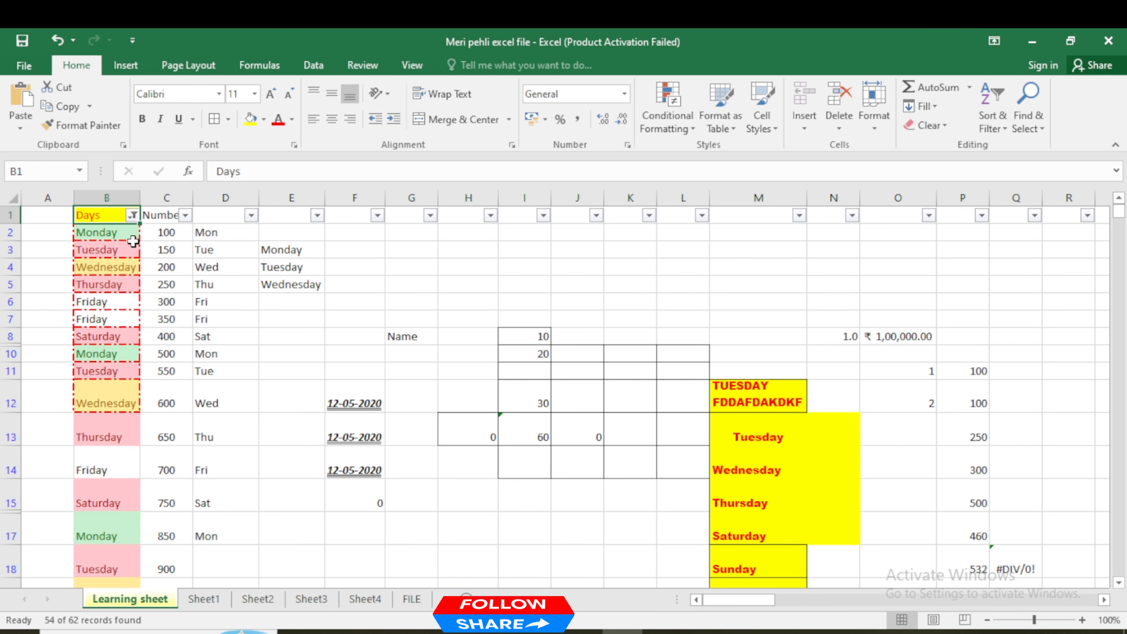
pyautogui.click(132, 216)
pyautogui.click(75, 294)
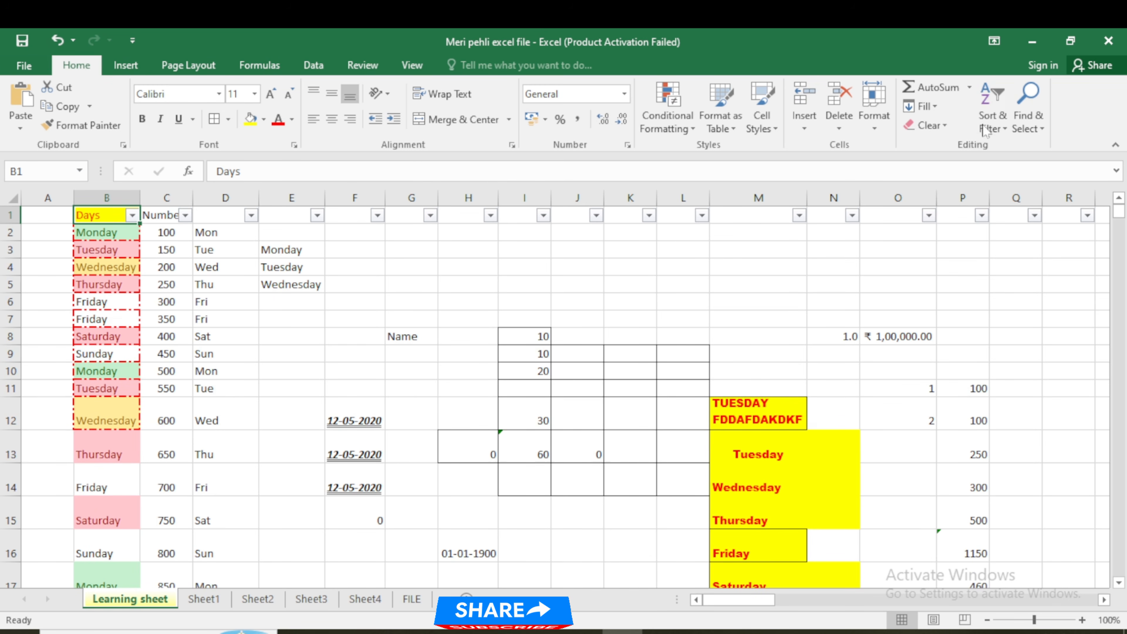
# - Search the sheet for Monday and step through the successive matches
pyautogui.click(994, 124)
pyautogui.click(225, 415)
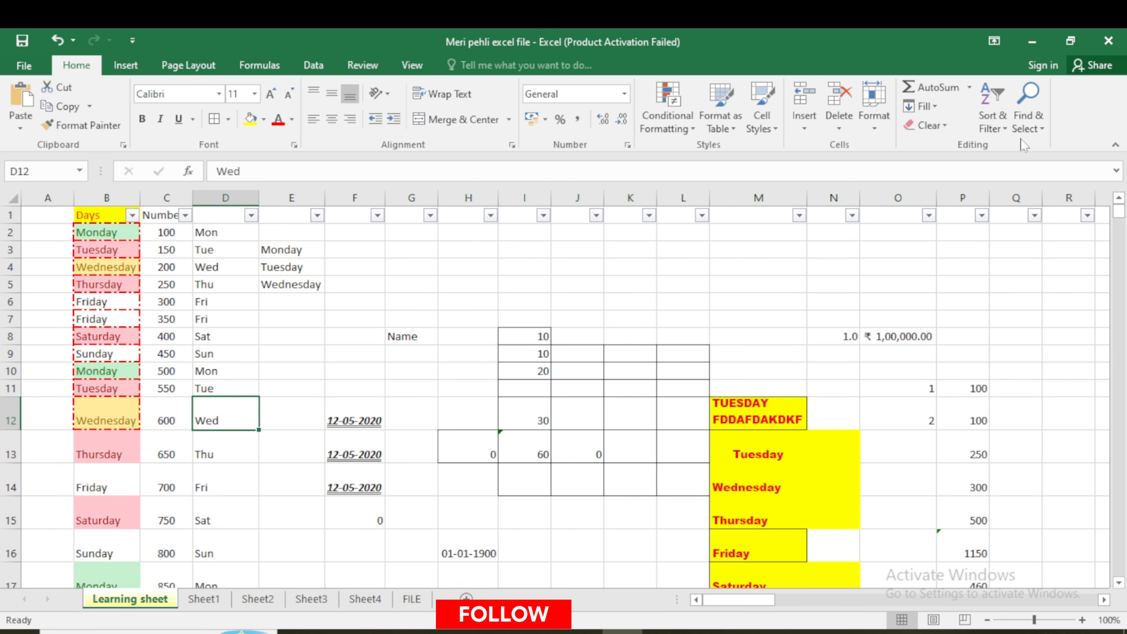
pyautogui.click(1027, 118)
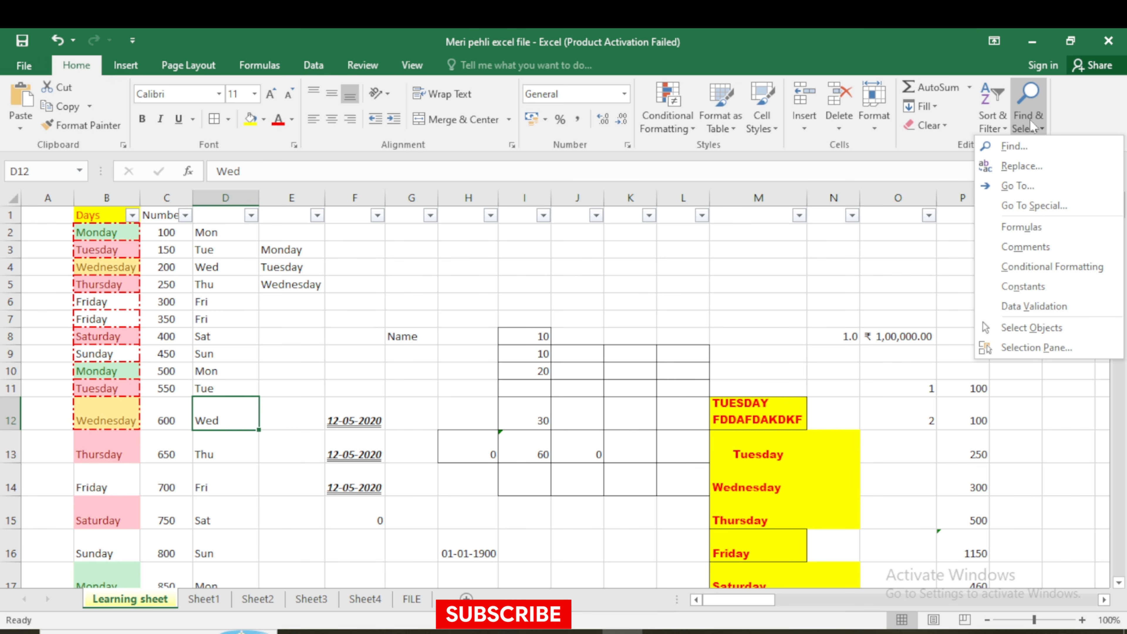
pyautogui.click(1021, 150)
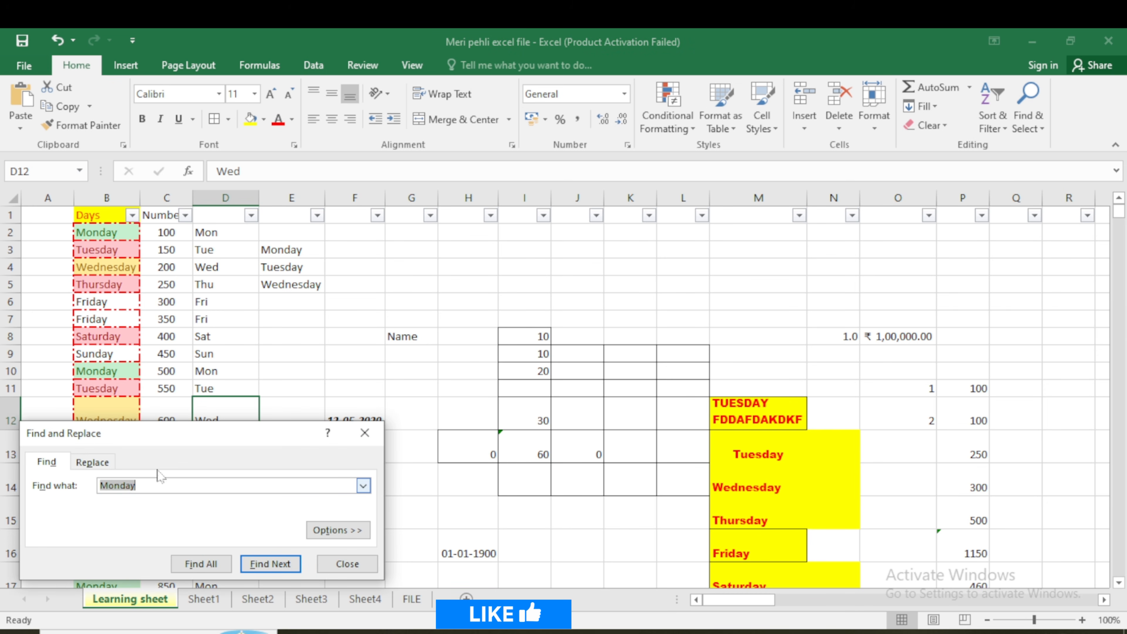
pyautogui.click(272, 569)
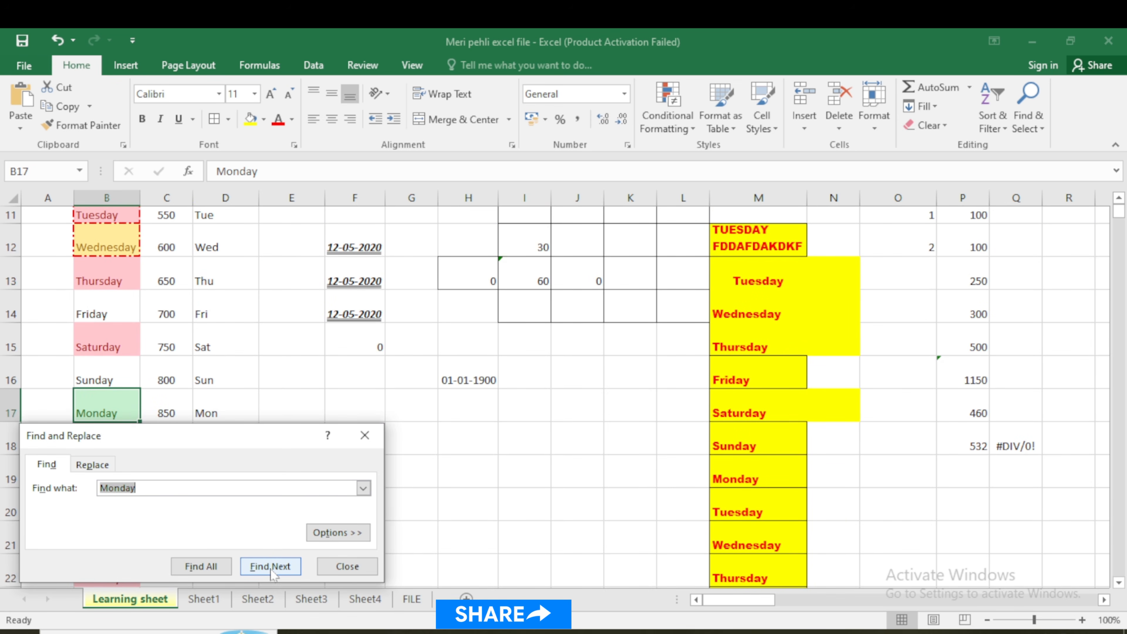
pyautogui.click(272, 568)
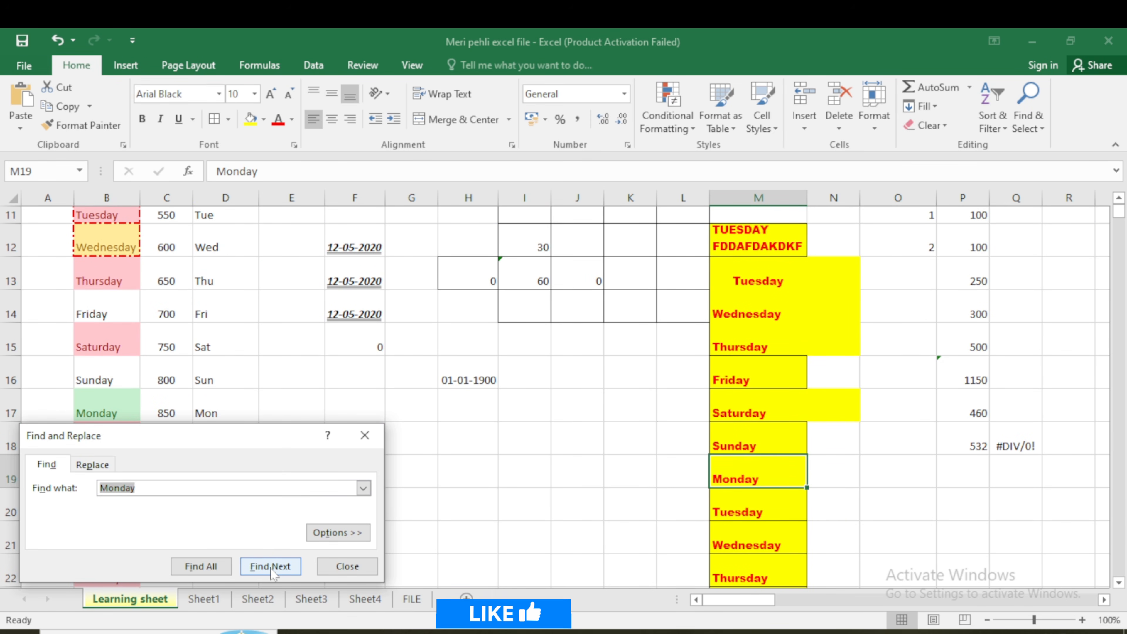
pyautogui.click(272, 569)
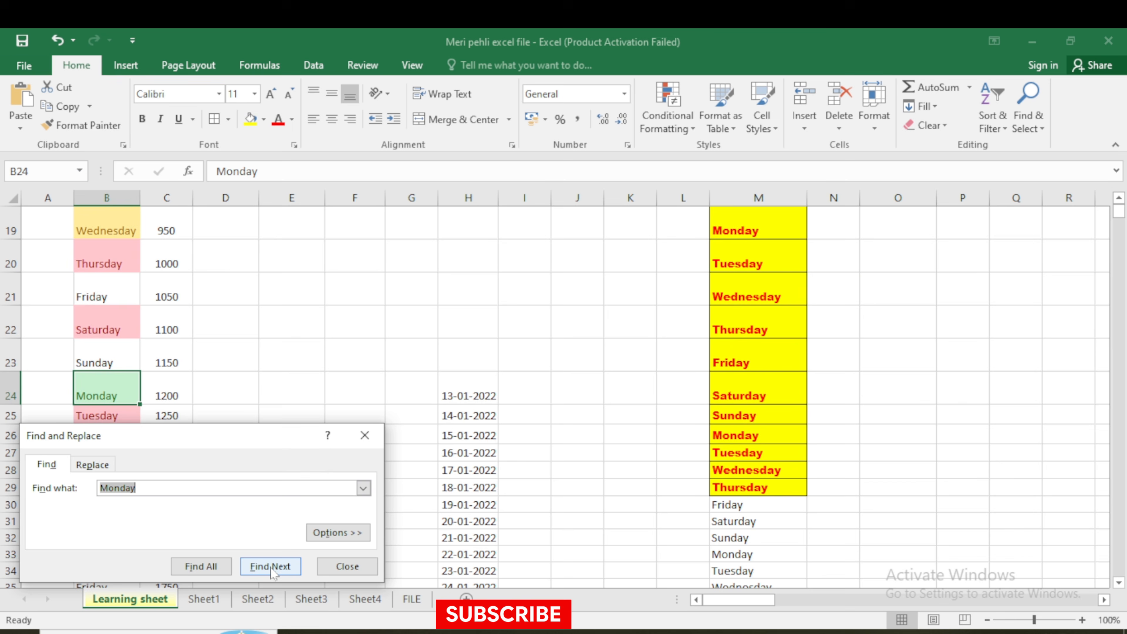
pyautogui.click(272, 569)
pyautogui.click(272, 568)
pyautogui.click(272, 490)
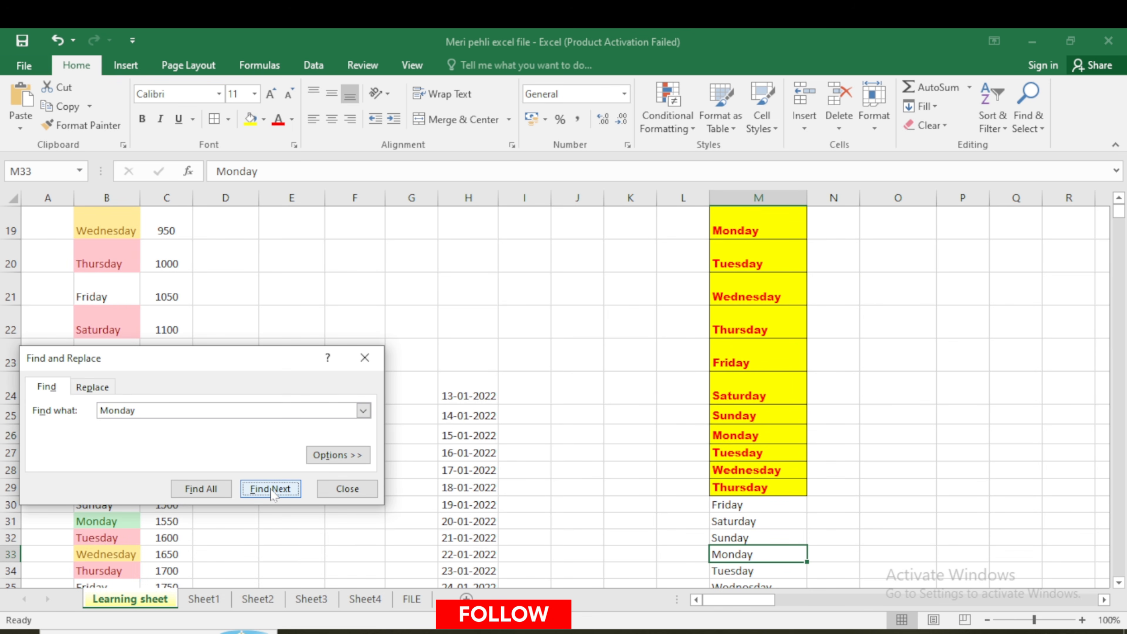
pyautogui.click(271, 489)
pyautogui.click(270, 551)
pyautogui.click(270, 551)
pyautogui.click(269, 482)
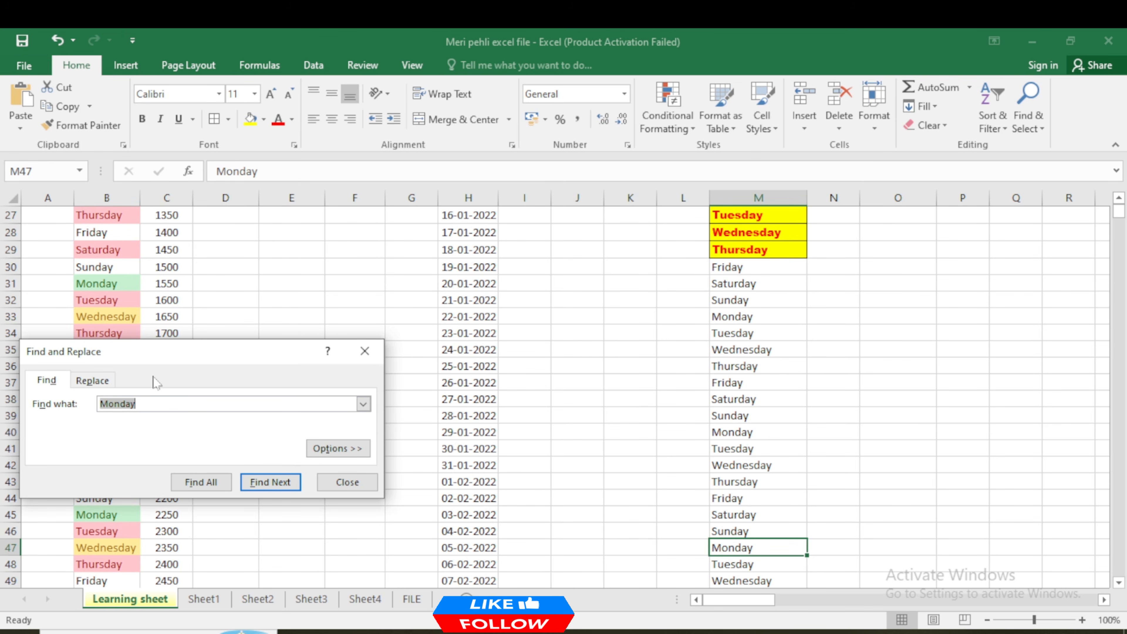
# - Search the sheet for Sunday and step through its successive matches
pyautogui.write('Su')
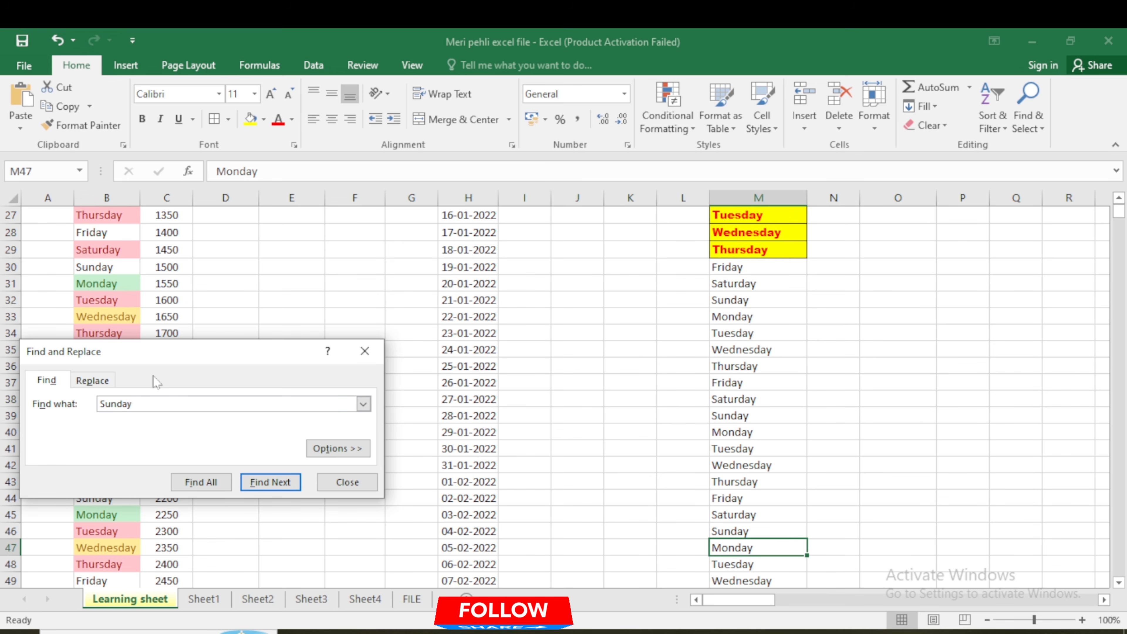
pyautogui.press('Return')
pyautogui.press('Return')
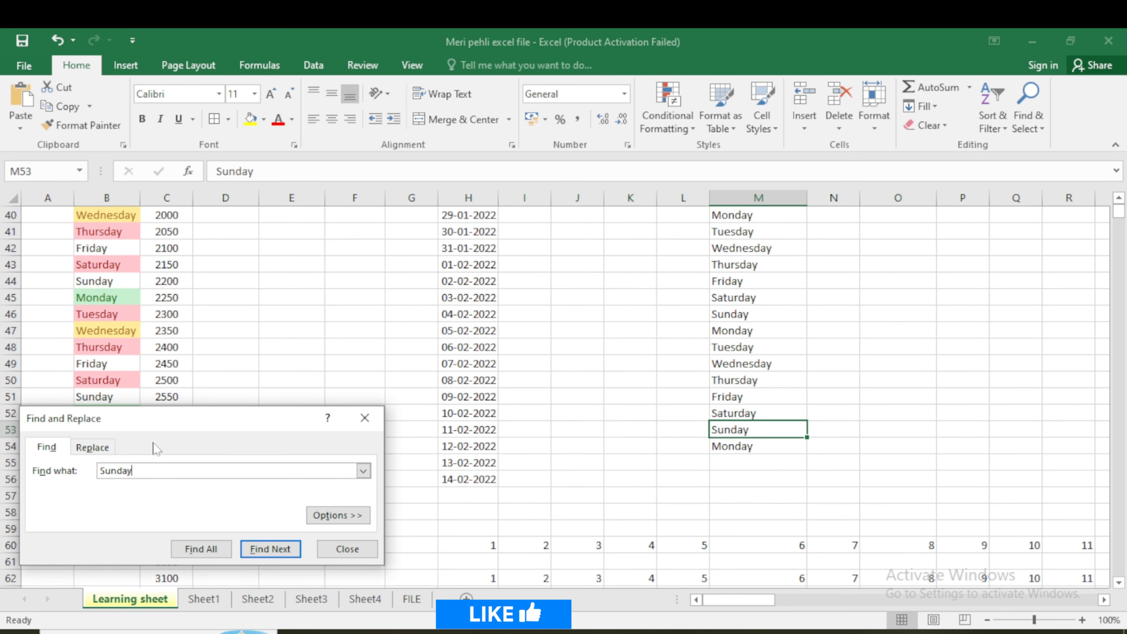
pyautogui.press('Return')
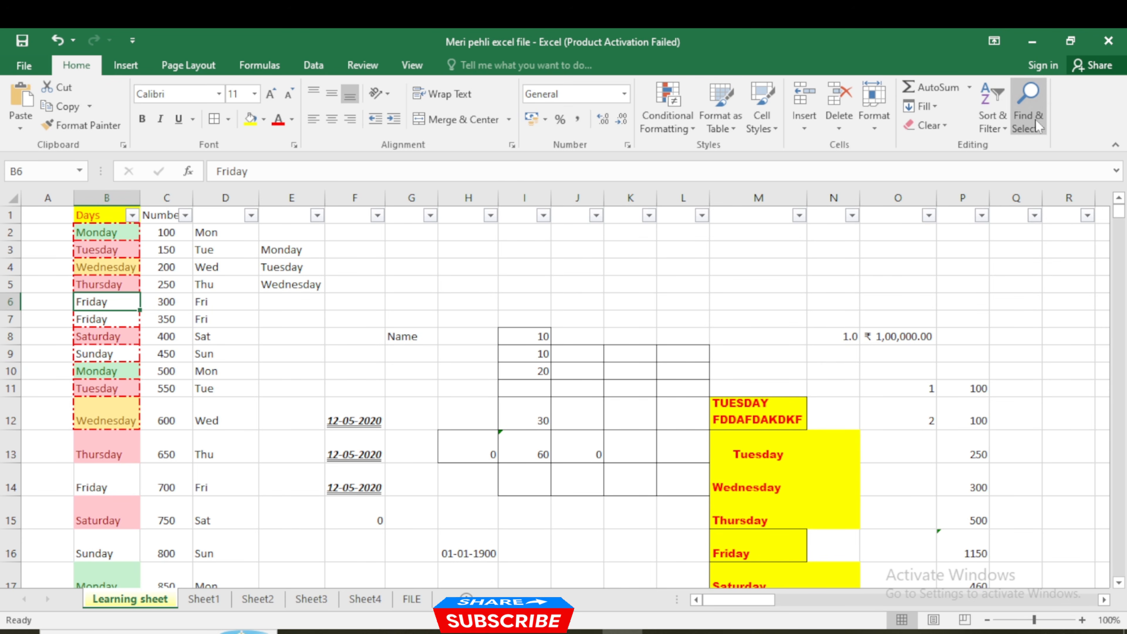
# - Replace every Friday with Sunday throughout the Days column
pyautogui.click(1036, 119)
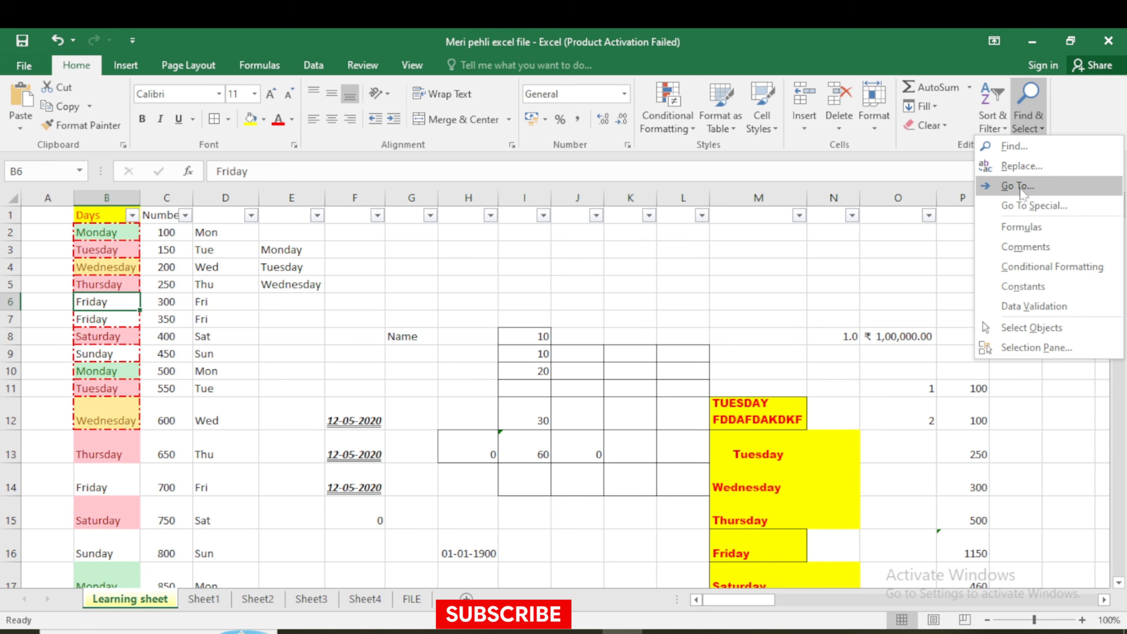
pyautogui.click(685, 277)
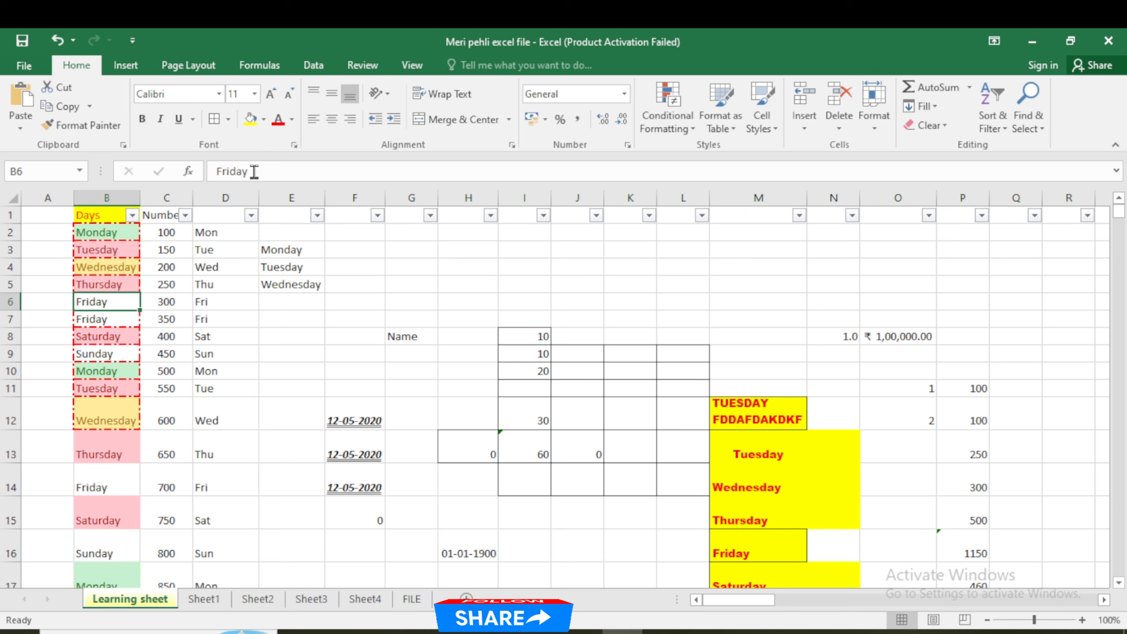
pyautogui.click(112, 199)
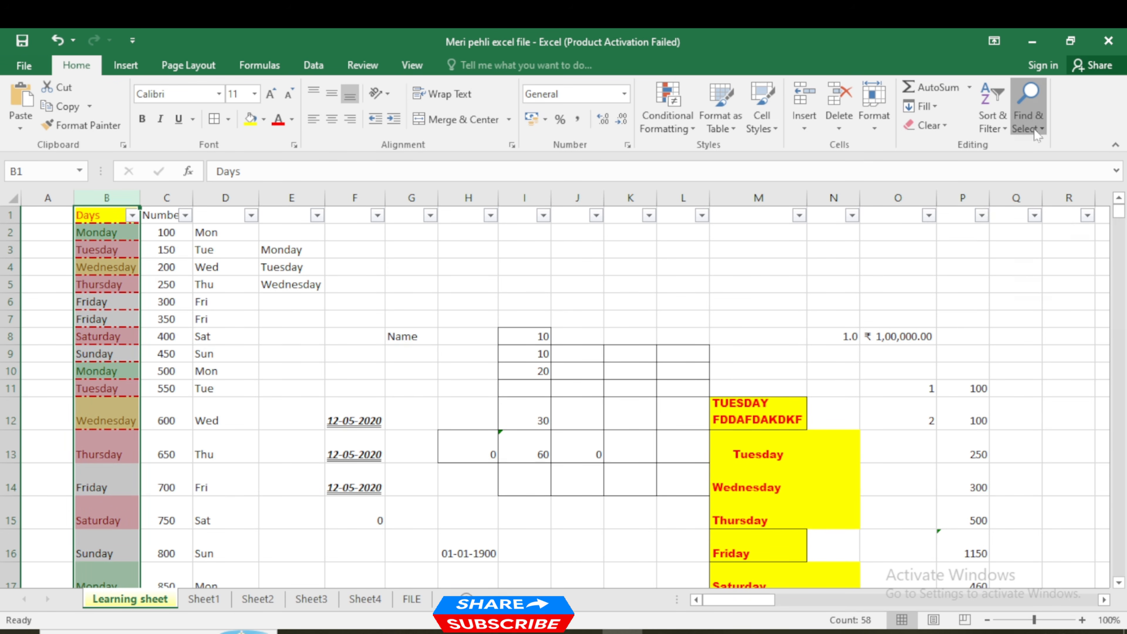
pyautogui.click(1028, 116)
pyautogui.click(1019, 165)
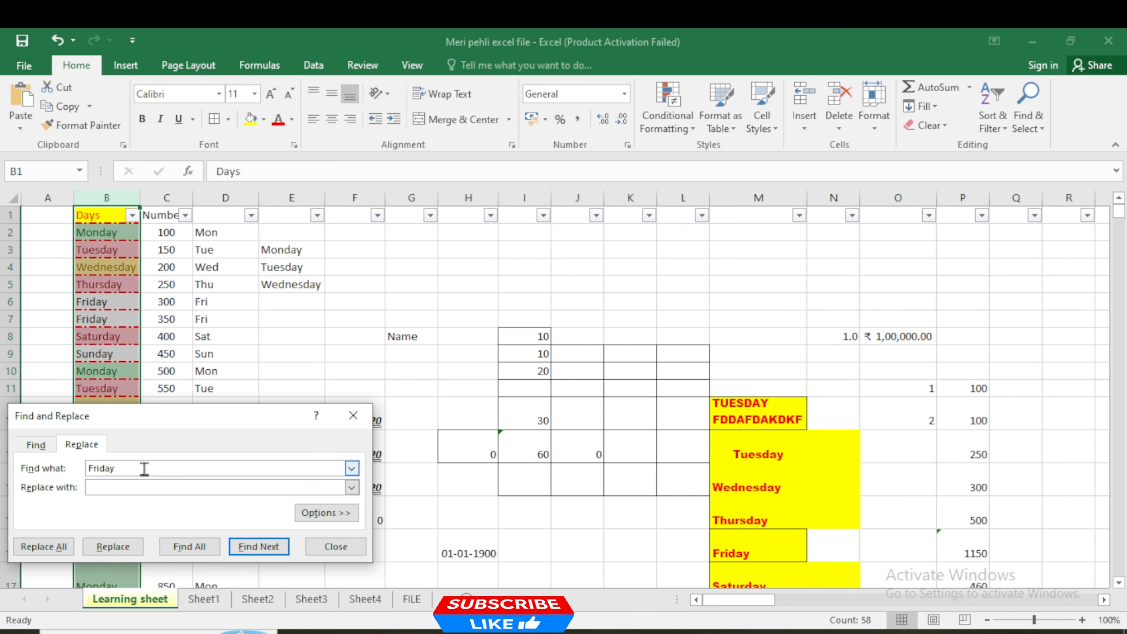
pyautogui.click(118, 487)
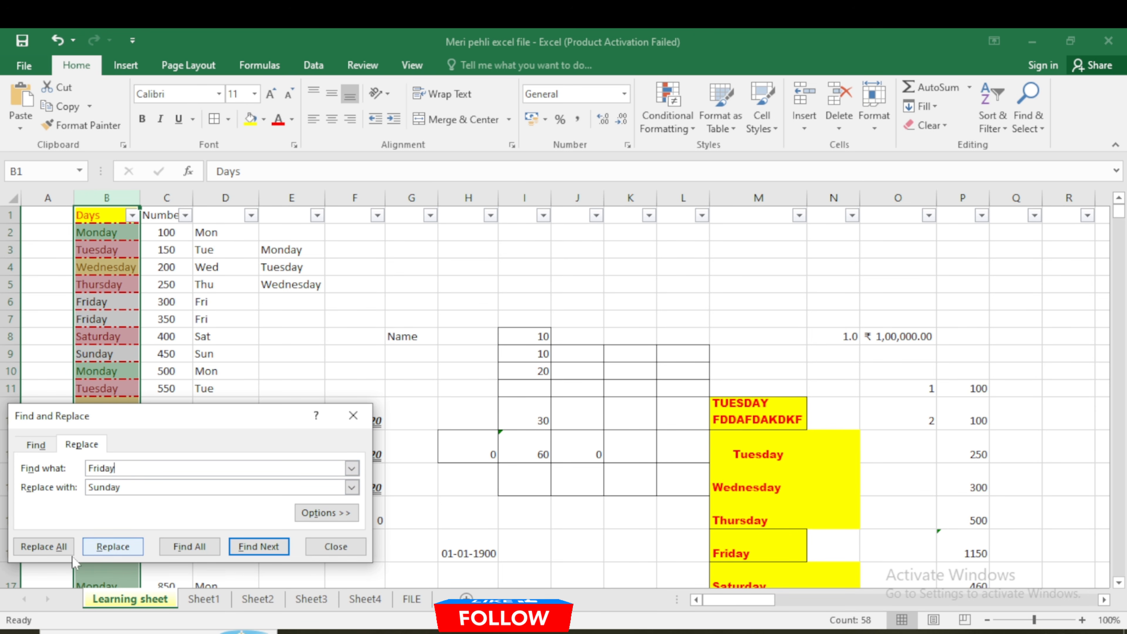
pyautogui.click(44, 547)
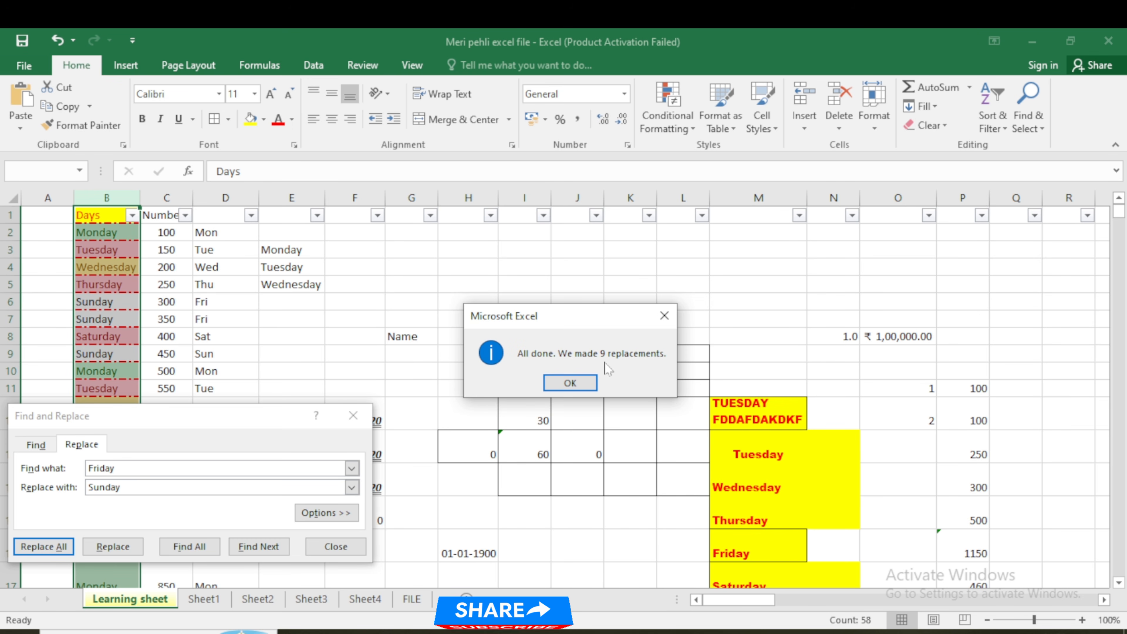
pyautogui.click(571, 382)
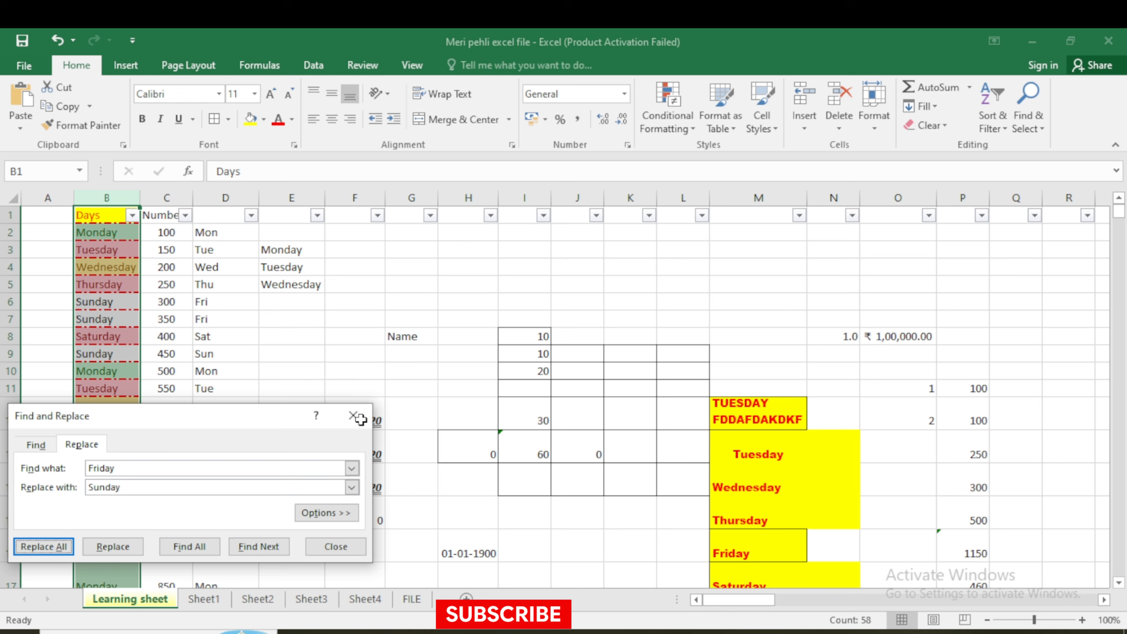
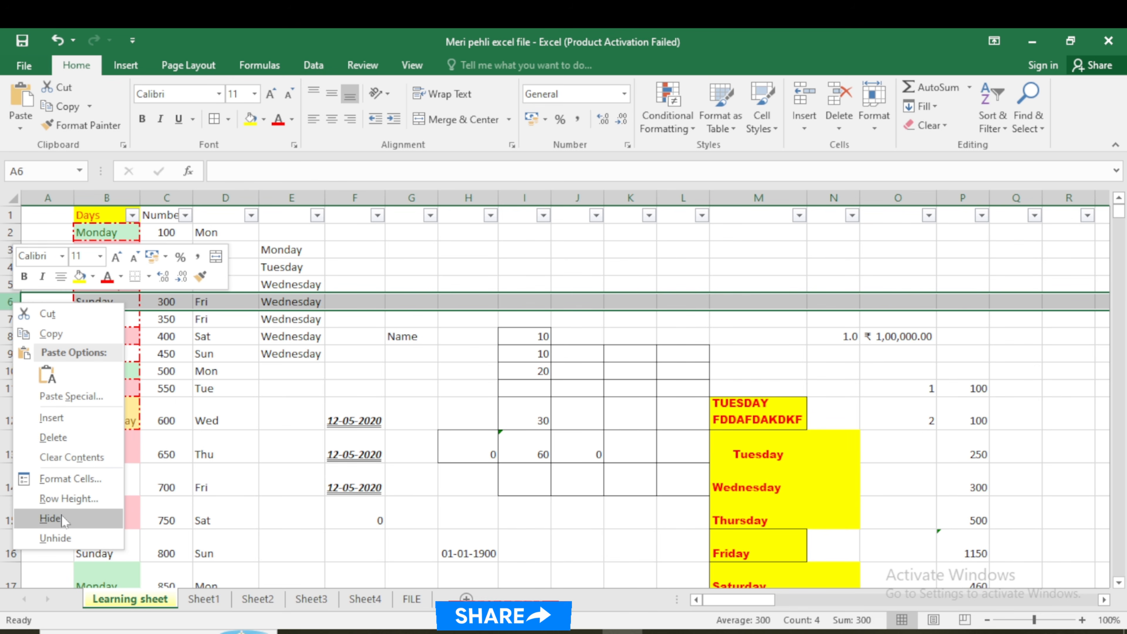
# - Hide row 6 and unhide it again from the selection of rows 5 and 7
pyautogui.click(51, 518)
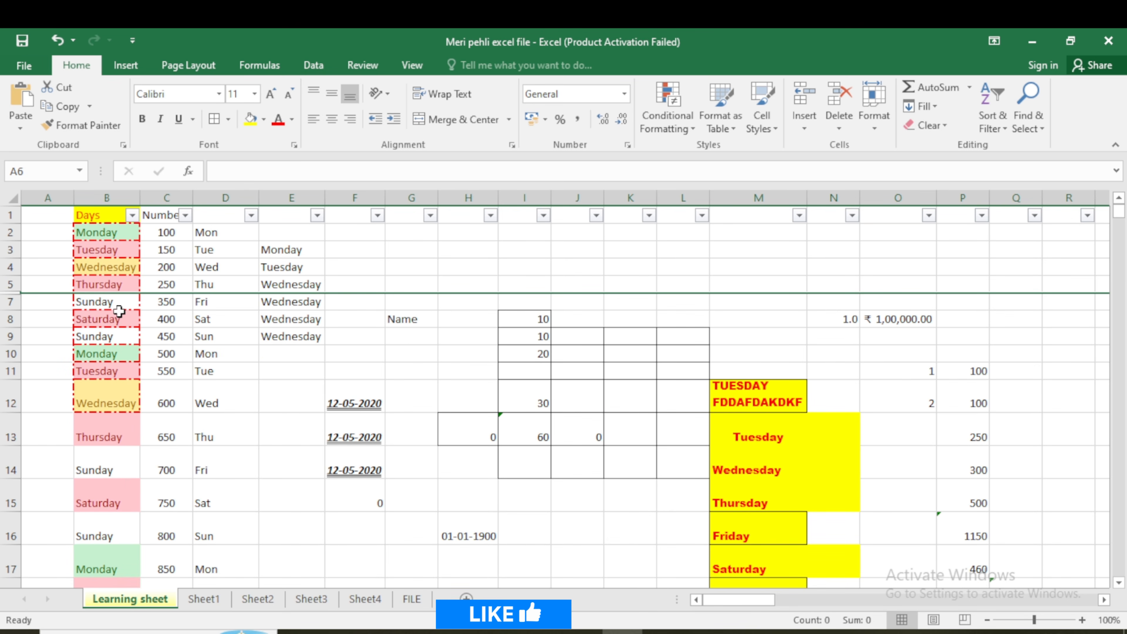
pyautogui.click(14, 284)
pyautogui.moveTo(14, 285); pyautogui.dragTo(17, 297)
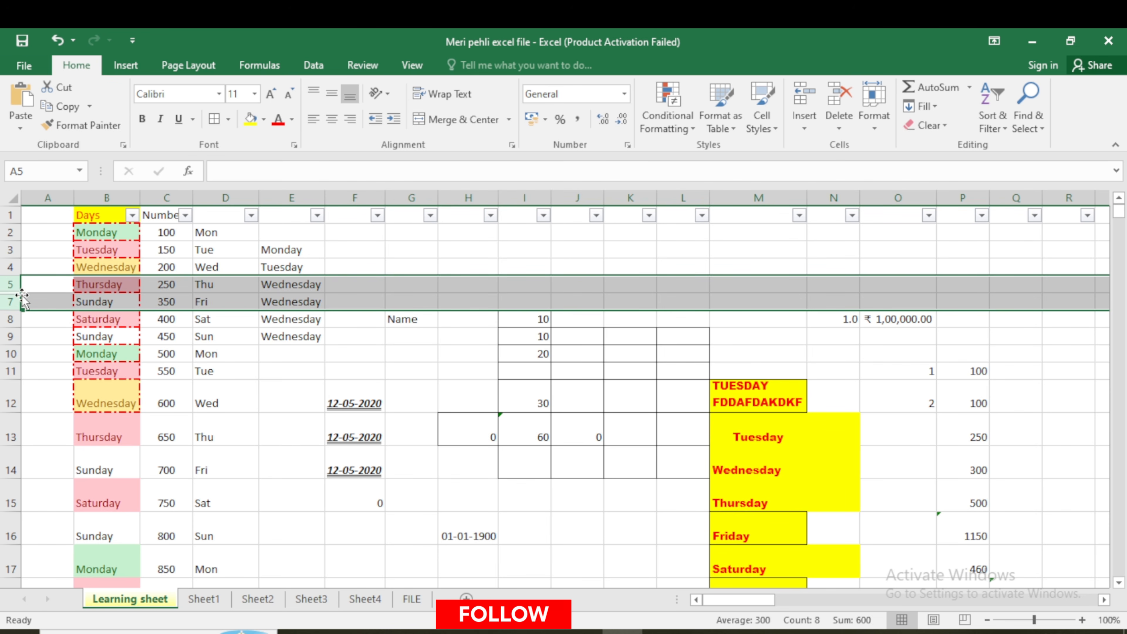
pyautogui.rightClick(12, 301)
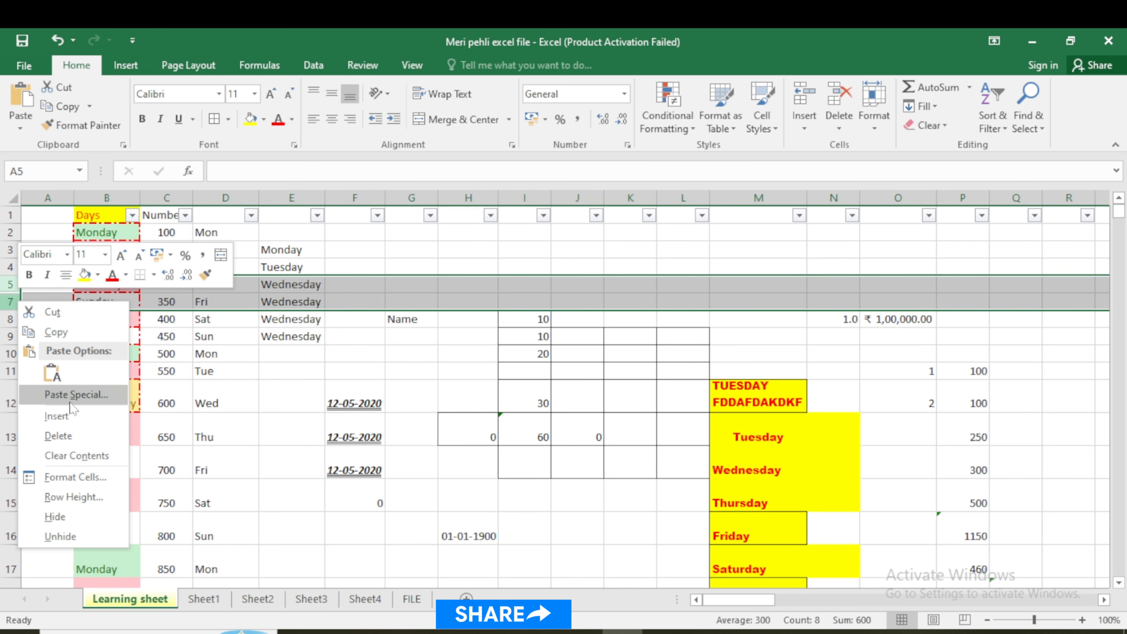
pyautogui.click(58, 535)
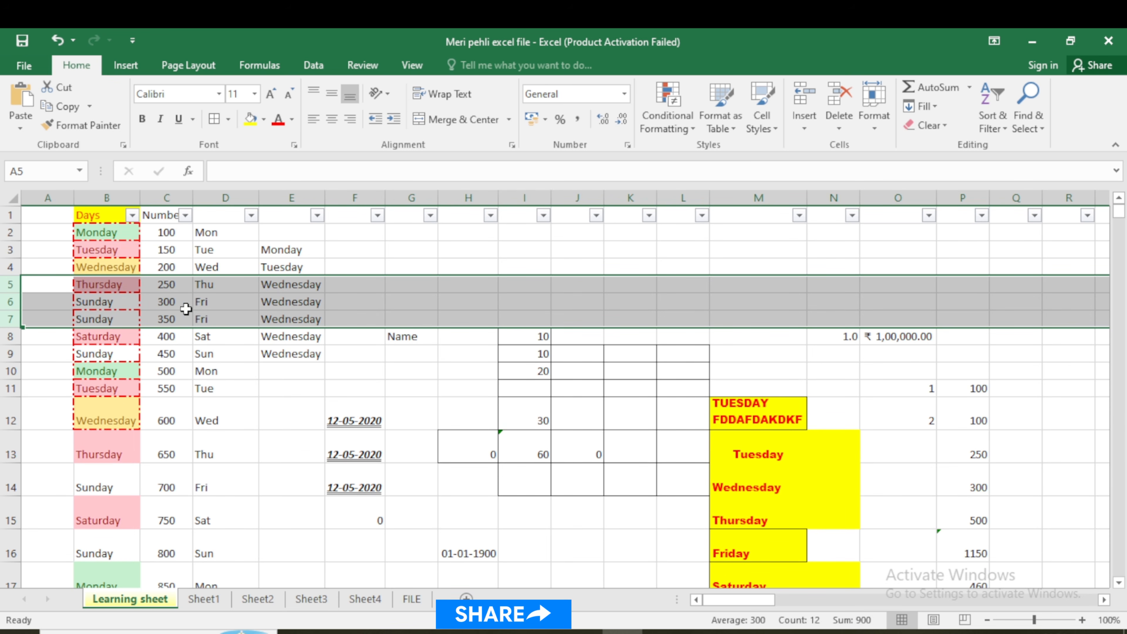
# - Hide row 6 of the Learning sheet
pyautogui.click(172, 304)
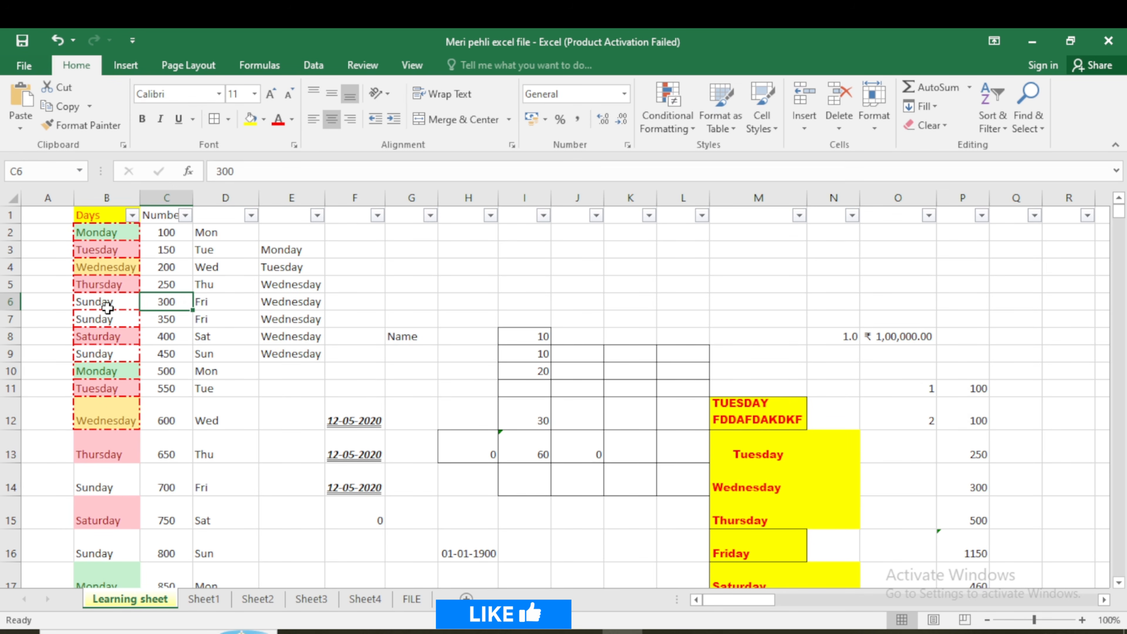
pyautogui.click(127, 306)
pyautogui.click(161, 307)
pyautogui.click(201, 306)
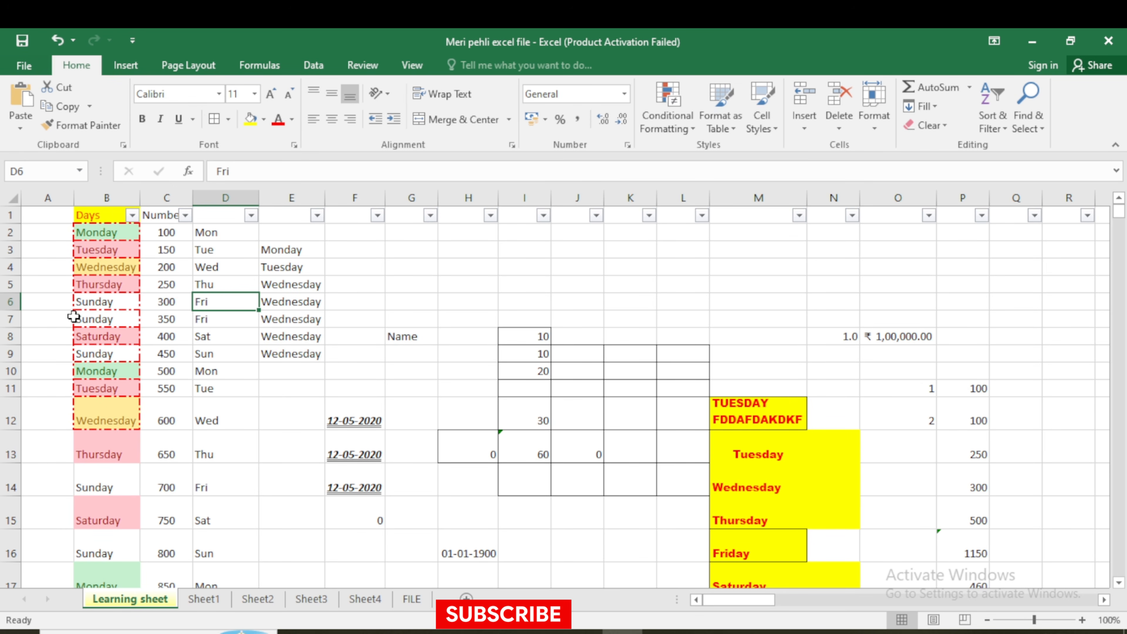
pyautogui.click(10, 302)
pyautogui.rightClick(9, 303)
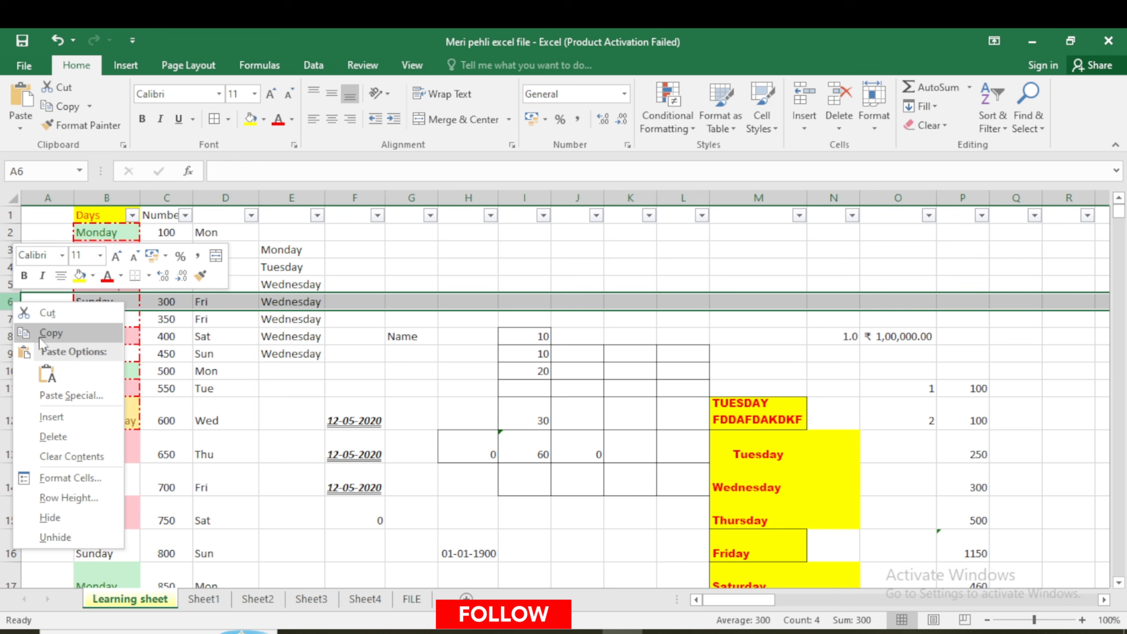
pyautogui.click(49, 517)
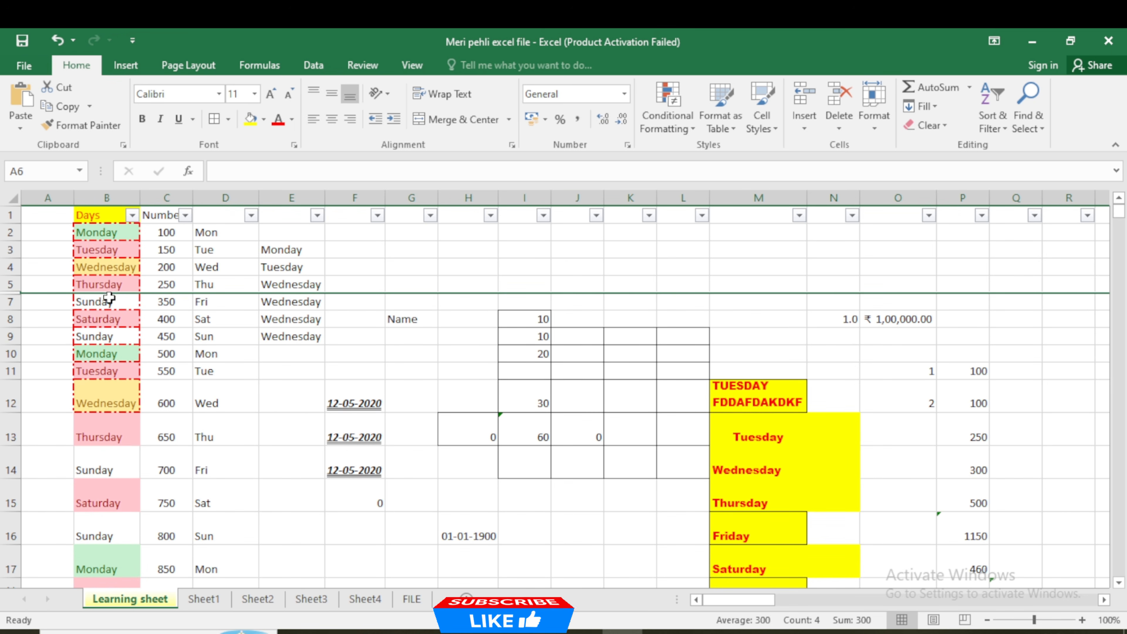
# - Select only the visible cells in range B5:D7 using Go To Special
pyautogui.moveTo(95, 288); pyautogui.dragTo(203, 300)
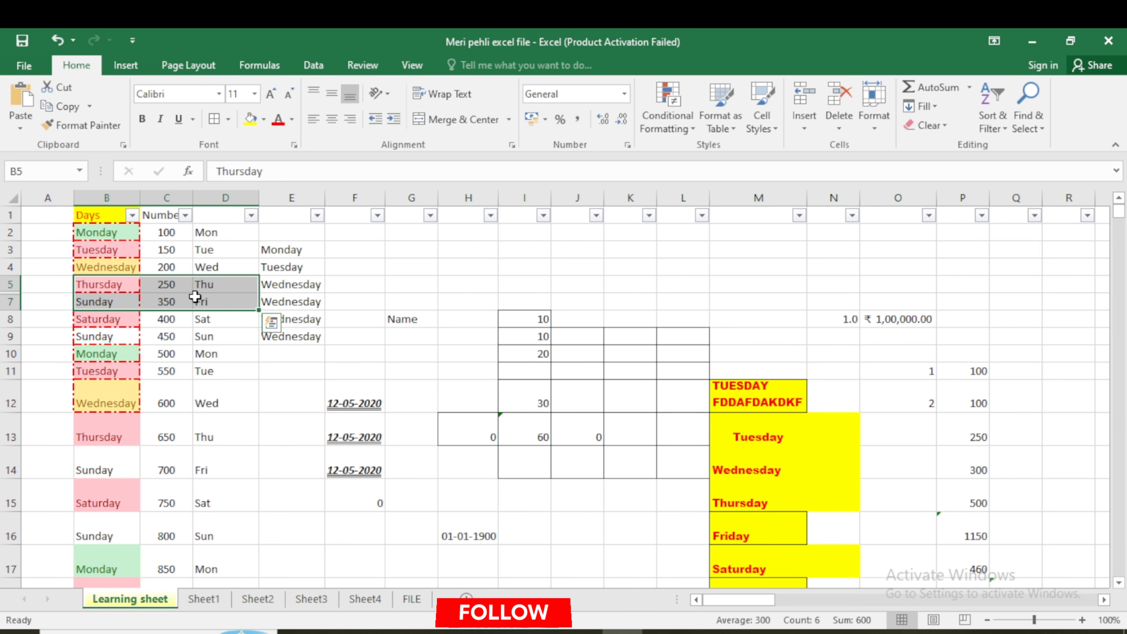
pyautogui.click(1028, 105)
pyautogui.click(1018, 183)
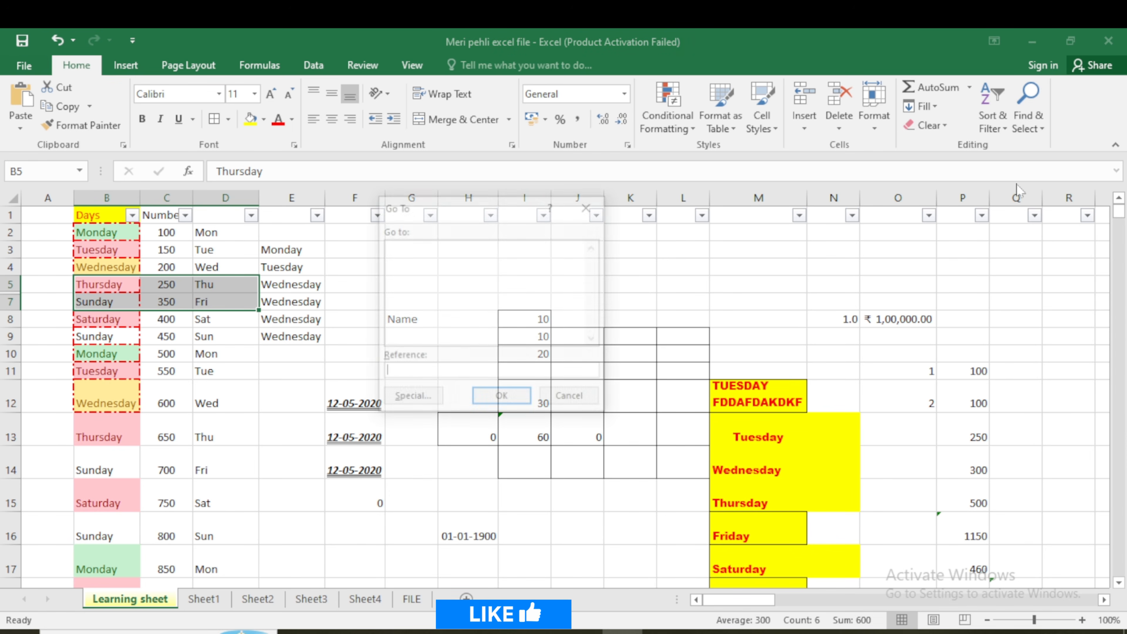
pyautogui.click(413, 396)
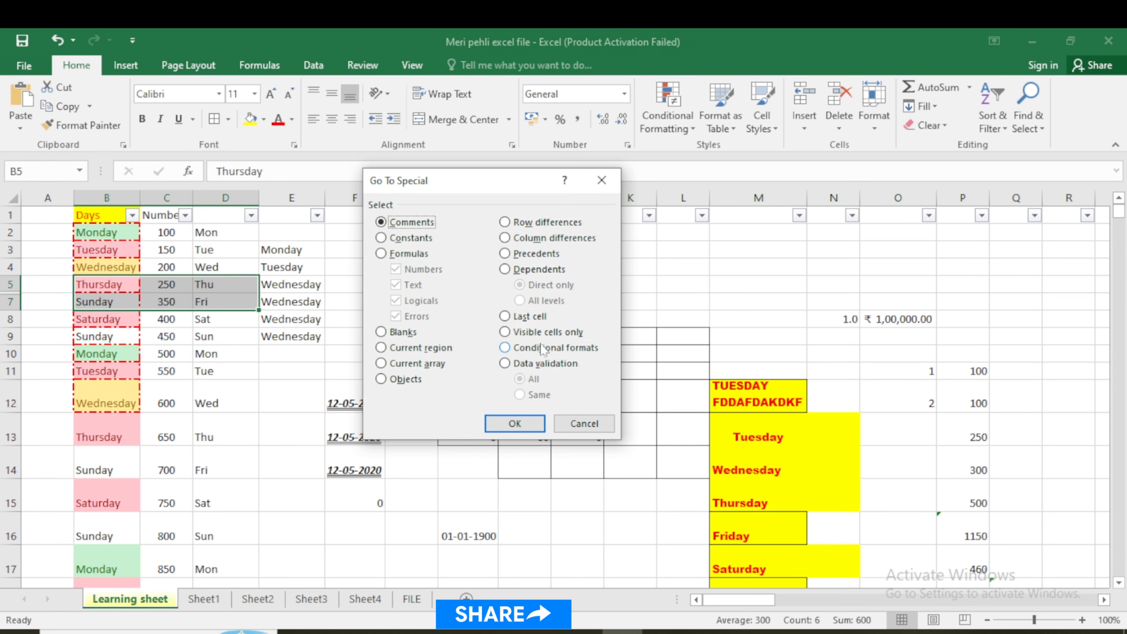
pyautogui.click(524, 332)
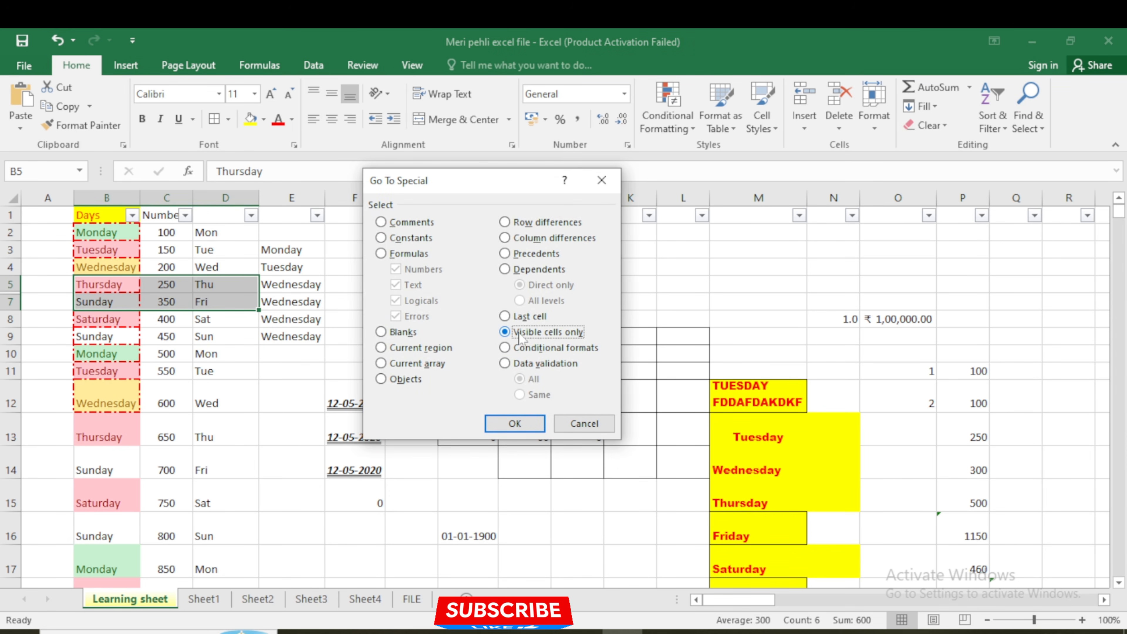
pyautogui.click(514, 423)
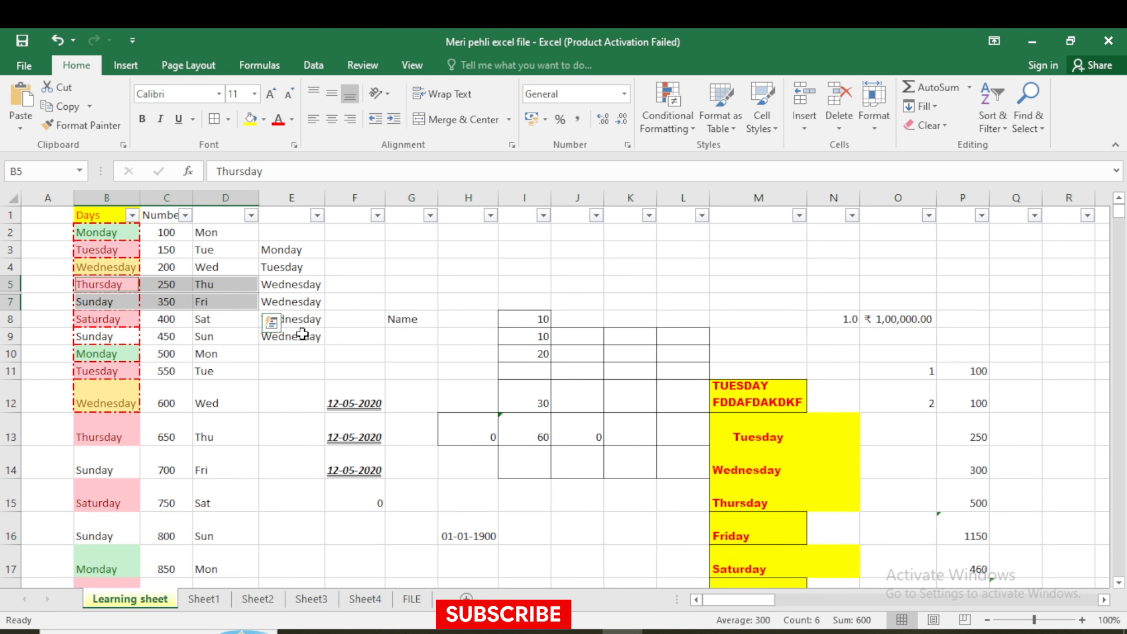
# - Copy the selected visible cells and paste them starting at cell I4
pyautogui.hotkey('ctrl', 'c')
pyautogui.click(532, 267)
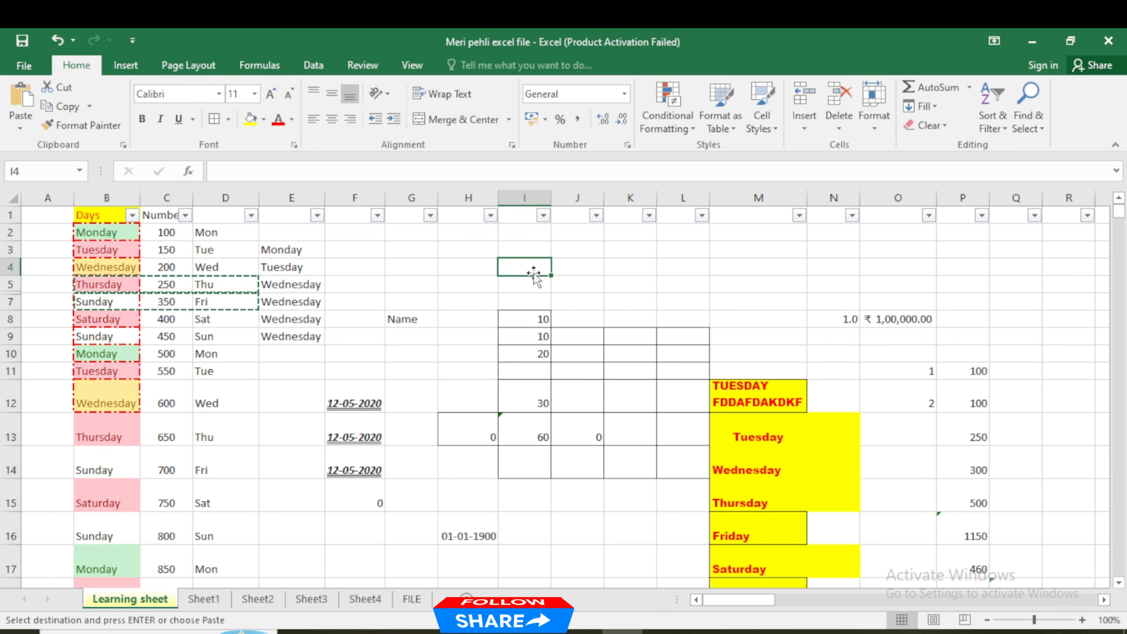
pyautogui.hotkey('ctrl', 'v')
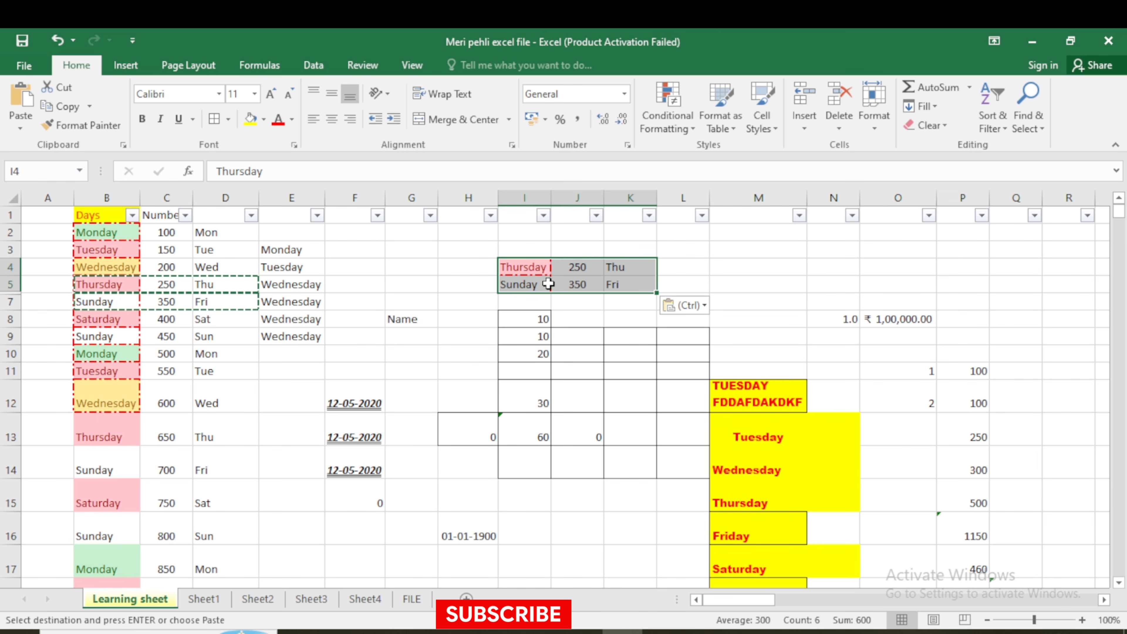
pyautogui.click(118, 285)
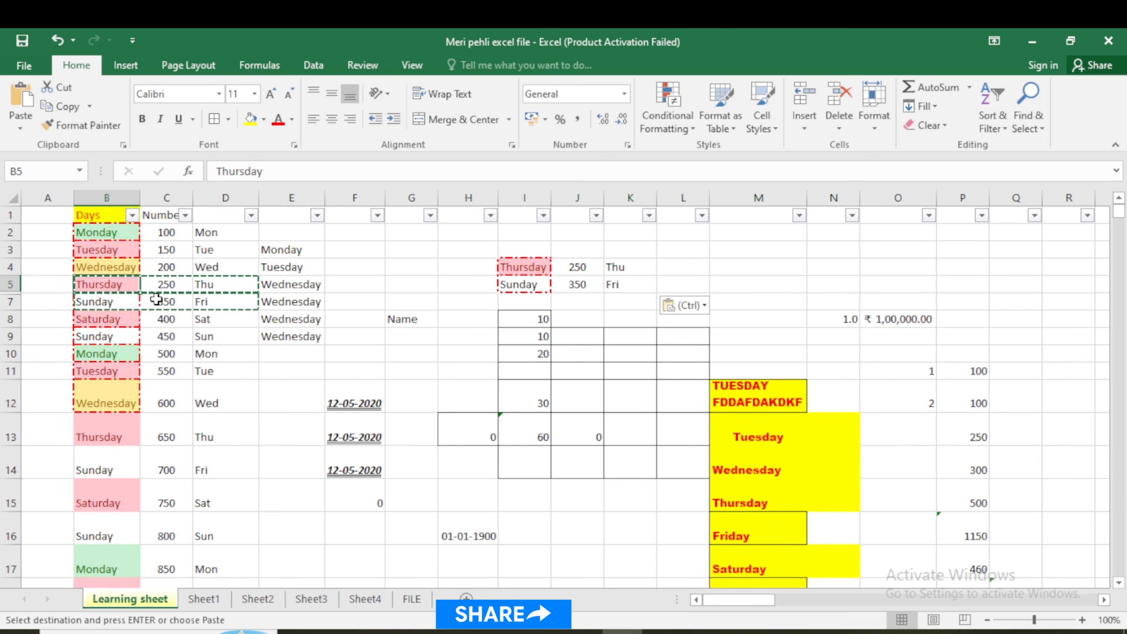
pyautogui.click(168, 361)
pyautogui.hotkey('ctrl', 'Down')
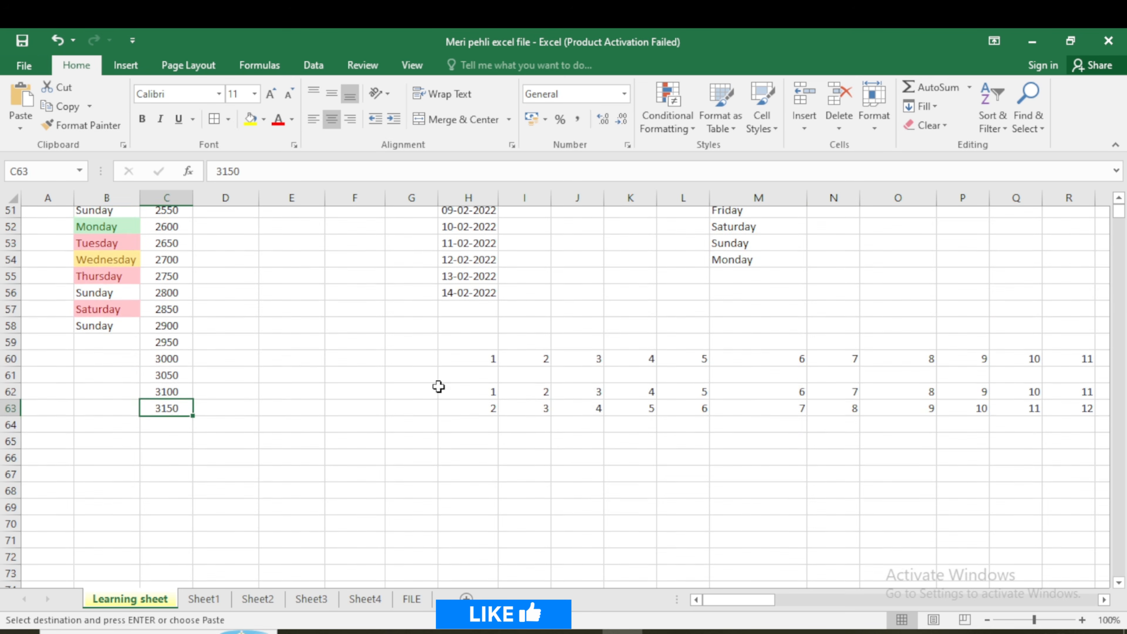
pyautogui.scroll(8, 438, 386)
pyautogui.scroll(9, 391, 384)
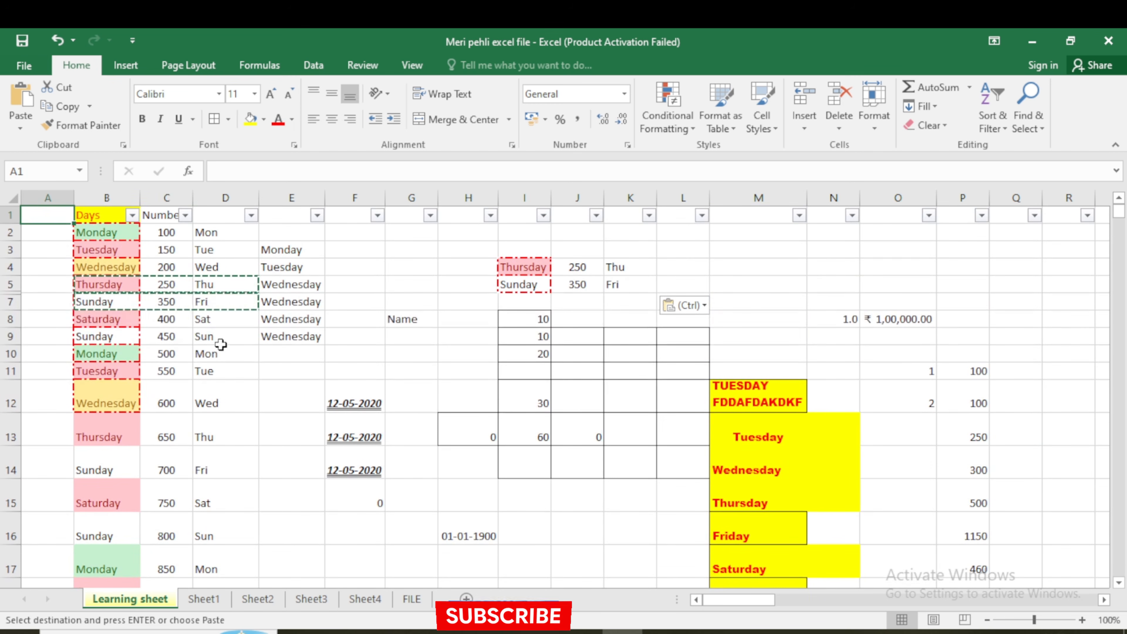
# - Copy range B5:D7 directly, without limiting it to visible cells, and paste it starting at cell L3
pyautogui.click(222, 340)
pyautogui.click(310, 357)
pyautogui.press('Escape')
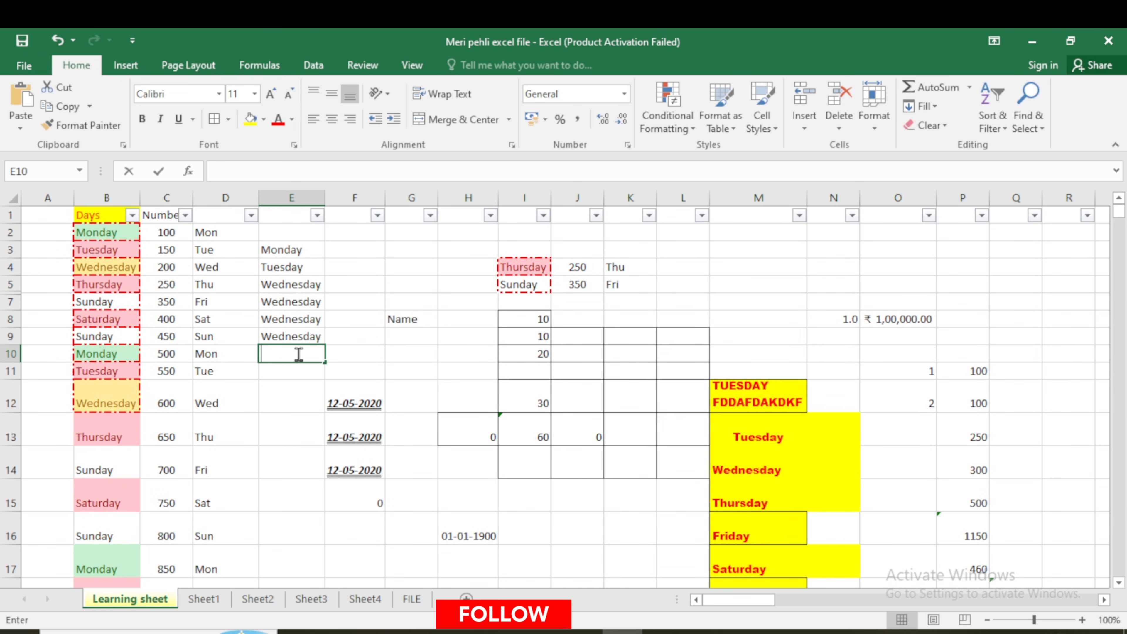
pyautogui.click(98, 284)
pyautogui.moveTo(98, 284); pyautogui.dragTo(199, 299)
pyautogui.hotkey('ctrl', 'c')
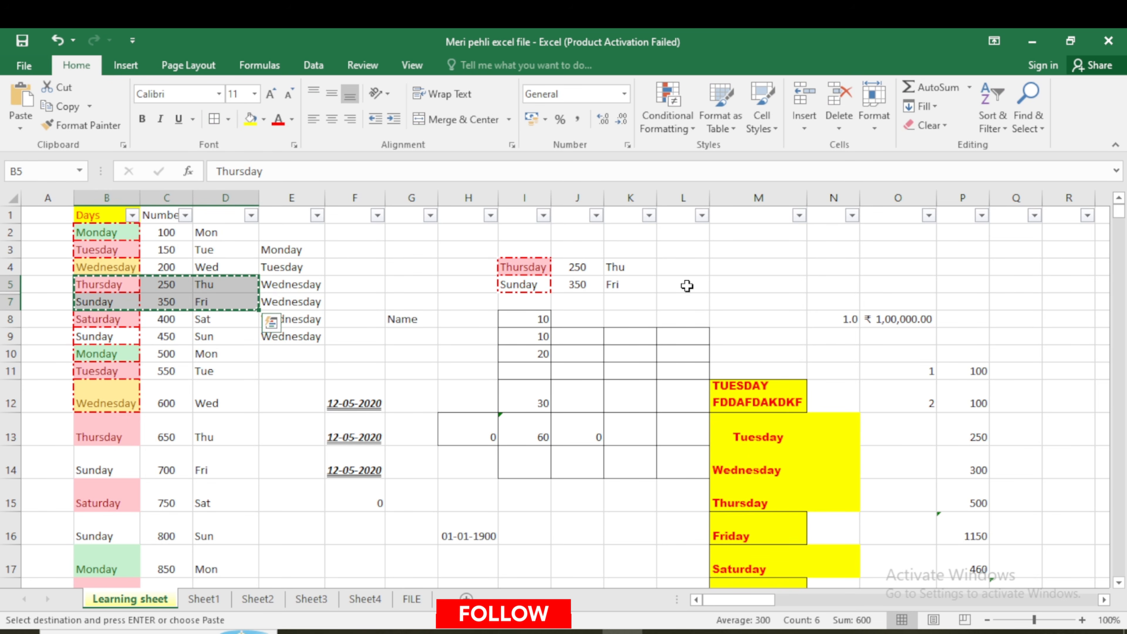
pyautogui.click(695, 245)
pyautogui.hotkey('ctrl', 'v')
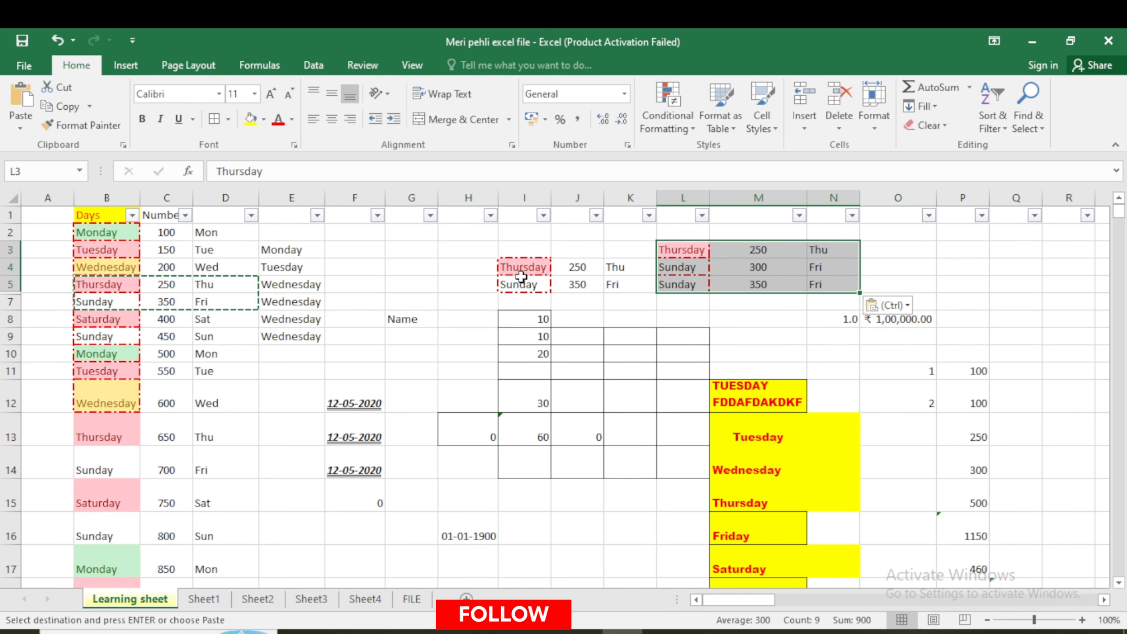
# - Review the Go To Special options reached through the Go To dialog and leave without selecting anything
pyautogui.click(1043, 119)
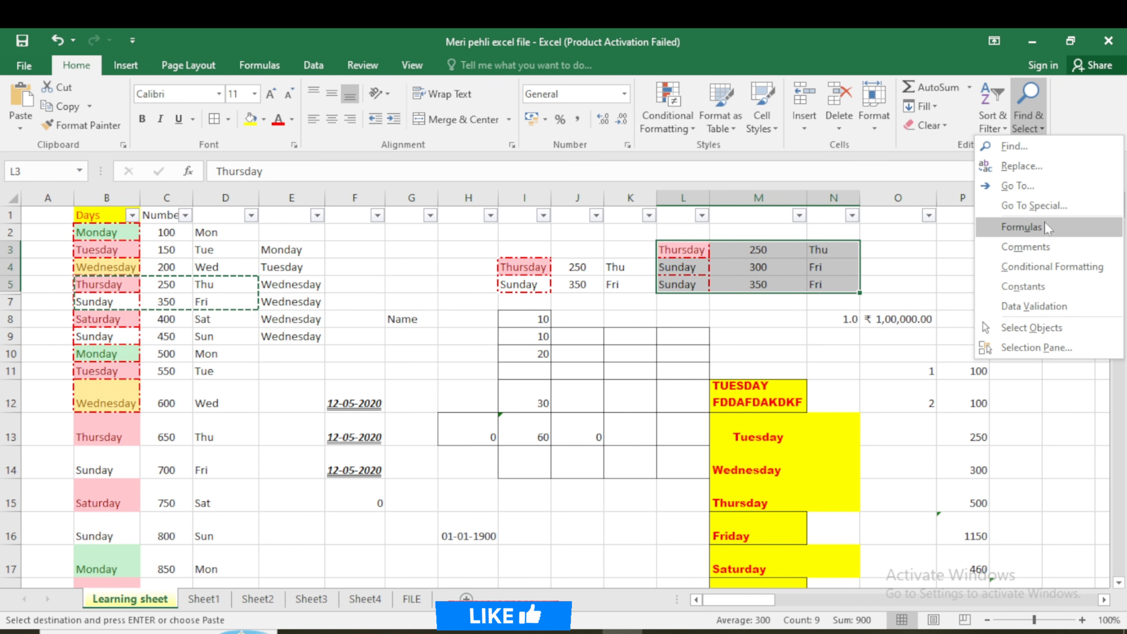
pyautogui.click(1034, 183)
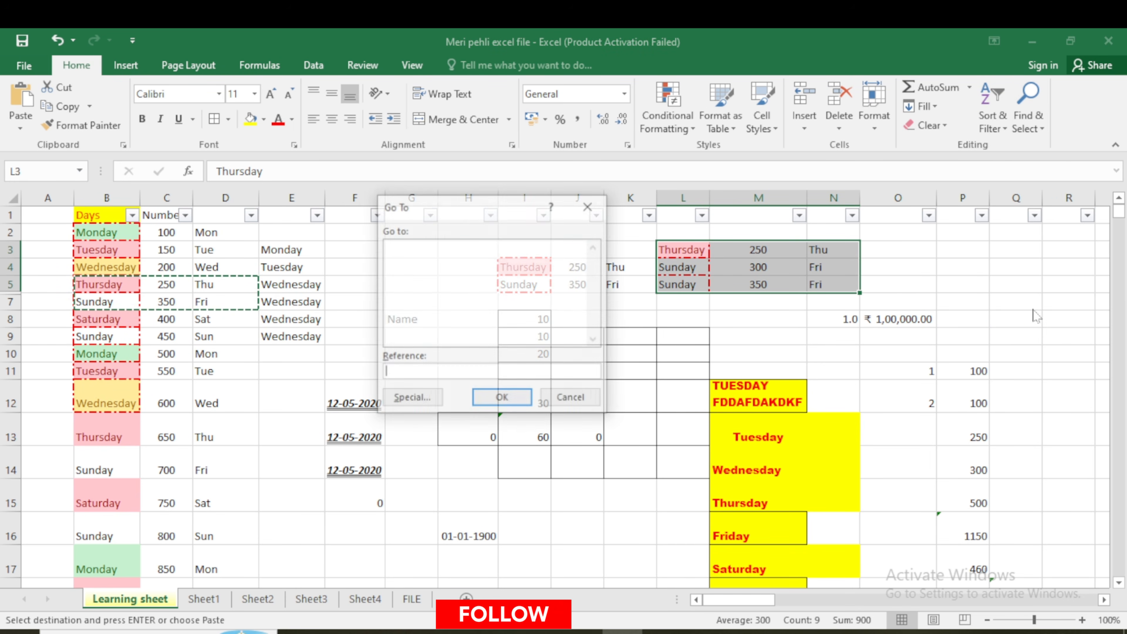
pyautogui.click(411, 398)
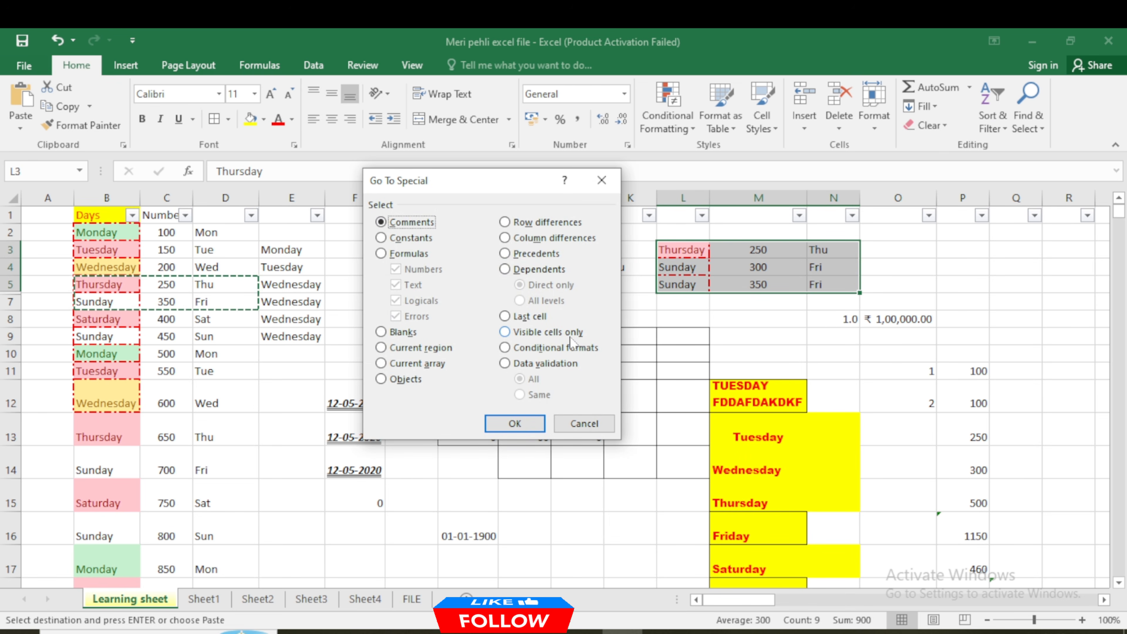
pyautogui.click(560, 422)
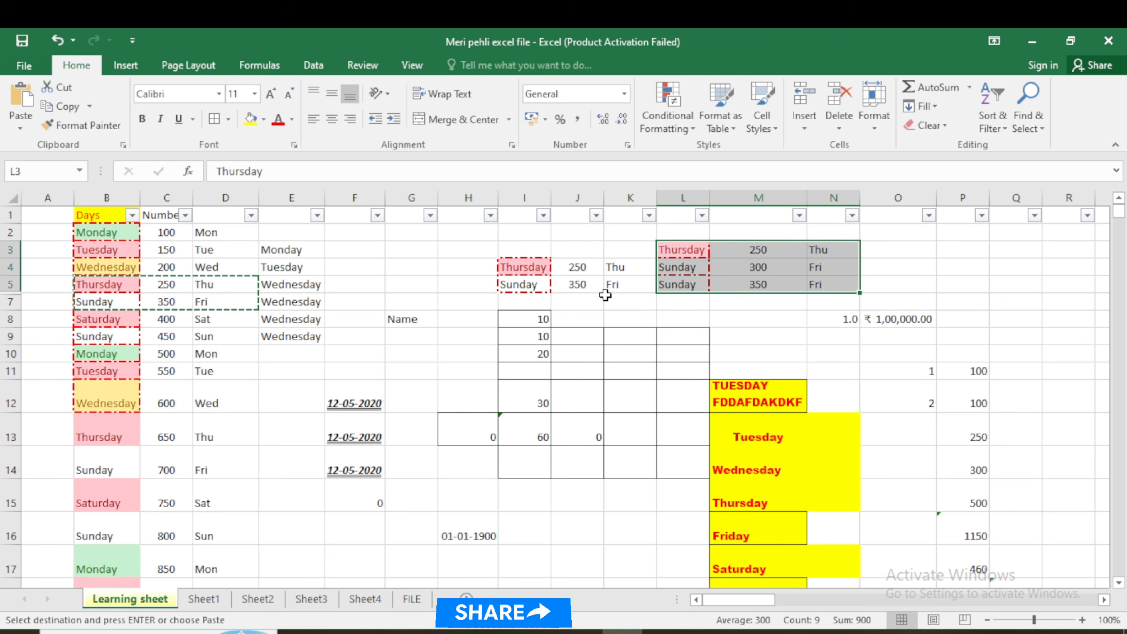
pyautogui.click(1035, 115)
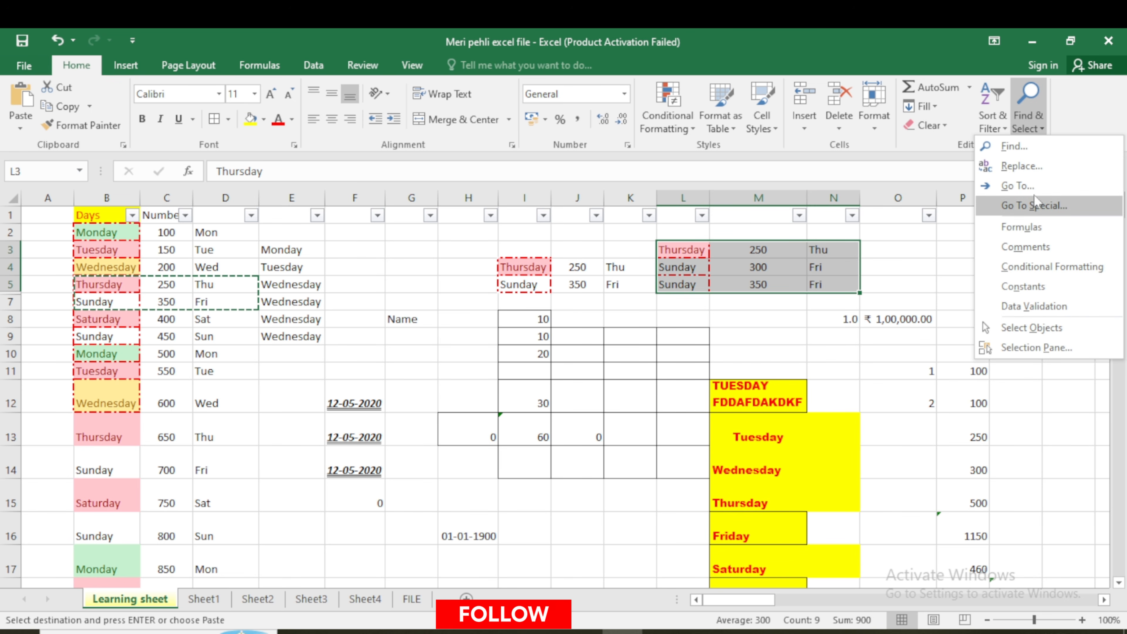
pyautogui.click(1032, 185)
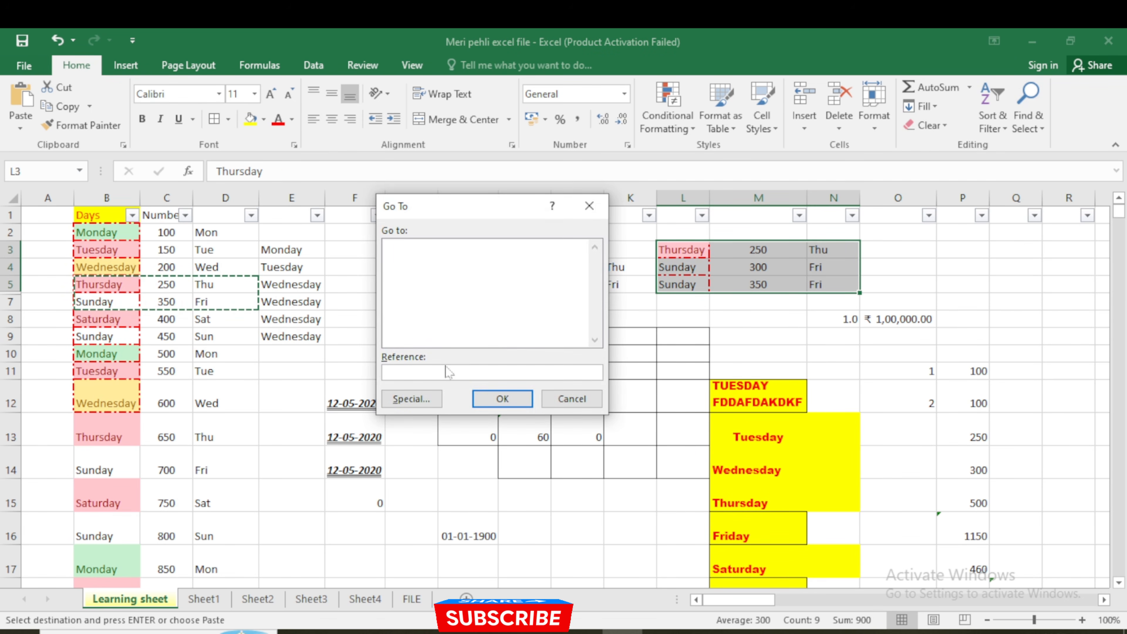
pyautogui.click(411, 398)
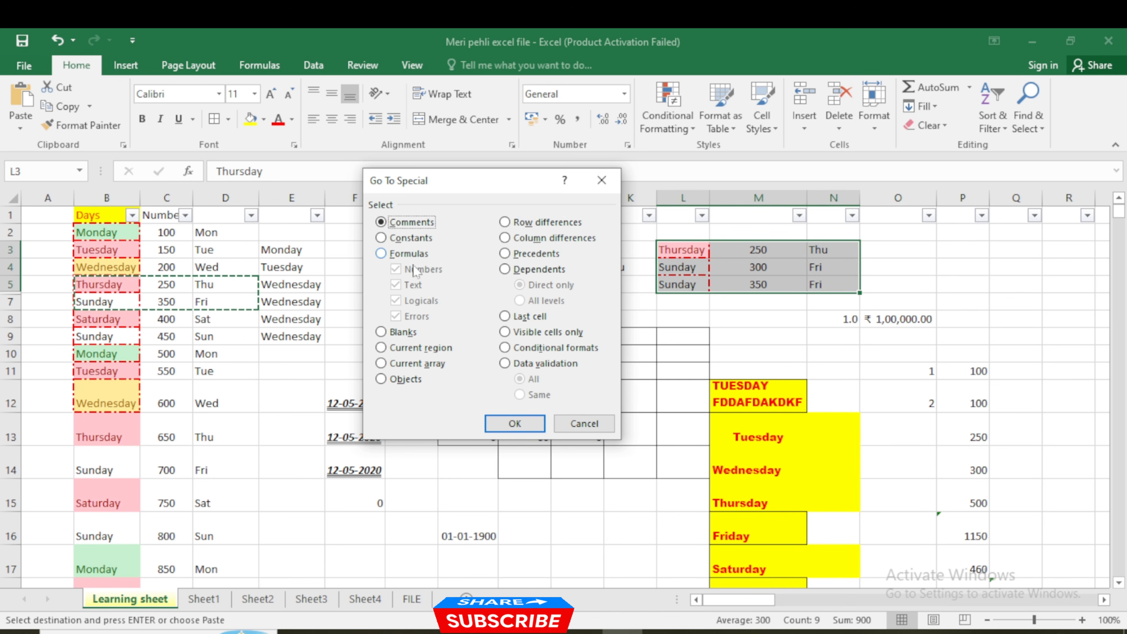
pyautogui.click(576, 423)
# - Select all cells containing formulas on the Learning sheet, and clear the selection by selecting cell L8
pyautogui.click(1032, 122)
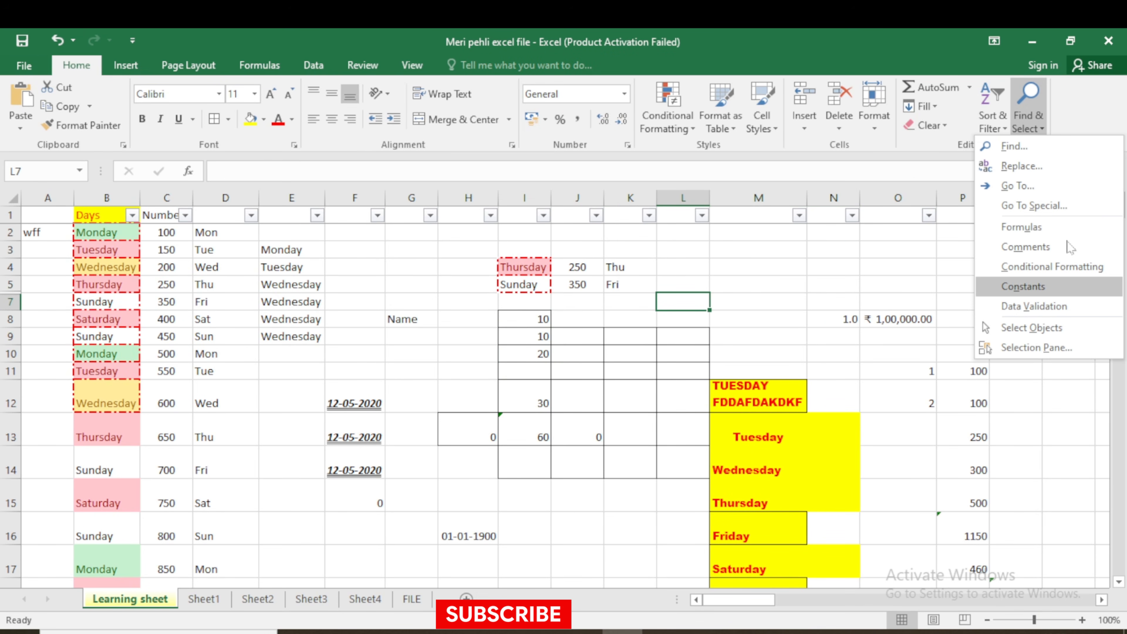
pyautogui.click(1024, 231)
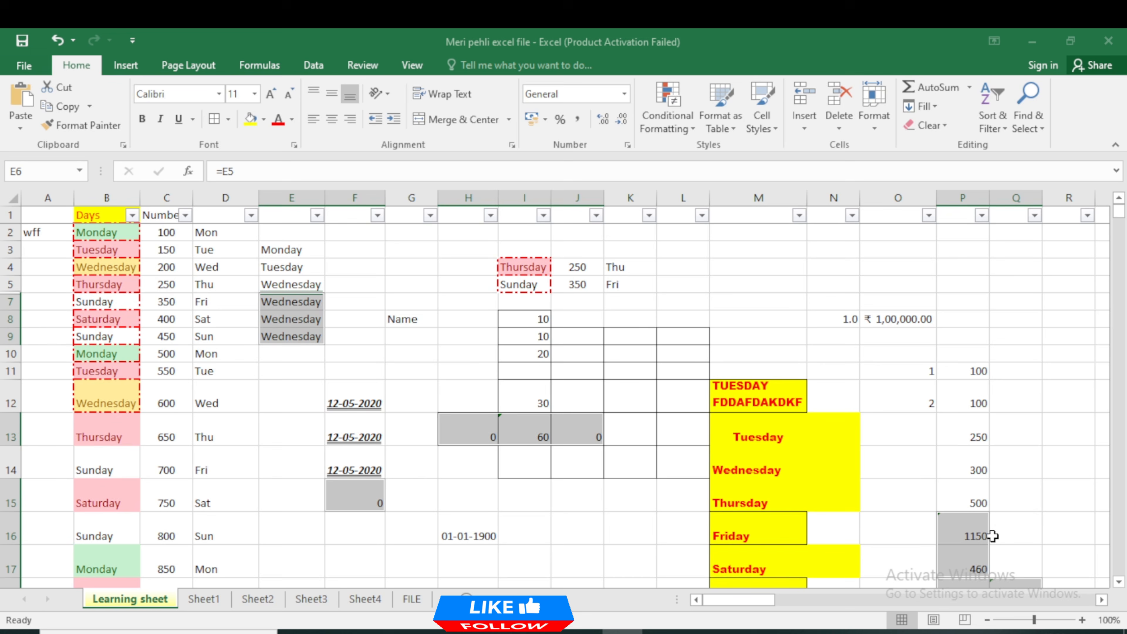
pyautogui.click(679, 318)
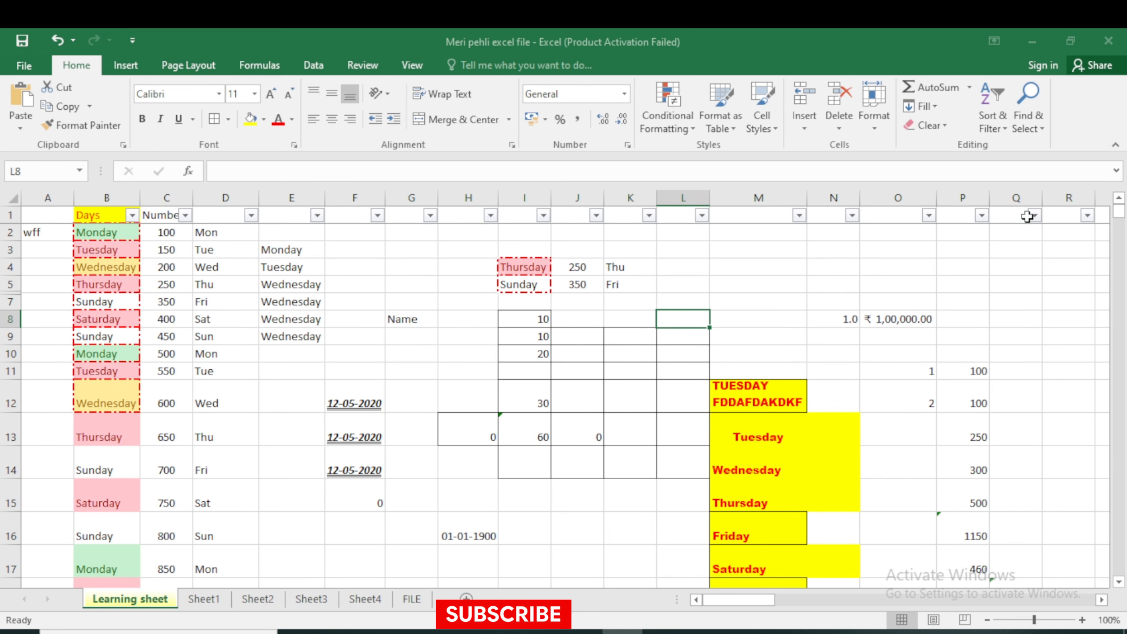
# - Search the Learning sheet for cells that have comments
pyautogui.click(1043, 123)
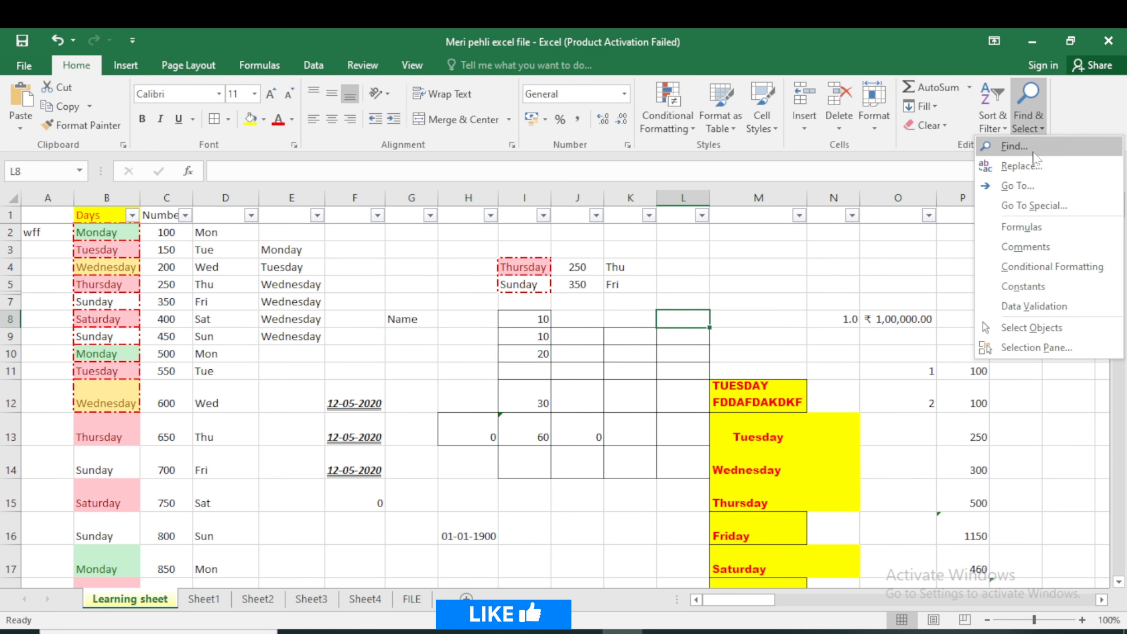
pyautogui.click(1023, 252)
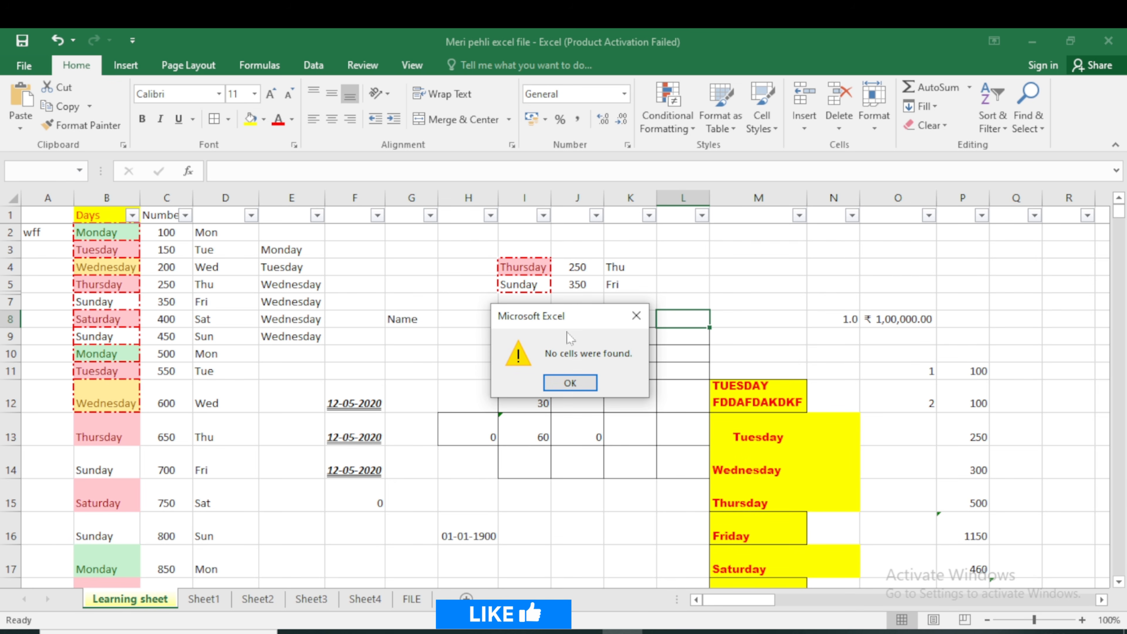
pyautogui.click(570, 383)
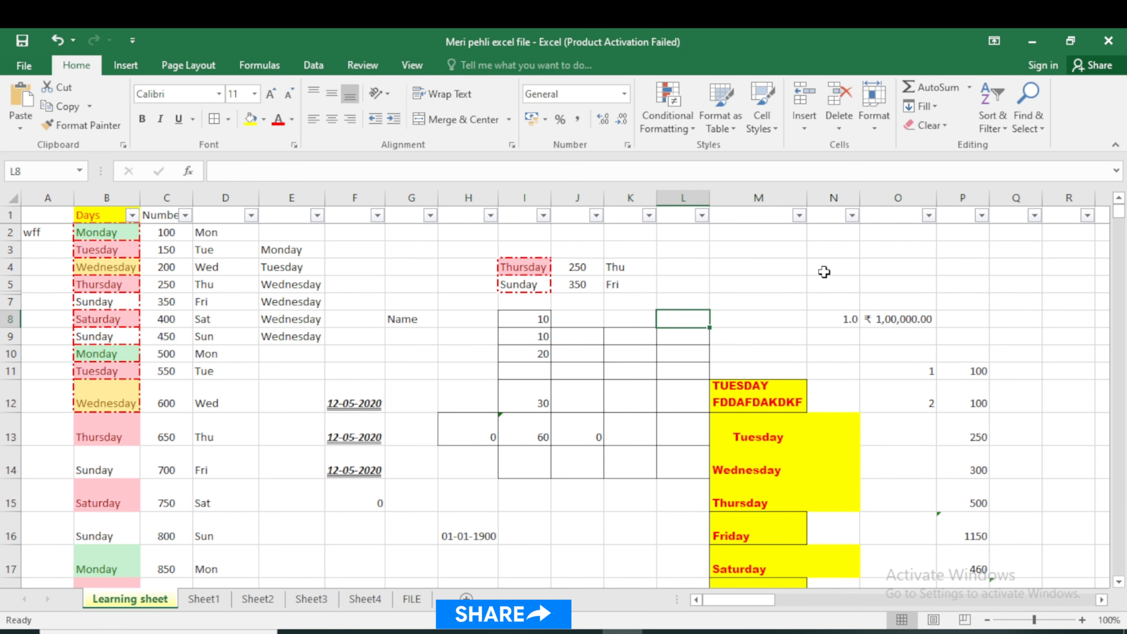
# - Select all cells with conditional formatting on the Learning sheet, and clear the selection by moving to cell L7
pyautogui.click(1027, 109)
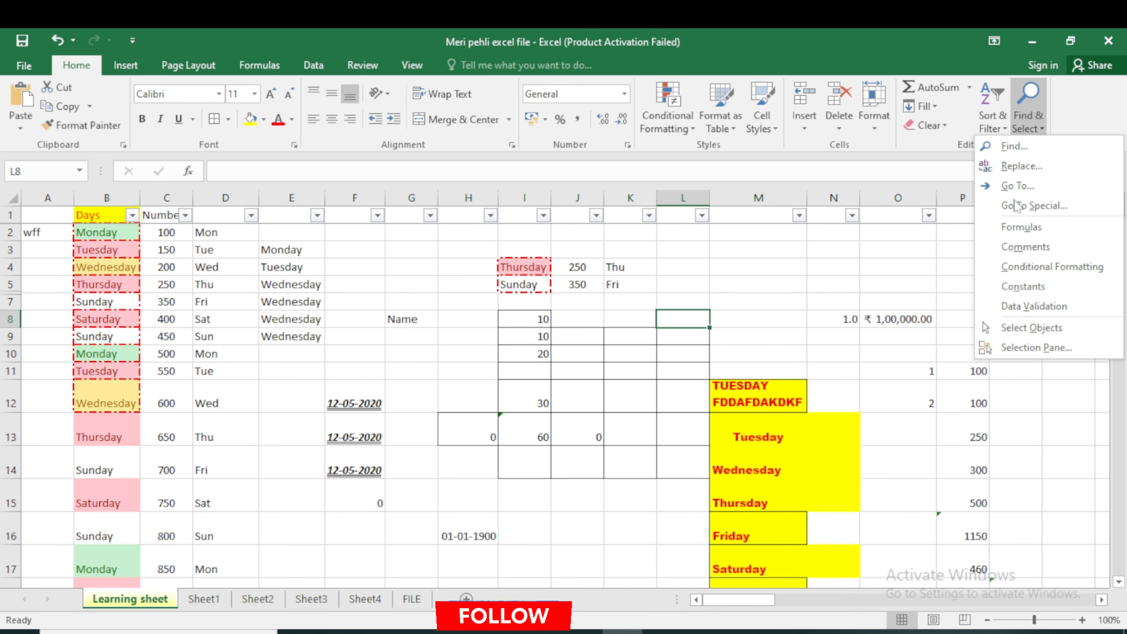
pyautogui.click(1038, 267)
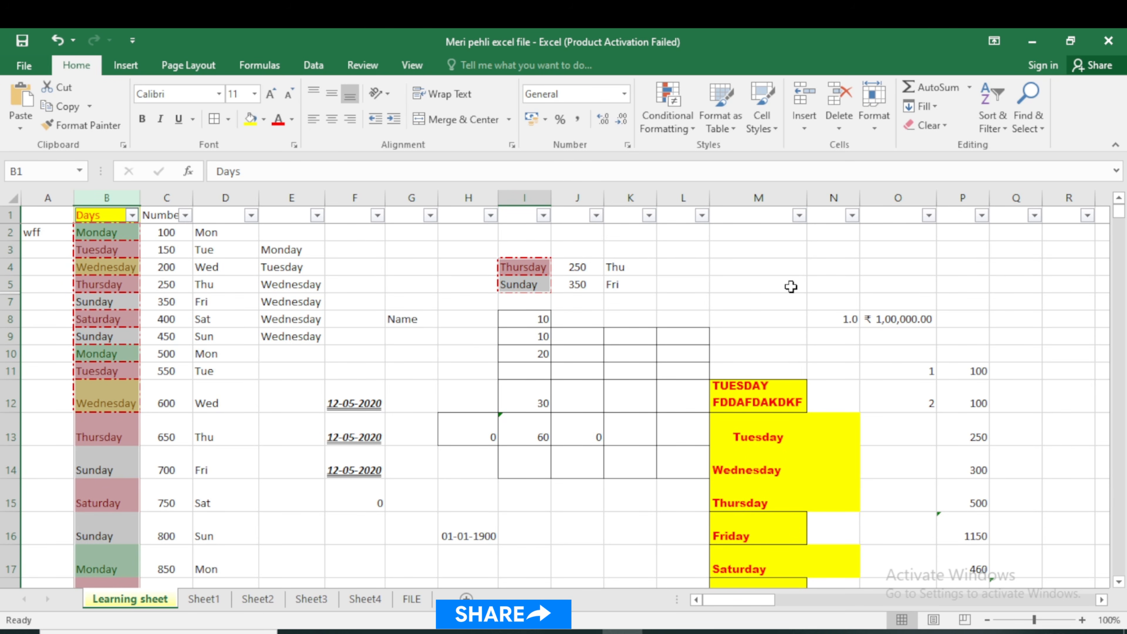
pyautogui.click(588, 303)
pyautogui.press('Right')
pyautogui.press('Right')
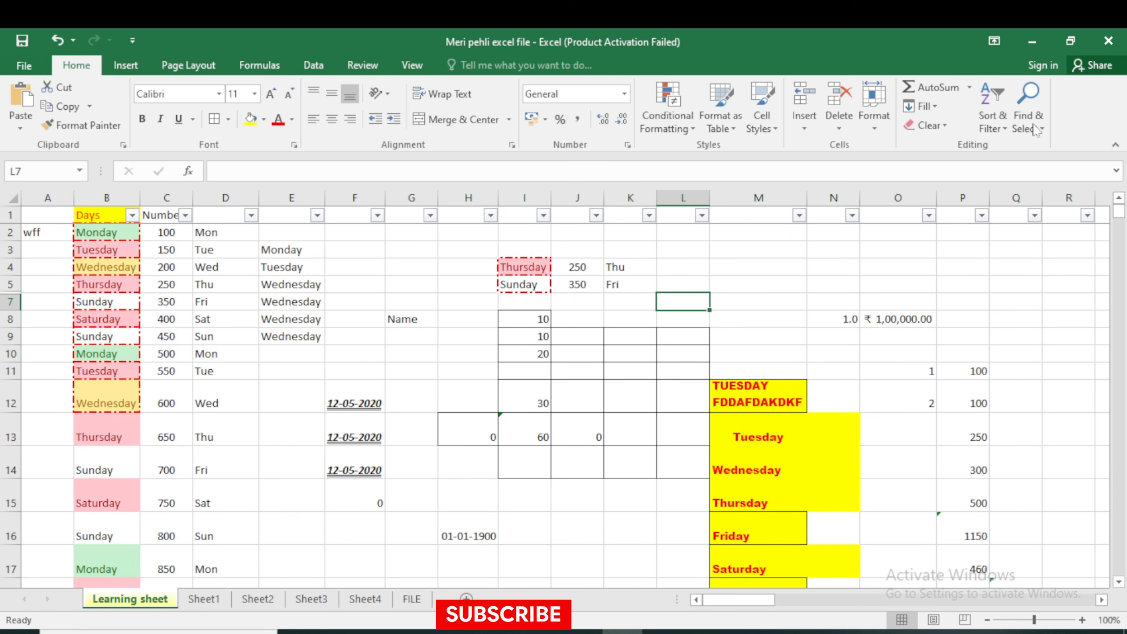
# - Select all cells containing constants, review them down the Learning sheet, and clear the selection by selecting cell M3
pyautogui.click(1026, 124)
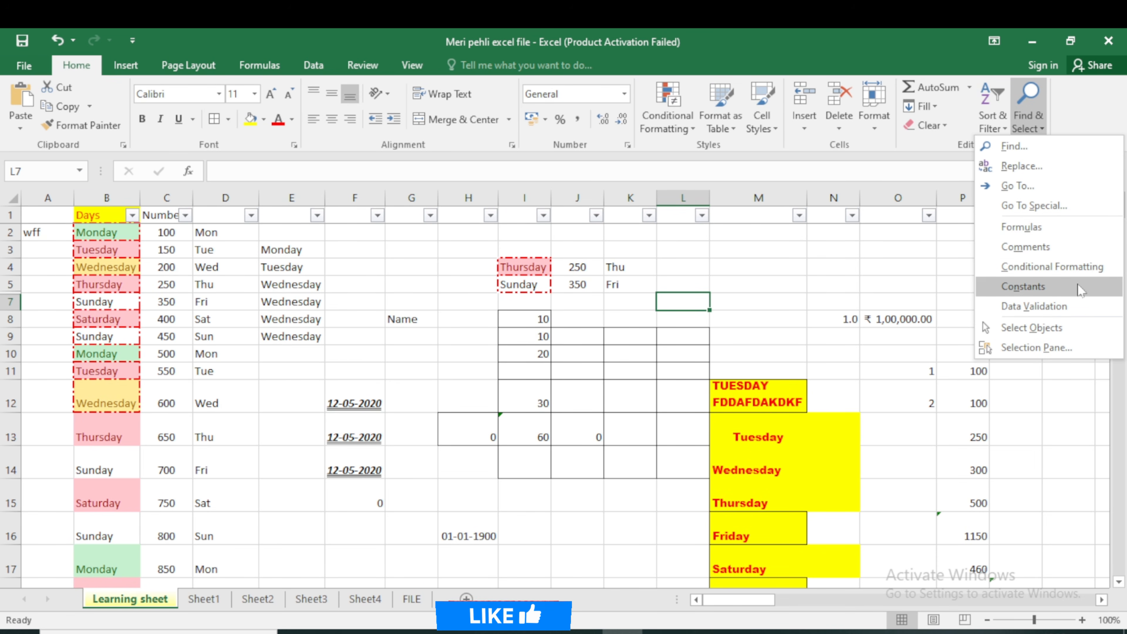
pyautogui.click(1042, 267)
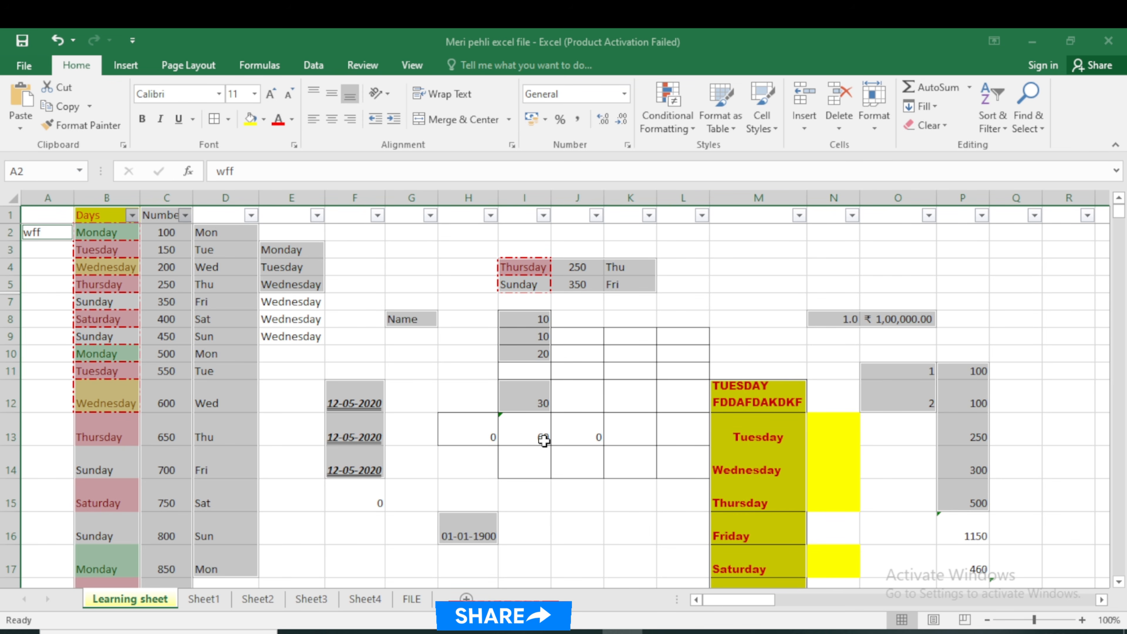
pyautogui.scroll(-3, 845, 477)
pyautogui.scroll(3, 845, 477)
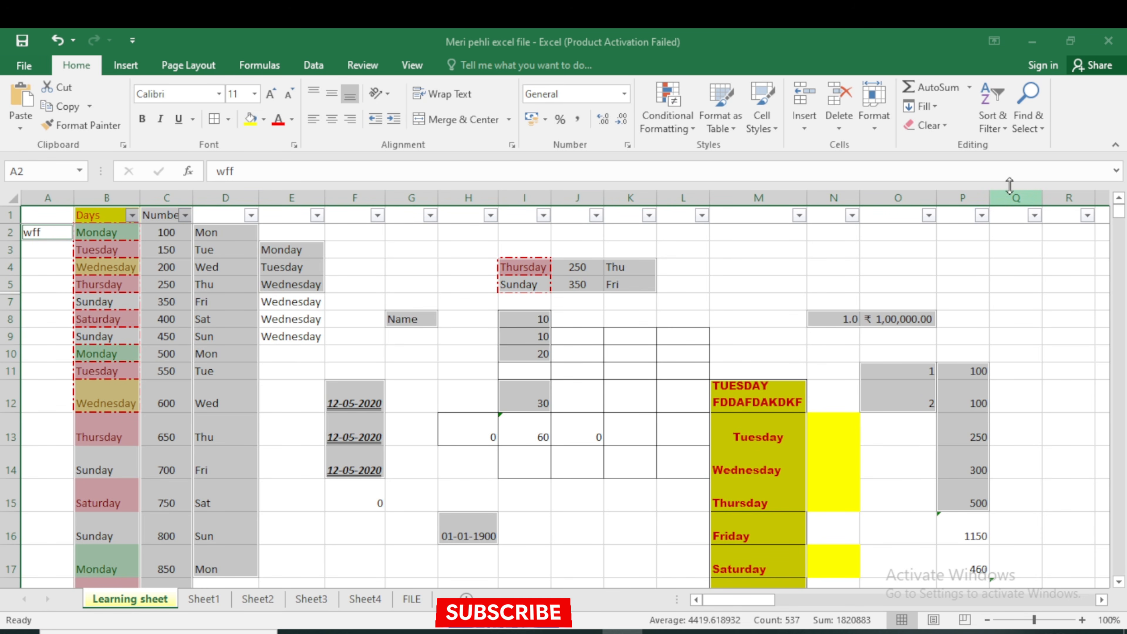
pyautogui.click(787, 252)
# - View the Data Validation settings for cell M3 and close them without making changes
pyautogui.click(1025, 116)
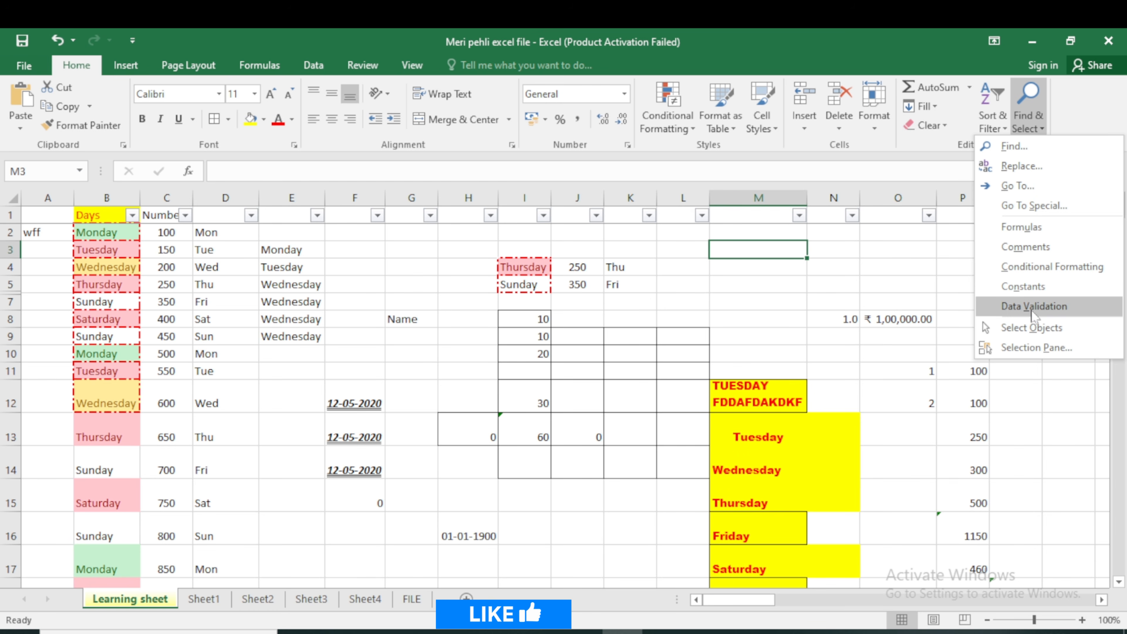
pyautogui.click(733, 296)
pyautogui.click(314, 67)
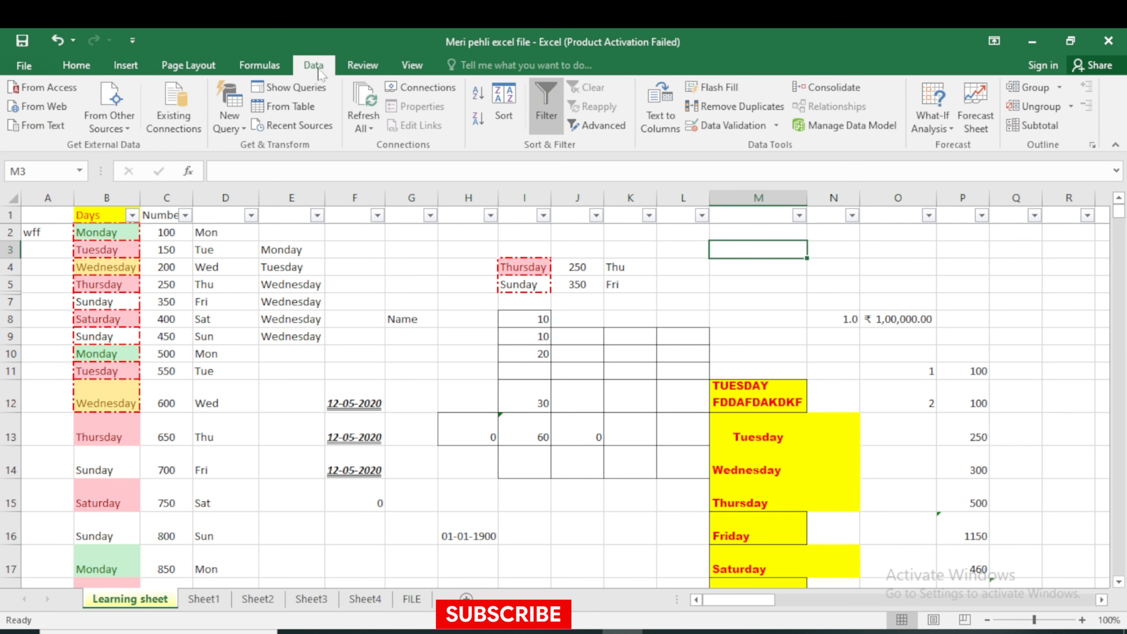
pyautogui.click(752, 127)
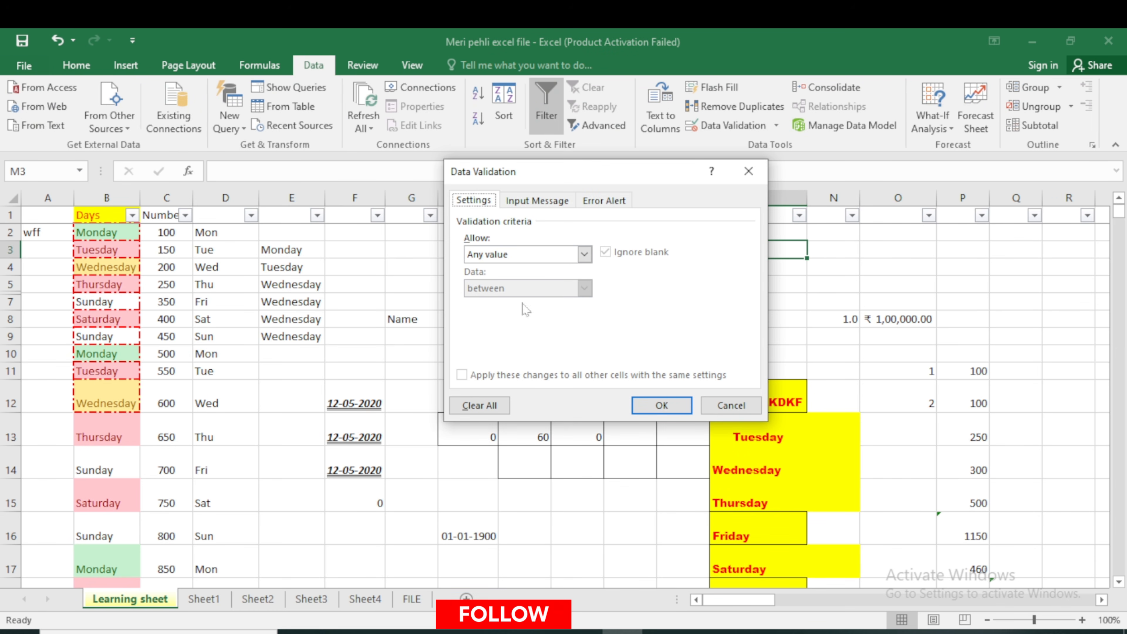
pyautogui.click(731, 405)
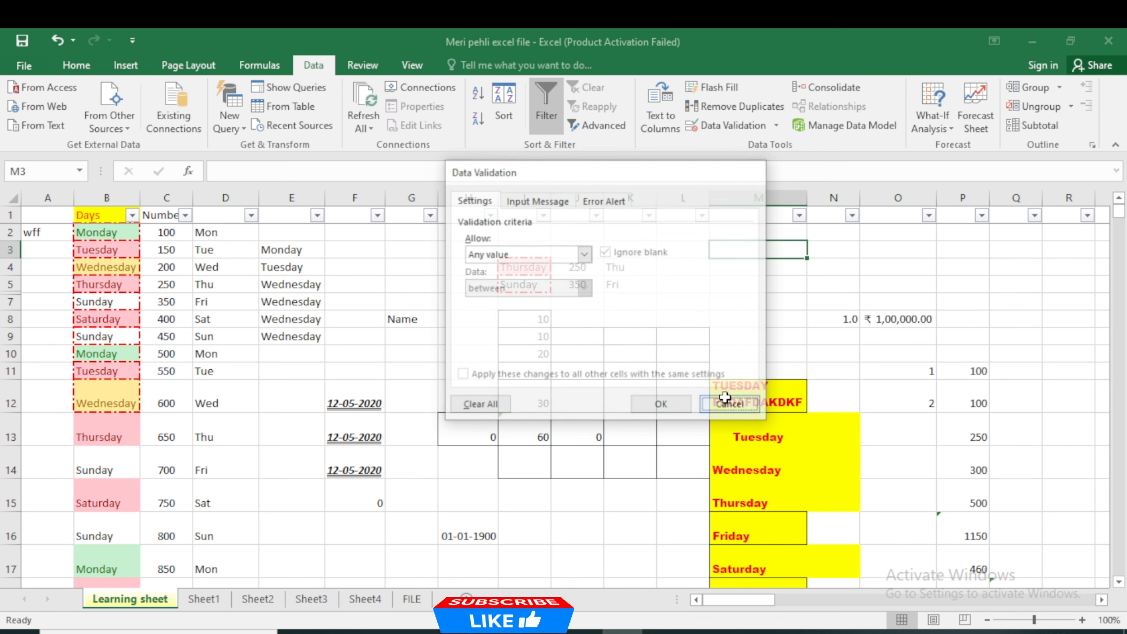
# - Select all cells with data validation on the Learning sheet, and clear the selection by selecting cell N5
pyautogui.click(77, 65)
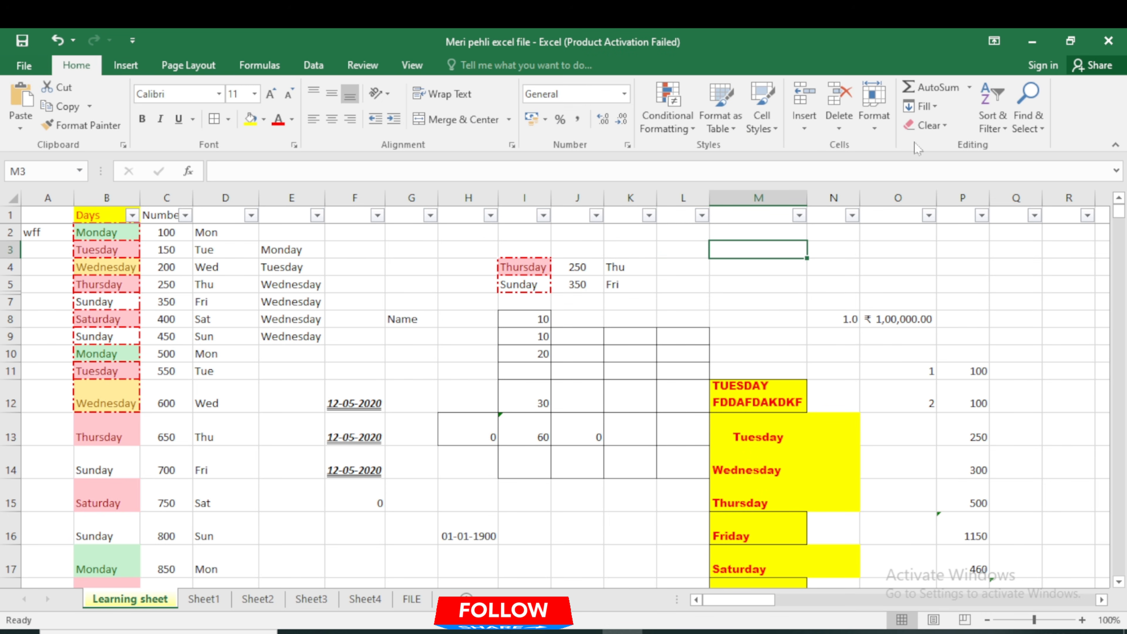
pyautogui.click(1028, 111)
pyautogui.click(1038, 308)
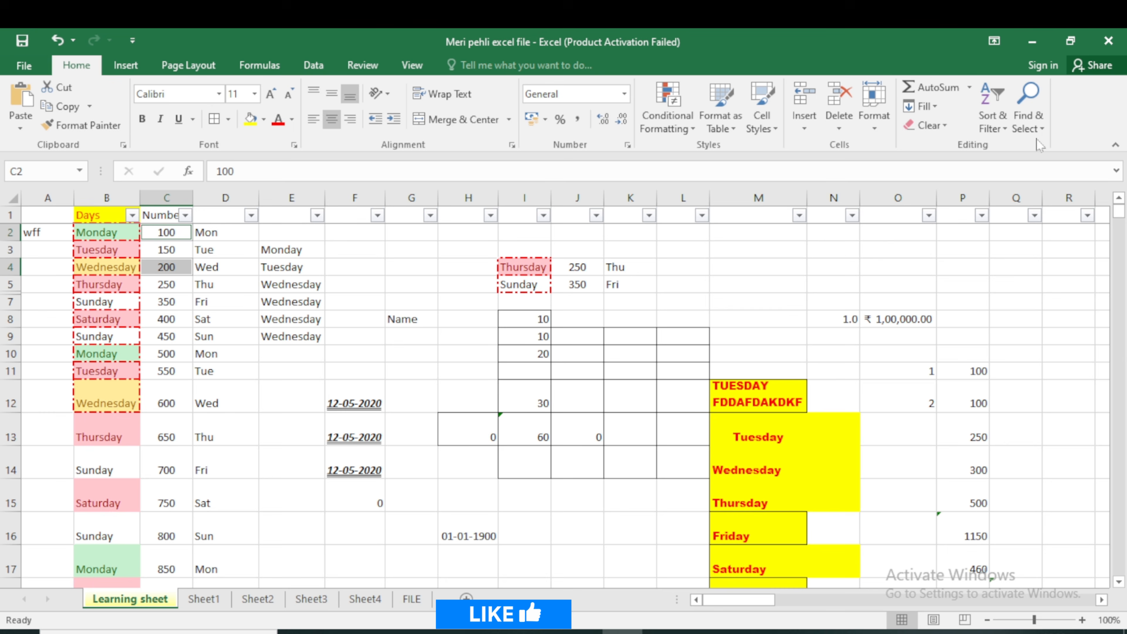
pyautogui.click(1030, 124)
pyautogui.click(837, 283)
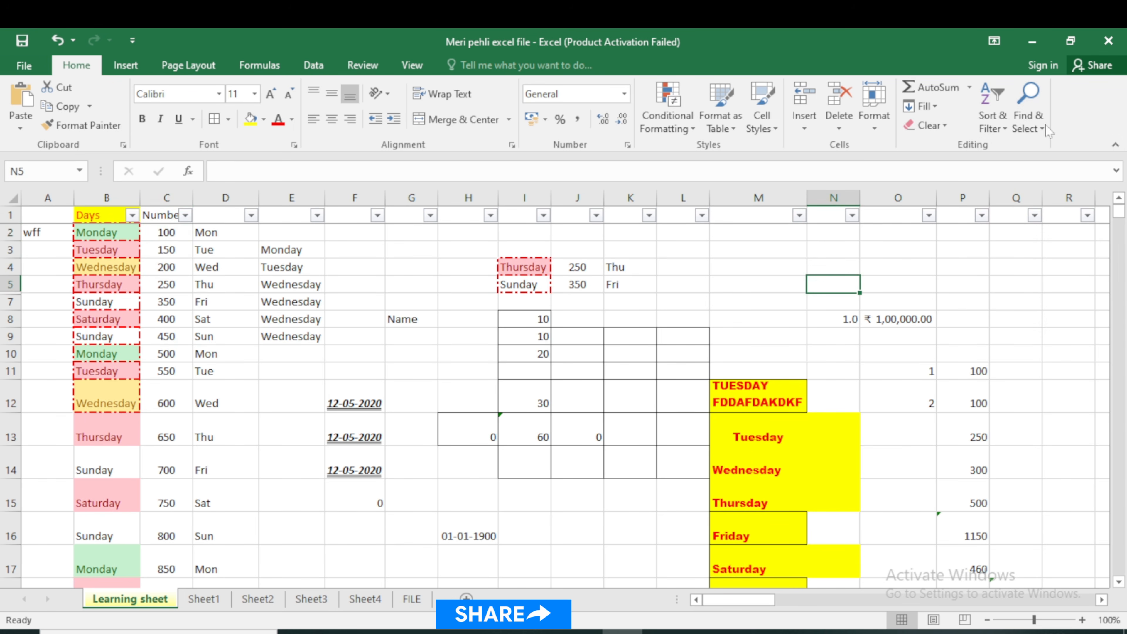
# - Turn on Select Objects and draw a selection box around the day names in E3:E9
pyautogui.click(1028, 116)
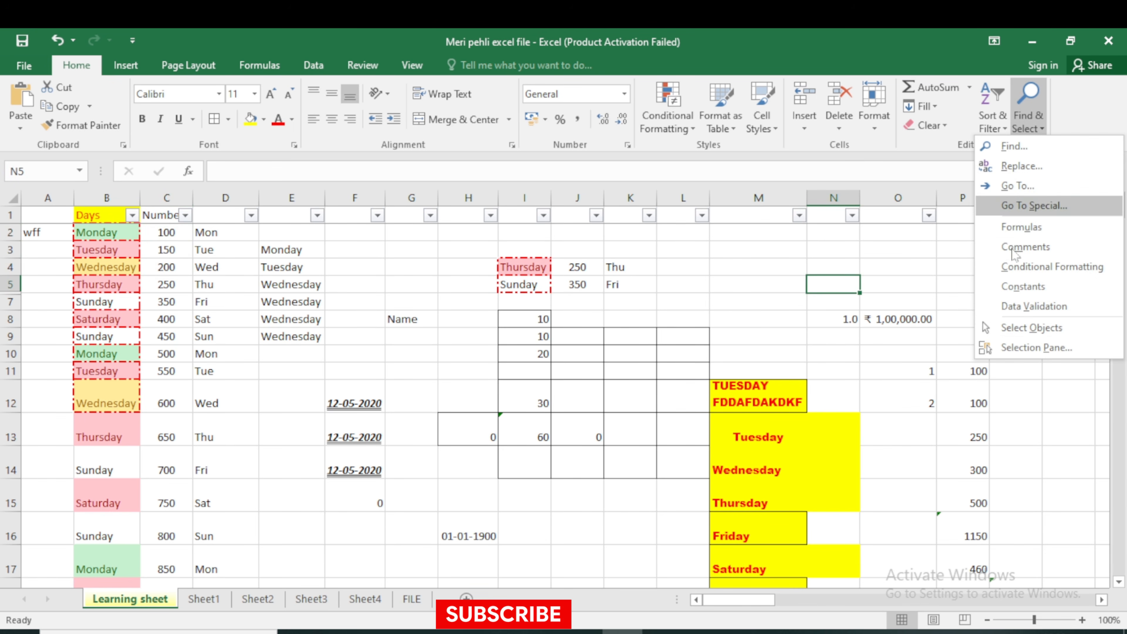
pyautogui.click(1030, 329)
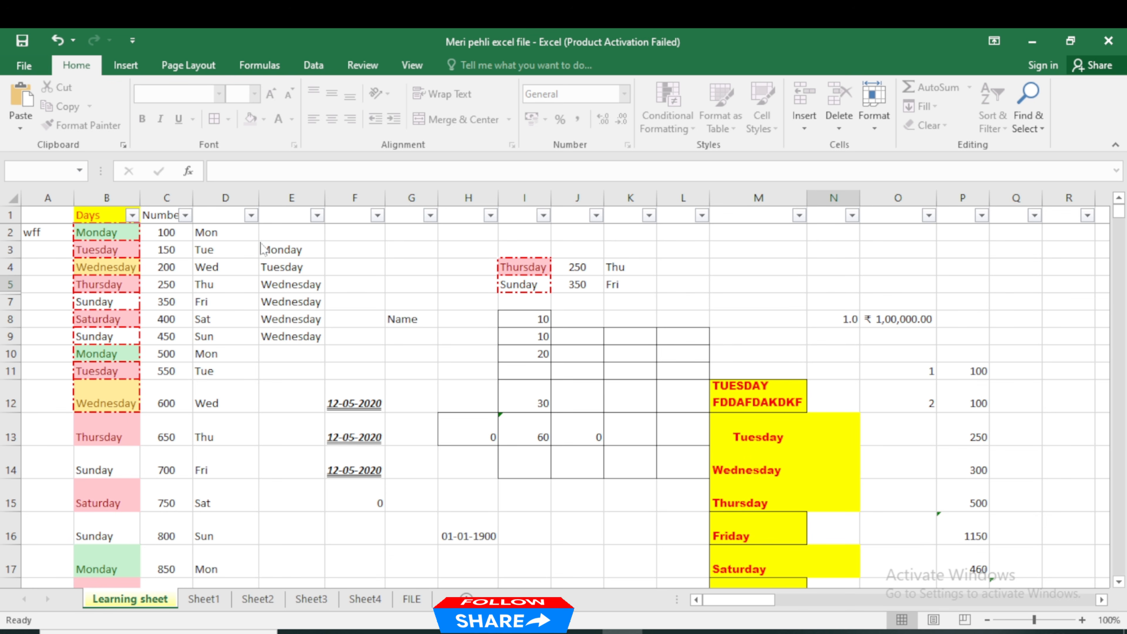
pyautogui.moveTo(262, 248); pyautogui.dragTo(326, 353)
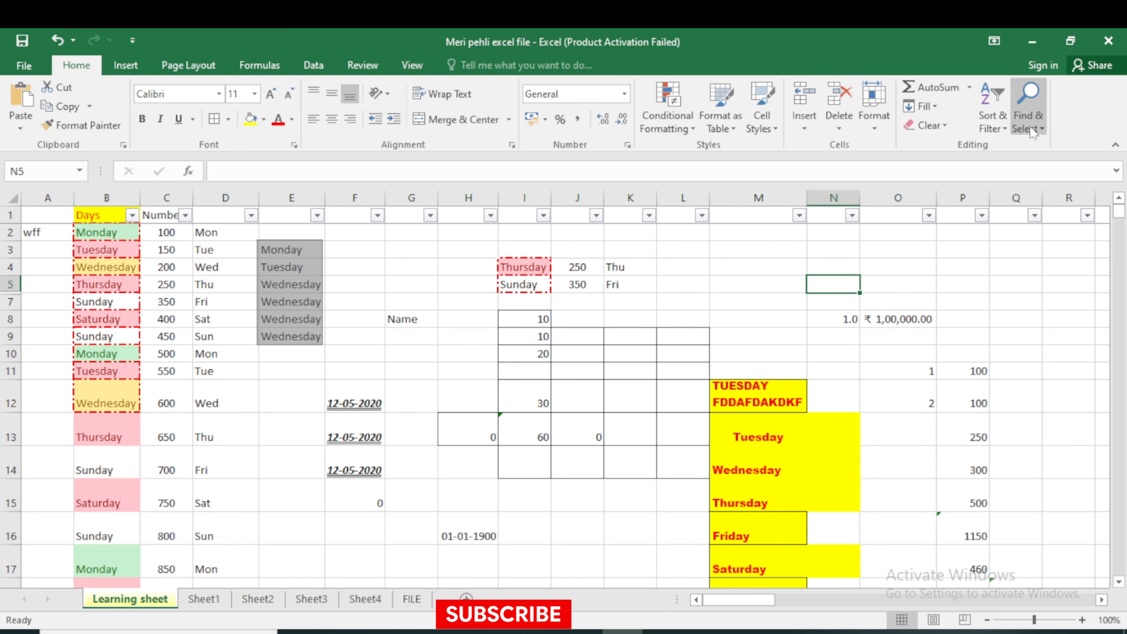
# - Open the Selection pane and show the hidden Picture 3 on the Learning sheet
pyautogui.click(1027, 111)
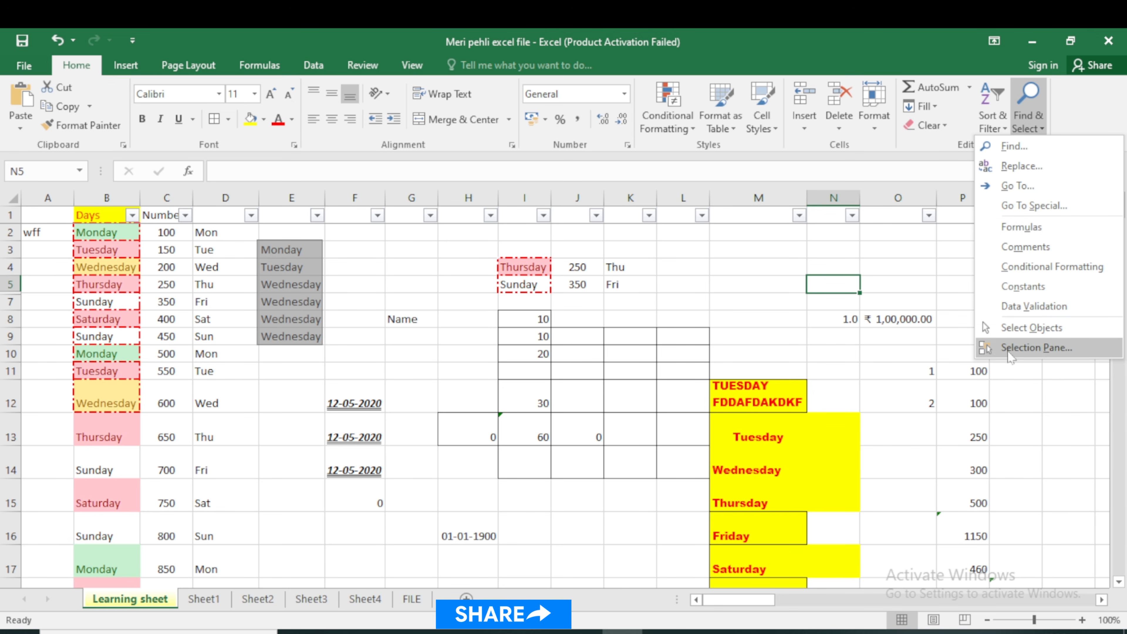
pyautogui.click(1027, 350)
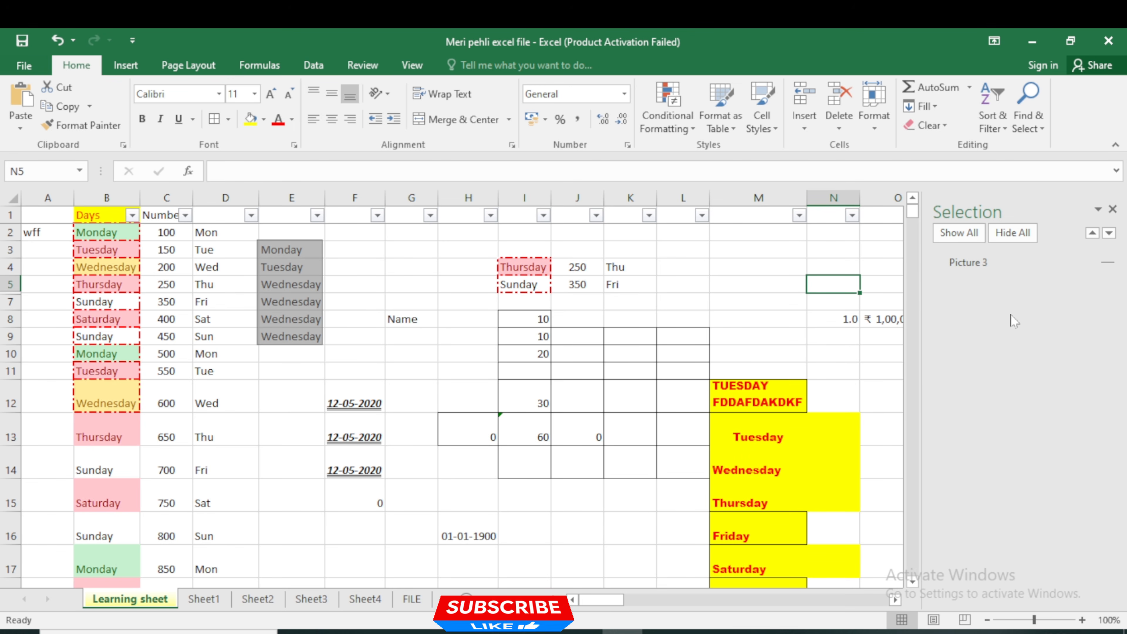
pyautogui.click(1107, 262)
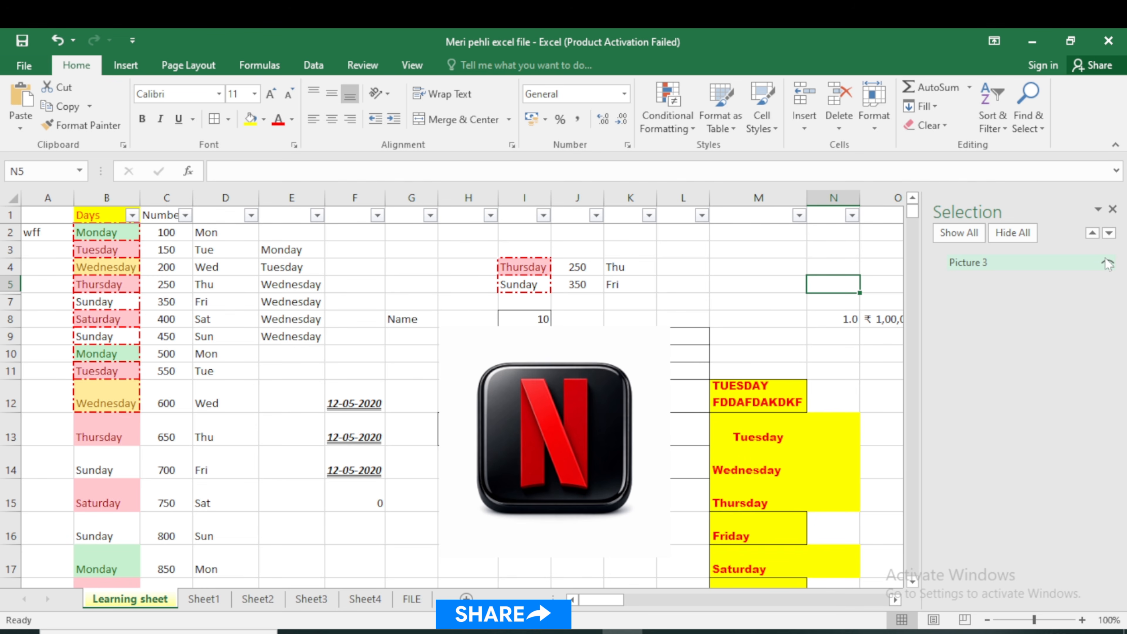
# - Shrink the Netflix logo picture proportionally and move it over about I15:L20, with its edge against the start of column I
pyautogui.moveTo(581, 431); pyautogui.dragTo(698, 362)
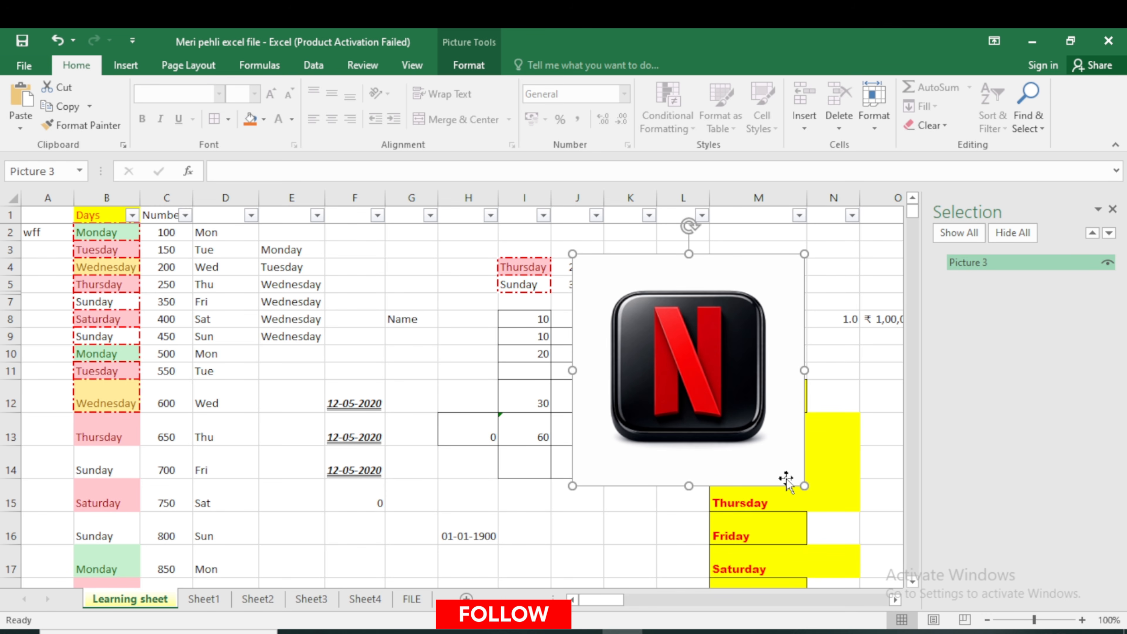
pyautogui.moveTo(802, 485); pyautogui.dragTo(749, 437)
pyautogui.moveTo(686, 355); pyautogui.dragTo(619, 533)
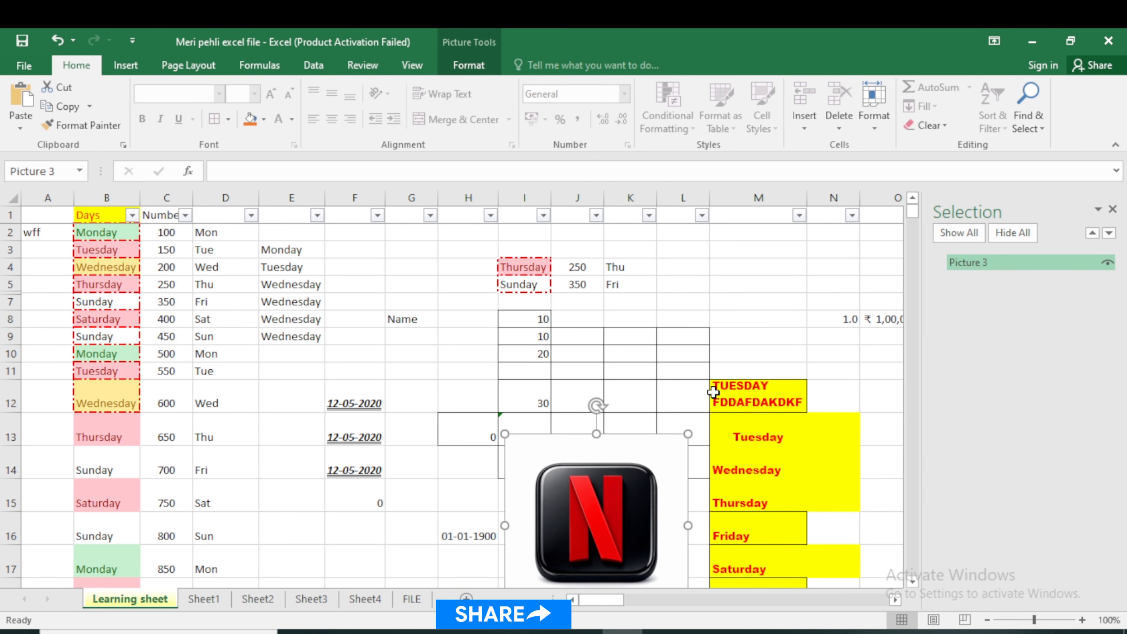
pyautogui.scroll(-3, 699, 444)
pyautogui.moveTo(627, 355); pyautogui.dragTo(632, 402)
pyautogui.moveTo(689, 526); pyautogui.dragTo(677, 521)
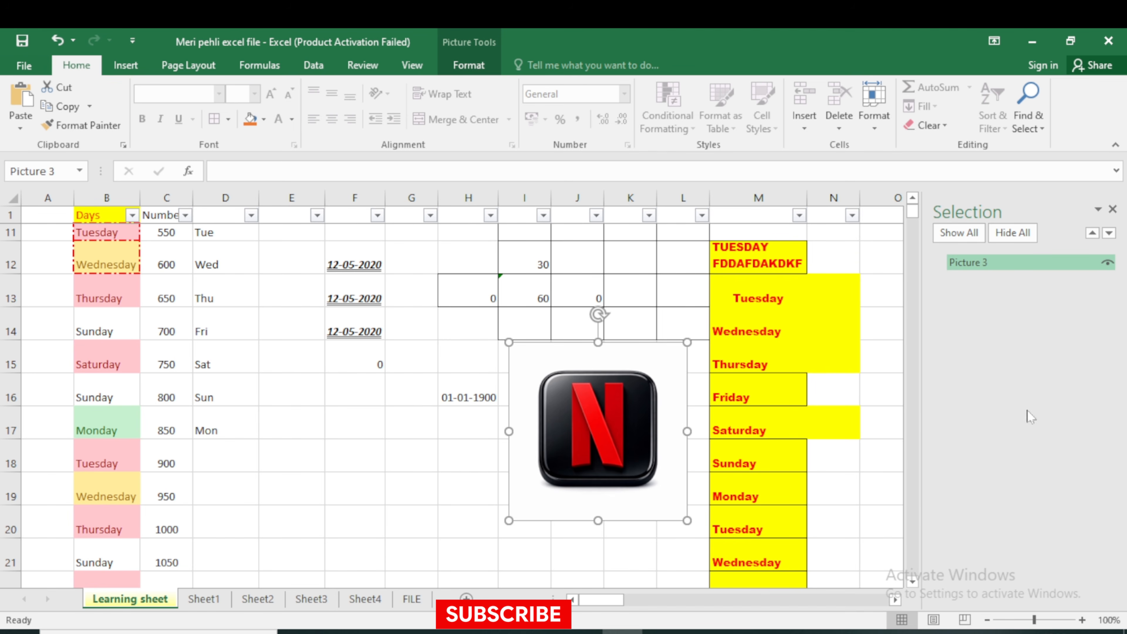
pyautogui.moveTo(607, 400); pyautogui.dragTo(597, 394)
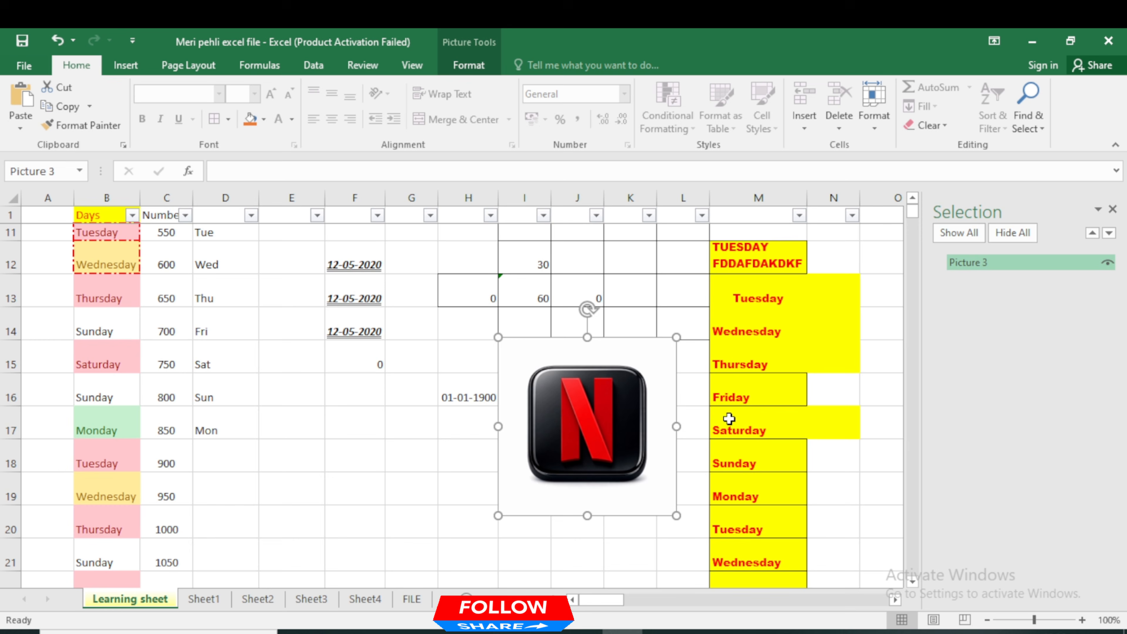
# - Deselect the picture by selecting cell M16, and hide Picture 3 and show it again
pyautogui.click(768, 398)
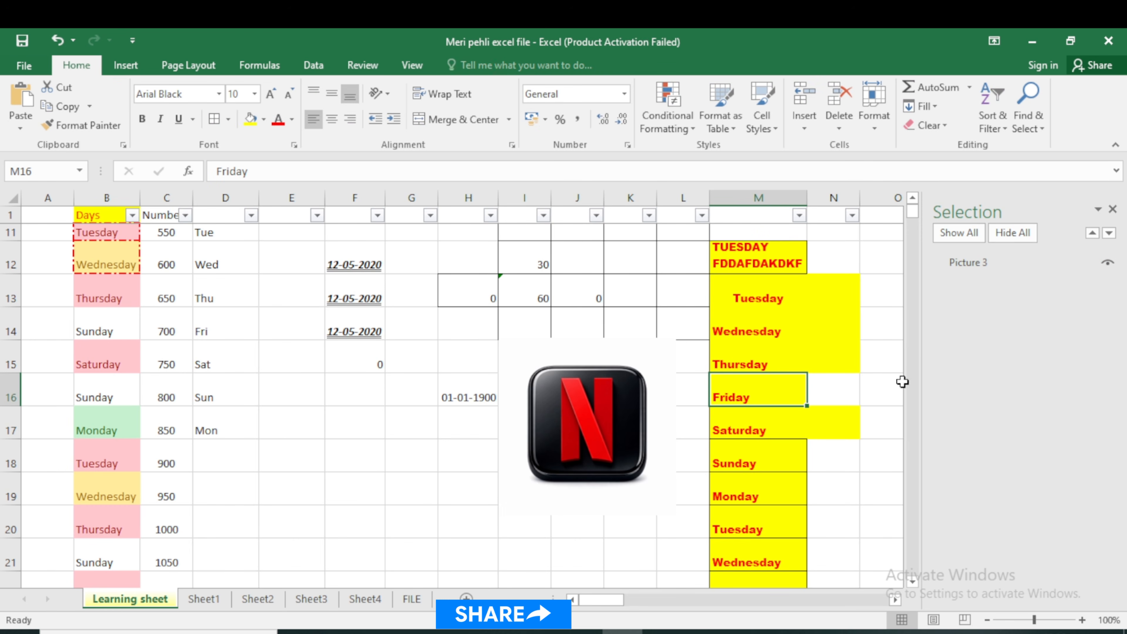
pyautogui.click(1107, 265)
pyautogui.click(1107, 265)
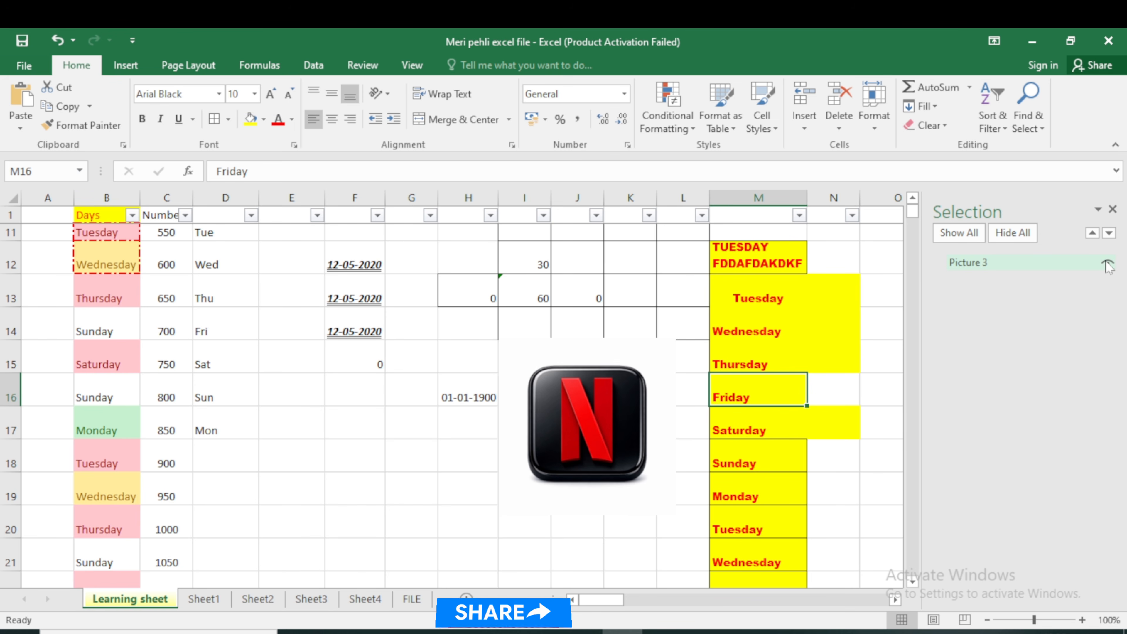